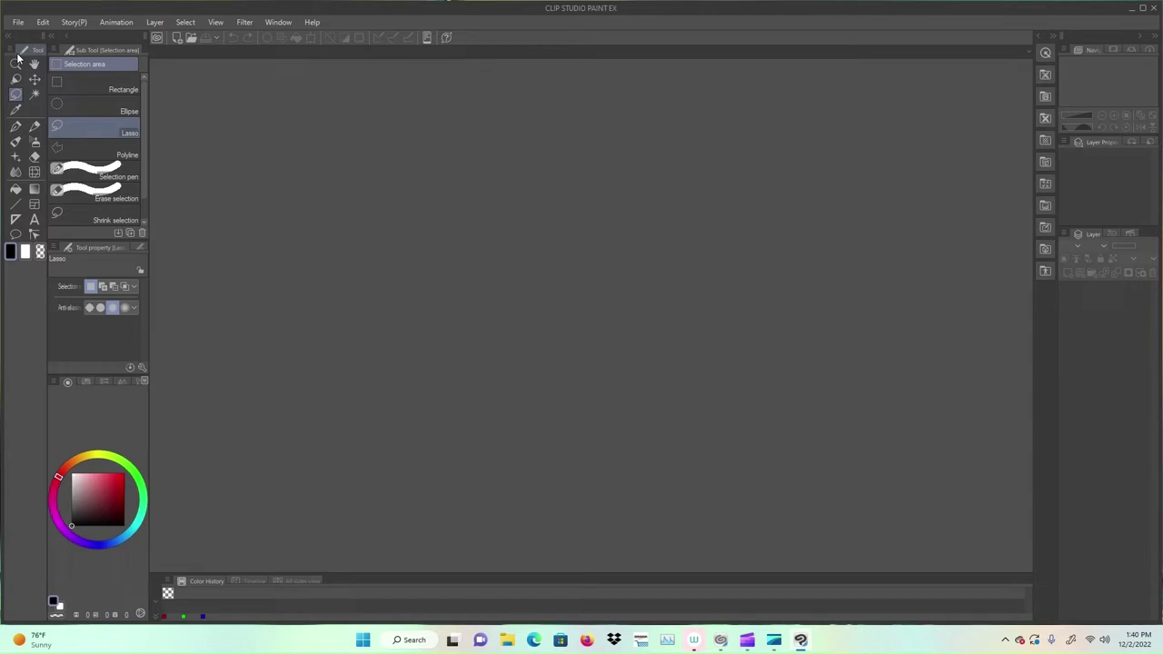
Step: Create a new colour illustration canvas of 88.23 × 69.00 cm at 72 dpi with a light grey paper colour
{"action": "left_click", "coordinate": [176, 37]}
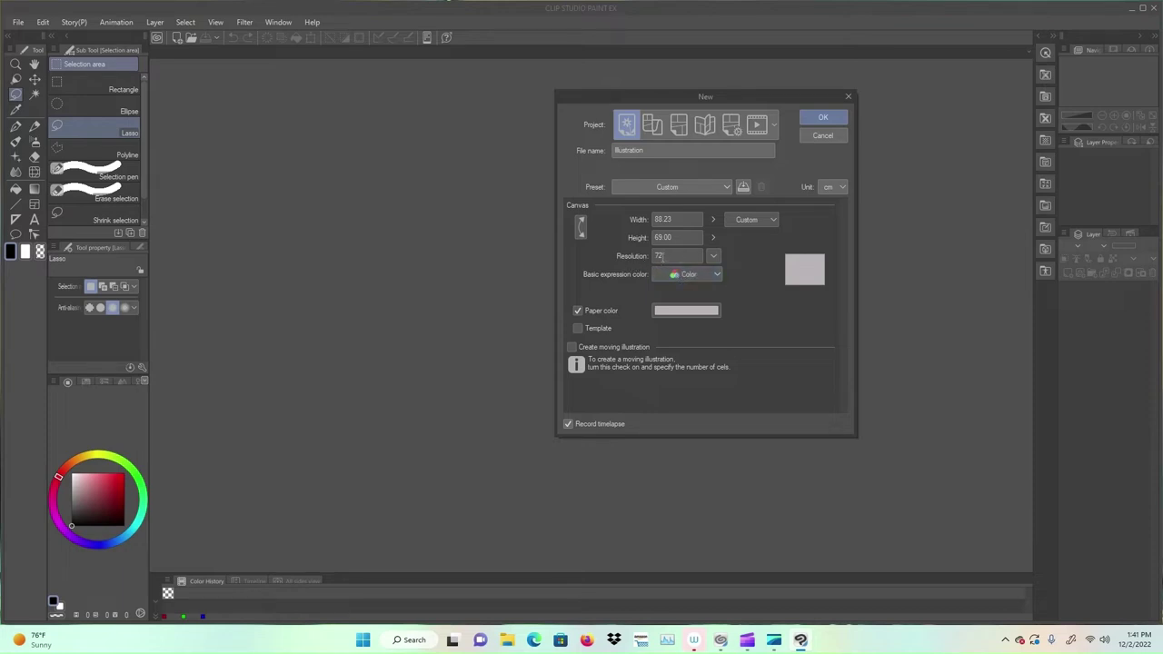
{"action": "left_click", "coordinate": [827, 117]}
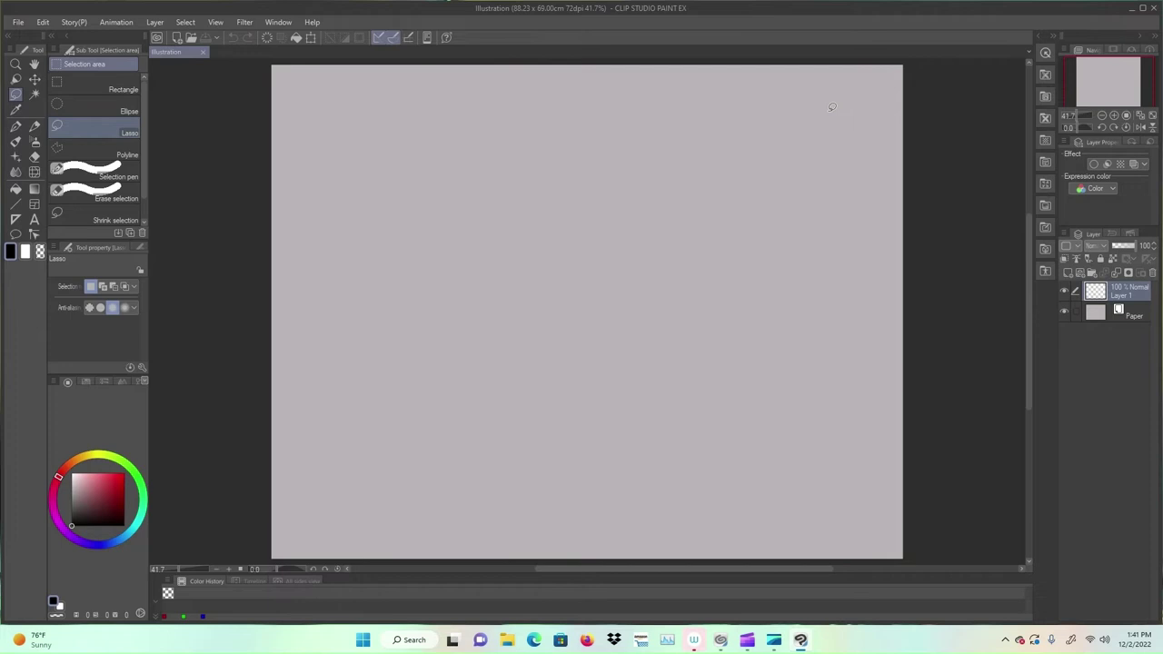
Step: Rough in the head oval, long hair, neck, shoulders and raised arm of a portrait in mid-grey pencil
{"action": "left_click", "coordinate": [34, 126]}
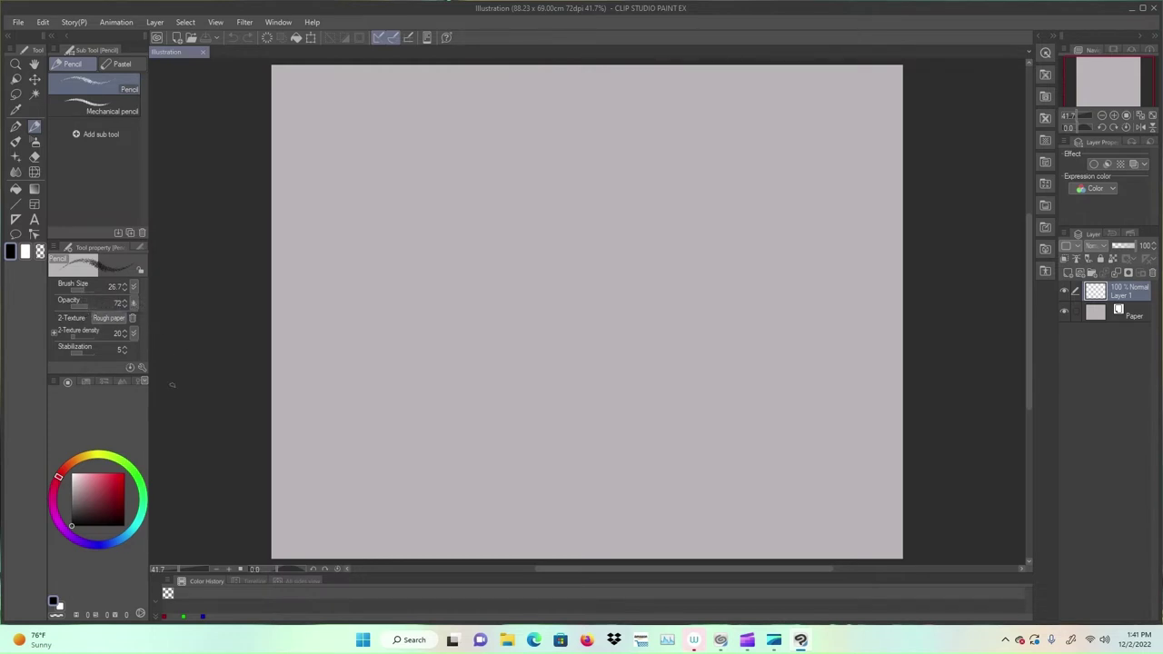
{"action": "left_click", "coordinate": [72, 505]}
{"action": "left_click", "coordinate": [73, 501]}
{"action": "left_click_drag", "start_coordinate": [549, 167], "coordinate": [536, 193]}
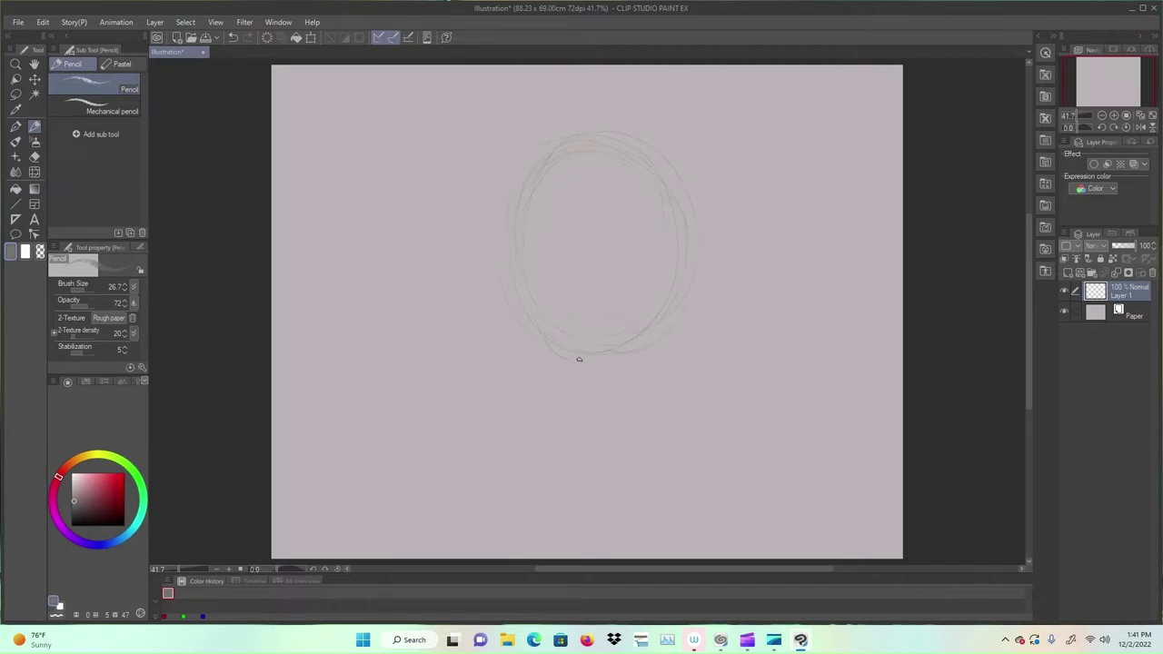
{"action": "mouse_move", "coordinate": [590, 355]}
{"action": "left_mouse_down"}
{"action": "mouse_move", "coordinate": [664, 340]}
{"action": "mouse_move", "coordinate": [587, 145]}
{"action": "mouse_move", "coordinate": [505, 282]}
{"action": "mouse_move", "coordinate": [652, 319]}
{"action": "left_mouse_up"}
{"action": "left_click_drag", "start_coordinate": [699, 416], "coordinate": [746, 425]}
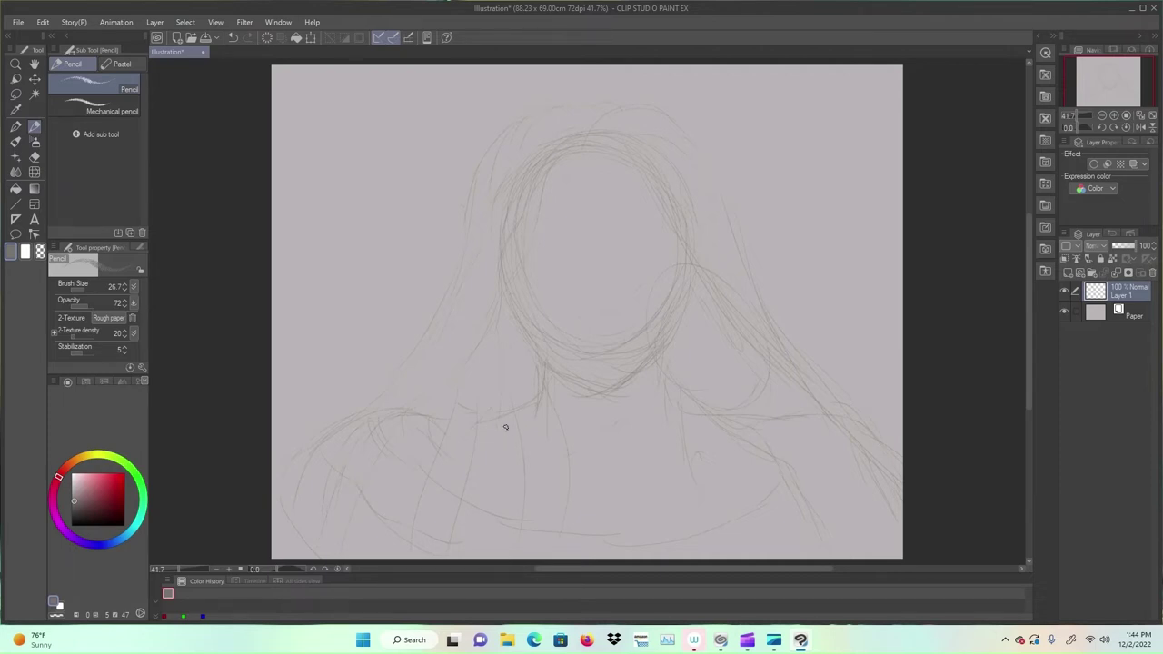
{"action": "left_click_drag", "start_coordinate": [385, 535], "coordinate": [383, 476]}
Step: Erase the stray sketch lines around both shoulders and upper arms with the hard eraser
{"action": "mouse_move", "coordinate": [801, 640]}
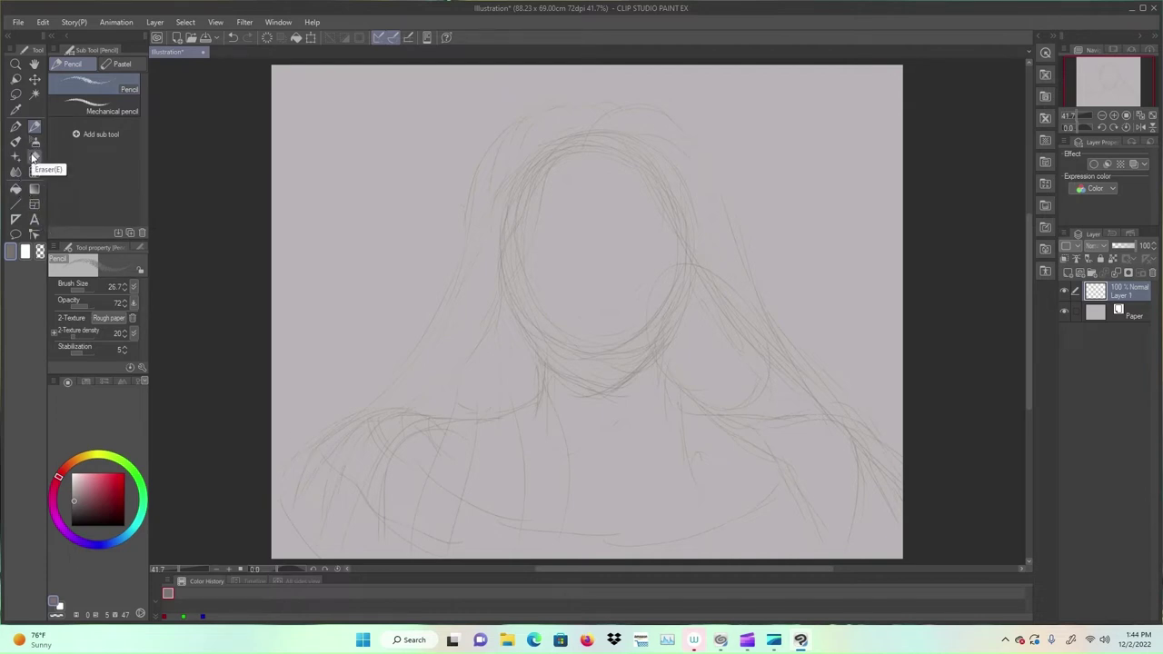
{"action": "left_click", "coordinate": [36, 157]}
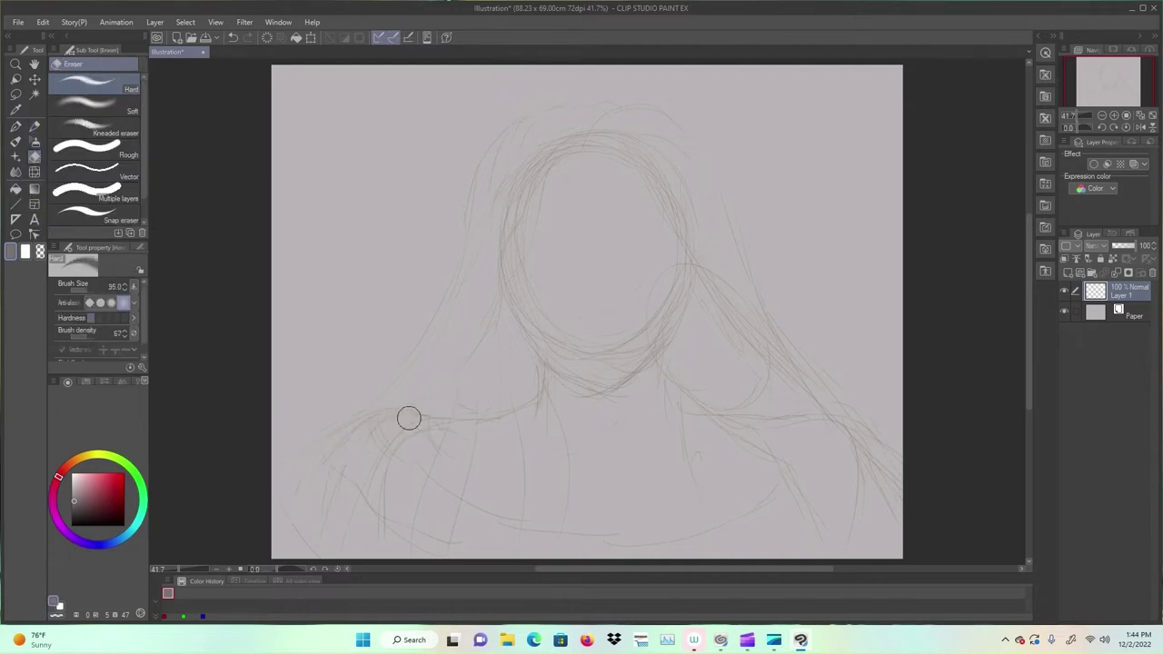
{"action": "mouse_move", "coordinate": [353, 441]}
{"action": "left_mouse_down"}
{"action": "mouse_move", "coordinate": [406, 408]}
{"action": "mouse_move", "coordinate": [336, 452]}
{"action": "mouse_move", "coordinate": [305, 483]}
{"action": "mouse_move", "coordinate": [290, 534]}
{"action": "mouse_move", "coordinate": [277, 536]}
{"action": "mouse_move", "coordinate": [295, 455]}
{"action": "mouse_move", "coordinate": [339, 496]}
{"action": "mouse_move", "coordinate": [426, 418]}
{"action": "mouse_move", "coordinate": [362, 439]}
{"action": "mouse_move", "coordinate": [368, 417]}
{"action": "mouse_move", "coordinate": [315, 513]}
{"action": "mouse_move", "coordinate": [312, 545]}
{"action": "mouse_move", "coordinate": [297, 458]}
{"action": "mouse_move", "coordinate": [373, 384]}
{"action": "mouse_move", "coordinate": [314, 446]}
{"action": "mouse_move", "coordinate": [405, 416]}
{"action": "mouse_move", "coordinate": [339, 457]}
{"action": "mouse_move", "coordinate": [313, 526]}
{"action": "mouse_move", "coordinate": [387, 414]}
{"action": "mouse_move", "coordinate": [482, 424]}
{"action": "left_mouse_up"}
{"action": "mouse_move", "coordinate": [815, 486]}
{"action": "left_mouse_down"}
{"action": "mouse_move", "coordinate": [861, 486]}
{"action": "mouse_move", "coordinate": [865, 418]}
{"action": "mouse_move", "coordinate": [886, 517]}
{"action": "mouse_move", "coordinate": [874, 478]}
{"action": "left_mouse_up"}
{"action": "mouse_move", "coordinate": [362, 506]}
{"action": "left_mouse_down"}
{"action": "mouse_move", "coordinate": [333, 545]}
{"action": "mouse_move", "coordinate": [372, 391]}
{"action": "mouse_move", "coordinate": [438, 291]}
{"action": "mouse_move", "coordinate": [359, 432]}
{"action": "left_mouse_up"}
Step: Pencil in the curved neckline and the facial guide lines for the centre axis, eyes, nose and mouth
{"action": "left_click", "coordinate": [35, 126]}
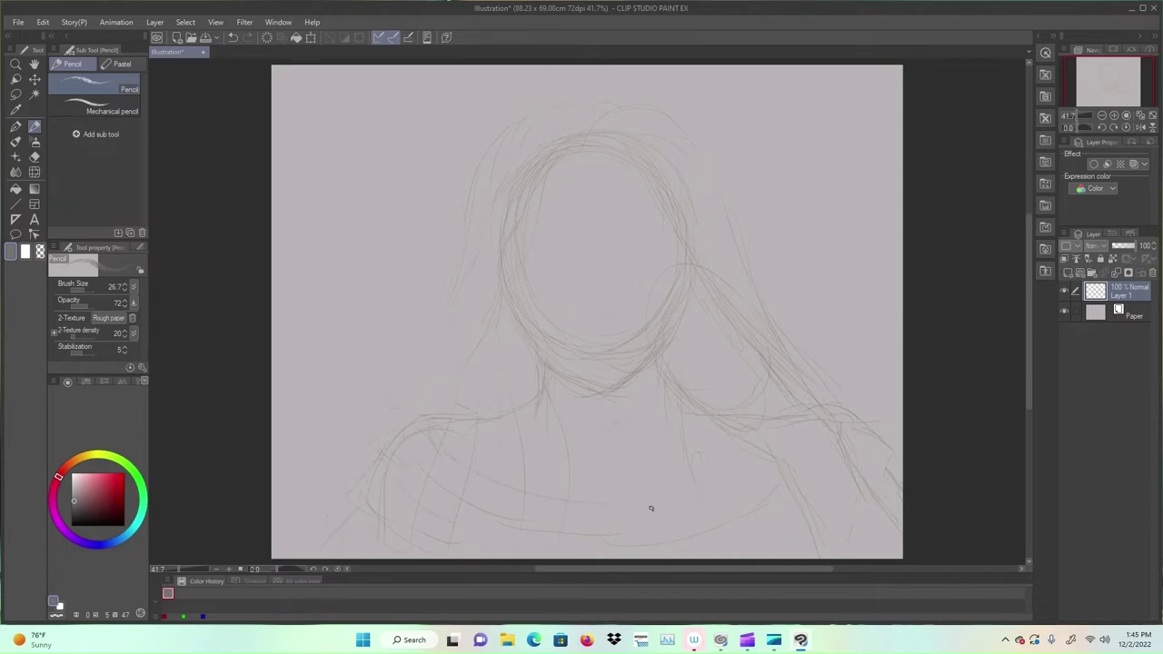
{"action": "left_click_drag", "start_coordinate": [580, 509], "coordinate": [625, 510]}
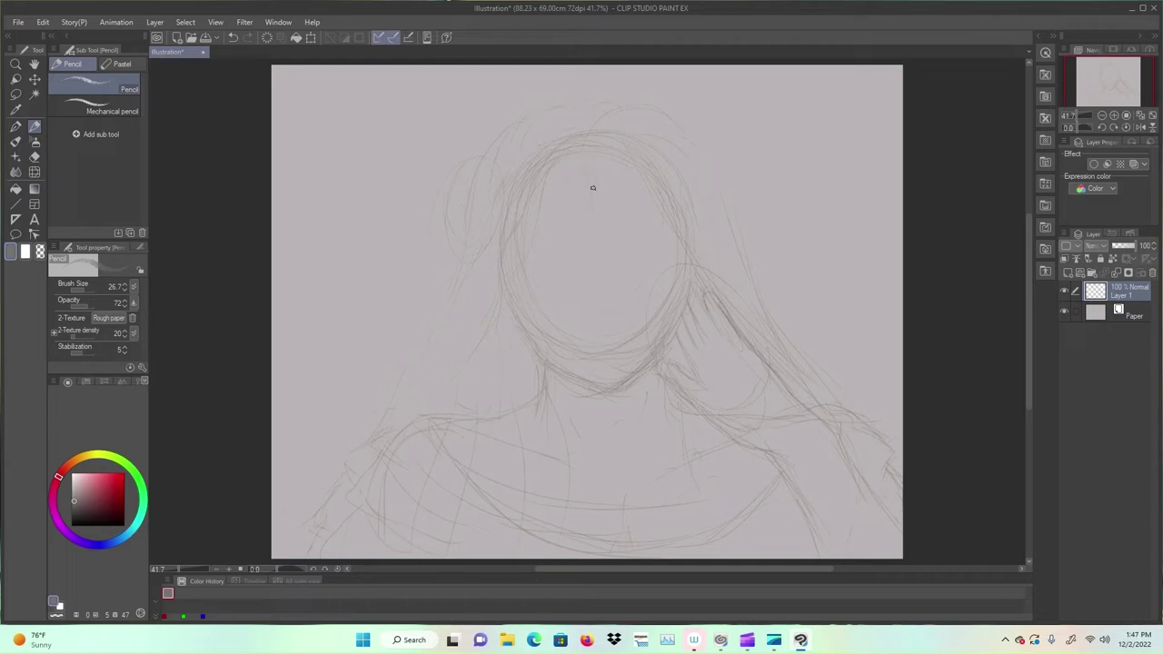
{"action": "left_click_drag", "start_coordinate": [600, 195], "coordinate": [611, 290]}
{"action": "left_click_drag", "start_coordinate": [629, 309], "coordinate": [596, 310]}
Step: Add a new layer above the rough sketch and rename the sketch layer boseto
{"action": "left_click", "coordinate": [1072, 270]}
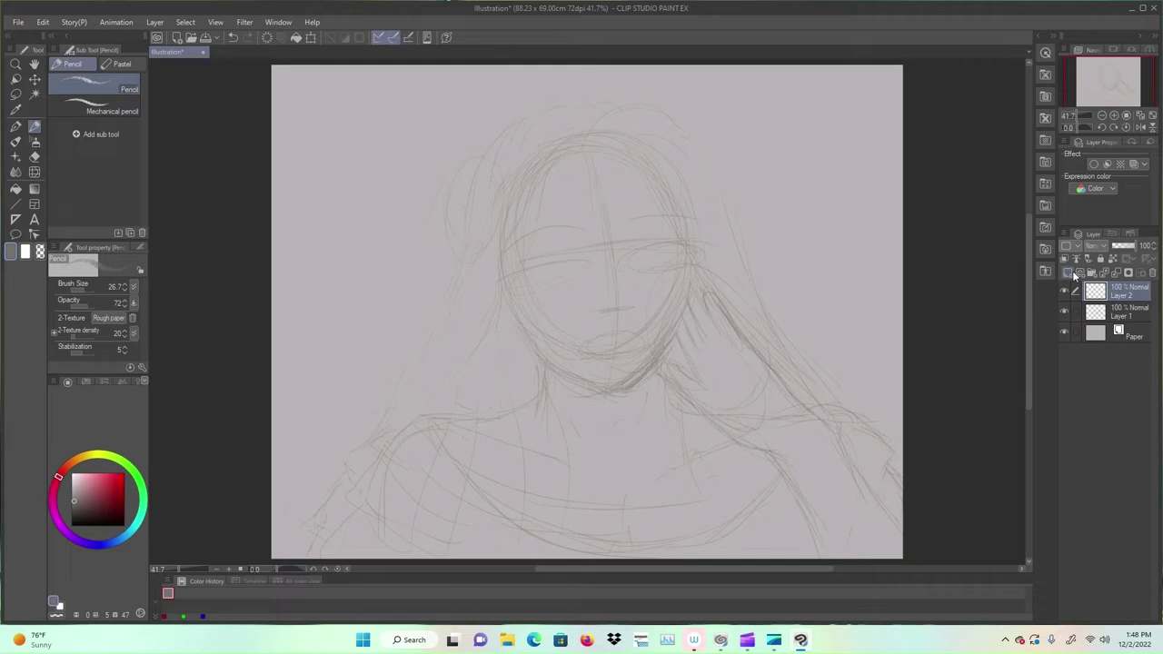
{"action": "left_click", "coordinate": [1141, 313]}
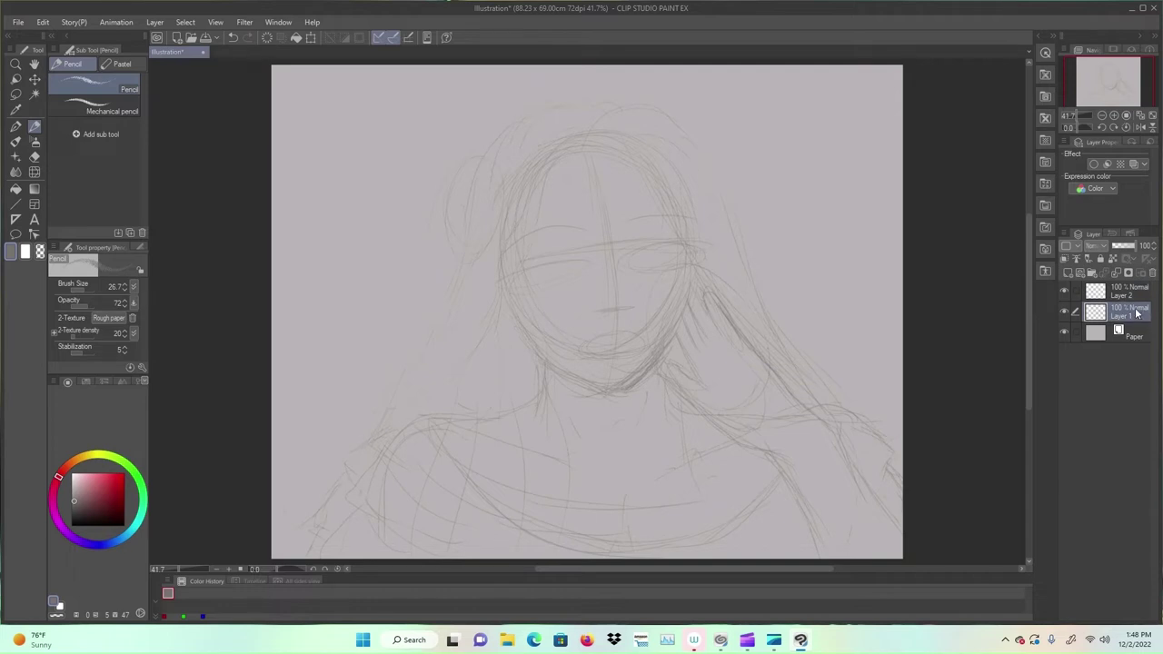
{"action": "double_click", "coordinate": [1129, 315]}
{"action": "key", "text": "BackSpace"}
{"action": "key", "text": "BackSpace"}
{"action": "key", "text": "BackSpace"}
{"action": "key", "text": "BackSpace"}
{"action": "key", "text": "BackSpace"}
{"action": "key", "text": "BackSpace"}
{"action": "key", "text": "BackSpace"}
{"action": "type", "text": "baseto"}
{"action": "key", "text": "Escape"}
Step: Rename the new upper layer dibujo
{"action": "left_click", "coordinate": [1141, 290]}
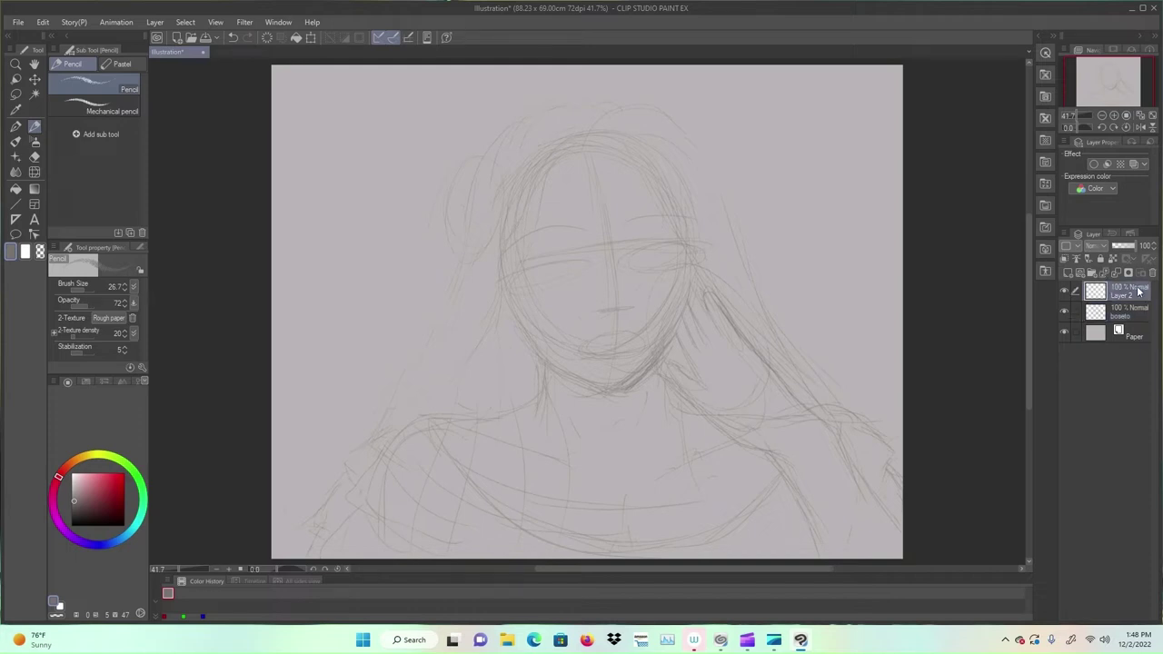
{"action": "double_click", "coordinate": [1132, 295]}
{"action": "key", "text": "BackSpace"}
{"action": "key", "text": "BackSpace"}
{"action": "key", "text": "BackSpace"}
{"action": "key", "text": "BackSpace"}
{"action": "key", "text": "BackSpace"}
{"action": "key", "text": "BackSpace"}
{"action": "key", "text": "BackSpace"}
{"action": "type", "text": "dibujo"}
{"action": "key", "text": "Return"}
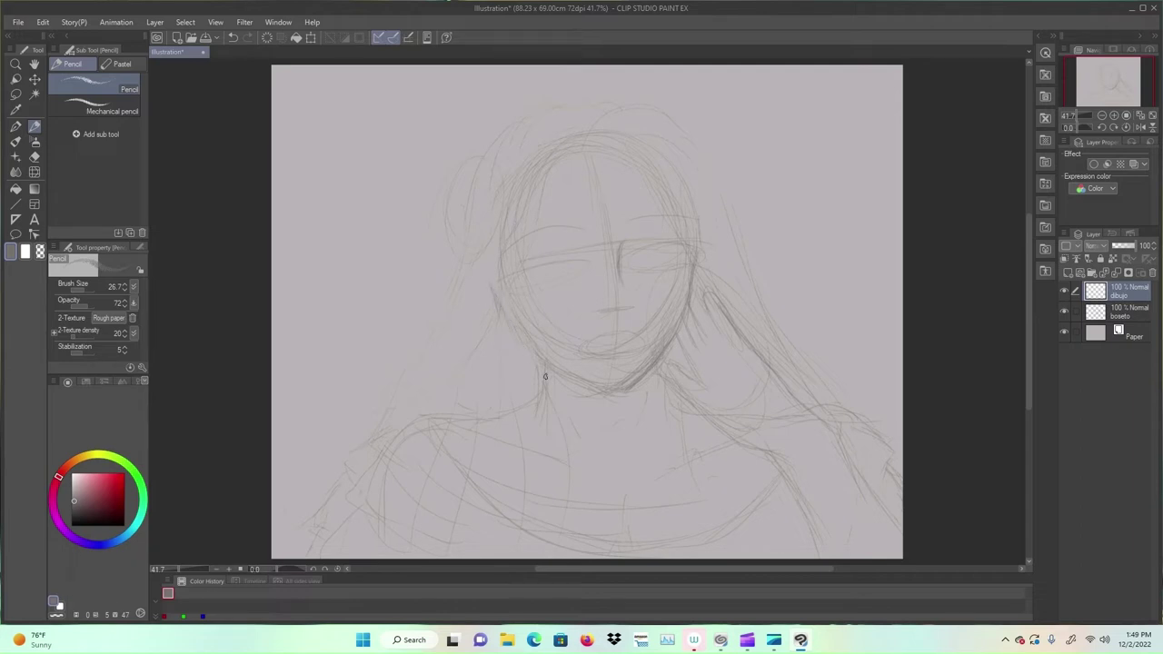
Step: Undo the last pencil stroke and check the face outline with the boseto layer temporarily hidden
{"action": "key", "text": "ctrl+z"}
{"action": "left_click", "coordinate": [1064, 312]}
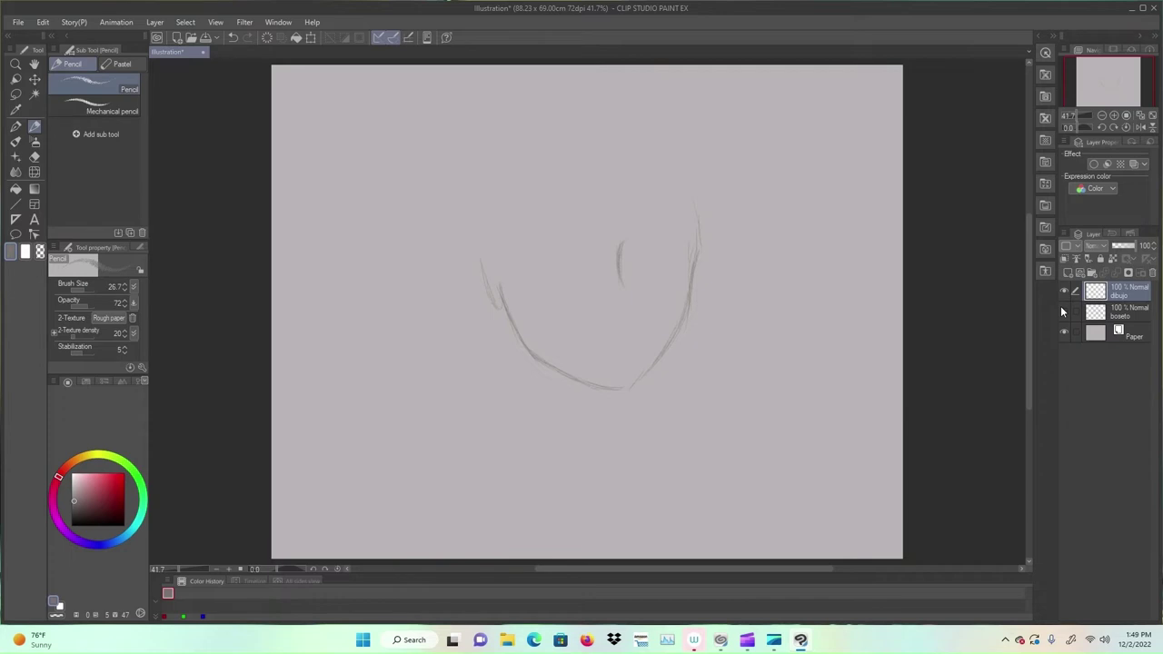
{"action": "left_click", "coordinate": [1065, 312]}
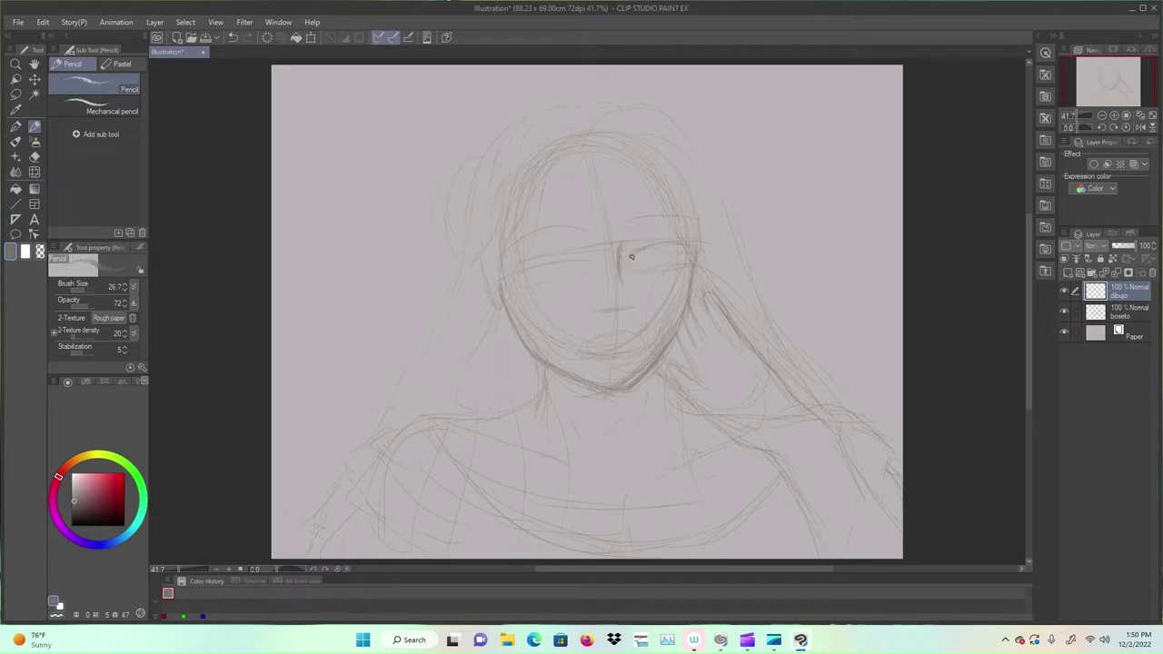
Step: Outline both eyes and eyebrows on the dibujo layer and check them with the boseto layer temporarily hidden
{"action": "mouse_move", "coordinate": [634, 256]}
{"action": "left_mouse_down"}
{"action": "mouse_move", "coordinate": [670, 245]}
{"action": "mouse_move", "coordinate": [638, 246]}
{"action": "mouse_move", "coordinate": [661, 238]}
{"action": "mouse_move", "coordinate": [703, 254]}
{"action": "left_mouse_up"}
{"action": "left_click_drag", "start_coordinate": [695, 254], "coordinate": [717, 251]}
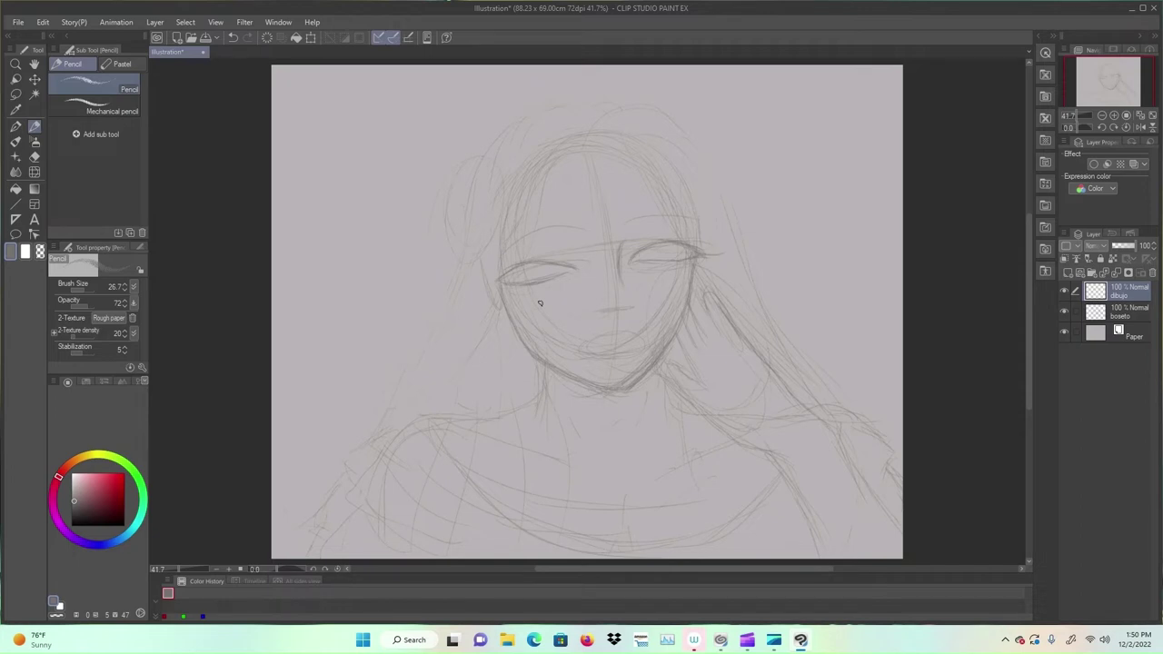
{"action": "left_click_drag", "start_coordinate": [633, 218], "coordinate": [673, 210]}
{"action": "left_click", "coordinate": [1065, 311]}
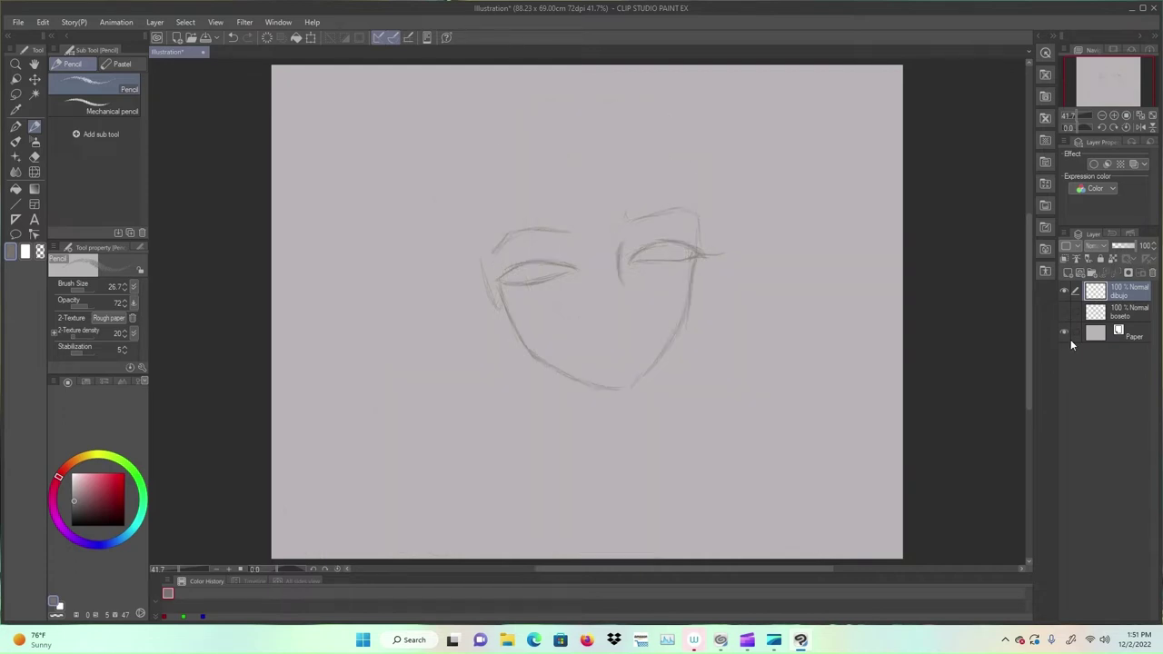
{"action": "left_click", "coordinate": [1065, 310]}
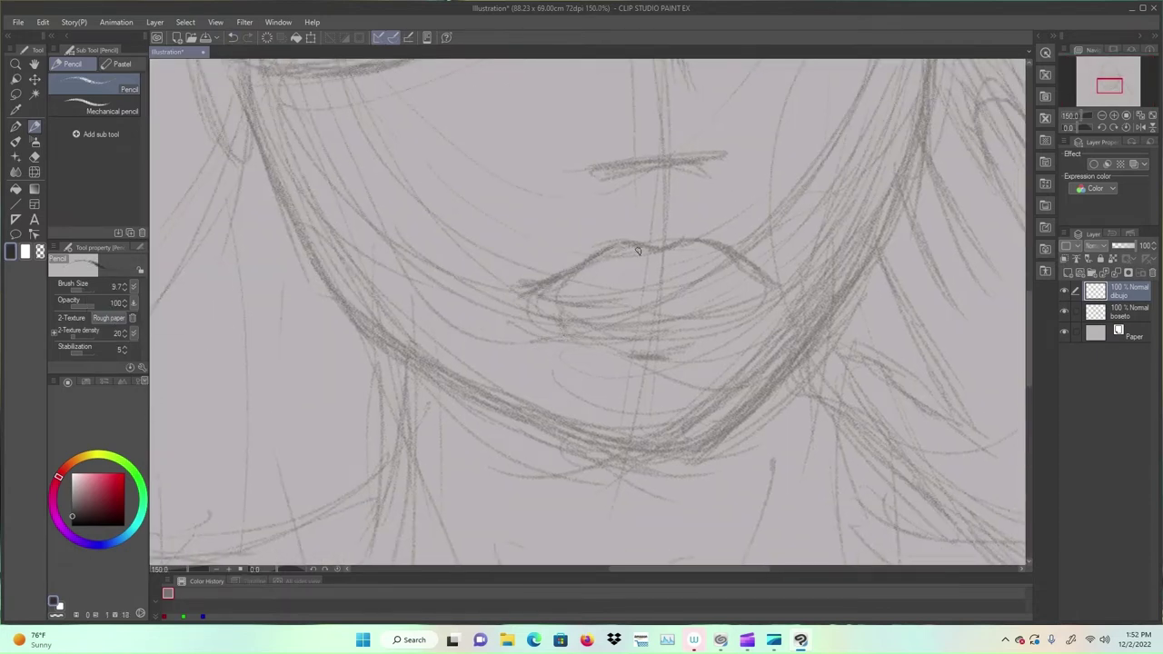
Step: Draw the lips with their parting line and the underside of the nose in dark pencil
{"action": "left_click_drag", "start_coordinate": [527, 289], "coordinate": [777, 289]}
{"action": "left_click_drag", "start_coordinate": [706, 300], "coordinate": [600, 309]}
{"action": "mouse_move", "coordinate": [768, 292]}
{"action": "left_mouse_down"}
{"action": "mouse_move", "coordinate": [728, 328]}
{"action": "mouse_move", "coordinate": [587, 326]}
{"action": "mouse_move", "coordinate": [579, 307]}
{"action": "mouse_move", "coordinate": [636, 293]}
{"action": "left_mouse_up"}
{"action": "left_click_drag", "start_coordinate": [771, 289], "coordinate": [701, 282]}
{"action": "scroll", "coordinate": [651, 342], "scroll_direction": "down", "scroll_amount": 2}
{"action": "mouse_move", "coordinate": [635, 329]}
{"action": "left_mouse_down"}
{"action": "mouse_move", "coordinate": [702, 324]}
{"action": "mouse_move", "coordinate": [647, 351]}
{"action": "mouse_move", "coordinate": [689, 344]}
{"action": "left_mouse_up"}
{"action": "left_click_drag", "start_coordinate": [628, 267], "coordinate": [640, 263]}
{"action": "left_click_drag", "start_coordinate": [668, 259], "coordinate": [673, 262]}
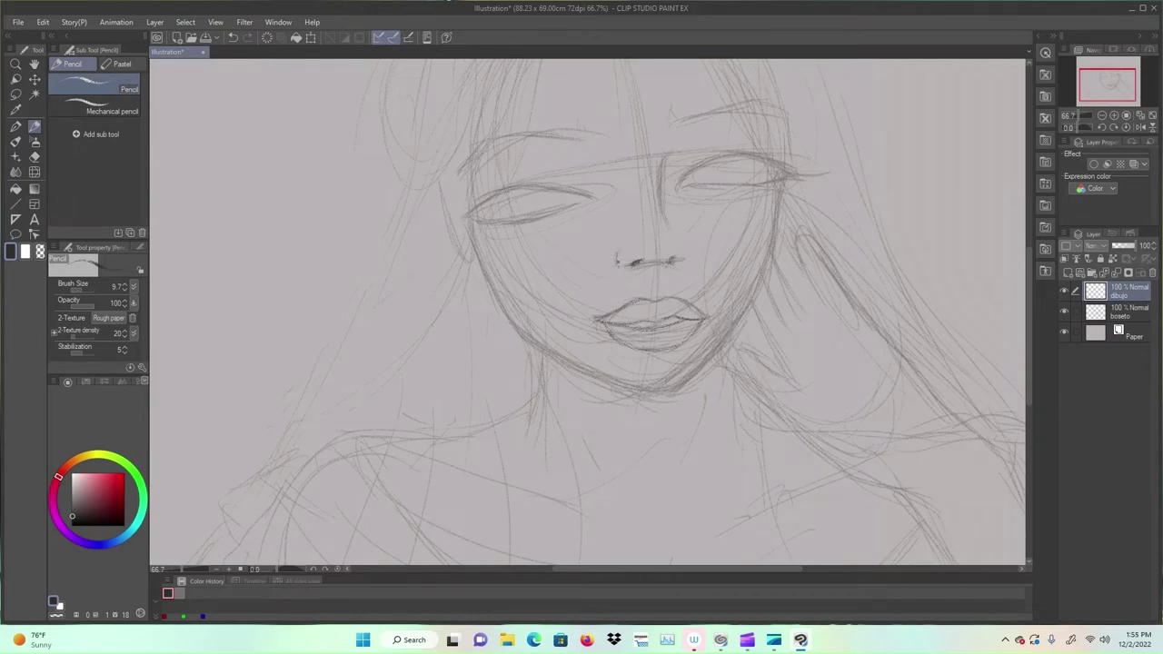
Step: Darken the contours of both eyes, define their inner edges and add the upper eyelid creases
{"action": "mouse_move", "coordinate": [685, 184]}
{"action": "left_mouse_down"}
{"action": "mouse_move", "coordinate": [724, 157]}
{"action": "mouse_move", "coordinate": [765, 160]}
{"action": "left_mouse_up"}
{"action": "mouse_move", "coordinate": [680, 188]}
{"action": "left_mouse_down"}
{"action": "mouse_move", "coordinate": [696, 172]}
{"action": "mouse_move", "coordinate": [738, 184]}
{"action": "mouse_move", "coordinate": [698, 183]}
{"action": "left_mouse_up"}
{"action": "left_click_drag", "start_coordinate": [763, 161], "coordinate": [758, 182]}
{"action": "left_click_drag", "start_coordinate": [597, 199], "coordinate": [574, 205]}
{"action": "left_click_drag", "start_coordinate": [484, 200], "coordinate": [467, 212]}
{"action": "mouse_move", "coordinate": [531, 188]}
{"action": "left_mouse_down"}
{"action": "mouse_move", "coordinate": [547, 184]}
{"action": "mouse_move", "coordinate": [567, 210]}
{"action": "left_mouse_up"}
{"action": "mouse_move", "coordinate": [542, 216]}
{"action": "left_mouse_down"}
{"action": "mouse_move", "coordinate": [613, 207]}
{"action": "mouse_move", "coordinate": [579, 198]}
{"action": "mouse_move", "coordinate": [569, 220]}
{"action": "mouse_move", "coordinate": [511, 214]}
{"action": "left_mouse_up"}
{"action": "left_click_drag", "start_coordinate": [500, 198], "coordinate": [487, 214]}
{"action": "left_click_drag", "start_coordinate": [482, 216], "coordinate": [551, 215]}
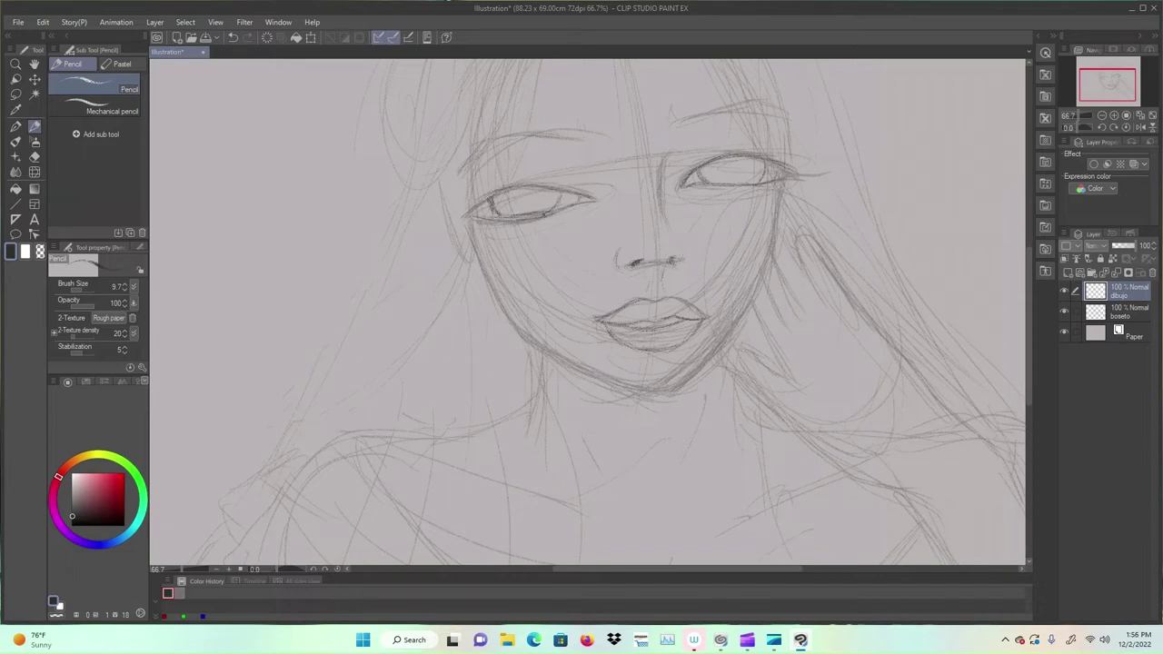
{"action": "left_click_drag", "start_coordinate": [760, 185], "coordinate": [718, 189]}
{"action": "mouse_move", "coordinate": [491, 182]}
{"action": "left_mouse_down"}
{"action": "mouse_move", "coordinate": [549, 166]}
{"action": "mouse_move", "coordinate": [574, 182]}
{"action": "mouse_move", "coordinate": [474, 199]}
{"action": "left_mouse_up"}
{"action": "mouse_move", "coordinate": [684, 169]}
{"action": "left_mouse_down"}
{"action": "mouse_move", "coordinate": [715, 147]}
{"action": "mouse_move", "coordinate": [785, 149]}
{"action": "left_mouse_up"}
Step: Thicken both eyebrows with short pencil strokes, checking the face's symmetry in a mirrored view
{"action": "left_click_drag", "start_coordinate": [771, 292], "coordinate": [736, 400]}
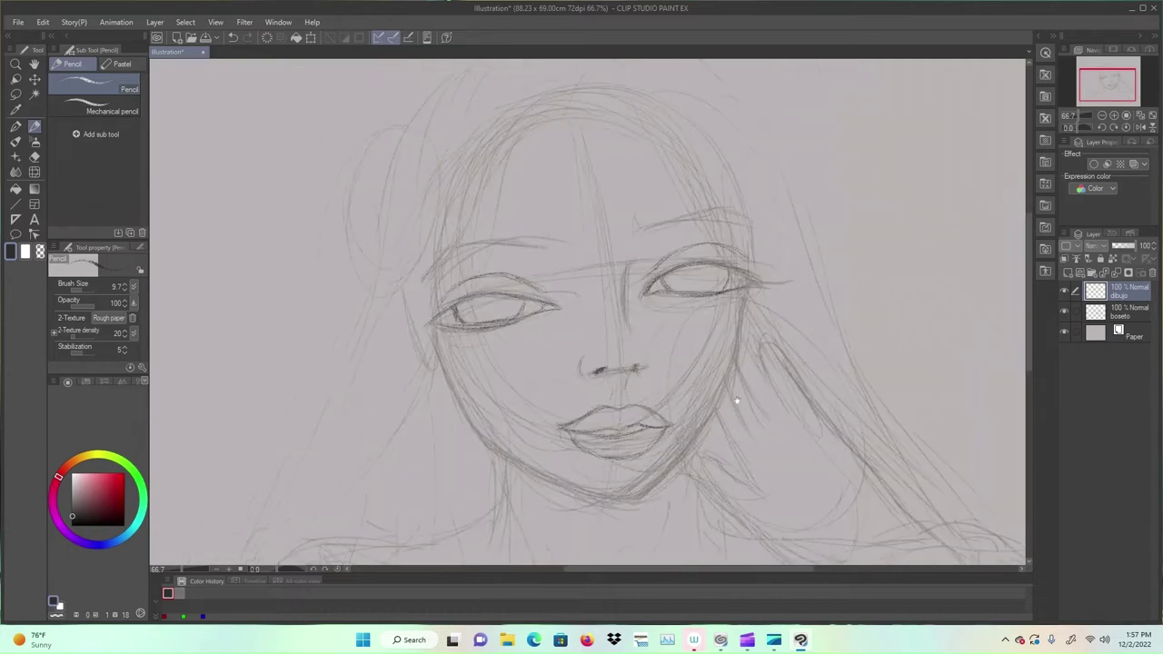
{"action": "mouse_move", "coordinate": [653, 227]}
{"action": "left_mouse_down"}
{"action": "mouse_move", "coordinate": [734, 209]}
{"action": "mouse_move", "coordinate": [763, 226]}
{"action": "mouse_move", "coordinate": [643, 215]}
{"action": "left_mouse_up"}
{"action": "mouse_move", "coordinate": [643, 226]}
{"action": "left_mouse_down"}
{"action": "mouse_move", "coordinate": [709, 204]}
{"action": "mouse_move", "coordinate": [688, 211]}
{"action": "left_mouse_up"}
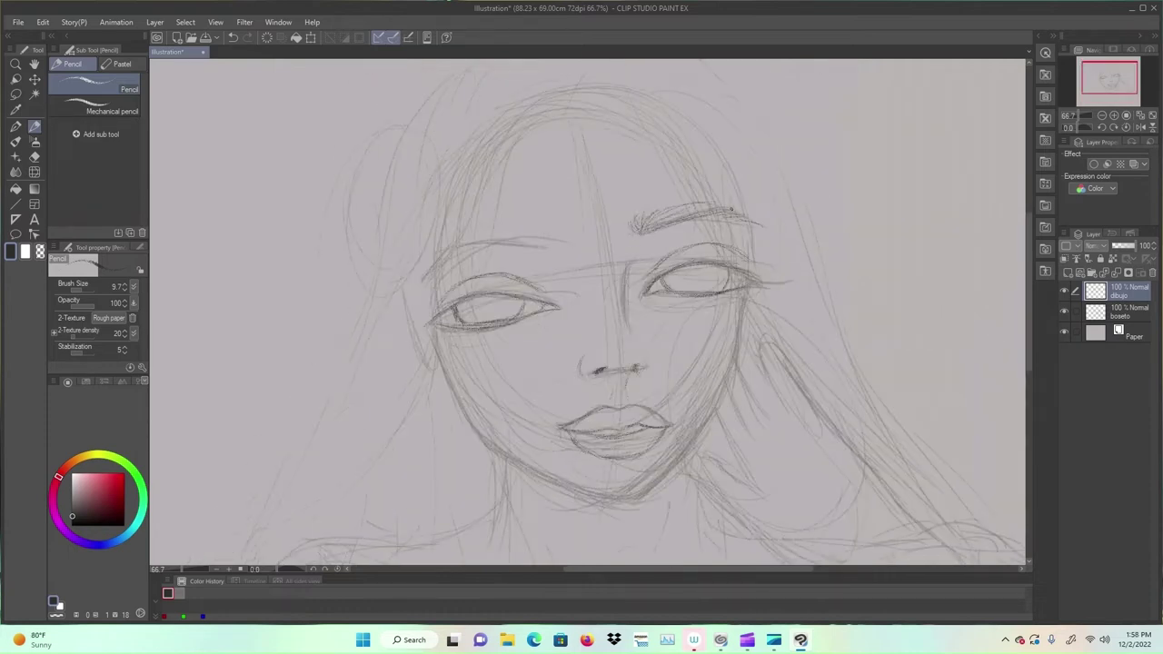
{"action": "left_click", "coordinate": [1139, 127]}
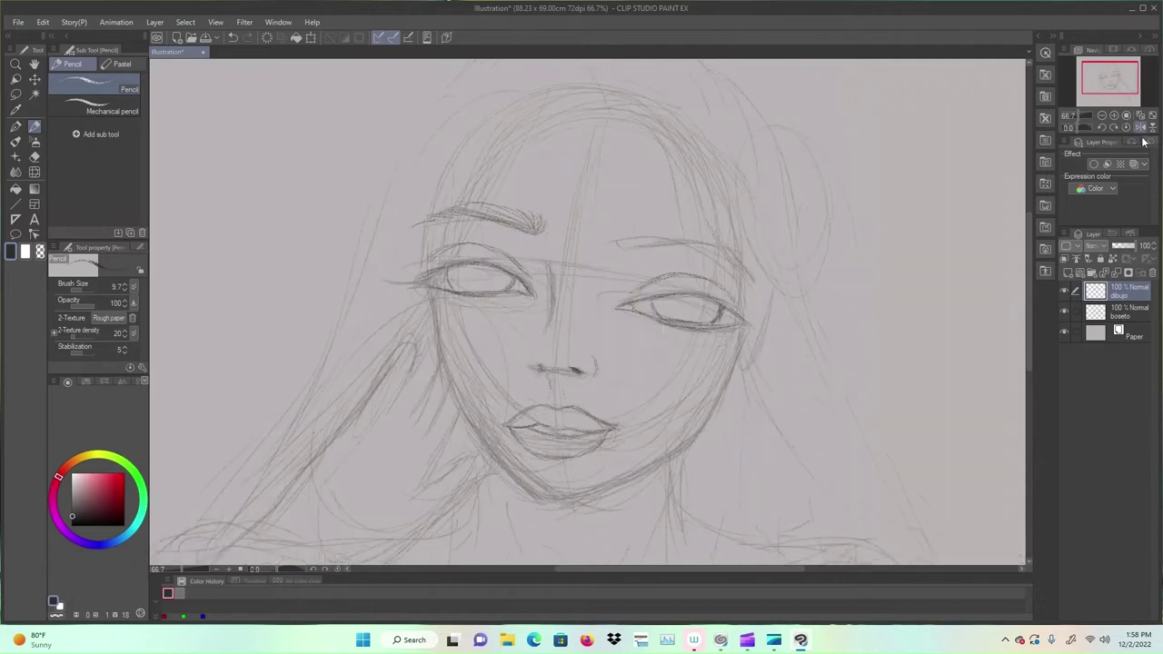
{"action": "left_click", "coordinate": [1140, 128]}
{"action": "mouse_move", "coordinate": [491, 243]}
{"action": "left_mouse_down"}
{"action": "mouse_move", "coordinate": [427, 270]}
{"action": "mouse_move", "coordinate": [412, 285]}
{"action": "mouse_move", "coordinate": [416, 320]}
{"action": "left_mouse_up"}
{"action": "mouse_move", "coordinate": [431, 256]}
{"action": "left_mouse_down"}
{"action": "mouse_move", "coordinate": [419, 266]}
{"action": "mouse_move", "coordinate": [446, 256]}
{"action": "left_mouse_up"}
{"action": "left_click_drag", "start_coordinate": [500, 232], "coordinate": [461, 236]}
{"action": "mouse_move", "coordinate": [543, 236]}
{"action": "left_mouse_down"}
{"action": "mouse_move", "coordinate": [535, 247]}
{"action": "mouse_move", "coordinate": [468, 248]}
{"action": "left_mouse_up"}
Step: Draw the face contour beside the right eyebrow and erase the excess line at the left temple
{"action": "left_click_drag", "start_coordinate": [751, 222], "coordinate": [761, 233]}
{"action": "mouse_move", "coordinate": [714, 204]}
{"action": "left_mouse_down"}
{"action": "mouse_move", "coordinate": [750, 216]}
{"action": "mouse_move", "coordinate": [754, 271]}
{"action": "left_mouse_up"}
{"action": "key", "text": "e"}
{"action": "left_click_drag", "start_coordinate": [415, 281], "coordinate": [423, 263]}
{"action": "key", "text": "p"}
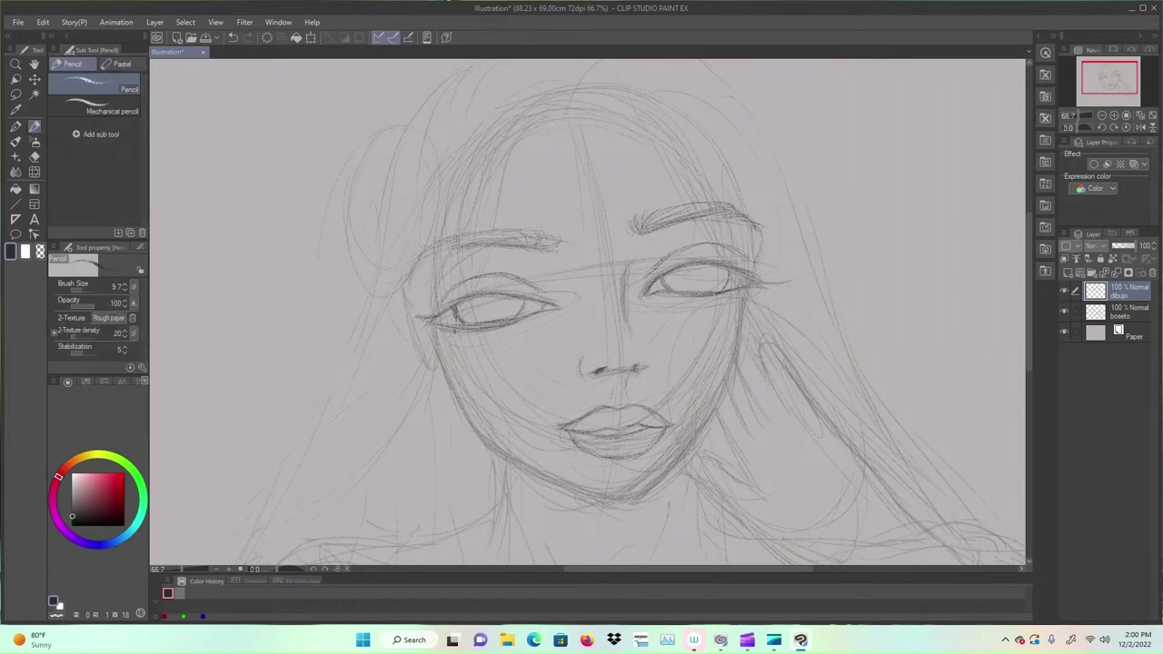
Step: Mirror the canvas view, hide the boseto layer, and draw the ear and the cheek line below it
{"action": "left_click", "coordinate": [1141, 128]}
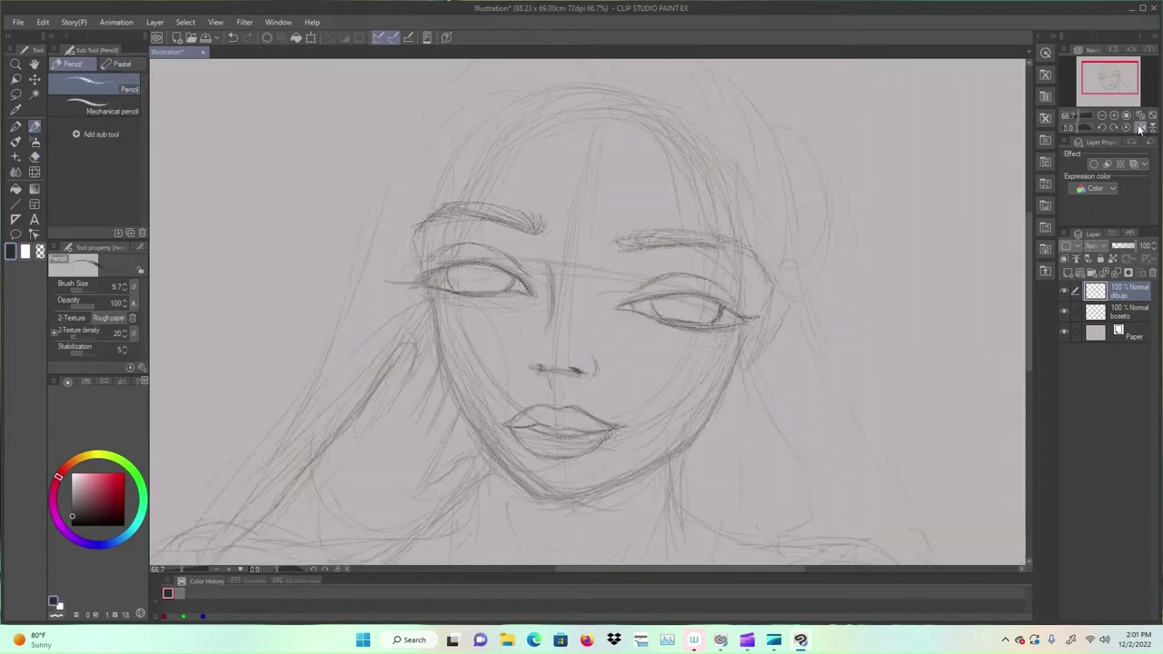
{"action": "left_click_drag", "start_coordinate": [753, 341], "coordinate": [699, 431]}
{"action": "left_click_drag", "start_coordinate": [766, 333], "coordinate": [746, 370]}
{"action": "left_click", "coordinate": [35, 156]}
{"action": "left_click", "coordinate": [35, 126]}
{"action": "left_click_drag", "start_coordinate": [716, 411], "coordinate": [704, 433]}
{"action": "left_click", "coordinate": [1064, 311]}
{"action": "left_click_drag", "start_coordinate": [760, 335], "coordinate": [722, 409]}
{"action": "mouse_move", "coordinate": [735, 382]}
{"action": "left_mouse_down"}
{"action": "mouse_move", "coordinate": [690, 446]}
{"action": "mouse_move", "coordinate": [605, 361]}
{"action": "left_mouse_up"}
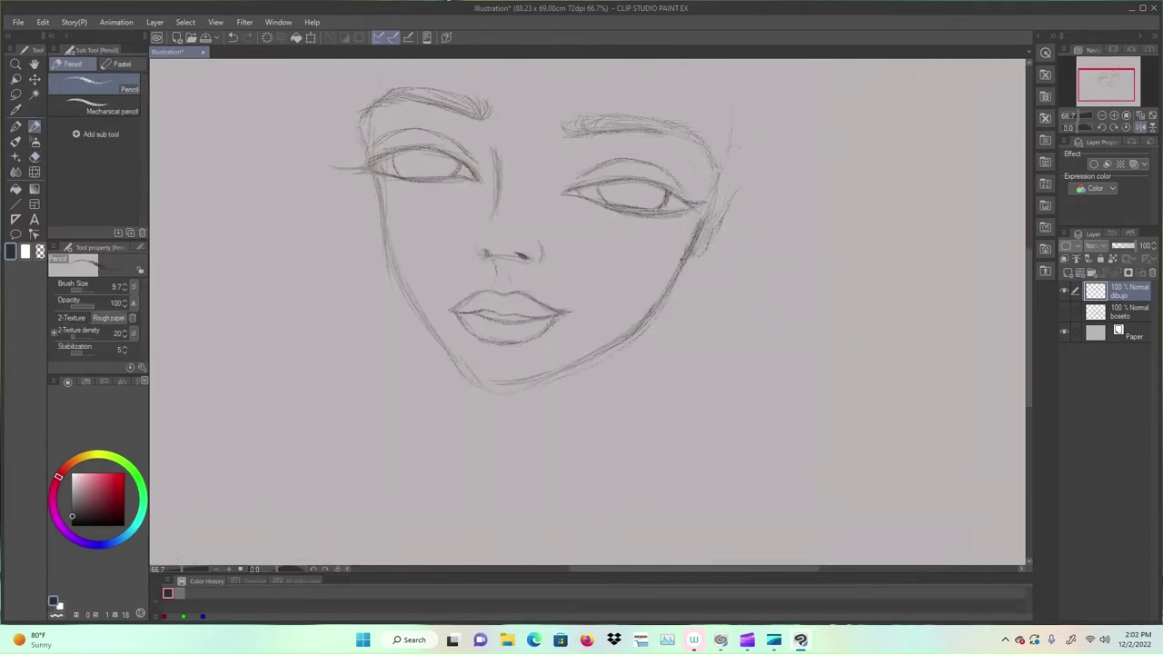
Step: Show the boseto layer again and return the canvas to its unmirrored view
{"action": "key", "text": "e"}
{"action": "left_click", "coordinate": [1064, 310]}
{"action": "left_click_drag", "start_coordinate": [690, 309], "coordinate": [753, 385]}
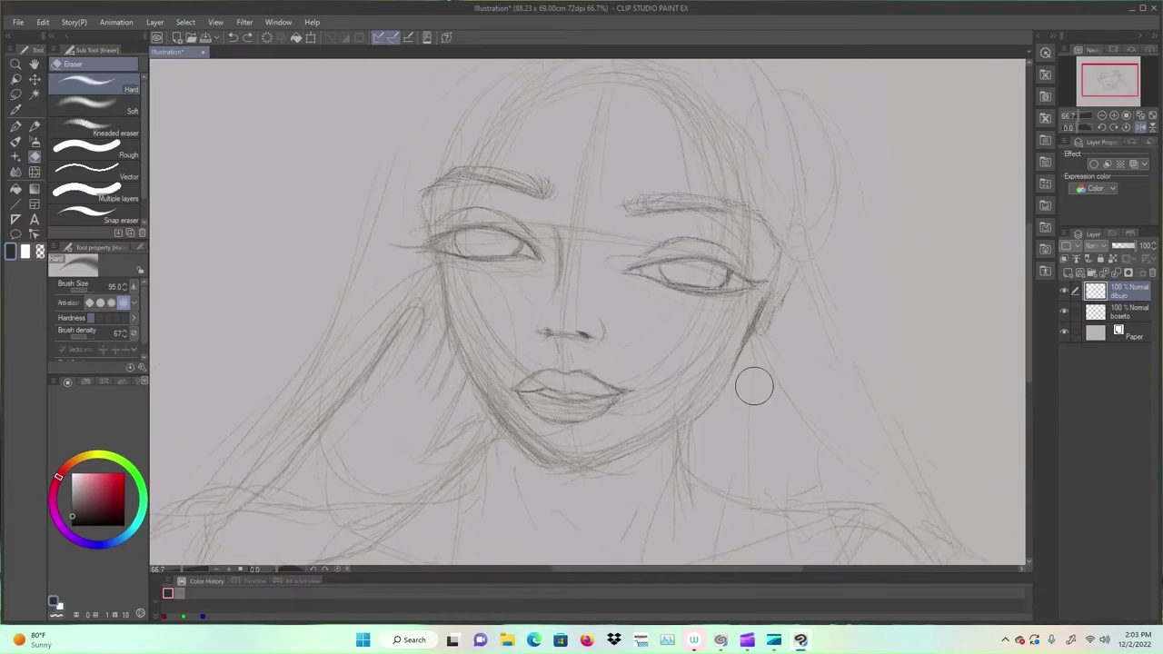
{"action": "left_click", "coordinate": [216, 569]}
{"action": "key", "text": "h"}
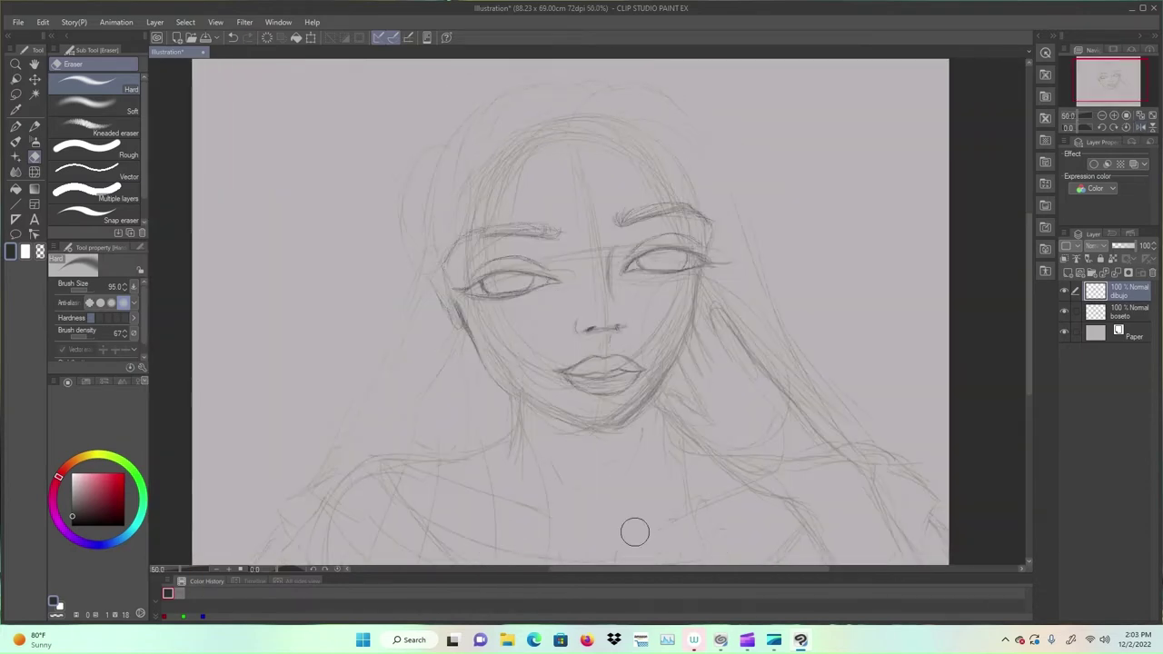
{"action": "key", "text": "ctrl+minus"}
{"action": "scroll", "coordinate": [787, 194], "scroll_direction": "up", "scroll_amount": 2}
Step: Draw the left shoulder line and the gathered, ruffled sleeve in dark pencil over the rough sketch
{"action": "left_click_drag", "start_coordinate": [544, 385], "coordinate": [572, 328]}
{"action": "left_click", "coordinate": [35, 128]}
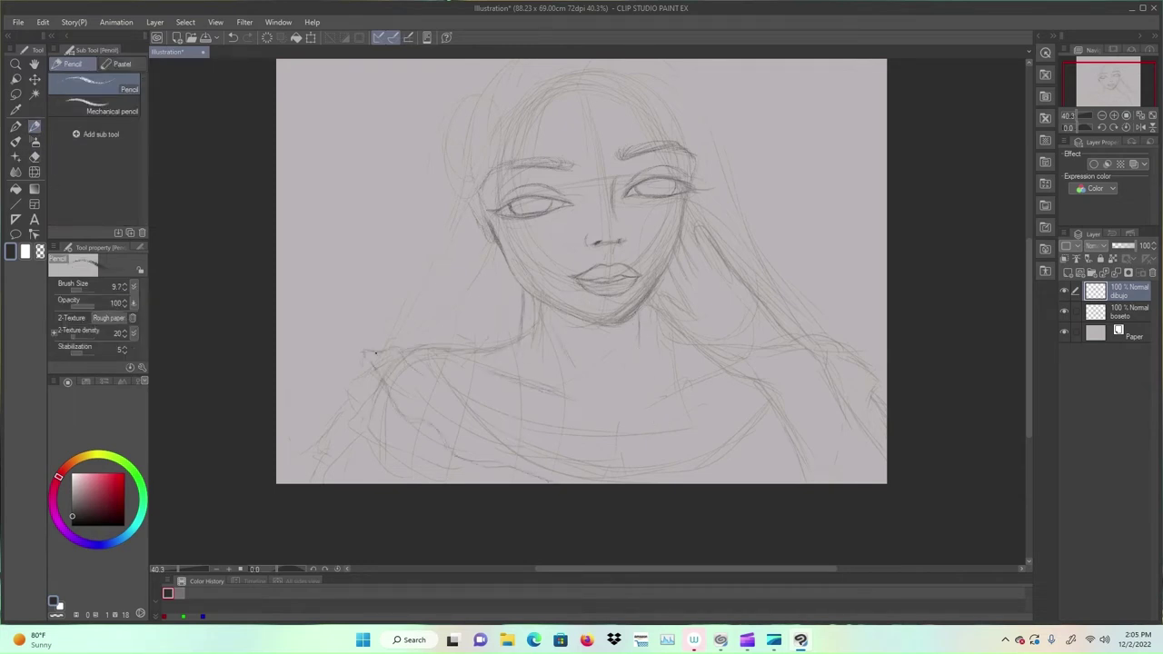
{"action": "key", "text": "e"}
{"action": "key", "text": "p"}
{"action": "mouse_move", "coordinate": [372, 376]}
{"action": "left_mouse_down"}
{"action": "mouse_move", "coordinate": [352, 408]}
{"action": "mouse_move", "coordinate": [393, 426]}
{"action": "mouse_move", "coordinate": [357, 400]}
{"action": "mouse_move", "coordinate": [301, 432]}
{"action": "left_mouse_up"}
{"action": "left_click_drag", "start_coordinate": [302, 454], "coordinate": [278, 471]}
Step: Draw the right sleeve's edge and strengthen the right side of the neck and the lower right garment line
{"action": "left_click_drag", "start_coordinate": [832, 347], "coordinate": [874, 425]}
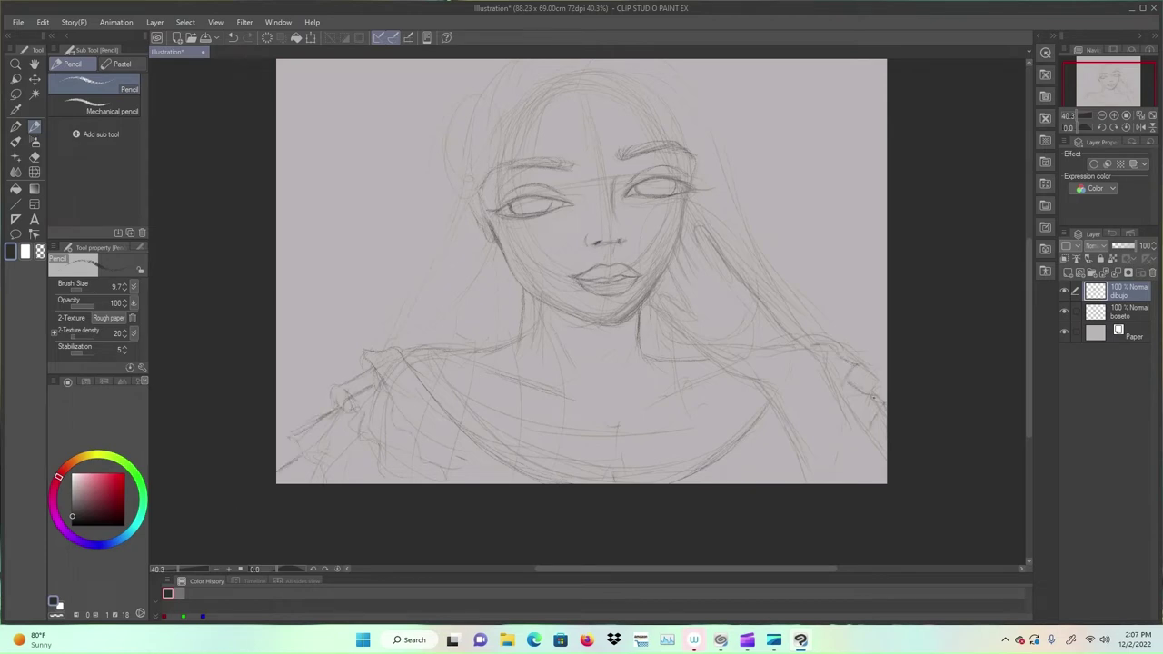
{"action": "left_click_drag", "start_coordinate": [849, 369], "coordinate": [882, 433]}
{"action": "left_click_drag", "start_coordinate": [647, 365], "coordinate": [638, 329]}
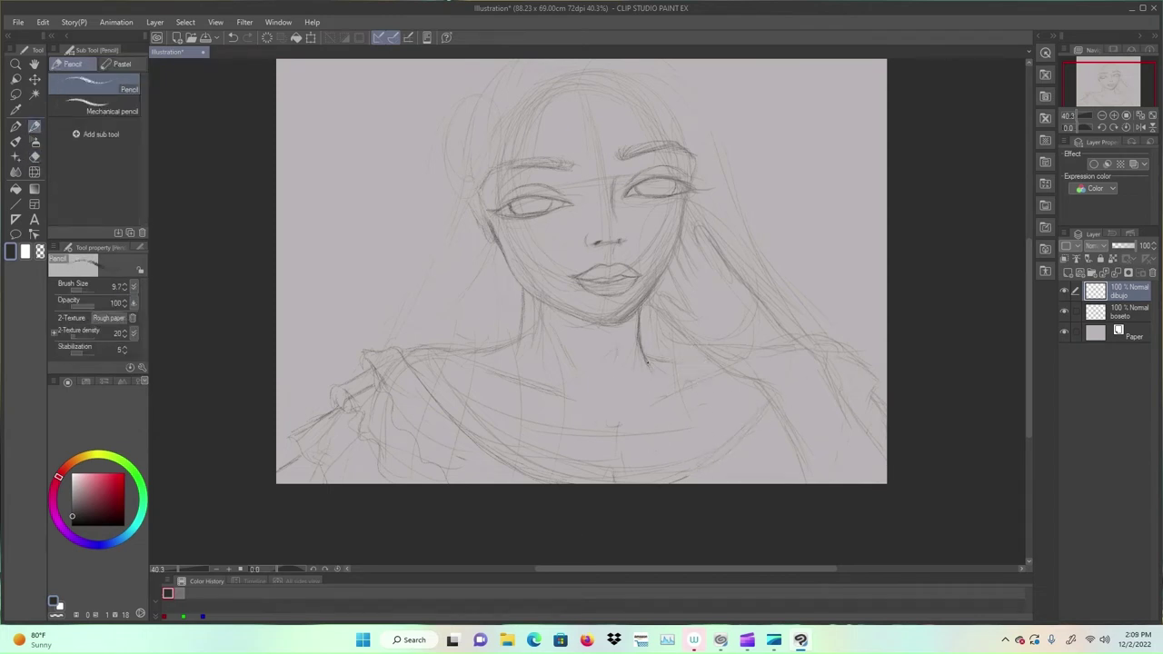
{"action": "left_click_drag", "start_coordinate": [768, 482], "coordinate": [797, 448]}
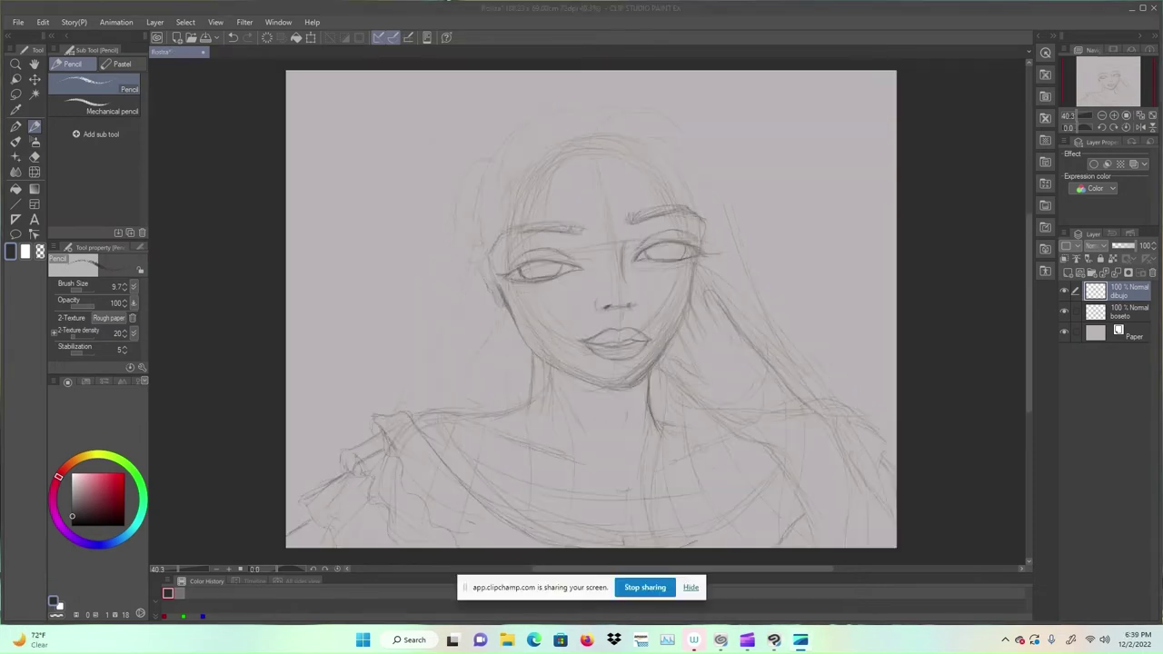
Step: Draw the fingers of the raised hand beside the cheek in dark pencil, following the boseto sketch
{"action": "left_click", "coordinate": [1064, 311]}
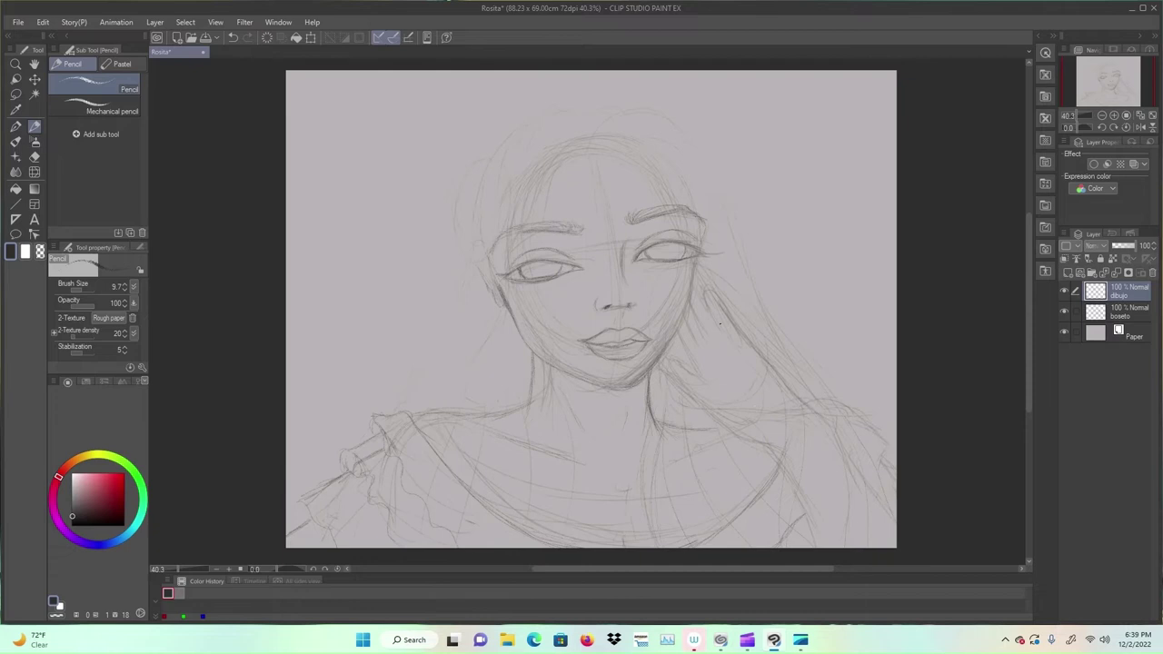
{"action": "mouse_move", "coordinate": [734, 318]}
{"action": "left_mouse_down"}
{"action": "mouse_move", "coordinate": [734, 352]}
{"action": "mouse_move", "coordinate": [694, 314]}
{"action": "mouse_move", "coordinate": [721, 384]}
{"action": "mouse_move", "coordinate": [683, 345]}
{"action": "left_mouse_up"}
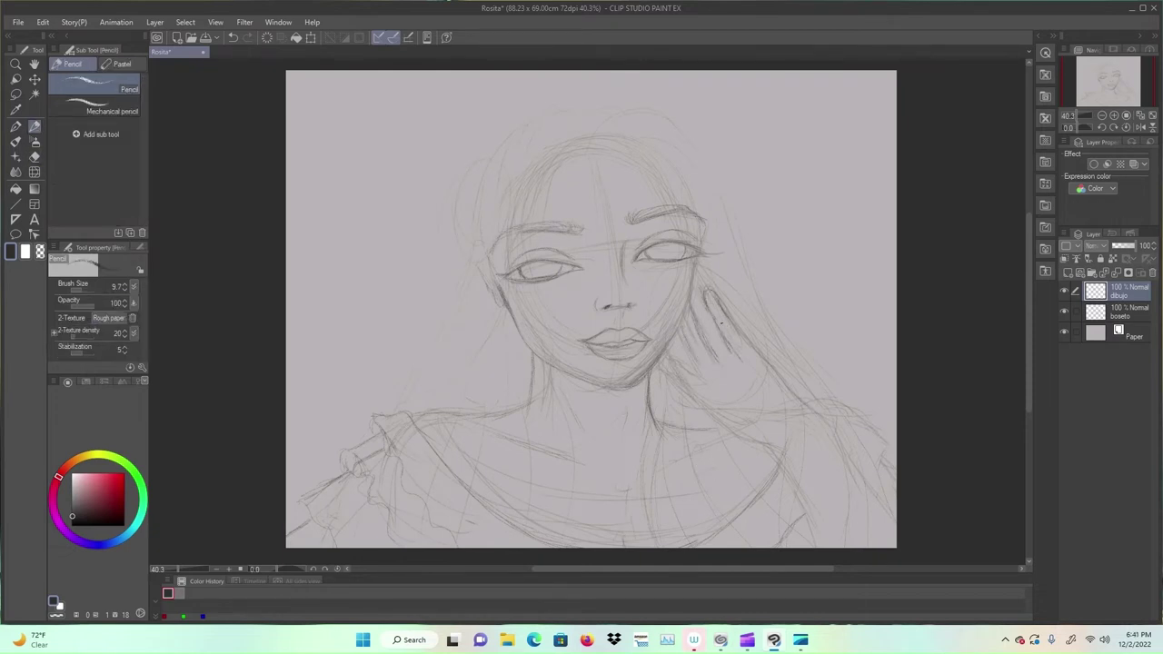
{"action": "left_click_drag", "start_coordinate": [711, 289], "coordinate": [718, 333]}
{"action": "left_click_drag", "start_coordinate": [725, 307], "coordinate": [737, 327]}
{"action": "left_click_drag", "start_coordinate": [654, 380], "coordinate": [702, 409]}
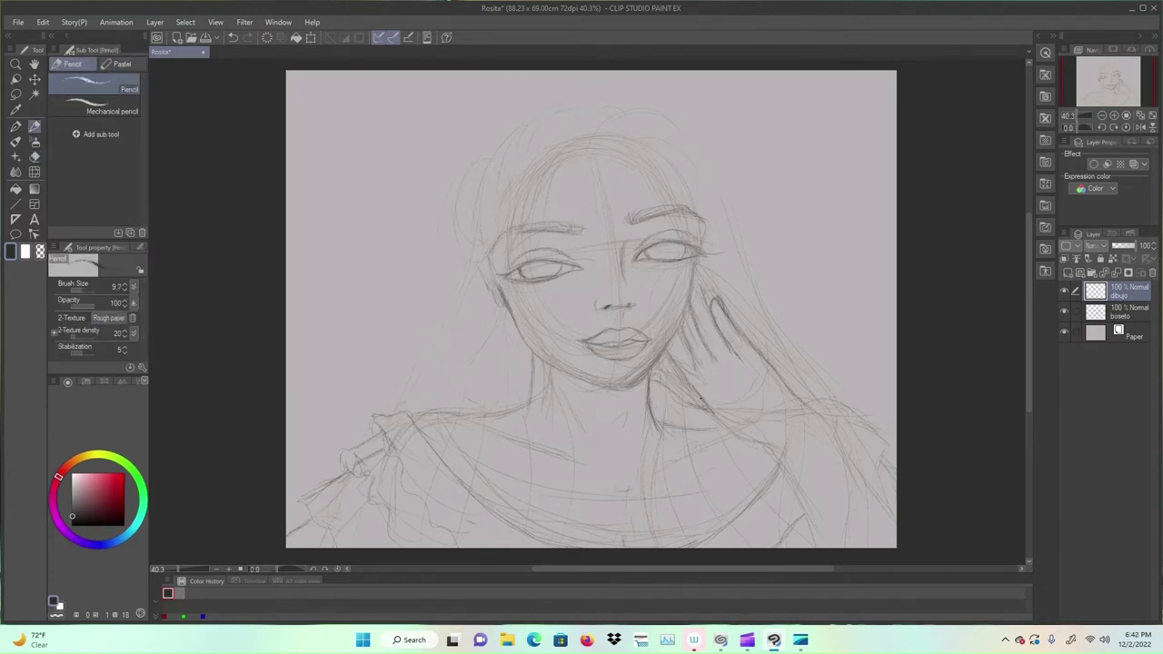
Step: Draw the raised hand's thumb and lower palm edge, plus the outer edge of the wrist and forearm
{"action": "left_click_drag", "start_coordinate": [647, 382], "coordinate": [707, 429]}
{"action": "left_click_drag", "start_coordinate": [758, 460], "coordinate": [720, 442]}
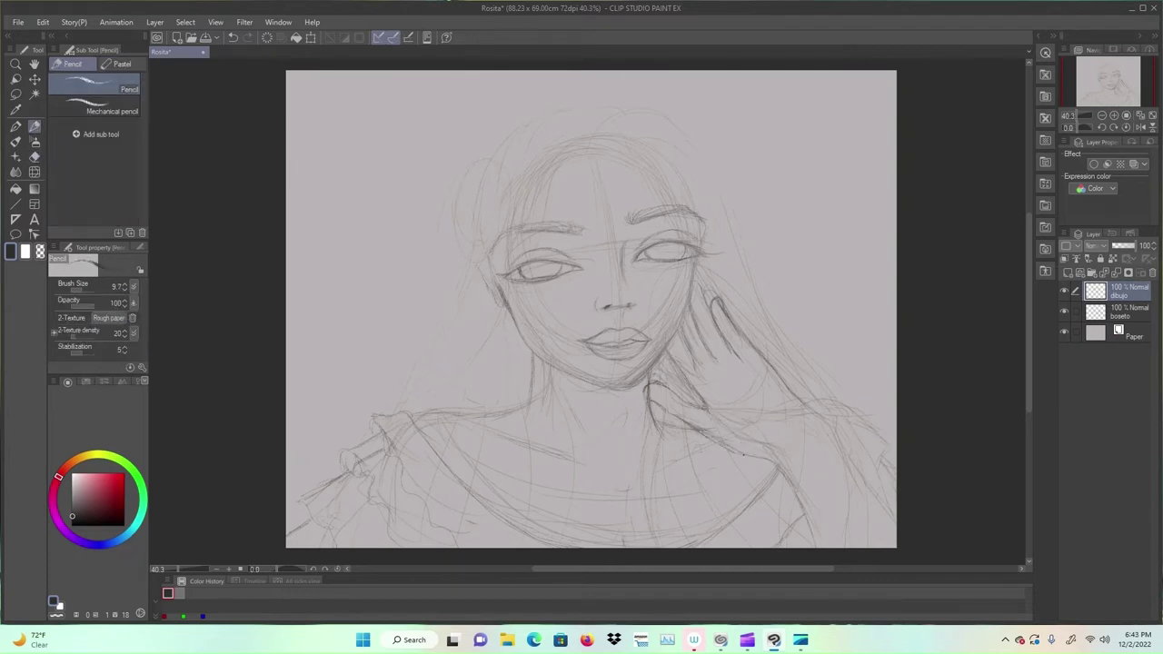
{"action": "left_click_drag", "start_coordinate": [766, 409], "coordinate": [850, 462]}
{"action": "mouse_move", "coordinate": [778, 374]}
{"action": "left_mouse_down"}
{"action": "mouse_move", "coordinate": [840, 435]}
{"action": "mouse_move", "coordinate": [870, 485]}
{"action": "left_mouse_up"}
{"action": "left_click_drag", "start_coordinate": [858, 462], "coordinate": [878, 498]}
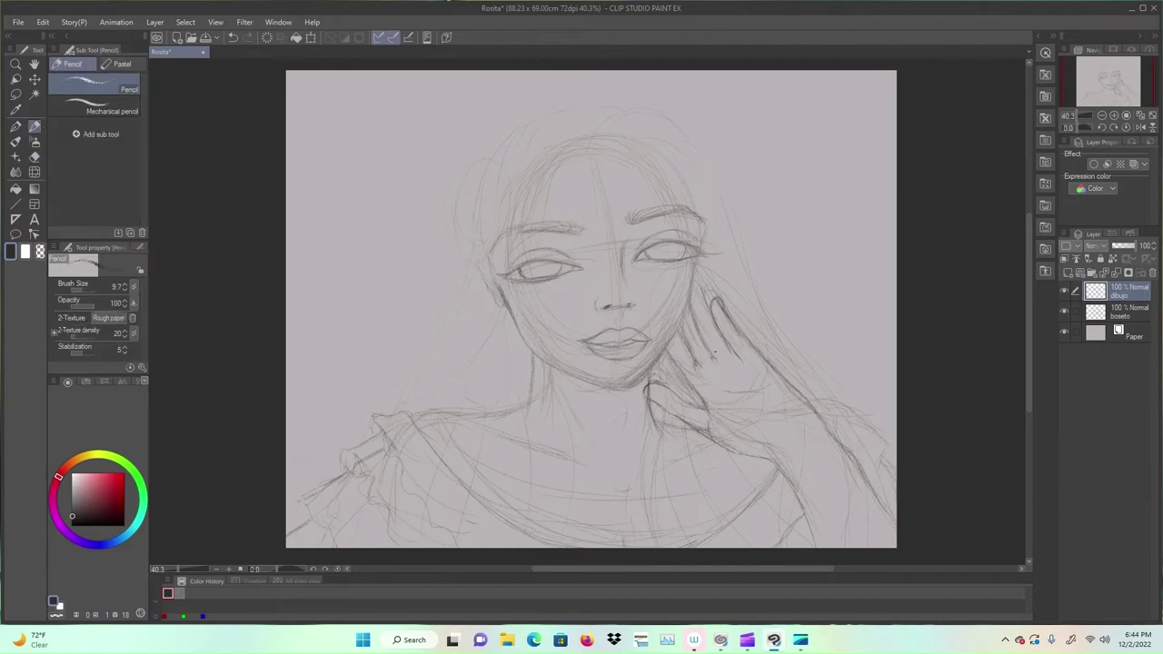
Step: Erase stray lines around the raised hand and refine the contours of its wrist, fingertips and thumb
{"action": "key", "text": "e"}
{"action": "mouse_move", "coordinate": [618, 345]}
{"action": "left_mouse_down"}
{"action": "mouse_move", "coordinate": [779, 480]}
{"action": "mouse_move", "coordinate": [860, 496]}
{"action": "left_mouse_up"}
{"action": "key", "text": "p"}
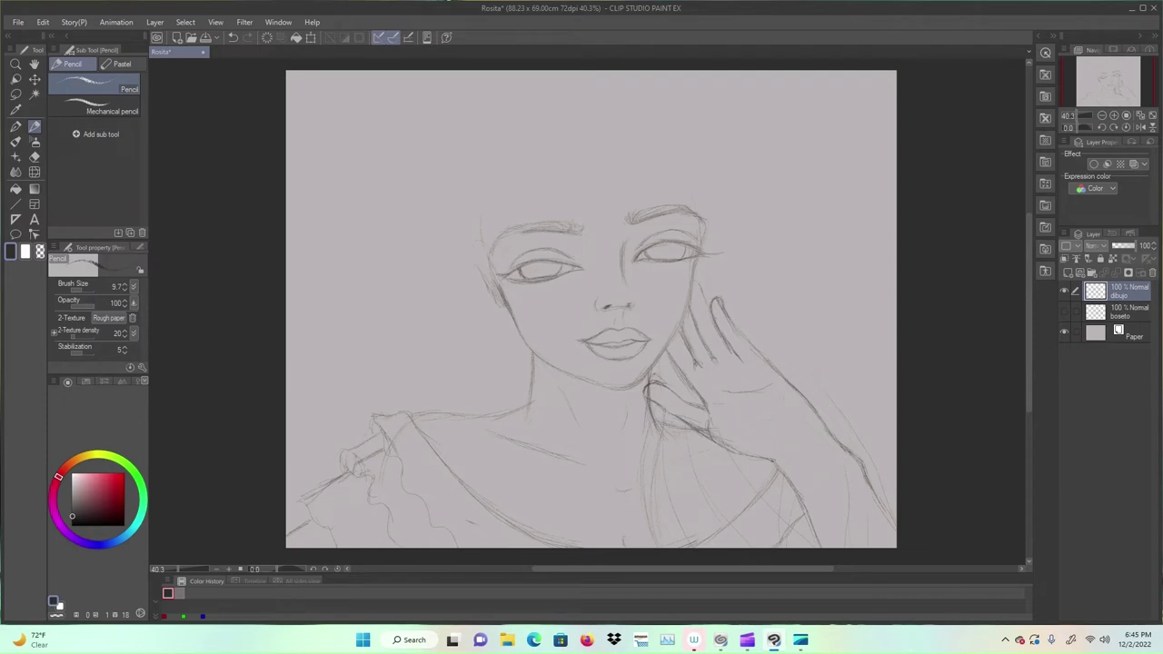
{"action": "left_click_drag", "start_coordinate": [733, 451], "coordinate": [777, 463]}
{"action": "left_click_drag", "start_coordinate": [698, 286], "coordinate": [718, 300]}
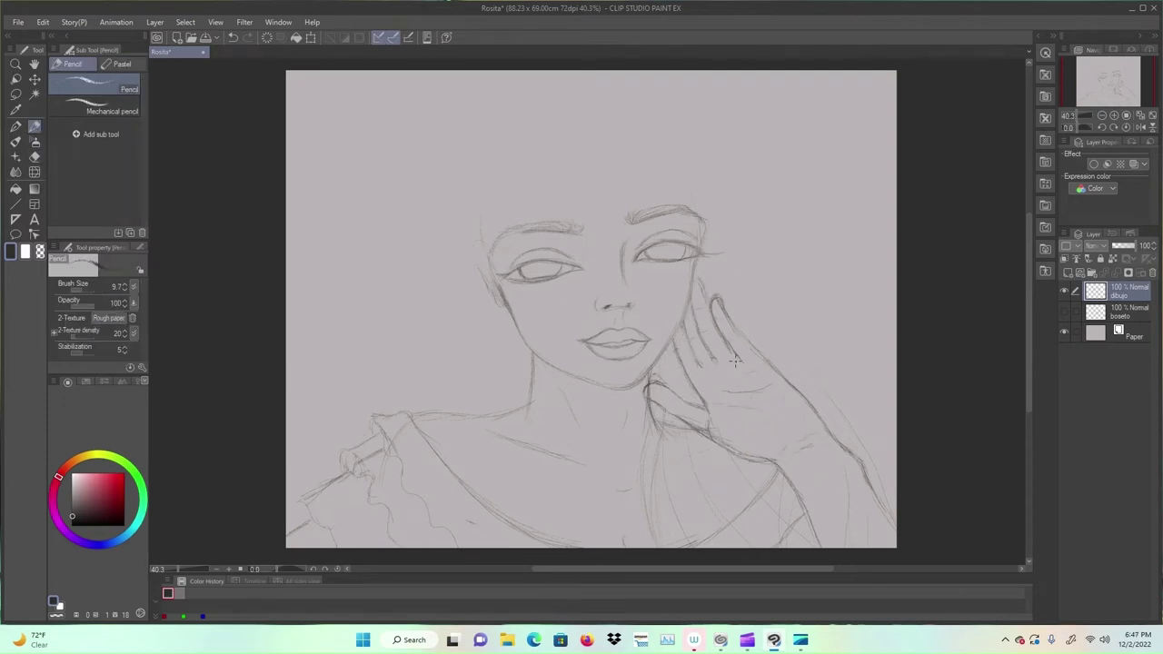
{"action": "left_click_drag", "start_coordinate": [666, 387], "coordinate": [700, 405]}
Step: Erase the rough lines overlapping the thumb and under the palm, and redraw the palm edge between thumb and fingers
{"action": "left_click", "coordinate": [34, 156]}
{"action": "left_click_drag", "start_coordinate": [733, 445], "coordinate": [652, 389]}
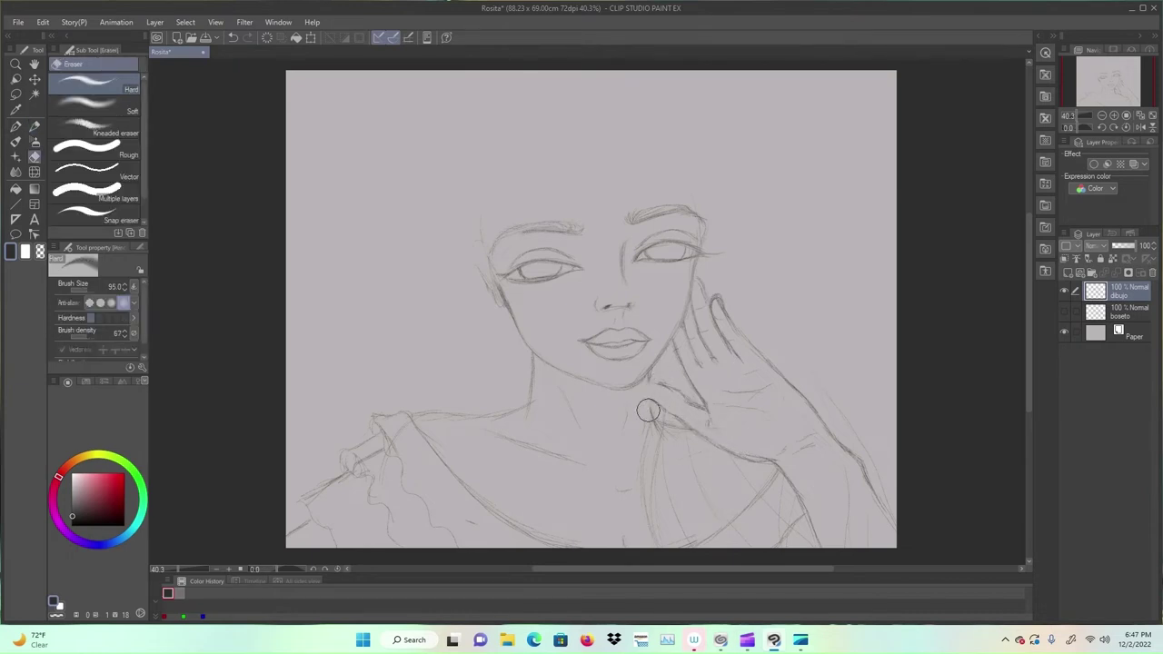
{"action": "key", "text": "p"}
{"action": "left_click_drag", "start_coordinate": [691, 377], "coordinate": [704, 411]}
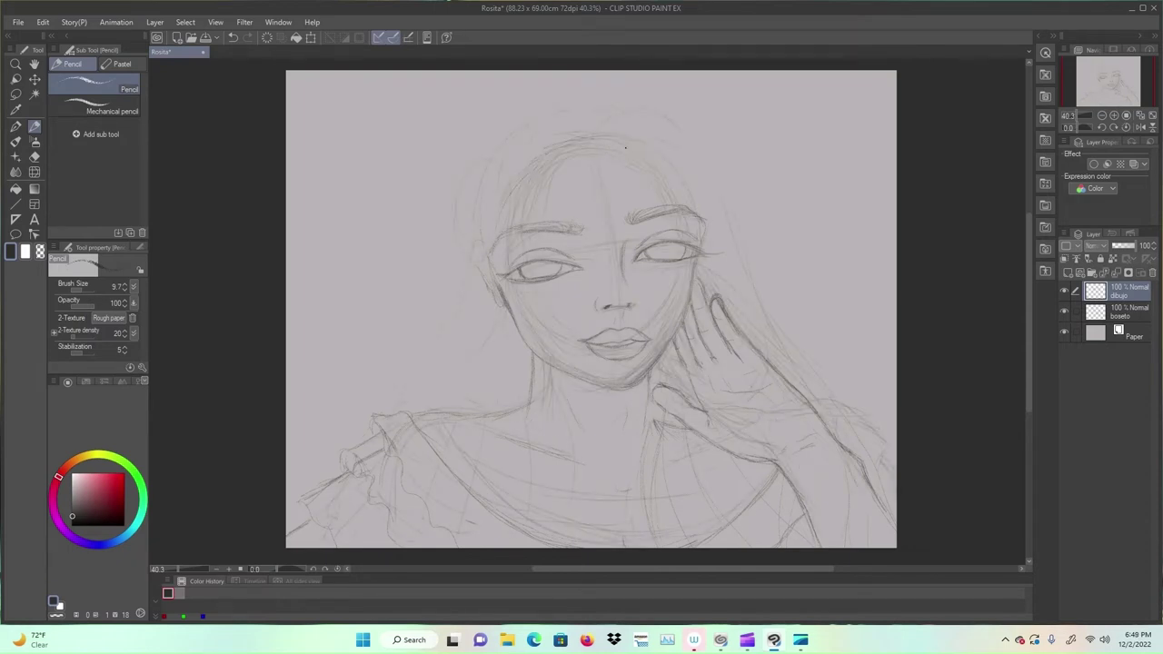
Step: Draw the hairline, the crown strands around the parting and the long hair strand falling past the raised hand
{"action": "left_click_drag", "start_coordinate": [636, 146], "coordinate": [662, 144]}
{"action": "left_click_drag", "start_coordinate": [656, 114], "coordinate": [679, 107]}
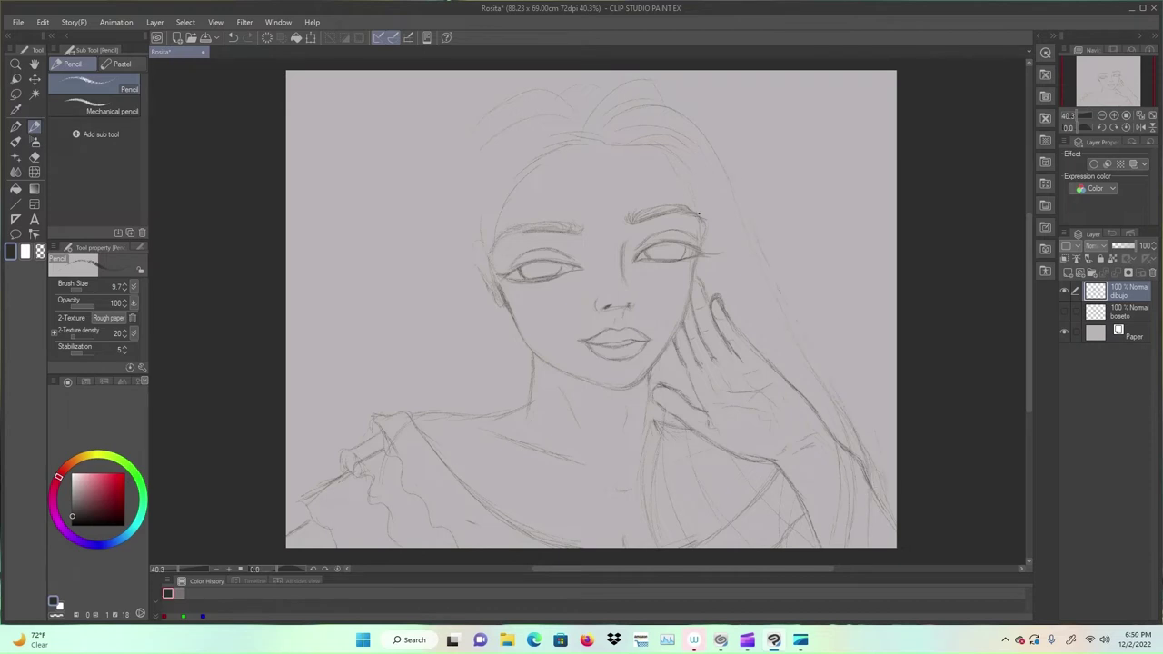
{"action": "left_click_drag", "start_coordinate": [816, 405], "coordinate": [831, 436]}
Step: Select the whole drawing with the boseto layer shown, scale it down to leave more room above the head, and deselect
{"action": "key", "text": "m"}
{"action": "key", "text": "ctrl+minus"}
{"action": "mouse_move", "coordinate": [286, 260]}
{"action": "left_mouse_down"}
{"action": "mouse_move", "coordinate": [906, 278]}
{"action": "mouse_move", "coordinate": [241, 399]}
{"action": "left_mouse_up"}
{"action": "left_click", "coordinate": [1064, 311]}
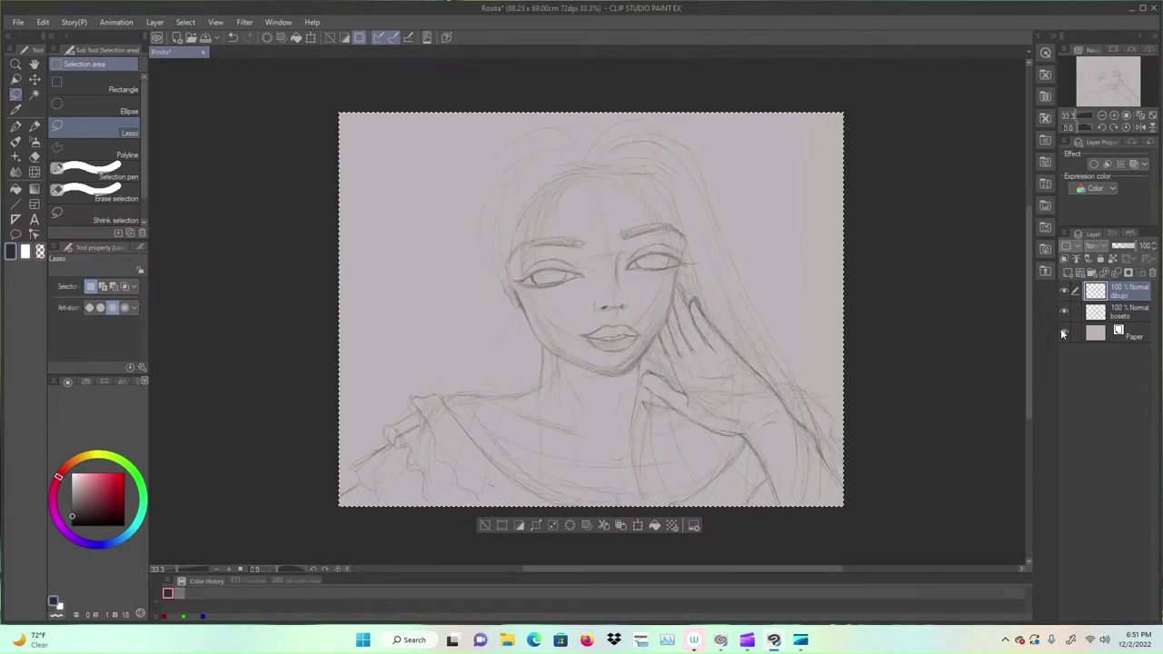
{"action": "key", "text": "ctrl+t"}
{"action": "left_click_drag", "start_coordinate": [841, 114], "coordinate": [829, 123]}
{"action": "left_click_drag", "start_coordinate": [340, 124], "coordinate": [369, 161]}
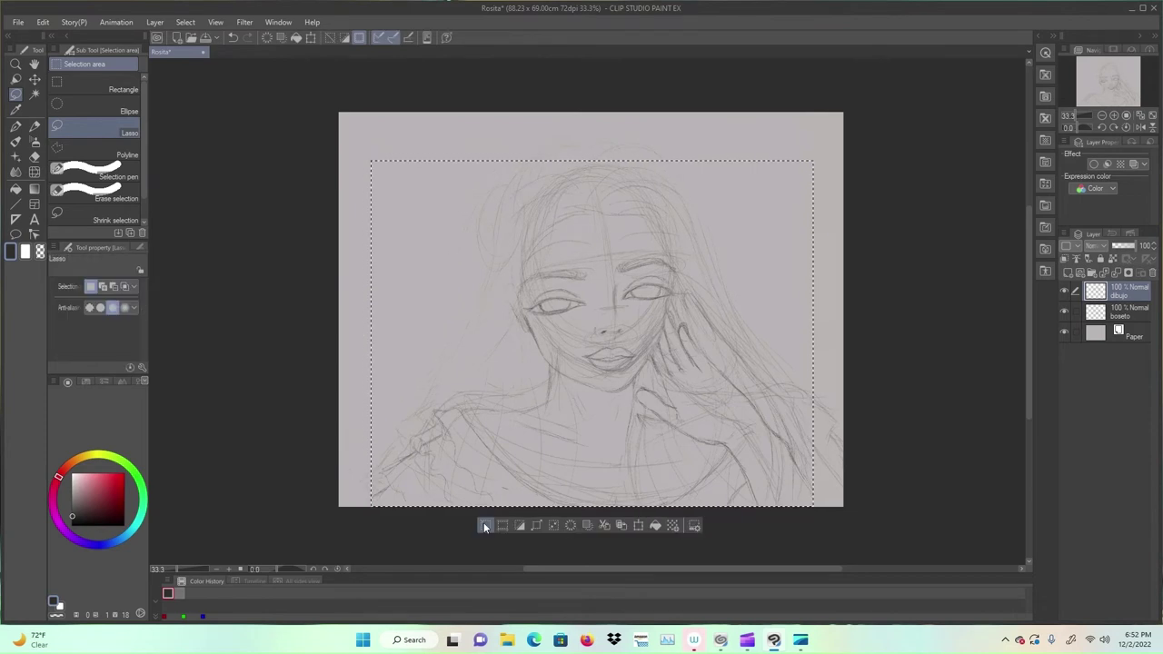
{"action": "left_click", "coordinate": [568, 526]}
Step: Redraw the hairline around the forehead in pencil and add the hair strand falling from the left temple to the shoulder
{"action": "key", "text": "p"}
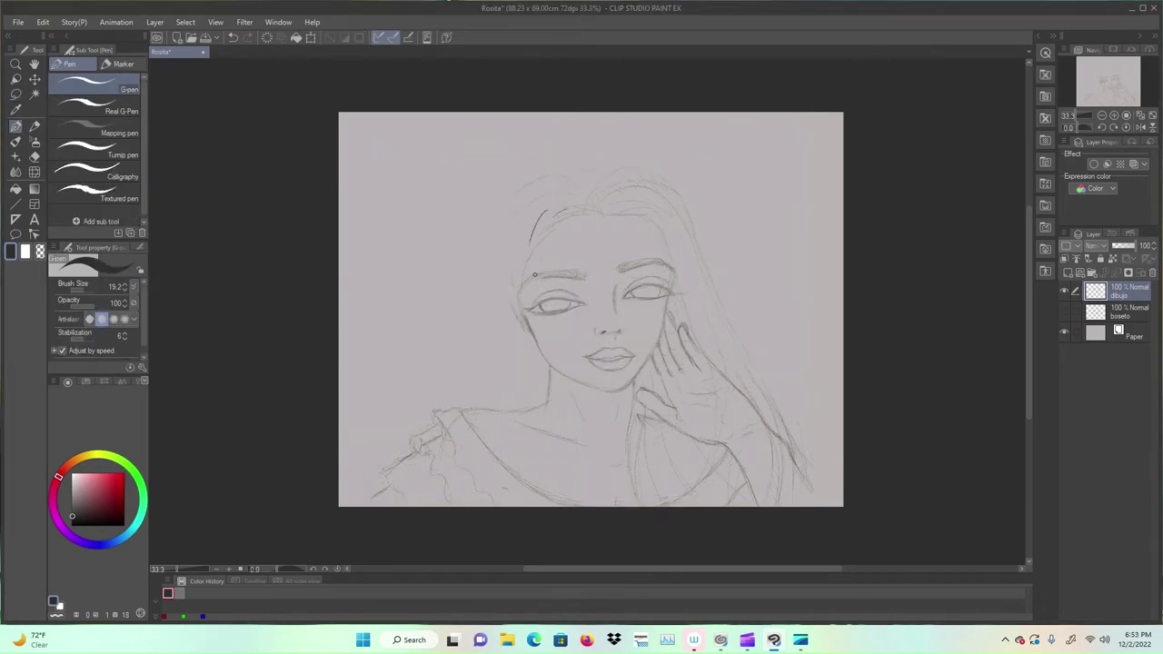
{"action": "key", "text": "p"}
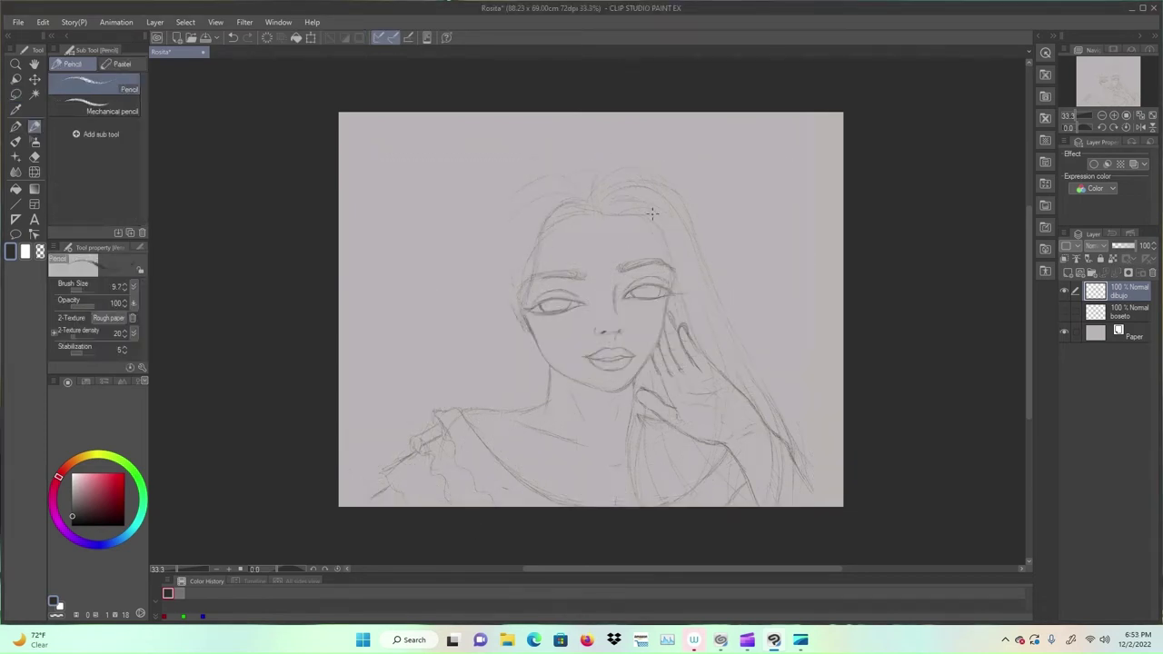
{"action": "key", "text": "p"}
{"action": "key", "text": "p"}
{"action": "key", "text": "p"}
{"action": "key", "text": "p"}
{"action": "key", "text": "p"}
{"action": "key", "text": "p"}
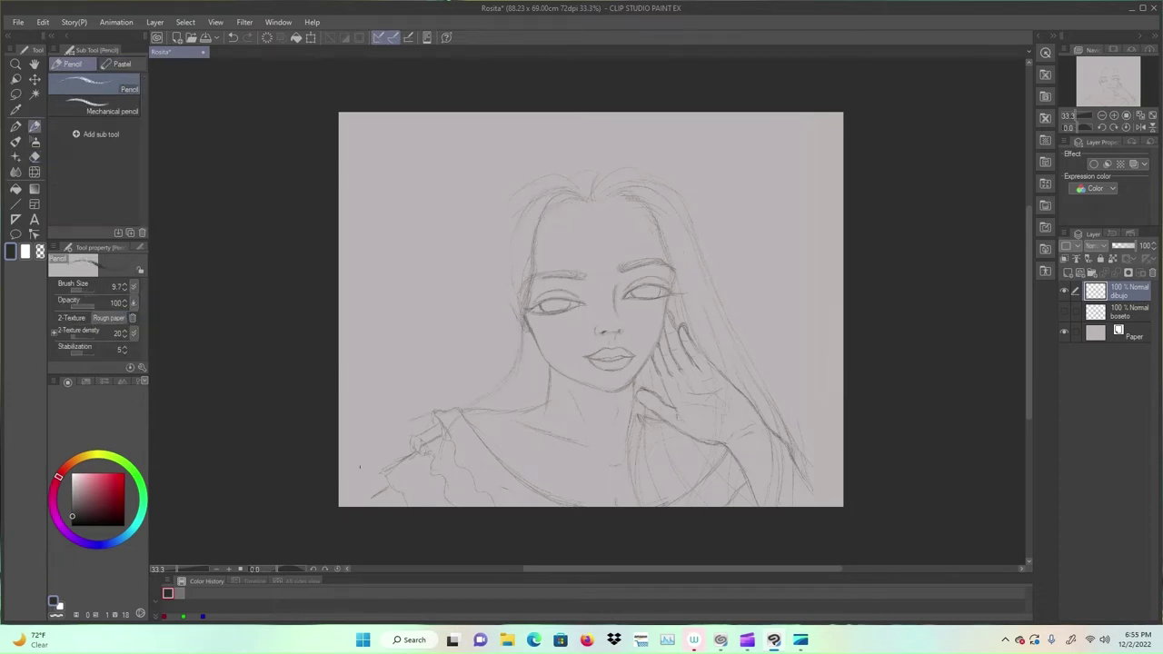
Step: Draw the outer hair mass around the crown and down over the left shoulder, and redraw the hairline right of the forehead
{"action": "key", "text": "p"}
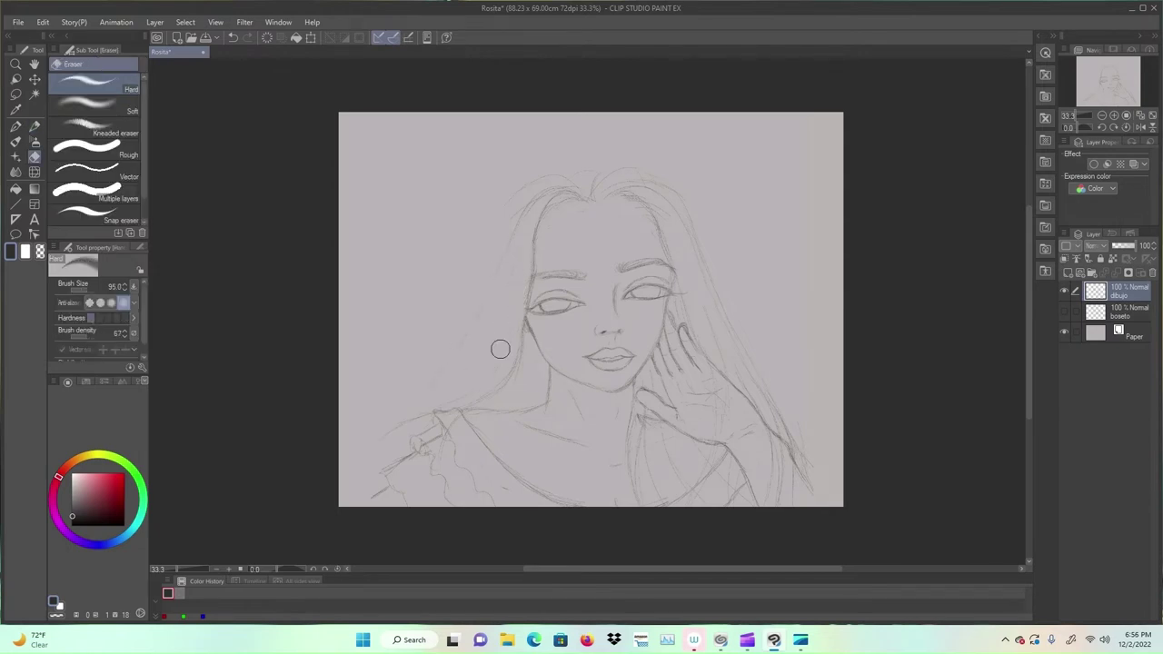
{"action": "key", "text": "p"}
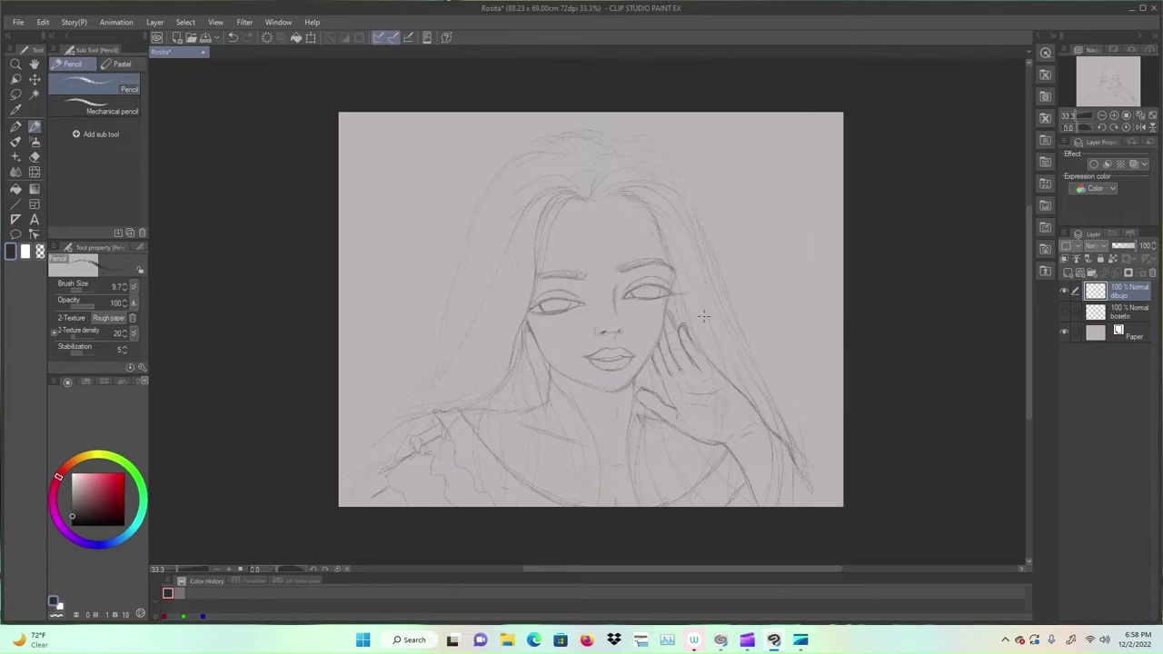
{"action": "key", "text": "ctrl+z"}
{"action": "left_click", "coordinate": [35, 156]}
{"action": "left_click", "coordinate": [35, 127]}
{"action": "left_click_drag", "start_coordinate": [641, 205], "coordinate": [666, 271]}
{"action": "key", "text": "e"}
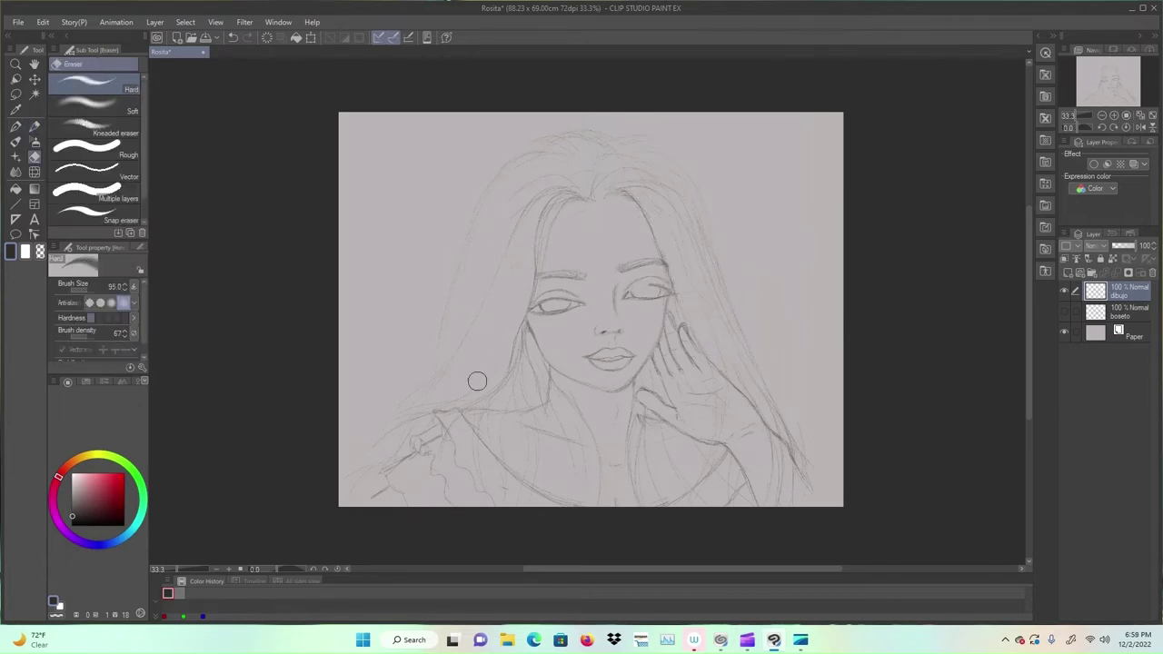
Step: Refine the left eyebrow and draw eyelashes at the outer corner and upper lid of the left eye
{"action": "key", "text": "ctrl+alt+0"}
{"action": "key", "text": "p"}
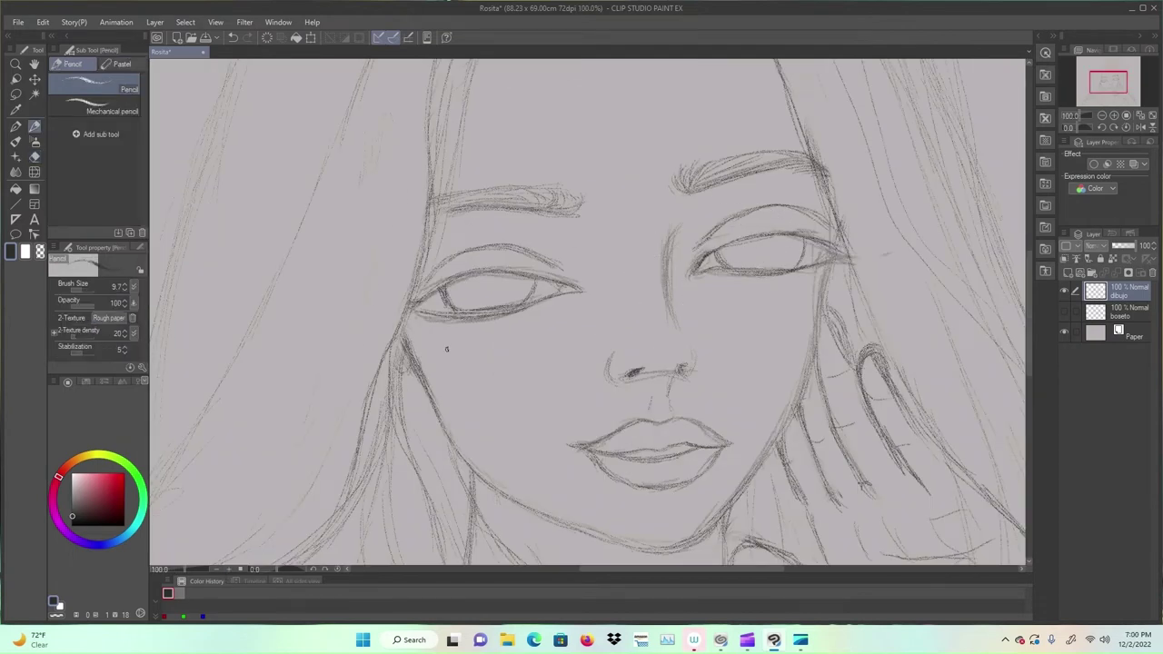
{"action": "left_click_drag", "start_coordinate": [448, 189], "coordinate": [517, 184]}
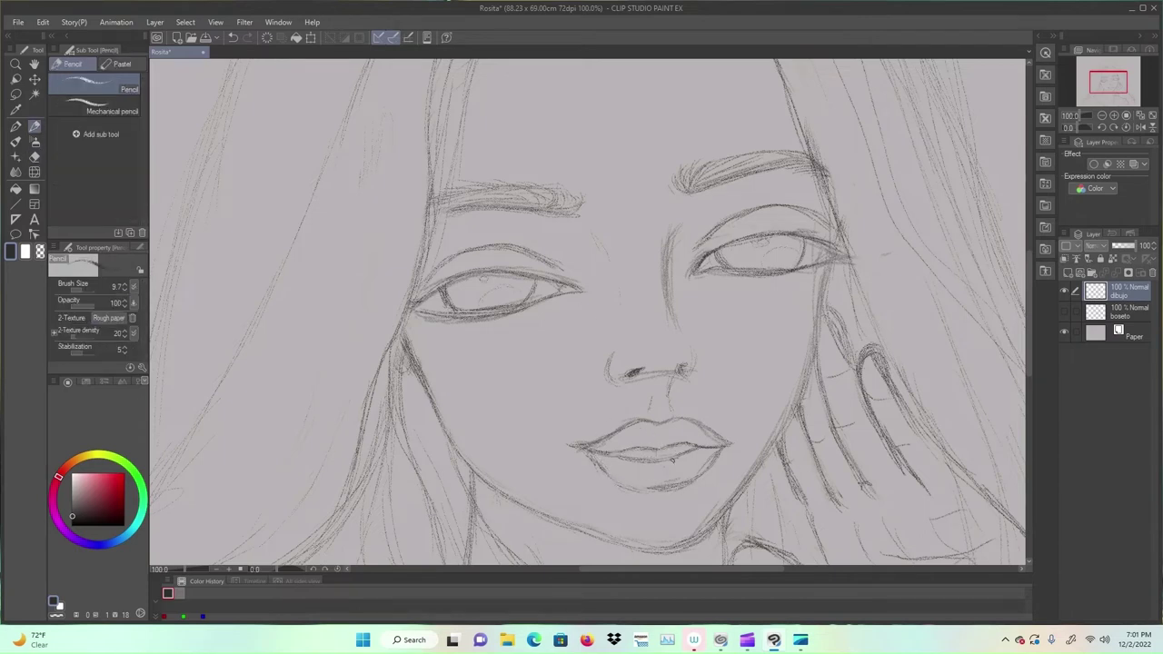
{"action": "mouse_move", "coordinate": [411, 308]}
{"action": "left_mouse_down"}
{"action": "mouse_move", "coordinate": [369, 342]}
{"action": "mouse_move", "coordinate": [371, 310]}
{"action": "left_mouse_up"}
{"action": "key", "text": "ctrl+z"}
{"action": "mouse_move", "coordinate": [429, 297]}
{"action": "left_mouse_down"}
{"action": "mouse_move", "coordinate": [397, 290]}
{"action": "mouse_move", "coordinate": [429, 272]}
{"action": "left_mouse_up"}
{"action": "mouse_move", "coordinate": [468, 273]}
{"action": "left_mouse_down"}
{"action": "mouse_move", "coordinate": [465, 260]}
{"action": "mouse_move", "coordinate": [440, 264]}
{"action": "left_mouse_up"}
{"action": "key", "text": "ctrl+z"}
Step: Clean up and redraw the hair around the center parting and along the outer right side
{"action": "left_click", "coordinate": [216, 569]}
{"action": "left_click", "coordinate": [216, 569]}
{"action": "left_click", "coordinate": [216, 569]}
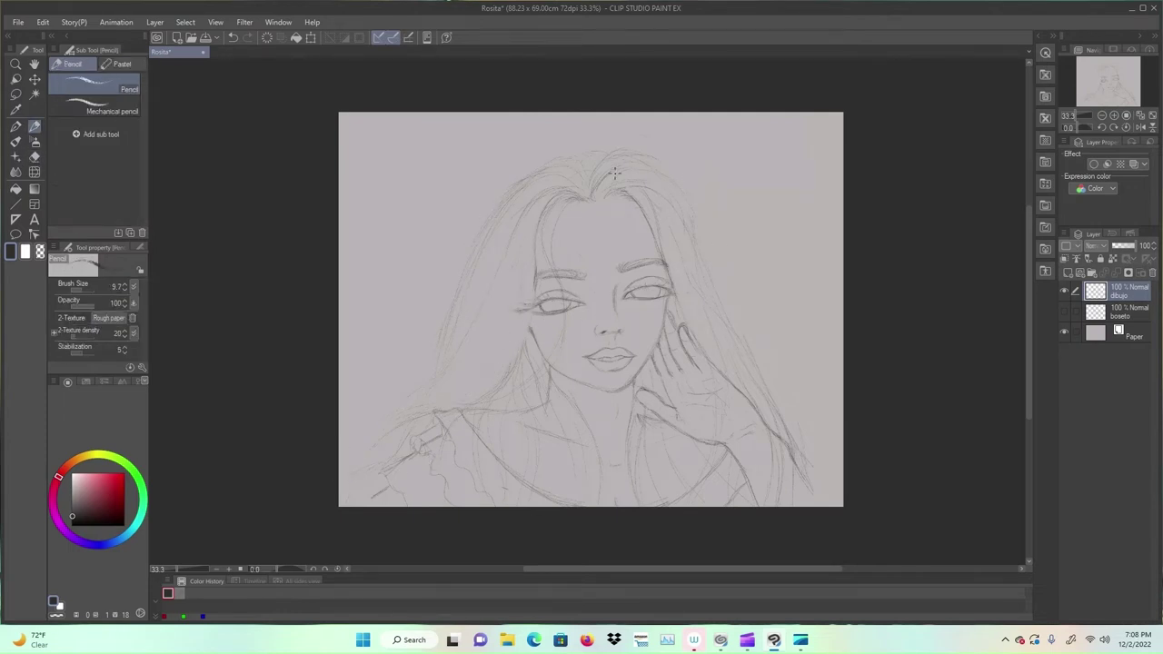
{"action": "key", "text": "e"}
{"action": "key", "text": "p"}
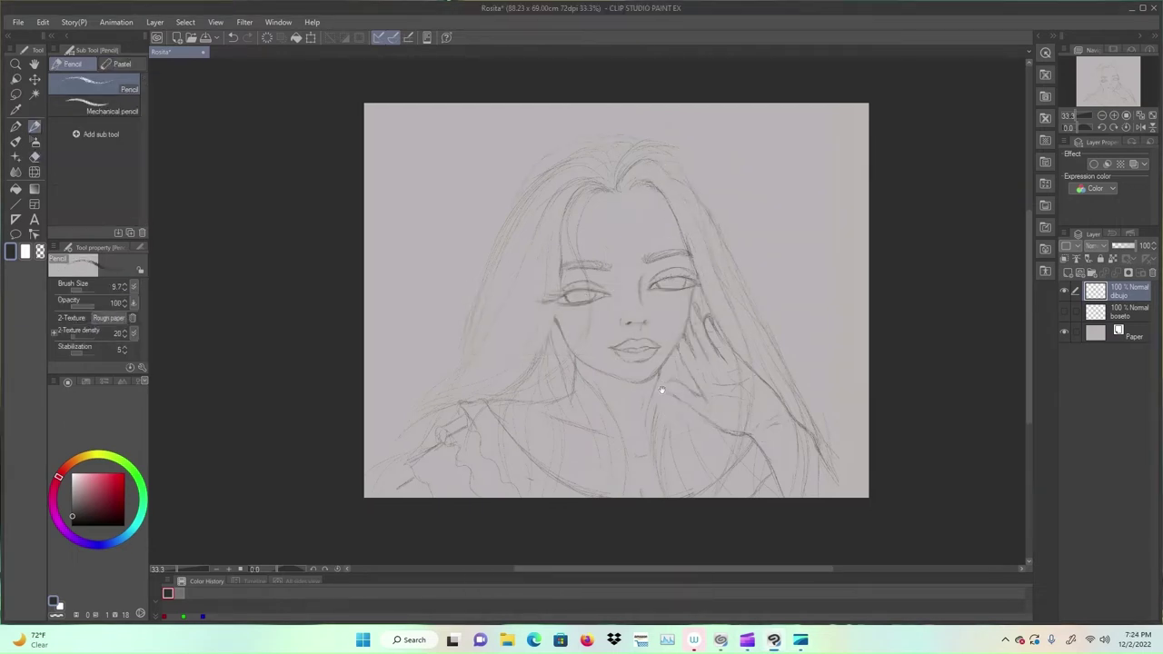
Step: Try sketching a large ruffled flower in the hair beside the left eye
{"action": "scroll", "coordinate": [548, 323], "scroll_direction": "up", "scroll_amount": 2}
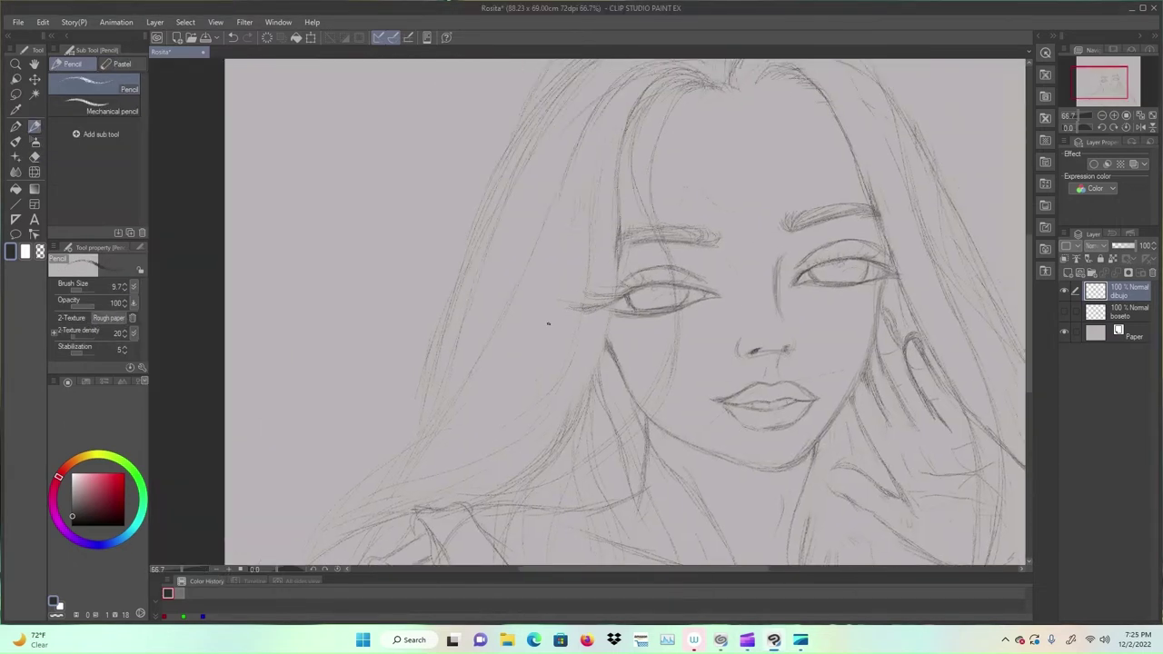
{"action": "left_click_drag", "start_coordinate": [561, 332], "coordinate": [563, 349]}
{"action": "mouse_move", "coordinate": [582, 288]}
{"action": "left_mouse_down"}
{"action": "mouse_move", "coordinate": [597, 230]}
{"action": "mouse_move", "coordinate": [589, 163]}
{"action": "left_mouse_up"}
{"action": "left_click_drag", "start_coordinate": [593, 216], "coordinate": [609, 208]}
{"action": "left_click_drag", "start_coordinate": [573, 171], "coordinate": [564, 204]}
{"action": "mouse_move", "coordinate": [569, 147]}
{"action": "left_mouse_down"}
{"action": "mouse_move", "coordinate": [515, 187]}
{"action": "mouse_move", "coordinate": [469, 256]}
{"action": "left_mouse_up"}
{"action": "left_click_drag", "start_coordinate": [458, 280], "coordinate": [446, 316]}
{"action": "left_click_drag", "start_coordinate": [569, 141], "coordinate": [498, 191]}
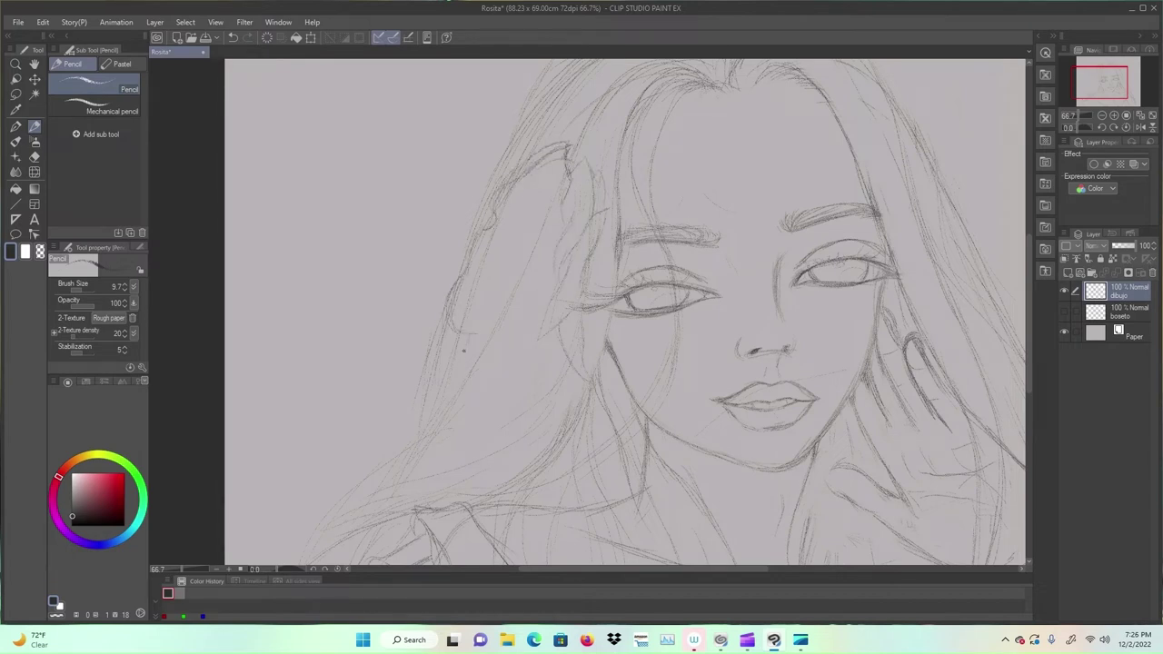
{"action": "left_click_drag", "start_coordinate": [463, 322], "coordinate": [455, 352]}
{"action": "left_click_drag", "start_coordinate": [522, 382], "coordinate": [504, 386]}
{"action": "left_click_drag", "start_coordinate": [574, 305], "coordinate": [543, 362]}
{"action": "left_click_drag", "start_coordinate": [541, 345], "coordinate": [531, 376]}
{"action": "key", "text": "e"}
{"action": "key", "text": "p"}
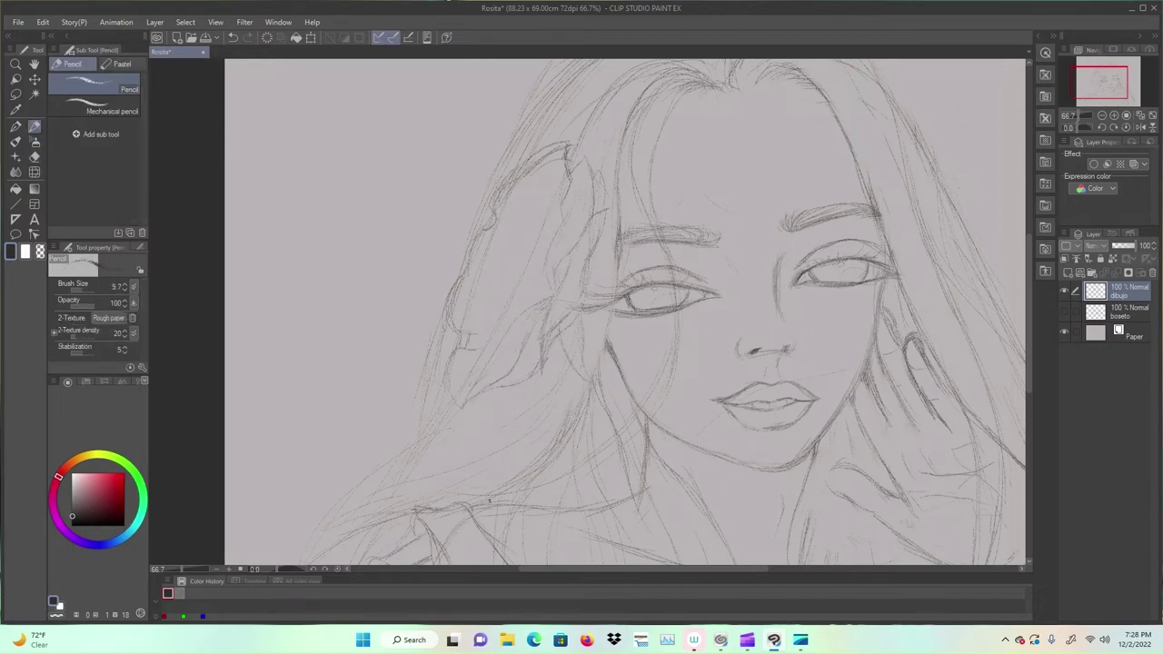
Step: Undo and erase the first flower sketch beside the left eye
{"action": "key", "text": "ctrl+z"}
{"action": "key", "text": "ctrl+z"}
{"action": "key", "text": "ctrl+z"}
{"action": "key", "text": "ctrl+z"}
{"action": "key", "text": "ctrl+z"}
{"action": "key", "text": "ctrl+z"}
{"action": "key", "text": "ctrl+z"}
{"action": "key", "text": "ctrl+z"}
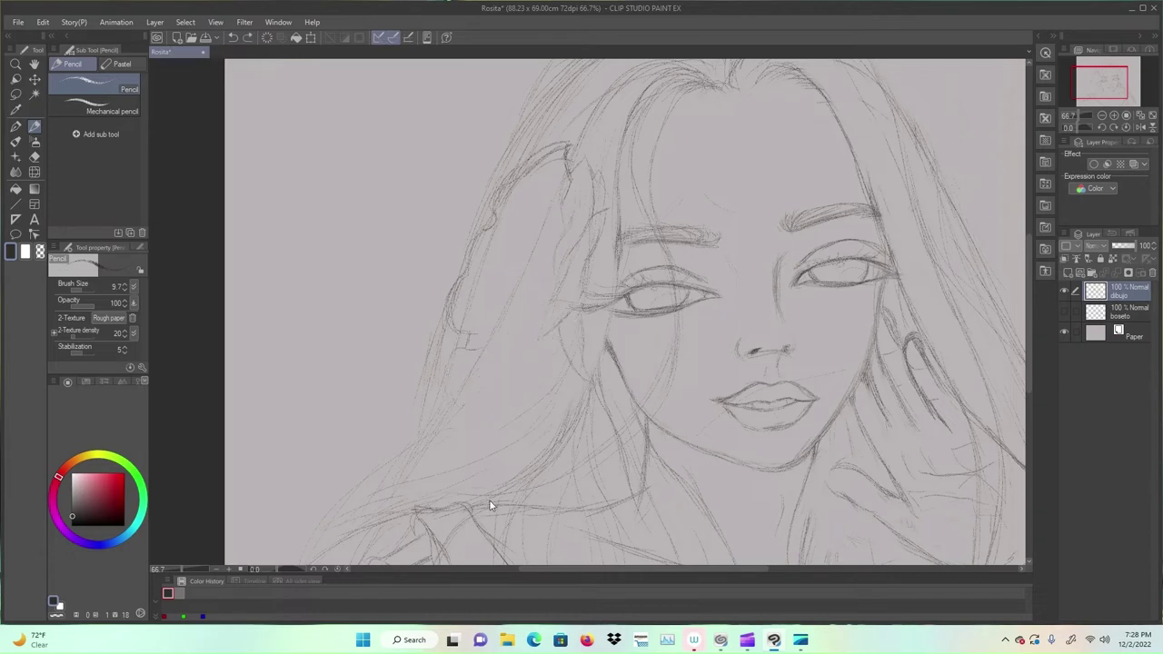
{"action": "key", "text": "e"}
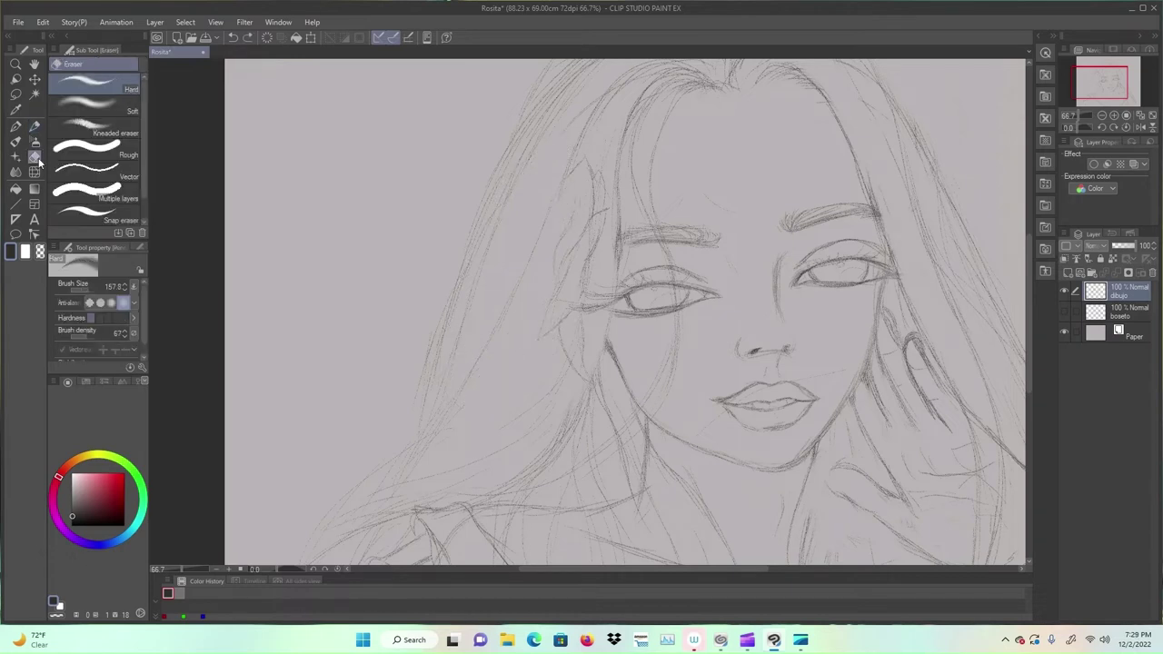
{"action": "key", "text": "p"}
{"action": "key", "text": "ctrl+y"}
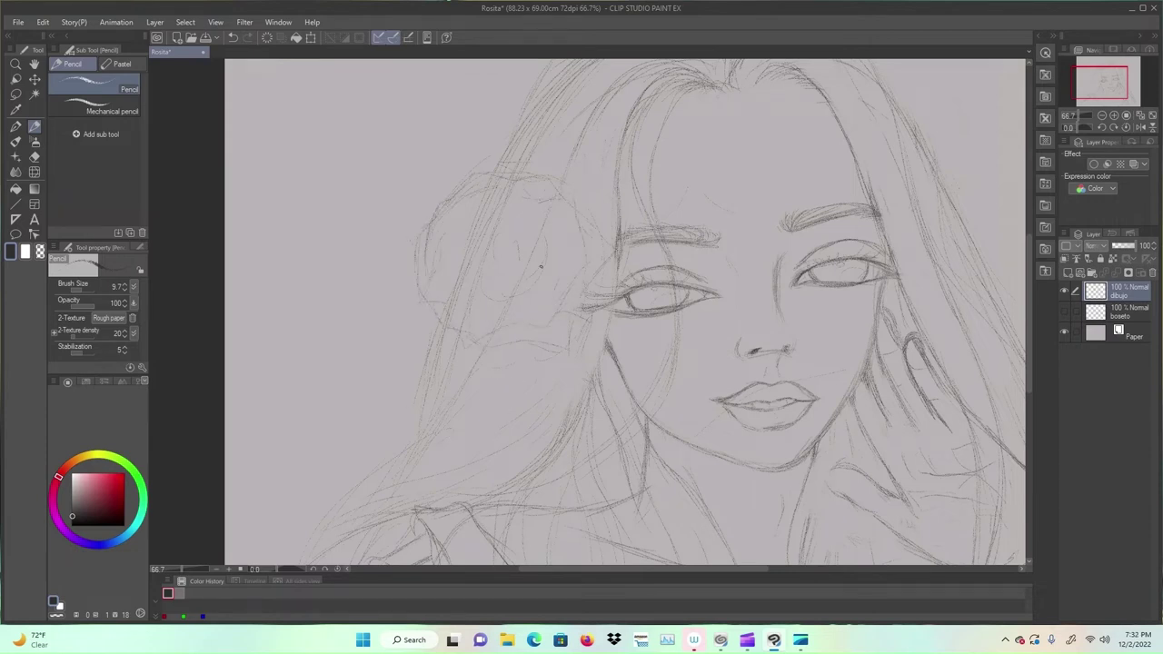
Step: Sketch a round rose in the hair beside the left eye, with petals spiraling around its center
{"action": "left_click_drag", "start_coordinate": [552, 276], "coordinate": [550, 240]}
{"action": "left_click_drag", "start_coordinate": [491, 298], "coordinate": [476, 308]}
{"action": "left_click_drag", "start_coordinate": [459, 254], "coordinate": [481, 220]}
{"action": "left_click_drag", "start_coordinate": [536, 251], "coordinate": [504, 274]}
{"action": "mouse_move", "coordinate": [498, 262]}
{"action": "left_mouse_down"}
{"action": "mouse_move", "coordinate": [507, 240]}
{"action": "mouse_move", "coordinate": [511, 266]}
{"action": "left_mouse_up"}
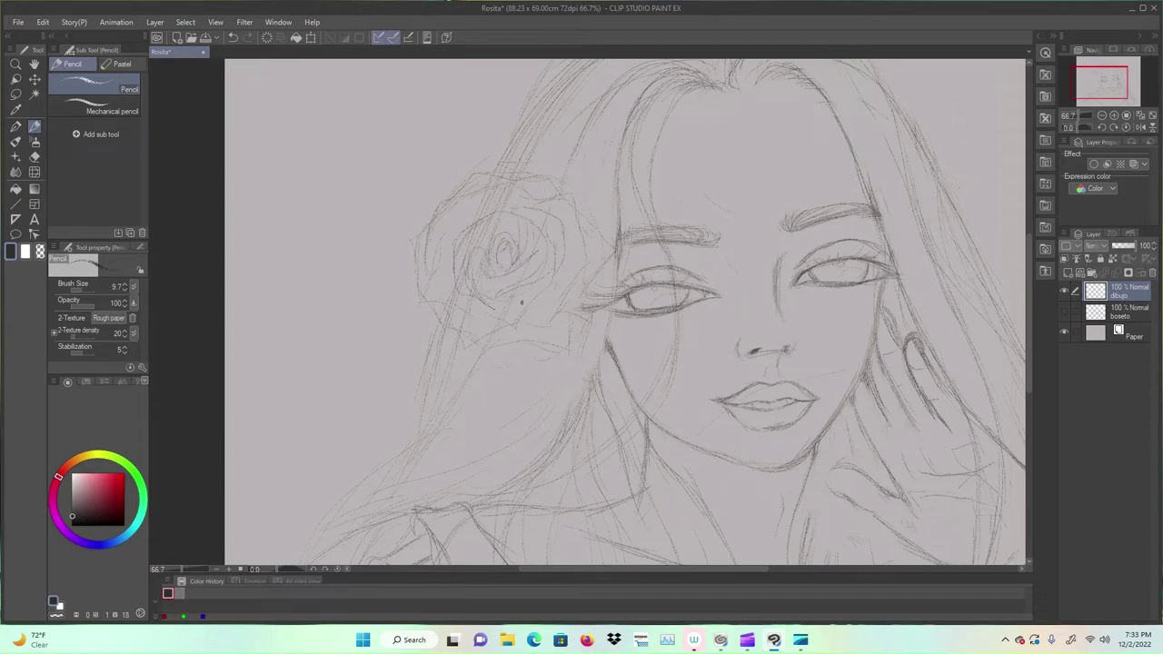
Step: Erase the hair lines crossing the rose and outline its lower and right outer petals
{"action": "key", "text": "e"}
{"action": "left_click_drag", "start_coordinate": [477, 227], "coordinate": [462, 243]}
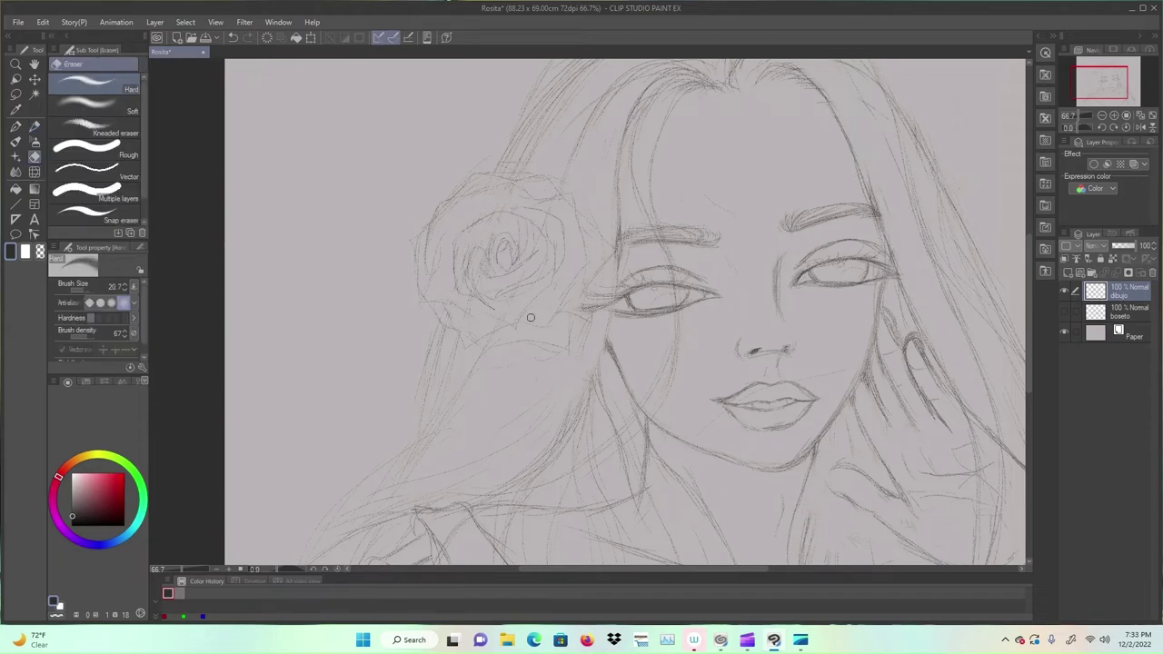
{"action": "key", "text": "p"}
{"action": "mouse_move", "coordinate": [482, 350]}
{"action": "left_mouse_down"}
{"action": "mouse_move", "coordinate": [563, 348]}
{"action": "mouse_move", "coordinate": [573, 316]}
{"action": "left_mouse_up"}
{"action": "mouse_move", "coordinate": [547, 197]}
{"action": "left_mouse_down"}
{"action": "mouse_move", "coordinate": [582, 238]}
{"action": "mouse_move", "coordinate": [587, 287]}
{"action": "left_mouse_up"}
{"action": "left_click_drag", "start_coordinate": [574, 227], "coordinate": [550, 322]}
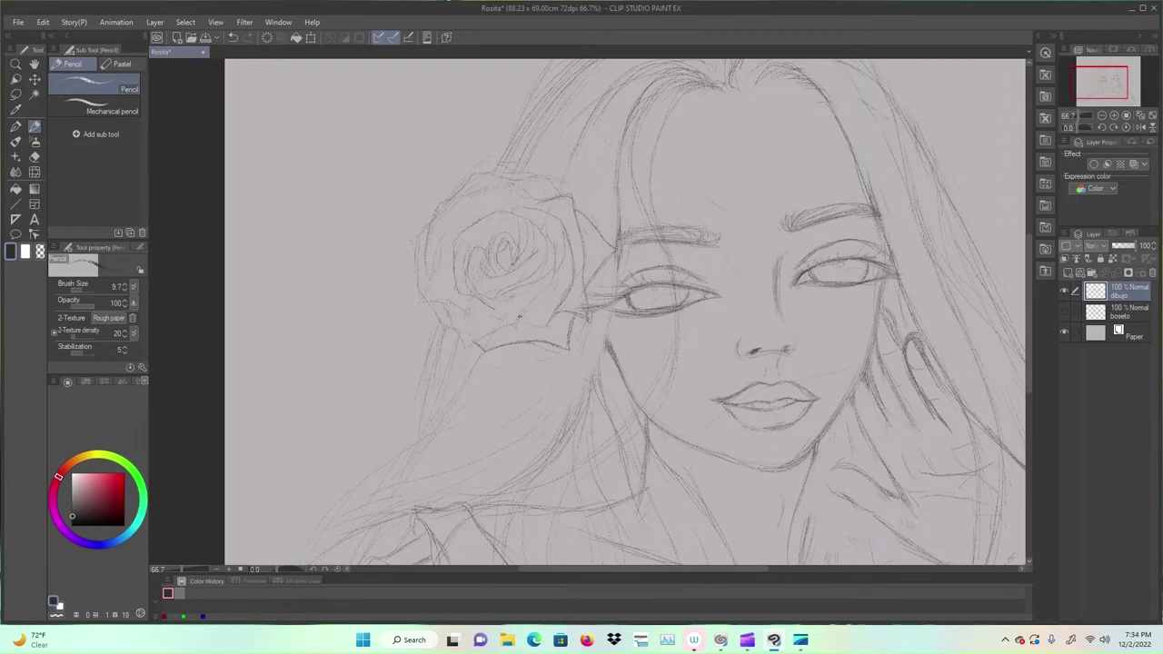
Step: Outline the rose's remaining outer petals along its lower, left and upper edges
{"action": "left_click_drag", "start_coordinate": [556, 259], "coordinate": [518, 329]}
{"action": "left_click_drag", "start_coordinate": [493, 305], "coordinate": [425, 273]}
{"action": "left_click_drag", "start_coordinate": [506, 346], "coordinate": [453, 318]}
{"action": "left_click_drag", "start_coordinate": [433, 310], "coordinate": [415, 255]}
{"action": "left_click_drag", "start_coordinate": [489, 175], "coordinate": [558, 193]}
Step: Darken and define the rose's inner petals and its spiral center
{"action": "left_click_drag", "start_coordinate": [457, 234], "coordinate": [508, 212]}
{"action": "mouse_move", "coordinate": [511, 204]}
{"action": "left_mouse_down"}
{"action": "mouse_move", "coordinate": [567, 247]}
{"action": "mouse_move", "coordinate": [553, 257]}
{"action": "left_mouse_up"}
{"action": "mouse_move", "coordinate": [526, 220]}
{"action": "left_mouse_down"}
{"action": "mouse_move", "coordinate": [533, 269]}
{"action": "mouse_move", "coordinate": [514, 278]}
{"action": "left_mouse_up"}
{"action": "mouse_move", "coordinate": [547, 227]}
{"action": "left_mouse_down"}
{"action": "mouse_move", "coordinate": [527, 285]}
{"action": "mouse_move", "coordinate": [458, 283]}
{"action": "left_mouse_up"}
{"action": "mouse_move", "coordinate": [469, 244]}
{"action": "left_mouse_down"}
{"action": "mouse_move", "coordinate": [506, 242]}
{"action": "mouse_move", "coordinate": [513, 254]}
{"action": "left_mouse_up"}
{"action": "mouse_move", "coordinate": [476, 249]}
{"action": "left_mouse_down"}
{"action": "mouse_move", "coordinate": [489, 273]}
{"action": "mouse_move", "coordinate": [493, 239]}
{"action": "left_mouse_up"}
{"action": "mouse_move", "coordinate": [518, 216]}
{"action": "left_mouse_down"}
{"action": "mouse_move", "coordinate": [529, 251]}
{"action": "mouse_move", "coordinate": [563, 209]}
{"action": "left_mouse_up"}
{"action": "key", "text": "ctrl+minus"}
{"action": "key", "text": "ctrl+minus"}
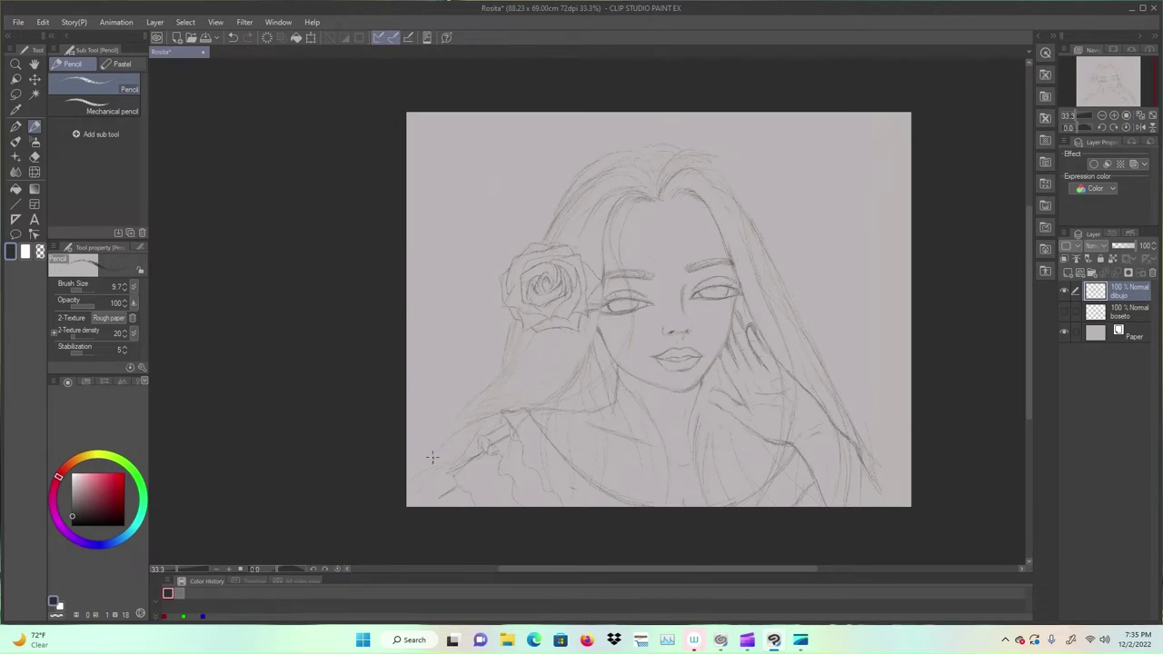
Step: Mirror the canvas view and strengthen the hair outline over the crown and down the side opposite the rose
{"action": "left_click", "coordinate": [1140, 128]}
{"action": "left_click_drag", "start_coordinate": [453, 165], "coordinate": [482, 148]}
{"action": "left_click_drag", "start_coordinate": [454, 193], "coordinate": [435, 229]}
{"action": "left_click_drag", "start_coordinate": [470, 175], "coordinate": [497, 170]}
{"action": "left_click_drag", "start_coordinate": [481, 146], "coordinate": [530, 143]}
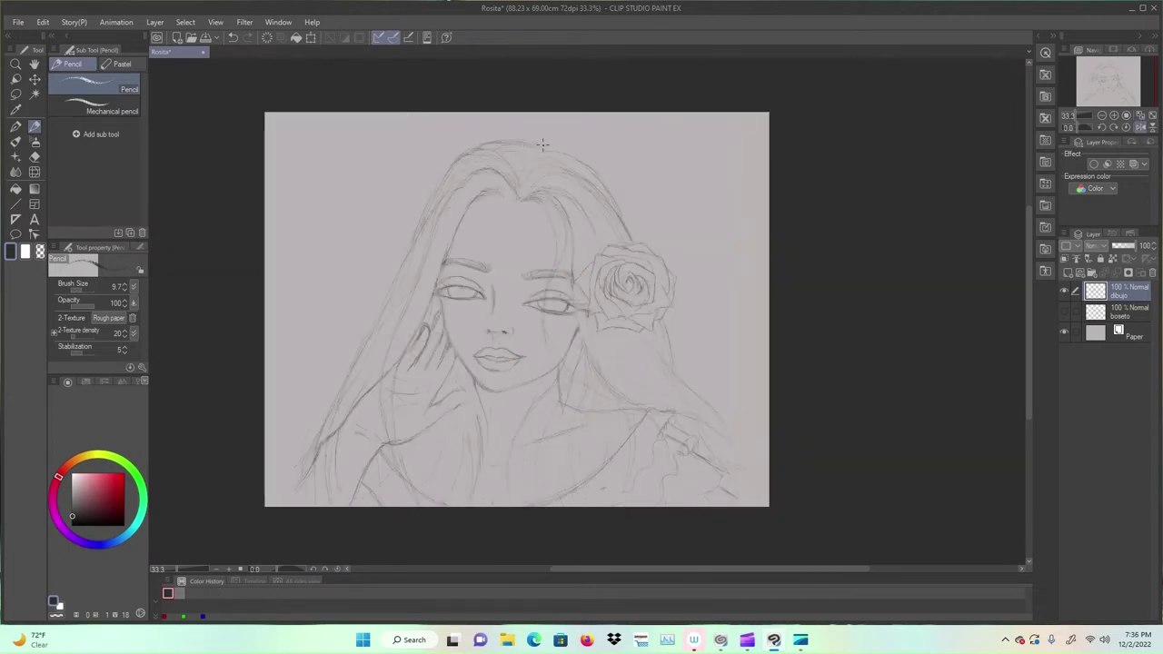
Step: Draw hair strands falling beside the face below the rose and tidy the crown hair with pencil and eraser
{"action": "left_click_drag", "start_coordinate": [578, 332], "coordinate": [563, 362]}
{"action": "left_click", "coordinate": [34, 157]}
{"action": "left_click", "coordinate": [35, 127]}
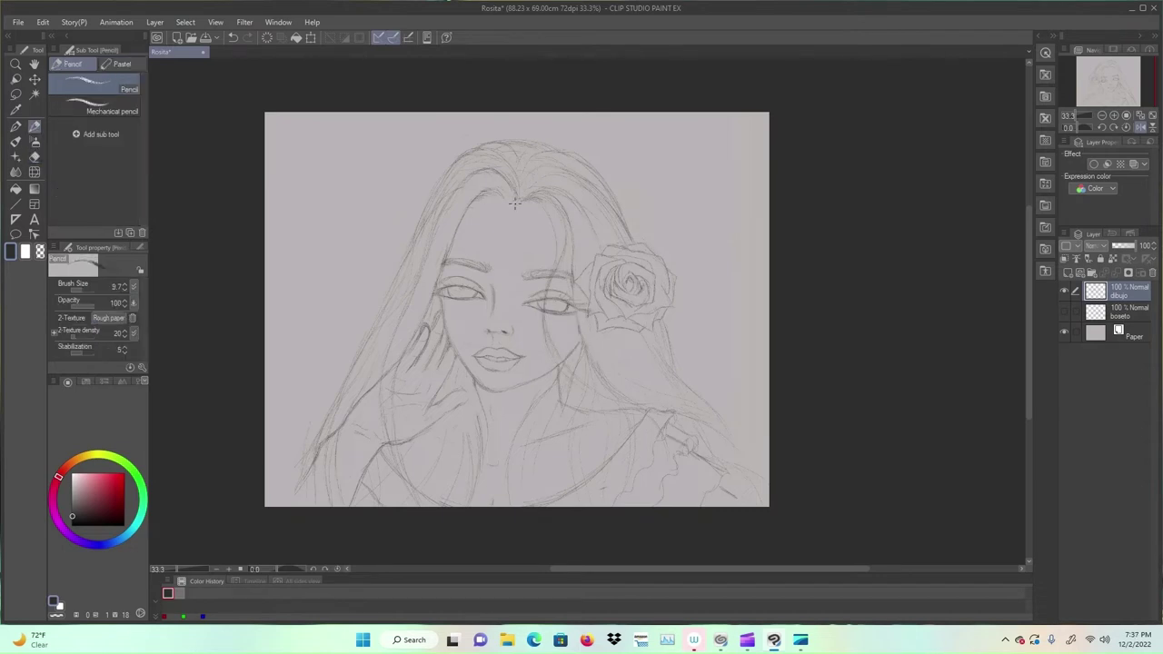
{"action": "key", "text": "p"}
{"action": "key", "text": "p"}
{"action": "key", "text": "e"}
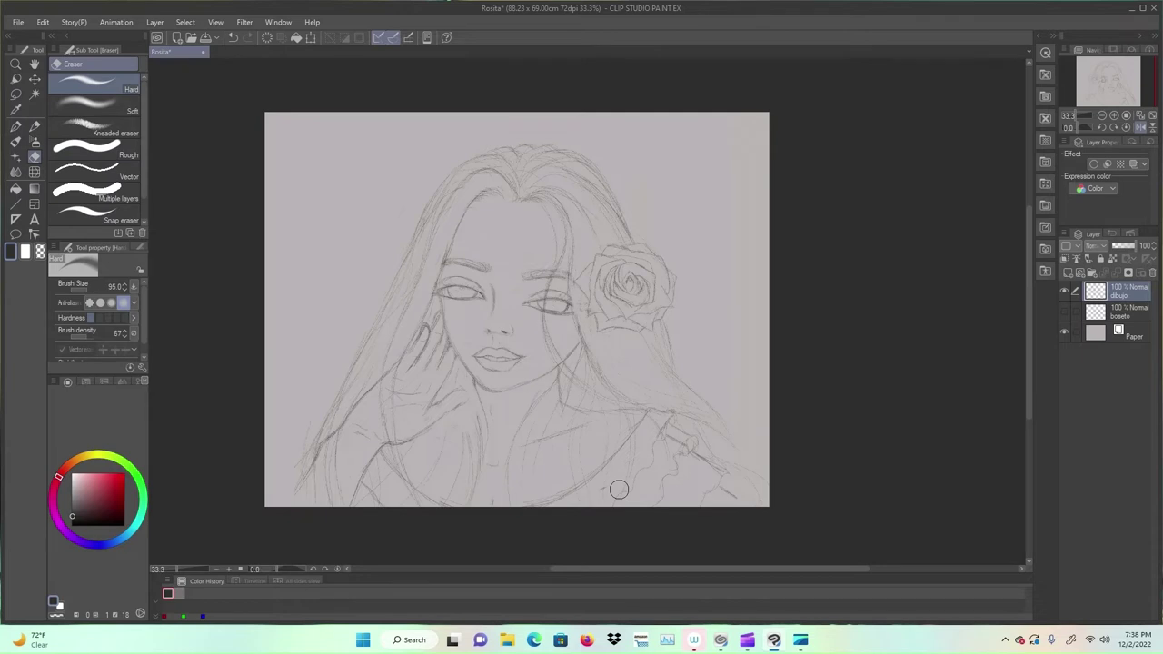
Step: Draw pencil eyelashes at the outer corner of the eye nearest the raised hand and flip the canvas view back
{"action": "key", "text": "p"}
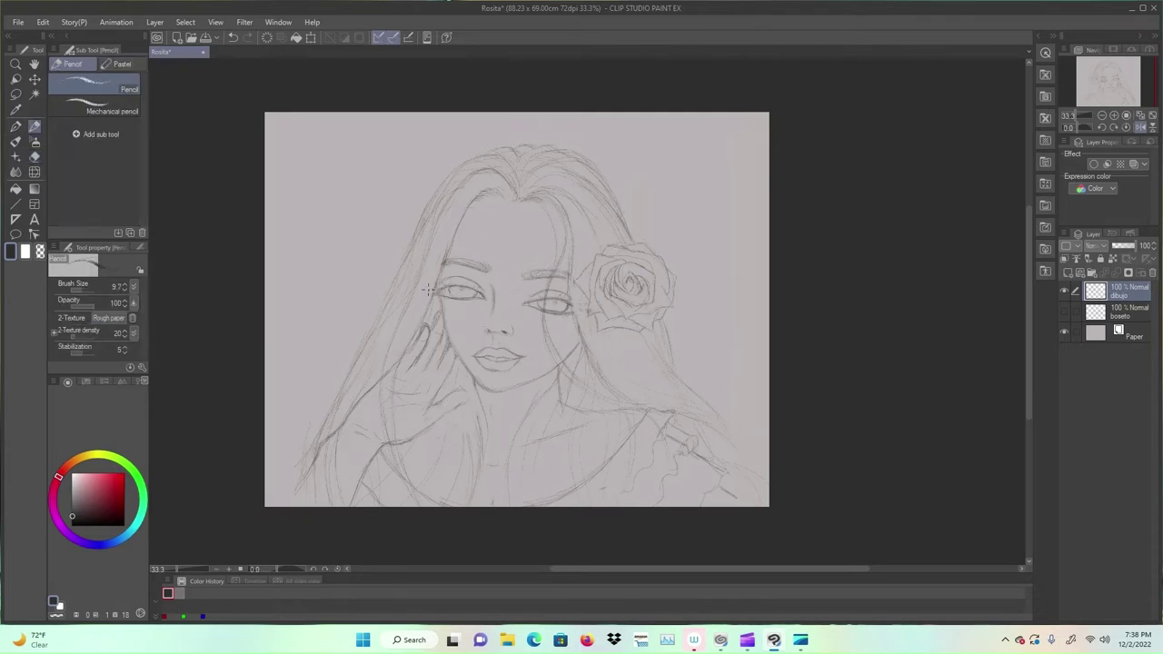
{"action": "left_click_drag", "start_coordinate": [424, 289], "coordinate": [442, 294]}
{"action": "left_click", "coordinate": [1140, 127]}
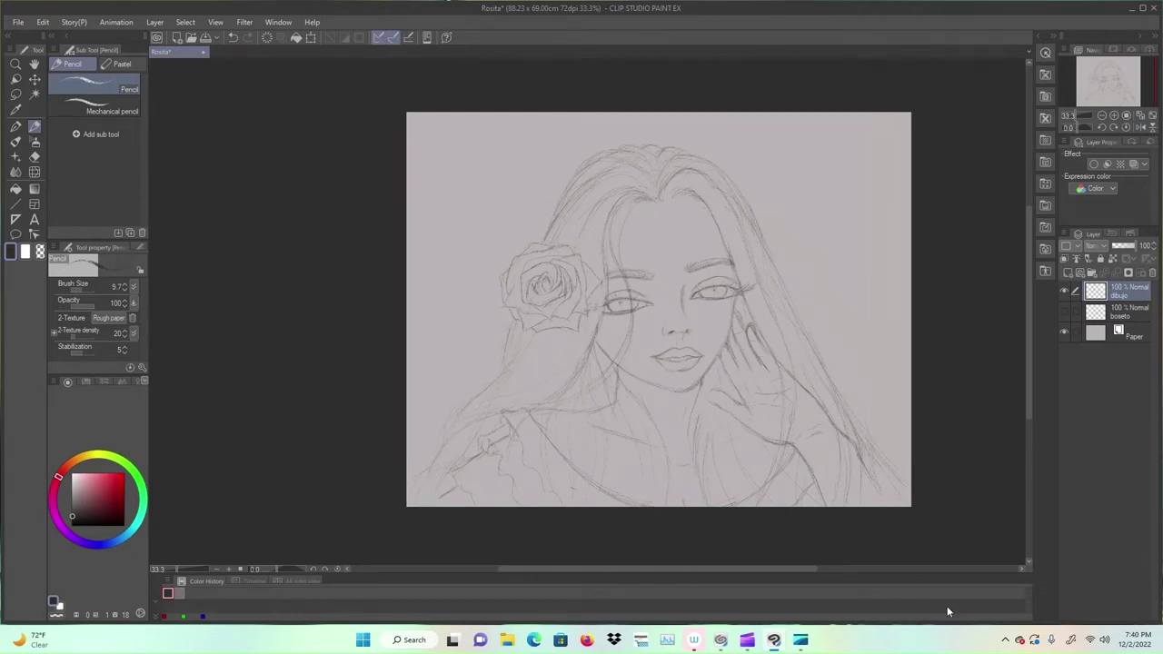
Step: In the mirrored view, add hair strands over the crown and below the rose, erasing stray lines at the neck
{"action": "key", "text": "h"}
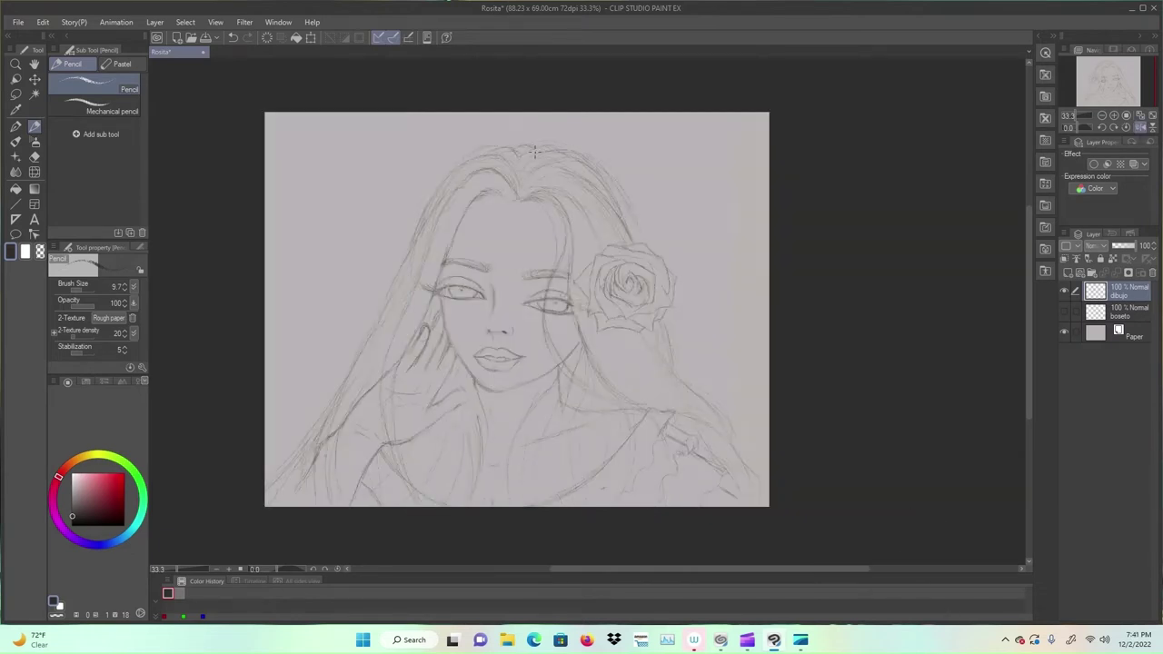
{"action": "left_click_drag", "start_coordinate": [518, 145], "coordinate": [499, 142]}
{"action": "left_click_drag", "start_coordinate": [671, 330], "coordinate": [679, 364]}
{"action": "key", "text": "e"}
{"action": "left_click_drag", "start_coordinate": [564, 389], "coordinate": [540, 430]}
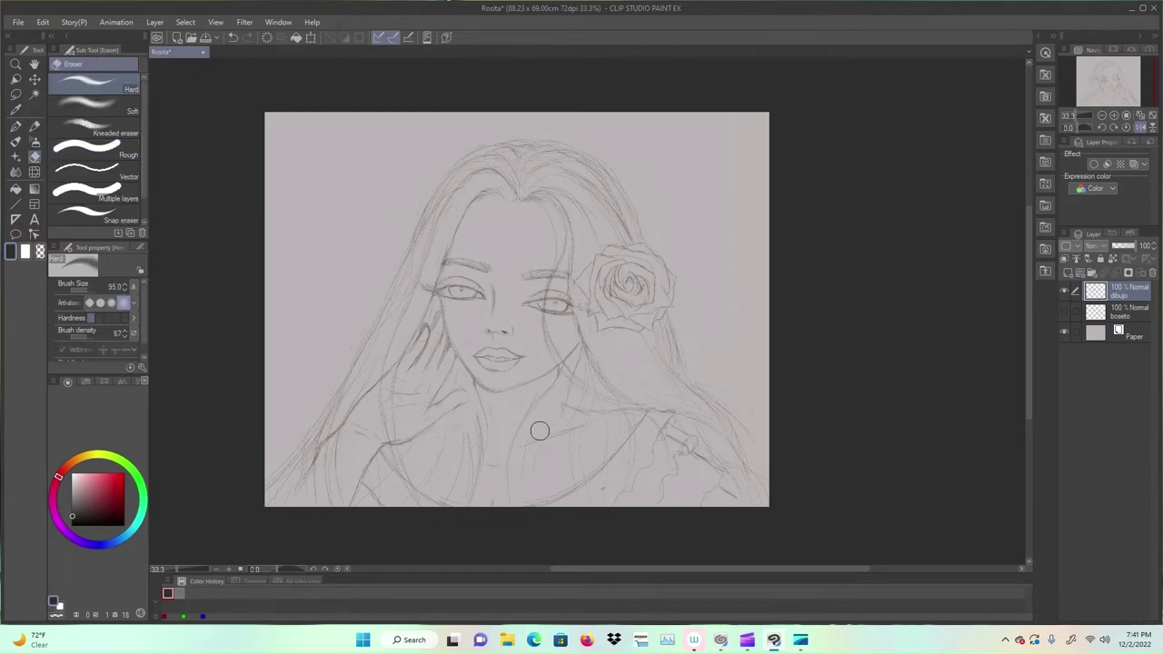
Step: Flip the view back and add hair strands from the parting and over the chest, erasing overlapping lines at the shoulder
{"action": "key", "text": "p"}
{"action": "key", "text": "h"}
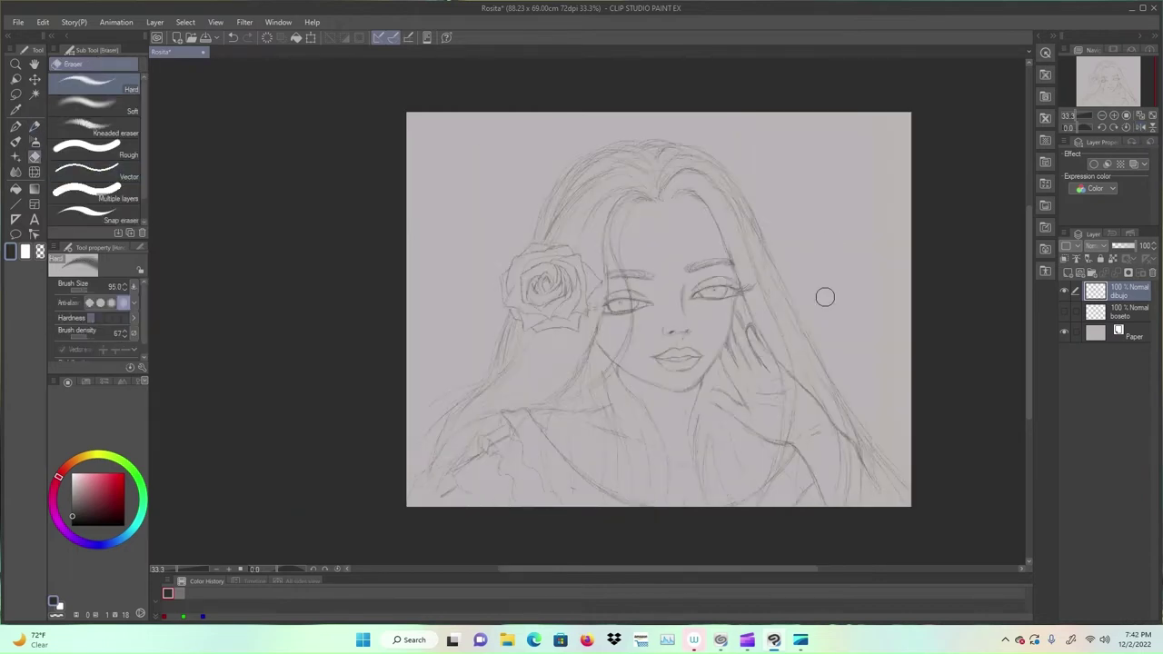
{"action": "left_click_drag", "start_coordinate": [646, 194], "coordinate": [623, 220]}
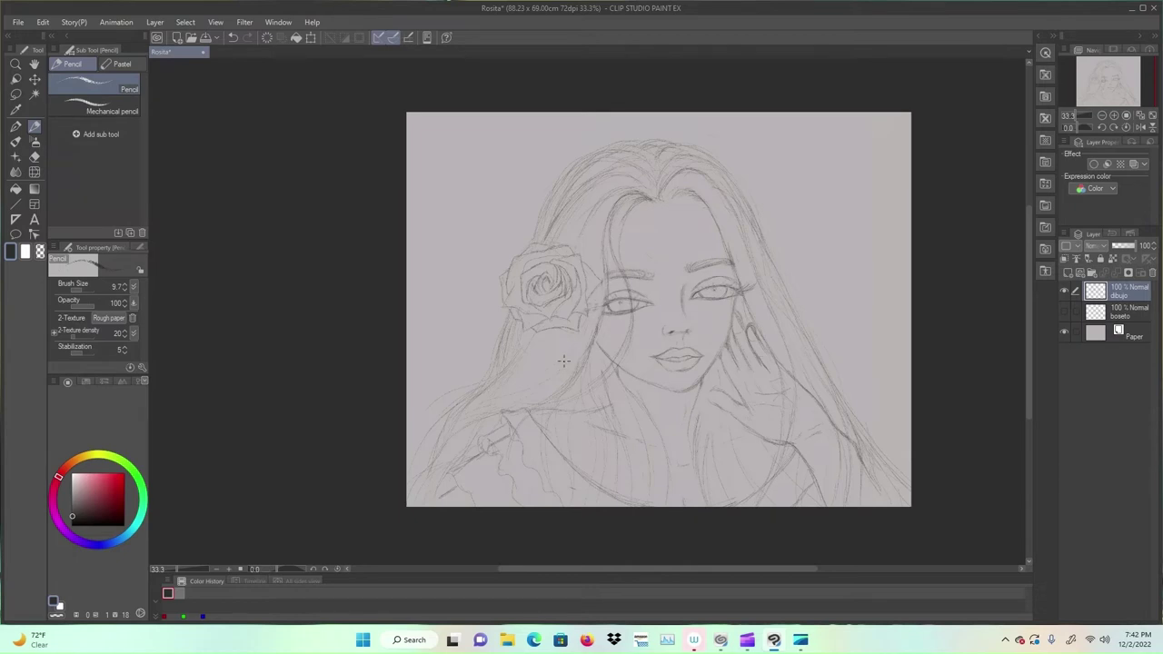
{"action": "left_click_drag", "start_coordinate": [555, 417], "coordinate": [541, 464]}
{"action": "key", "text": "e"}
{"action": "left_click_drag", "start_coordinate": [504, 432], "coordinate": [484, 449]}
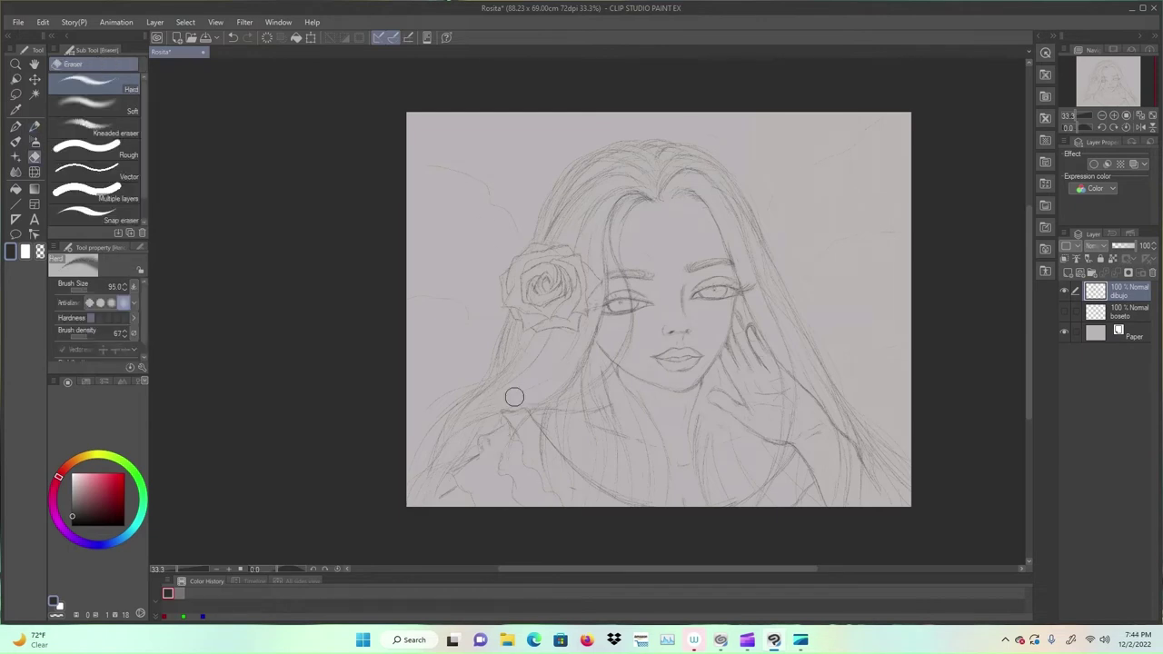
Step: Refine the hair below the rose and the bare shoulder outline with pencil and eraser, checking the drawing in mirrored view
{"action": "key", "text": "p"}
{"action": "key", "text": "e"}
{"action": "key", "text": "p"}
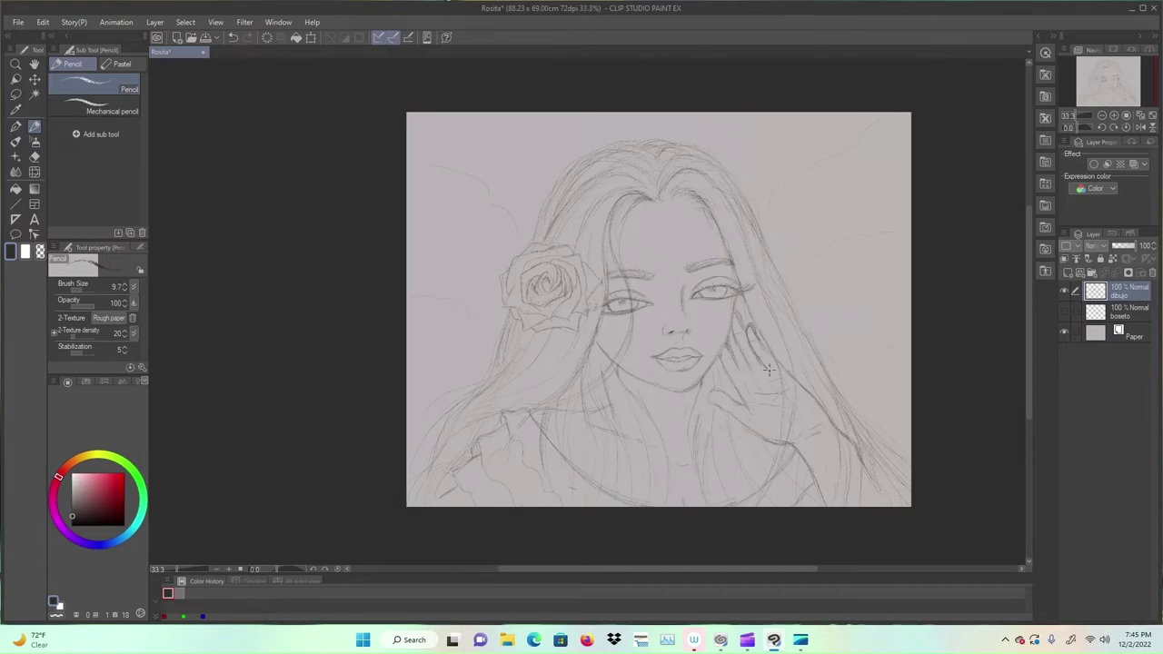
{"action": "left_click", "coordinate": [1140, 127]}
{"action": "left_click", "coordinate": [1140, 127]}
{"action": "scroll", "coordinate": [691, 300], "scroll_direction": "up", "scroll_amount": 2}
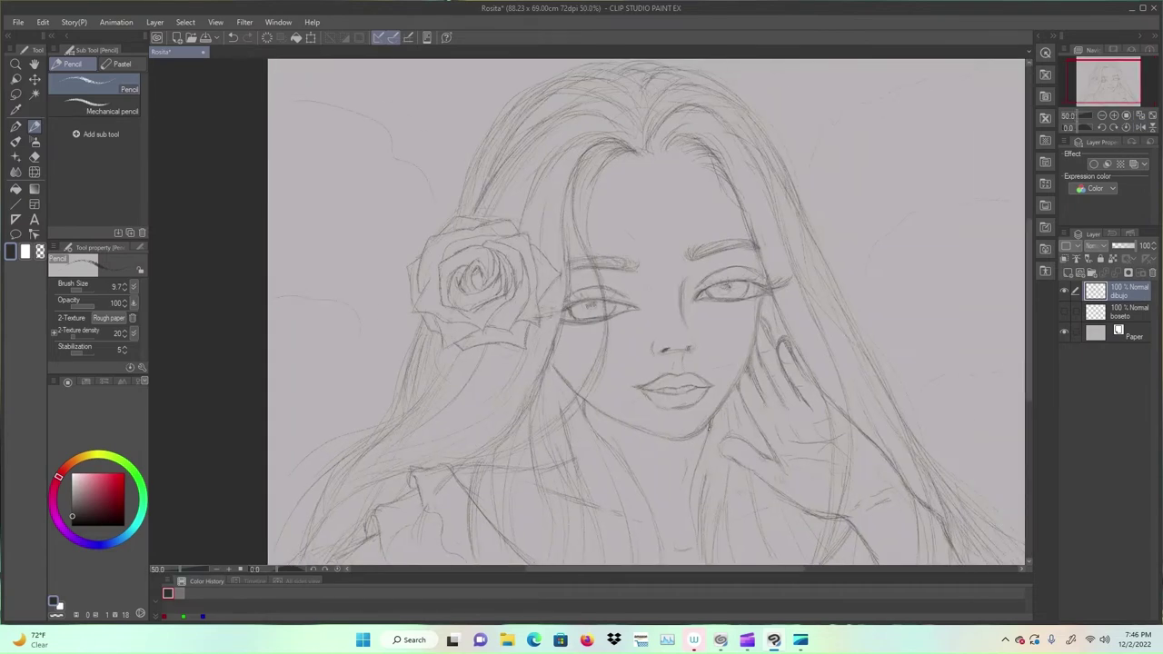
{"action": "scroll", "coordinate": [670, 449], "scroll_direction": "down", "scroll_amount": 1}
{"action": "scroll", "coordinate": [670, 449], "scroll_direction": "up", "scroll_amount": 1}
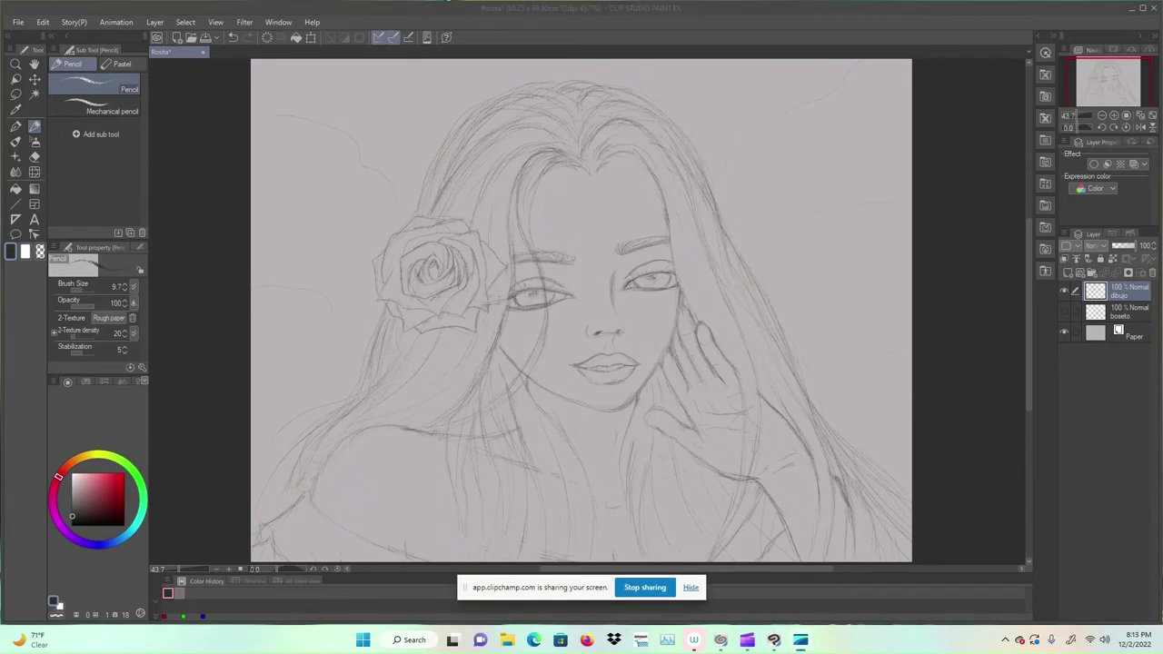
Step: Examine the pencil drawing as a whole and up close, covering the eyes, nose, lips, rose and hand
{"action": "left_click", "coordinate": [691, 587]}
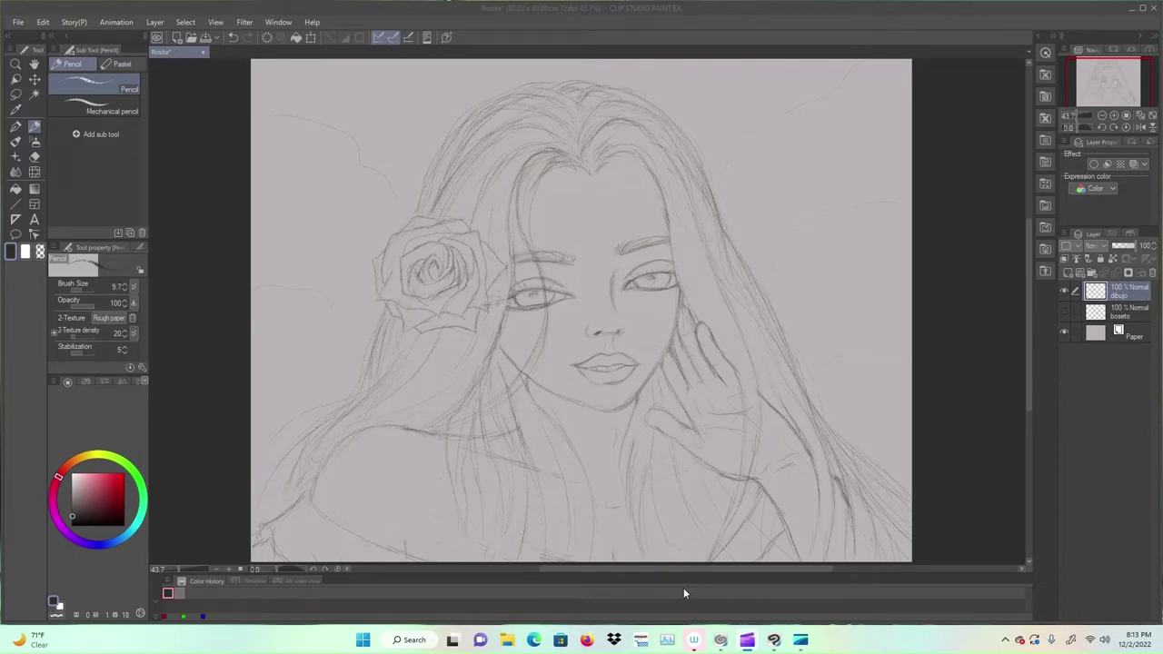
{"action": "left_click", "coordinate": [217, 569]}
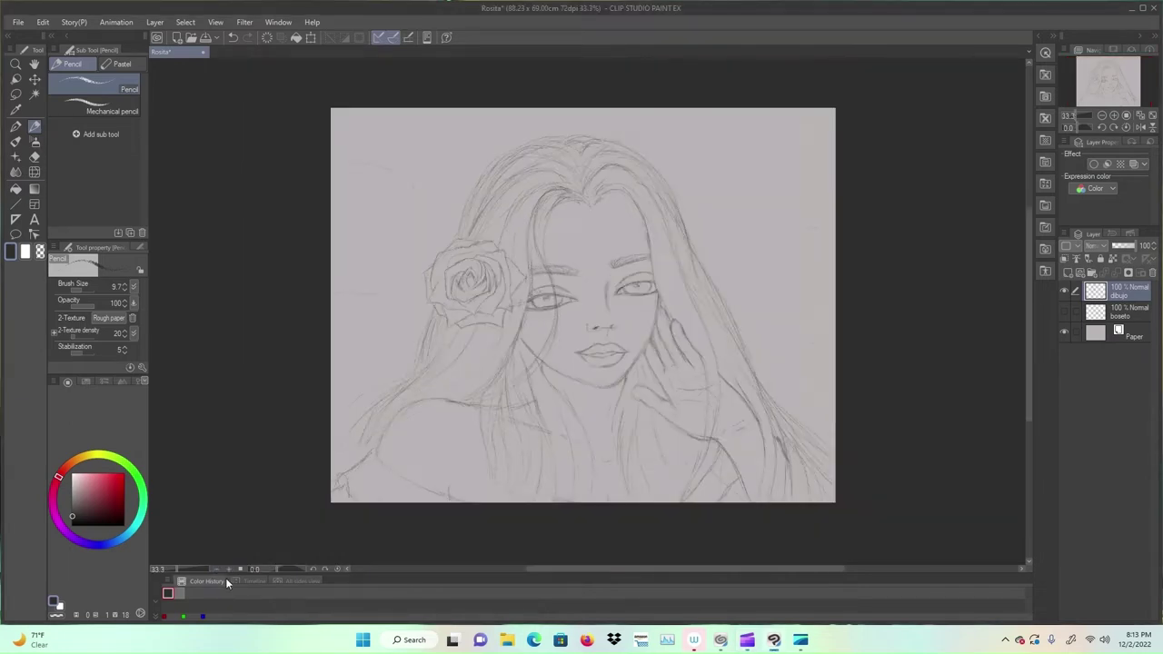
{"action": "left_click", "coordinate": [228, 569]}
{"action": "left_click", "coordinate": [228, 568]}
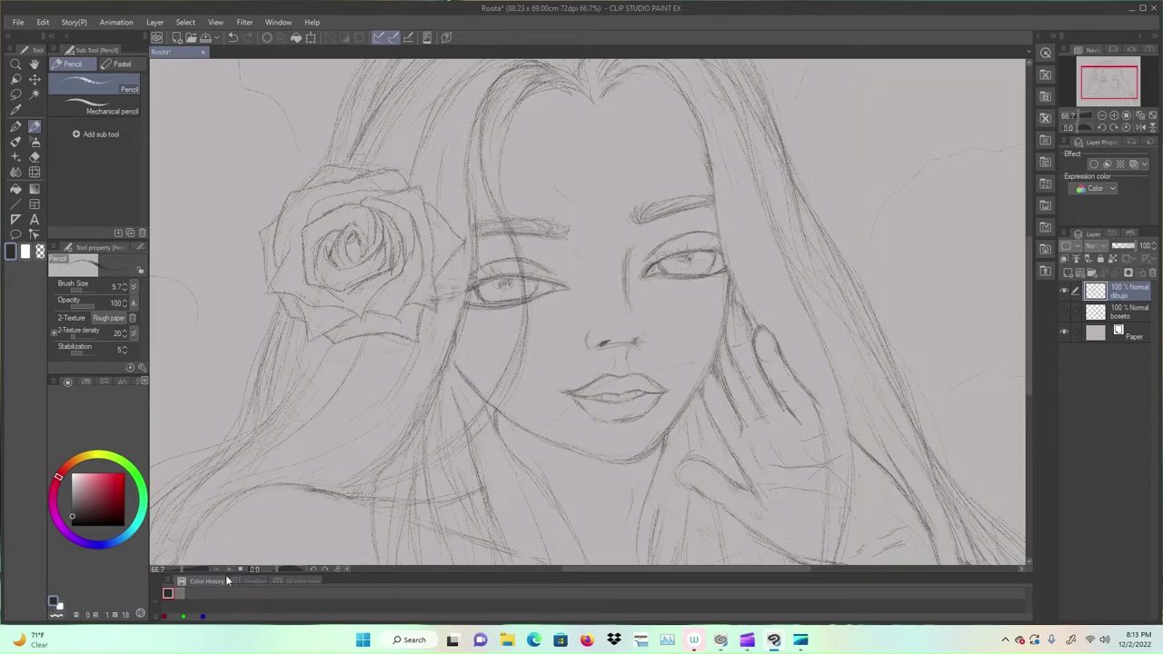
{"action": "left_click", "coordinate": [228, 569]}
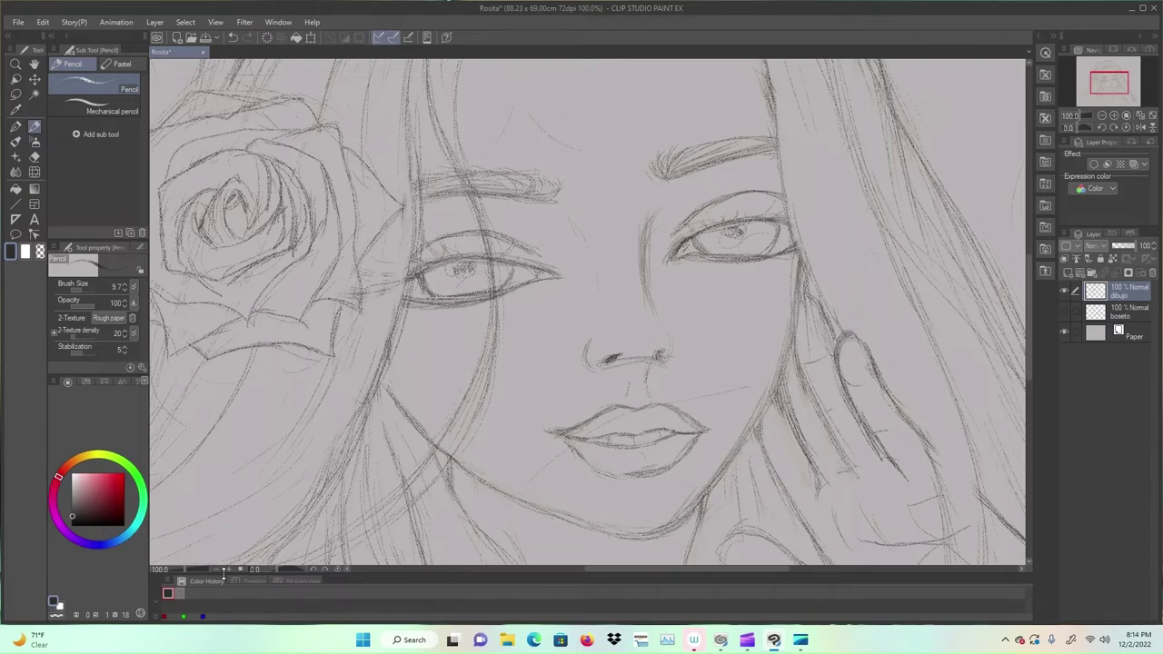
{"action": "left_click", "coordinate": [229, 569]}
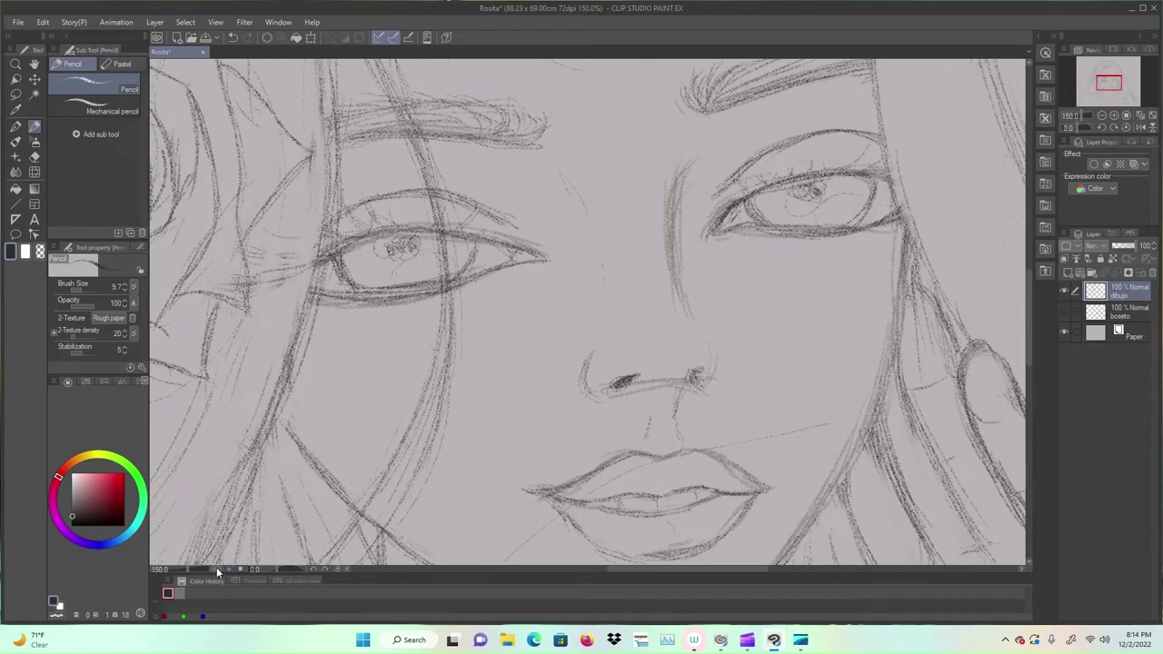
{"action": "left_click", "coordinate": [217, 569]}
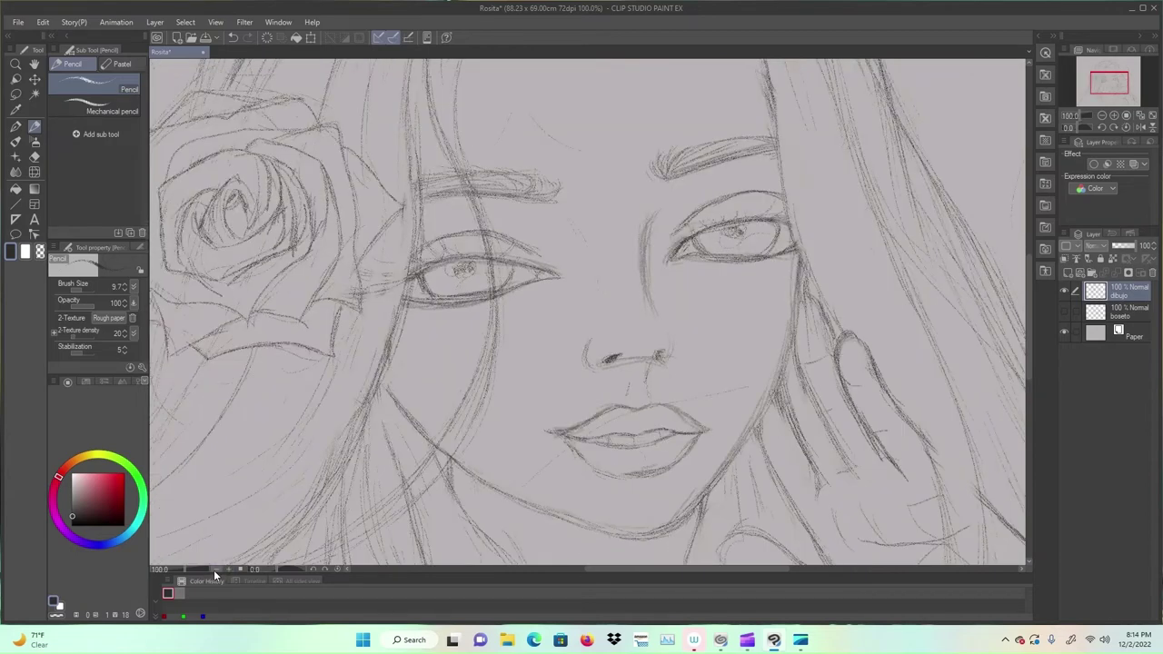
{"action": "left_click", "coordinate": [215, 570]}
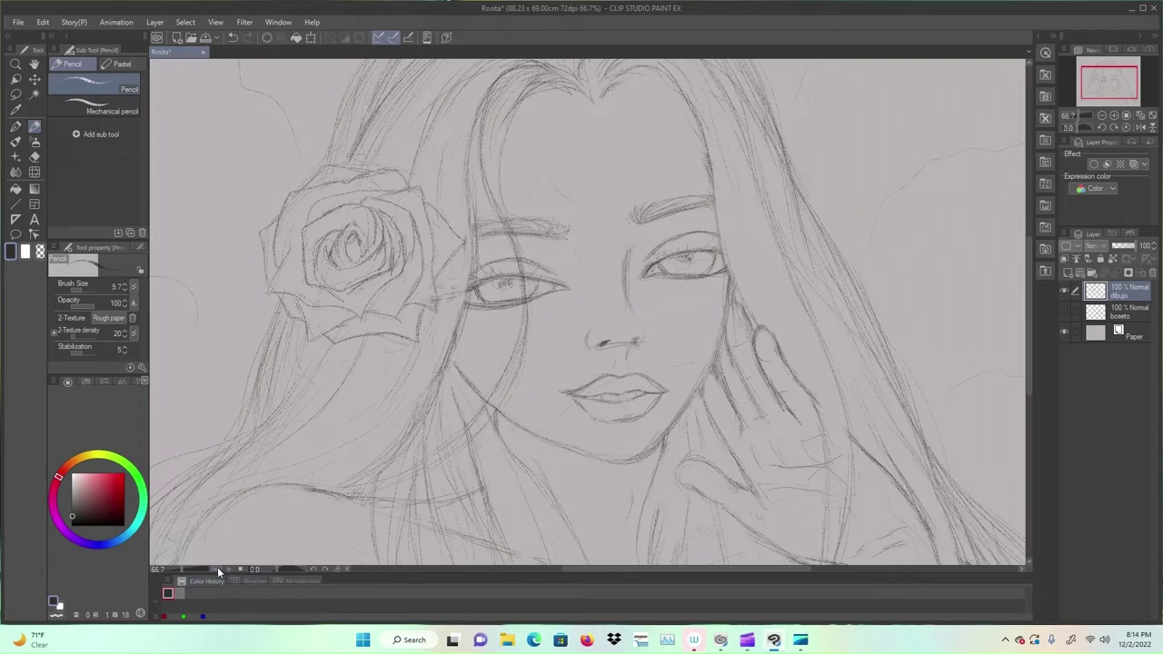
{"action": "left_click", "coordinate": [216, 569]}
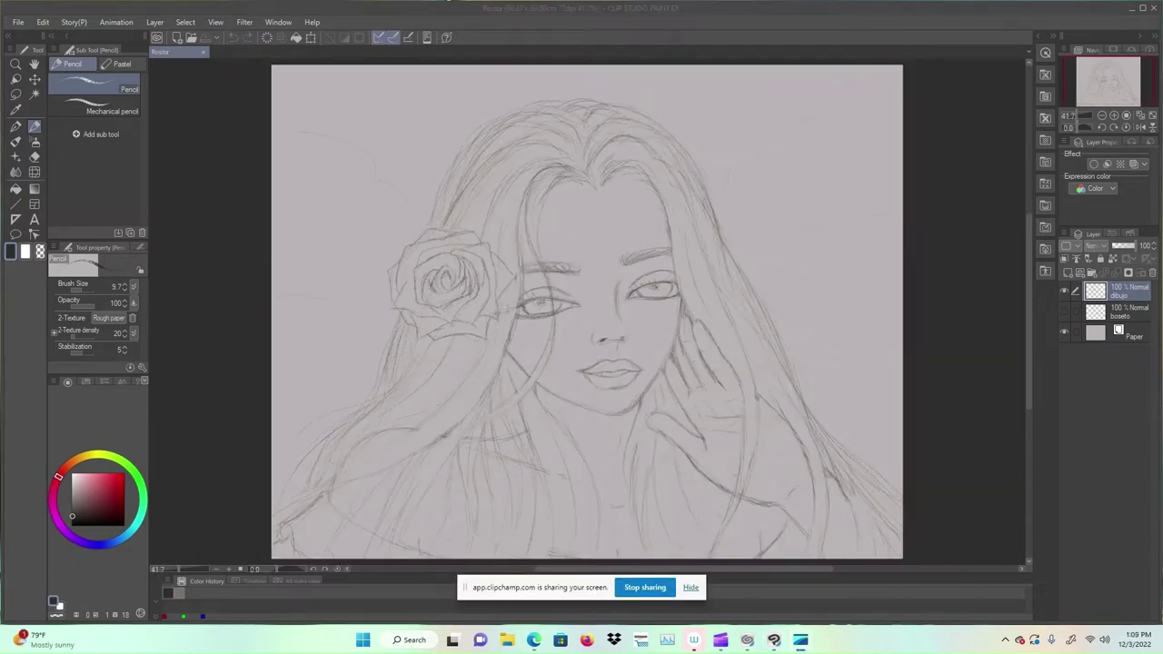
{"action": "left_click", "coordinate": [691, 588]}
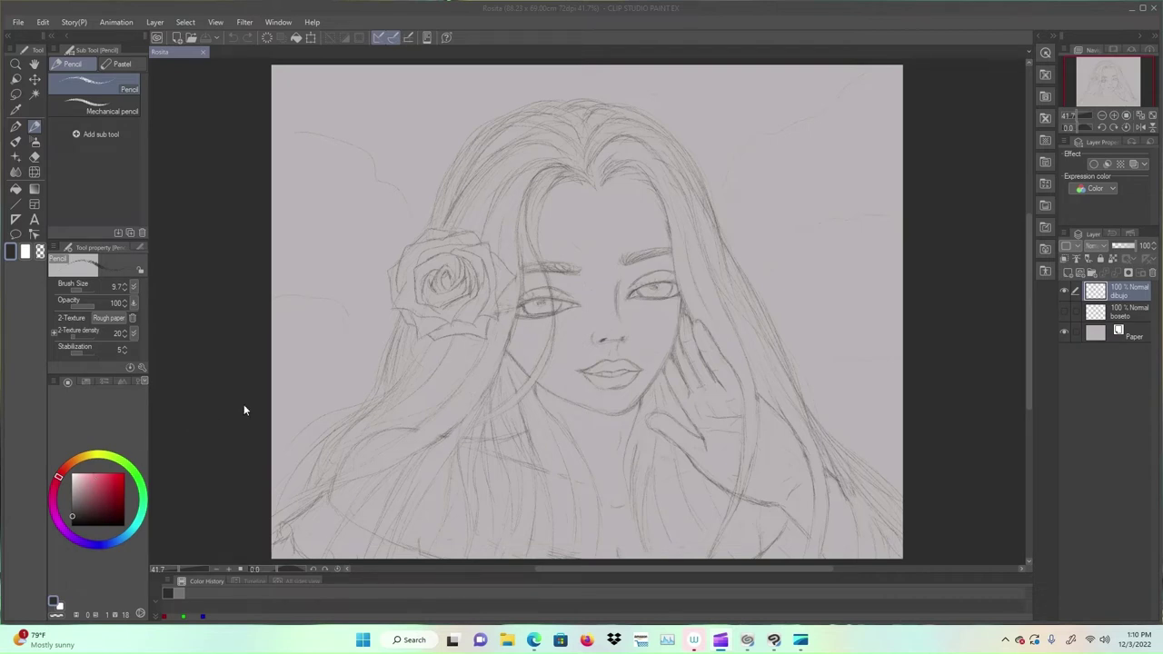
Step: Set the painting colour to a dusty pink (hue 351, saturation 37, value 77) and select the Round mixing brush at size 57.2
{"action": "left_click", "coordinate": [91, 488]}
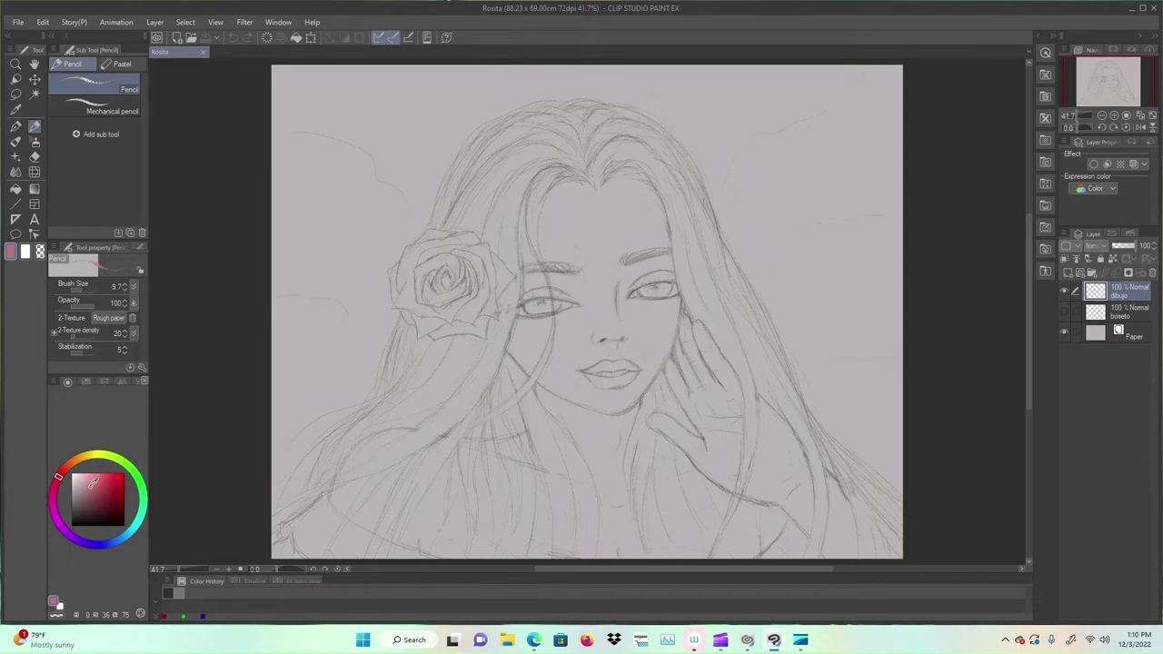
{"action": "left_click", "coordinate": [88, 489]}
{"action": "left_click", "coordinate": [87, 483]}
{"action": "left_click", "coordinate": [56, 485]}
{"action": "left_click", "coordinate": [97, 472]}
{"action": "left_click", "coordinate": [91, 485]}
{"action": "left_click", "coordinate": [16, 143]}
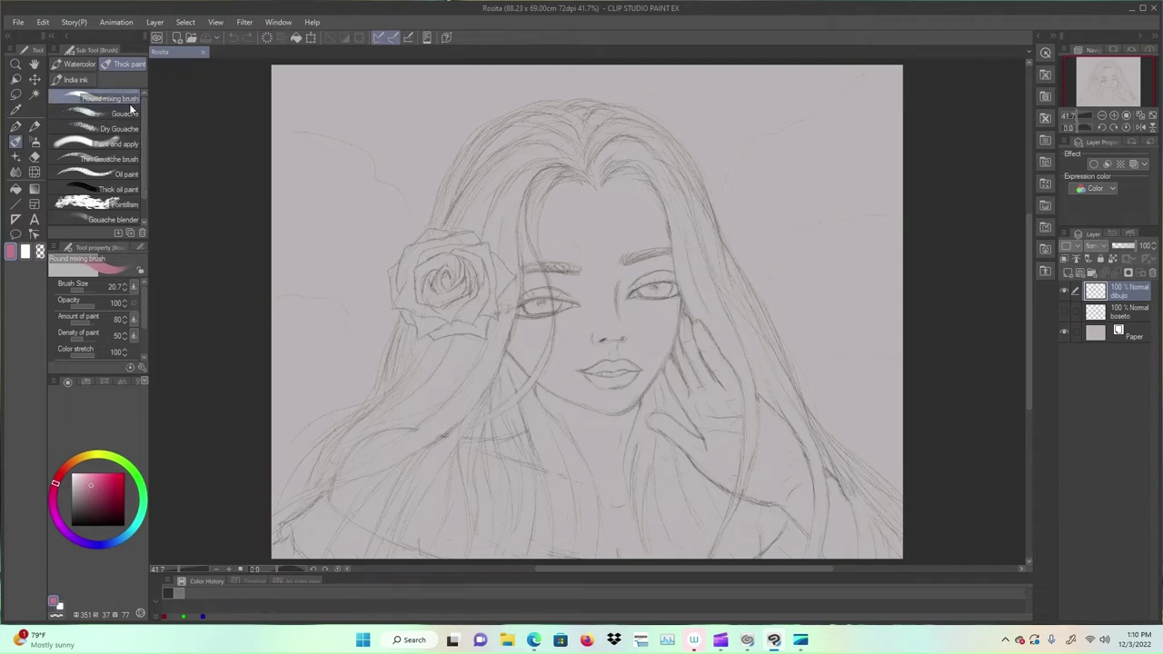
{"action": "left_click", "coordinate": [86, 287]}
{"action": "left_click_drag", "start_coordinate": [563, 192], "coordinate": [536, 252]}
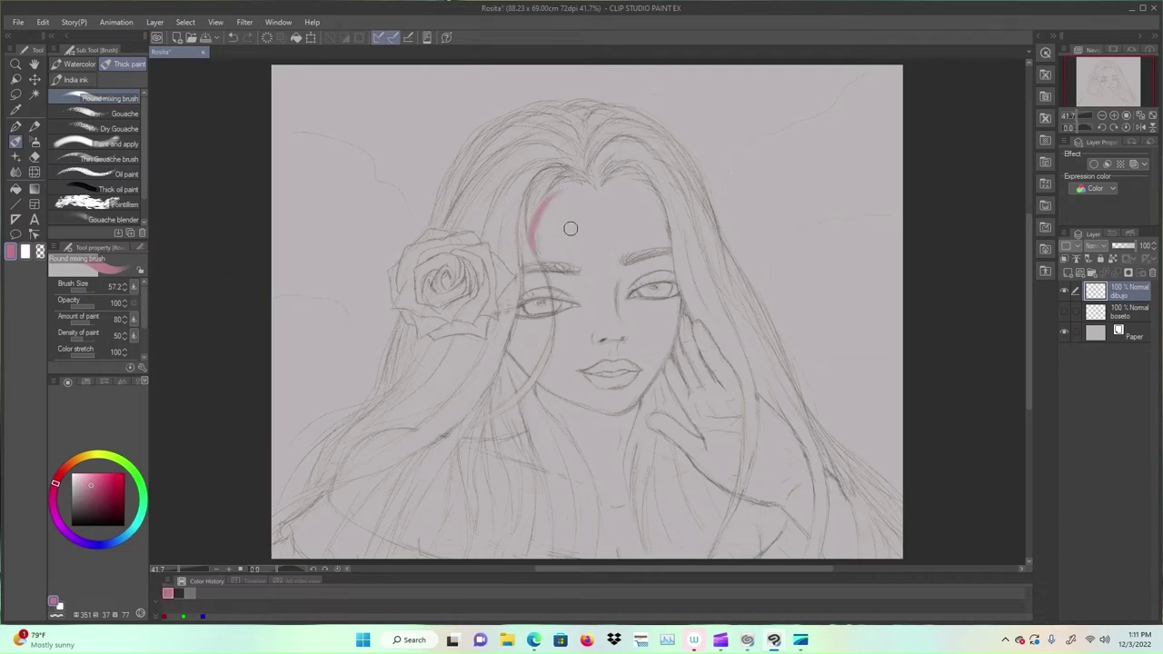
{"action": "key", "text": "ctrl+z"}
{"action": "key", "text": "ctrl+z"}
Step: Add a new raster layer and move it directly beneath the dibujo layer
{"action": "left_click", "coordinate": [1069, 271]}
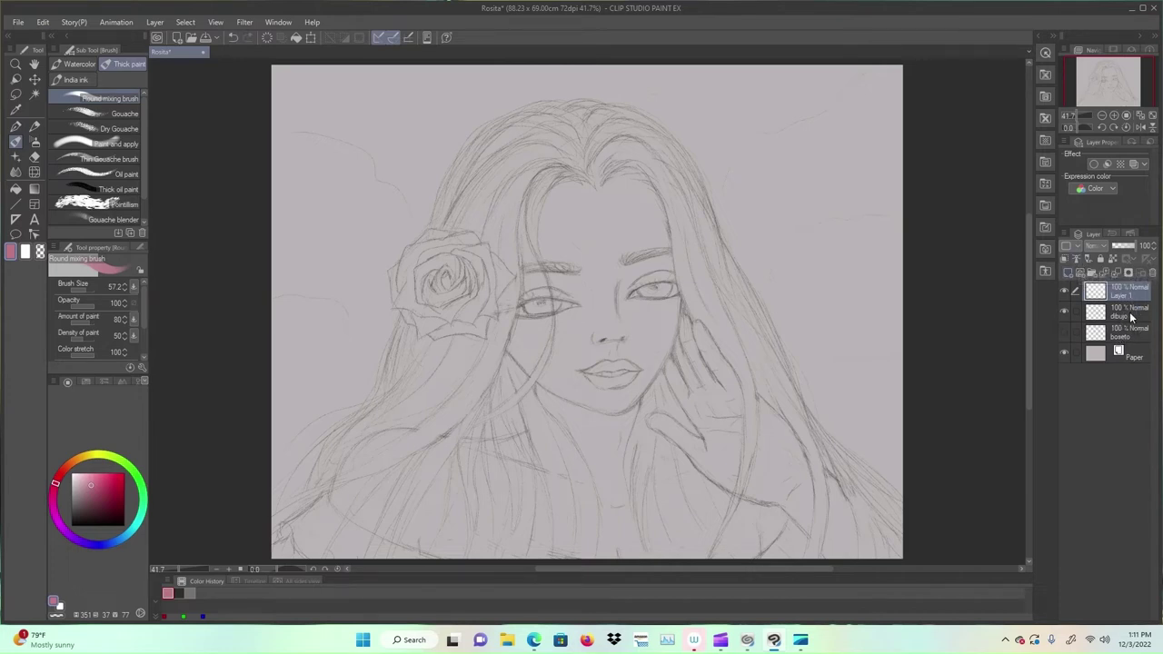
{"action": "left_click_drag", "start_coordinate": [1101, 294], "coordinate": [1107, 332]}
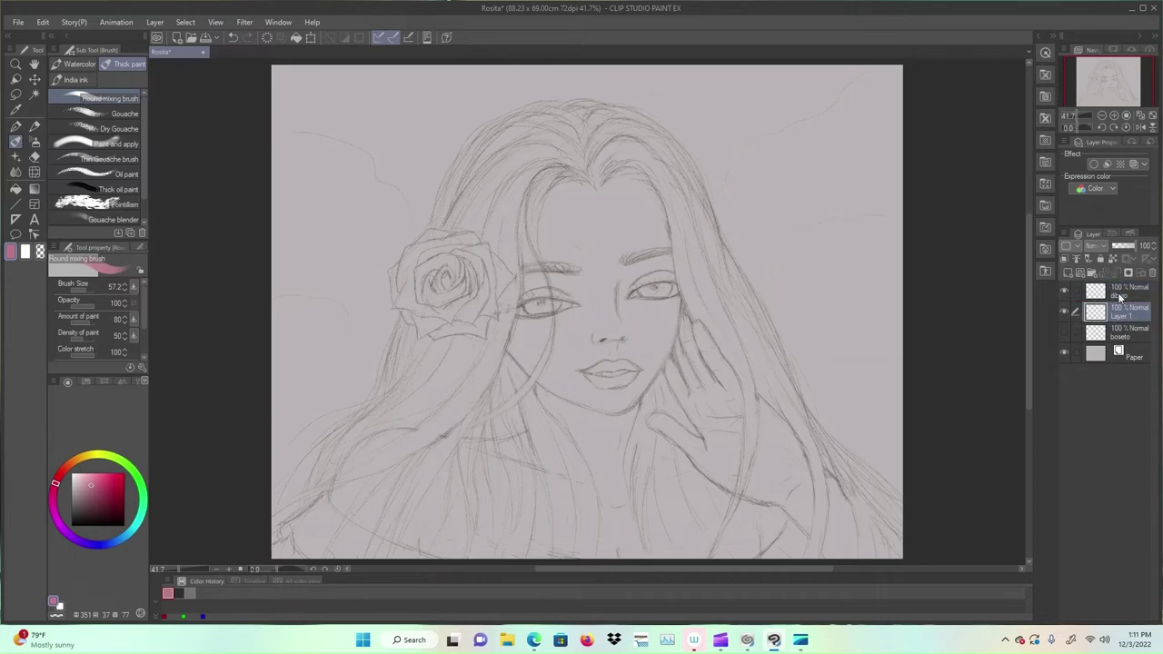
Step: Compare the boseto sketch and dibujo line-art layers by toggling their visibility, leaving only the dibujo drawing shown
{"action": "left_click", "coordinate": [1064, 332]}
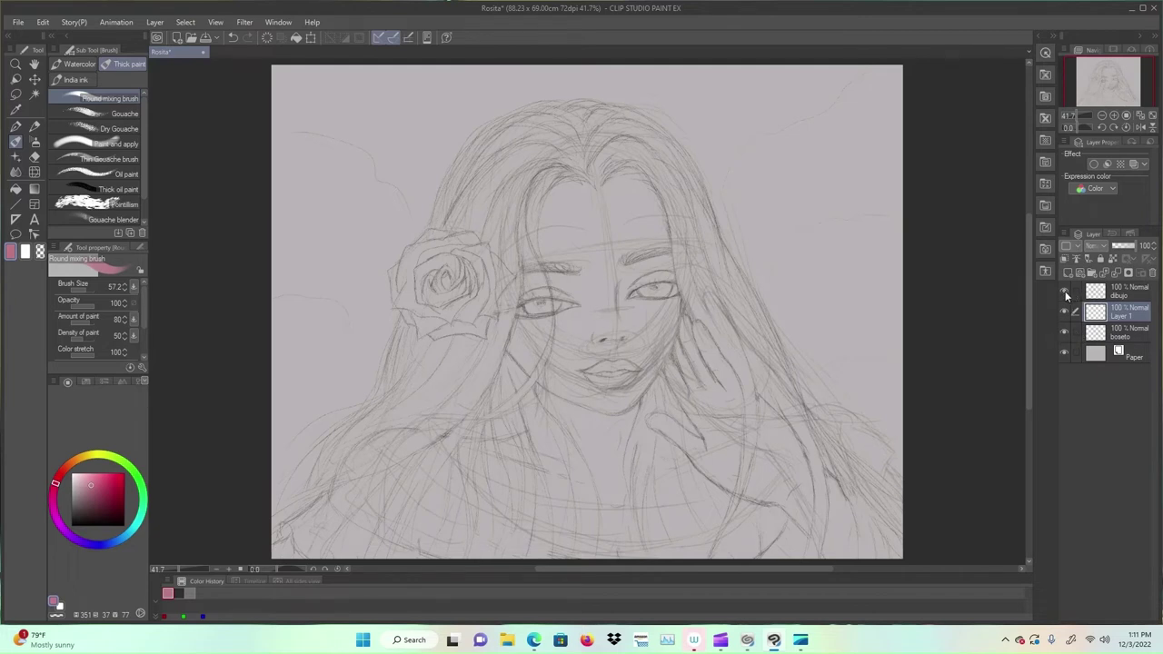
{"action": "left_click", "coordinate": [1065, 291]}
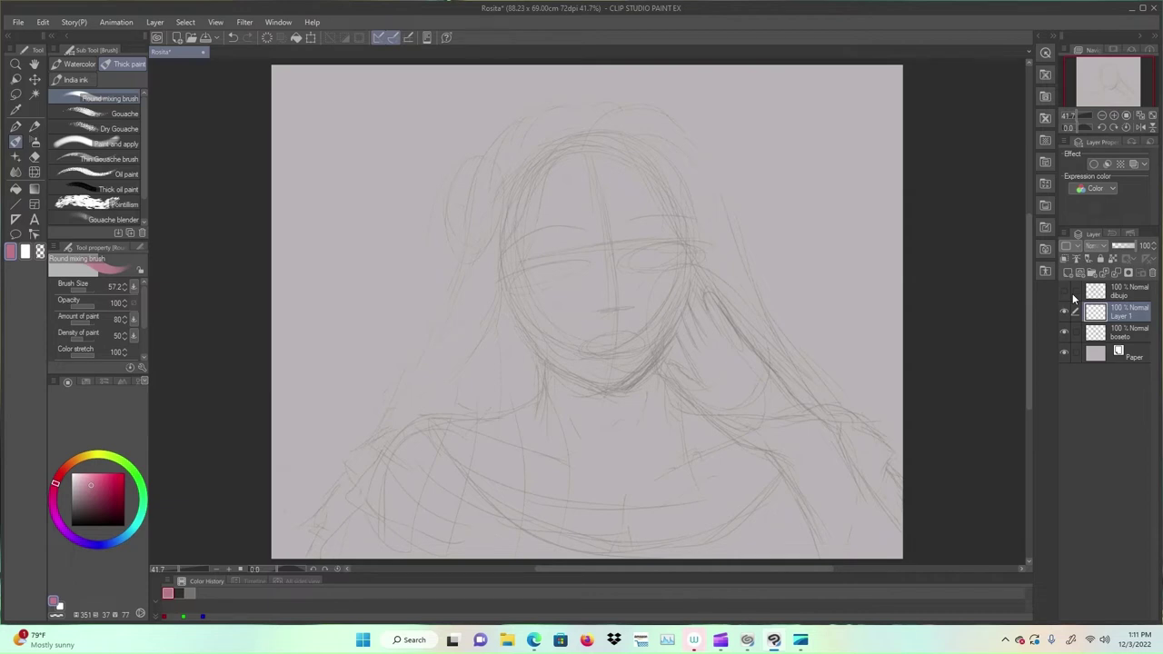
{"action": "left_click", "coordinate": [1065, 332]}
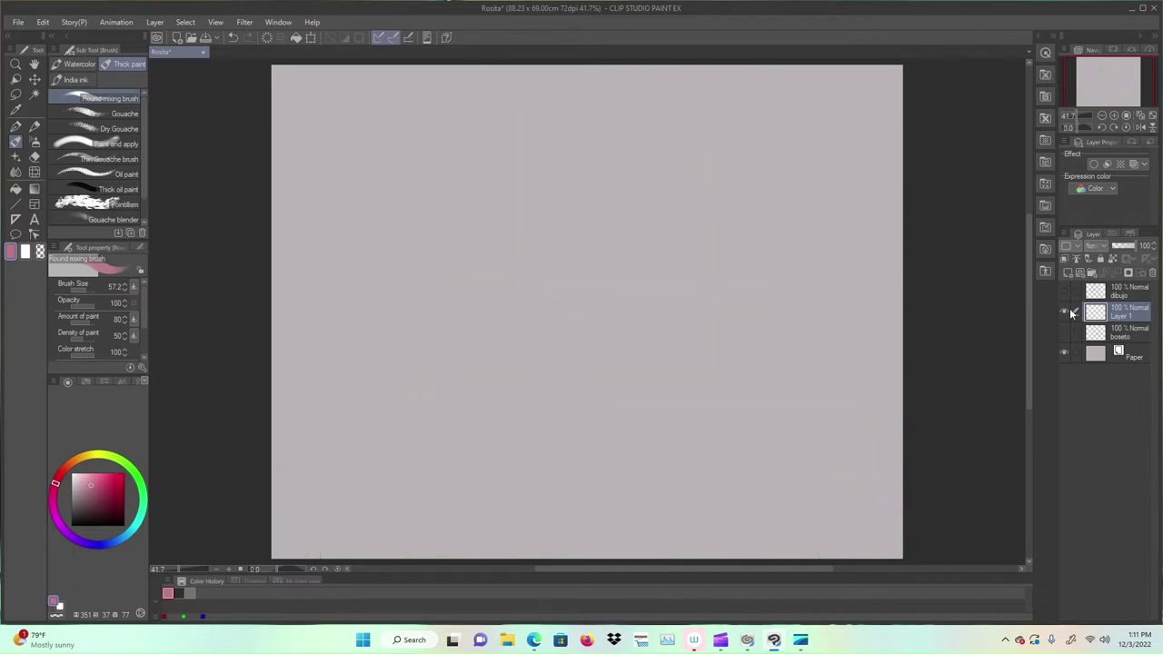
{"action": "left_click", "coordinate": [1066, 292]}
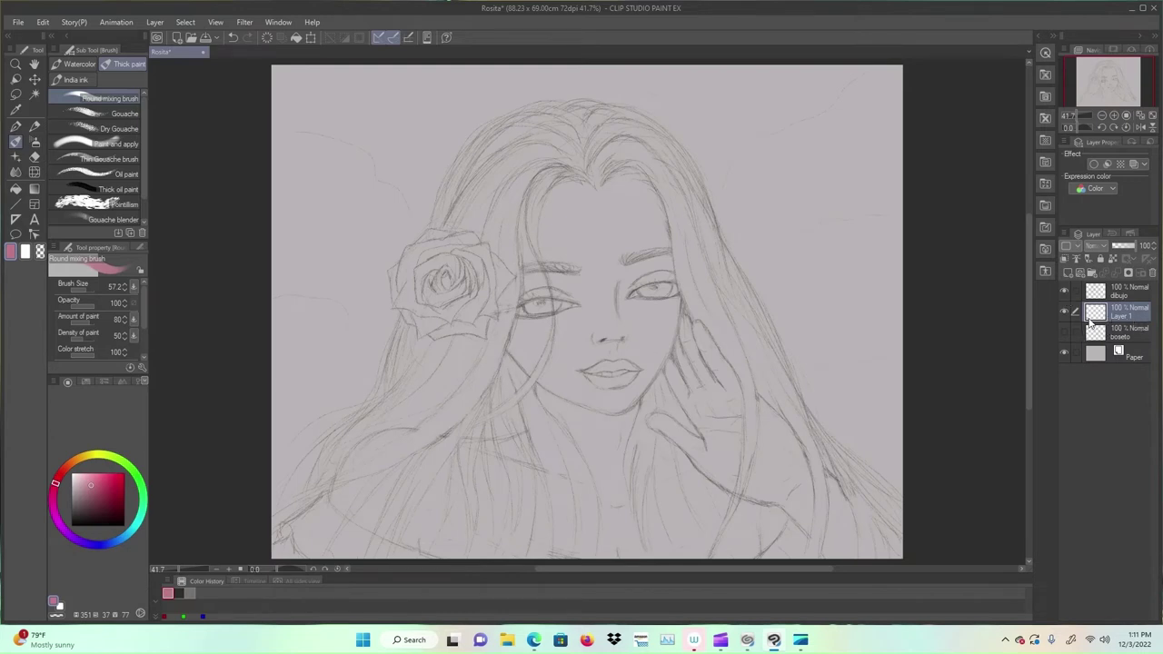
Step: Rename the new layer as color base
{"action": "double_click", "coordinate": [1139, 316]}
{"action": "key", "text": "BackSpace"}
{"action": "key", "text": "BackSpace"}
{"action": "key", "text": "BackSpace"}
{"action": "key", "text": "BackSpace"}
{"action": "key", "text": "BackSpace"}
{"action": "type", "text": "colo"}
{"action": "key", "text": "Return"}
Step: Paint a pink base over the face, neck, shoulders, chest, hand and arm with the brush size at 435.8
{"action": "left_click_drag", "start_coordinate": [83, 290], "coordinate": [88, 286]}
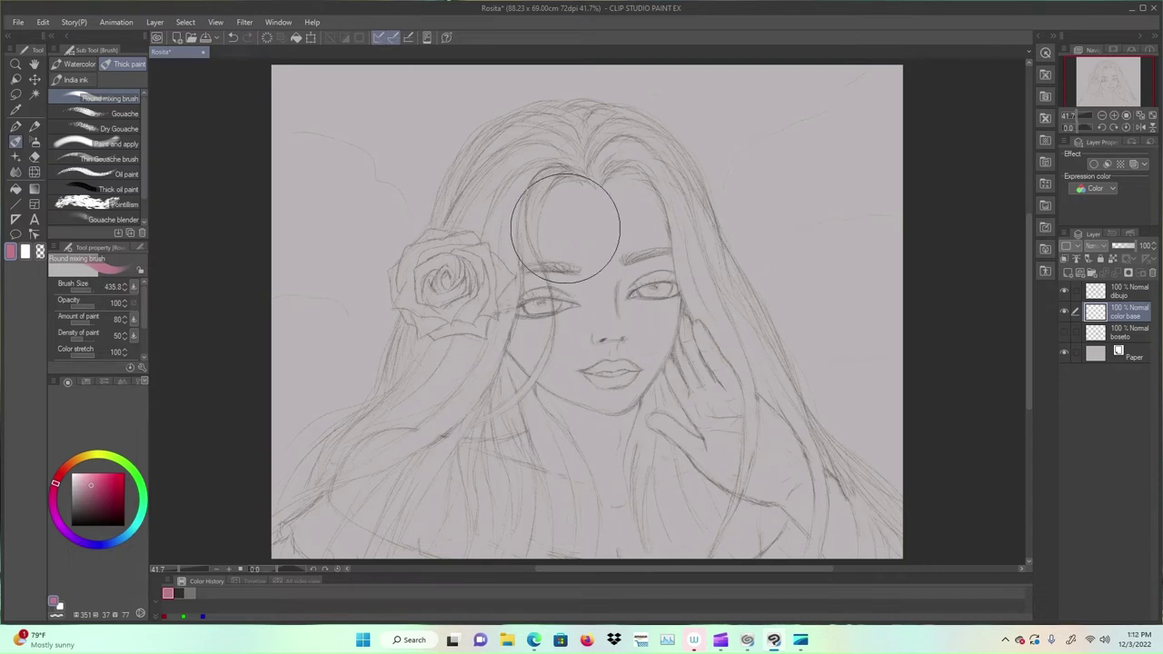
{"action": "mouse_move", "coordinate": [556, 187]}
{"action": "left_mouse_down"}
{"action": "mouse_move", "coordinate": [530, 221]}
{"action": "mouse_move", "coordinate": [561, 246]}
{"action": "mouse_move", "coordinate": [562, 186]}
{"action": "mouse_move", "coordinate": [517, 289]}
{"action": "mouse_move", "coordinate": [569, 248]}
{"action": "mouse_move", "coordinate": [577, 190]}
{"action": "mouse_move", "coordinate": [558, 320]}
{"action": "mouse_move", "coordinate": [593, 193]}
{"action": "mouse_move", "coordinate": [575, 303]}
{"action": "mouse_move", "coordinate": [589, 195]}
{"action": "mouse_move", "coordinate": [608, 191]}
{"action": "mouse_move", "coordinate": [594, 243]}
{"action": "mouse_move", "coordinate": [612, 224]}
{"action": "mouse_move", "coordinate": [593, 271]}
{"action": "mouse_move", "coordinate": [619, 182]}
{"action": "mouse_move", "coordinate": [633, 314]}
{"action": "mouse_move", "coordinate": [638, 193]}
{"action": "mouse_move", "coordinate": [650, 331]}
{"action": "mouse_move", "coordinate": [627, 207]}
{"action": "mouse_move", "coordinate": [581, 270]}
{"action": "mouse_move", "coordinate": [607, 192]}
{"action": "mouse_move", "coordinate": [520, 291]}
{"action": "mouse_move", "coordinate": [541, 244]}
{"action": "mouse_move", "coordinate": [505, 243]}
{"action": "mouse_move", "coordinate": [548, 352]}
{"action": "mouse_move", "coordinate": [579, 238]}
{"action": "mouse_move", "coordinate": [573, 342]}
{"action": "mouse_move", "coordinate": [610, 329]}
{"action": "mouse_move", "coordinate": [605, 303]}
{"action": "mouse_move", "coordinate": [606, 396]}
{"action": "mouse_move", "coordinate": [653, 269]}
{"action": "mouse_move", "coordinate": [626, 396]}
{"action": "mouse_move", "coordinate": [644, 302]}
{"action": "mouse_move", "coordinate": [579, 229]}
{"action": "mouse_move", "coordinate": [548, 378]}
{"action": "mouse_move", "coordinate": [543, 308]}
{"action": "mouse_move", "coordinate": [543, 350]}
{"action": "mouse_move", "coordinate": [615, 361]}
{"action": "mouse_move", "coordinate": [589, 392]}
{"action": "mouse_move", "coordinate": [586, 347]}
{"action": "mouse_move", "coordinate": [581, 409]}
{"action": "mouse_move", "coordinate": [545, 340]}
{"action": "mouse_move", "coordinate": [544, 479]}
{"action": "mouse_move", "coordinate": [552, 360]}
{"action": "mouse_move", "coordinate": [554, 461]}
{"action": "mouse_move", "coordinate": [395, 477]}
{"action": "mouse_move", "coordinate": [357, 514]}
{"action": "mouse_move", "coordinate": [348, 573]}
{"action": "left_mouse_up"}
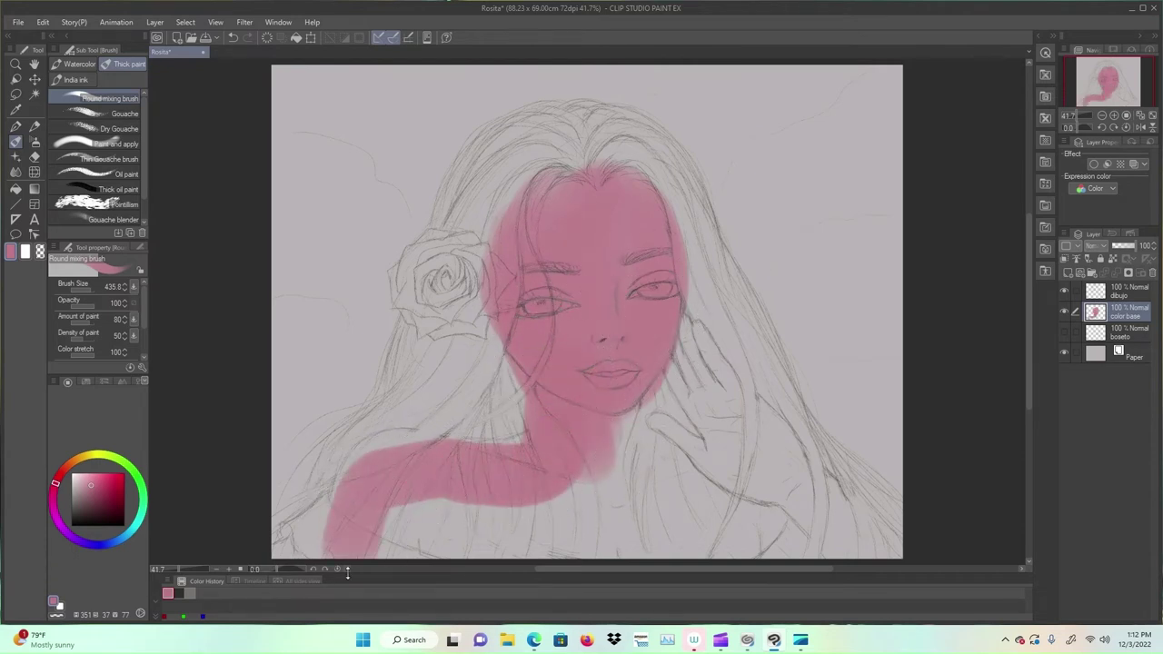
{"action": "mouse_move", "coordinate": [611, 438]}
{"action": "left_mouse_down"}
{"action": "mouse_move", "coordinate": [600, 543]}
{"action": "mouse_move", "coordinate": [609, 444]}
{"action": "mouse_move", "coordinate": [633, 531]}
{"action": "mouse_move", "coordinate": [643, 456]}
{"action": "mouse_move", "coordinate": [666, 516]}
{"action": "mouse_move", "coordinate": [669, 459]}
{"action": "mouse_move", "coordinate": [629, 441]}
{"action": "mouse_move", "coordinate": [736, 556]}
{"action": "mouse_move", "coordinate": [758, 561]}
{"action": "mouse_move", "coordinate": [617, 433]}
{"action": "mouse_move", "coordinate": [677, 473]}
{"action": "mouse_move", "coordinate": [766, 480]}
{"action": "left_mouse_up"}
{"action": "mouse_move", "coordinate": [707, 498]}
{"action": "left_mouse_down"}
{"action": "mouse_move", "coordinate": [735, 494]}
{"action": "mouse_move", "coordinate": [772, 560]}
{"action": "mouse_move", "coordinate": [793, 516]}
{"action": "mouse_move", "coordinate": [854, 589]}
{"action": "mouse_move", "coordinate": [769, 481]}
{"action": "mouse_move", "coordinate": [881, 561]}
{"action": "mouse_move", "coordinate": [797, 480]}
{"action": "mouse_move", "coordinate": [682, 334]}
{"action": "mouse_move", "coordinate": [681, 364]}
{"action": "mouse_move", "coordinate": [718, 428]}
{"action": "mouse_move", "coordinate": [680, 375]}
{"action": "mouse_move", "coordinate": [689, 366]}
{"action": "mouse_move", "coordinate": [734, 441]}
{"action": "mouse_move", "coordinate": [703, 448]}
{"action": "mouse_move", "coordinate": [653, 427]}
{"action": "mouse_move", "coordinate": [668, 448]}
{"action": "mouse_move", "coordinate": [737, 479]}
{"action": "mouse_move", "coordinate": [708, 474]}
{"action": "mouse_move", "coordinate": [610, 393]}
{"action": "mouse_move", "coordinate": [662, 457]}
{"action": "mouse_move", "coordinate": [766, 521]}
{"action": "mouse_move", "coordinate": [741, 436]}
{"action": "mouse_move", "coordinate": [775, 457]}
{"action": "mouse_move", "coordinate": [696, 364]}
{"action": "mouse_move", "coordinate": [800, 501]}
{"action": "mouse_move", "coordinate": [784, 519]}
{"action": "mouse_move", "coordinate": [729, 543]}
{"action": "mouse_move", "coordinate": [738, 530]}
{"action": "mouse_move", "coordinate": [600, 486]}
{"action": "mouse_move", "coordinate": [462, 503]}
{"action": "mouse_move", "coordinate": [380, 550]}
{"action": "mouse_move", "coordinate": [447, 522]}
{"action": "mouse_move", "coordinate": [581, 530]}
{"action": "mouse_move", "coordinate": [469, 551]}
{"action": "mouse_move", "coordinate": [601, 560]}
{"action": "mouse_move", "coordinate": [413, 559]}
{"action": "mouse_move", "coordinate": [521, 538]}
{"action": "mouse_move", "coordinate": [427, 505]}
{"action": "left_mouse_up"}
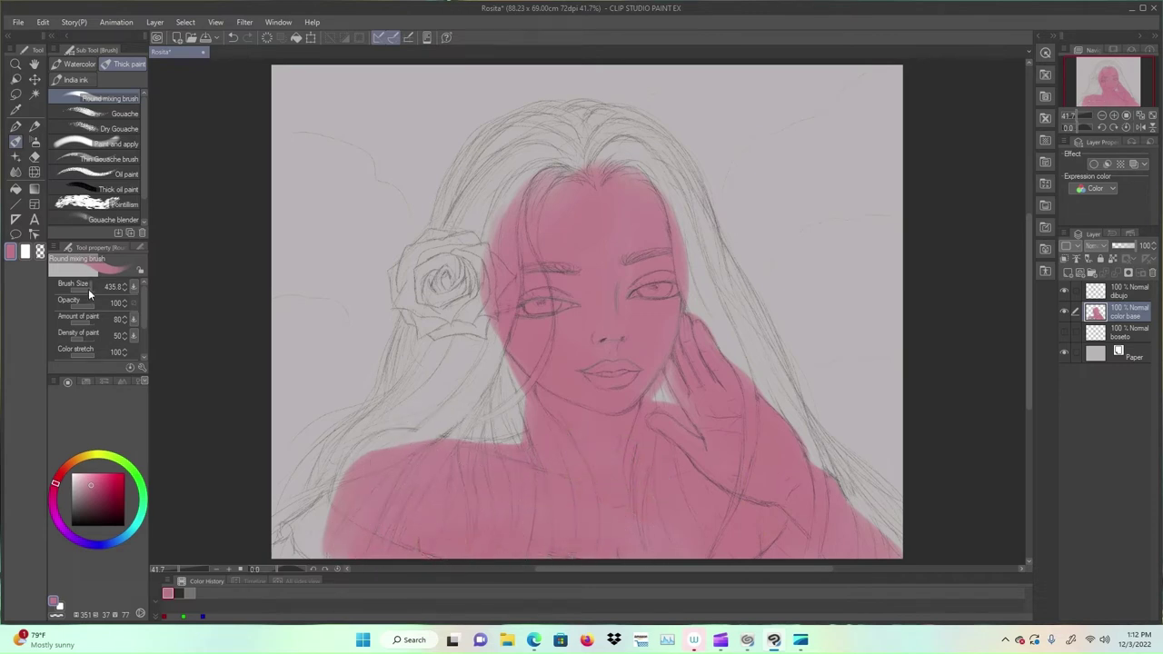
Step: Reduce the brush size to 57.2 and fill the pink base up to the neck and bare shoulder outline below the rose
{"action": "left_click_drag", "start_coordinate": [88, 289], "coordinate": [86, 290]}
{"action": "left_click_drag", "start_coordinate": [523, 390], "coordinate": [518, 438]}
{"action": "mouse_move", "coordinate": [520, 437]}
{"action": "left_mouse_down"}
{"action": "mouse_move", "coordinate": [373, 440]}
{"action": "mouse_move", "coordinate": [339, 488]}
{"action": "mouse_move", "coordinate": [323, 556]}
{"action": "left_mouse_up"}
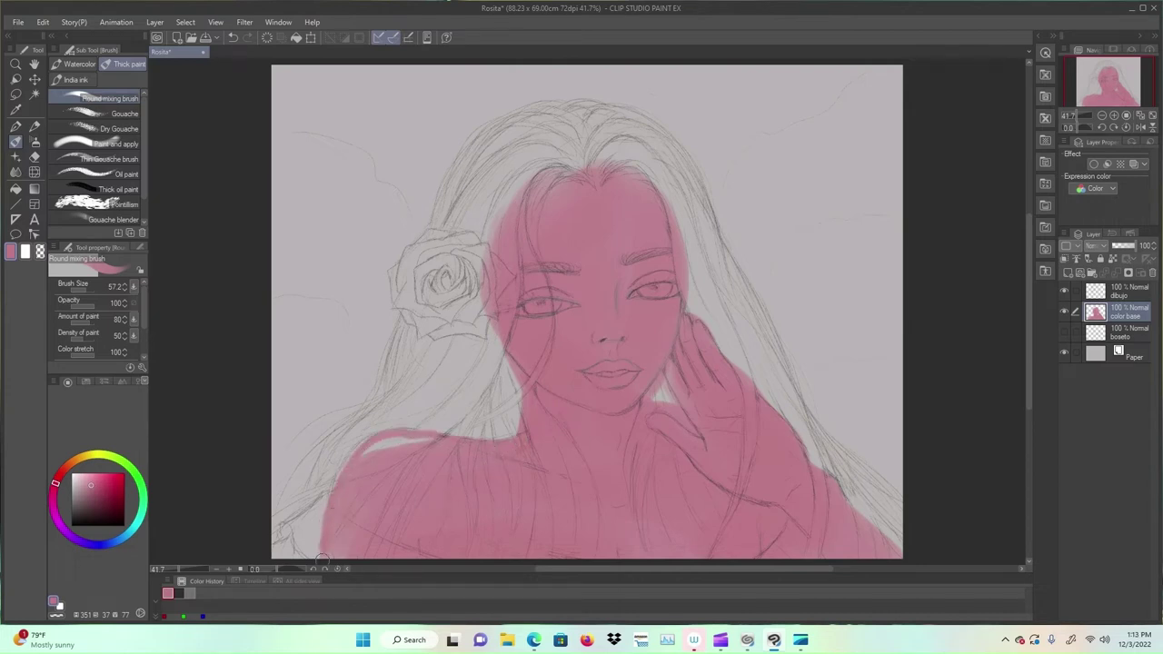
{"action": "mouse_move", "coordinate": [338, 494]}
{"action": "left_mouse_down"}
{"action": "mouse_move", "coordinate": [365, 447]}
{"action": "mouse_move", "coordinate": [396, 437]}
{"action": "mouse_move", "coordinate": [459, 445]}
{"action": "mouse_move", "coordinate": [368, 455]}
{"action": "mouse_move", "coordinate": [408, 437]}
{"action": "left_mouse_up"}
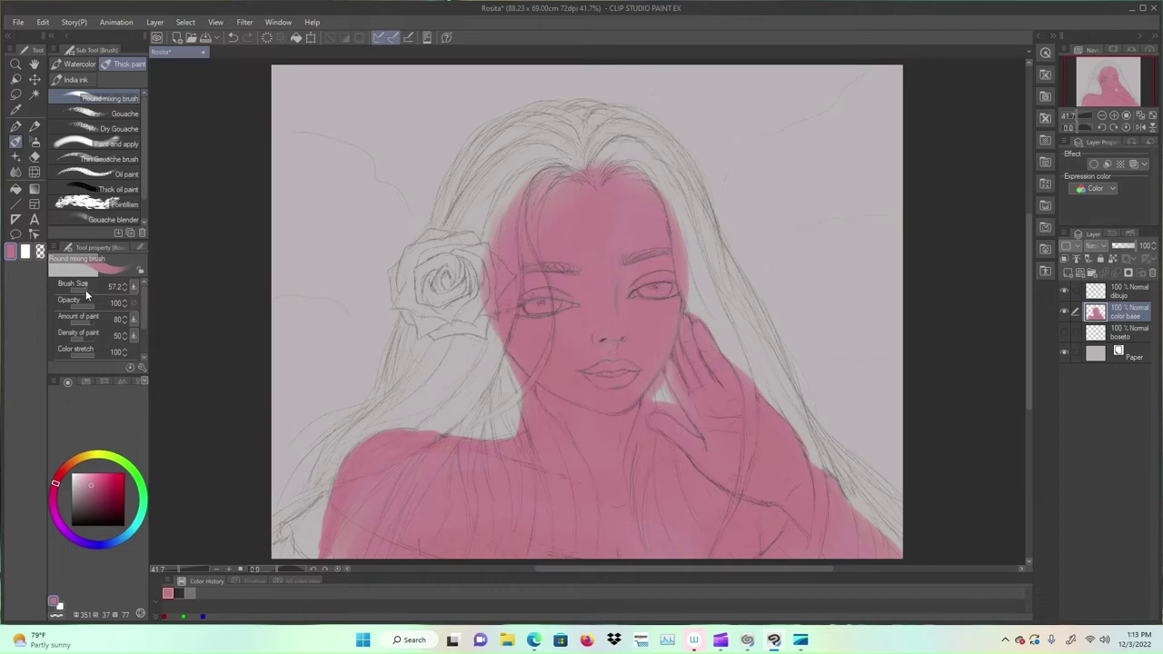
Step: Even out the pink base over the skin with the brush at size 561.8, and reduce the brush size to 95
{"action": "left_click_drag", "start_coordinate": [86, 293], "coordinate": [90, 295]}
{"action": "mouse_move", "coordinate": [403, 492]}
{"action": "left_mouse_down"}
{"action": "mouse_move", "coordinate": [453, 486]}
{"action": "mouse_move", "coordinate": [409, 481]}
{"action": "mouse_move", "coordinate": [417, 493]}
{"action": "mouse_move", "coordinate": [517, 484]}
{"action": "mouse_move", "coordinate": [365, 545]}
{"action": "left_mouse_up"}
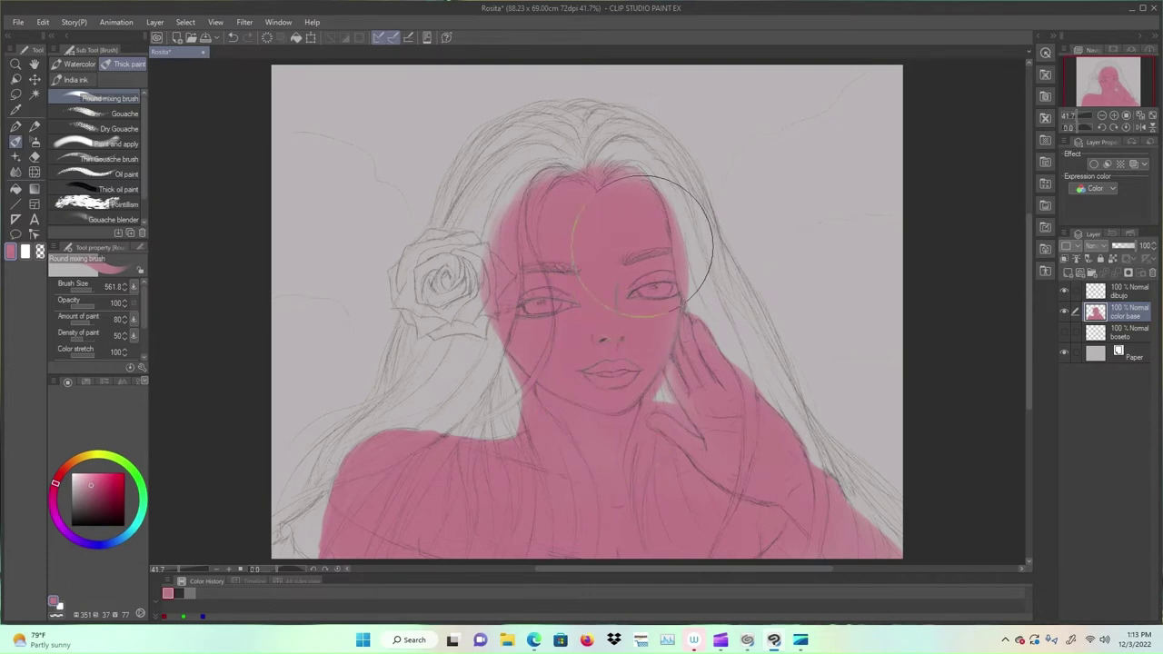
{"action": "left_click", "coordinate": [90, 291]}
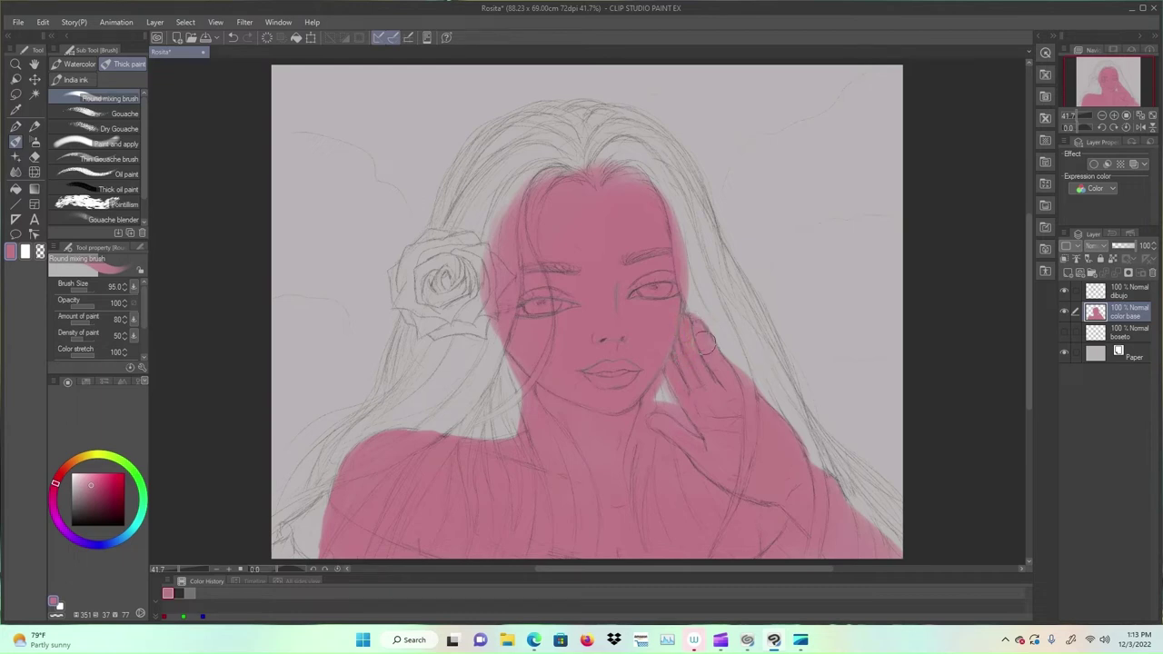
Step: Shade the rose side of the face and under the nose in darker pink (H347 S54 V61) with the brush at size 157.8
{"action": "mouse_move", "coordinate": [844, 547]}
{"action": "left_mouse_down"}
{"action": "mouse_move", "coordinate": [901, 560]}
{"action": "mouse_move", "coordinate": [845, 507]}
{"action": "mouse_move", "coordinate": [891, 554]}
{"action": "mouse_move", "coordinate": [843, 550]}
{"action": "left_mouse_up"}
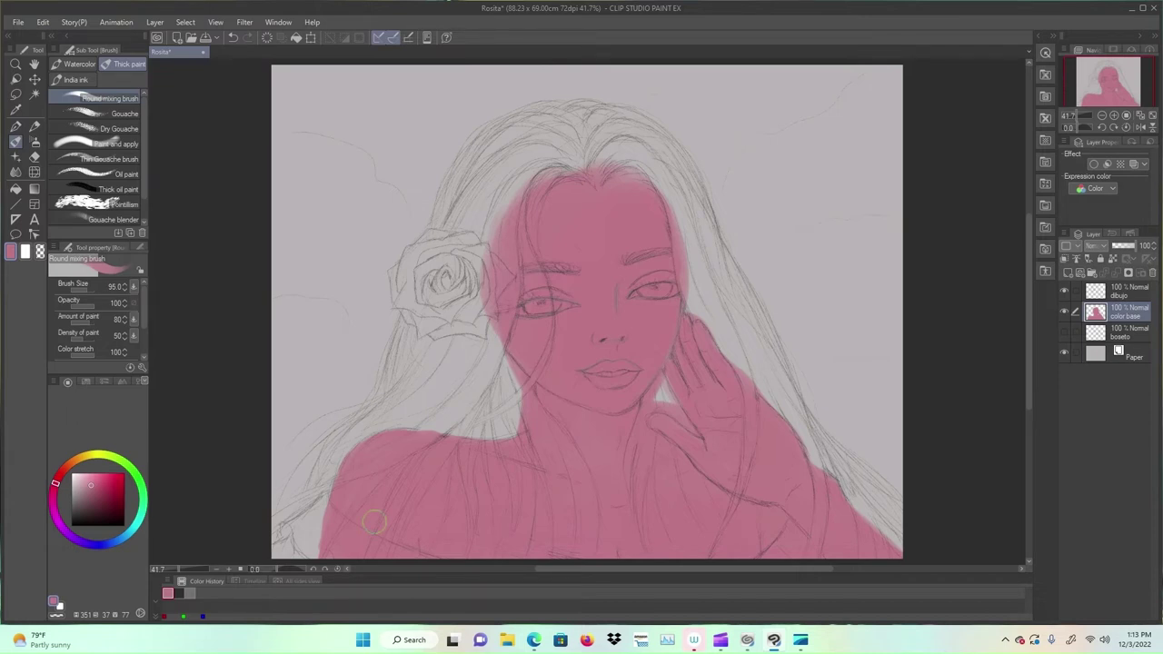
{"action": "left_click", "coordinate": [100, 494]}
{"action": "left_click", "coordinate": [55, 485]}
{"action": "left_click", "coordinate": [89, 290]}
{"action": "mouse_move", "coordinate": [536, 196]}
{"action": "left_mouse_down"}
{"action": "mouse_move", "coordinate": [505, 293]}
{"action": "mouse_move", "coordinate": [581, 292]}
{"action": "left_mouse_up"}
{"action": "left_click_drag", "start_coordinate": [527, 329], "coordinate": [557, 378]}
{"action": "left_click", "coordinate": [620, 370]}
{"action": "left_click_drag", "start_coordinate": [610, 338], "coordinate": [620, 342]}
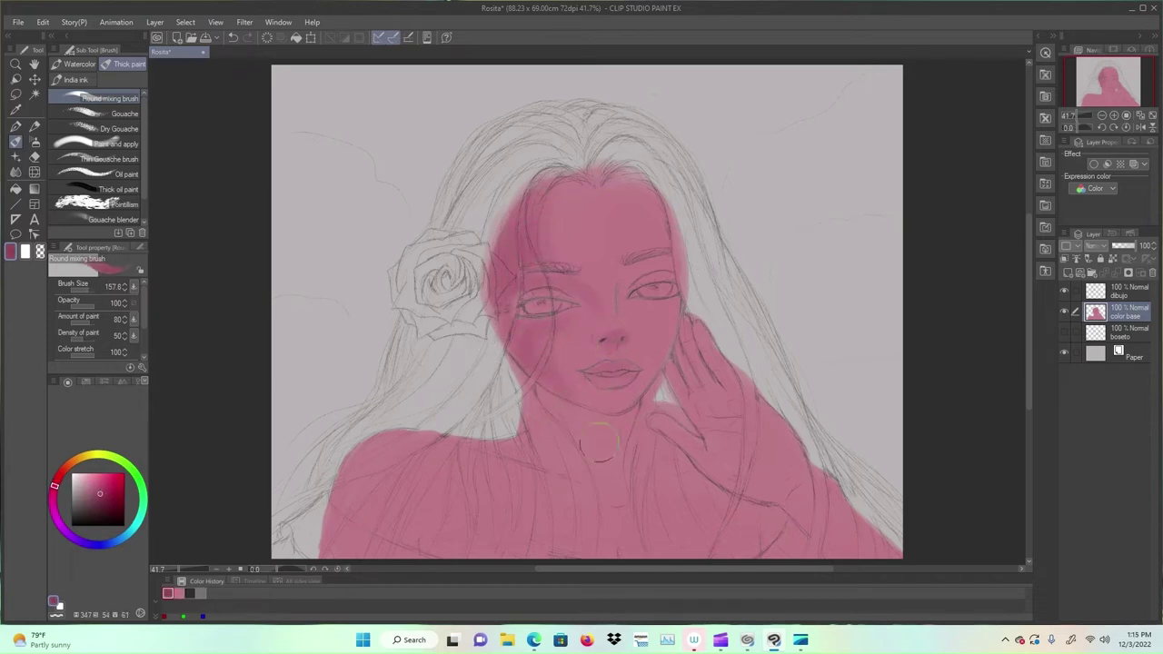
Step: Extend the darker pink shading over the forehead, neck, shoulders, chest, hand and arm, and soften it with the Blend tool at size 73.7
{"action": "mouse_move", "coordinate": [636, 185]}
{"action": "left_mouse_down"}
{"action": "mouse_move", "coordinate": [661, 225]}
{"action": "mouse_move", "coordinate": [667, 399]}
{"action": "mouse_move", "coordinate": [587, 406]}
{"action": "mouse_move", "coordinate": [627, 479]}
{"action": "mouse_move", "coordinate": [516, 456]}
{"action": "mouse_move", "coordinate": [562, 364]}
{"action": "left_mouse_up"}
{"action": "left_click_drag", "start_coordinate": [358, 361], "coordinate": [324, 459]}
{"action": "left_click", "coordinate": [432, 453]}
{"action": "mouse_move", "coordinate": [686, 235]}
{"action": "left_mouse_down"}
{"action": "mouse_move", "coordinate": [677, 284]}
{"action": "mouse_move", "coordinate": [751, 402]}
{"action": "mouse_move", "coordinate": [850, 449]}
{"action": "mouse_move", "coordinate": [822, 455]}
{"action": "left_mouse_up"}
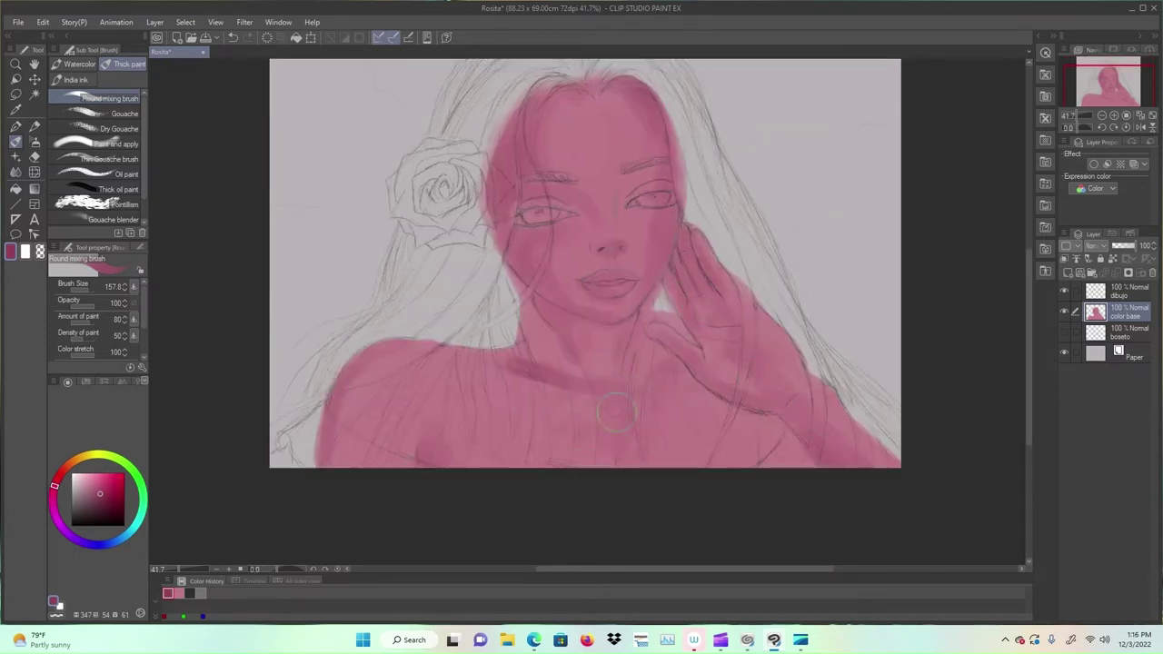
{"action": "key", "text": "j"}
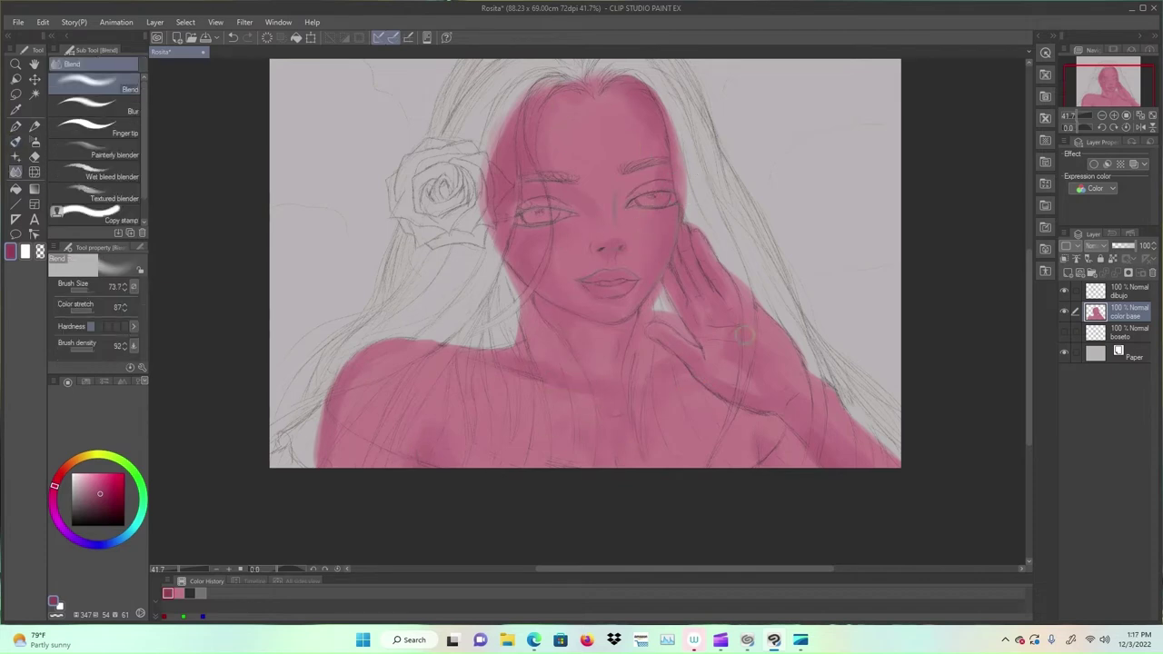
{"action": "scroll", "coordinate": [677, 414], "scroll_direction": "up", "scroll_amount": 2}
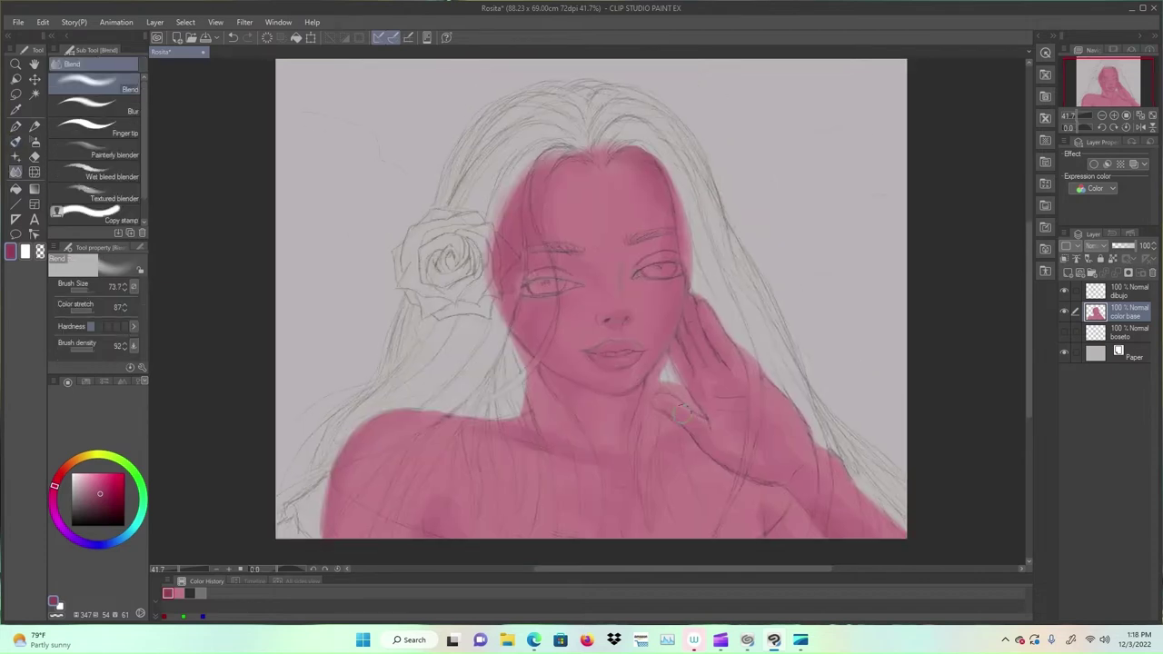
Step: Paint both irises green (H129 S51 V62) using the Round mixing brush at size 26.7
{"action": "left_click", "coordinate": [141, 494]}
{"action": "left_click", "coordinate": [106, 484]}
{"action": "left_click", "coordinate": [98, 494]}
{"action": "left_click", "coordinate": [15, 141]}
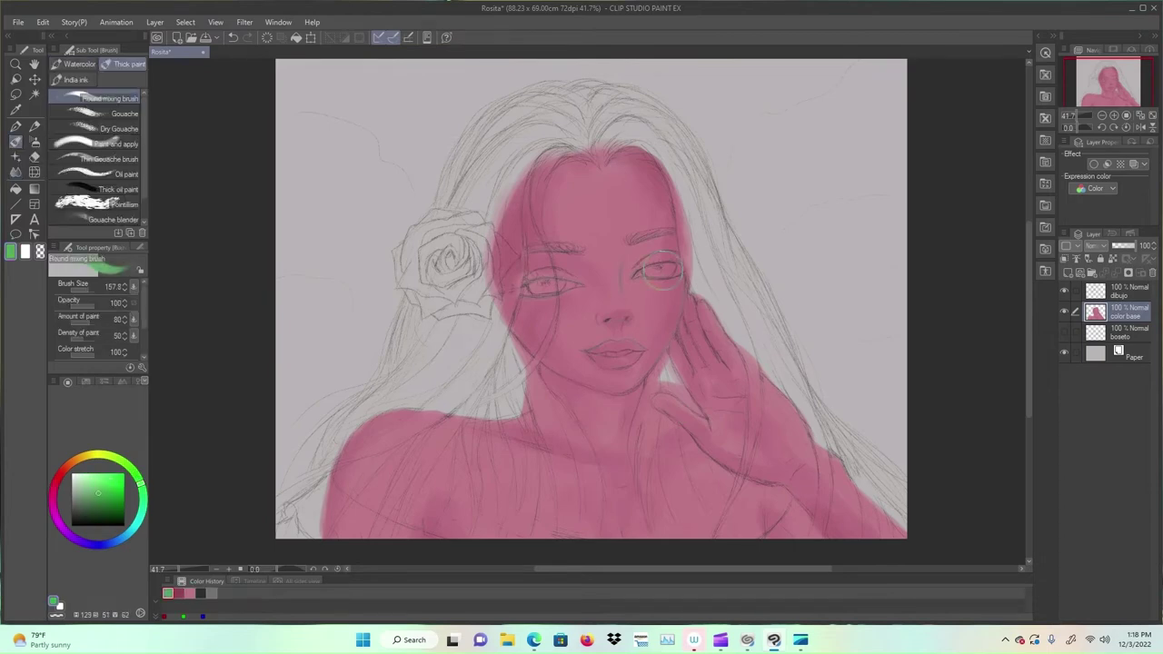
{"action": "key", "text": "ctrl+plus"}
{"action": "key", "text": "ctrl+plus"}
{"action": "key", "text": "ctrl+plus"}
{"action": "key", "text": "bracketleft"}
{"action": "mouse_move", "coordinate": [732, 209]}
{"action": "left_mouse_down"}
{"action": "mouse_move", "coordinate": [781, 203]}
{"action": "mouse_move", "coordinate": [757, 206]}
{"action": "left_mouse_up"}
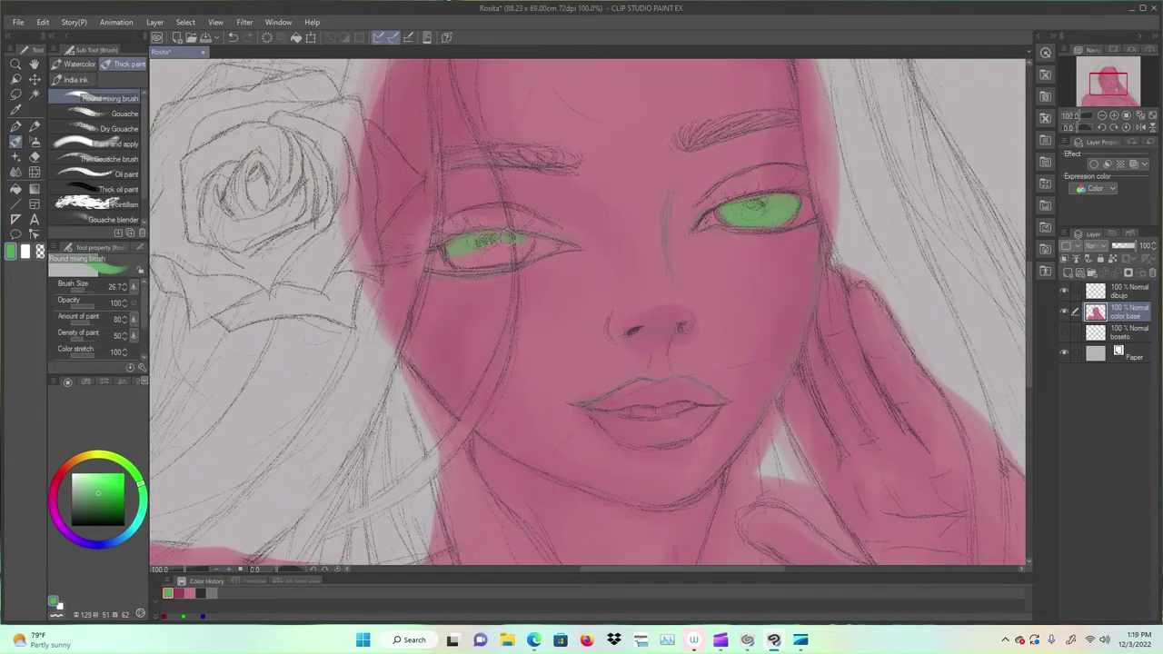
Step: Add dark green pupils and upper iris shadows in both eyes
{"action": "left_click", "coordinate": [111, 512]}
{"action": "left_click", "coordinate": [141, 489]}
{"action": "mouse_move", "coordinate": [447, 249]}
{"action": "left_mouse_down"}
{"action": "mouse_move", "coordinate": [525, 248]}
{"action": "mouse_move", "coordinate": [491, 243]}
{"action": "left_mouse_up"}
{"action": "left_click_drag", "start_coordinate": [751, 202], "coordinate": [783, 221]}
Step: Paint the whites of both eyes pale blue-grey (H201 S22 V82) around the green irises
{"action": "left_click", "coordinate": [84, 483]}
{"action": "left_click", "coordinate": [127, 535]}
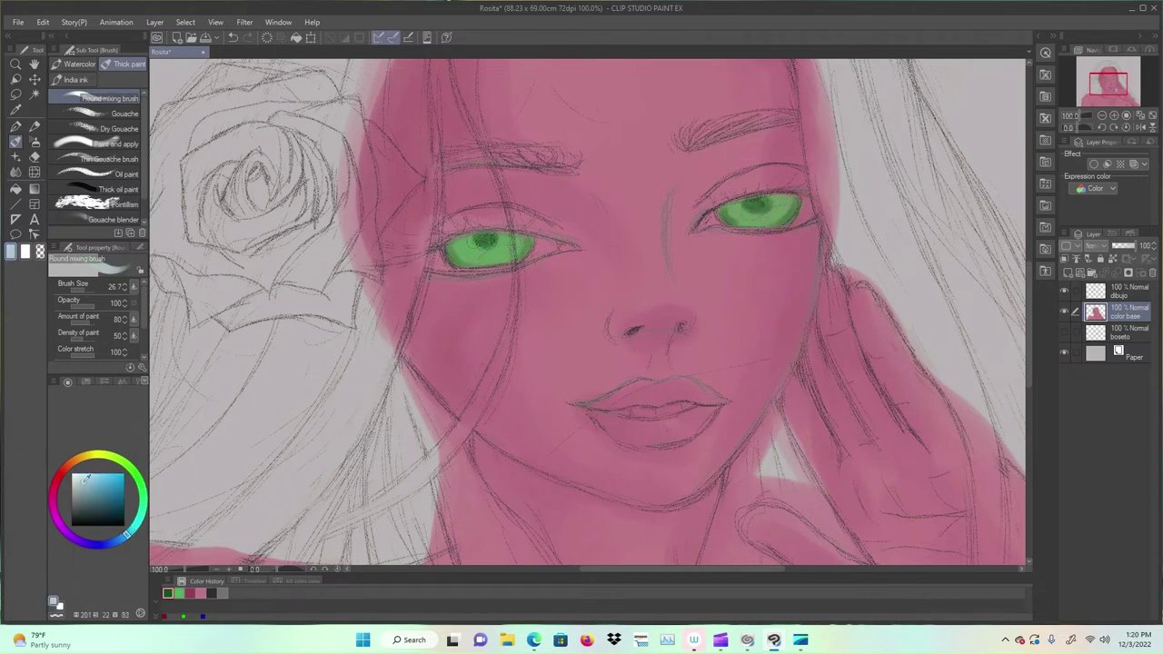
{"action": "left_click_drag", "start_coordinate": [431, 251], "coordinate": [446, 264]}
{"action": "left_click_drag", "start_coordinate": [532, 249], "coordinate": [563, 247]}
{"action": "left_click_drag", "start_coordinate": [724, 216], "coordinate": [701, 223]}
{"action": "left_click_drag", "start_coordinate": [789, 225], "coordinate": [804, 219]}
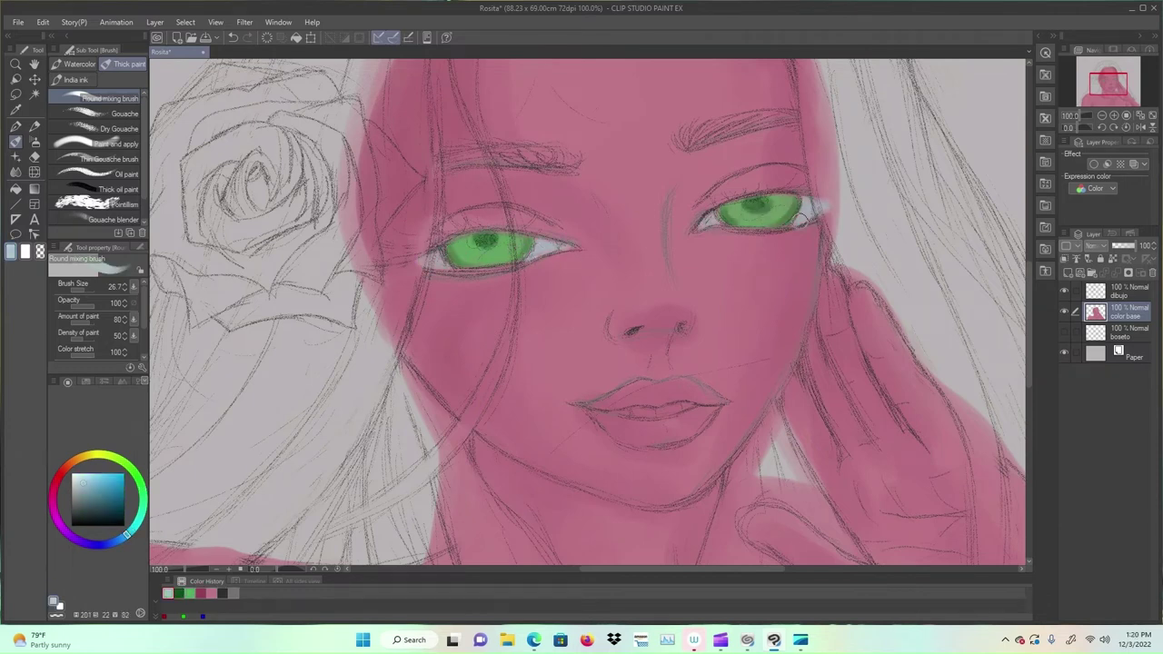
{"action": "key", "text": "j"}
{"action": "key", "text": "ctrl+minus"}
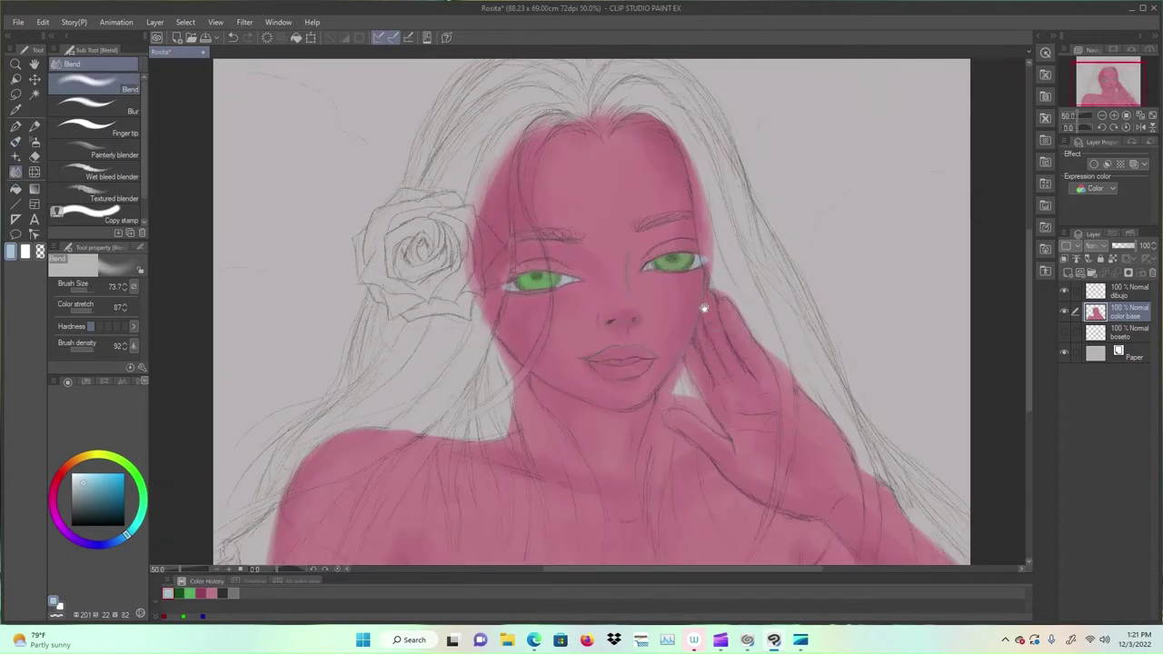
Step: Paint the upper and lower lips crimson over the pink base with the Round mixing brush at size 26.7
{"action": "left_click_drag", "start_coordinate": [704, 306], "coordinate": [711, 342]}
{"action": "left_click", "coordinate": [54, 485]}
{"action": "key", "text": "b"}
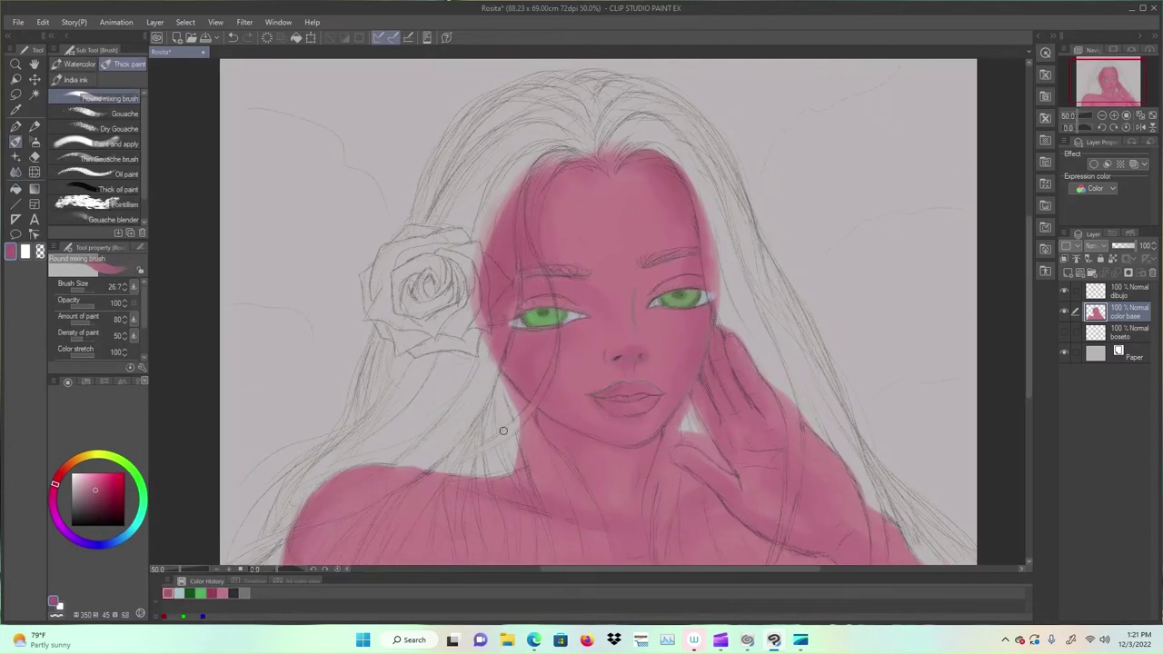
{"action": "left_click", "coordinate": [109, 488]}
{"action": "mouse_move", "coordinate": [607, 394]}
{"action": "left_mouse_down"}
{"action": "mouse_move", "coordinate": [640, 385]}
{"action": "mouse_move", "coordinate": [649, 406]}
{"action": "left_mouse_up"}
{"action": "left_click", "coordinate": [228, 569]}
{"action": "left_click", "coordinate": [228, 569]}
{"action": "left_click_drag", "start_coordinate": [727, 545], "coordinate": [696, 306]}
{"action": "mouse_move", "coordinate": [607, 359]}
{"action": "left_mouse_down"}
{"action": "mouse_move", "coordinate": [709, 363]}
{"action": "mouse_move", "coordinate": [737, 346]}
{"action": "left_mouse_up"}
{"action": "mouse_move", "coordinate": [619, 318]}
{"action": "left_mouse_down"}
{"action": "mouse_move", "coordinate": [685, 341]}
{"action": "mouse_move", "coordinate": [750, 325]}
{"action": "mouse_move", "coordinate": [735, 311]}
{"action": "mouse_move", "coordinate": [663, 311]}
{"action": "left_mouse_up"}
Step: Deepen the lips with darker red and paint the teeth between them in a near-white tone
{"action": "left_click", "coordinate": [114, 496]}
{"action": "mouse_move", "coordinate": [595, 324]}
{"action": "left_mouse_down"}
{"action": "mouse_move", "coordinate": [740, 316]}
{"action": "mouse_move", "coordinate": [637, 329]}
{"action": "mouse_move", "coordinate": [727, 373]}
{"action": "left_mouse_up"}
{"action": "left_click", "coordinate": [526, 82], "text": "alt"}
{"action": "mouse_move", "coordinate": [623, 327]}
{"action": "left_mouse_down"}
{"action": "mouse_move", "coordinate": [710, 323]}
{"action": "mouse_move", "coordinate": [688, 346]}
{"action": "mouse_move", "coordinate": [705, 322]}
{"action": "left_mouse_up"}
{"action": "left_click", "coordinate": [73, 475]}
{"action": "key", "text": "ctrl+minus"}
{"action": "key", "text": "ctrl+minus"}
{"action": "key", "text": "ctrl+minus"}
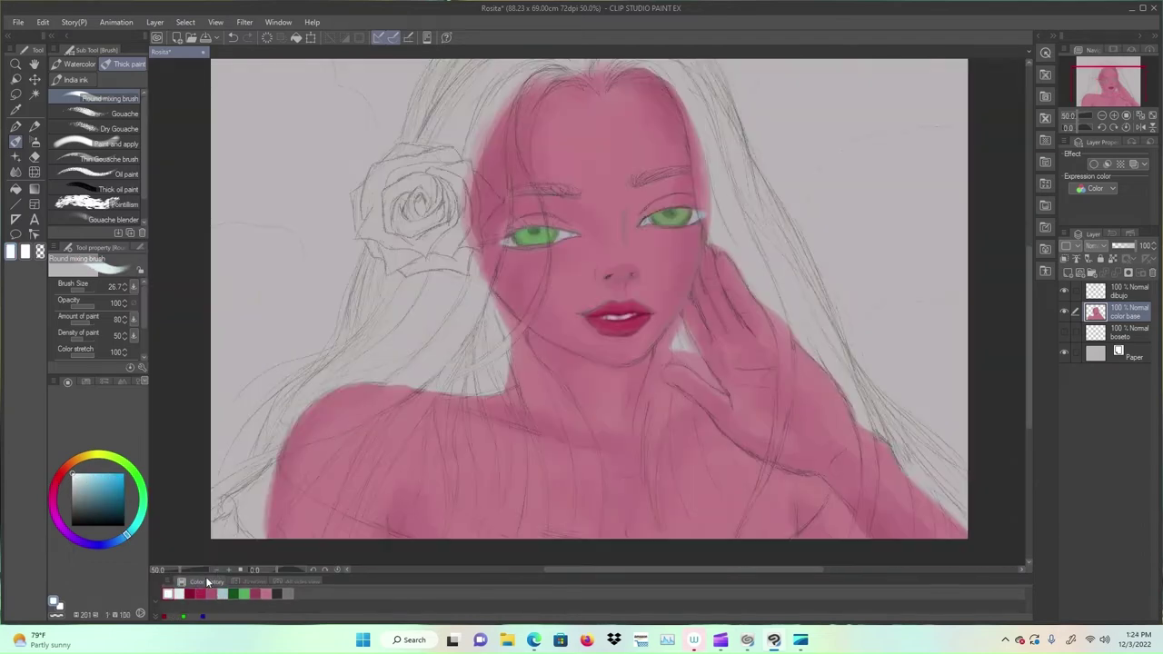
Step: Paint the eyebrow on the rose side near-black (H189 S94 V7), refining its hairs with the brush at size 20.7
{"action": "left_click", "coordinate": [117, 518]}
{"action": "left_click", "coordinate": [134, 528]}
{"action": "left_click", "coordinate": [83, 289]}
{"action": "mouse_move", "coordinate": [555, 227]}
{"action": "left_mouse_down"}
{"action": "mouse_move", "coordinate": [553, 285]}
{"action": "mouse_move", "coordinate": [528, 249]}
{"action": "mouse_move", "coordinate": [490, 278]}
{"action": "left_mouse_up"}
{"action": "left_click", "coordinate": [121, 523]}
{"action": "left_click_drag", "start_coordinate": [568, 252], "coordinate": [535, 252]}
{"action": "key", "text": "ctrl+z"}
{"action": "key", "text": "ctrl+plus"}
{"action": "key", "text": "ctrl+plus"}
{"action": "left_click", "coordinate": [79, 289]}
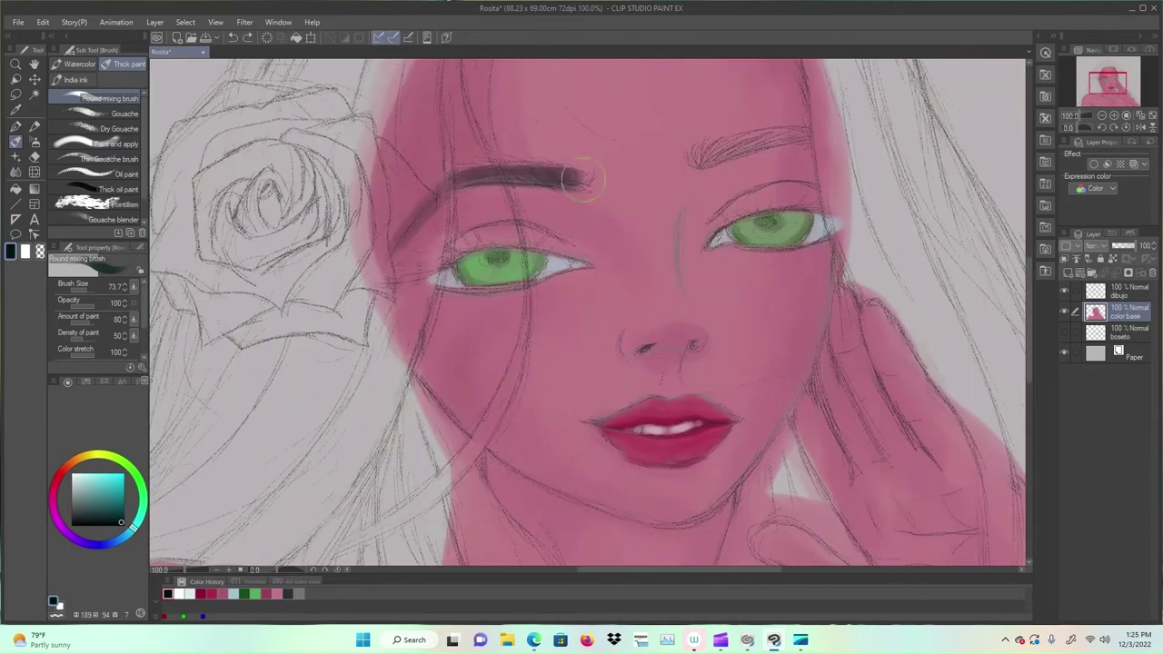
{"action": "mouse_move", "coordinate": [584, 183]}
{"action": "left_mouse_down"}
{"action": "mouse_move", "coordinate": [459, 169]}
{"action": "mouse_move", "coordinate": [405, 222]}
{"action": "left_mouse_up"}
{"action": "left_click", "coordinate": [76, 289]}
{"action": "left_click_drag", "start_coordinate": [436, 182], "coordinate": [566, 178]}
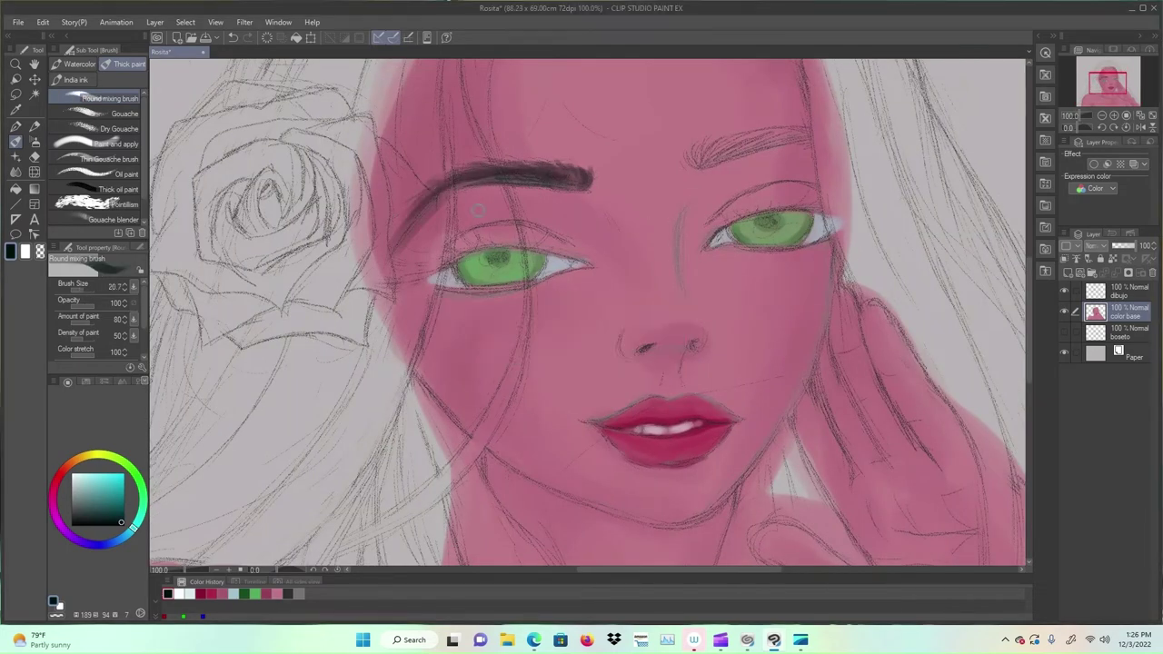
{"action": "left_click", "coordinate": [15, 172]}
Step: Paint the eyebrow on the raised-hand side in the same near-black and soften it with the Blend tool
{"action": "left_click", "coordinate": [16, 142]}
{"action": "left_click_drag", "start_coordinate": [708, 156], "coordinate": [809, 136]}
{"action": "mouse_move", "coordinate": [759, 143]}
{"action": "left_mouse_down"}
{"action": "mouse_move", "coordinate": [854, 156]}
{"action": "mouse_move", "coordinate": [832, 140]}
{"action": "left_mouse_up"}
{"action": "mouse_move", "coordinate": [704, 159]}
{"action": "left_mouse_down"}
{"action": "mouse_move", "coordinate": [761, 142]}
{"action": "mouse_move", "coordinate": [853, 149]}
{"action": "left_mouse_up"}
{"action": "left_click", "coordinate": [15, 172]}
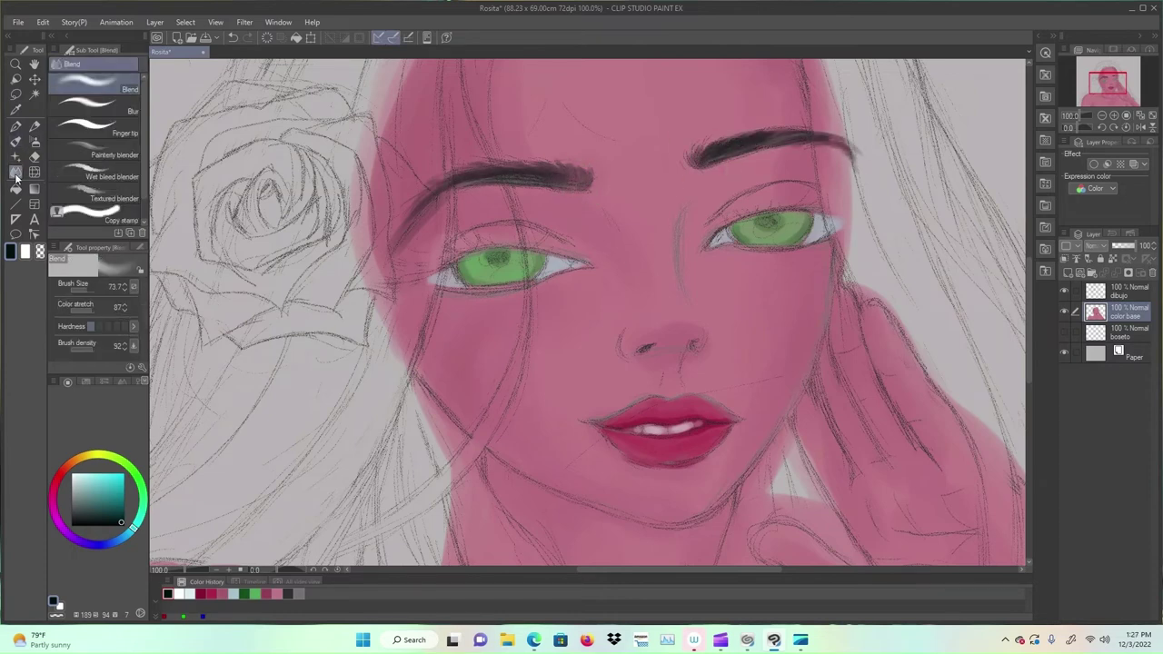
{"action": "mouse_move", "coordinate": [718, 151]}
{"action": "left_mouse_down"}
{"action": "mouse_move", "coordinate": [696, 164]}
{"action": "mouse_move", "coordinate": [792, 136]}
{"action": "left_mouse_up"}
{"action": "key", "text": "b"}
{"action": "key", "text": "Delete"}
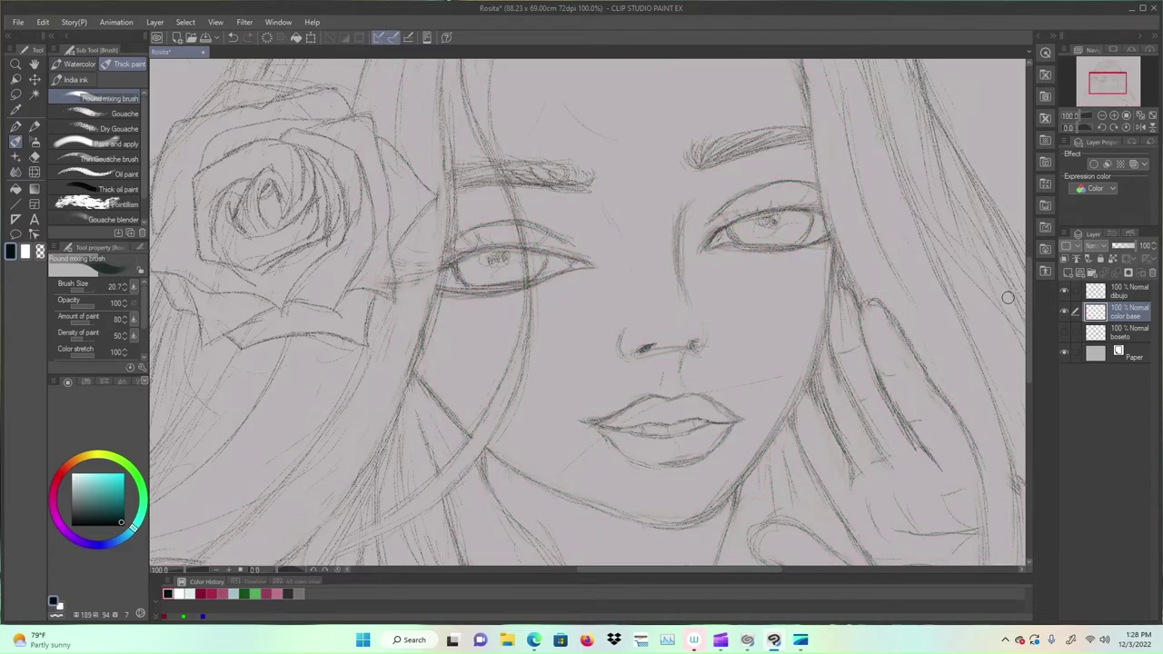
{"action": "left_click", "coordinate": [233, 38]}
{"action": "key", "text": "ctrl+minus"}
{"action": "key", "text": "ctrl+plus"}
{"action": "key", "text": "ctrl+plus"}
{"action": "key", "text": "ctrl+plus"}
Step: Extend the outer tail of the eyebrow on the raised-hand side in near-black
{"action": "key", "text": "ctrl+minus"}
{"action": "key", "text": "ctrl+minus"}
{"action": "key", "text": "ctrl+minus"}
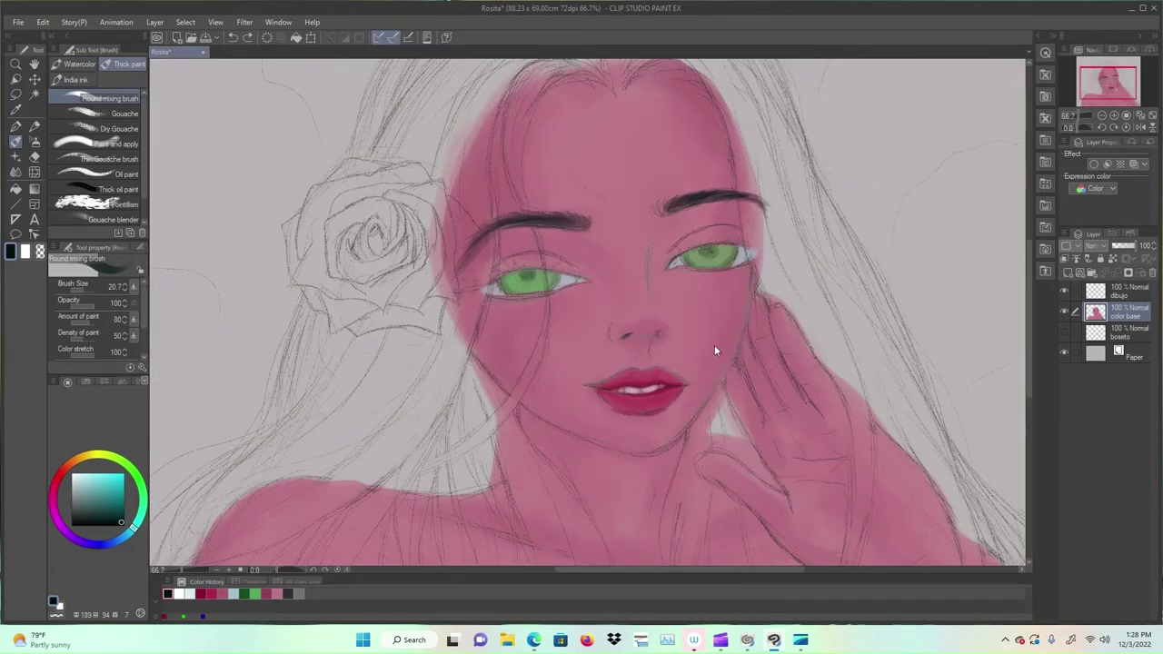
{"action": "left_click_drag", "start_coordinate": [715, 344], "coordinate": [643, 367]}
{"action": "left_click_drag", "start_coordinate": [668, 217], "coordinate": [698, 238]}
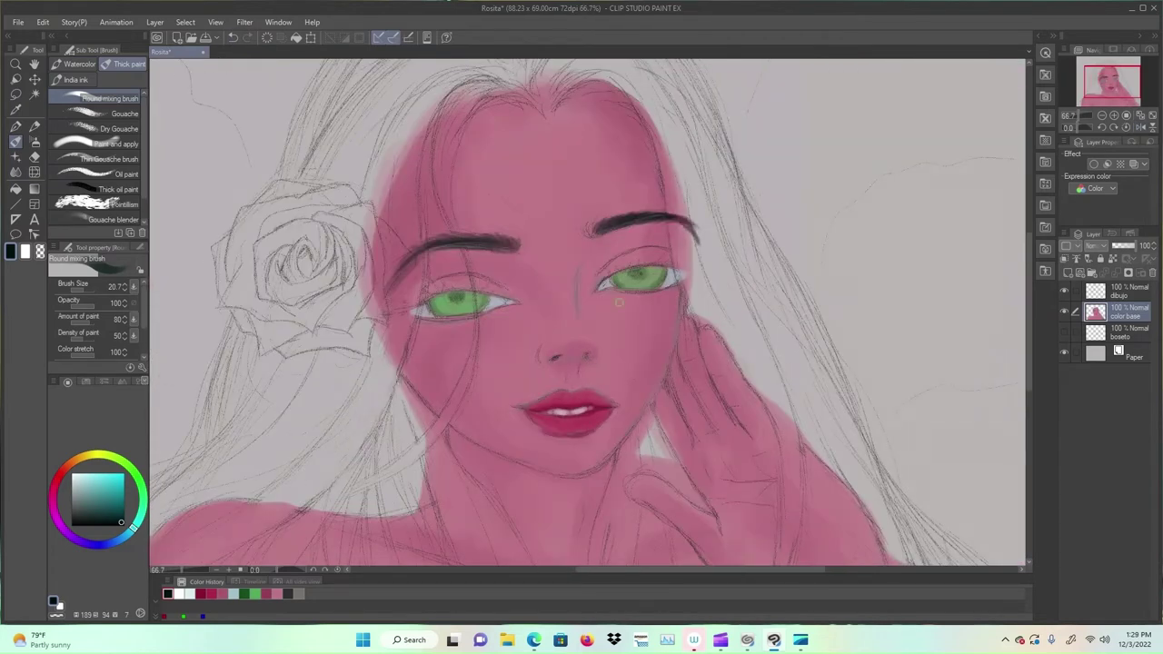
Step: Try painting upper eyelashes on both eyes with the brush at size 20.7, and undo the lash strokes
{"action": "left_click_drag", "start_coordinate": [487, 293], "coordinate": [447, 290]}
{"action": "mouse_move", "coordinate": [434, 299]}
{"action": "left_mouse_down"}
{"action": "mouse_move", "coordinate": [382, 309]}
{"action": "mouse_move", "coordinate": [405, 295]}
{"action": "left_mouse_up"}
{"action": "left_click_drag", "start_coordinate": [444, 291], "coordinate": [432, 284]}
{"action": "left_click_drag", "start_coordinate": [456, 289], "coordinate": [453, 280]}
{"action": "left_click_drag", "start_coordinate": [611, 273], "coordinate": [684, 268]}
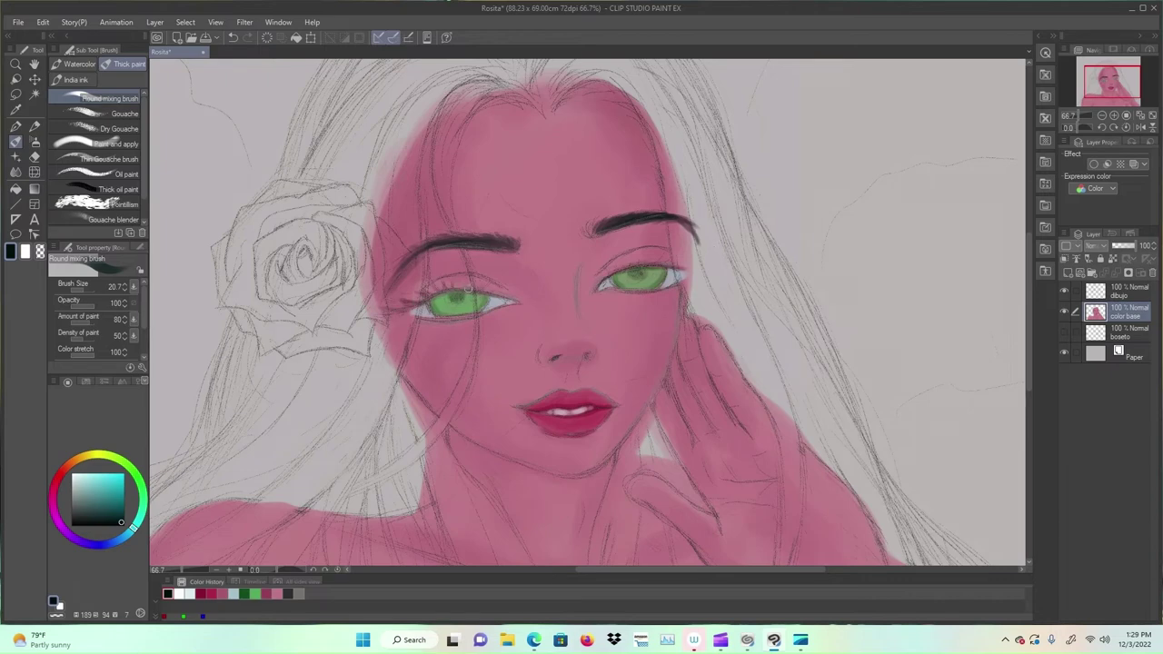
{"action": "left_click_drag", "start_coordinate": [468, 291], "coordinate": [455, 286]}
{"action": "left_click", "coordinate": [1064, 291]}
{"action": "key", "text": "ctrl+z"}
{"action": "key", "text": "ctrl+z"}
{"action": "key", "text": "ctrl+z"}
{"action": "left_click", "coordinate": [1065, 291]}
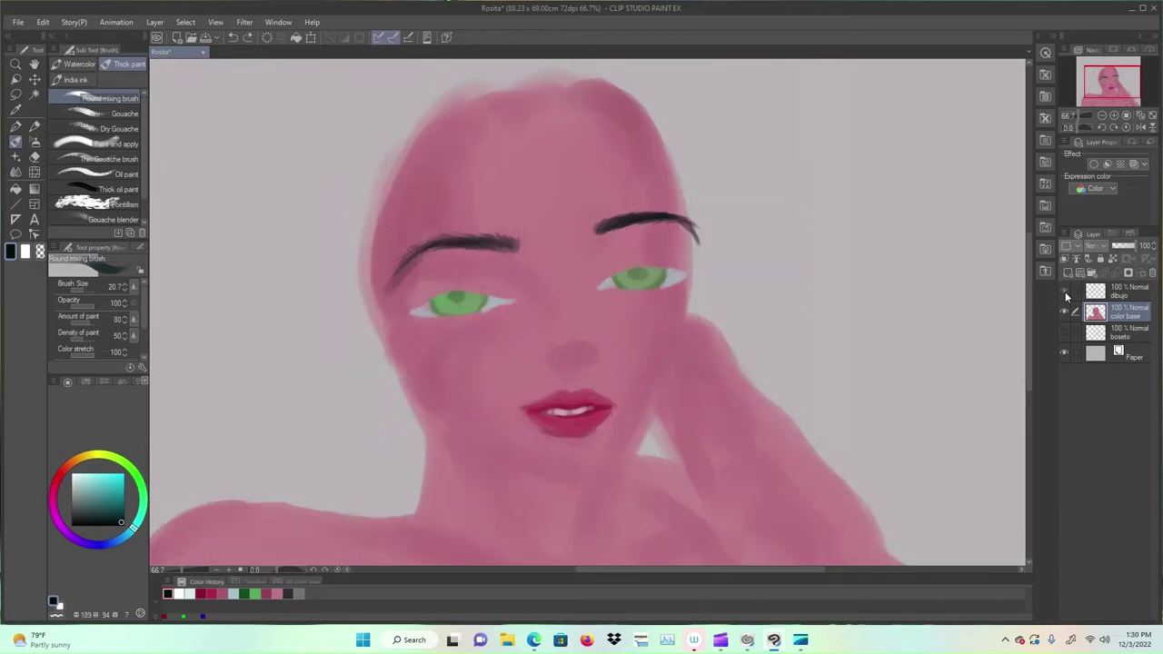
Step: Reduce the brush size to 5.8 and draw thin near-black eyelashes on the eyes
{"action": "left_click", "coordinate": [82, 289]}
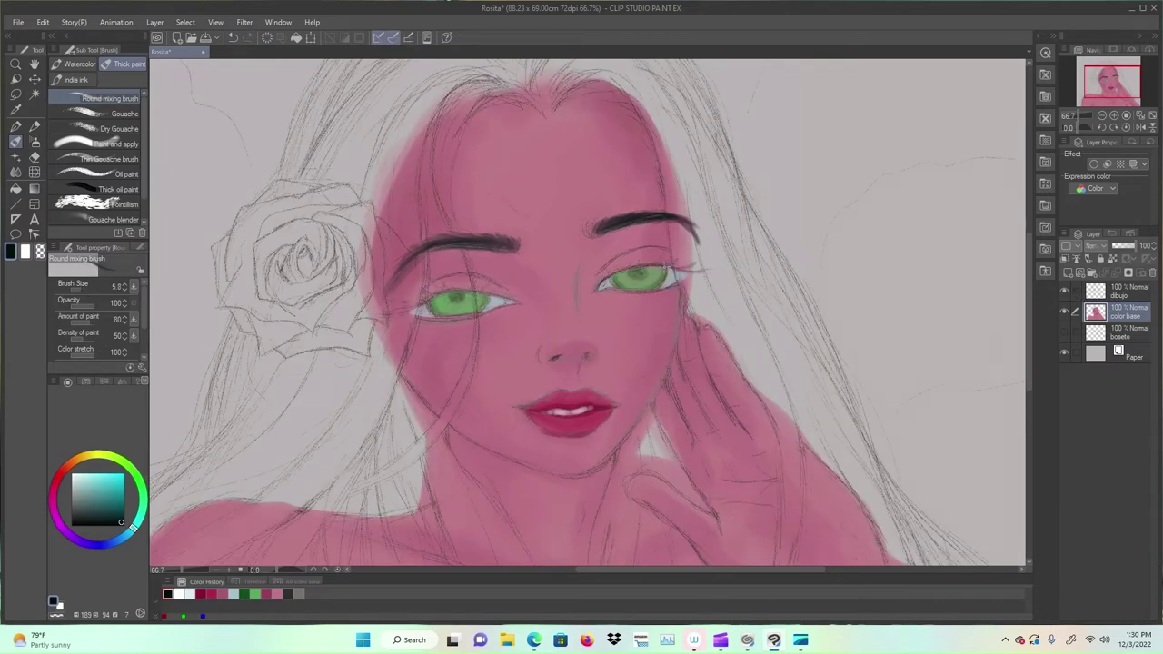
{"action": "scroll", "coordinate": [600, 364], "scroll_direction": "down", "scroll_amount": 2}
{"action": "scroll", "coordinate": [564, 355], "scroll_direction": "up", "scroll_amount": 1}
Step: Paint the off-shoulder blouse on both sides bright blue (H201 S100 V100) with the brush at size 95
{"action": "left_click", "coordinate": [178, 595]}
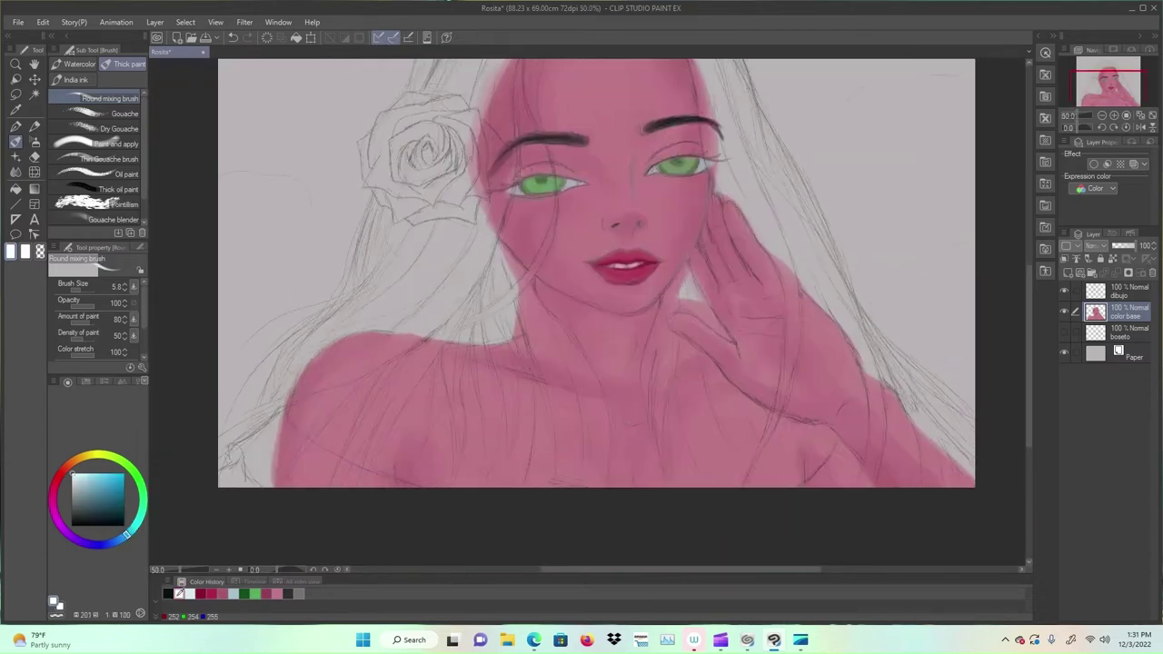
{"action": "left_click", "coordinate": [123, 474]}
{"action": "left_click", "coordinate": [87, 289]}
{"action": "mouse_move", "coordinate": [280, 418]}
{"action": "left_mouse_down"}
{"action": "mouse_move", "coordinate": [228, 459]}
{"action": "mouse_move", "coordinate": [487, 500]}
{"action": "left_mouse_up"}
{"action": "mouse_move", "coordinate": [841, 444]}
{"action": "left_mouse_down"}
{"action": "mouse_move", "coordinate": [805, 485]}
{"action": "mouse_move", "coordinate": [874, 487]}
{"action": "left_mouse_up"}
{"action": "mouse_move", "coordinate": [838, 452]}
{"action": "left_mouse_down"}
{"action": "mouse_move", "coordinate": [807, 492]}
{"action": "mouse_move", "coordinate": [827, 483]}
{"action": "left_mouse_up"}
{"action": "mouse_move", "coordinate": [278, 431]}
{"action": "left_mouse_down"}
{"action": "mouse_move", "coordinate": [247, 462]}
{"action": "mouse_move", "coordinate": [376, 492]}
{"action": "left_mouse_up"}
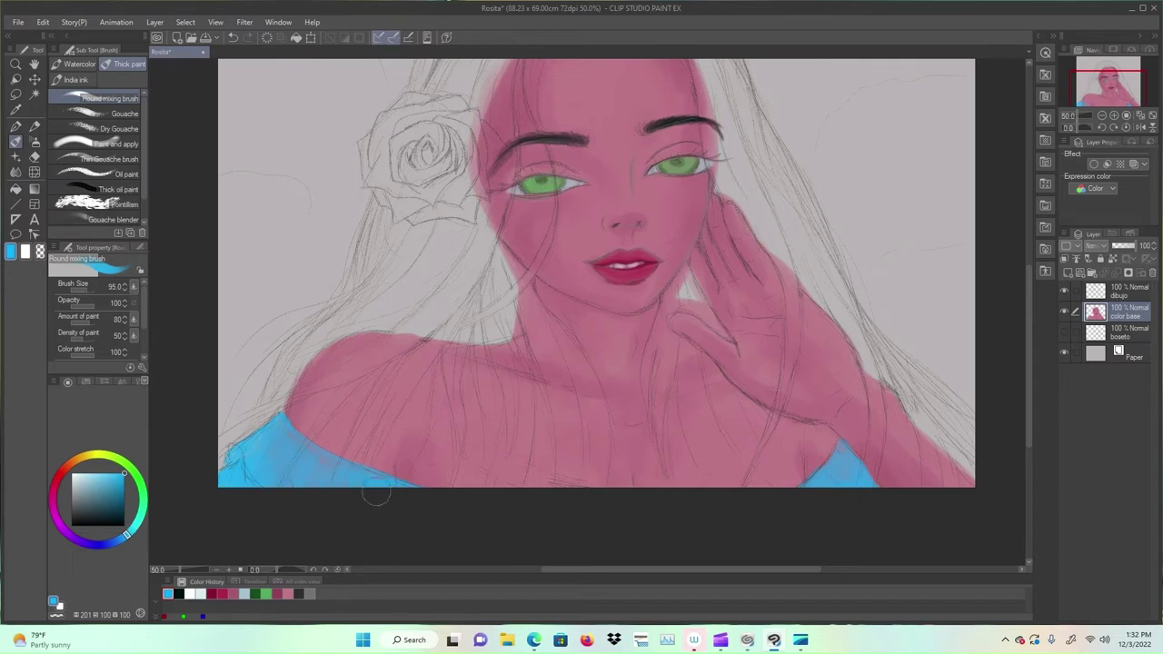
Step: Shade both parts of the blouse with a darker blue and pick a very dark teal (H195 S50 V13) for the hair
{"action": "left_click", "coordinate": [108, 491]}
{"action": "left_click_drag", "start_coordinate": [243, 451], "coordinate": [230, 481]}
{"action": "mouse_move", "coordinate": [858, 472]}
{"action": "left_mouse_down"}
{"action": "mouse_move", "coordinate": [875, 486]}
{"action": "mouse_move", "coordinate": [736, 495]}
{"action": "left_mouse_up"}
{"action": "scroll", "coordinate": [824, 493], "scroll_direction": "down", "scroll_amount": 1}
{"action": "left_click", "coordinate": [119, 519]}
{"action": "left_click", "coordinate": [130, 532]}
Step: Try painting the rose-side hair very dark teal on the color base layer, from the parting down over the shoulder
{"action": "mouse_move", "coordinate": [575, 173]}
{"action": "left_mouse_down"}
{"action": "mouse_move", "coordinate": [526, 191]}
{"action": "mouse_move", "coordinate": [510, 319]}
{"action": "mouse_move", "coordinate": [392, 398]}
{"action": "left_mouse_up"}
{"action": "left_click", "coordinate": [90, 290]}
{"action": "mouse_move", "coordinate": [557, 156]}
{"action": "left_mouse_down"}
{"action": "mouse_move", "coordinate": [472, 259]}
{"action": "mouse_move", "coordinate": [486, 317]}
{"action": "mouse_move", "coordinate": [382, 408]}
{"action": "left_mouse_up"}
{"action": "left_click_drag", "start_coordinate": [518, 209], "coordinate": [429, 351]}
{"action": "mouse_move", "coordinate": [536, 163]}
{"action": "left_mouse_down"}
{"action": "mouse_move", "coordinate": [600, 147]}
{"action": "mouse_move", "coordinate": [512, 219]}
{"action": "mouse_move", "coordinate": [462, 344]}
{"action": "left_mouse_up"}
{"action": "left_click", "coordinate": [84, 290]}
{"action": "mouse_move", "coordinate": [427, 368]}
{"action": "left_mouse_down"}
{"action": "mouse_move", "coordinate": [355, 422]}
{"action": "mouse_move", "coordinate": [342, 458]}
{"action": "left_mouse_up"}
{"action": "mouse_move", "coordinate": [554, 253]}
{"action": "left_mouse_down"}
{"action": "mouse_move", "coordinate": [547, 178]}
{"action": "mouse_move", "coordinate": [525, 181]}
{"action": "left_mouse_up"}
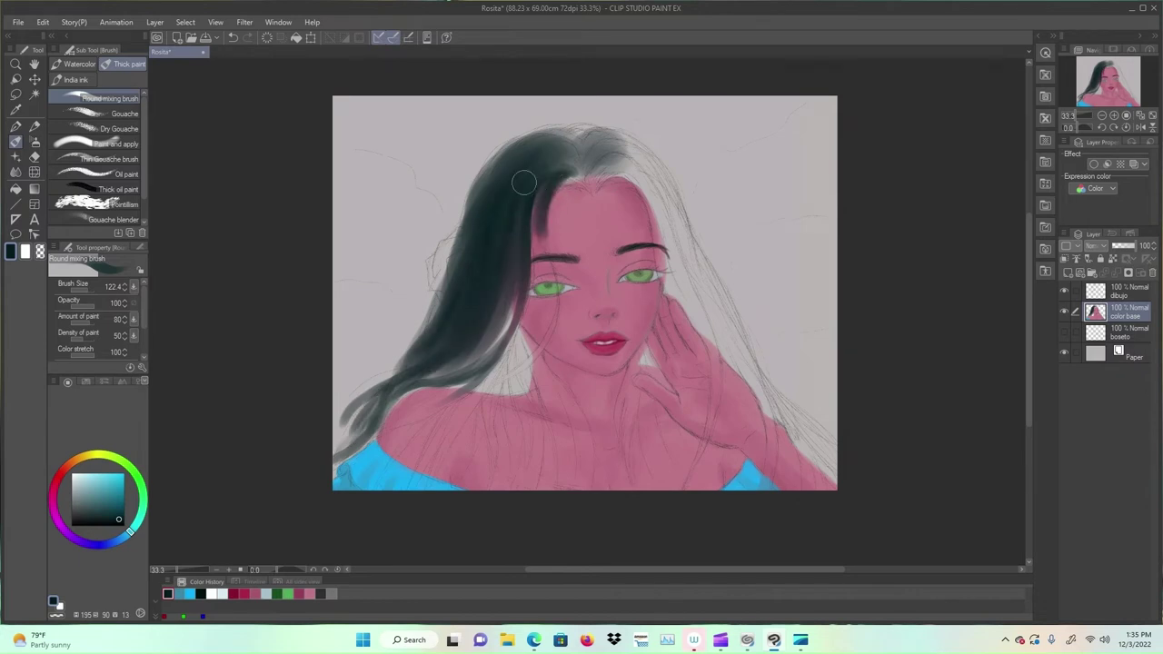
{"action": "left_click", "coordinate": [84, 289]}
{"action": "mouse_move", "coordinate": [542, 223]}
{"action": "left_mouse_down"}
{"action": "mouse_move", "coordinate": [554, 287]}
{"action": "mouse_move", "coordinate": [472, 400]}
{"action": "left_mouse_up"}
Step: Undo all the dark teal hair strokes on the color base layer
{"action": "key", "text": "ctrl+z"}
{"action": "key", "text": "ctrl+z"}
{"action": "key", "text": "ctrl+z"}
{"action": "key", "text": "ctrl+z"}
{"action": "key", "text": "ctrl+z"}
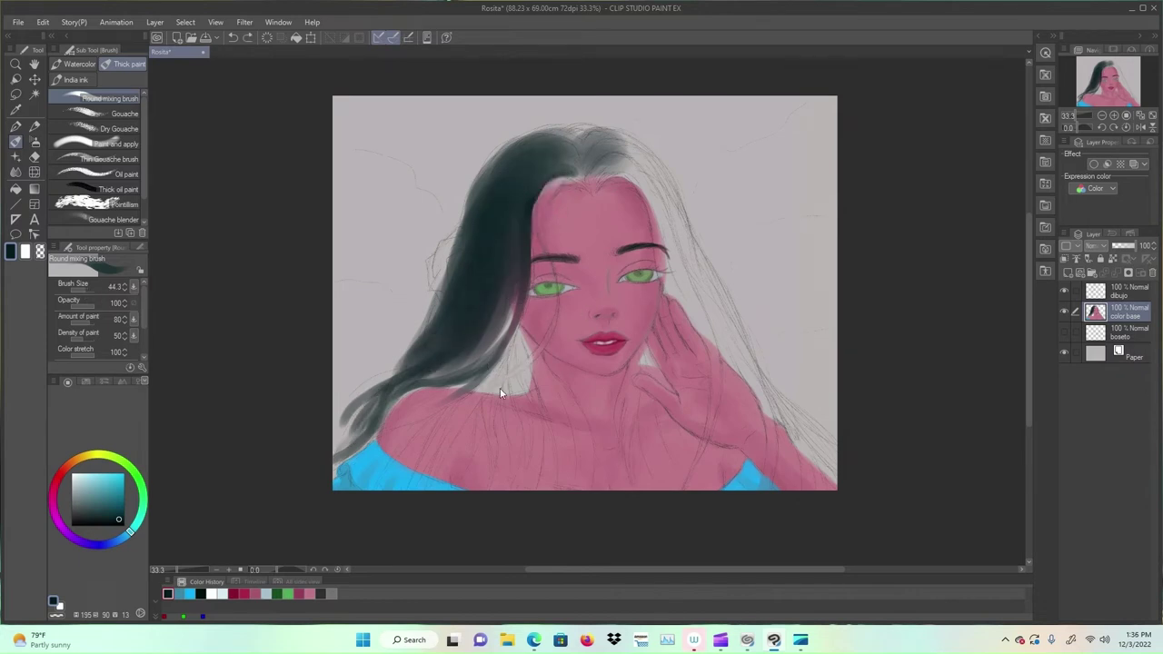
{"action": "key", "text": "ctrl+z"}
{"action": "key", "text": "ctrl+z"}
{"action": "key", "text": "ctrl+z"}
{"action": "key", "text": "ctrl+z"}
{"action": "key", "text": "ctrl+z"}
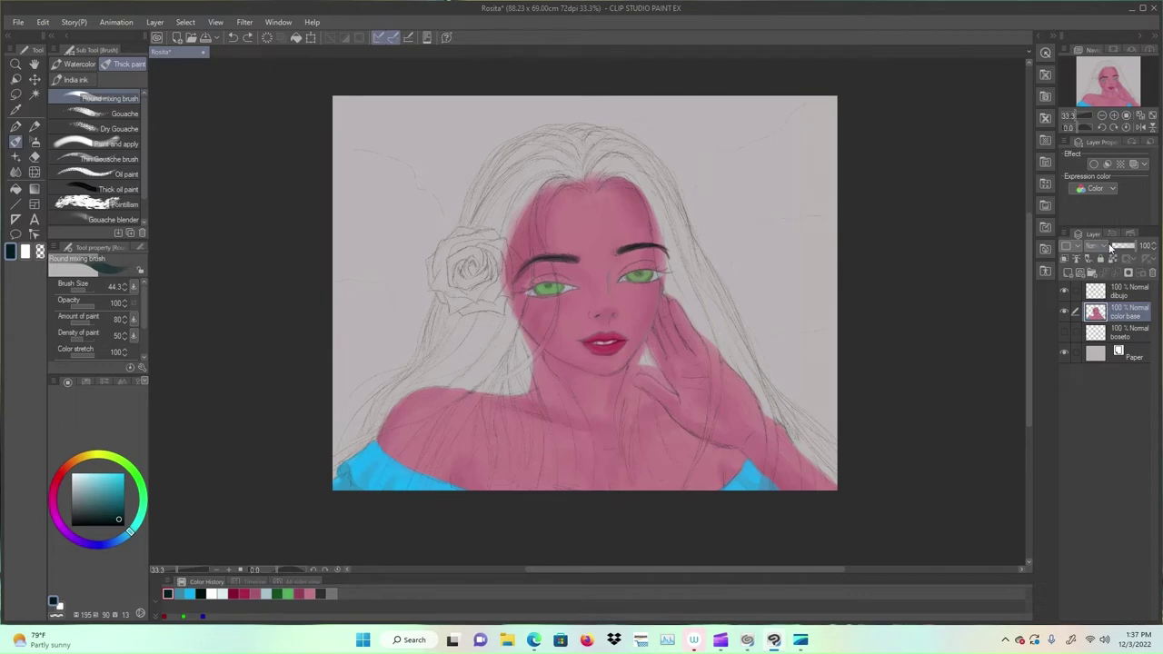
Step: Add a new layer above color base and rename it color base cabello
{"action": "left_click", "coordinate": [1071, 271]}
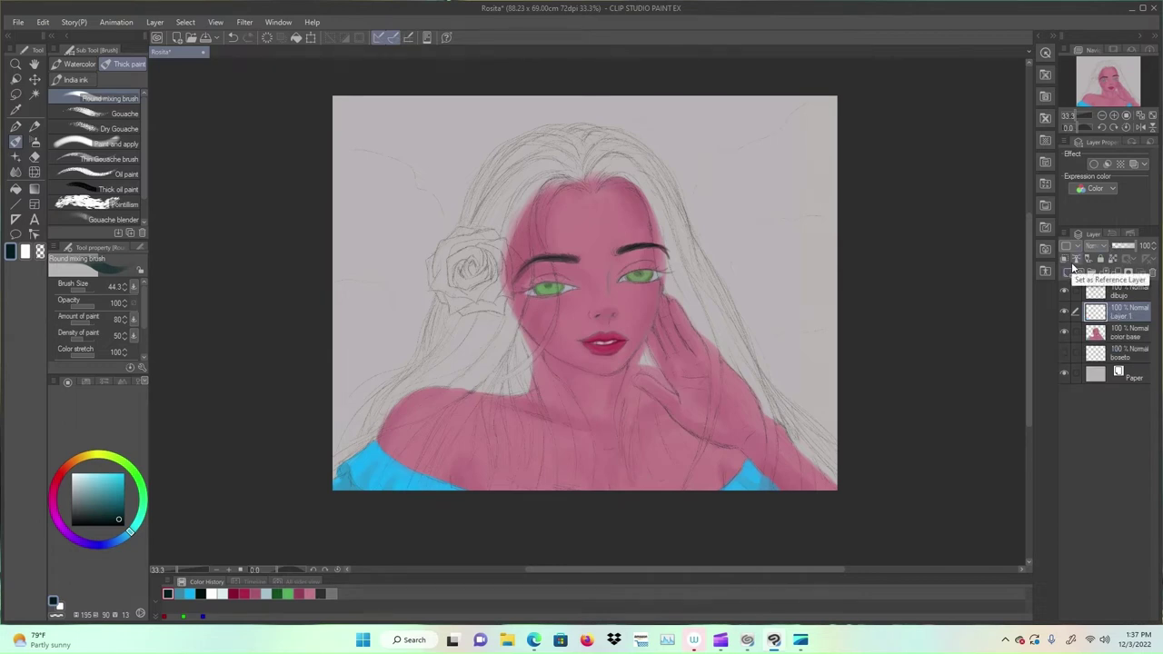
{"action": "double_click", "coordinate": [1136, 316]}
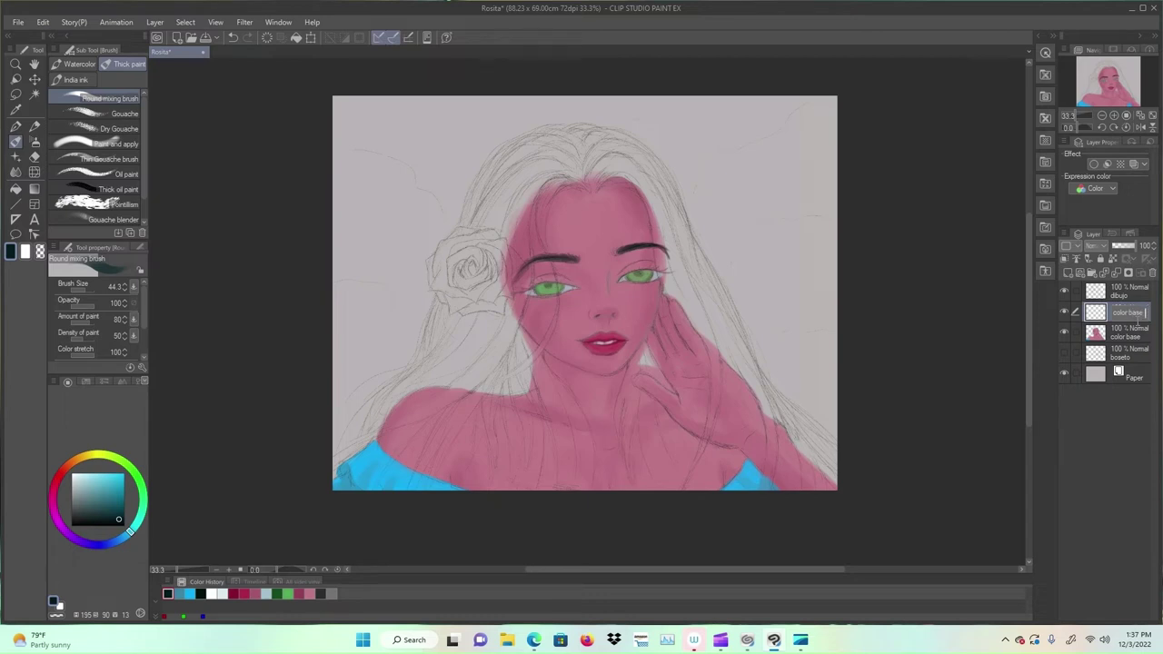
{"action": "type", "text": "bello"}
{"action": "key", "text": "Return"}
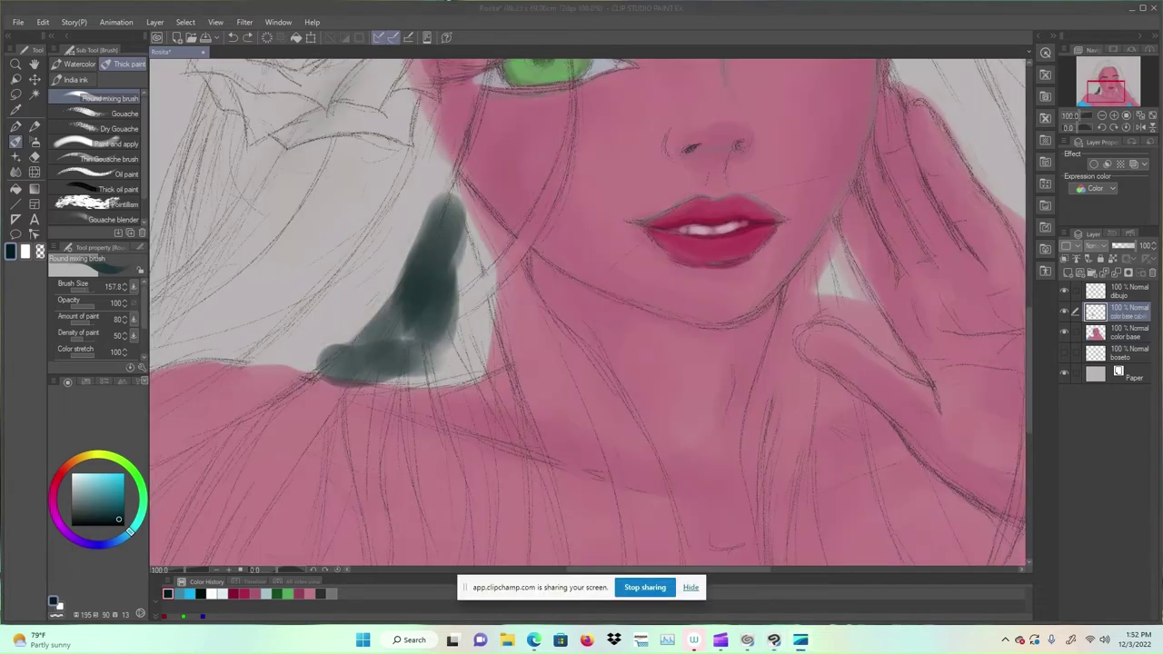
Step: Try blocking in the hair beside the neck and over the chest with the brush at size 157.8, and undo the strokes
{"action": "left_click_drag", "start_coordinate": [400, 272], "coordinate": [457, 219]}
{"action": "left_click_drag", "start_coordinate": [518, 182], "coordinate": [496, 530]}
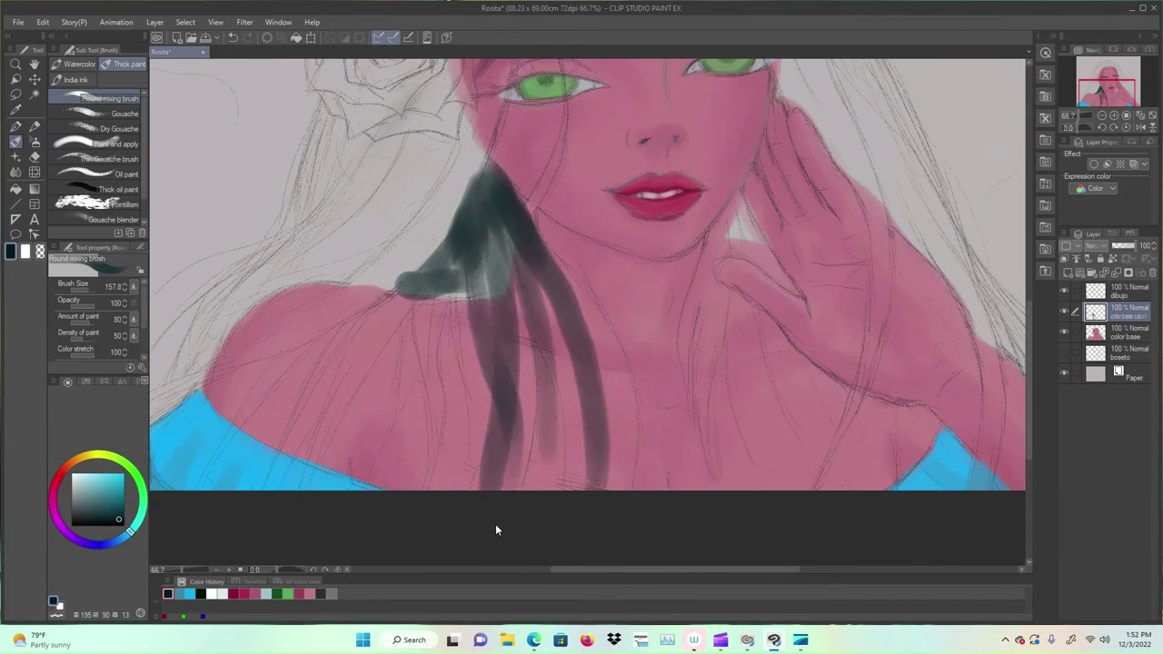
{"action": "key", "text": "ctrl+z"}
{"action": "key", "text": "ctrl+z"}
Step: Set the brush size to 57.2 and its opacity to 80, and undo another hair stroke
{"action": "left_click", "coordinate": [79, 290]}
{"action": "left_click", "coordinate": [88, 306]}
{"action": "key", "text": "ctrl+z"}
Step: Try painting thin dark hair strands from the jaw down across the neck and chest, and undo them with the remaining hair patch
{"action": "left_click_drag", "start_coordinate": [496, 185], "coordinate": [582, 487]}
{"action": "left_click_drag", "start_coordinate": [509, 205], "coordinate": [636, 446]}
{"action": "left_click_drag", "start_coordinate": [538, 238], "coordinate": [647, 487]}
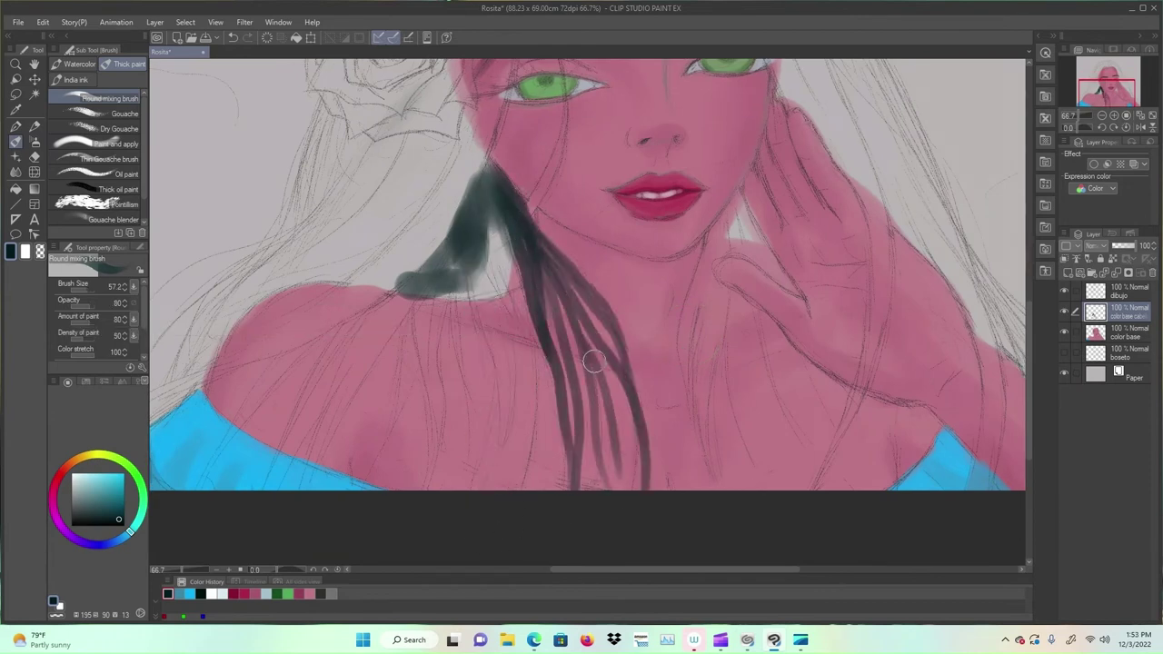
{"action": "key", "text": "ctrl+z"}
{"action": "key", "text": "ctrl+z"}
{"action": "key", "text": "ctrl+z"}
{"action": "key", "text": "ctrl+z"}
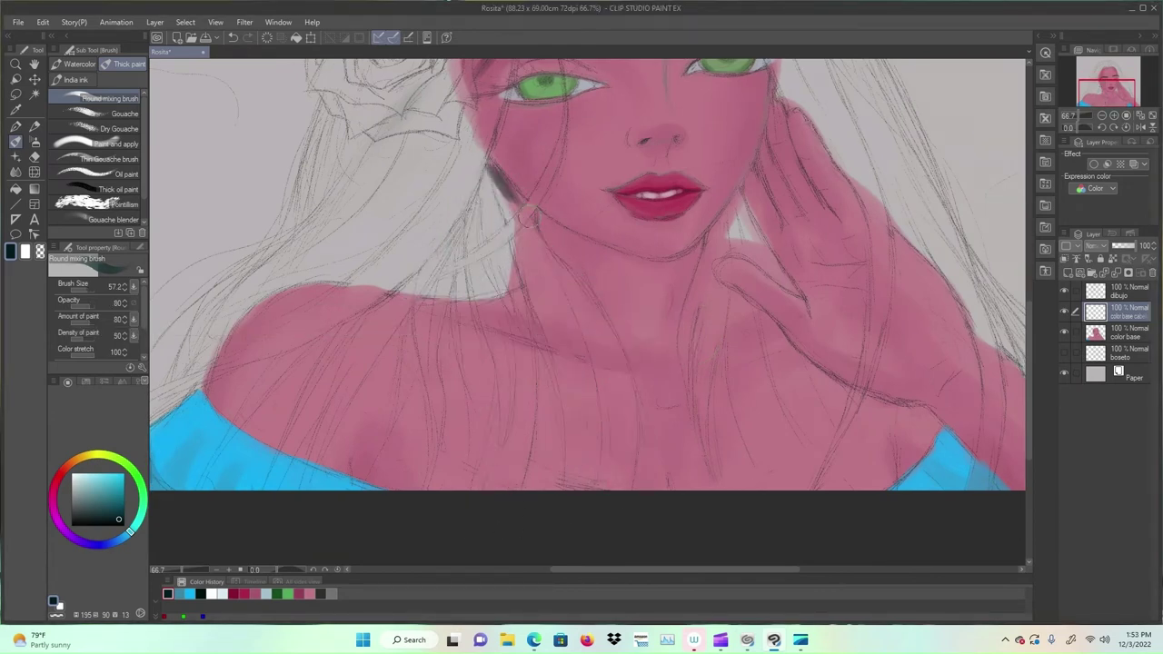
Step: Paint dark teal hair strands from the jaw beside the rose down over the shoulder and chest
{"action": "left_click_drag", "start_coordinate": [491, 177], "coordinate": [504, 267]}
{"action": "left_click_drag", "start_coordinate": [493, 178], "coordinate": [531, 240]}
{"action": "mouse_move", "coordinate": [484, 181]}
{"action": "left_mouse_down"}
{"action": "mouse_move", "coordinate": [409, 291]}
{"action": "mouse_move", "coordinate": [418, 342]}
{"action": "left_mouse_up"}
{"action": "left_click_drag", "start_coordinate": [444, 251], "coordinate": [431, 467]}
{"action": "left_click_drag", "start_coordinate": [469, 222], "coordinate": [430, 454]}
{"action": "left_click_drag", "start_coordinate": [415, 324], "coordinate": [389, 437]}
{"action": "left_click_drag", "start_coordinate": [453, 260], "coordinate": [427, 351]}
{"action": "mouse_move", "coordinate": [472, 233]}
{"action": "left_mouse_down"}
{"action": "mouse_move", "coordinate": [428, 487]}
{"action": "mouse_move", "coordinate": [466, 487]}
{"action": "left_mouse_up"}
{"action": "left_click_drag", "start_coordinate": [464, 248], "coordinate": [464, 489]}
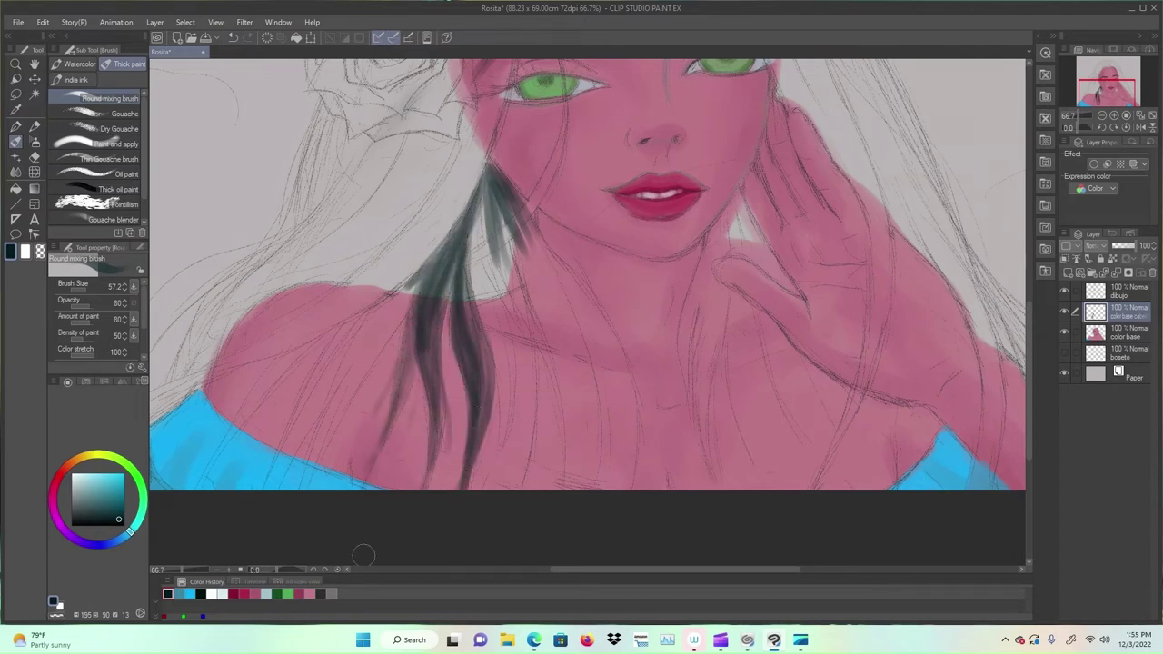
Step: Paint more dark teal hair strands fanning from beside the rose-side jaw over the shoulder, chest and blue blouse
{"action": "mouse_move", "coordinate": [455, 227]}
{"action": "left_mouse_down"}
{"action": "mouse_move", "coordinate": [336, 469]}
{"action": "mouse_move", "coordinate": [313, 482]}
{"action": "left_mouse_up"}
{"action": "left_click_drag", "start_coordinate": [427, 273], "coordinate": [227, 486]}
{"action": "left_click_drag", "start_coordinate": [399, 300], "coordinate": [182, 486]}
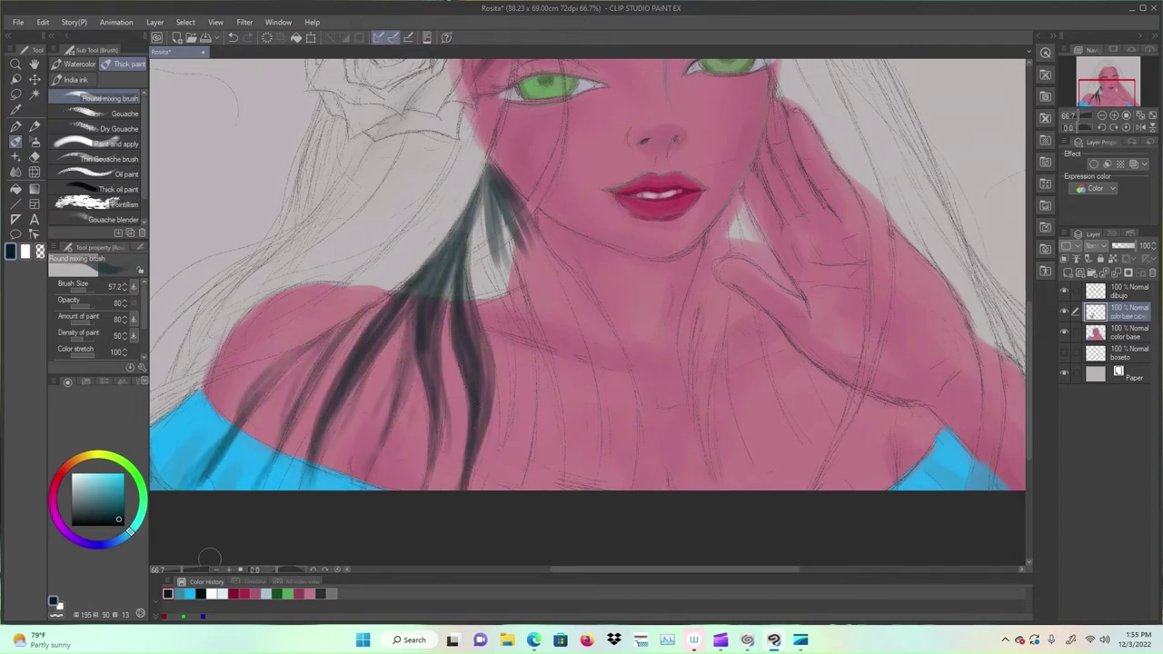
{"action": "mouse_move", "coordinate": [495, 195]}
{"action": "left_mouse_down"}
{"action": "mouse_move", "coordinate": [540, 491]}
{"action": "mouse_move", "coordinate": [554, 491]}
{"action": "left_mouse_up"}
{"action": "left_click_drag", "start_coordinate": [482, 182], "coordinate": [545, 400]}
{"action": "left_click_drag", "start_coordinate": [472, 159], "coordinate": [527, 363]}
{"action": "left_click_drag", "start_coordinate": [491, 232], "coordinate": [481, 472]}
{"action": "left_click_drag", "start_coordinate": [500, 282], "coordinate": [486, 472]}
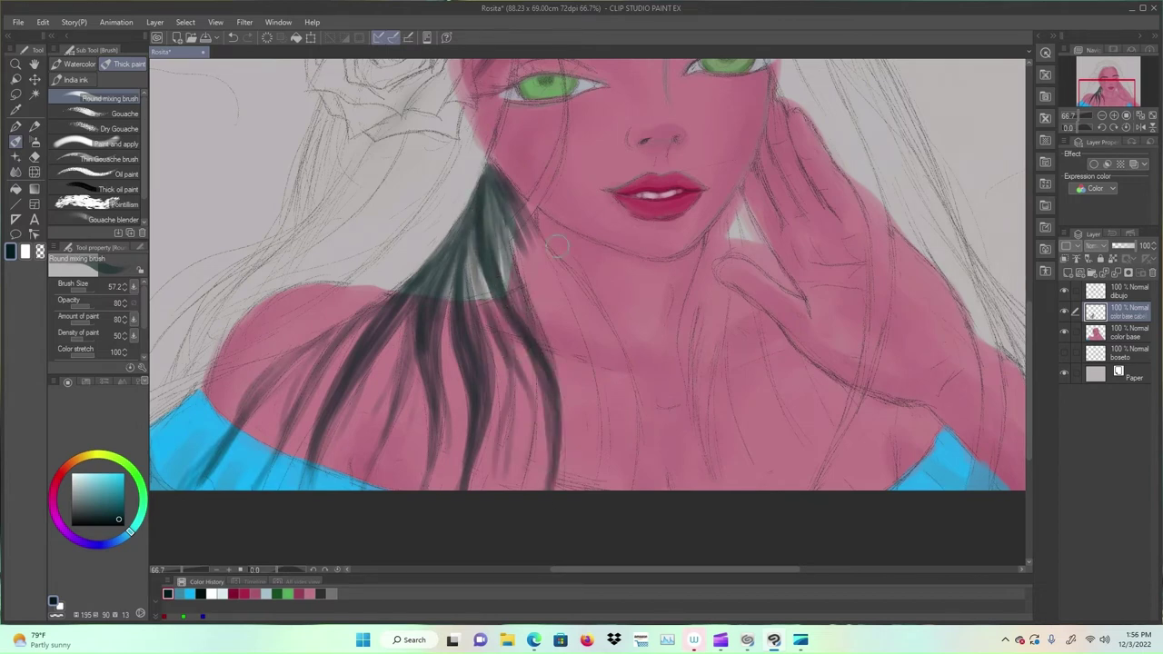
Step: Add long curved hair strands from the jaw down across the neck to the middle of the chest
{"action": "left_click_drag", "start_coordinate": [522, 202], "coordinate": [627, 489]}
{"action": "mouse_move", "coordinate": [511, 228]}
{"action": "left_mouse_down"}
{"action": "mouse_move", "coordinate": [571, 301]}
{"action": "mouse_move", "coordinate": [591, 349]}
{"action": "left_mouse_up"}
{"action": "left_click_drag", "start_coordinate": [518, 255], "coordinate": [614, 489]}
{"action": "left_click_drag", "start_coordinate": [483, 201], "coordinate": [586, 364]}
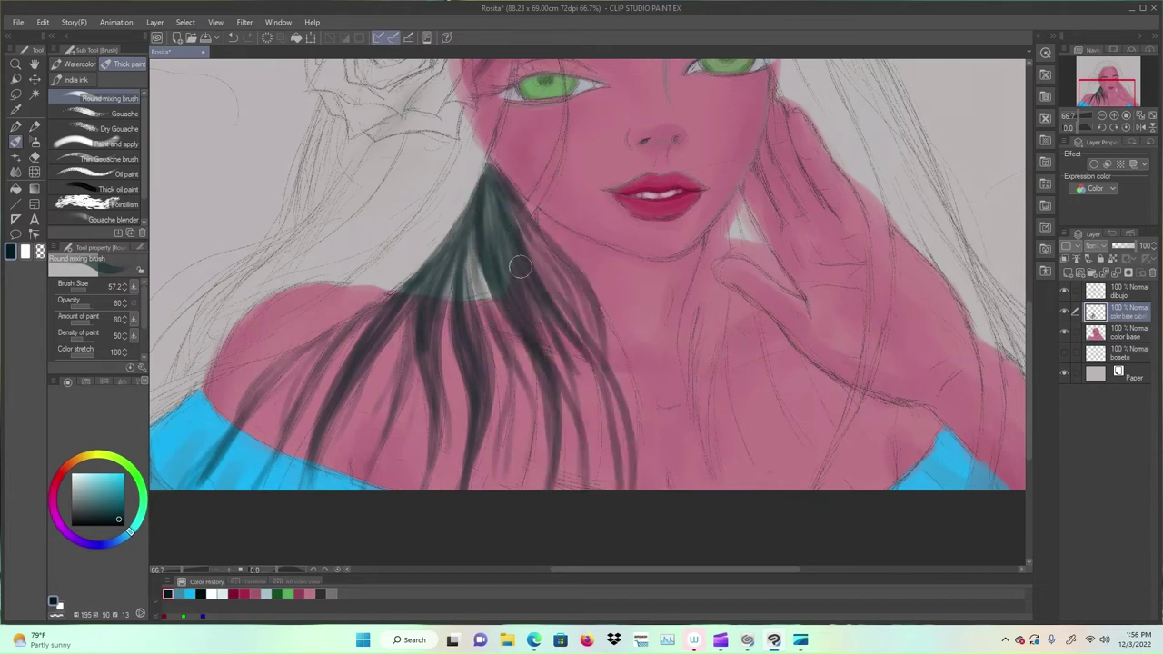
{"action": "left_click_drag", "start_coordinate": [536, 309], "coordinate": [625, 487]}
{"action": "left_click_drag", "start_coordinate": [532, 300], "coordinate": [627, 486]}
Step: Fill the hair patch beside the neck with solid dark teal and thicken the strands running from it over the chest
{"action": "mouse_move", "coordinate": [487, 182]}
{"action": "left_mouse_down"}
{"action": "mouse_move", "coordinate": [581, 397]}
{"action": "mouse_move", "coordinate": [543, 418]}
{"action": "mouse_move", "coordinate": [553, 486]}
{"action": "left_mouse_up"}
{"action": "mouse_move", "coordinate": [478, 234]}
{"action": "left_mouse_down"}
{"action": "mouse_move", "coordinate": [474, 277]}
{"action": "mouse_move", "coordinate": [535, 385]}
{"action": "mouse_move", "coordinate": [508, 252]}
{"action": "mouse_move", "coordinate": [463, 273]}
{"action": "mouse_move", "coordinate": [518, 329]}
{"action": "left_mouse_up"}
{"action": "left_click_drag", "start_coordinate": [494, 262], "coordinate": [595, 384]}
{"action": "left_click_drag", "start_coordinate": [519, 218], "coordinate": [586, 356]}
{"action": "left_click_drag", "start_coordinate": [536, 246], "coordinate": [600, 359]}
{"action": "left_click_drag", "start_coordinate": [444, 266], "coordinate": [429, 390]}
{"action": "left_click_drag", "start_coordinate": [468, 291], "coordinate": [537, 403]}
{"action": "left_click_drag", "start_coordinate": [478, 312], "coordinate": [550, 473]}
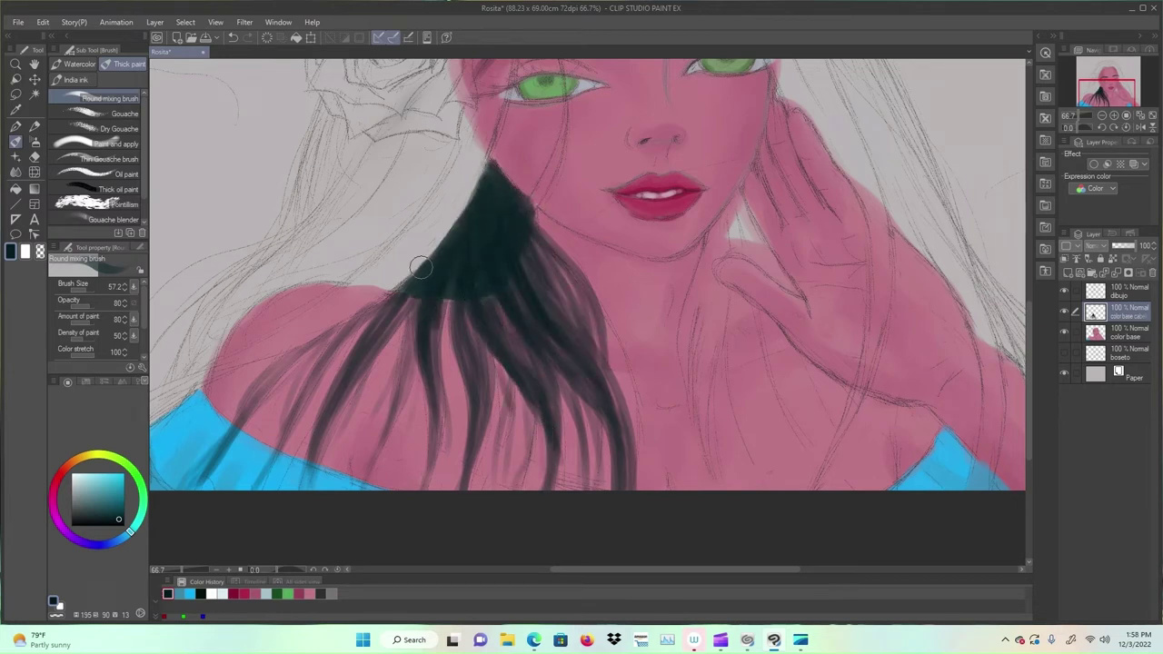
{"action": "mouse_move", "coordinate": [414, 300]}
{"action": "left_mouse_down"}
{"action": "mouse_move", "coordinate": [405, 381]}
{"action": "mouse_move", "coordinate": [318, 444]}
{"action": "left_mouse_up"}
{"action": "left_click_drag", "start_coordinate": [440, 323], "coordinate": [428, 400]}
Step: Paint the hair between the neck and the raised hand with strands over the chest, and clean up around the thumb with the Hard eraser
{"action": "left_click_drag", "start_coordinate": [754, 280], "coordinate": [779, 441]}
{"action": "mouse_move", "coordinate": [741, 397]}
{"action": "left_mouse_down"}
{"action": "mouse_move", "coordinate": [684, 262]}
{"action": "mouse_move", "coordinate": [732, 291]}
{"action": "mouse_move", "coordinate": [677, 238]}
{"action": "mouse_move", "coordinate": [664, 491]}
{"action": "mouse_move", "coordinate": [682, 324]}
{"action": "mouse_move", "coordinate": [718, 336]}
{"action": "mouse_move", "coordinate": [691, 363]}
{"action": "mouse_move", "coordinate": [688, 352]}
{"action": "mouse_move", "coordinate": [763, 322]}
{"action": "mouse_move", "coordinate": [727, 400]}
{"action": "mouse_move", "coordinate": [813, 509]}
{"action": "mouse_move", "coordinate": [765, 543]}
{"action": "left_mouse_up"}
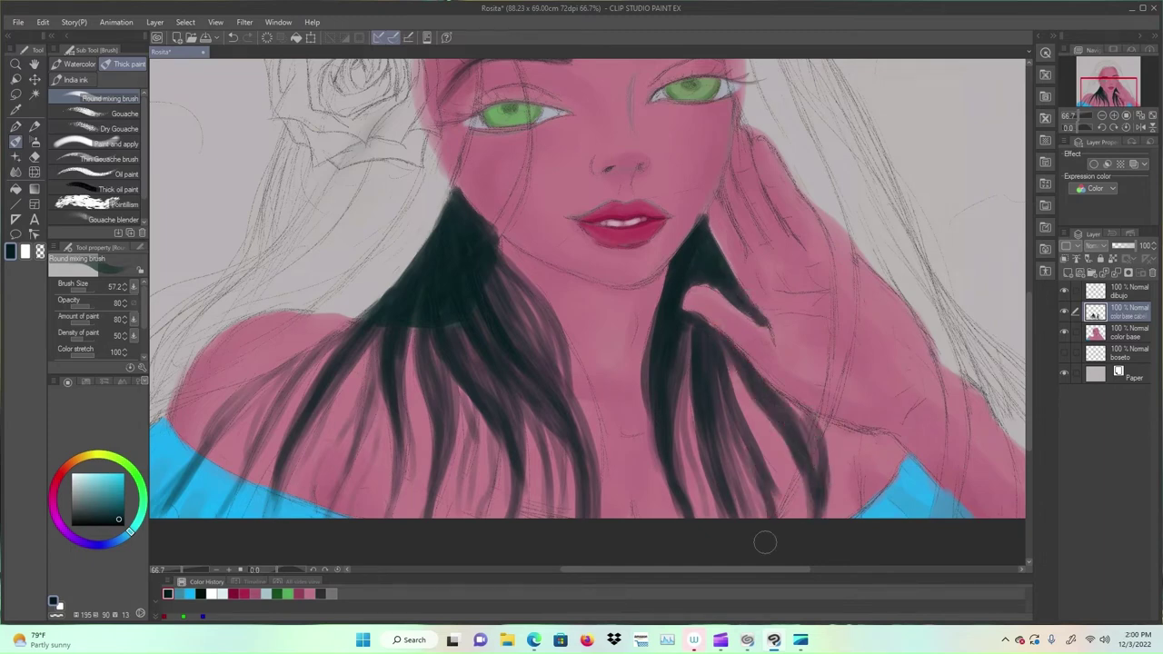
{"action": "key", "text": "ctrl+minus"}
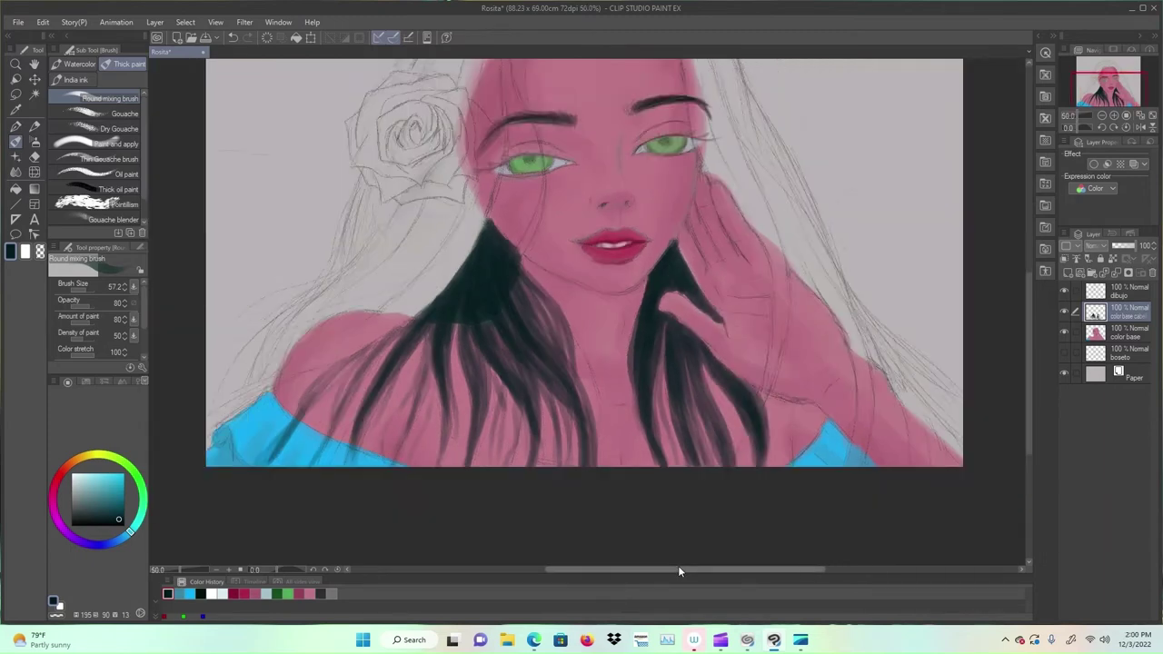
{"action": "left_click_drag", "start_coordinate": [597, 307], "coordinate": [686, 409]}
{"action": "key", "text": "e"}
{"action": "key", "text": "["}
{"action": "key", "text": "["}
{"action": "key", "text": "["}
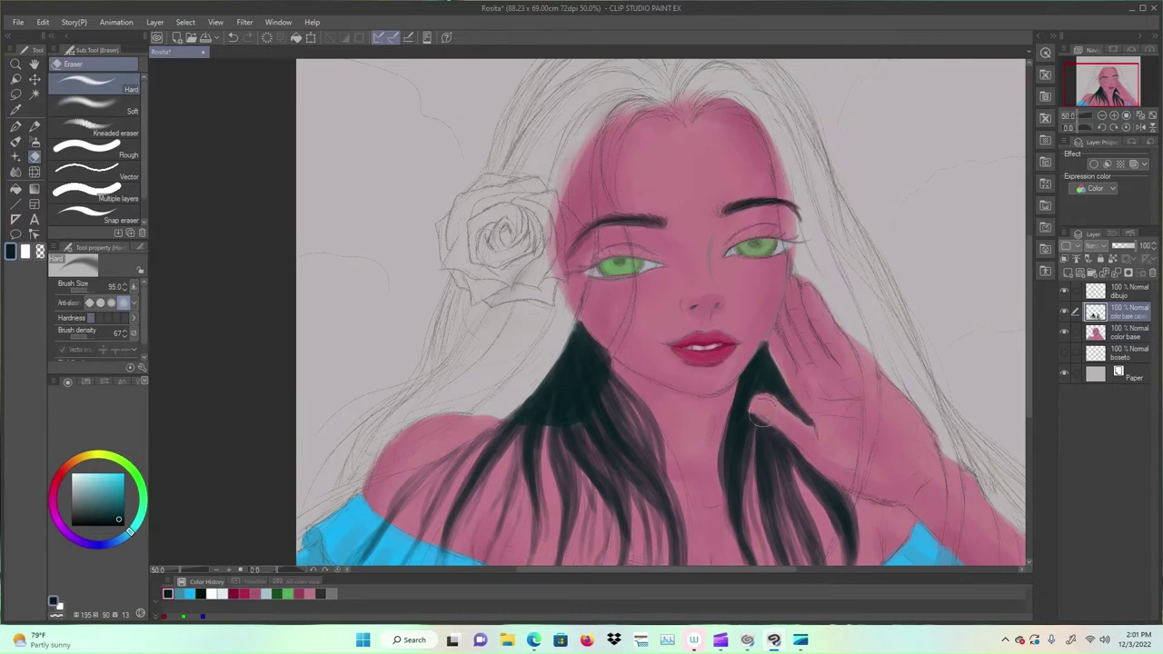
Step: Paint the loose strand falling over the forehead and cheek, and the hair framing the rose-side of the face down to the shoulder
{"action": "key", "text": "b"}
{"action": "left_click_drag", "start_coordinate": [647, 102], "coordinate": [607, 368]}
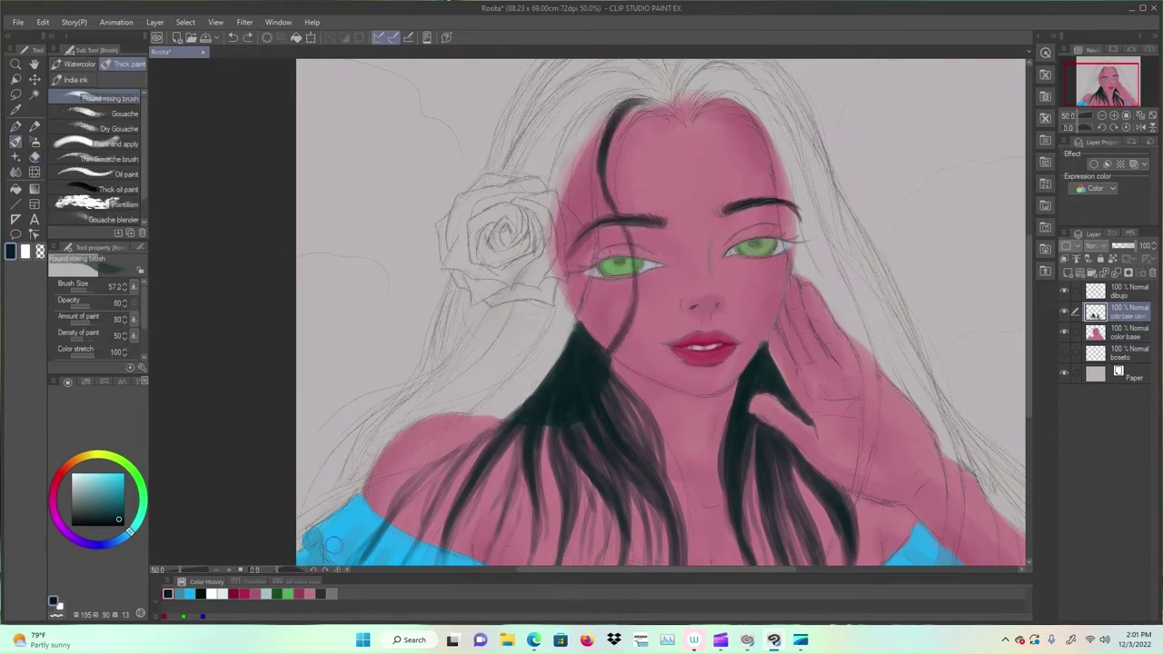
{"action": "mouse_move", "coordinate": [607, 187]}
{"action": "left_mouse_down"}
{"action": "mouse_move", "coordinate": [634, 107]}
{"action": "mouse_move", "coordinate": [589, 141]}
{"action": "mouse_move", "coordinate": [522, 396]}
{"action": "left_mouse_up"}
{"action": "mouse_move", "coordinate": [643, 97]}
{"action": "left_mouse_down"}
{"action": "mouse_move", "coordinate": [568, 205]}
{"action": "mouse_move", "coordinate": [493, 418]}
{"action": "left_mouse_up"}
{"action": "mouse_move", "coordinate": [607, 118]}
{"action": "left_mouse_down"}
{"action": "mouse_move", "coordinate": [509, 405]}
{"action": "mouse_move", "coordinate": [556, 350]}
{"action": "mouse_move", "coordinate": [491, 431]}
{"action": "left_mouse_up"}
{"action": "left_click_drag", "start_coordinate": [559, 300], "coordinate": [450, 434]}
{"action": "left_click_drag", "start_coordinate": [571, 177], "coordinate": [525, 356]}
{"action": "left_click_drag", "start_coordinate": [662, 93], "coordinate": [559, 240]}
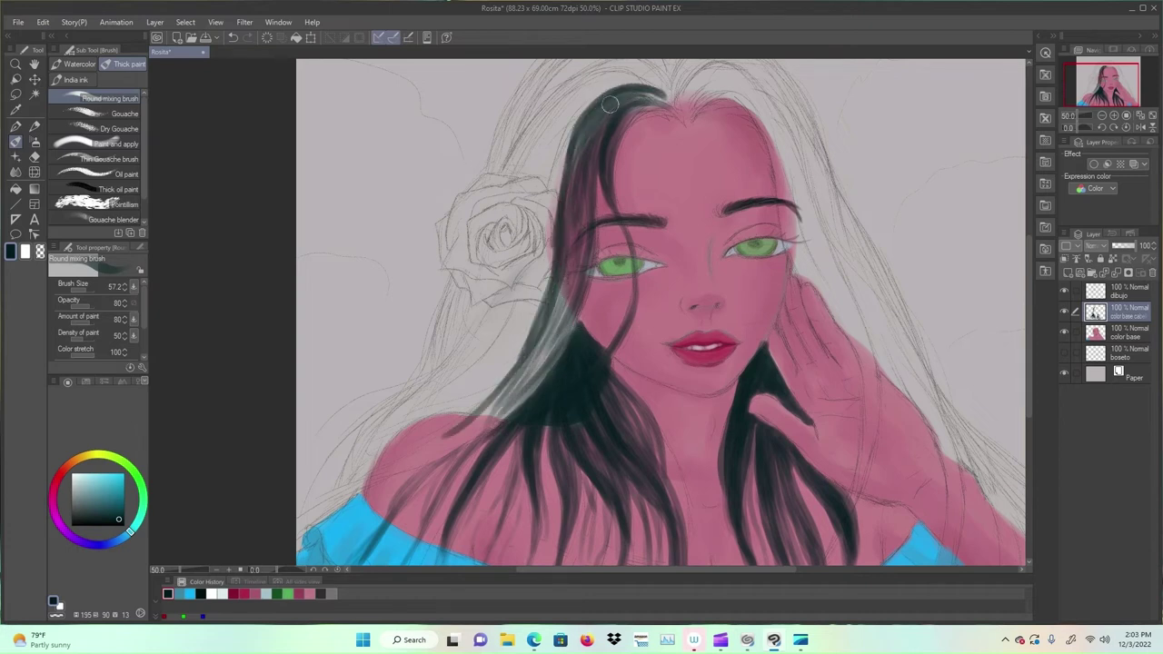
Step: Paint a long lock from the hairline over the shoulder to the blouse, and fill the gap beside the neck
{"action": "left_click_drag", "start_coordinate": [615, 101], "coordinate": [301, 527]}
{"action": "left_click_drag", "start_coordinate": [502, 397], "coordinate": [304, 531]}
{"action": "left_click_drag", "start_coordinate": [570, 285], "coordinate": [447, 440]}
{"action": "left_click_drag", "start_coordinate": [546, 355], "coordinate": [476, 431]}
{"action": "left_click_drag", "start_coordinate": [563, 292], "coordinate": [477, 421]}
Step: Paint the hair lock from the parting down the hand side of the face, across the hand and onto the chest, redoing one stroke
{"action": "left_click_drag", "start_coordinate": [696, 97], "coordinate": [827, 327]}
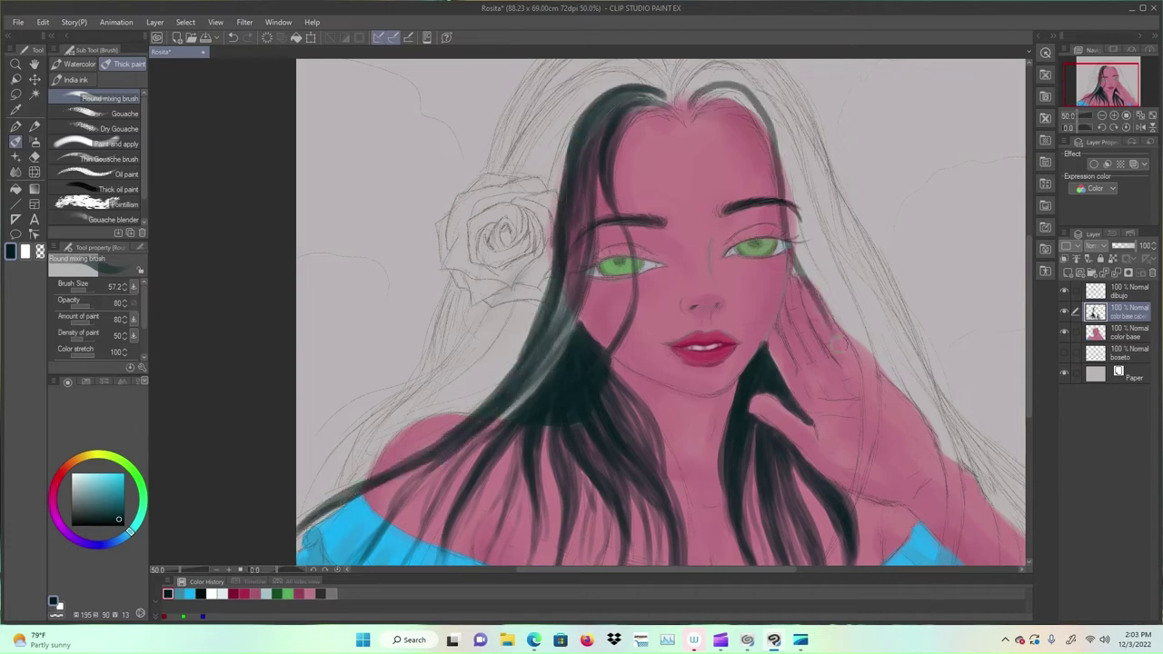
{"action": "left_click_drag", "start_coordinate": [787, 169], "coordinate": [809, 271]}
{"action": "left_click_drag", "start_coordinate": [790, 207], "coordinate": [831, 560]}
{"action": "mouse_move", "coordinate": [860, 363]}
{"action": "left_mouse_down"}
{"action": "mouse_move", "coordinate": [865, 420]}
{"action": "mouse_move", "coordinate": [833, 551]}
{"action": "left_mouse_up"}
{"action": "key", "text": "ctrl+z"}
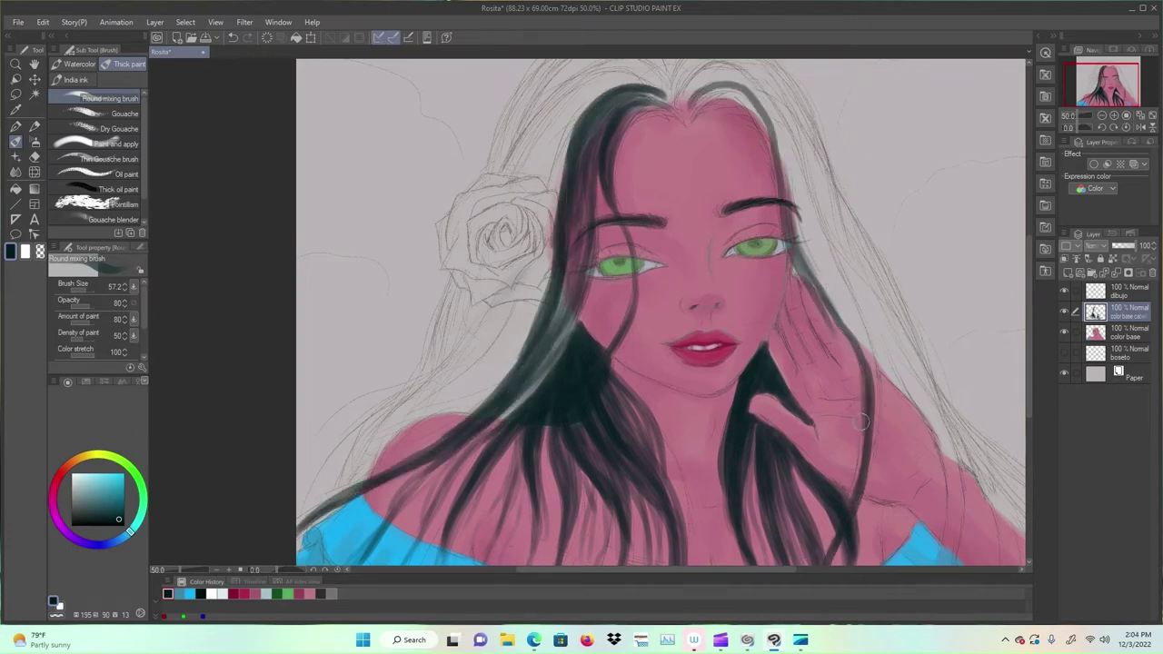
{"action": "left_click_drag", "start_coordinate": [865, 411], "coordinate": [827, 559]}
{"action": "mouse_move", "coordinate": [796, 211]}
{"action": "left_mouse_down"}
{"action": "mouse_move", "coordinate": [868, 371]}
{"action": "mouse_move", "coordinate": [853, 520]}
{"action": "left_mouse_up"}
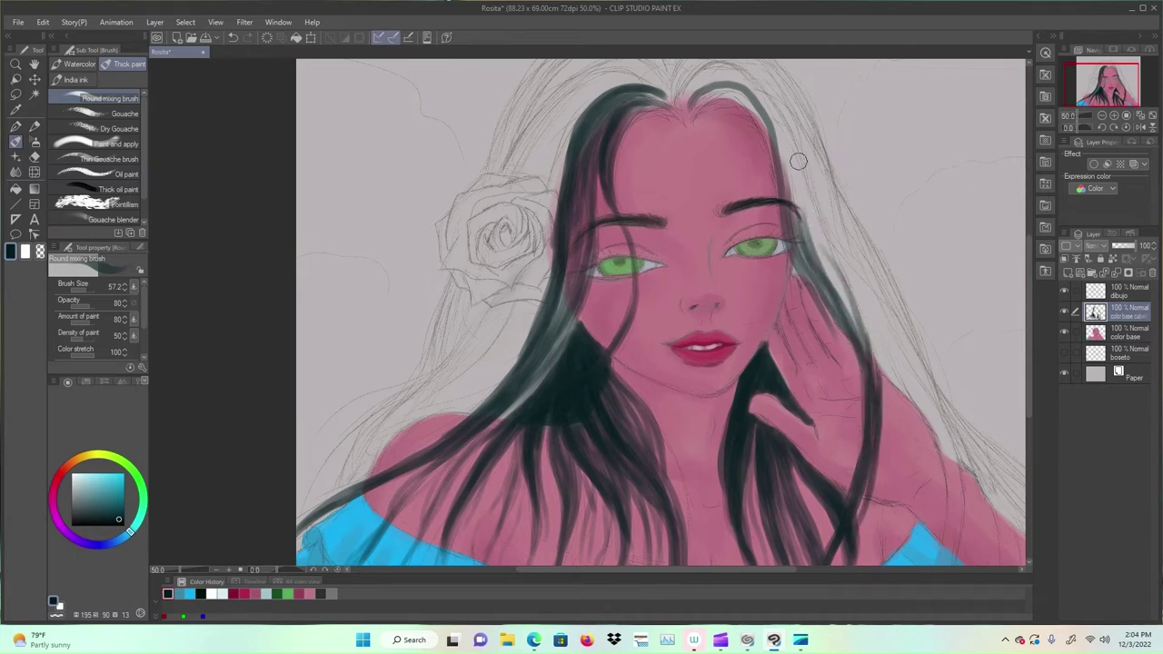
Step: Enlarge the brush to 157.8 and block in the hair mass from the crown down past the rose to the shoulder
{"action": "key", "text": "ctrl+minus"}
{"action": "left_click_drag", "start_coordinate": [701, 165], "coordinate": [728, 260]}
{"action": "mouse_move", "coordinate": [665, 170]}
{"action": "left_mouse_down"}
{"action": "mouse_move", "coordinate": [721, 227]}
{"action": "mouse_move", "coordinate": [712, 207]}
{"action": "left_mouse_up"}
{"action": "mouse_move", "coordinate": [647, 171]}
{"action": "left_mouse_down"}
{"action": "mouse_move", "coordinate": [683, 136]}
{"action": "mouse_move", "coordinate": [627, 122]}
{"action": "left_mouse_up"}
{"action": "mouse_move", "coordinate": [651, 138]}
{"action": "left_mouse_down"}
{"action": "mouse_move", "coordinate": [607, 122]}
{"action": "mouse_move", "coordinate": [436, 416]}
{"action": "left_mouse_up"}
{"action": "key", "text": "bracketright"}
{"action": "key", "text": "ctrl+z"}
{"action": "left_click_drag", "start_coordinate": [557, 280], "coordinate": [427, 424]}
{"action": "mouse_move", "coordinate": [620, 157]}
{"action": "left_mouse_down"}
{"action": "mouse_move", "coordinate": [568, 180]}
{"action": "mouse_move", "coordinate": [509, 344]}
{"action": "left_mouse_up"}
{"action": "mouse_move", "coordinate": [624, 145]}
{"action": "left_mouse_down"}
{"action": "mouse_move", "coordinate": [526, 345]}
{"action": "mouse_move", "coordinate": [520, 264]}
{"action": "left_mouse_up"}
{"action": "mouse_move", "coordinate": [627, 145]}
{"action": "left_mouse_down"}
{"action": "mouse_move", "coordinate": [536, 199]}
{"action": "mouse_move", "coordinate": [410, 425]}
{"action": "left_mouse_up"}
{"action": "left_click_drag", "start_coordinate": [504, 300], "coordinate": [409, 427]}
Step: Block in the hair over the top of the head and down the raised-arm side, filling remaining gaps near the rose
{"action": "left_click_drag", "start_coordinate": [632, 146], "coordinate": [550, 177]}
{"action": "mouse_move", "coordinate": [647, 127]}
{"action": "left_mouse_down"}
{"action": "mouse_move", "coordinate": [572, 145]}
{"action": "mouse_move", "coordinate": [705, 150]}
{"action": "left_mouse_up"}
{"action": "mouse_move", "coordinate": [663, 136]}
{"action": "left_mouse_down"}
{"action": "mouse_move", "coordinate": [759, 318]}
{"action": "mouse_move", "coordinate": [781, 337]}
{"action": "left_mouse_up"}
{"action": "left_click_drag", "start_coordinate": [727, 210], "coordinate": [854, 463]}
{"action": "mouse_move", "coordinate": [782, 300]}
{"action": "left_mouse_down"}
{"action": "mouse_move", "coordinate": [882, 481]}
{"action": "mouse_move", "coordinate": [786, 291]}
{"action": "mouse_move", "coordinate": [900, 463]}
{"action": "left_mouse_up"}
{"action": "left_click_drag", "start_coordinate": [754, 256], "coordinate": [714, 193]}
{"action": "mouse_move", "coordinate": [663, 132]}
{"action": "left_mouse_down"}
{"action": "mouse_move", "coordinate": [545, 190]}
{"action": "mouse_move", "coordinate": [656, 123]}
{"action": "mouse_move", "coordinate": [839, 421]}
{"action": "left_mouse_up"}
{"action": "mouse_move", "coordinate": [573, 259]}
{"action": "left_mouse_down"}
{"action": "mouse_move", "coordinate": [554, 359]}
{"action": "mouse_move", "coordinate": [596, 226]}
{"action": "mouse_move", "coordinate": [571, 332]}
{"action": "left_mouse_up"}
{"action": "left_click_drag", "start_coordinate": [609, 182], "coordinate": [436, 418]}
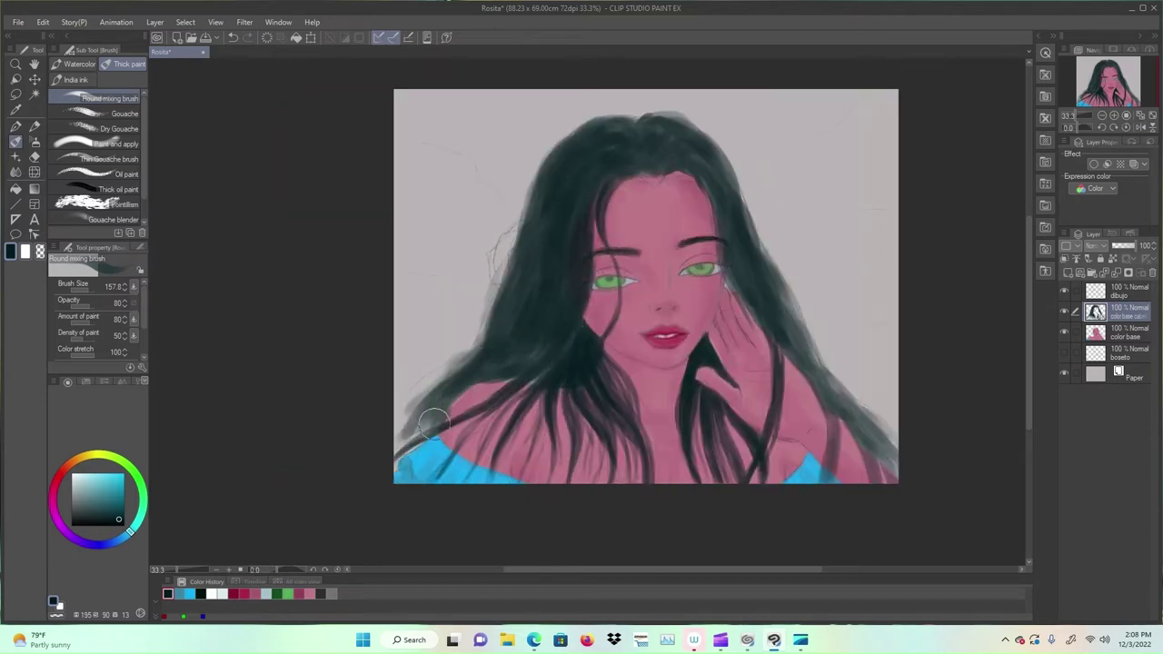
Step: Thicken the hair strands over both shoulders and the chest, and save the file
{"action": "left_click_drag", "start_coordinate": [509, 386], "coordinate": [405, 459]}
{"action": "left_click_drag", "start_coordinate": [538, 404], "coordinate": [504, 473]}
{"action": "left_click_drag", "start_coordinate": [582, 418], "coordinate": [595, 473]}
{"action": "mouse_move", "coordinate": [632, 400]}
{"action": "left_mouse_down"}
{"action": "mouse_move", "coordinate": [649, 473]}
{"action": "mouse_move", "coordinate": [631, 508]}
{"action": "left_mouse_up"}
{"action": "key", "text": "ctrl+s"}
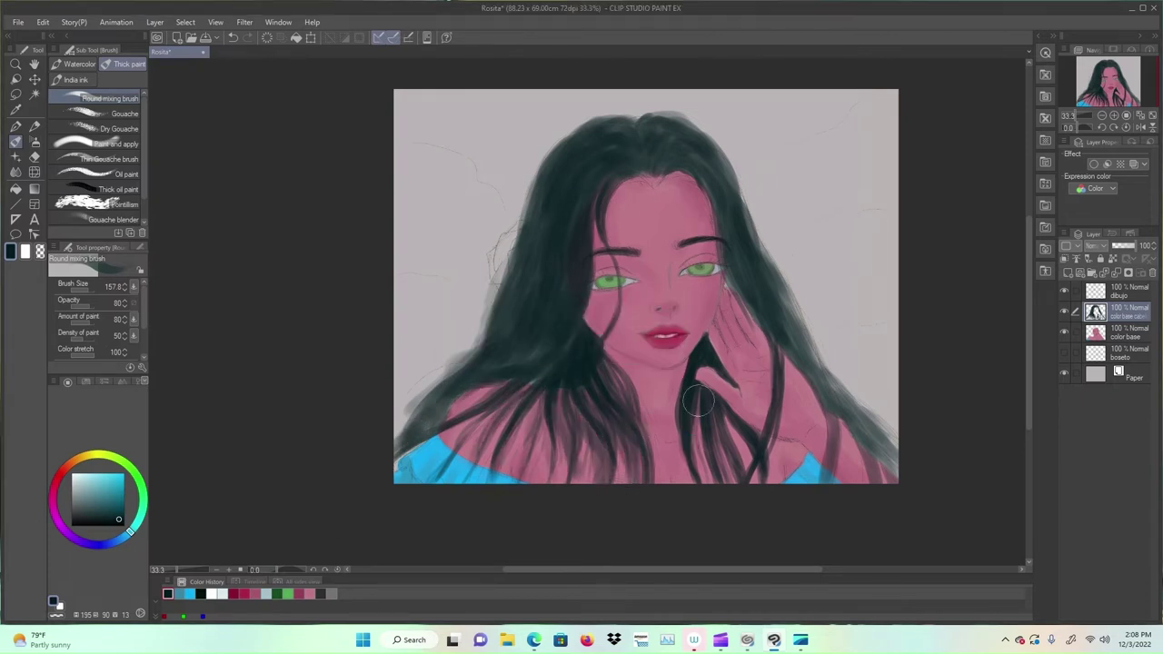
{"action": "left_click_drag", "start_coordinate": [697, 405], "coordinate": [704, 472]}
{"action": "left_click_drag", "start_coordinate": [715, 189], "coordinate": [895, 480]}
{"action": "left_click_drag", "start_coordinate": [751, 305], "coordinate": [785, 381]}
Step: Choose a darker blue-black (206, 95, 6) and shade the hair at the crown, beside the face and down the lengths
{"action": "left_click", "coordinate": [121, 523]}
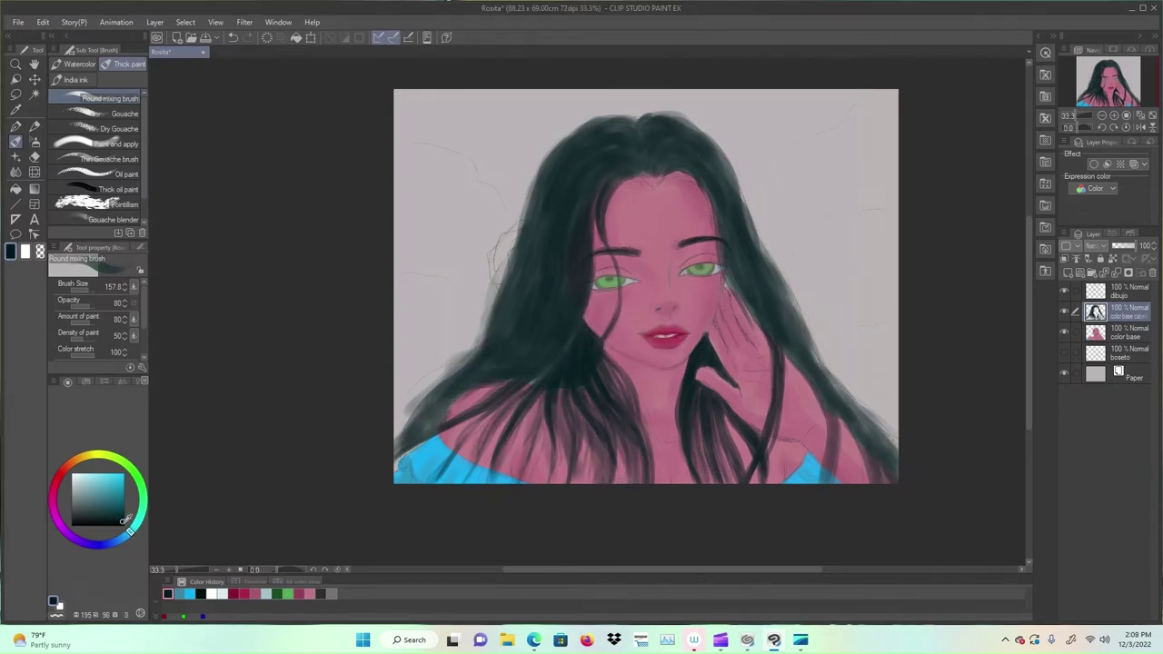
{"action": "mouse_move", "coordinate": [555, 195]}
{"action": "left_mouse_down"}
{"action": "mouse_move", "coordinate": [567, 156]}
{"action": "mouse_move", "coordinate": [578, 226]}
{"action": "left_mouse_up"}
{"action": "left_click", "coordinate": [123, 538]}
{"action": "left_click_drag", "start_coordinate": [604, 180], "coordinate": [554, 231]}
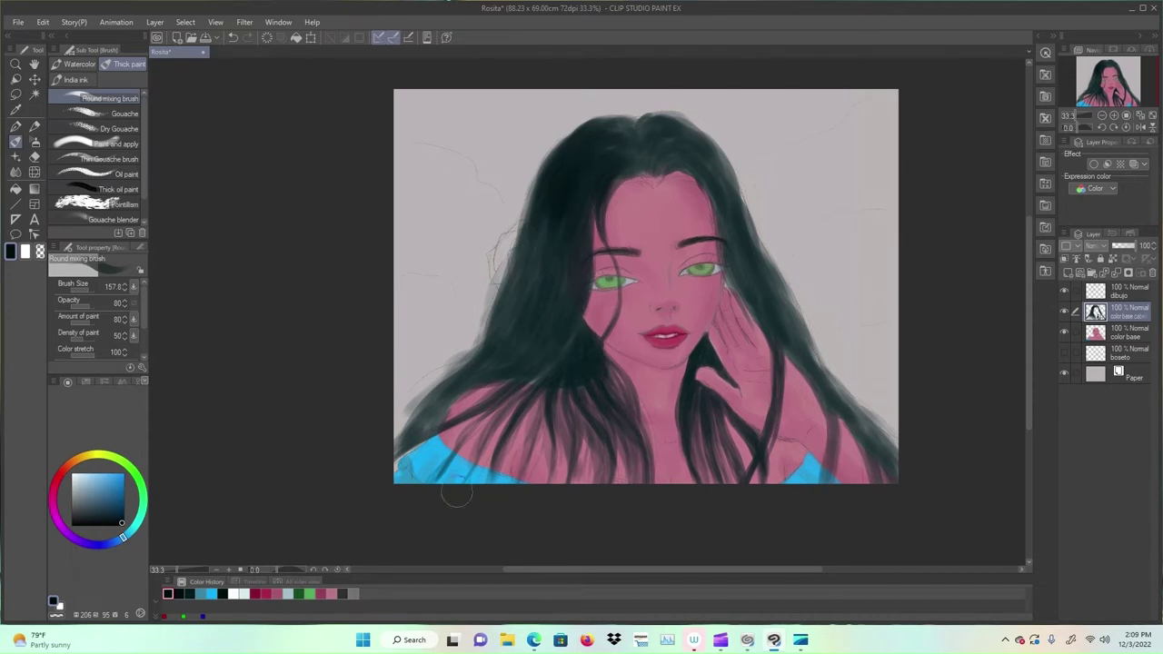
{"action": "left_click_drag", "start_coordinate": [518, 345], "coordinate": [494, 358]}
{"action": "left_click_drag", "start_coordinate": [542, 319], "coordinate": [420, 429]}
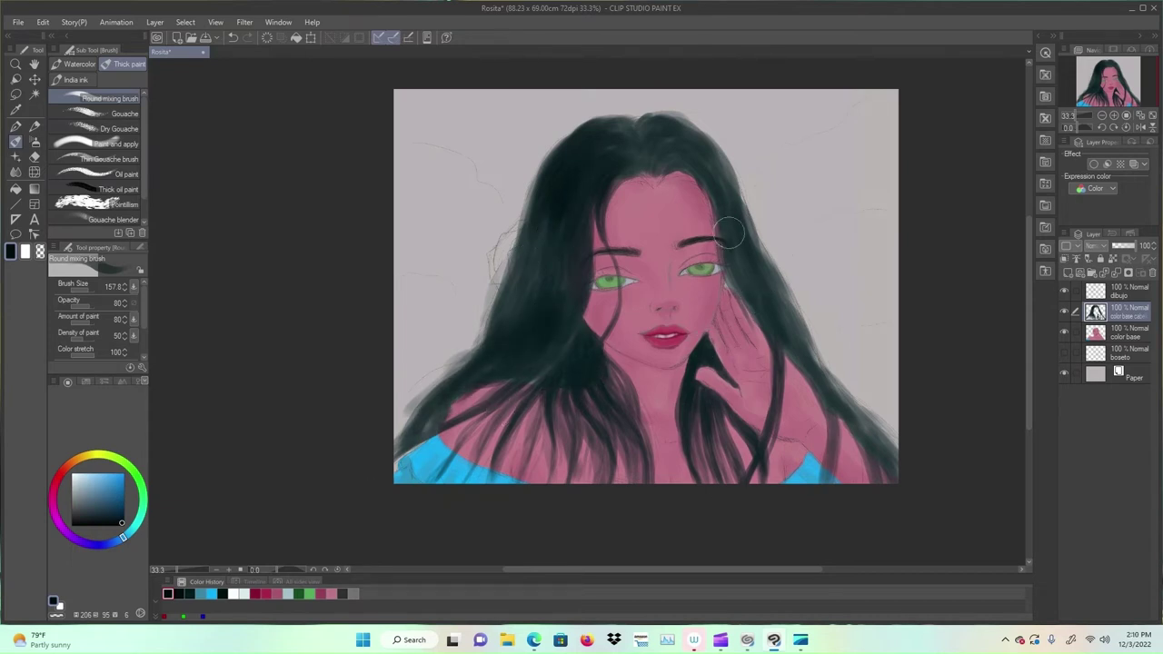
{"action": "mouse_move", "coordinate": [751, 295]}
{"action": "left_mouse_down"}
{"action": "mouse_move", "coordinate": [781, 378]}
{"action": "mouse_move", "coordinate": [754, 320]}
{"action": "left_mouse_up"}
{"action": "left_click_drag", "start_coordinate": [670, 138], "coordinate": [633, 127]}
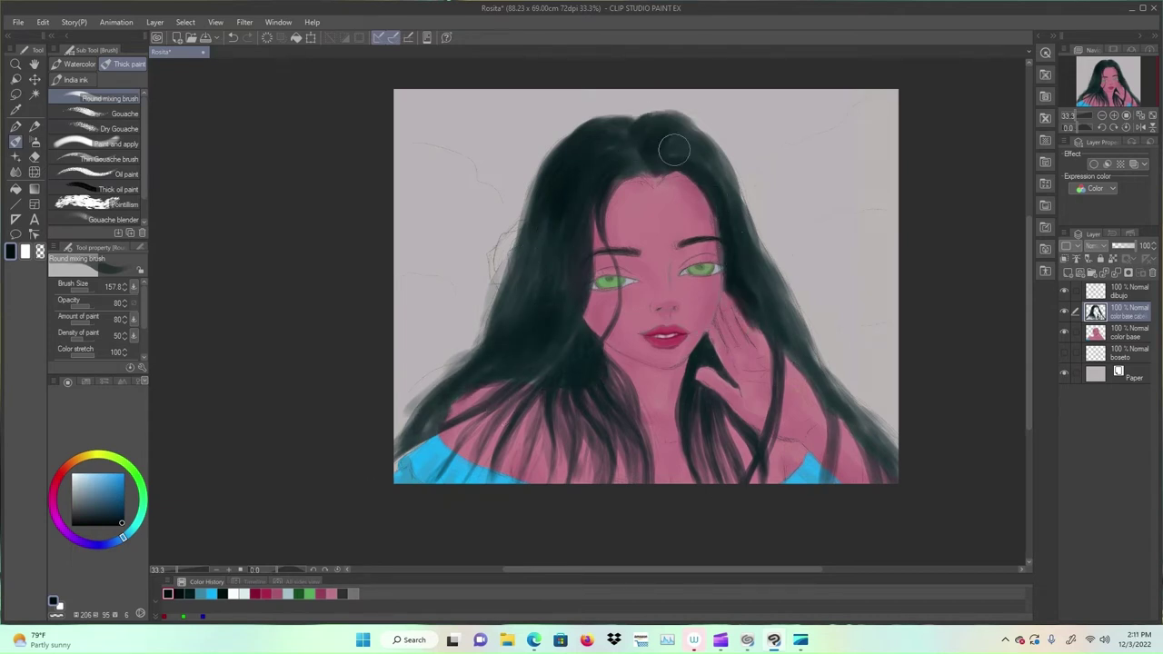
Step: Paint dark strands falling from the hair over the wrist, raised arm and blouse edge
{"action": "left_click_drag", "start_coordinate": [772, 329], "coordinate": [836, 418]}
{"action": "mouse_move", "coordinate": [791, 364]}
{"action": "left_mouse_down"}
{"action": "mouse_move", "coordinate": [809, 482]}
{"action": "mouse_move", "coordinate": [738, 489]}
{"action": "left_mouse_up"}
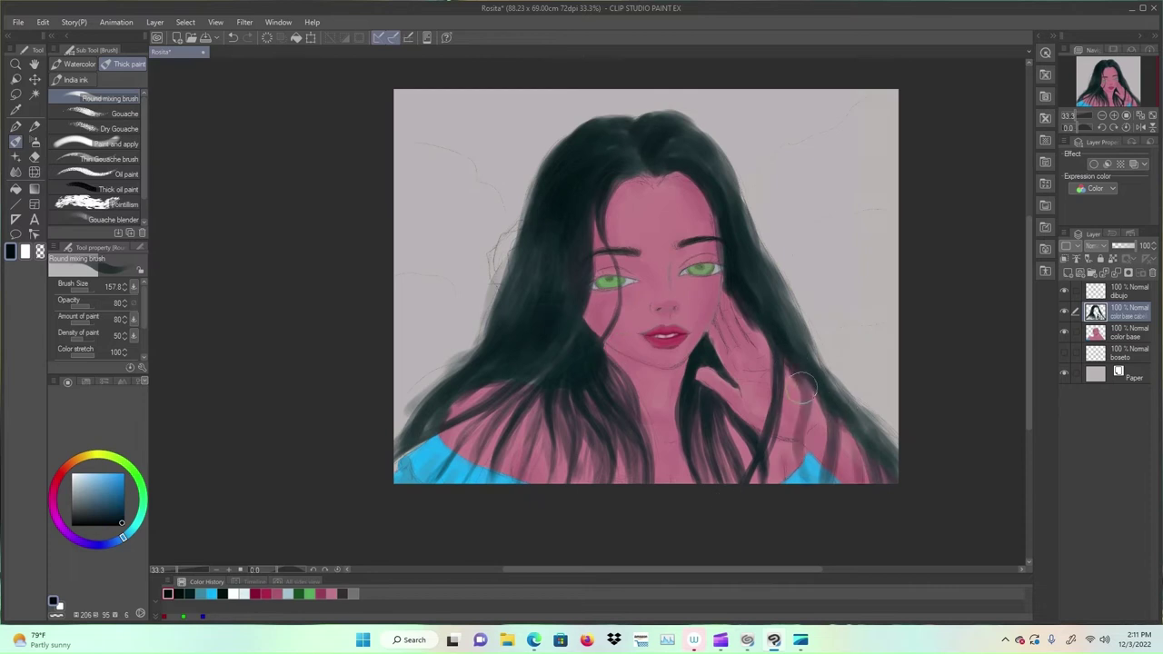
{"action": "left_click_drag", "start_coordinate": [804, 385], "coordinate": [811, 477]}
{"action": "left_click_drag", "start_coordinate": [812, 400], "coordinate": [817, 476]}
{"action": "left_click_drag", "start_coordinate": [783, 373], "coordinate": [757, 477]}
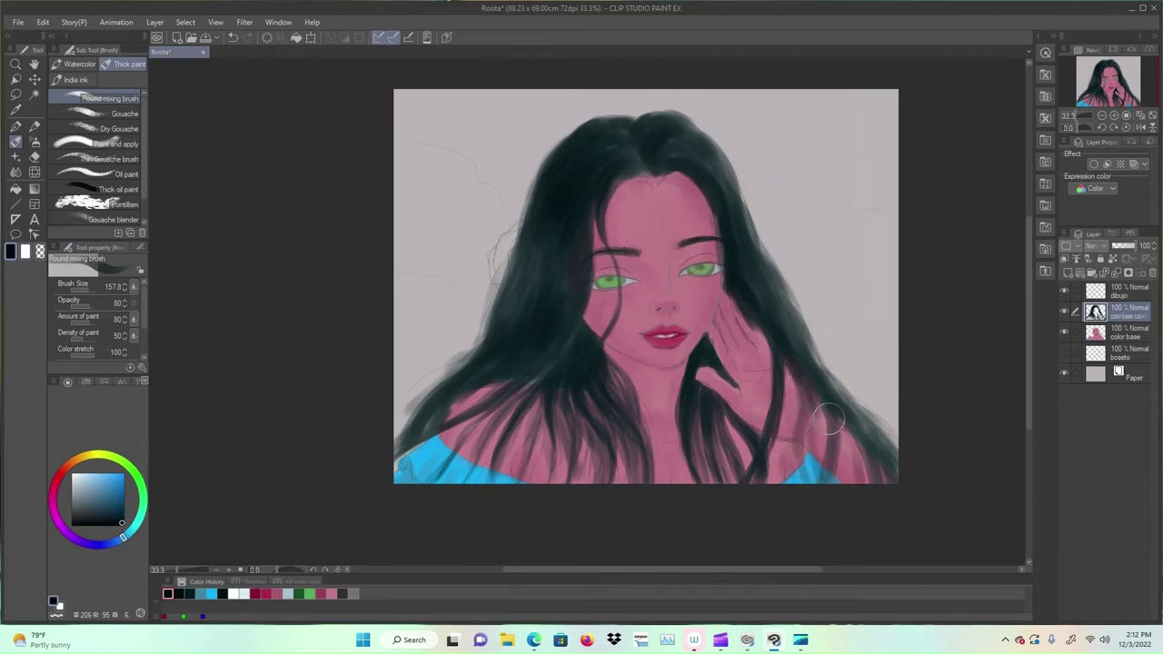
Step: Choose a crimson red (356, 87, 87) and create a new layer named rosa above the hair layer
{"action": "left_click", "coordinate": [56, 479]}
{"action": "left_click", "coordinate": [117, 480]}
{"action": "left_click", "coordinate": [522, 260]}
{"action": "key", "text": "ctrl+z"}
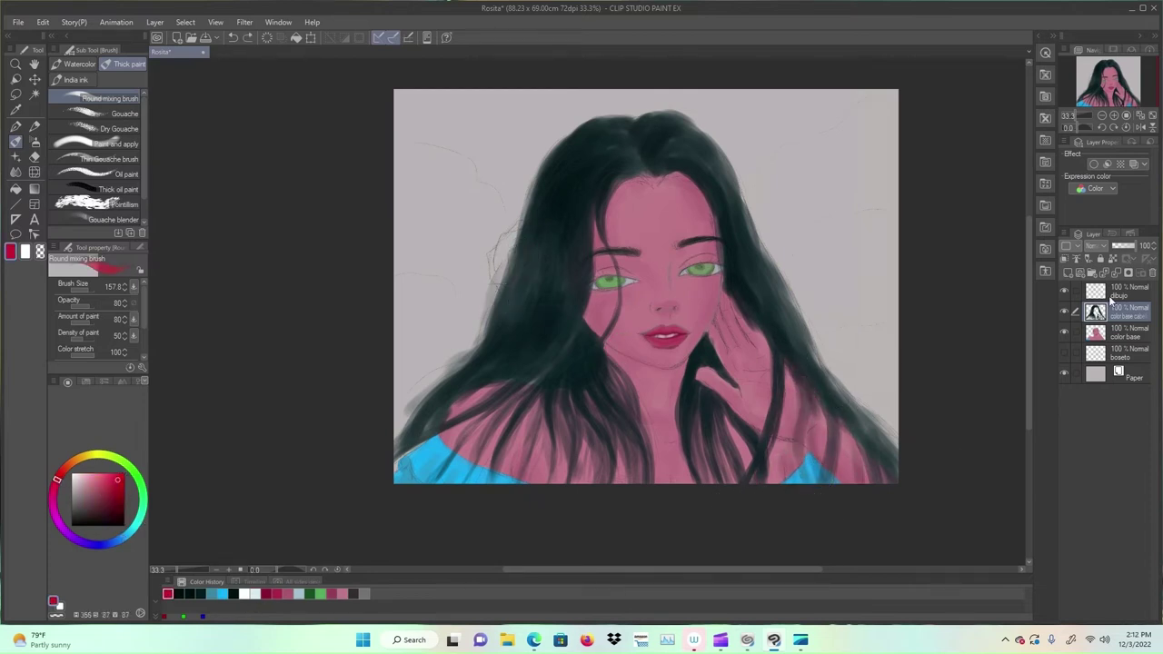
{"action": "left_click", "coordinate": [1068, 273]}
{"action": "type", "text": "rosa"}
{"action": "key", "text": "Return"}
Step: Lower the hair layer's opacity to 46% so the rose sketch shows through, and reduce the brush size
{"action": "scroll", "coordinate": [546, 307], "scroll_direction": "up", "scroll_amount": 2}
{"action": "left_click_drag", "start_coordinate": [580, 363], "coordinate": [622, 371]}
{"action": "left_click", "coordinate": [1127, 332]}
{"action": "left_click_drag", "start_coordinate": [1132, 246], "coordinate": [1123, 246]}
{"action": "key", "text": "bracketleft"}
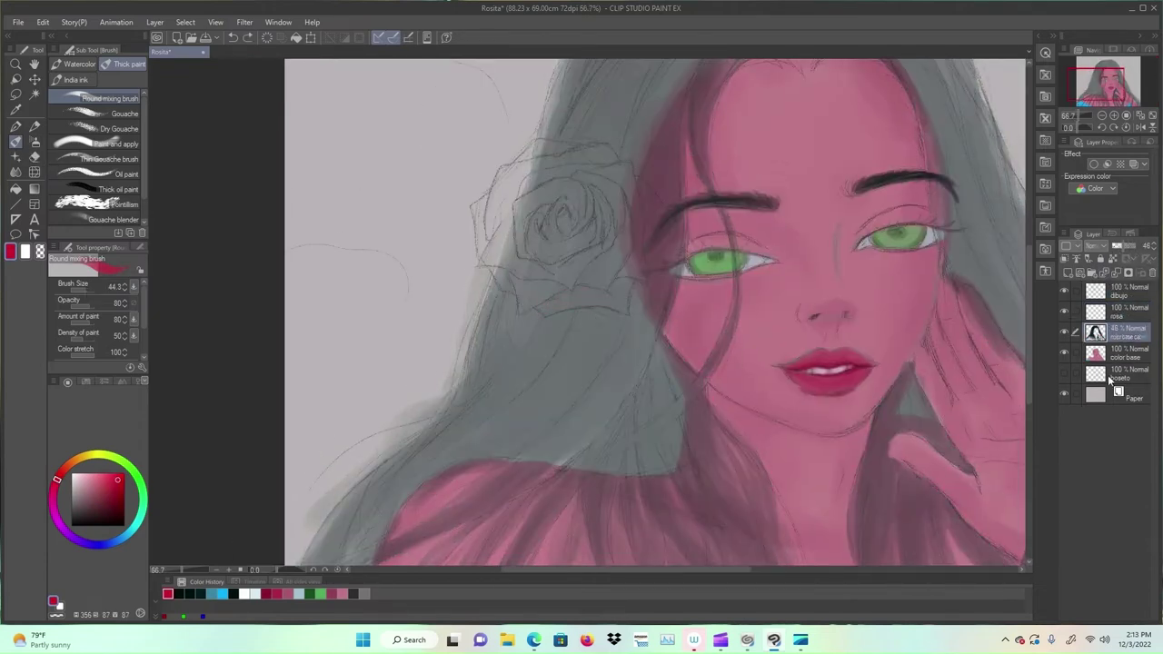
Step: Fill the rose with crimson on the rosa layer, setting the brush opacity to 100 and the amount of paint to 74
{"action": "left_click", "coordinate": [1123, 312]}
{"action": "mouse_move", "coordinate": [538, 310]}
{"action": "left_mouse_down"}
{"action": "mouse_move", "coordinate": [618, 298]}
{"action": "mouse_move", "coordinate": [640, 211]}
{"action": "mouse_move", "coordinate": [636, 259]}
{"action": "mouse_move", "coordinate": [631, 199]}
{"action": "mouse_move", "coordinate": [509, 150]}
{"action": "mouse_move", "coordinate": [482, 263]}
{"action": "mouse_move", "coordinate": [583, 313]}
{"action": "left_mouse_up"}
{"action": "key", "text": "bracketright"}
{"action": "mouse_move", "coordinate": [571, 204]}
{"action": "left_mouse_down"}
{"action": "mouse_move", "coordinate": [520, 238]}
{"action": "mouse_move", "coordinate": [534, 286]}
{"action": "mouse_move", "coordinate": [605, 287]}
{"action": "left_mouse_up"}
{"action": "left_click", "coordinate": [95, 307]}
{"action": "left_click", "coordinate": [90, 322]}
{"action": "key", "text": "bracketleft"}
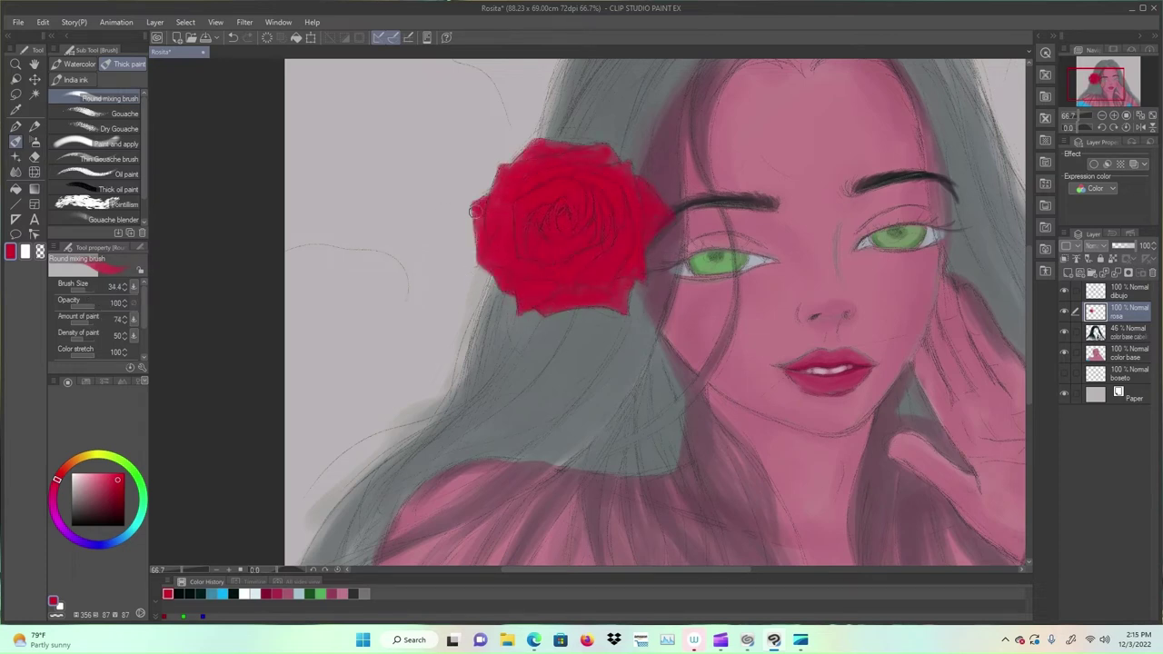
{"action": "left_click_drag", "start_coordinate": [476, 227], "coordinate": [506, 175]}
Step: Paint dark green leaves around the rose, restore the hair layer's opacity to 100%, and sample the rose's red
{"action": "left_click", "coordinate": [311, 593]}
{"action": "mouse_move", "coordinate": [569, 312]}
{"action": "left_mouse_down"}
{"action": "mouse_move", "coordinate": [571, 344]}
{"action": "mouse_move", "coordinate": [567, 334]}
{"action": "left_mouse_up"}
{"action": "mouse_move", "coordinate": [621, 154]}
{"action": "left_mouse_down"}
{"action": "mouse_move", "coordinate": [634, 156]}
{"action": "mouse_move", "coordinate": [631, 168]}
{"action": "left_mouse_up"}
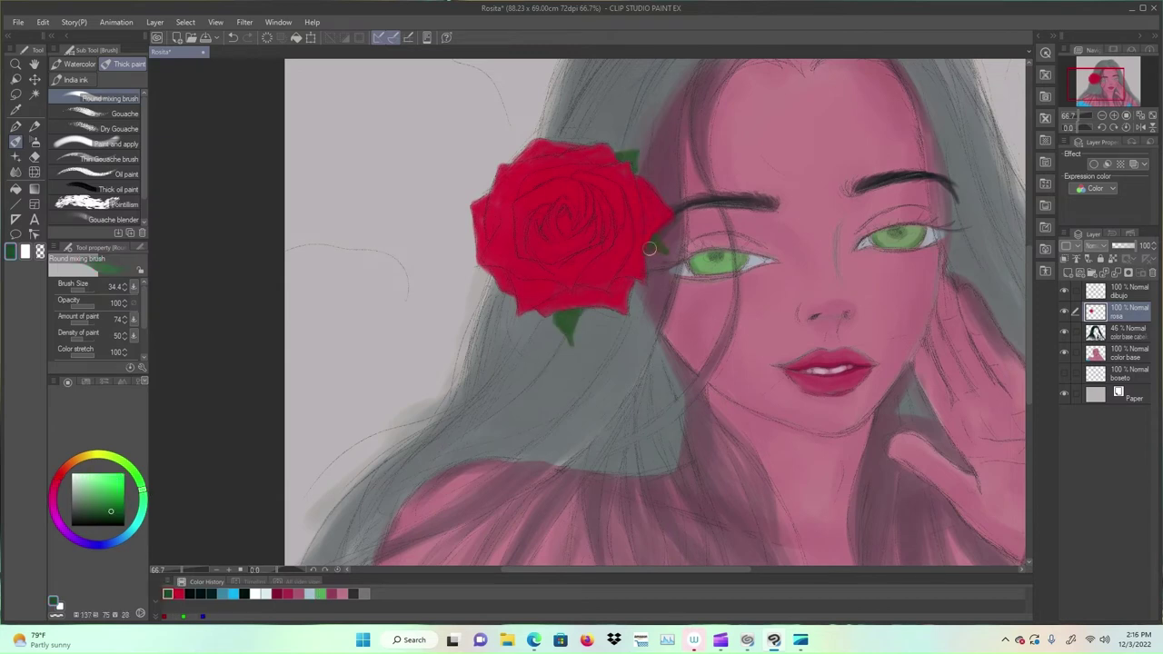
{"action": "left_click", "coordinate": [1123, 332]}
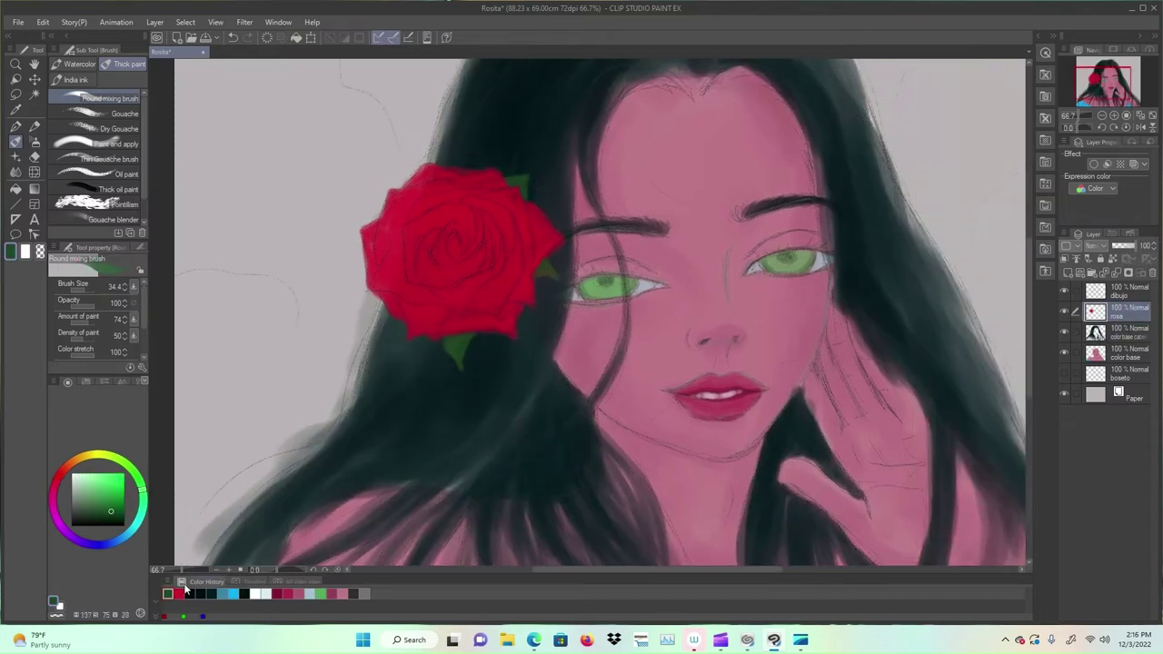
{"action": "left_click", "coordinate": [448, 256], "text": "alt"}
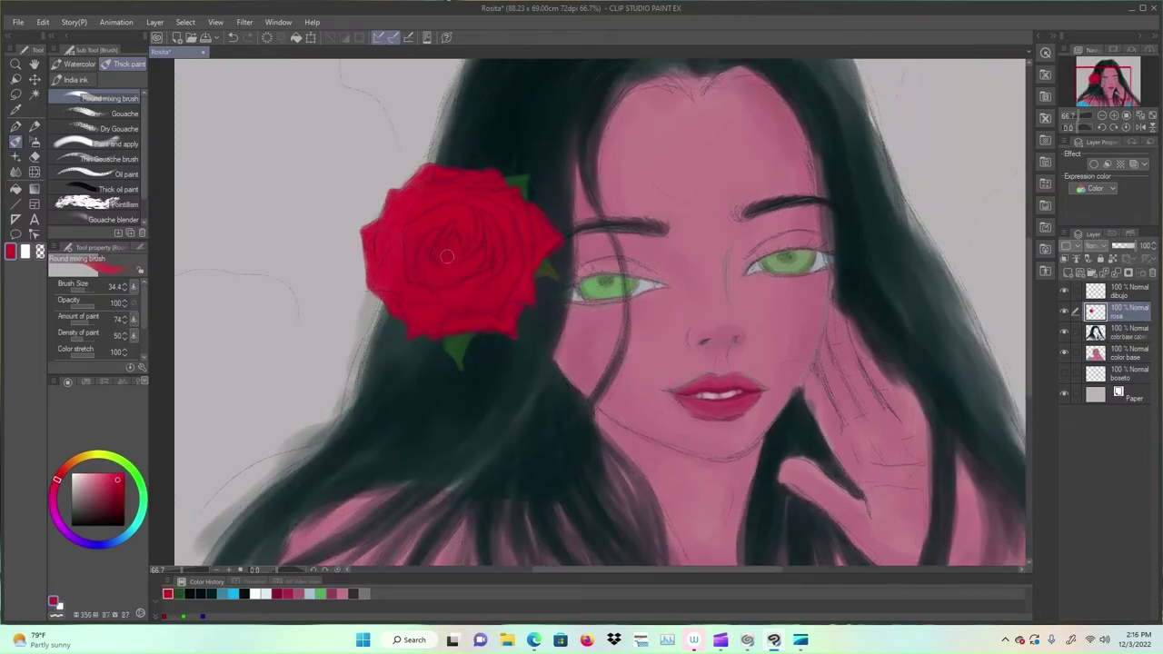
{"action": "key", "text": "ctrl+minus"}
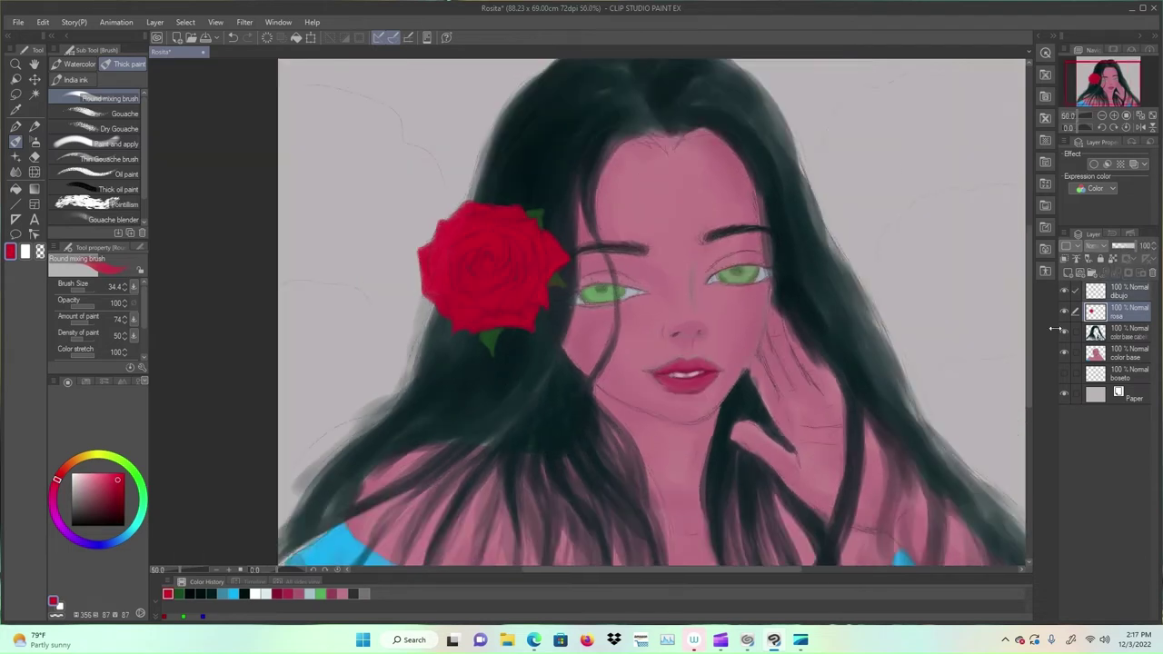
Step: On the hair layer, sample the dark hair colour and refine the hairline along the forehead
{"action": "left_click", "coordinate": [1100, 334]}
{"action": "left_click", "coordinate": [627, 129], "text": "alt"}
{"action": "mouse_move", "coordinate": [625, 136]}
{"action": "left_mouse_down"}
{"action": "mouse_move", "coordinate": [707, 133]}
{"action": "mouse_move", "coordinate": [742, 168]}
{"action": "left_mouse_up"}
{"action": "left_click", "coordinate": [666, 127], "text": "alt"}
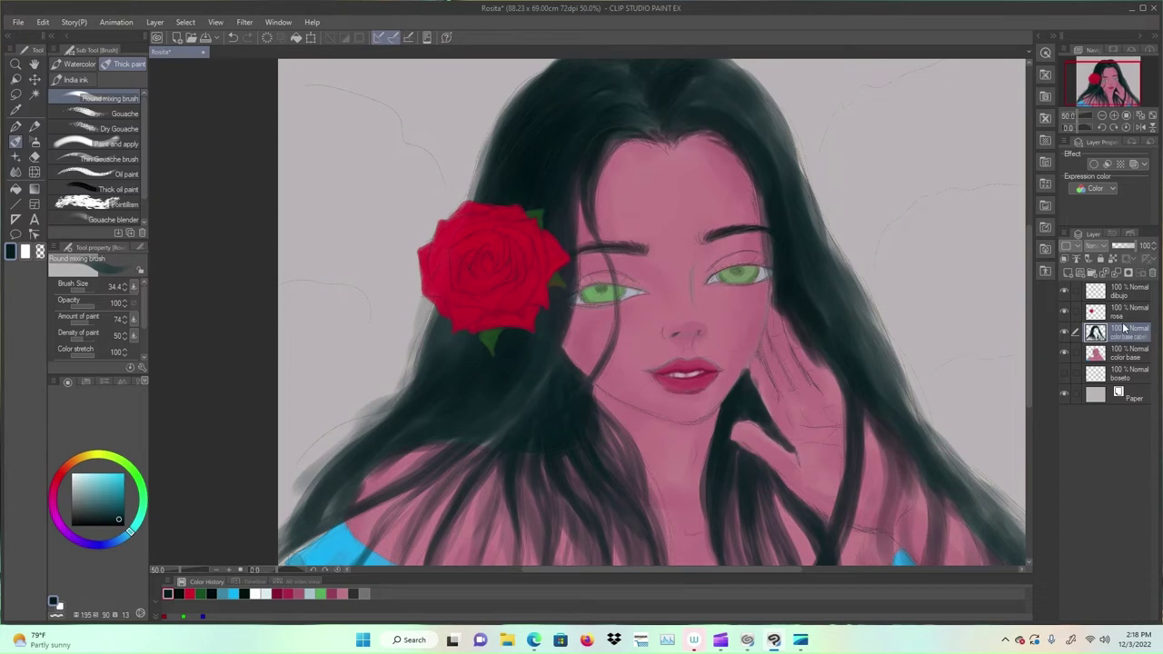
{"action": "key", "text": "ctrl+minus"}
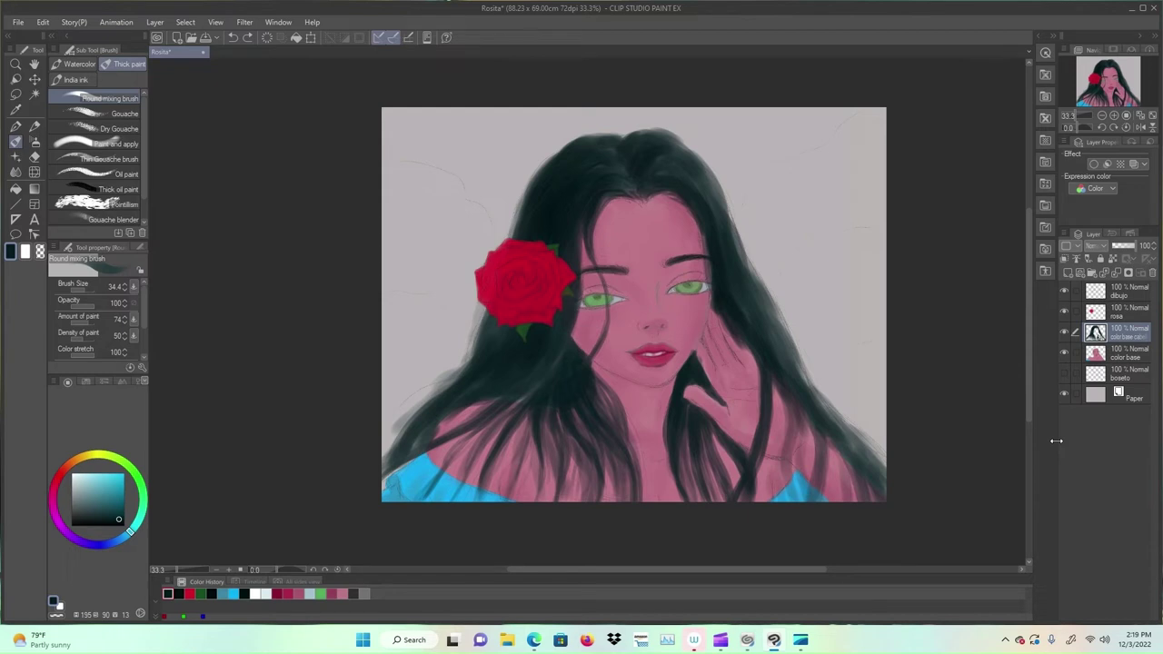
Step: Add a new layer below the color base layer and name it fondo
{"action": "left_click", "coordinate": [1072, 275]}
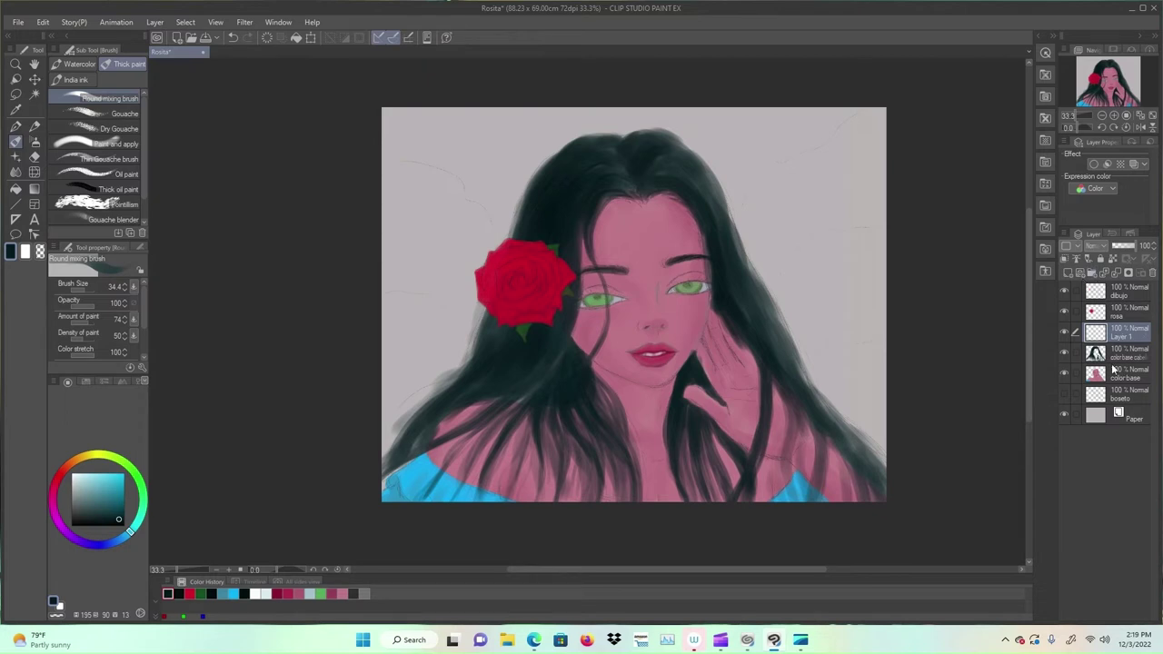
{"action": "left_click_drag", "start_coordinate": [1100, 338], "coordinate": [1110, 401]}
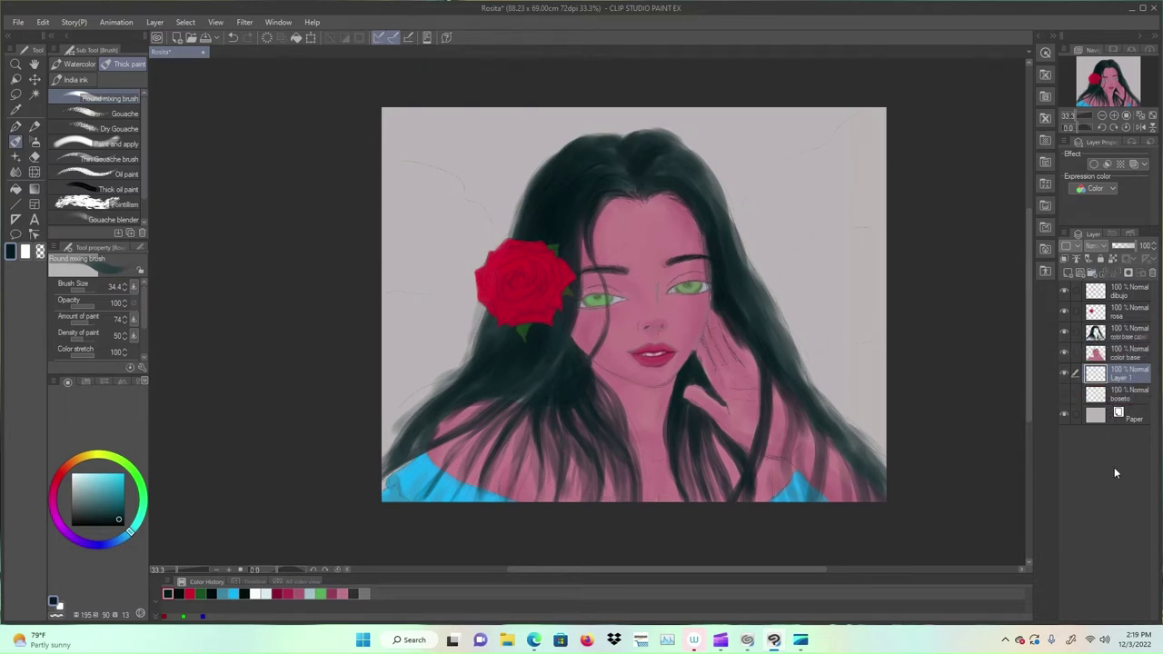
{"action": "left_click", "coordinate": [1065, 395]}
{"action": "left_click", "coordinate": [1065, 394]}
{"action": "double_click", "coordinate": [1132, 379]}
{"action": "key", "text": "Return"}
Step: Paint the whole background bright cyan (HSV 195, 100, 100) on the fondo layer with brush size 933.6 and opacity 72
{"action": "left_click", "coordinate": [118, 476]}
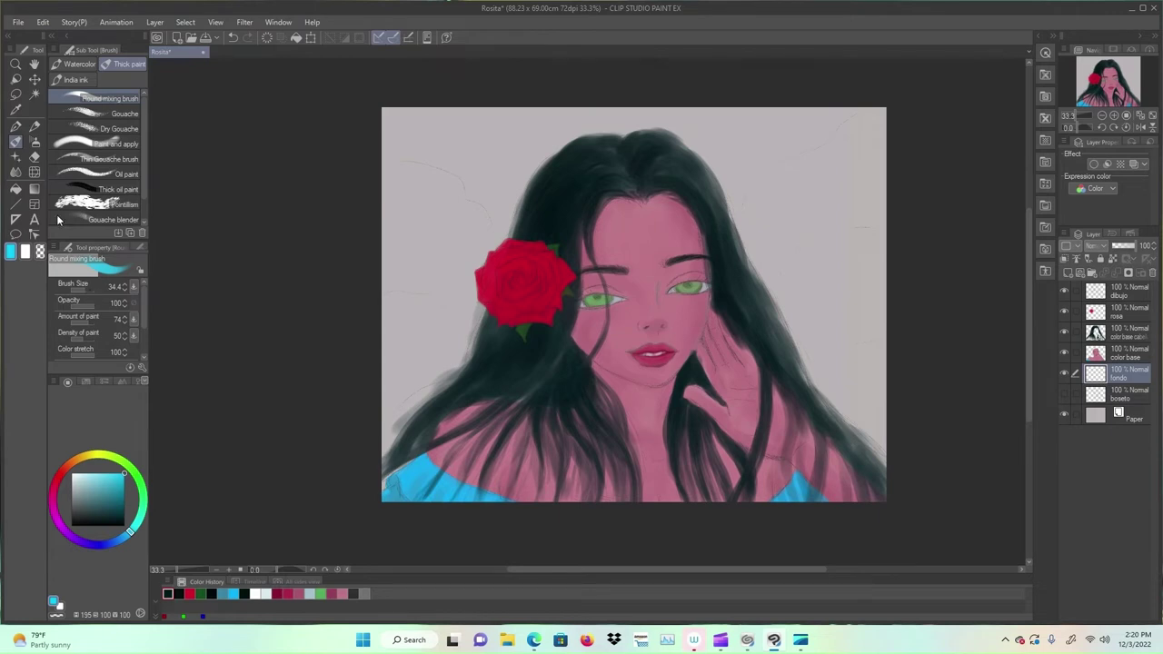
{"action": "mouse_move", "coordinate": [89, 289]}
{"action": "left_mouse_down"}
{"action": "mouse_move", "coordinate": [90, 299]}
{"action": "mouse_move", "coordinate": [87, 289]}
{"action": "left_mouse_up"}
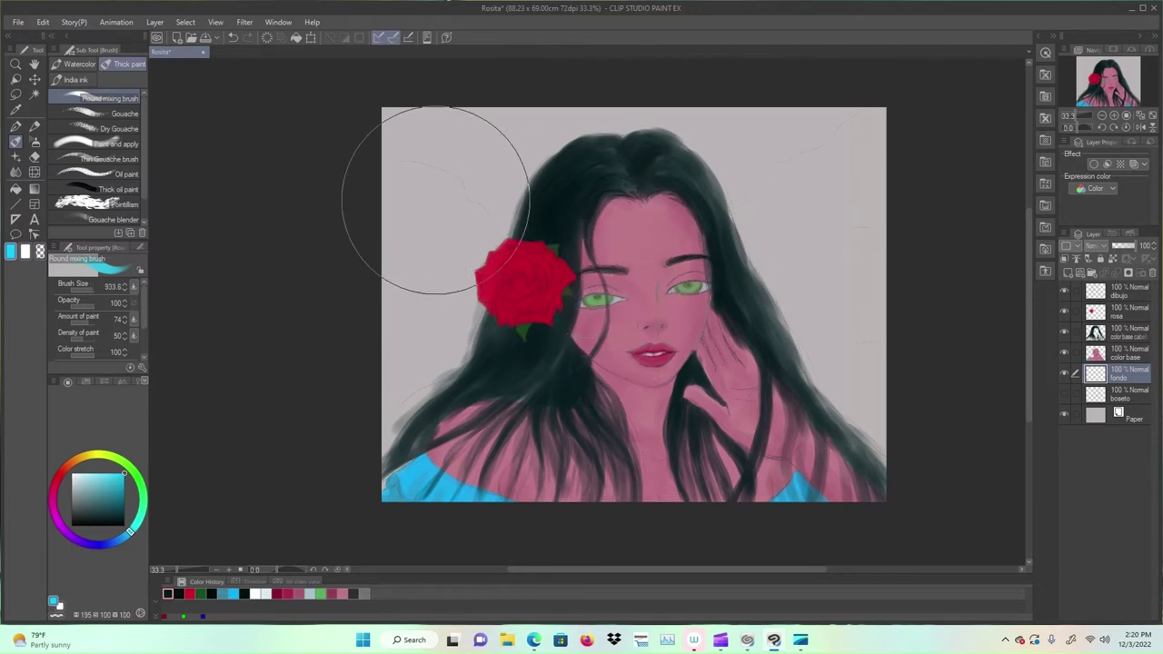
{"action": "left_click", "coordinate": [88, 307]}
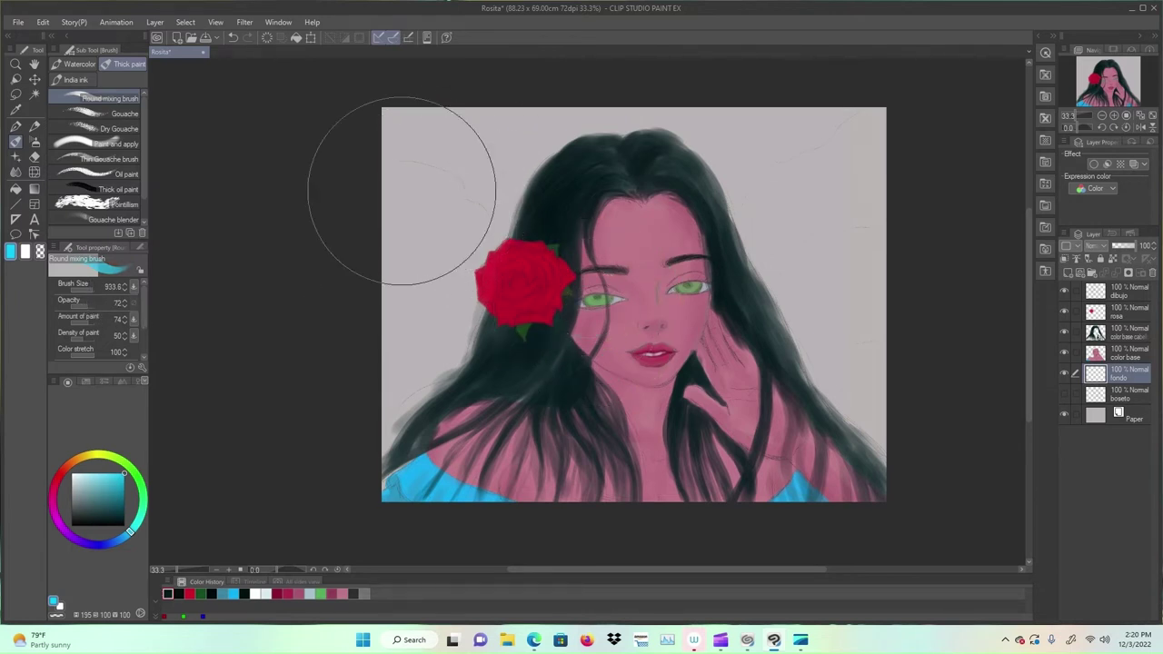
{"action": "mouse_move", "coordinate": [425, 129]}
{"action": "left_mouse_down"}
{"action": "mouse_move", "coordinate": [403, 163]}
{"action": "mouse_move", "coordinate": [401, 135]}
{"action": "mouse_move", "coordinate": [755, 128]}
{"action": "mouse_move", "coordinate": [758, 113]}
{"action": "mouse_move", "coordinate": [647, 118]}
{"action": "mouse_move", "coordinate": [514, 172]}
{"action": "mouse_move", "coordinate": [433, 175]}
{"action": "mouse_move", "coordinate": [401, 209]}
{"action": "mouse_move", "coordinate": [418, 233]}
{"action": "mouse_move", "coordinate": [474, 230]}
{"action": "mouse_move", "coordinate": [498, 247]}
{"action": "mouse_move", "coordinate": [415, 285]}
{"action": "mouse_move", "coordinate": [402, 276]}
{"action": "mouse_move", "coordinate": [418, 300]}
{"action": "left_mouse_up"}
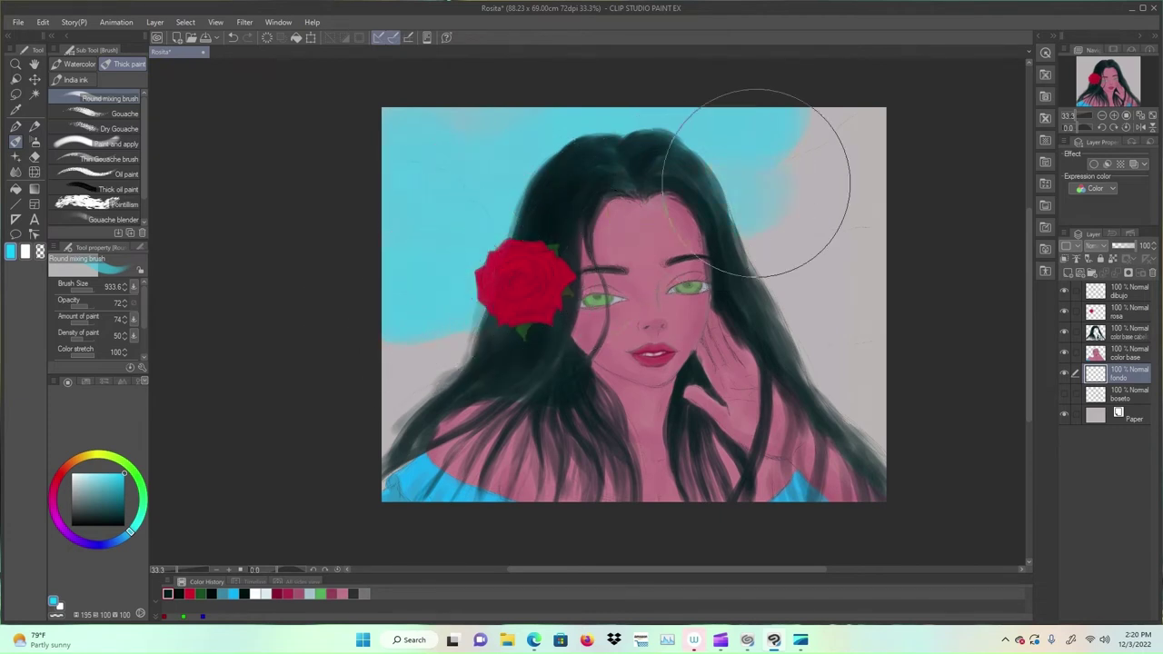
{"action": "mouse_move", "coordinate": [758, 169]}
{"action": "left_mouse_down"}
{"action": "mouse_move", "coordinate": [896, 135]}
{"action": "mouse_move", "coordinate": [805, 208]}
{"action": "mouse_move", "coordinate": [779, 195]}
{"action": "left_mouse_up"}
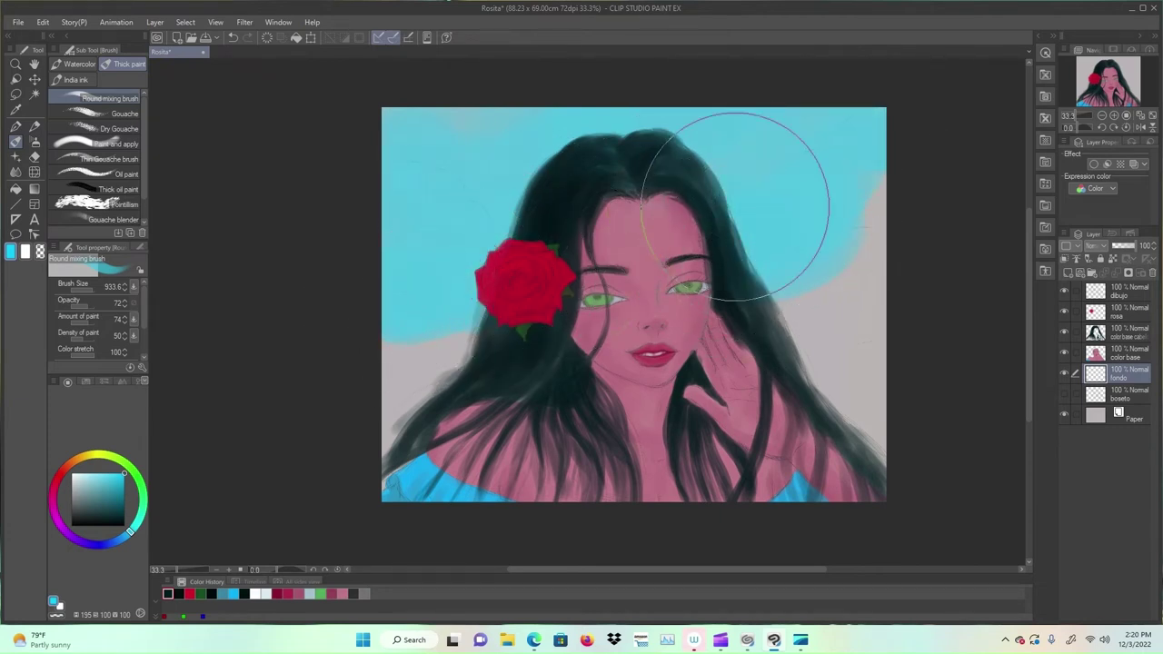
{"action": "mouse_move", "coordinate": [368, 210]}
{"action": "left_mouse_down"}
{"action": "mouse_move", "coordinate": [424, 343]}
{"action": "mouse_move", "coordinate": [486, 353]}
{"action": "mouse_move", "coordinate": [805, 291]}
{"action": "mouse_move", "coordinate": [883, 224]}
{"action": "mouse_move", "coordinate": [818, 351]}
{"action": "left_mouse_up"}
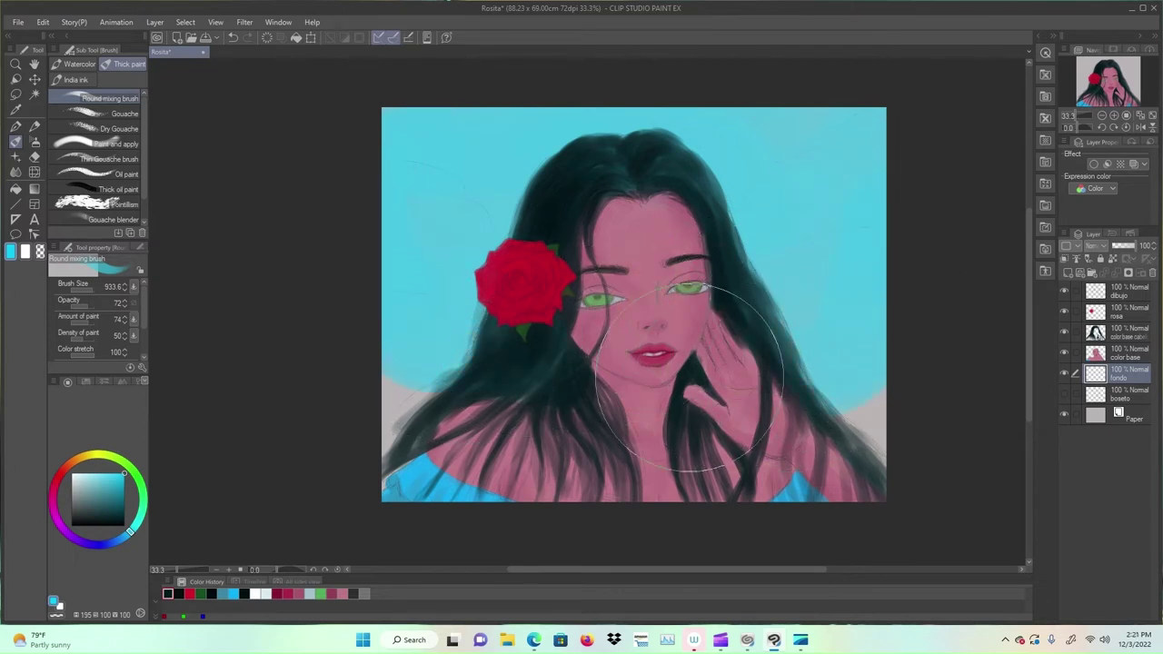
{"action": "mouse_move", "coordinate": [342, 447]}
{"action": "left_mouse_down"}
{"action": "mouse_move", "coordinate": [667, 417]}
{"action": "mouse_move", "coordinate": [802, 423]}
{"action": "mouse_move", "coordinate": [887, 445]}
{"action": "mouse_move", "coordinate": [893, 469]}
{"action": "mouse_move", "coordinate": [843, 494]}
{"action": "left_mouse_up"}
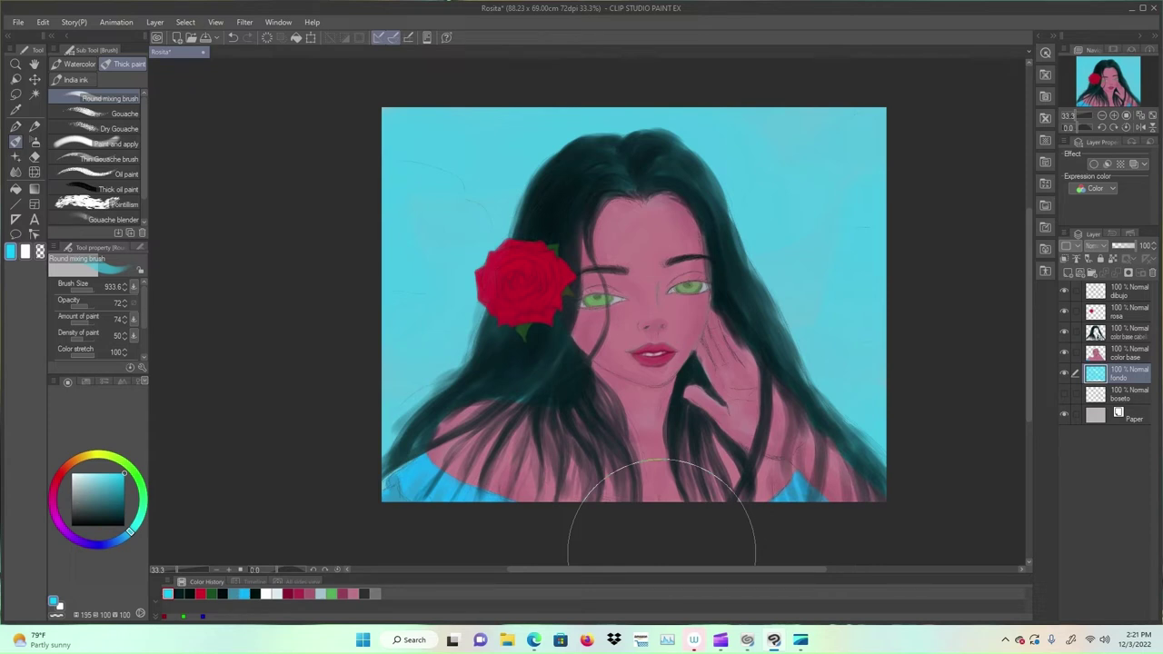
Step: Choose a dark green (HSV 139, 79, 28) and paint it over the background to the right of the hair
{"action": "left_click", "coordinate": [141, 490]}
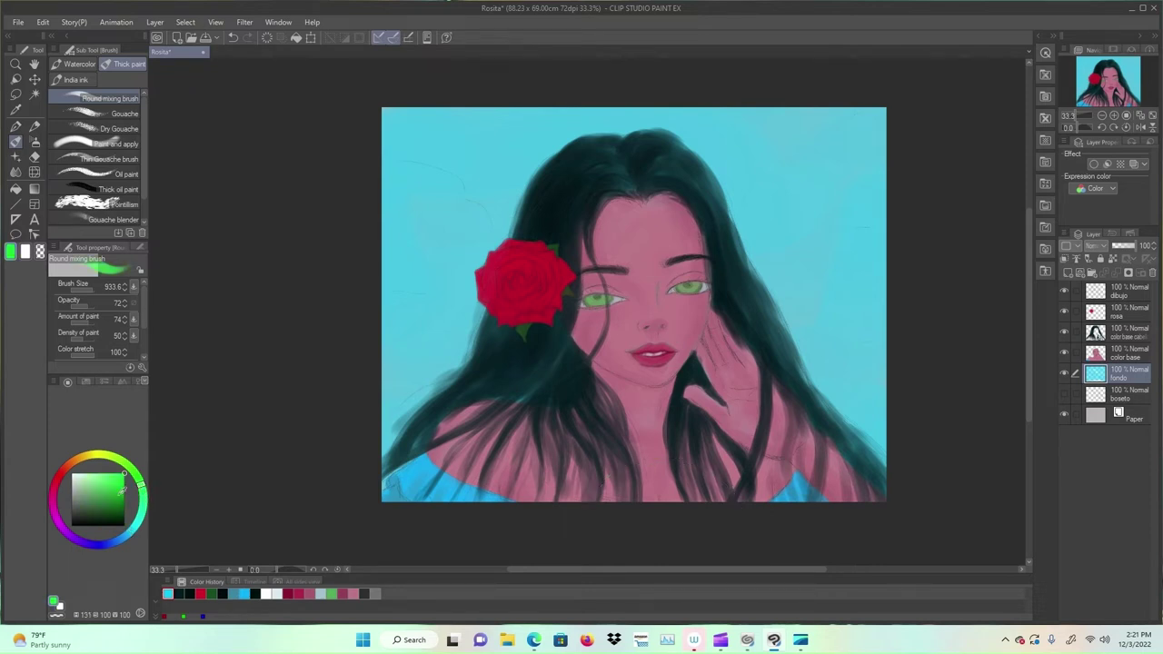
{"action": "left_click", "coordinate": [116, 511]}
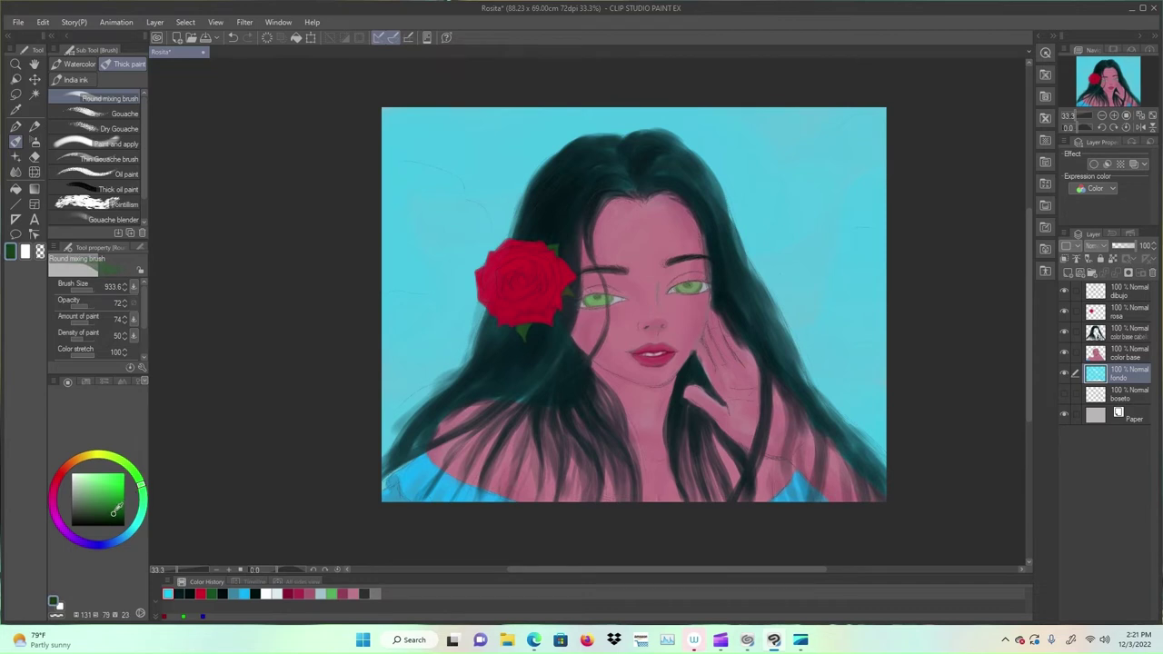
{"action": "left_click", "coordinate": [116, 505]}
{"action": "mouse_move", "coordinate": [141, 495]}
{"action": "left_mouse_down"}
{"action": "mouse_move", "coordinate": [144, 505]}
{"action": "mouse_move", "coordinate": [109, 495]}
{"action": "mouse_move", "coordinate": [144, 497]}
{"action": "left_mouse_up"}
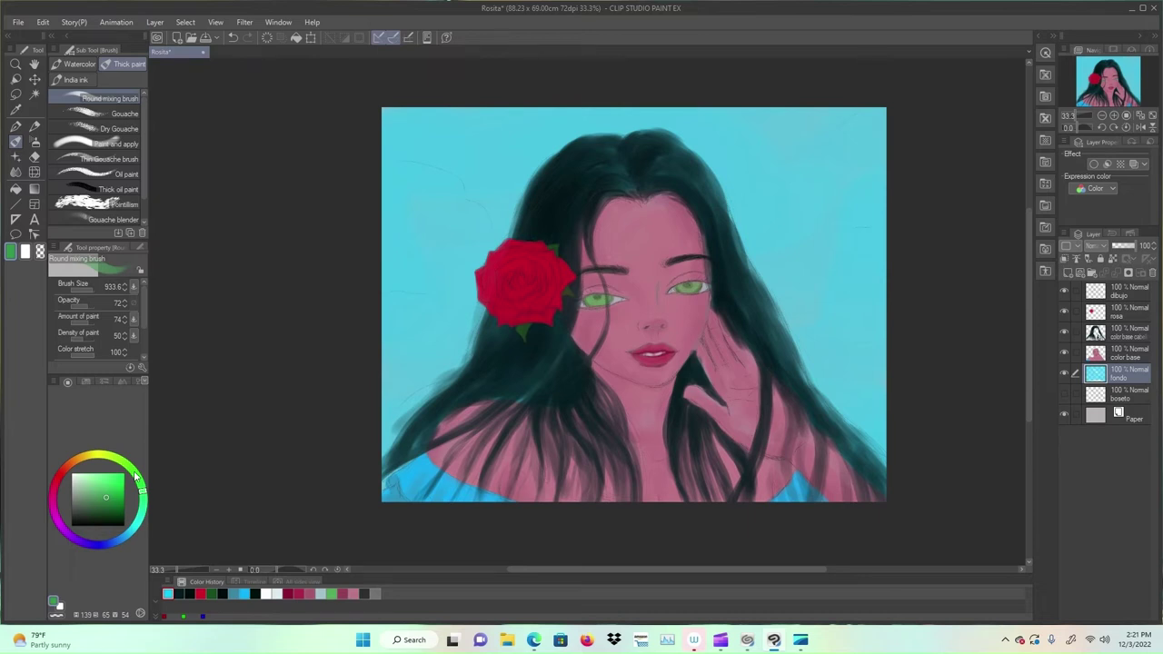
{"action": "left_click", "coordinate": [116, 509]}
{"action": "mouse_move", "coordinate": [836, 307]}
{"action": "left_mouse_down"}
{"action": "mouse_move", "coordinate": [841, 342]}
{"action": "mouse_move", "coordinate": [852, 325]}
{"action": "left_mouse_up"}
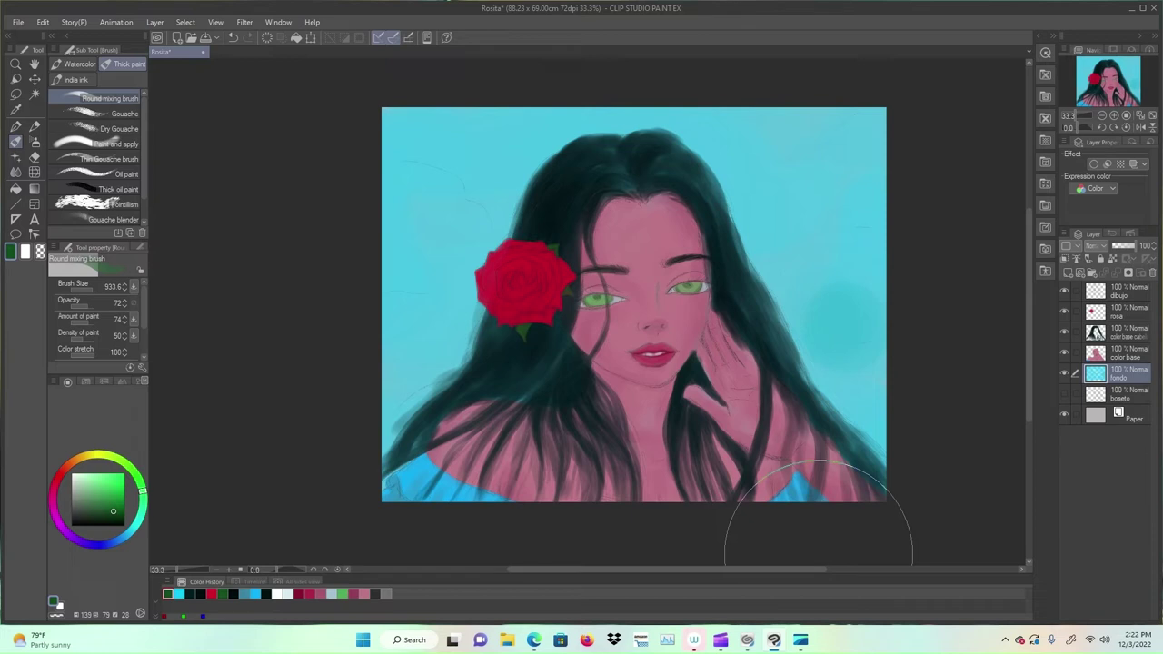
{"action": "mouse_move", "coordinate": [857, 338]}
{"action": "left_mouse_down"}
{"action": "mouse_move", "coordinate": [833, 352]}
{"action": "mouse_move", "coordinate": [823, 288]}
{"action": "mouse_move", "coordinate": [807, 319]}
{"action": "mouse_move", "coordinate": [857, 305]}
{"action": "mouse_move", "coordinate": [879, 237]}
{"action": "mouse_move", "coordinate": [869, 243]}
{"action": "mouse_move", "coordinate": [891, 308]}
{"action": "mouse_move", "coordinate": [883, 353]}
{"action": "mouse_move", "coordinate": [895, 439]}
{"action": "mouse_move", "coordinate": [836, 378]}
{"action": "mouse_move", "coordinate": [783, 361]}
{"action": "mouse_move", "coordinate": [780, 348]}
{"action": "mouse_move", "coordinate": [750, 365]}
{"action": "mouse_move", "coordinate": [793, 410]}
{"action": "mouse_move", "coordinate": [817, 331]}
{"action": "mouse_move", "coordinate": [794, 331]}
{"action": "mouse_move", "coordinate": [786, 346]}
{"action": "mouse_move", "coordinate": [841, 302]}
{"action": "mouse_move", "coordinate": [849, 201]}
{"action": "mouse_move", "coordinate": [884, 156]}
{"action": "mouse_move", "coordinate": [893, 394]}
{"action": "mouse_move", "coordinate": [906, 443]}
{"action": "mouse_move", "coordinate": [919, 443]}
{"action": "mouse_move", "coordinate": [853, 320]}
{"action": "mouse_move", "coordinate": [824, 325]}
{"action": "mouse_move", "coordinate": [734, 417]}
{"action": "left_mouse_up"}
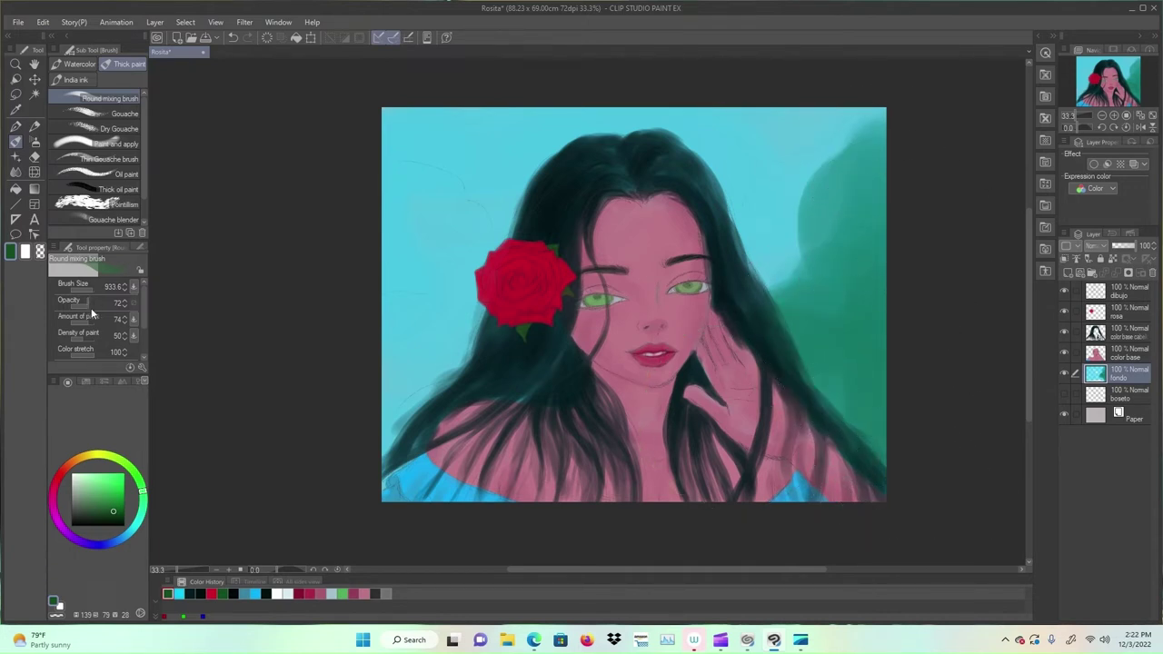
{"action": "left_click_drag", "start_coordinate": [94, 306], "coordinate": [97, 306]}
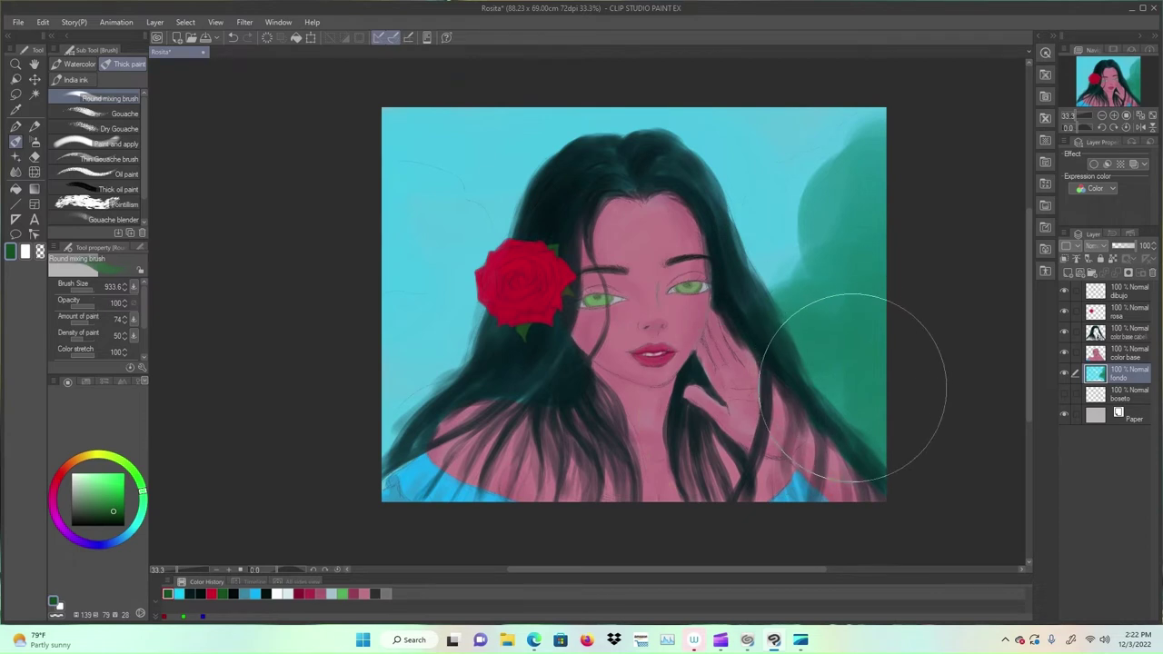
{"action": "mouse_move", "coordinate": [888, 320]}
{"action": "left_mouse_down"}
{"action": "mouse_move", "coordinate": [879, 261]}
{"action": "mouse_move", "coordinate": [793, 309]}
{"action": "mouse_move", "coordinate": [790, 326]}
{"action": "mouse_move", "coordinate": [841, 360]}
{"action": "mouse_move", "coordinate": [812, 318]}
{"action": "left_mouse_up"}
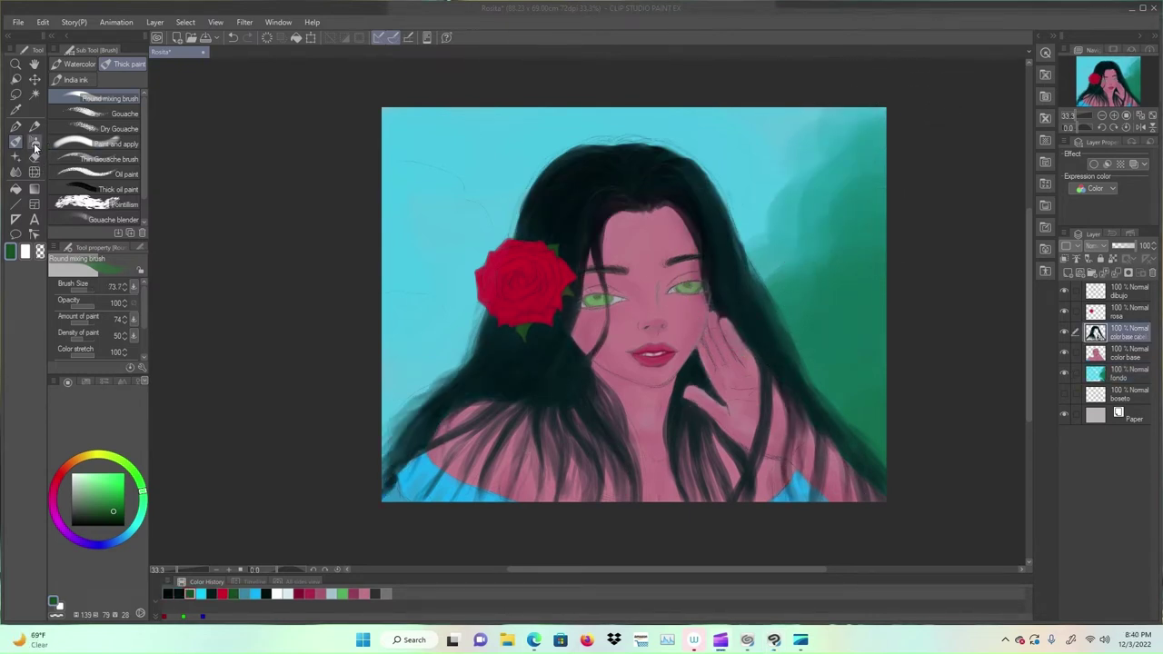
Step: Set the round mixing brush size to 561.8
{"action": "left_click", "coordinate": [35, 143]}
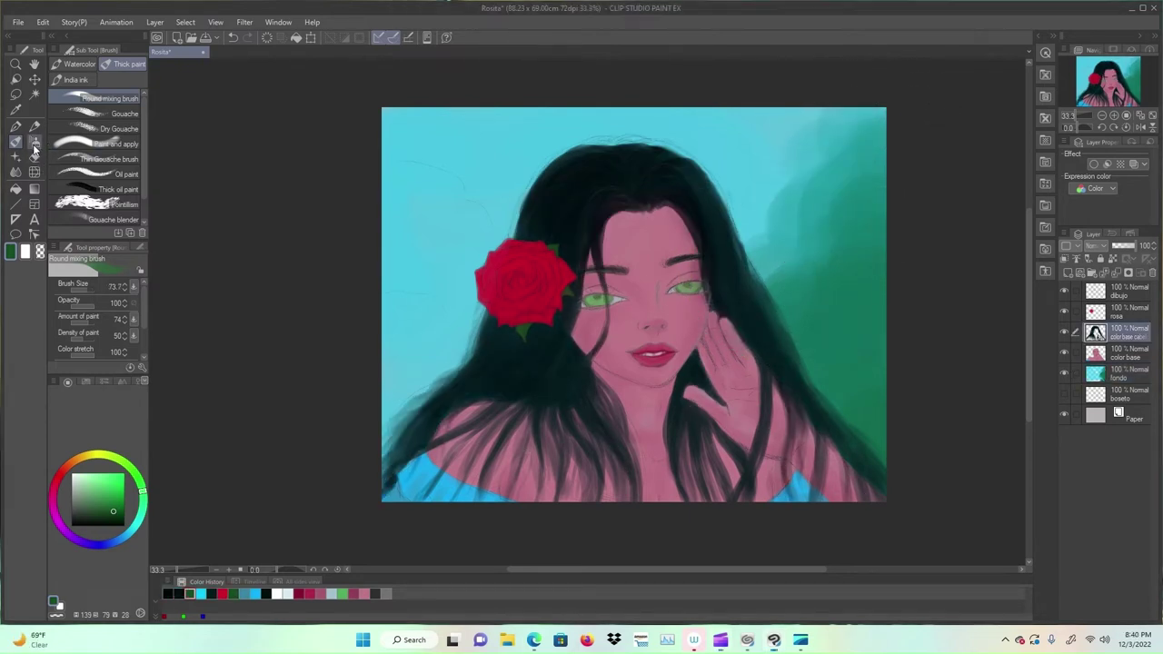
{"action": "left_click", "coordinate": [16, 144]}
{"action": "left_click", "coordinate": [90, 288]}
{"action": "mouse_move", "coordinate": [382, 410]}
{"action": "left_mouse_down"}
{"action": "mouse_move", "coordinate": [369, 409]}
{"action": "mouse_move", "coordinate": [402, 400]}
{"action": "mouse_move", "coordinate": [379, 444]}
{"action": "left_mouse_up"}
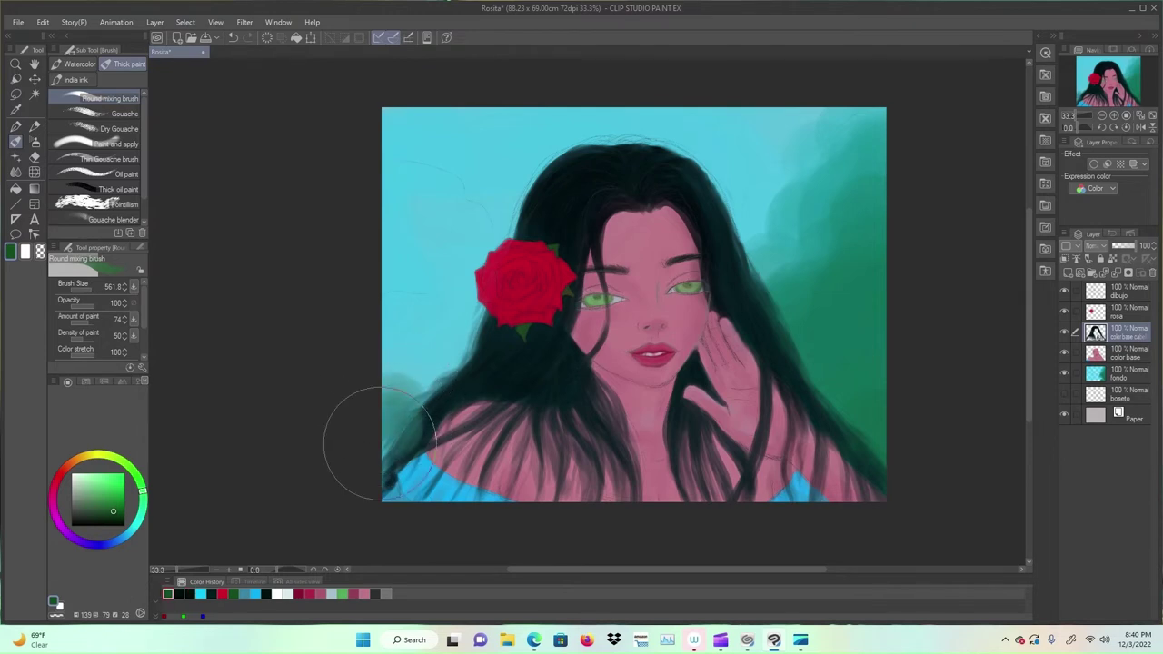
{"action": "key", "text": "ctrl+z"}
{"action": "key", "text": "ctrl+z"}
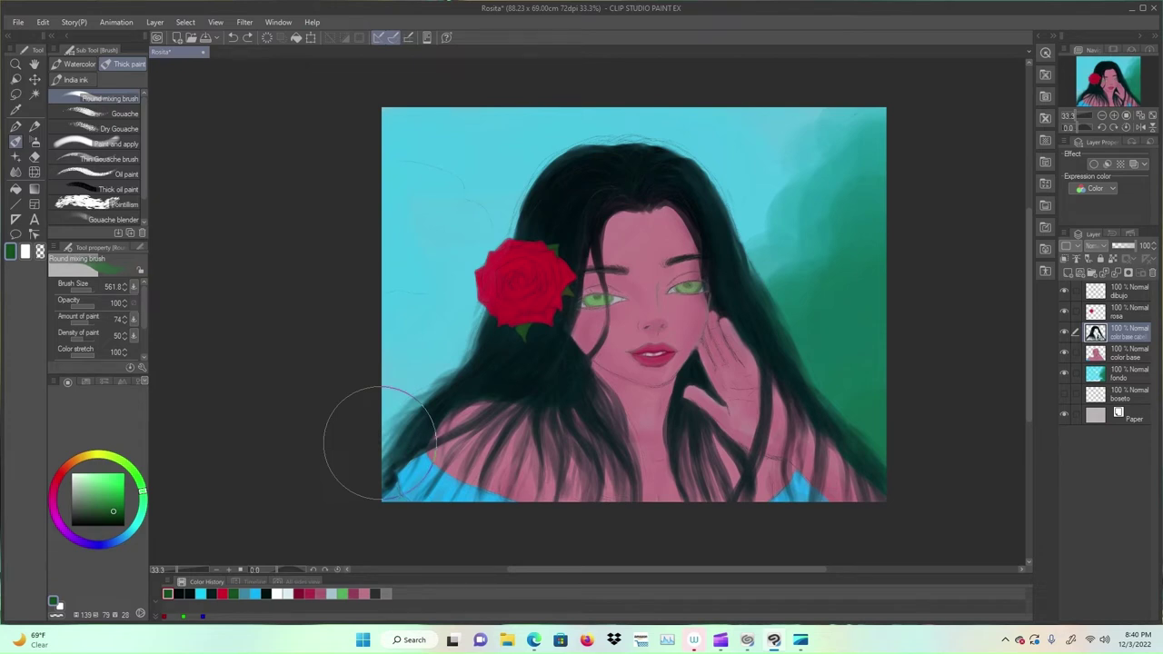
Step: On the fondo layer, paint dark green up the background's left side and soften both green areas into the cyan
{"action": "left_click", "coordinate": [1100, 378]}
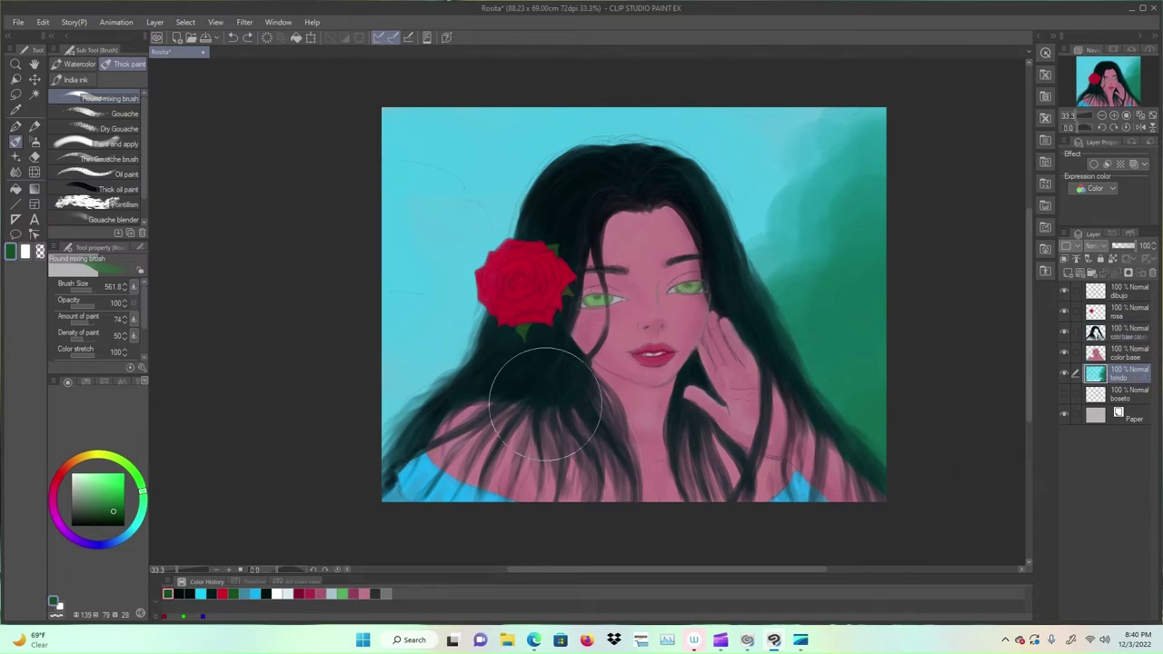
{"action": "mouse_move", "coordinate": [382, 469]}
{"action": "left_mouse_down"}
{"action": "mouse_move", "coordinate": [396, 437]}
{"action": "mouse_move", "coordinate": [383, 434]}
{"action": "mouse_move", "coordinate": [402, 439]}
{"action": "mouse_move", "coordinate": [379, 417]}
{"action": "mouse_move", "coordinate": [409, 420]}
{"action": "mouse_move", "coordinate": [386, 395]}
{"action": "mouse_move", "coordinate": [405, 384]}
{"action": "mouse_move", "coordinate": [385, 381]}
{"action": "mouse_move", "coordinate": [405, 358]}
{"action": "mouse_move", "coordinate": [382, 336]}
{"action": "mouse_move", "coordinate": [414, 344]}
{"action": "mouse_move", "coordinate": [377, 311]}
{"action": "mouse_move", "coordinate": [425, 330]}
{"action": "mouse_move", "coordinate": [448, 357]}
{"action": "mouse_move", "coordinate": [423, 359]}
{"action": "mouse_move", "coordinate": [455, 358]}
{"action": "mouse_move", "coordinate": [433, 347]}
{"action": "mouse_move", "coordinate": [428, 306]}
{"action": "mouse_move", "coordinate": [397, 294]}
{"action": "mouse_move", "coordinate": [380, 320]}
{"action": "mouse_move", "coordinate": [394, 357]}
{"action": "mouse_move", "coordinate": [381, 390]}
{"action": "mouse_move", "coordinate": [380, 360]}
{"action": "mouse_move", "coordinate": [376, 420]}
{"action": "mouse_move", "coordinate": [392, 399]}
{"action": "mouse_move", "coordinate": [393, 416]}
{"action": "mouse_move", "coordinate": [378, 414]}
{"action": "mouse_move", "coordinate": [435, 393]}
{"action": "mouse_move", "coordinate": [389, 357]}
{"action": "mouse_move", "coordinate": [441, 362]}
{"action": "mouse_move", "coordinate": [373, 331]}
{"action": "mouse_move", "coordinate": [398, 293]}
{"action": "mouse_move", "coordinate": [386, 258]}
{"action": "mouse_move", "coordinate": [329, 325]}
{"action": "mouse_move", "coordinate": [462, 306]}
{"action": "mouse_move", "coordinate": [470, 295]}
{"action": "mouse_move", "coordinate": [418, 267]}
{"action": "mouse_move", "coordinate": [404, 210]}
{"action": "mouse_move", "coordinate": [368, 191]}
{"action": "mouse_move", "coordinate": [379, 161]}
{"action": "mouse_move", "coordinate": [393, 208]}
{"action": "mouse_move", "coordinate": [379, 167]}
{"action": "mouse_move", "coordinate": [402, 171]}
{"action": "mouse_move", "coordinate": [393, 147]}
{"action": "mouse_move", "coordinate": [400, 210]}
{"action": "mouse_move", "coordinate": [346, 233]}
{"action": "mouse_move", "coordinate": [409, 183]}
{"action": "mouse_move", "coordinate": [462, 223]}
{"action": "mouse_move", "coordinate": [468, 263]}
{"action": "mouse_move", "coordinate": [464, 246]}
{"action": "mouse_move", "coordinate": [498, 258]}
{"action": "mouse_move", "coordinate": [452, 248]}
{"action": "mouse_move", "coordinate": [390, 270]}
{"action": "mouse_move", "coordinate": [378, 215]}
{"action": "mouse_move", "coordinate": [416, 260]}
{"action": "mouse_move", "coordinate": [410, 280]}
{"action": "mouse_move", "coordinate": [454, 294]}
{"action": "mouse_move", "coordinate": [460, 361]}
{"action": "mouse_move", "coordinate": [384, 317]}
{"action": "mouse_move", "coordinate": [382, 267]}
{"action": "mouse_move", "coordinate": [408, 342]}
{"action": "mouse_move", "coordinate": [450, 361]}
{"action": "mouse_move", "coordinate": [446, 329]}
{"action": "mouse_move", "coordinate": [394, 397]}
{"action": "mouse_move", "coordinate": [369, 333]}
{"action": "mouse_move", "coordinate": [382, 411]}
{"action": "mouse_move", "coordinate": [409, 395]}
{"action": "mouse_move", "coordinate": [409, 333]}
{"action": "mouse_move", "coordinate": [369, 260]}
{"action": "mouse_move", "coordinate": [397, 239]}
{"action": "mouse_move", "coordinate": [397, 349]}
{"action": "mouse_move", "coordinate": [424, 289]}
{"action": "mouse_move", "coordinate": [424, 307]}
{"action": "mouse_move", "coordinate": [468, 349]}
{"action": "left_mouse_up"}
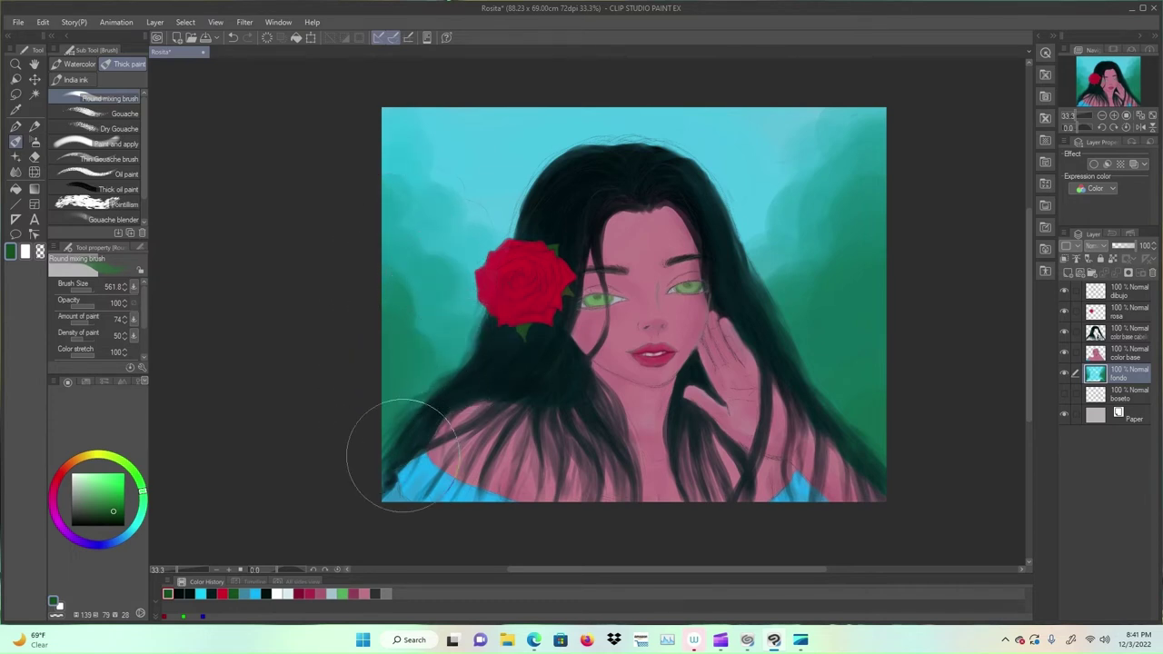
{"action": "mouse_move", "coordinate": [402, 454]}
{"action": "left_mouse_down"}
{"action": "mouse_move", "coordinate": [438, 359]}
{"action": "mouse_move", "coordinate": [453, 366]}
{"action": "mouse_move", "coordinate": [435, 370]}
{"action": "mouse_move", "coordinate": [416, 339]}
{"action": "mouse_move", "coordinate": [419, 379]}
{"action": "mouse_move", "coordinate": [392, 457]}
{"action": "mouse_move", "coordinate": [405, 534]}
{"action": "mouse_move", "coordinate": [507, 518]}
{"action": "mouse_move", "coordinate": [534, 494]}
{"action": "mouse_move", "coordinate": [544, 427]}
{"action": "mouse_move", "coordinate": [512, 391]}
{"action": "mouse_move", "coordinate": [521, 387]}
{"action": "mouse_move", "coordinate": [472, 360]}
{"action": "mouse_move", "coordinate": [534, 363]}
{"action": "mouse_move", "coordinate": [565, 472]}
{"action": "left_mouse_up"}
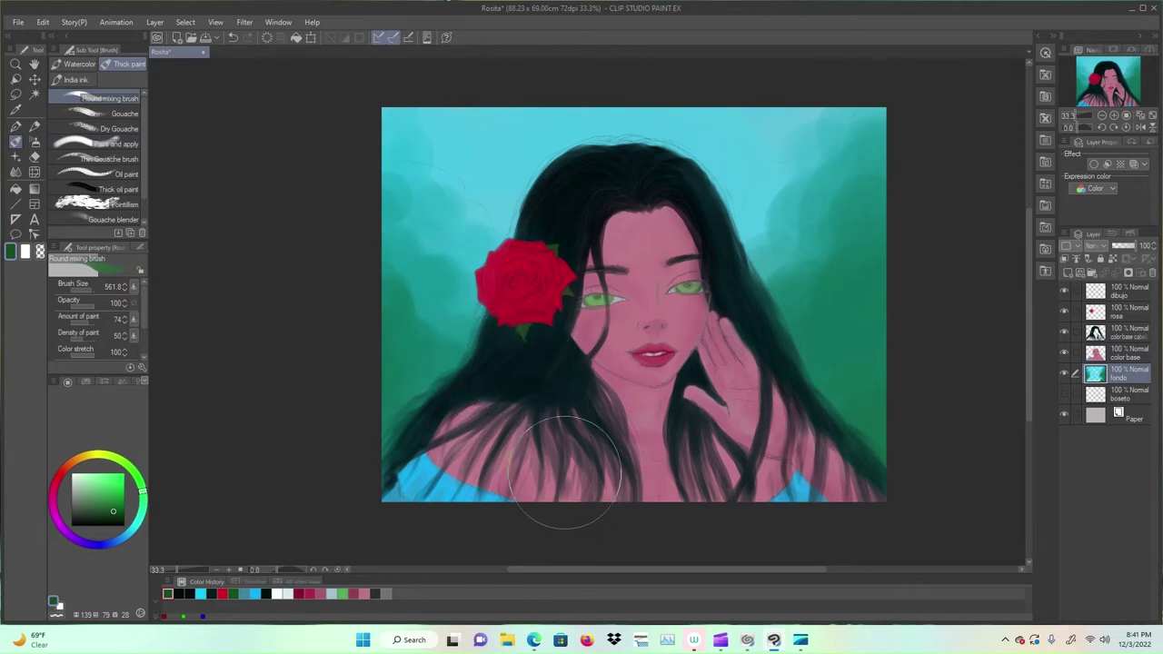
{"action": "mouse_move", "coordinate": [427, 168]}
{"action": "left_mouse_down"}
{"action": "mouse_move", "coordinate": [392, 174]}
{"action": "mouse_move", "coordinate": [393, 199]}
{"action": "mouse_move", "coordinate": [422, 234]}
{"action": "mouse_move", "coordinate": [408, 267]}
{"action": "mouse_move", "coordinate": [430, 278]}
{"action": "mouse_move", "coordinate": [446, 259]}
{"action": "mouse_move", "coordinate": [469, 266]}
{"action": "mouse_move", "coordinate": [472, 282]}
{"action": "mouse_move", "coordinate": [568, 332]}
{"action": "left_mouse_up"}
{"action": "left_click_drag", "start_coordinate": [798, 267], "coordinate": [828, 122]}
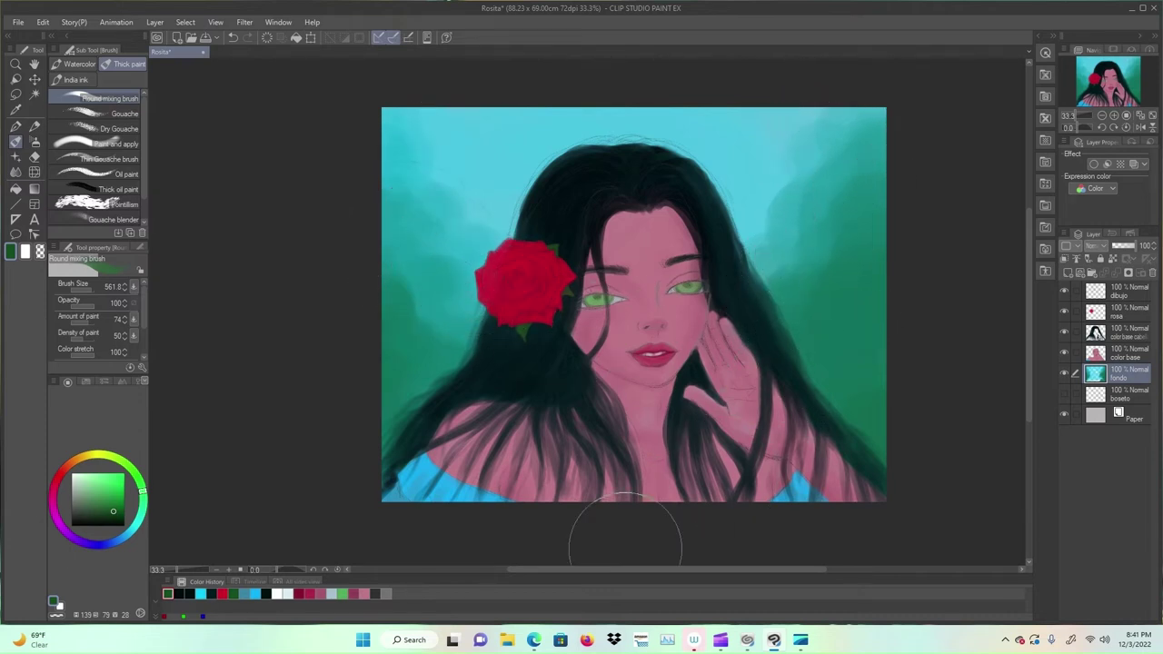
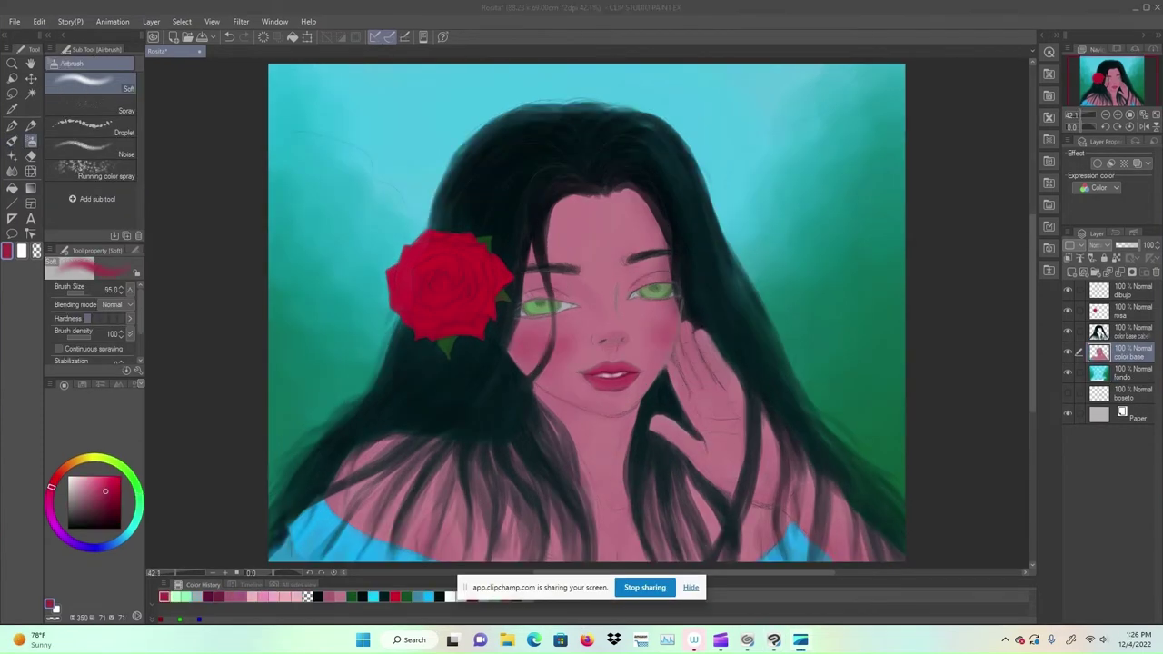
{"action": "left_click", "coordinate": [690, 588]}
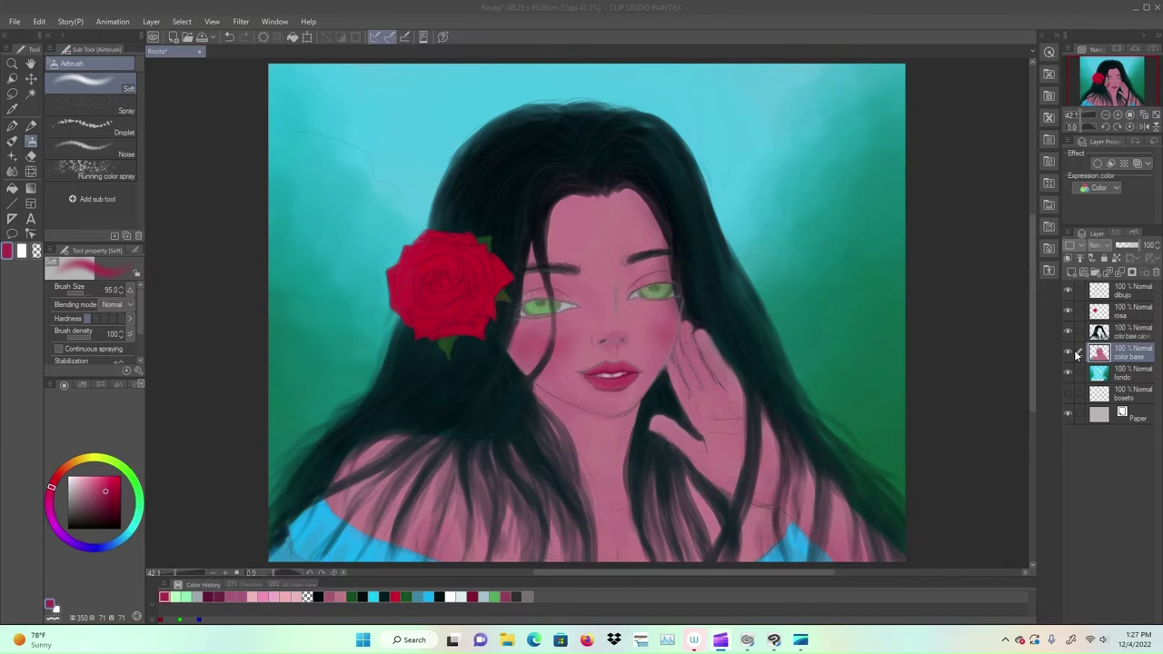
Step: Add a new layer above color base, clip it to that layer and set its blending mode to Overlay
{"action": "left_click", "coordinate": [1077, 276]}
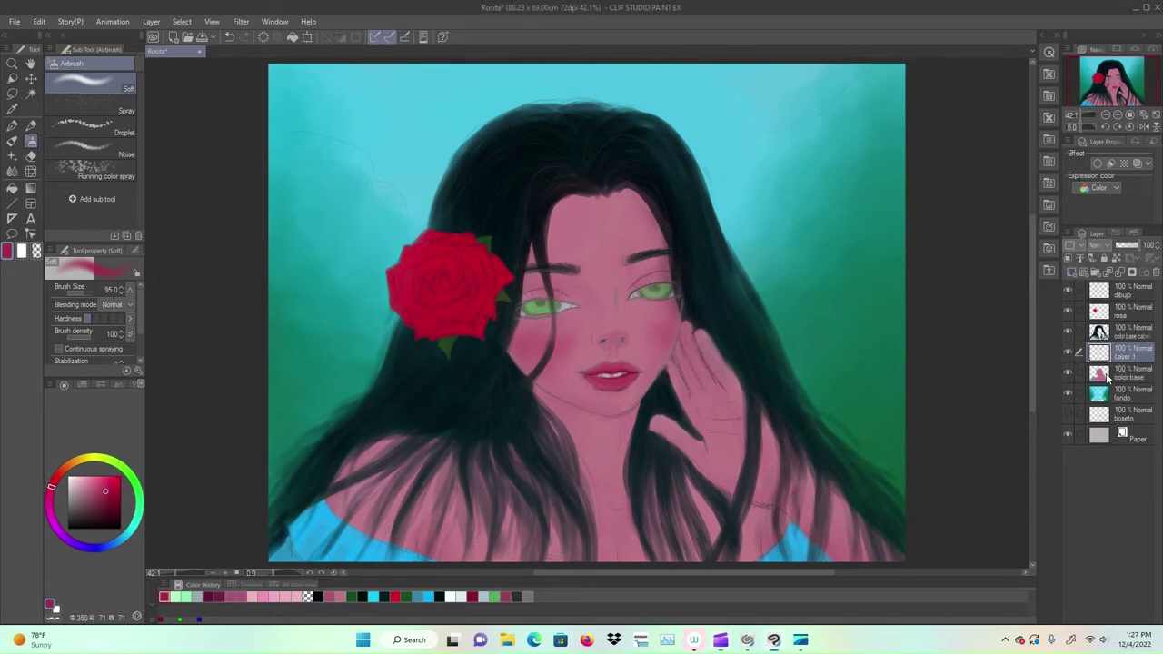
{"action": "left_click", "coordinate": [1070, 261]}
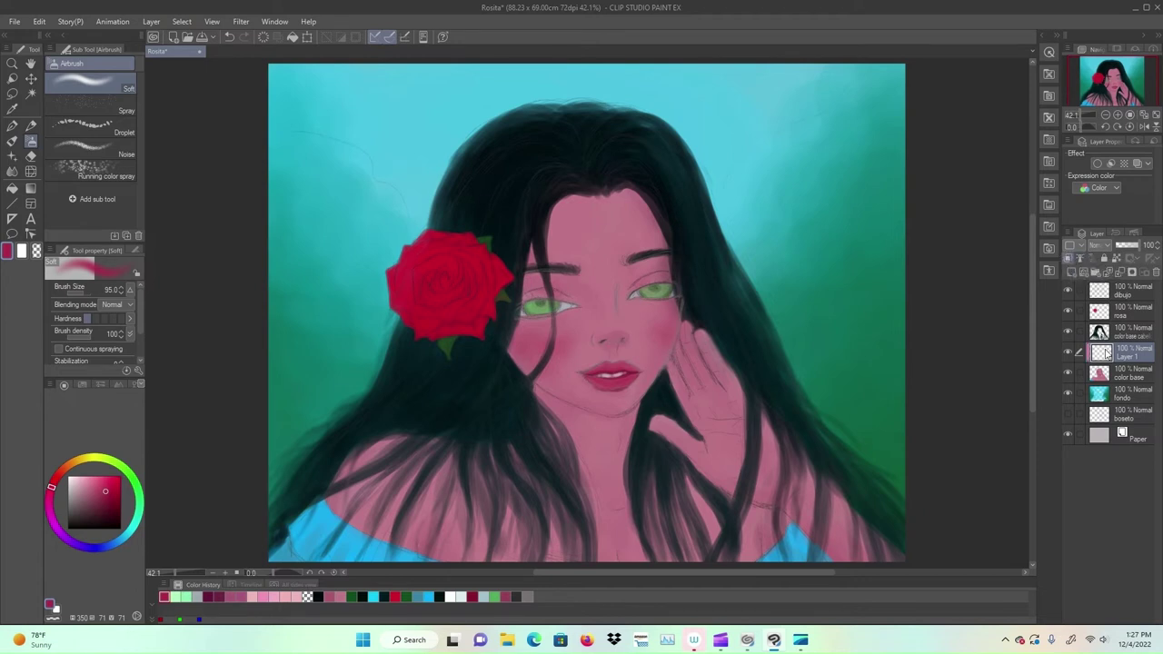
{"action": "left_click", "coordinate": [1110, 247]}
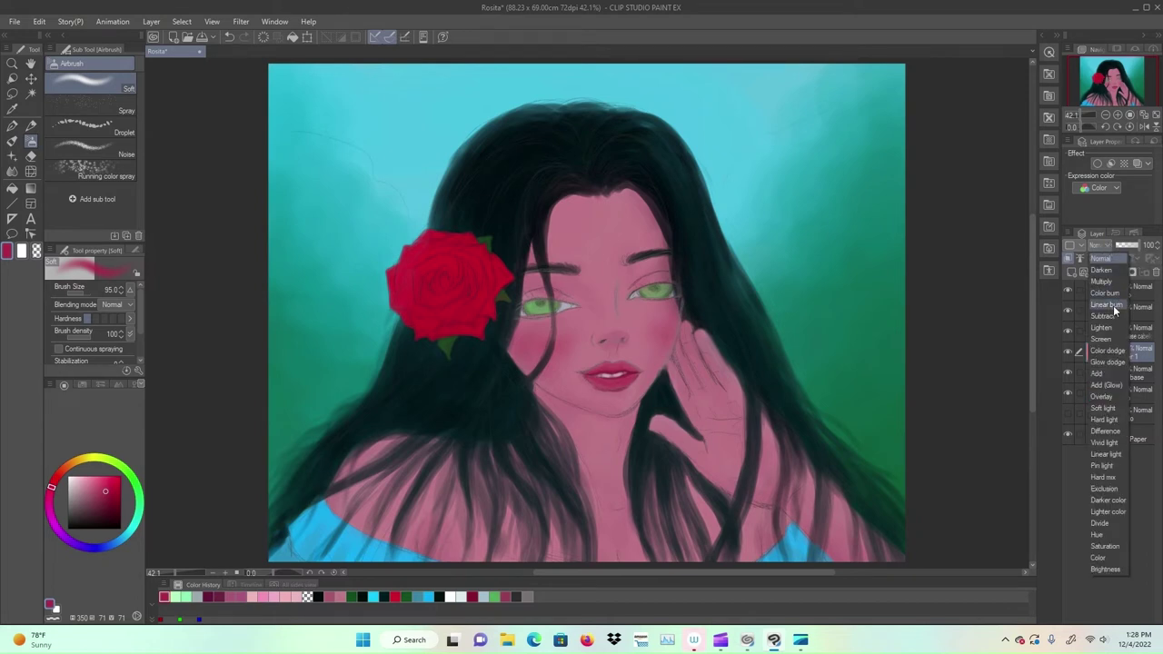
{"action": "left_click", "coordinate": [1102, 397]}
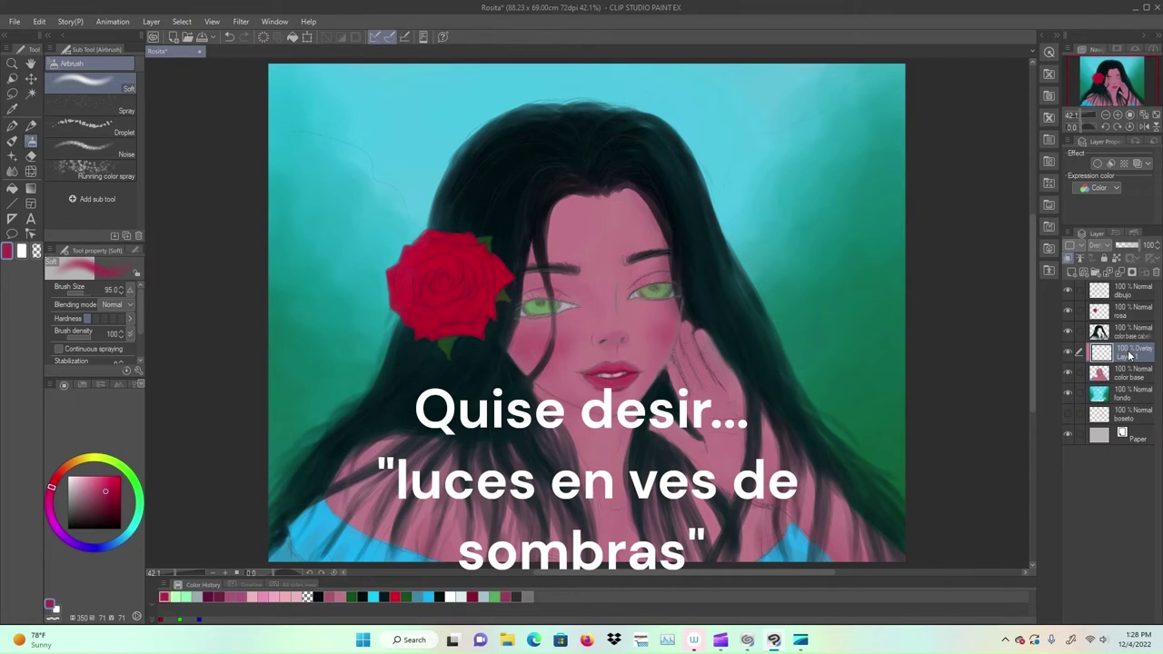
Step: Airbrush a light green glow (HSV 129, 51, 92) over both irises on the clipped Overlay layer
{"action": "key", "text": "ctrl+plus"}
{"action": "key", "text": "ctrl+plus"}
{"action": "key", "text": "ctrl+plus"}
{"action": "key", "text": "ctrl+plus"}
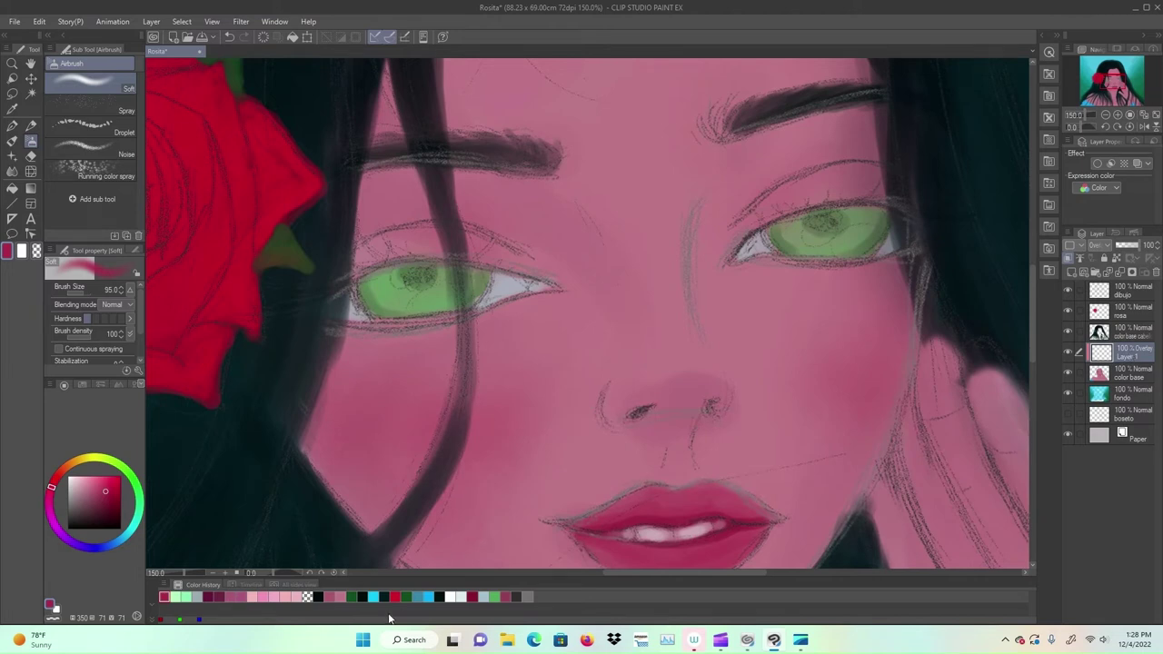
{"action": "left_click", "coordinate": [496, 597]}
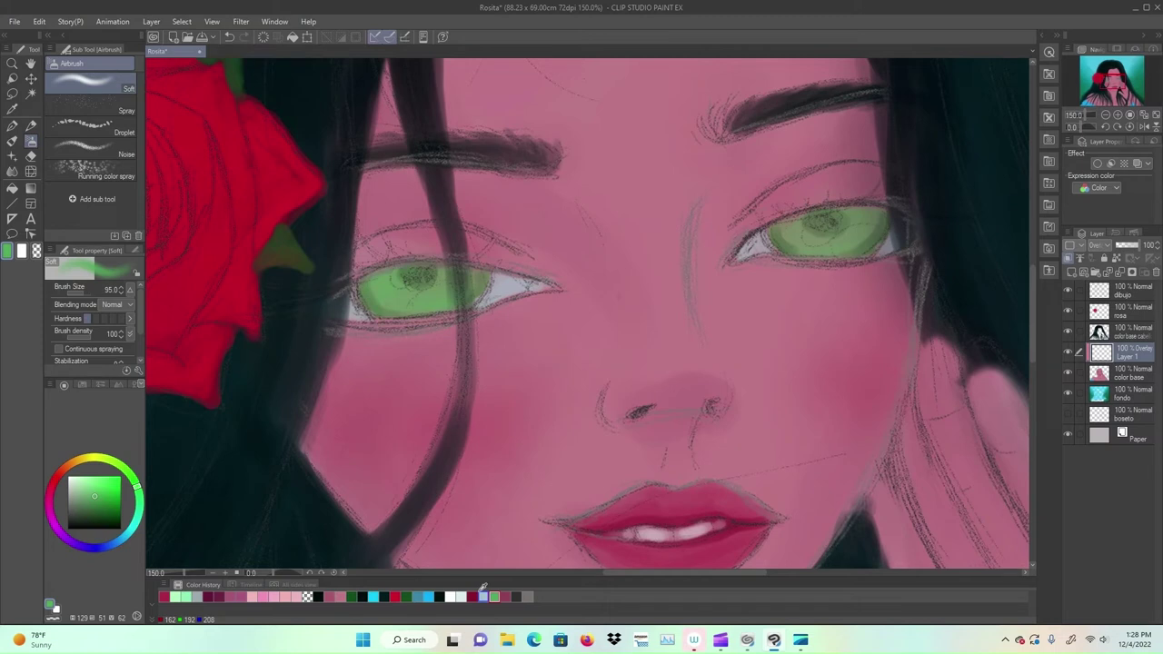
{"action": "left_click", "coordinate": [98, 477]}
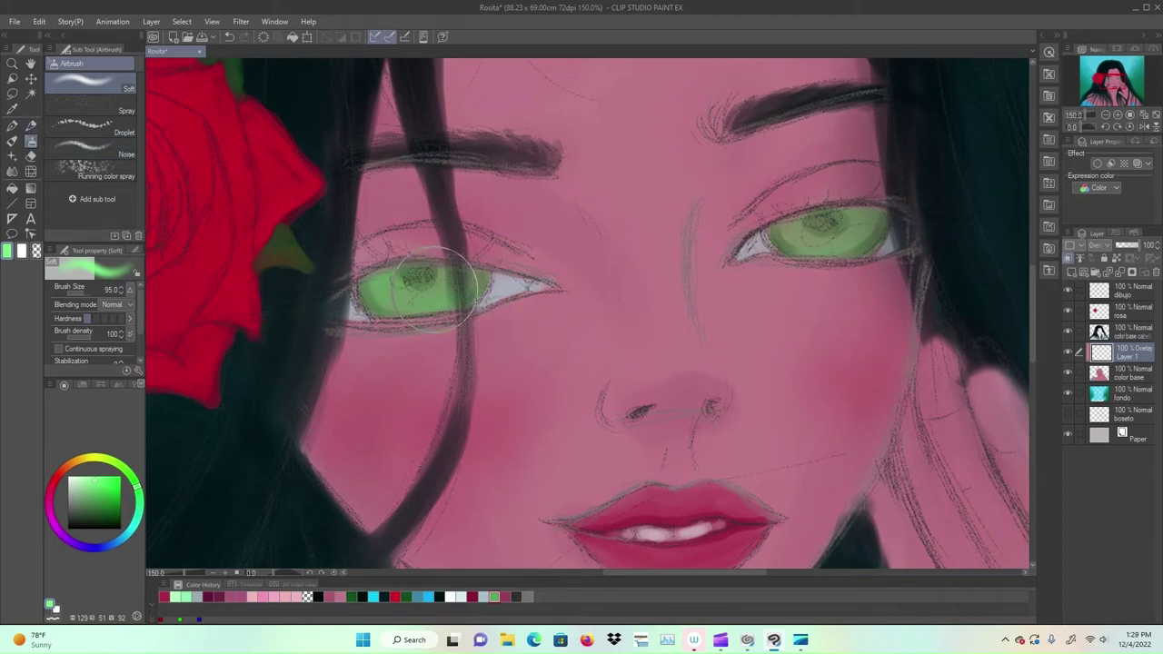
{"action": "left_click_drag", "start_coordinate": [439, 287], "coordinate": [434, 293]}
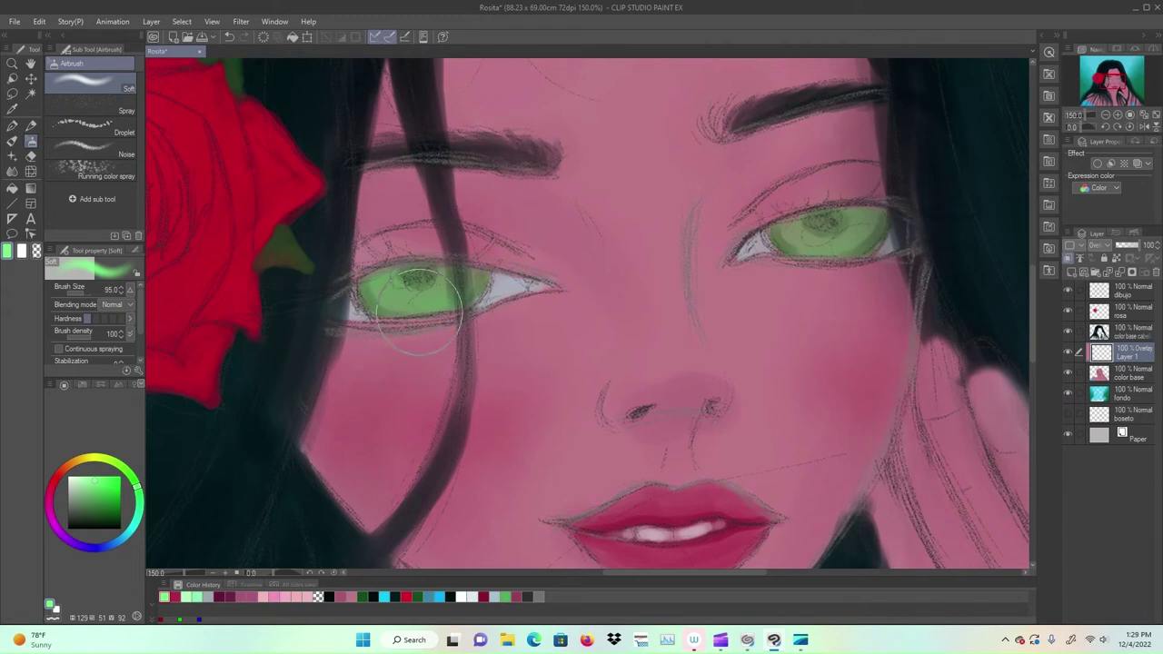
{"action": "left_click", "coordinate": [1105, 246]}
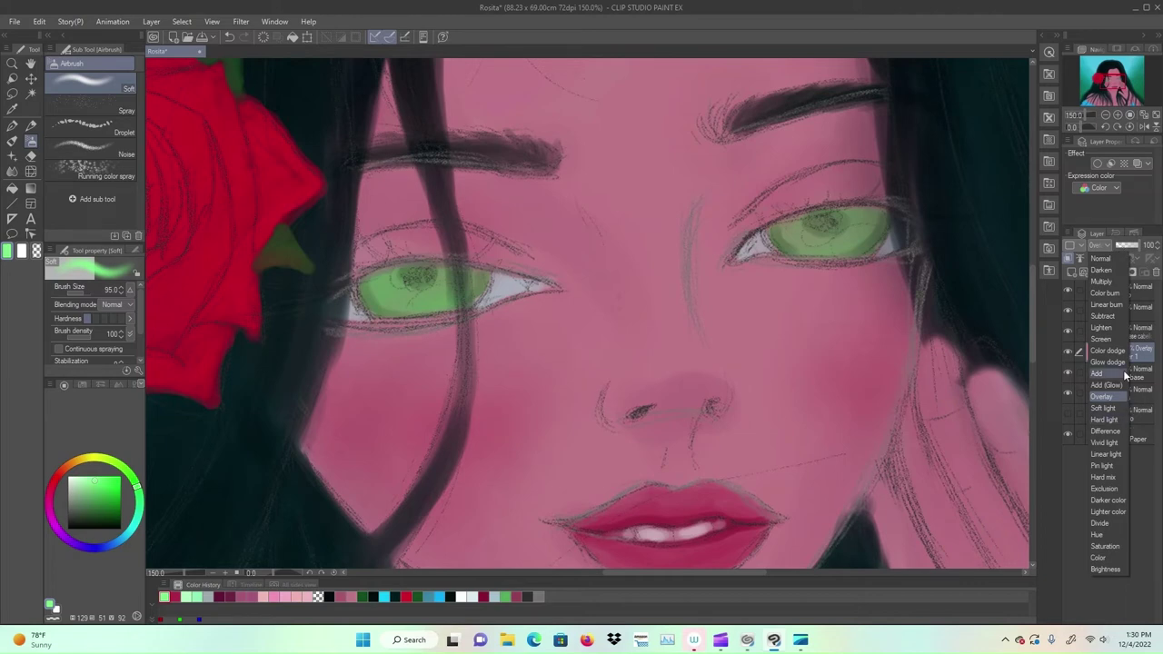
{"action": "left_click", "coordinate": [405, 301]}
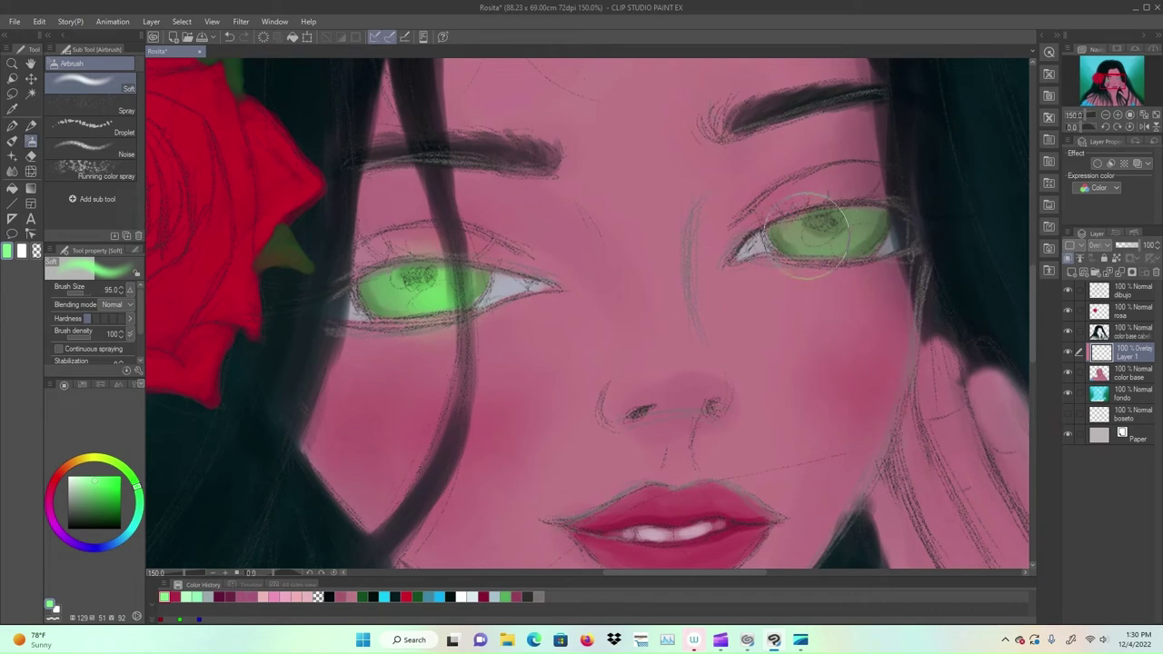
{"action": "left_click_drag", "start_coordinate": [814, 232], "coordinate": [807, 238]}
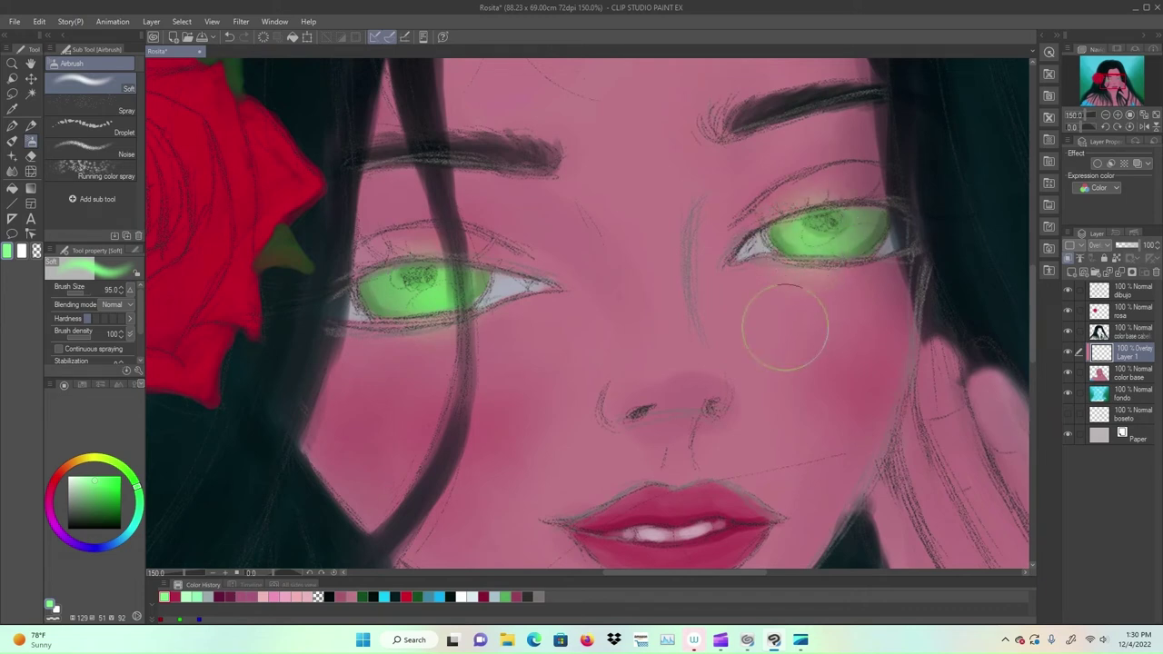
{"action": "left_click_drag", "start_coordinate": [791, 231], "coordinate": [804, 237]}
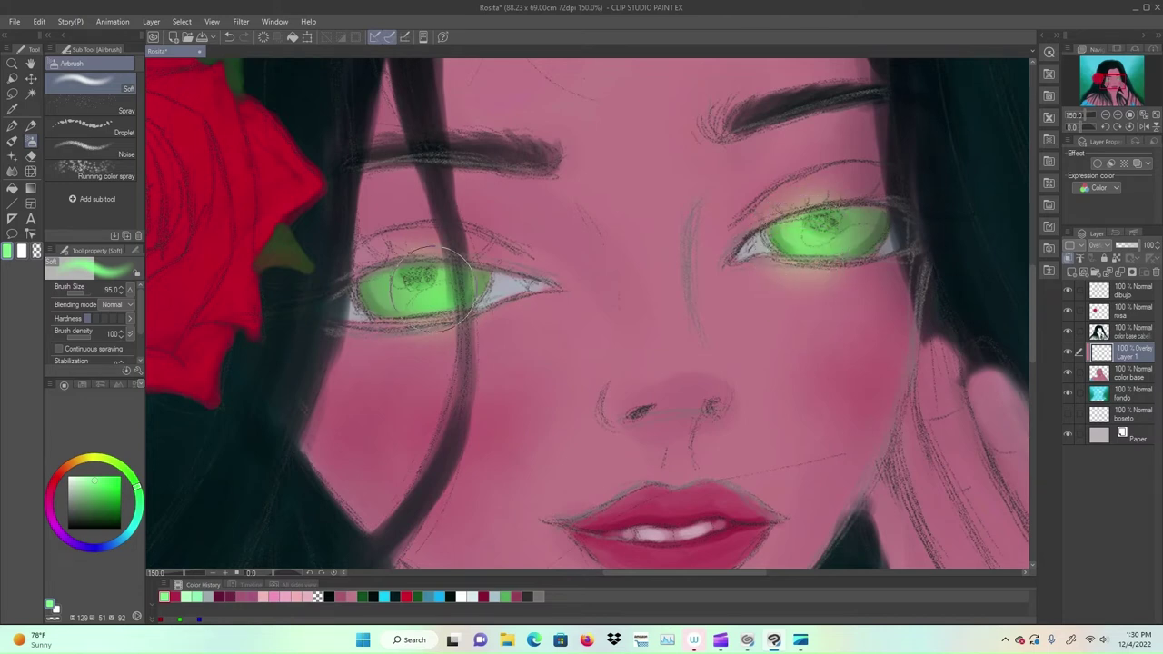
Step: Erase the green glow spilling onto the skin around both irises with the Hard eraser at sizes 16.1 and 34.4
{"action": "key", "text": "e"}
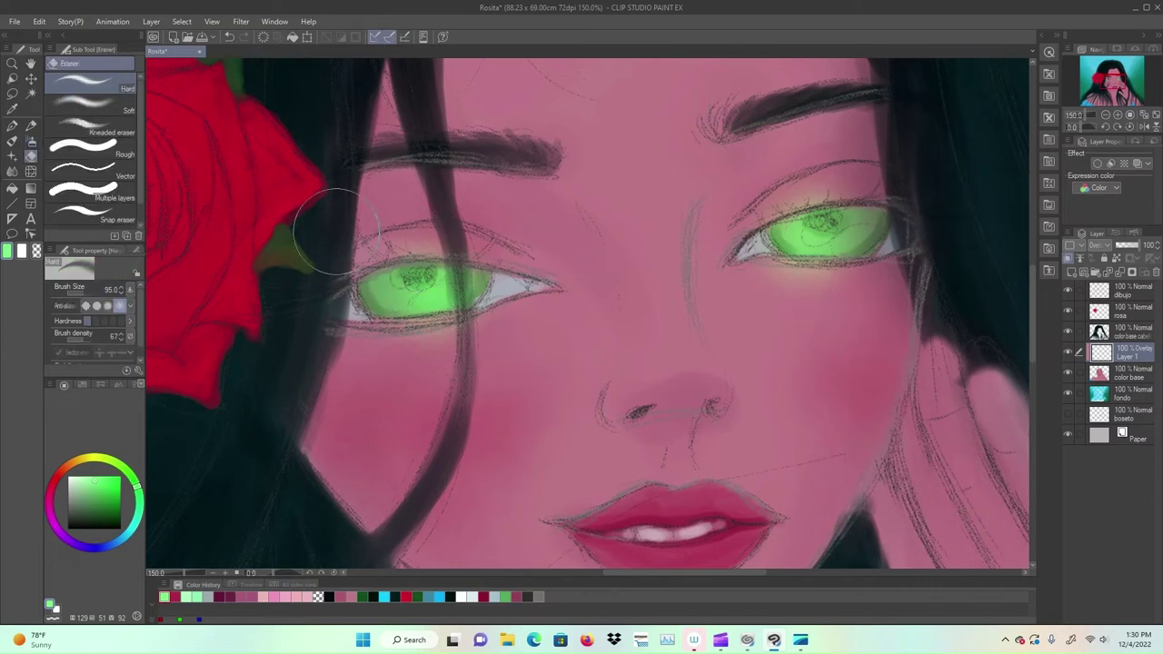
{"action": "left_click", "coordinate": [79, 293]}
{"action": "left_click", "coordinate": [78, 292]}
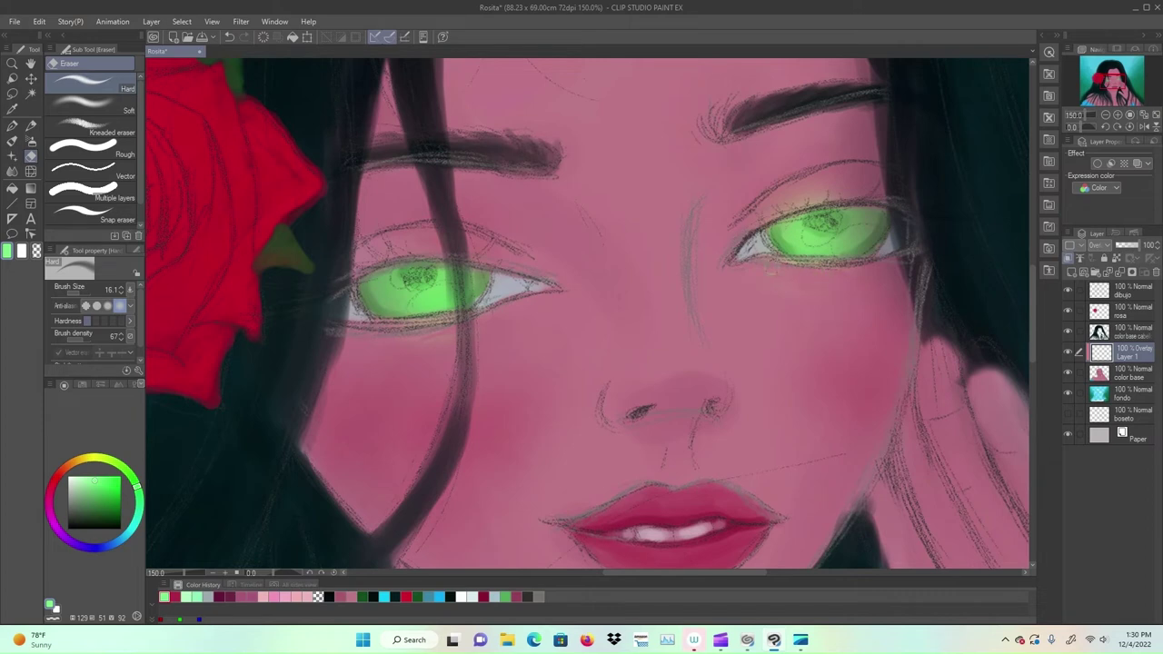
{"action": "left_click", "coordinate": [80, 293]}
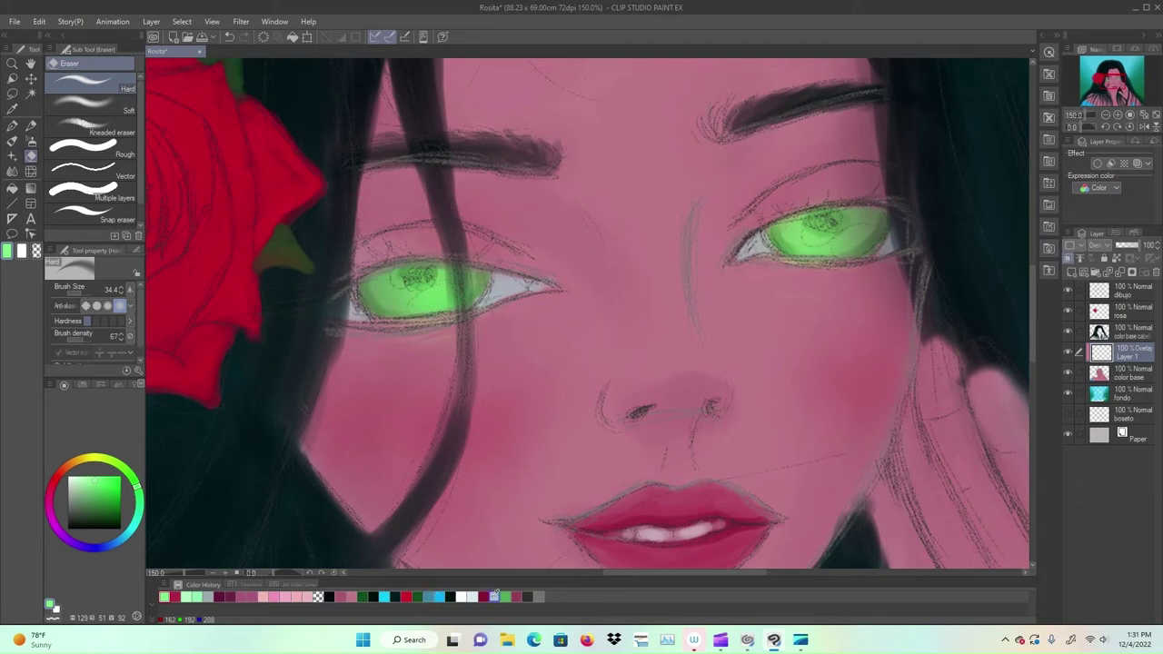
Step: Airbrush a pale blue-white (HSV 201, 9, 94) over the whites of both eyes with the Soft airbrush at size 26.7
{"action": "left_click", "coordinate": [470, 596]}
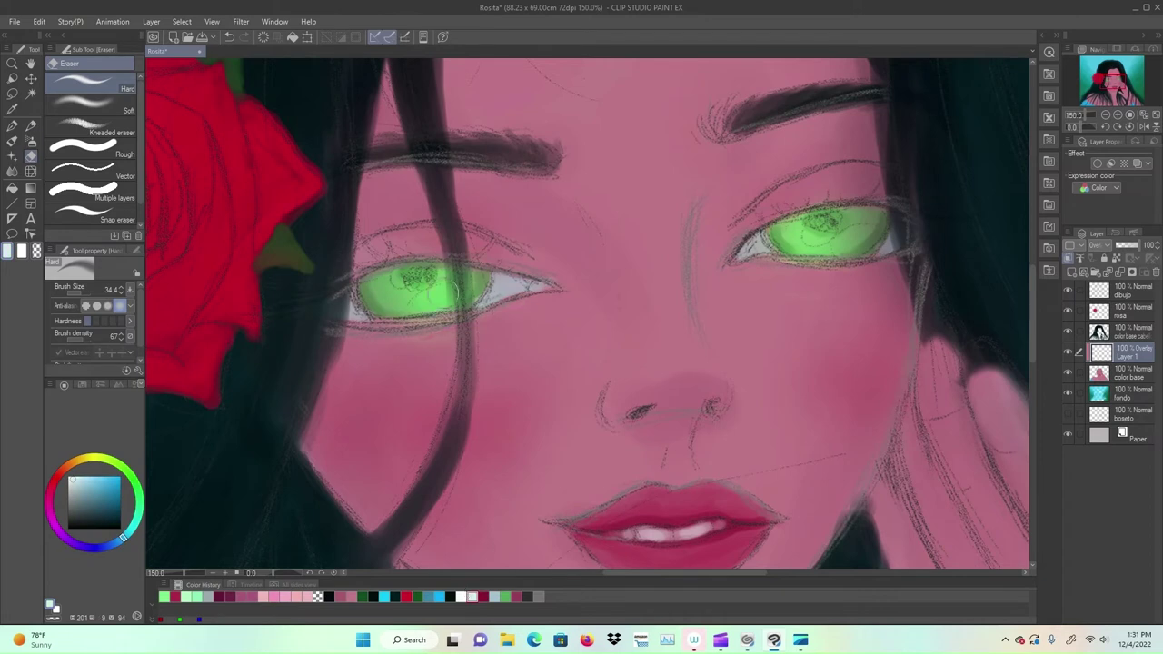
{"action": "key", "text": "b"}
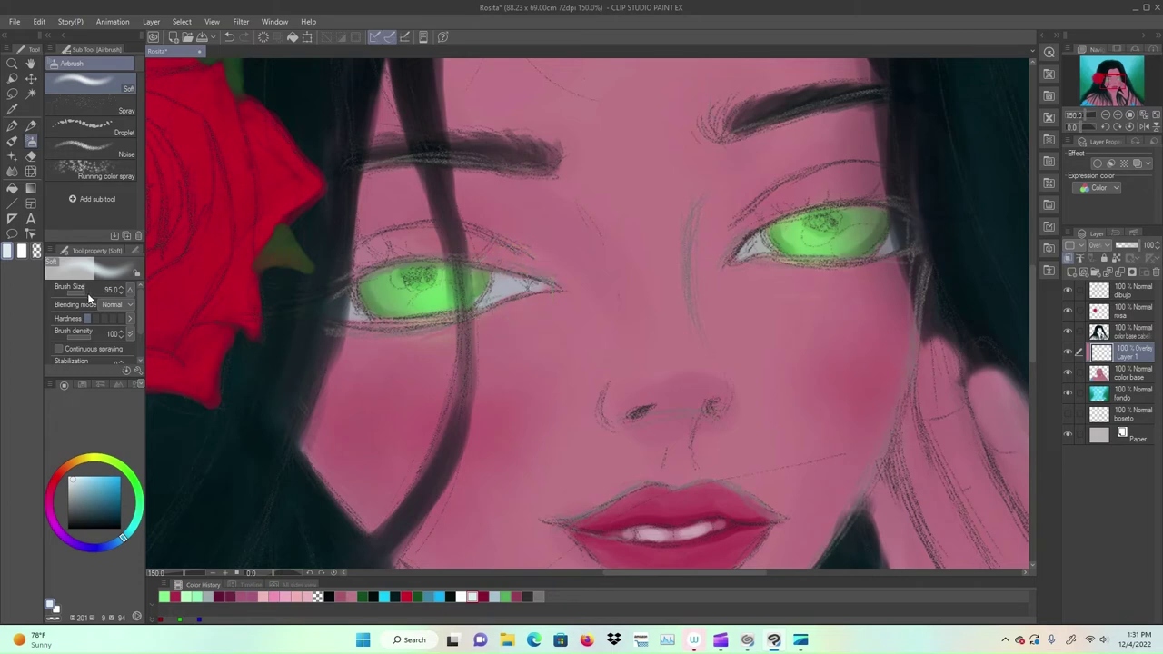
{"action": "left_click_drag", "start_coordinate": [88, 297], "coordinate": [80, 298]}
{"action": "left_click_drag", "start_coordinate": [506, 287], "coordinate": [505, 290]}
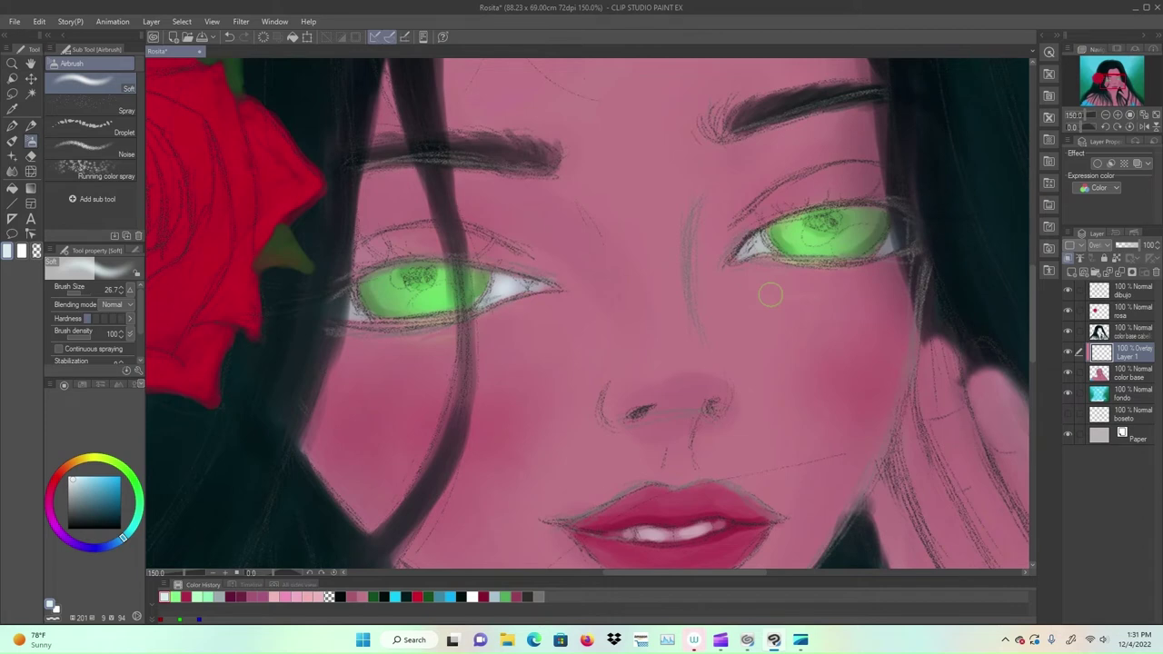
Step: Airbrush pale pink light (HSV 351, 22, 93) down the forehead, nose, chin and neck at brush size 262.3
{"action": "scroll", "coordinate": [770, 293], "scroll_direction": "down", "scroll_amount": 3}
{"action": "scroll", "coordinate": [770, 293], "scroll_direction": "up", "scroll_amount": 1}
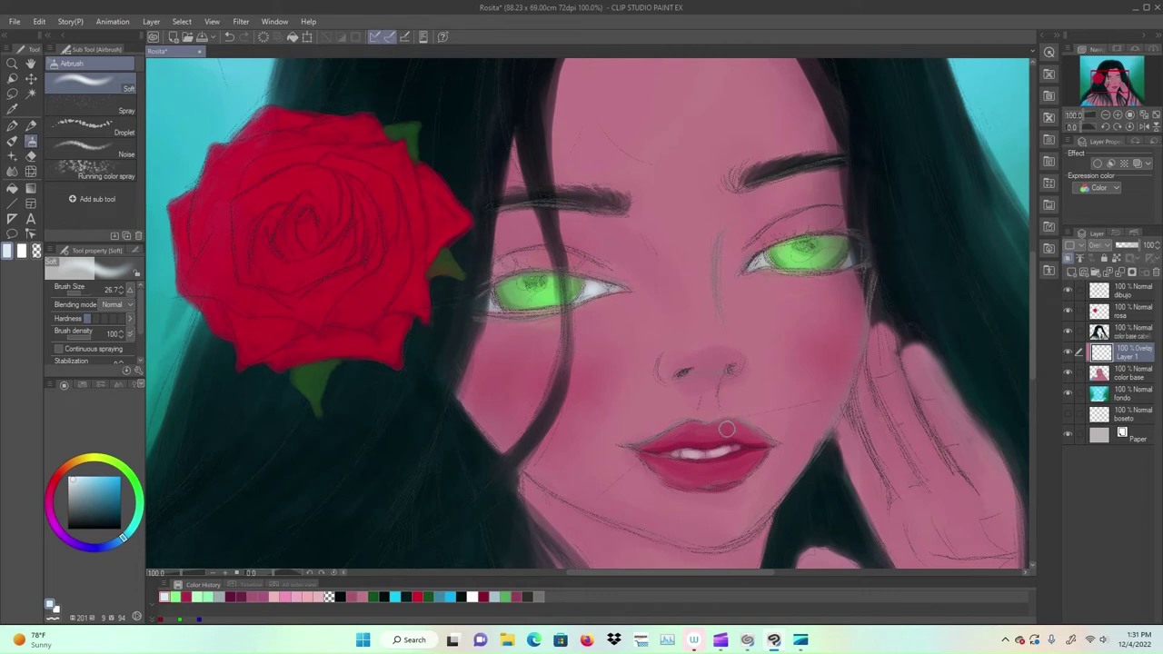
{"action": "scroll", "coordinate": [728, 428], "scroll_direction": "down", "scroll_amount": 1}
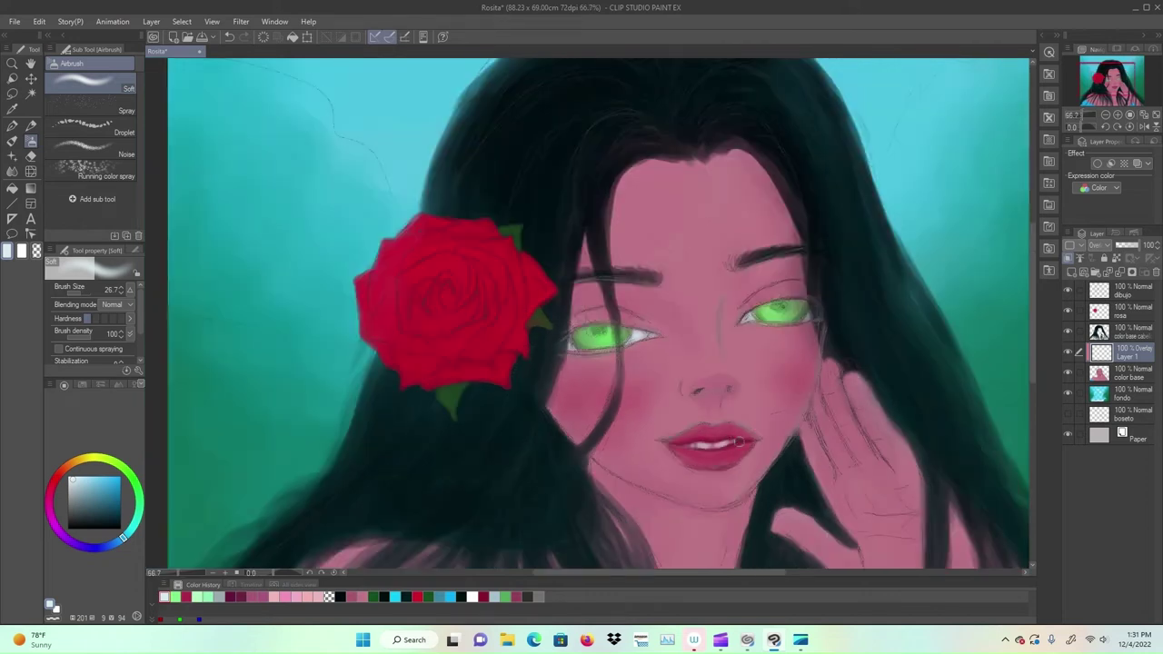
{"action": "left_click_drag", "start_coordinate": [732, 462], "coordinate": [658, 369]}
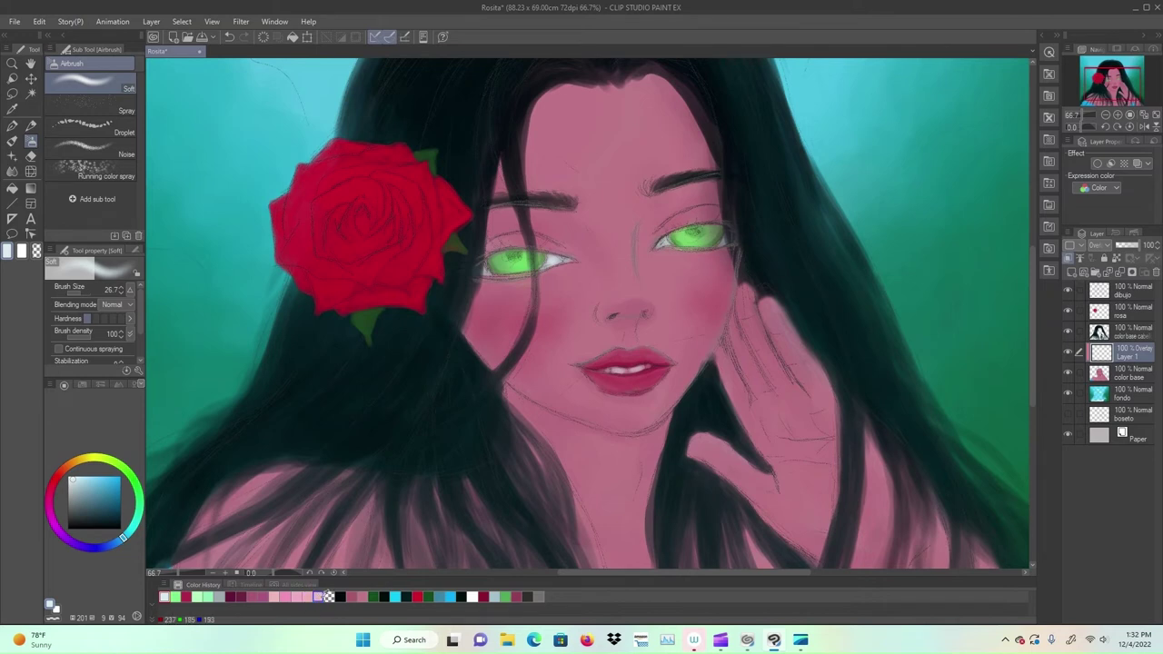
{"action": "left_click", "coordinate": [324, 597]}
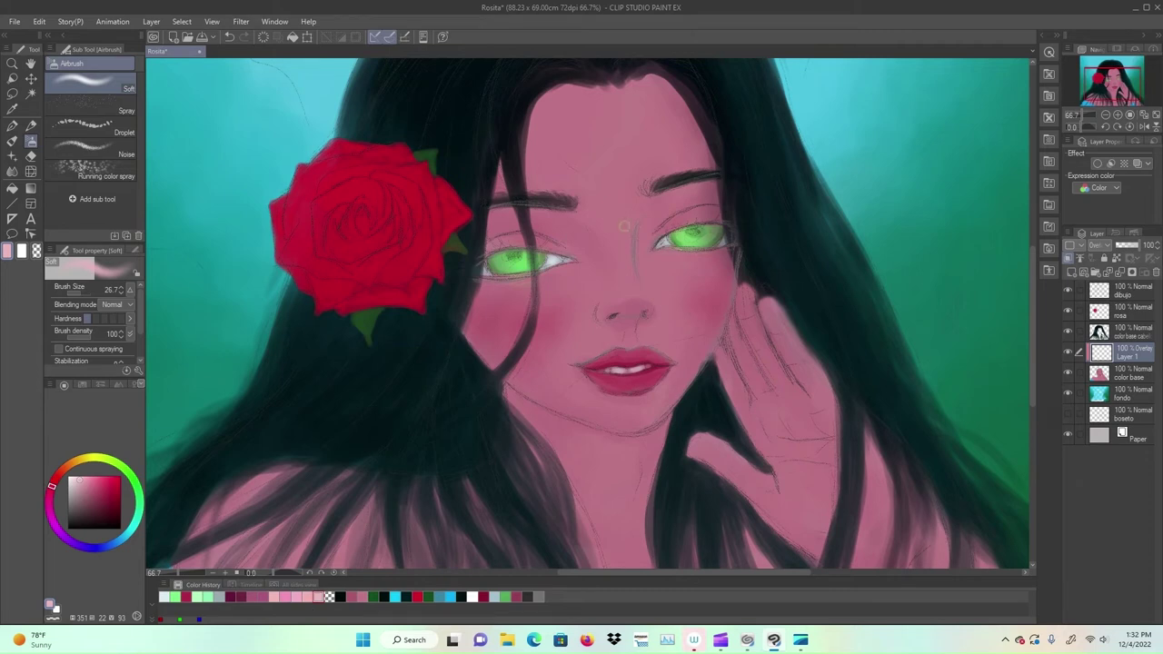
{"action": "left_click", "coordinate": [87, 298]}
{"action": "left_click", "coordinate": [88, 296]}
{"action": "left_click_drag", "start_coordinate": [84, 292], "coordinate": [89, 302]}
{"action": "mouse_move", "coordinate": [621, 153]}
{"action": "left_mouse_down"}
{"action": "mouse_move", "coordinate": [644, 173]}
{"action": "mouse_move", "coordinate": [667, 165]}
{"action": "mouse_move", "coordinate": [633, 137]}
{"action": "mouse_move", "coordinate": [623, 167]}
{"action": "mouse_move", "coordinate": [638, 150]}
{"action": "mouse_move", "coordinate": [614, 134]}
{"action": "mouse_move", "coordinate": [611, 156]}
{"action": "mouse_move", "coordinate": [623, 113]}
{"action": "mouse_move", "coordinate": [641, 131]}
{"action": "mouse_move", "coordinate": [628, 210]}
{"action": "mouse_move", "coordinate": [638, 191]}
{"action": "mouse_move", "coordinate": [623, 128]}
{"action": "mouse_move", "coordinate": [648, 300]}
{"action": "mouse_move", "coordinate": [640, 213]}
{"action": "mouse_move", "coordinate": [653, 196]}
{"action": "mouse_move", "coordinate": [620, 269]}
{"action": "mouse_move", "coordinate": [621, 211]}
{"action": "mouse_move", "coordinate": [640, 359]}
{"action": "mouse_move", "coordinate": [630, 418]}
{"action": "left_mouse_up"}
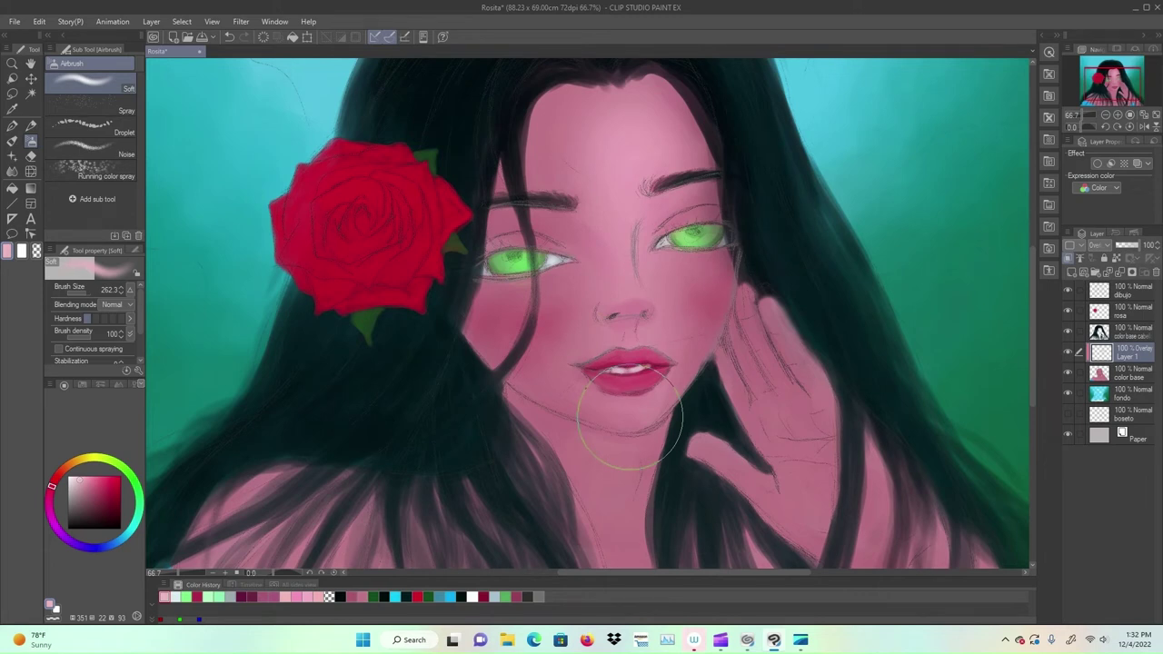
{"action": "left_click_drag", "start_coordinate": [643, 263], "coordinate": [664, 320]}
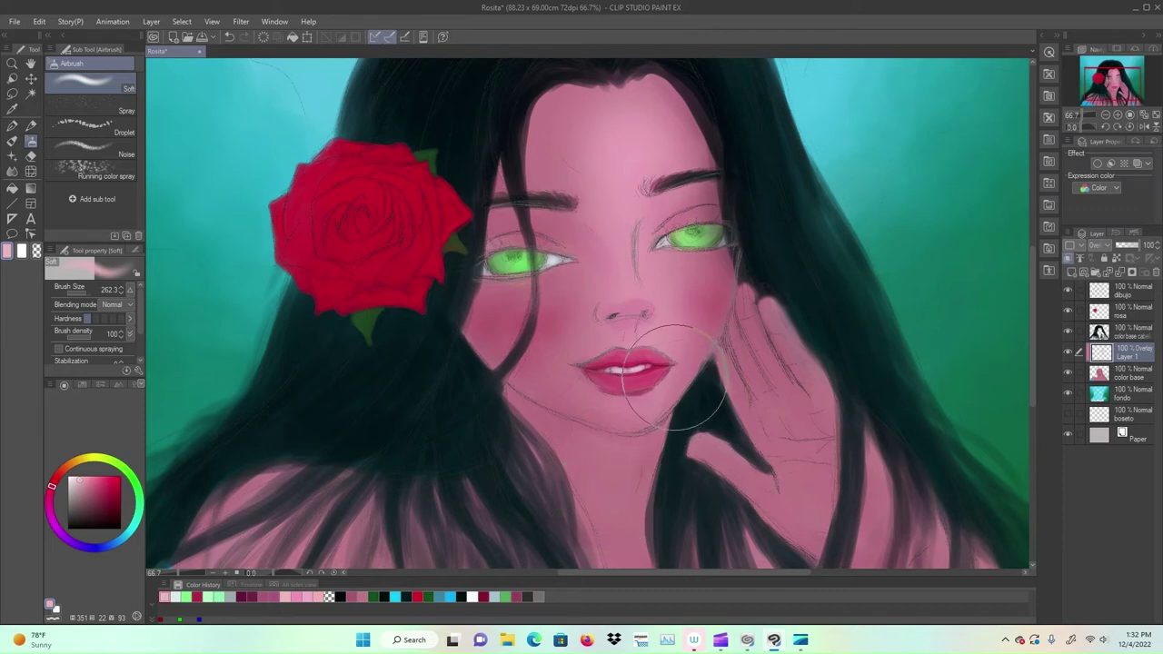
{"action": "mouse_move", "coordinate": [653, 439]}
{"action": "left_mouse_down"}
{"action": "mouse_move", "coordinate": [682, 483]}
{"action": "mouse_move", "coordinate": [647, 509]}
{"action": "mouse_move", "coordinate": [625, 468]}
{"action": "mouse_move", "coordinate": [619, 489]}
{"action": "left_mouse_up"}
Step: Airbrush a stronger pink (HSV 339, 39, 98) over the cheek, neck and the shoulder beside the raised hand at size 262.3
{"action": "scroll", "coordinate": [859, 456], "scroll_direction": "down", "scroll_amount": 1}
{"action": "mouse_move", "coordinate": [724, 460]}
{"action": "left_mouse_down"}
{"action": "mouse_move", "coordinate": [685, 319]}
{"action": "mouse_move", "coordinate": [692, 363]}
{"action": "left_mouse_up"}
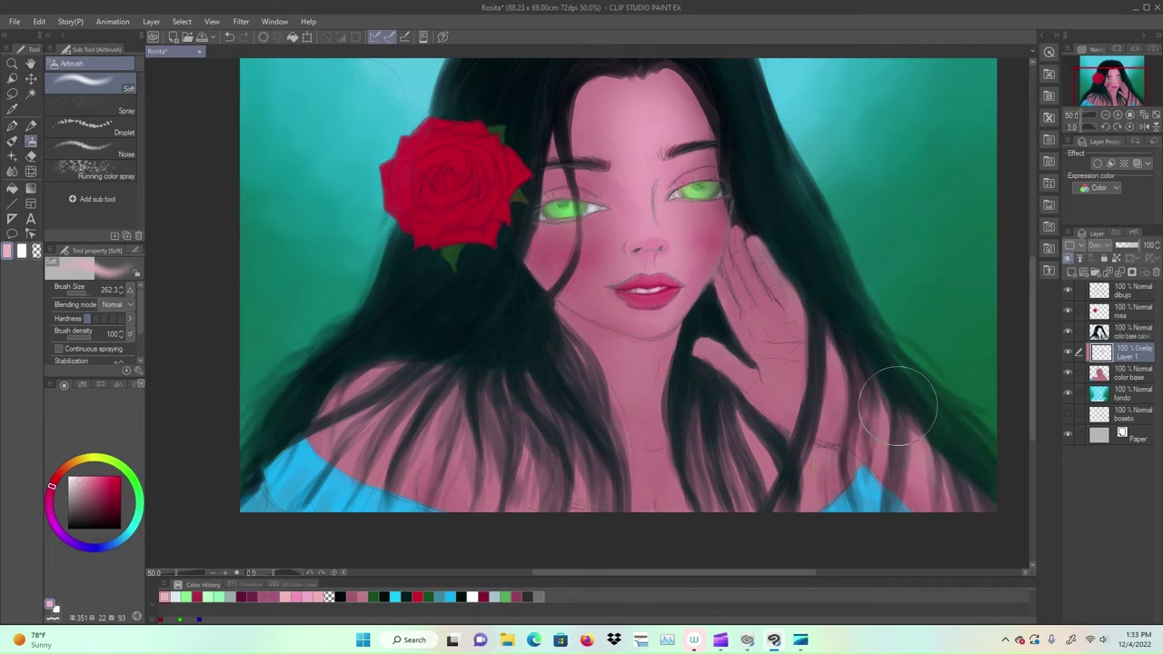
{"action": "left_click_drag", "start_coordinate": [85, 293], "coordinate": [81, 293]}
{"action": "left_click_drag", "start_coordinate": [85, 300], "coordinate": [84, 296]}
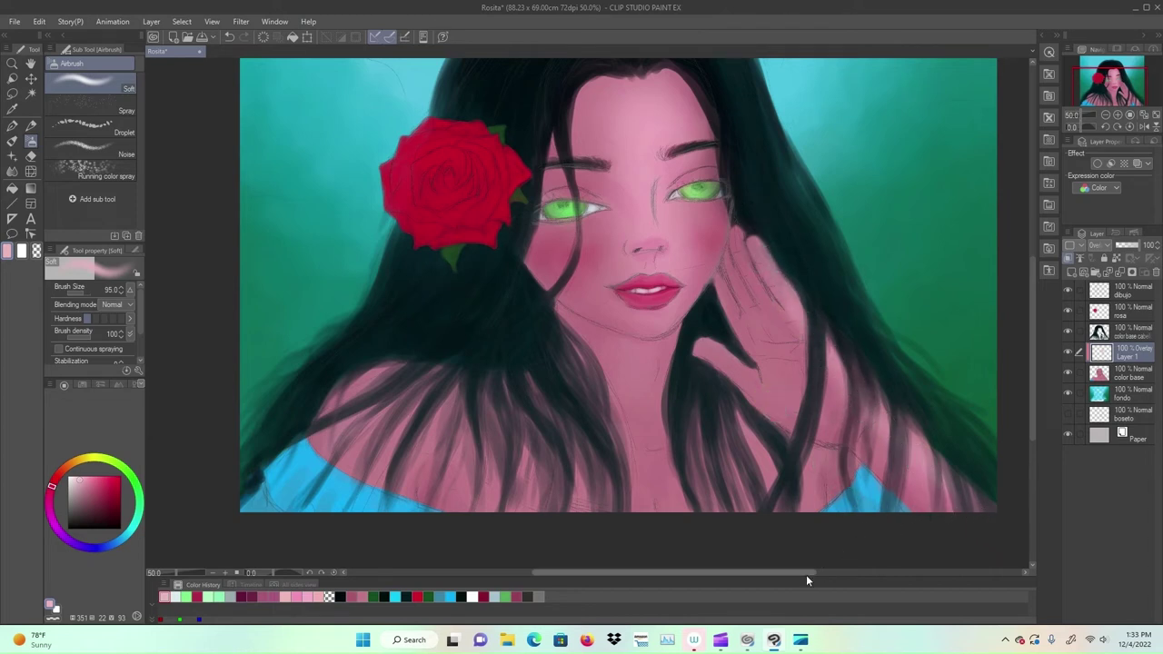
{"action": "left_click", "coordinate": [307, 597]}
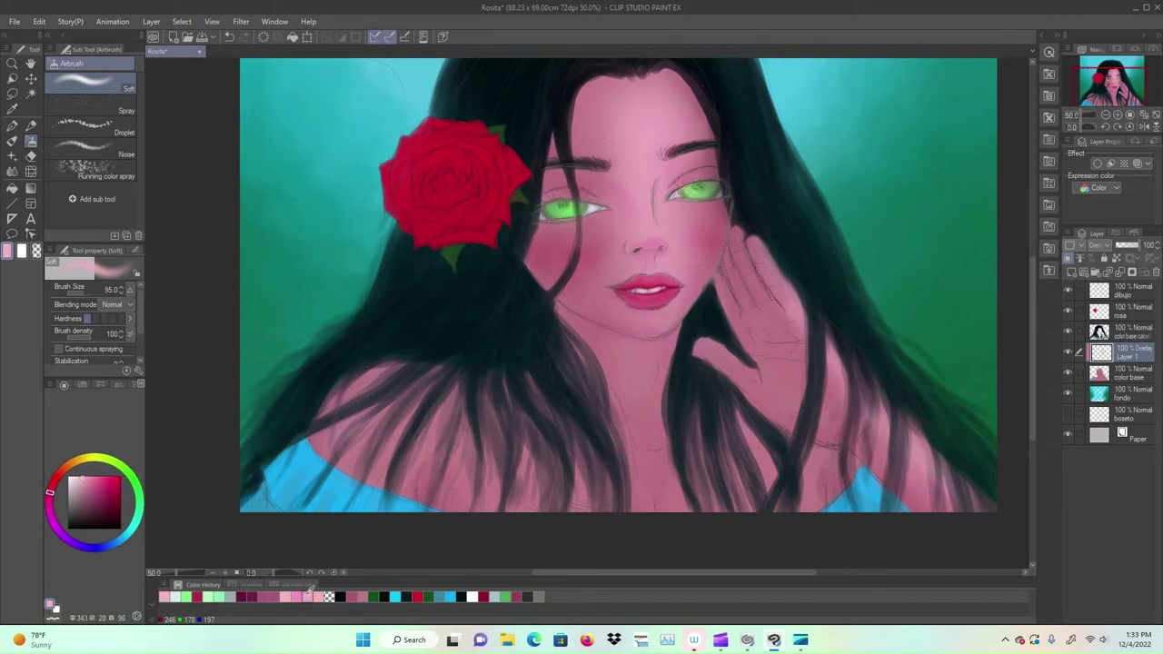
{"action": "left_click", "coordinate": [294, 600]}
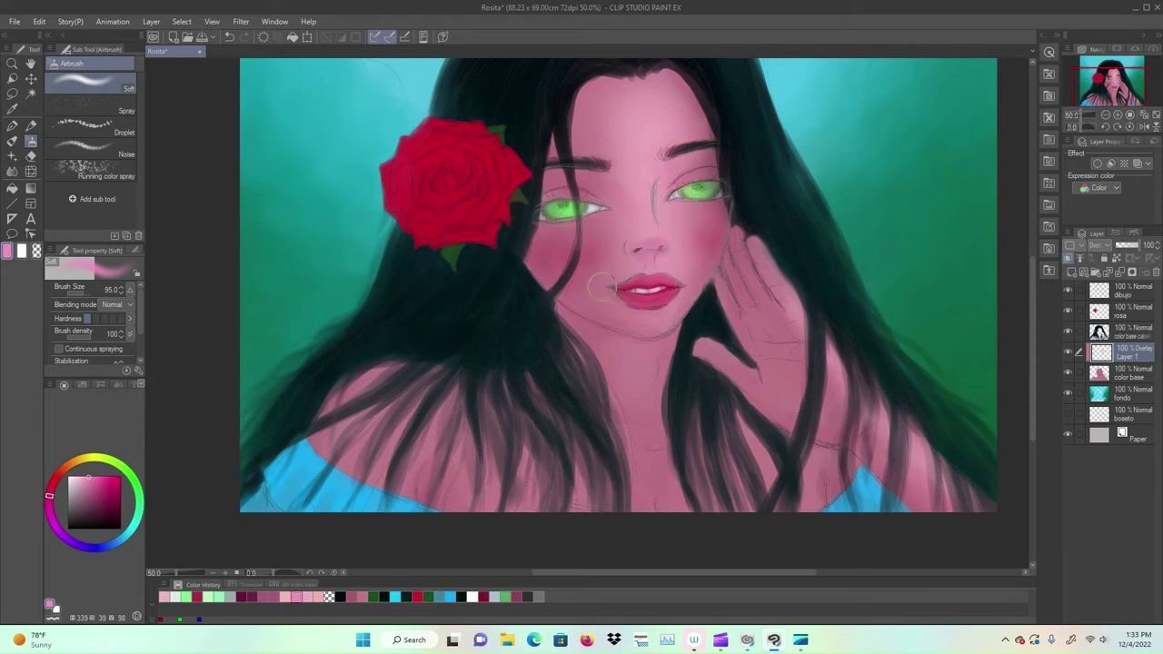
{"action": "left_click_drag", "start_coordinate": [80, 293], "coordinate": [83, 295]}
{"action": "left_click_drag", "start_coordinate": [588, 242], "coordinate": [595, 244]}
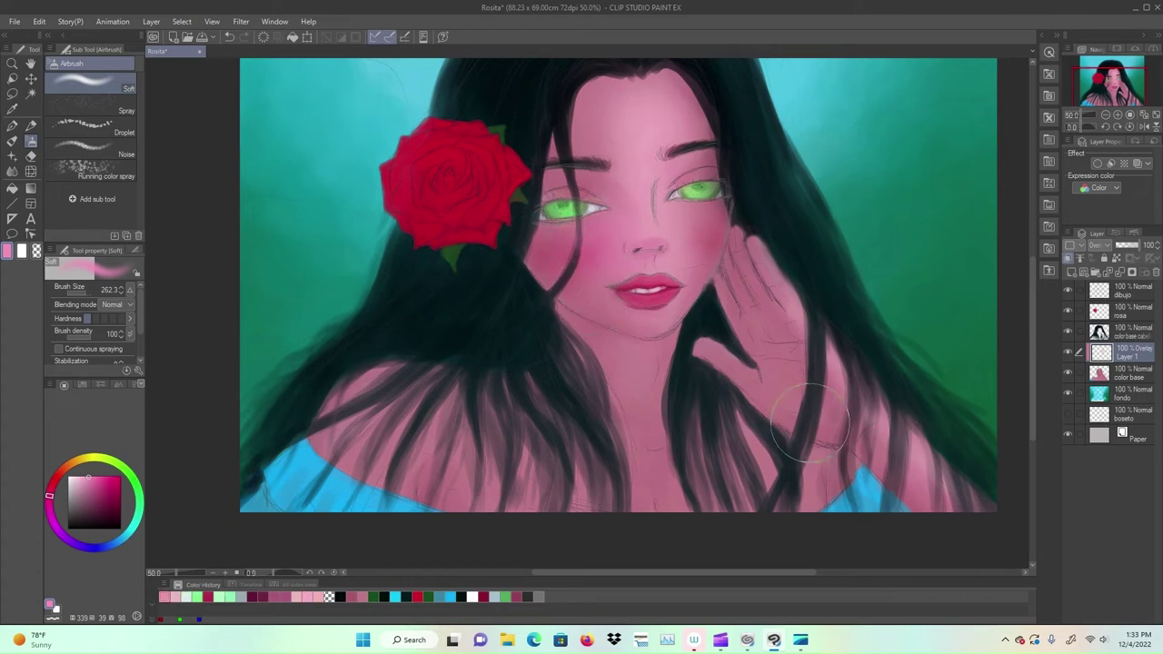
{"action": "mouse_move", "coordinate": [809, 422]}
{"action": "left_mouse_down"}
{"action": "mouse_move", "coordinate": [884, 438]}
{"action": "mouse_move", "coordinate": [945, 486]}
{"action": "left_mouse_up"}
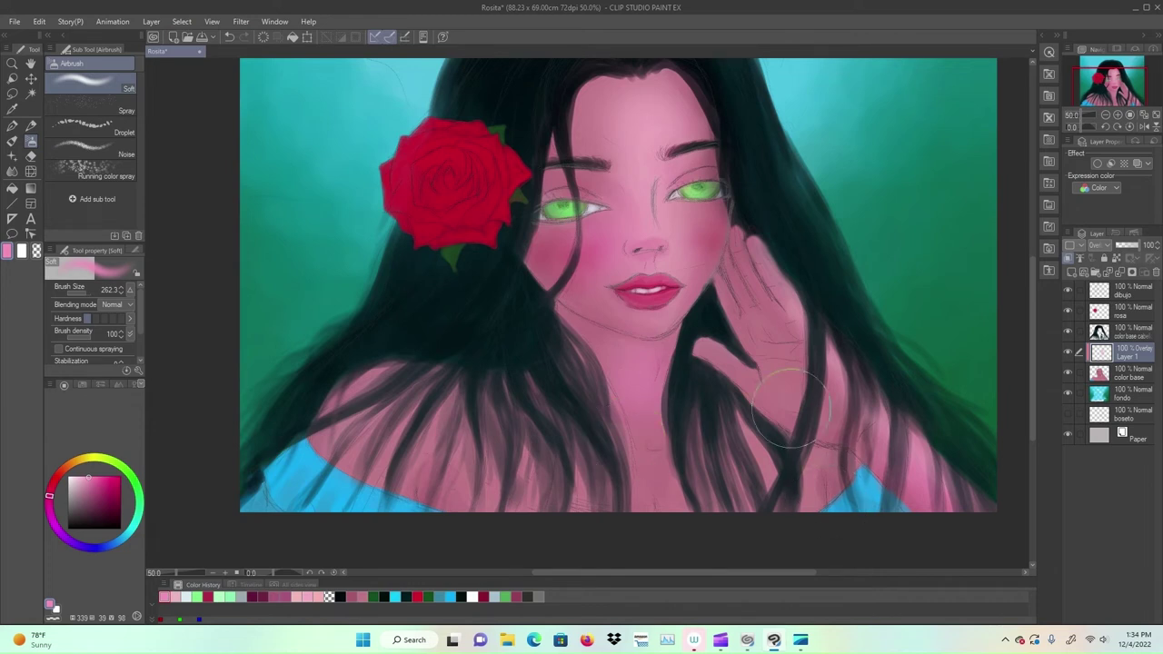
{"action": "mouse_move", "coordinate": [795, 303]}
{"action": "left_mouse_down"}
{"action": "mouse_move", "coordinate": [730, 381]}
{"action": "mouse_move", "coordinate": [756, 383]}
{"action": "left_mouse_up"}
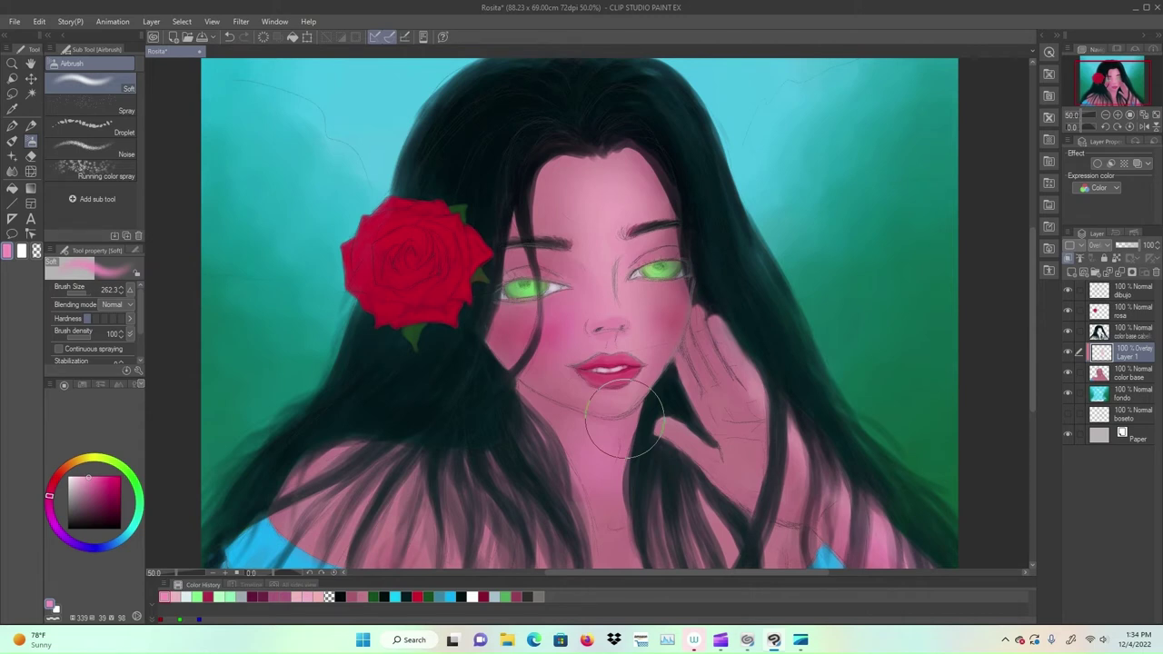
{"action": "left_click", "coordinate": [208, 596]}
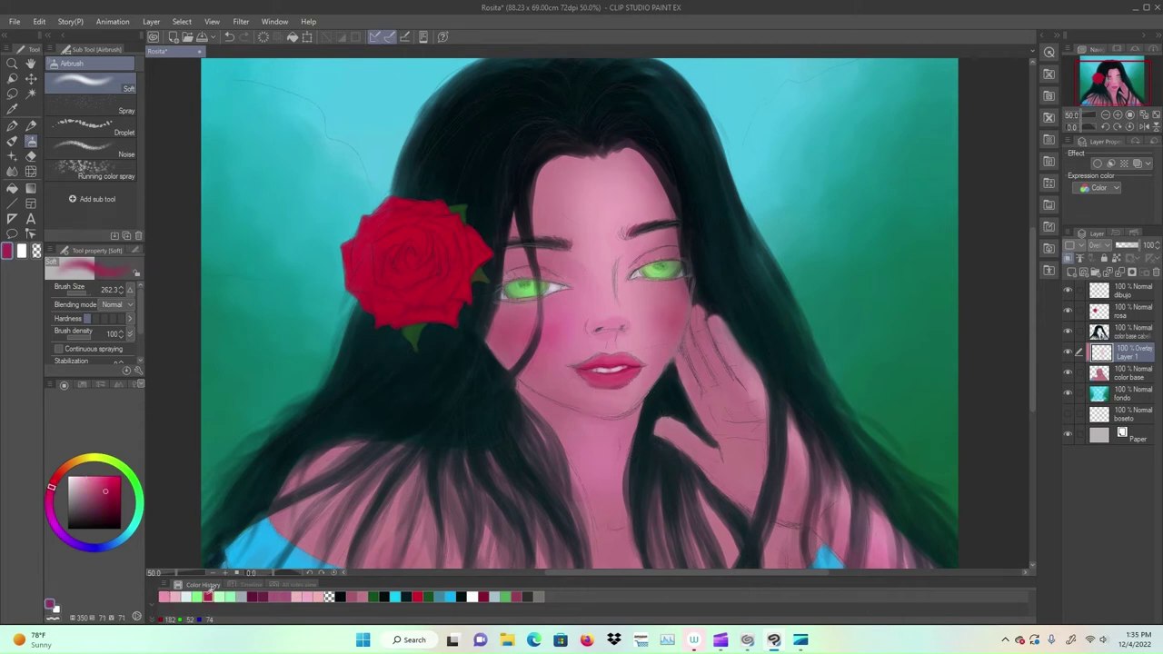
{"action": "key", "text": "e"}
{"action": "mouse_move", "coordinate": [627, 360]}
{"action": "left_mouse_down"}
{"action": "mouse_move", "coordinate": [586, 373]}
{"action": "mouse_move", "coordinate": [624, 371]}
{"action": "left_mouse_up"}
{"action": "key", "text": "ctrl+z"}
Step: Airbrush bright pink highlights (HSV 350, 42, 100) on the upper and lower lips with a small Soft airbrush
{"action": "scroll", "coordinate": [586, 445], "scroll_direction": "up", "scroll_amount": 2}
{"action": "mouse_move", "coordinate": [598, 299]}
{"action": "left_mouse_down"}
{"action": "mouse_move", "coordinate": [652, 311]}
{"action": "mouse_move", "coordinate": [688, 300]}
{"action": "mouse_move", "coordinate": [663, 276]}
{"action": "mouse_move", "coordinate": [626, 307]}
{"action": "mouse_move", "coordinate": [660, 297]}
{"action": "left_mouse_up"}
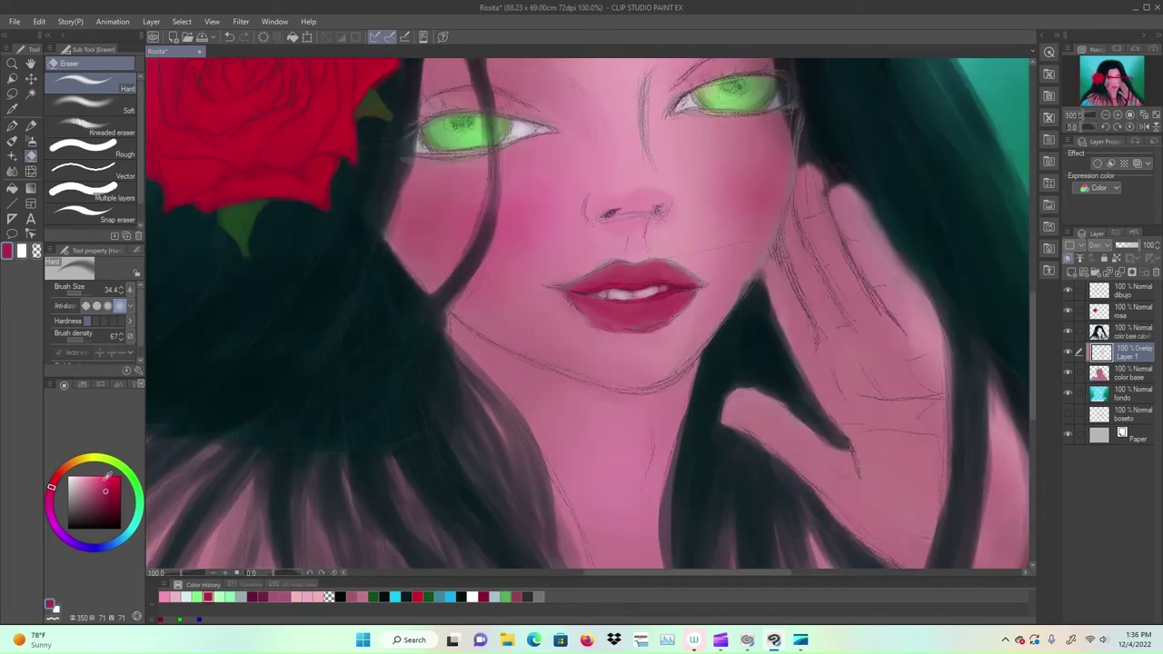
{"action": "left_click", "coordinate": [105, 479]}
{"action": "left_click", "coordinate": [31, 142]}
{"action": "left_click", "coordinate": [87, 477]}
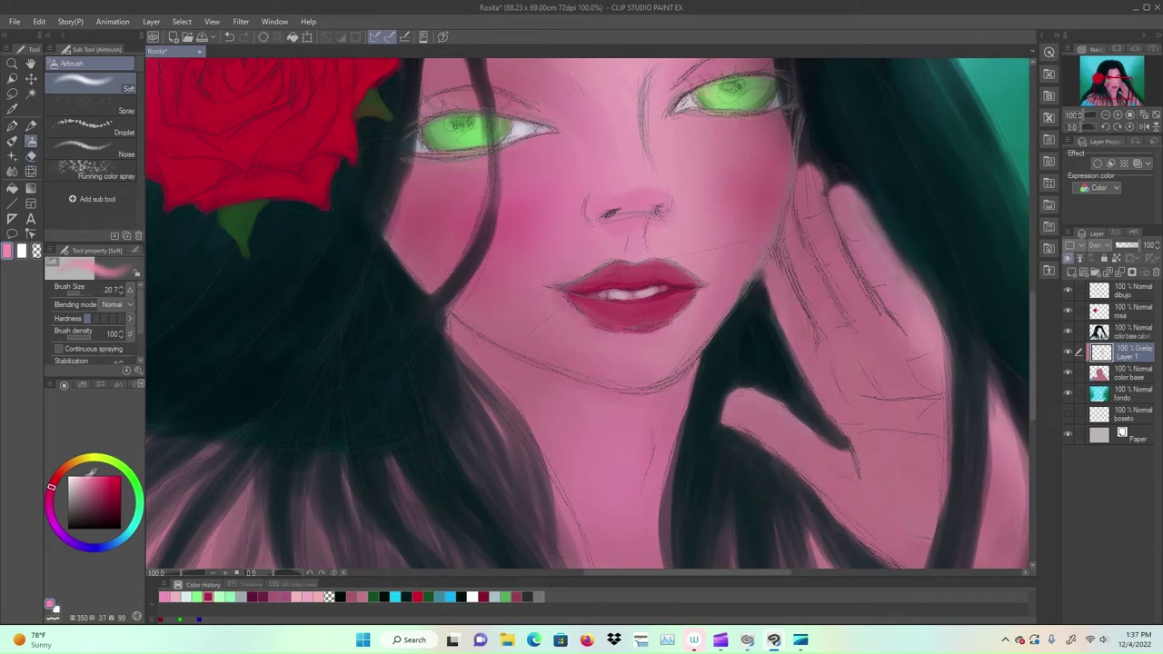
{"action": "left_click", "coordinate": [90, 477]}
{"action": "left_click_drag", "start_coordinate": [79, 294], "coordinate": [84, 293]}
{"action": "mouse_move", "coordinate": [630, 288]}
{"action": "left_mouse_down"}
{"action": "mouse_move", "coordinate": [645, 315]}
{"action": "mouse_move", "coordinate": [618, 361]}
{"action": "mouse_move", "coordinate": [593, 310]}
{"action": "mouse_move", "coordinate": [631, 330]}
{"action": "left_mouse_up"}
{"action": "left_click_drag", "start_coordinate": [78, 293], "coordinate": [82, 293]}
{"action": "left_click", "coordinate": [79, 293]}
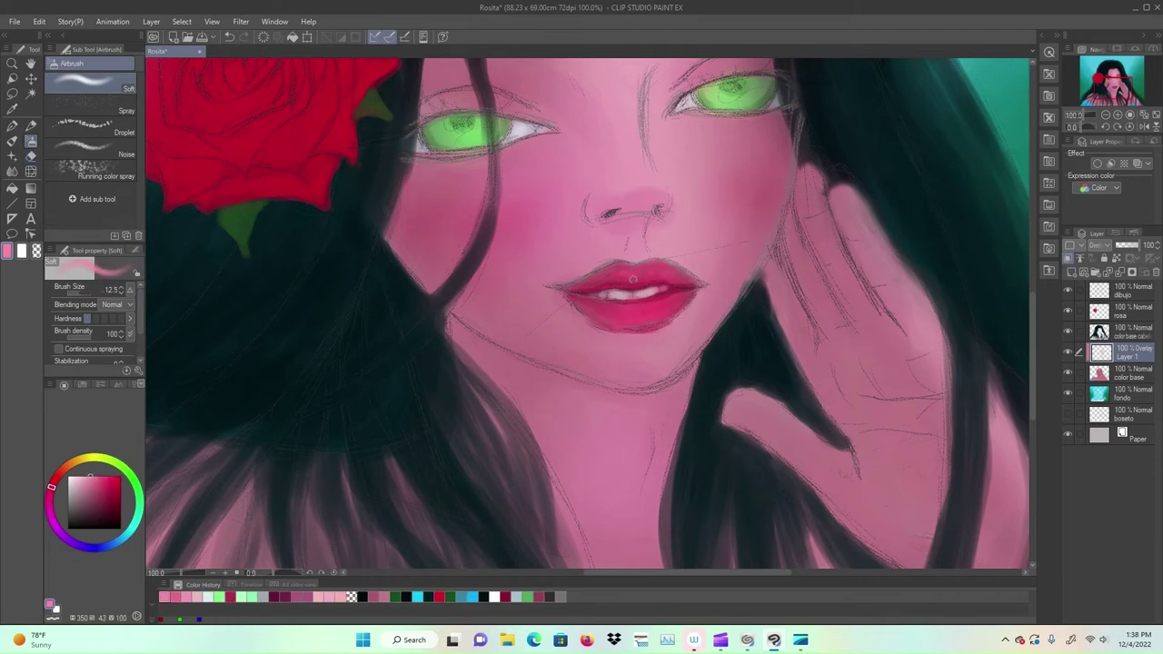
{"action": "left_click", "coordinate": [84, 293]}
Step: Add a new layer above the hair base-colour layer, clip it to that layer and rename it luz difuminada
{"action": "scroll", "coordinate": [578, 425], "scroll_direction": "down", "scroll_amount": 4}
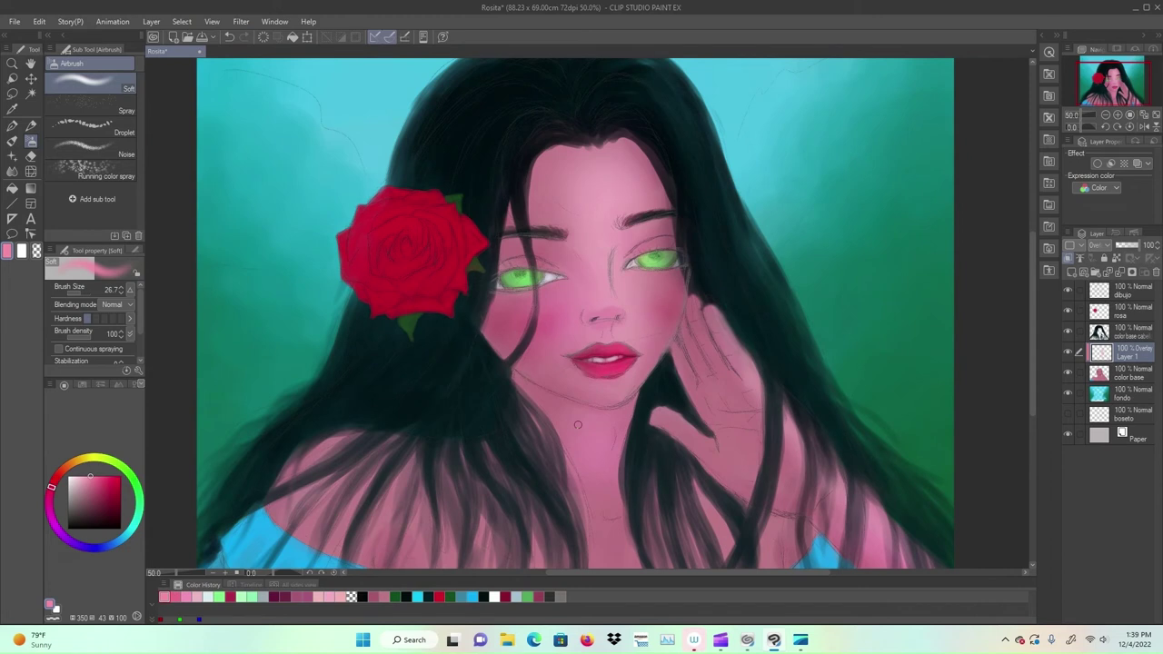
{"action": "left_click", "coordinate": [1110, 338]}
{"action": "left_click", "coordinate": [1073, 272]}
{"action": "left_click", "coordinate": [1068, 259]}
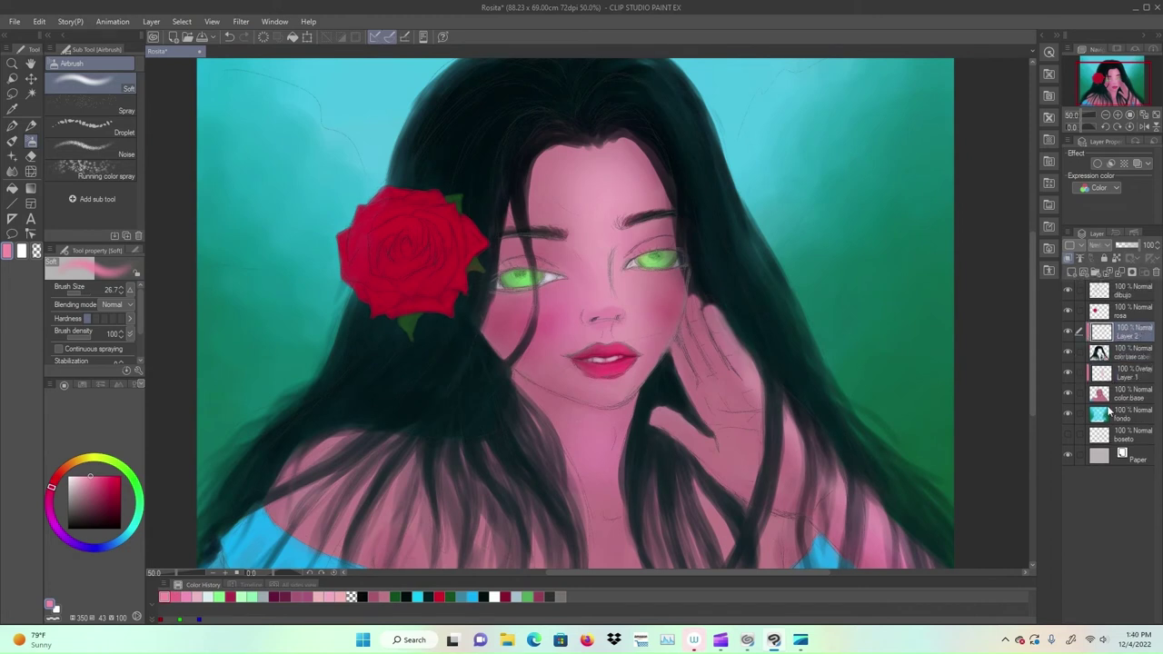
{"action": "double_click", "coordinate": [1133, 335]}
{"action": "type", "text": "luz difuminada"}
{"action": "key", "text": "Return"}
{"action": "scroll", "coordinate": [1145, 342], "scroll_direction": "down", "scroll_amount": 2}
{"action": "scroll", "coordinate": [1018, 411], "scroll_direction": "up", "scroll_amount": 1}
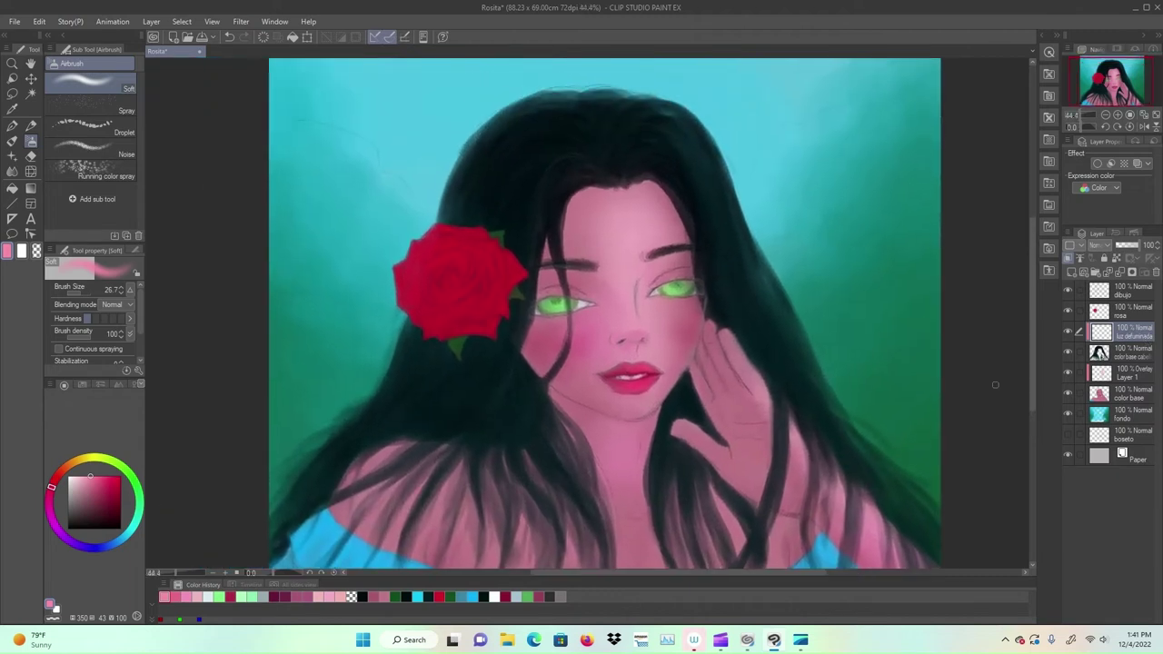
Step: Airbrush soft dark teal light (HSV 195, 69, 39) along the hair lengths on the luz difuminada layer at size 338.1
{"action": "left_click", "coordinate": [428, 597]}
{"action": "left_click_drag", "start_coordinate": [96, 498], "coordinate": [104, 508]}
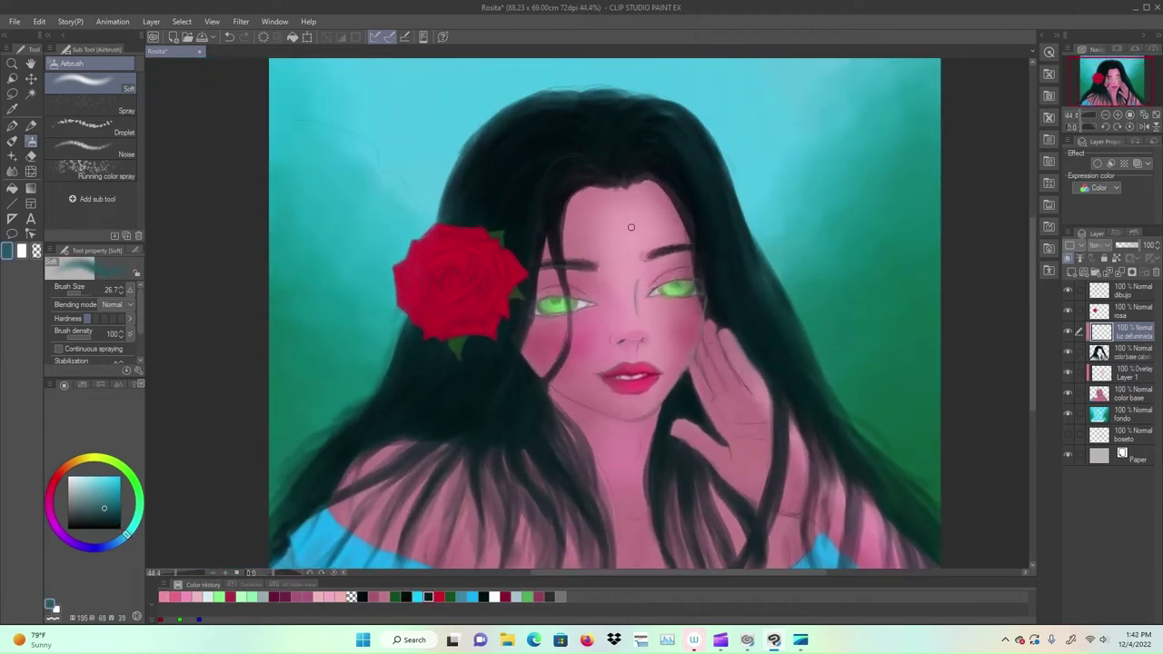
{"action": "left_click", "coordinate": [86, 293]}
{"action": "mouse_move", "coordinate": [732, 147]}
{"action": "left_mouse_down"}
{"action": "mouse_move", "coordinate": [923, 536]}
{"action": "mouse_move", "coordinate": [891, 516]}
{"action": "left_mouse_up"}
{"action": "left_click_drag", "start_coordinate": [532, 195], "coordinate": [339, 526]}
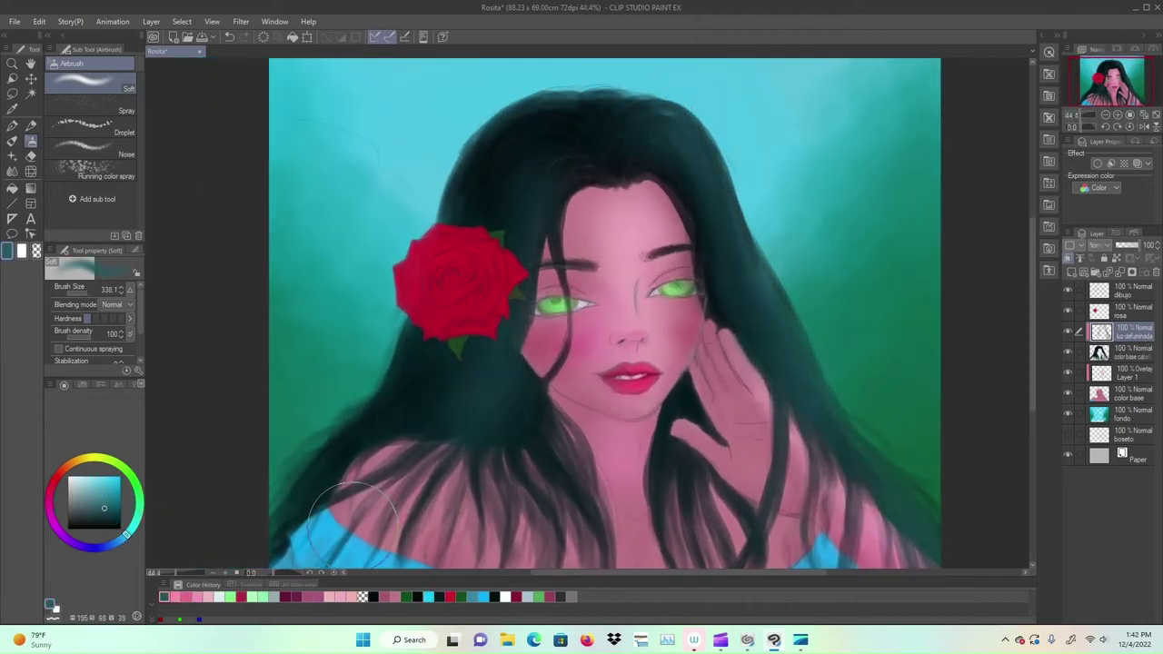
{"action": "mouse_move", "coordinate": [568, 201]}
{"action": "left_mouse_down"}
{"action": "mouse_move", "coordinate": [577, 310]}
{"action": "mouse_move", "coordinate": [545, 532]}
{"action": "left_mouse_up"}
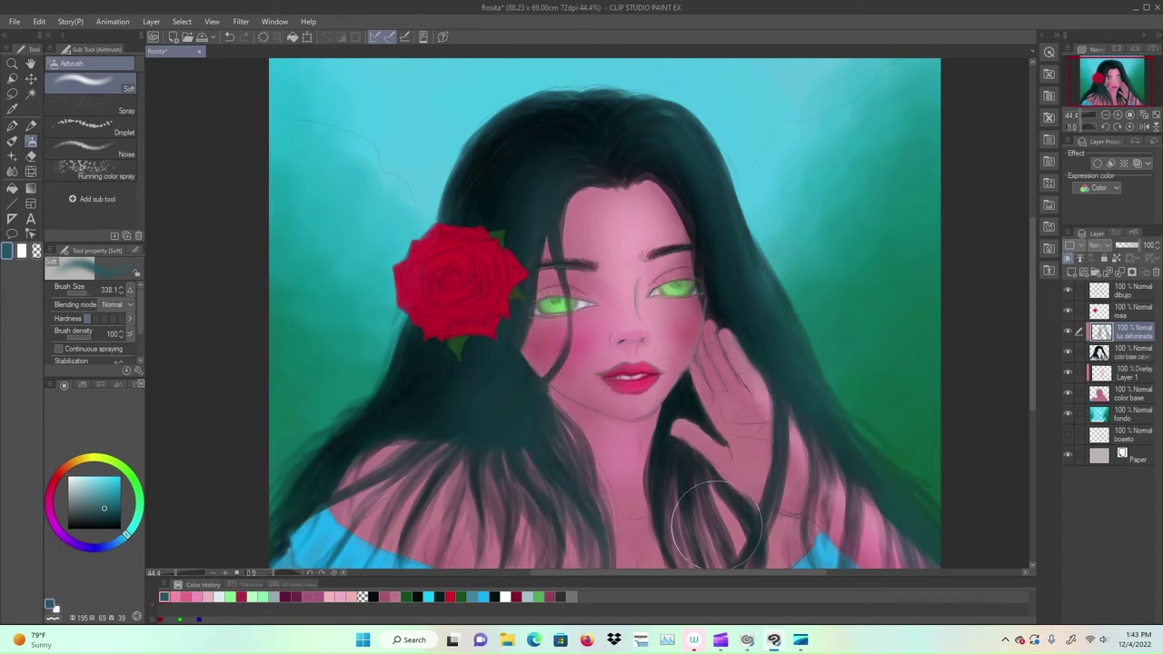
{"action": "scroll", "coordinate": [527, 419], "scroll_direction": "down", "scroll_amount": 1}
{"action": "left_click_drag", "start_coordinate": [723, 338], "coordinate": [763, 391]}
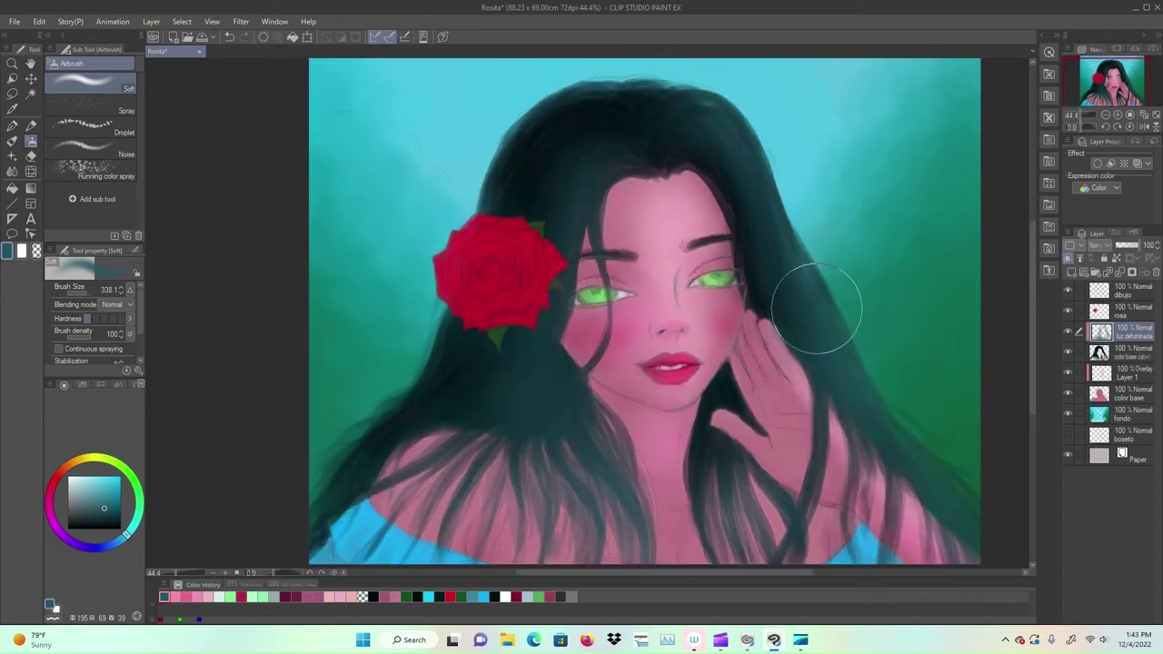
{"action": "left_click_drag", "start_coordinate": [710, 142], "coordinate": [939, 478]}
{"action": "left_click", "coordinate": [82, 289]}
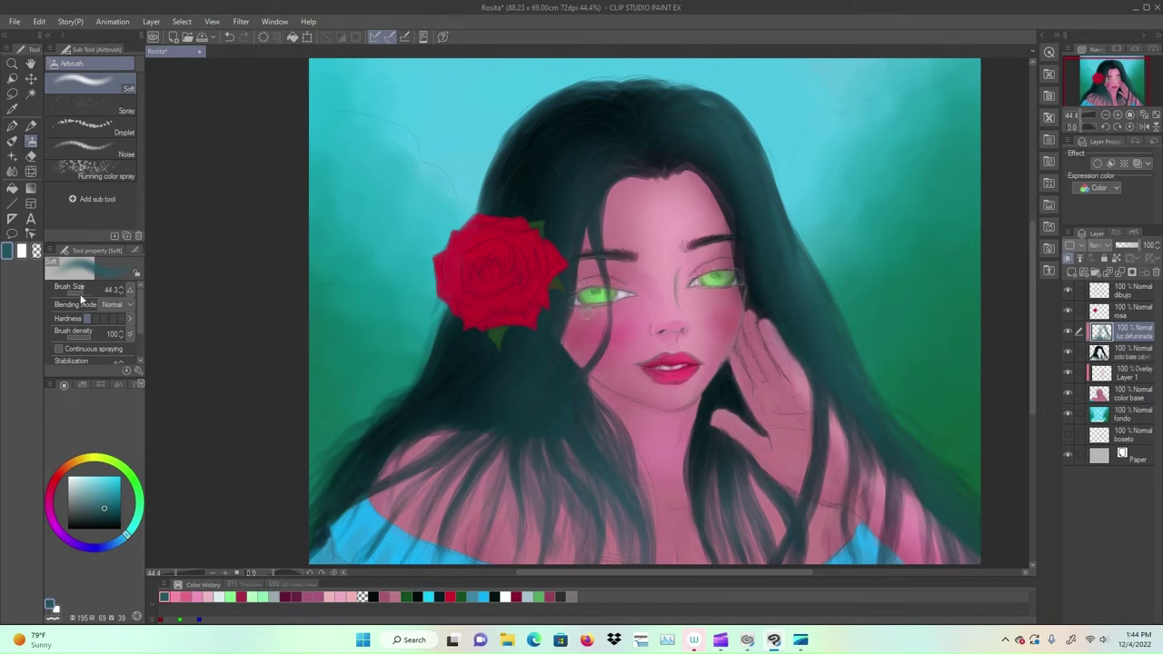
{"action": "left_click", "coordinate": [1127, 393]}
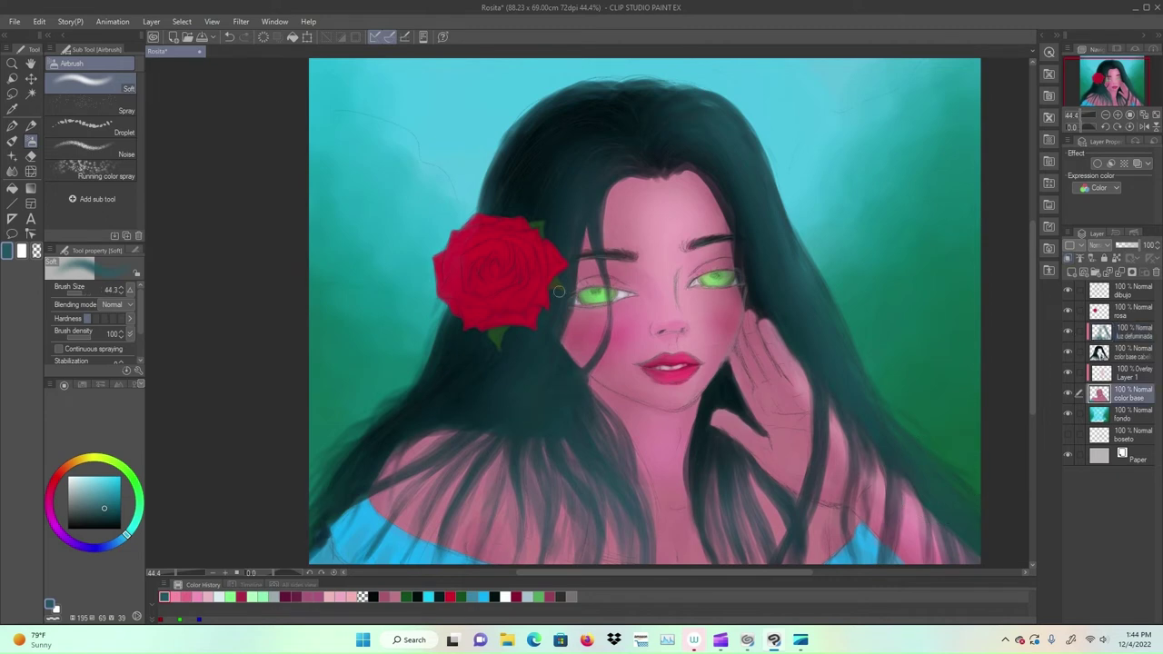
{"action": "left_click", "coordinate": [87, 337]}
{"action": "left_click", "coordinate": [90, 338]}
{"action": "left_click", "coordinate": [83, 293]}
{"action": "key", "text": "ctrl+z"}
Step: Try Overlay blending on the luz difuminada layer and delete that layer
{"action": "left_click", "coordinate": [1100, 334]}
{"action": "left_click", "coordinate": [1067, 333]}
{"action": "left_click", "coordinate": [1069, 331]}
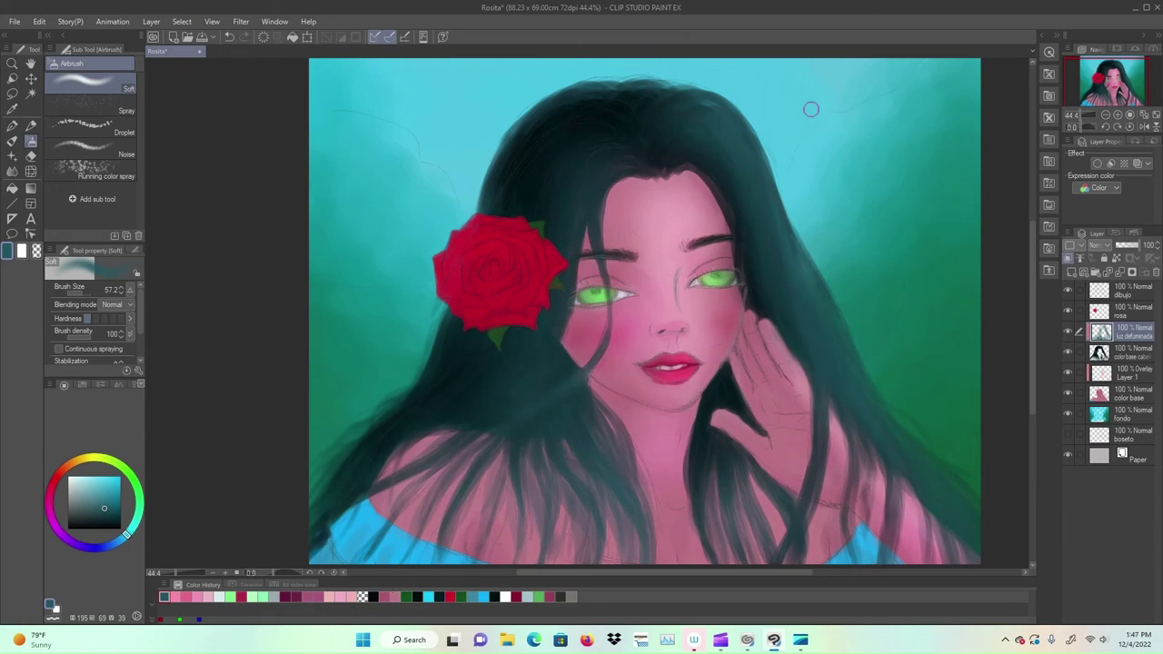
{"action": "left_click", "coordinate": [1108, 245]}
{"action": "left_click", "coordinate": [1107, 398]}
{"action": "right_click", "coordinate": [1107, 325]}
{"action": "left_click", "coordinate": [1006, 348]}
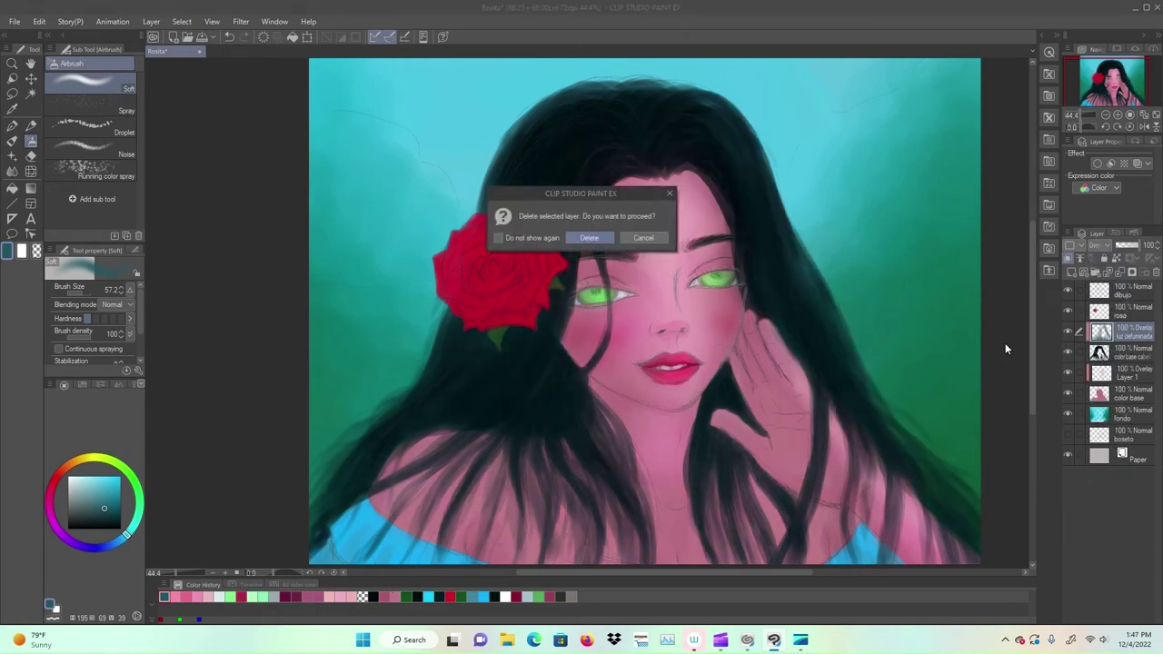
{"action": "left_click", "coordinate": [590, 237]}
Step: Add a new layer above the hair base-colour layer, clip it to the hair and set its blending mode to Overlay
{"action": "left_click", "coordinate": [1072, 272]}
{"action": "left_click", "coordinate": [1068, 258]}
{"action": "left_click", "coordinate": [1098, 245]}
{"action": "left_click", "coordinate": [1108, 397]}
Step: Airbrush bright cyan light (HSV 195, 79, 99) over the hair on the clipped Overlay layer, enlarging the brush to 338.1
{"action": "left_click", "coordinate": [109, 477]}
{"action": "left_click", "coordinate": [85, 292]}
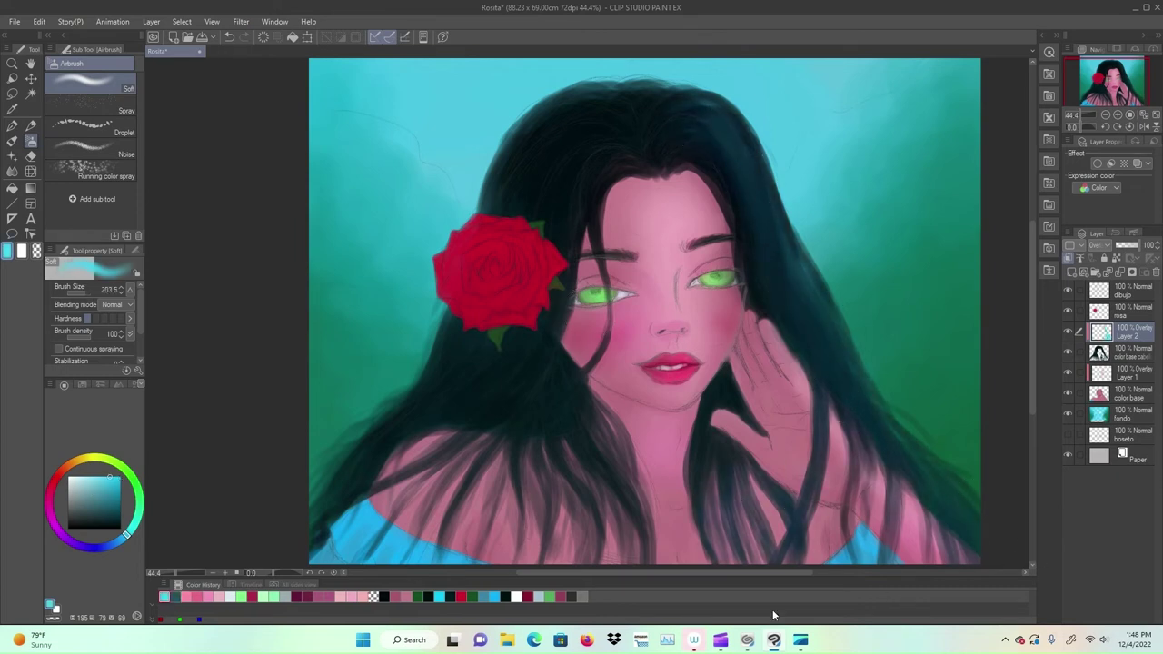
{"action": "left_click", "coordinate": [87, 292]}
{"action": "mouse_move", "coordinate": [614, 172]}
{"action": "left_mouse_down"}
{"action": "mouse_move", "coordinate": [631, 486]}
{"action": "mouse_move", "coordinate": [498, 452]}
{"action": "left_mouse_up"}
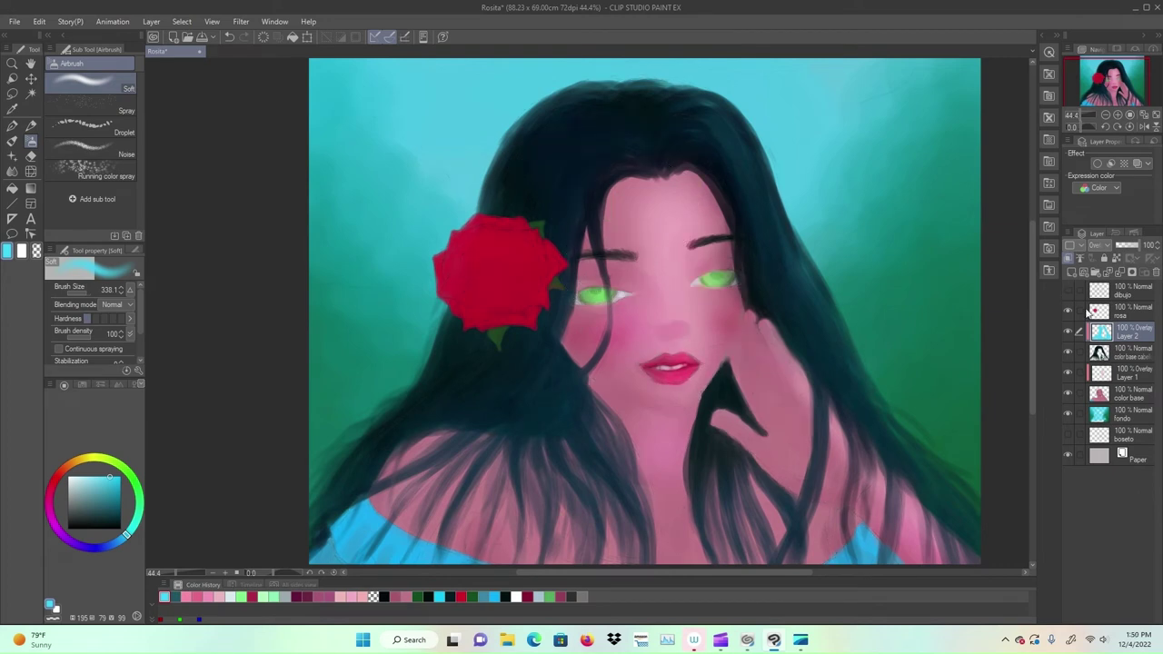
Step: Select the rosa layer and airbrush cyan over the hair below the rose
{"action": "left_click", "coordinate": [1080, 314]}
{"action": "left_click_drag", "start_coordinate": [625, 182], "coordinate": [610, 278]}
{"action": "key", "text": "ctrl+z"}
{"action": "left_click_drag", "start_coordinate": [536, 409], "coordinate": [462, 439]}
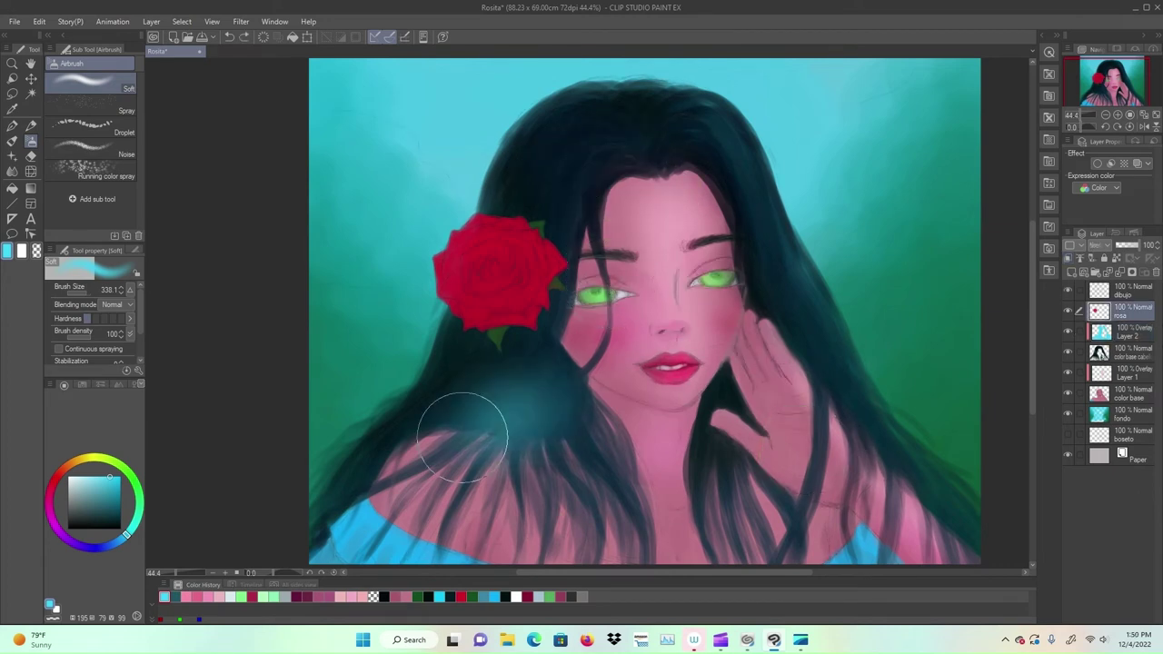
Step: Undo the light airbrush strokes on the hair and add a clipped Overlay layer named "luz defuminada" above the rosa layer
{"action": "key", "text": "ctrl+z"}
{"action": "key", "text": "ctrl+z"}
{"action": "left_click", "coordinate": [1107, 311]}
{"action": "left_click", "coordinate": [1073, 273]}
{"action": "left_click", "coordinate": [1068, 258]}
{"action": "double_click", "coordinate": [1129, 314]}
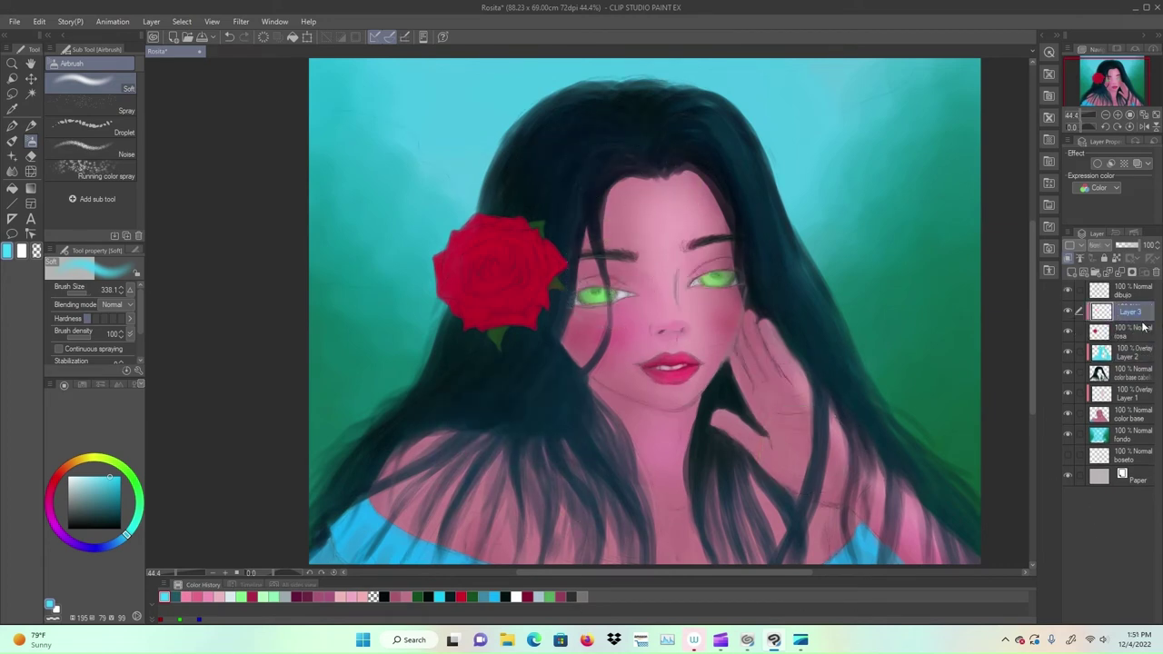
{"action": "type", "text": "luz defuminada"}
{"action": "left_click", "coordinate": [1109, 246]}
{"action": "left_click", "coordinate": [1111, 392]}
Step: Try airbrushing soft cyan and pink light on the luz defuminada layer over the rose, and undo the strokes
{"action": "left_click_drag", "start_coordinate": [661, 245], "coordinate": [682, 195]}
{"action": "left_click", "coordinate": [53, 483]}
{"action": "left_click", "coordinate": [102, 480]}
{"action": "left_click_drag", "start_coordinate": [531, 307], "coordinate": [527, 337]}
{"action": "left_click", "coordinate": [89, 476]}
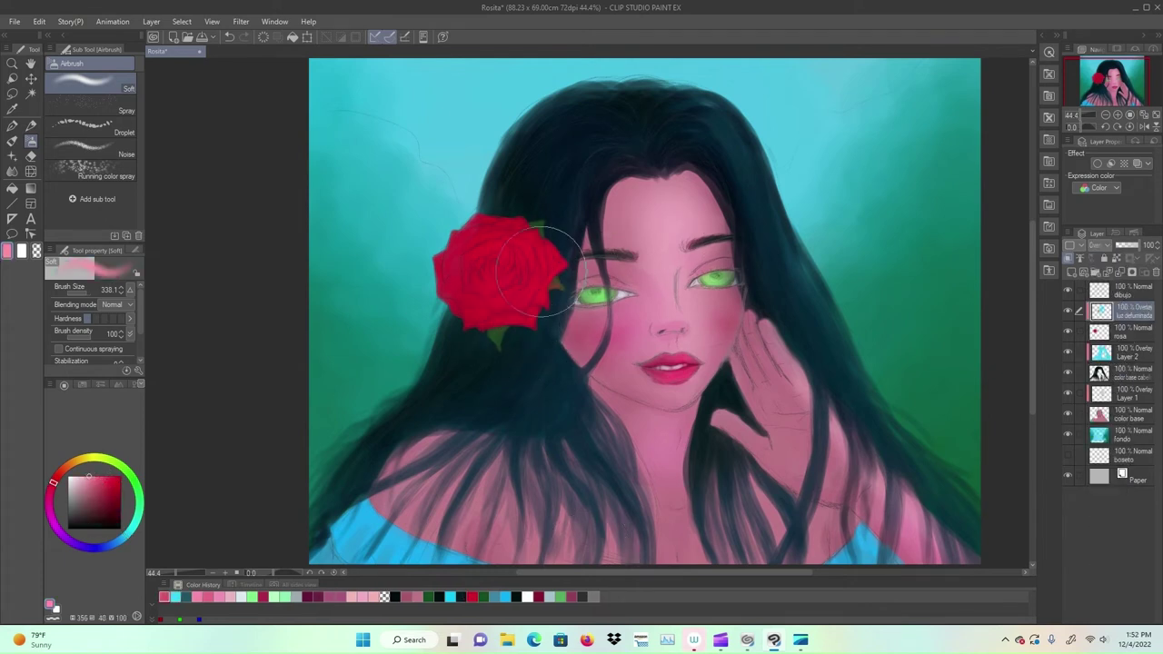
{"action": "mouse_move", "coordinate": [545, 273]}
{"action": "left_mouse_down"}
{"action": "mouse_move", "coordinate": [485, 391]}
{"action": "mouse_move", "coordinate": [523, 299]}
{"action": "mouse_move", "coordinate": [484, 428]}
{"action": "mouse_move", "coordinate": [536, 301]}
{"action": "mouse_move", "coordinate": [478, 361]}
{"action": "left_mouse_up"}
{"action": "key", "text": "ctrl+z"}
{"action": "key", "text": "ctrl+z"}
{"action": "key", "text": "ctrl+z"}
Step: Airbrush soft pinkish-red light over the rose, undoing unsuitable strokes and shifting from pale pink to a more saturated shade
{"action": "left_click", "coordinate": [78, 477]}
{"action": "key", "text": "ctrl+z"}
{"action": "left_click", "coordinate": [86, 478]}
{"action": "mouse_move", "coordinate": [491, 300]}
{"action": "left_mouse_down"}
{"action": "mouse_move", "coordinate": [555, 273]}
{"action": "mouse_move", "coordinate": [558, 325]}
{"action": "left_mouse_up"}
{"action": "key", "text": "ctrl+z"}
{"action": "left_click", "coordinate": [97, 478]}
{"action": "key", "text": "ctrl+z"}
{"action": "left_click", "coordinate": [100, 479]}
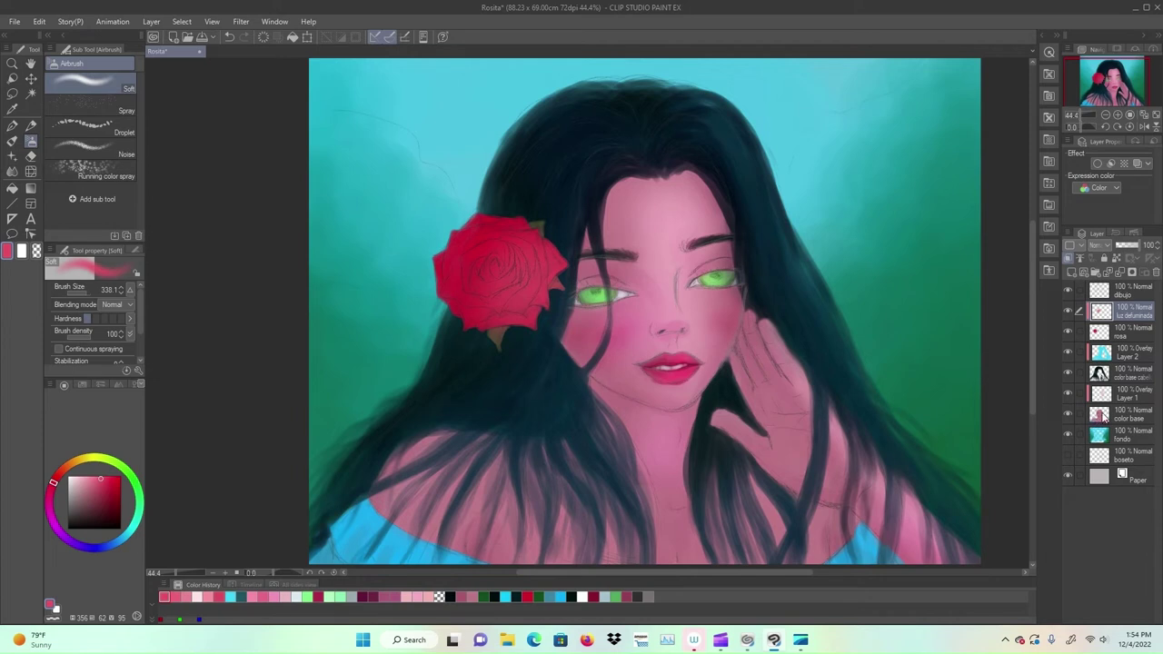
Step: Rename Layer 1, directly above the color base layer, as "luz defuminada"
{"action": "left_click", "coordinate": [1105, 417]}
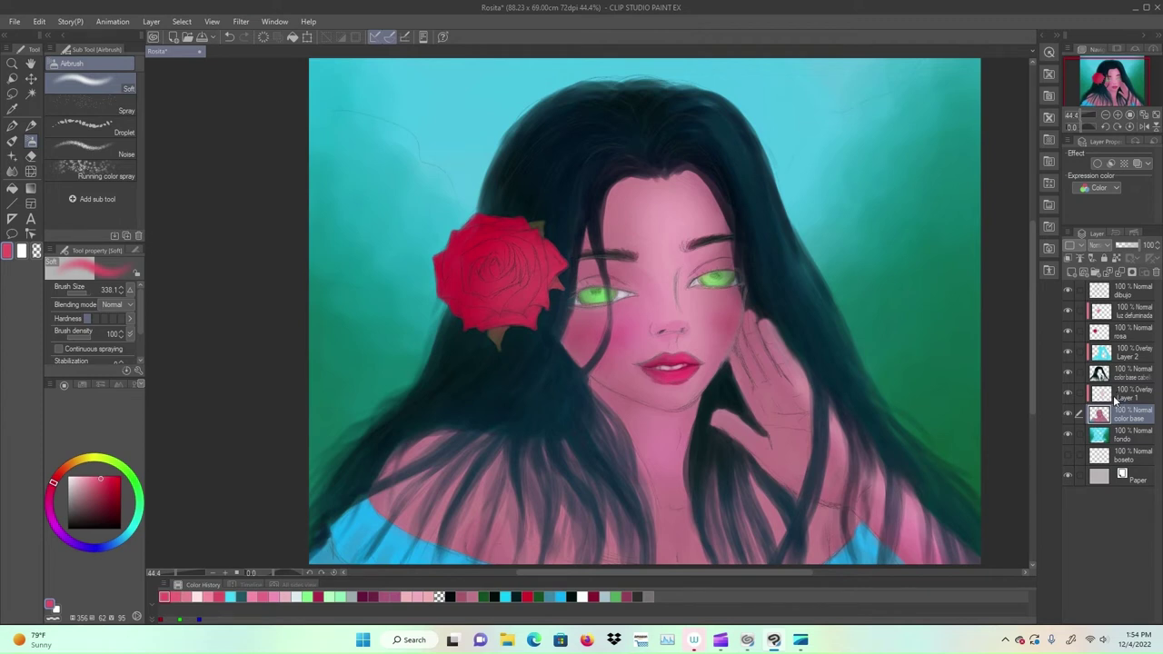
{"action": "left_click", "coordinate": [1109, 400]}
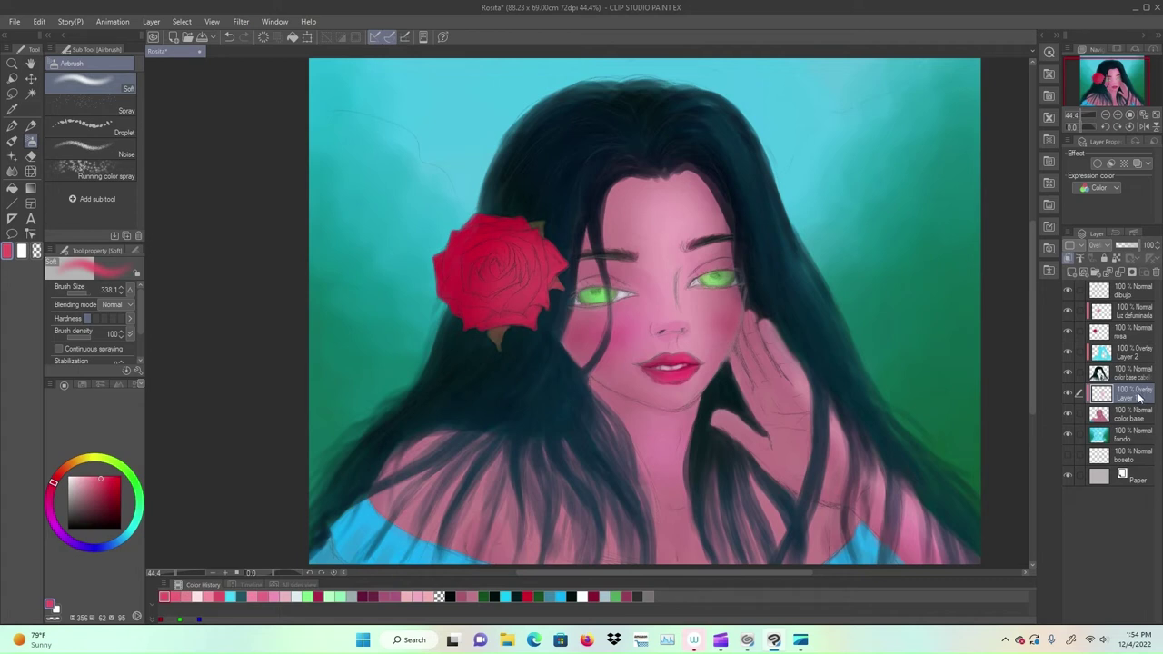
{"action": "double_click", "coordinate": [1139, 398]}
{"action": "key", "text": "BackSpace"}
{"action": "type", "text": "luz"}
{"action": "type", "text": " de"}
{"action": "type", "text": "fuminada"}
{"action": "key", "text": "Return"}
Step: Add a clipped layer above the skin's luz defuminada layer and set its blending mode to Soft light
{"action": "left_click", "coordinate": [1072, 274]}
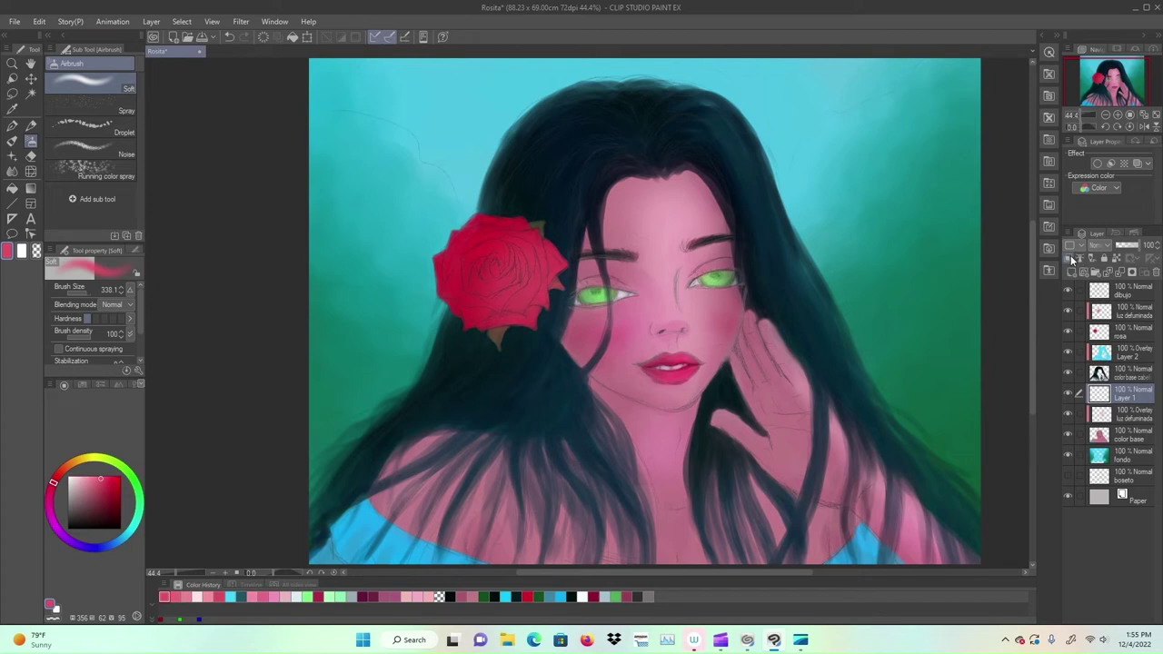
{"action": "left_click", "coordinate": [1071, 258]}
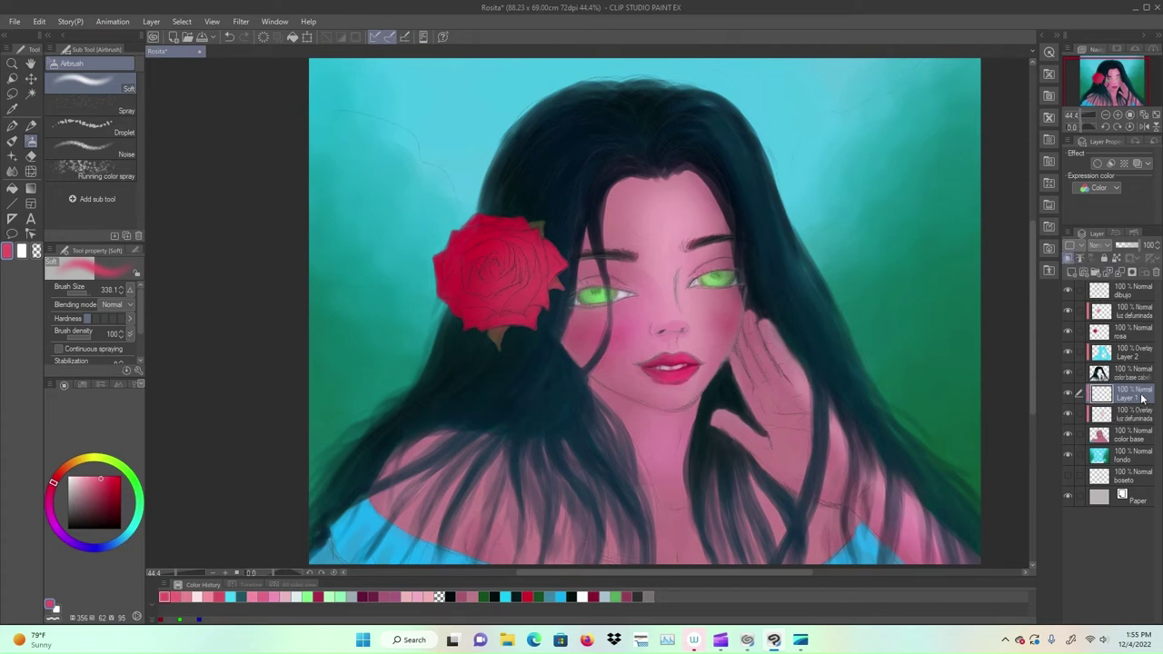
{"action": "left_click", "coordinate": [1111, 248]}
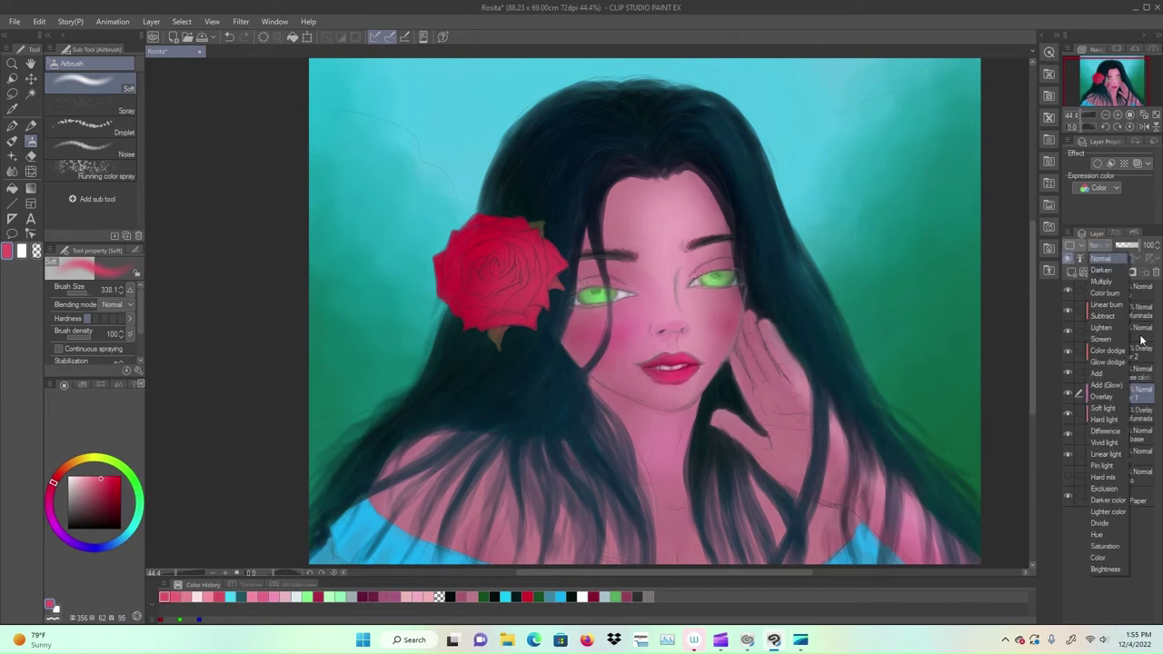
{"action": "left_click", "coordinate": [1109, 410]}
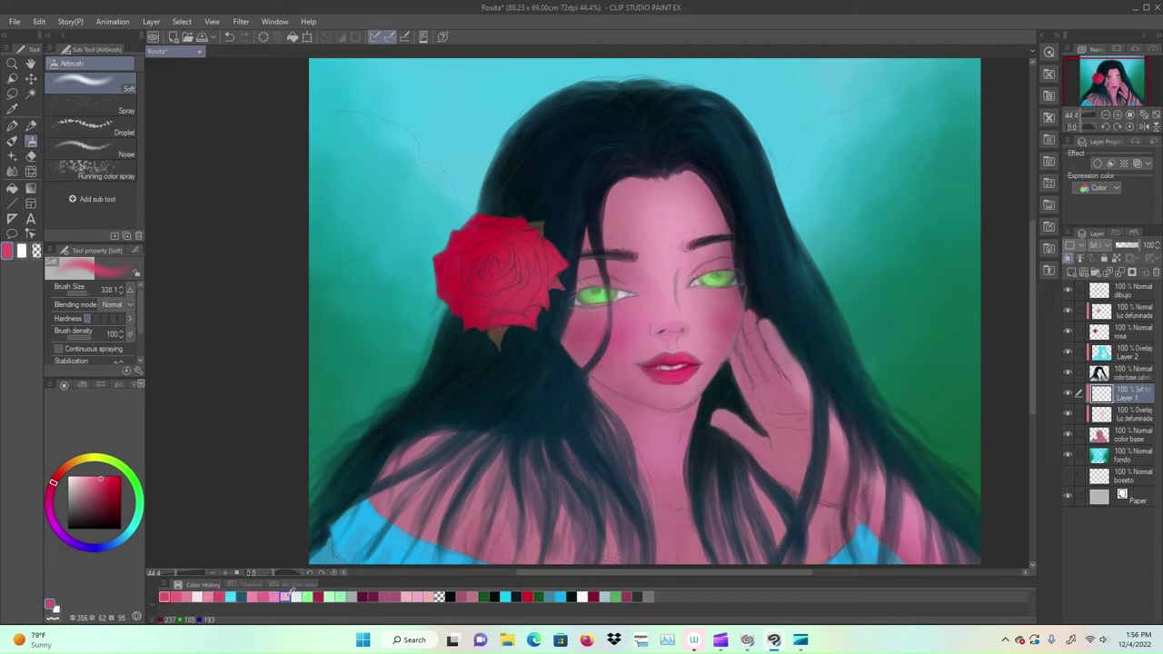
Step: Paint a pale pink highlight along the bridge of the nose with the Round mixing brush
{"action": "left_click", "coordinate": [420, 596]}
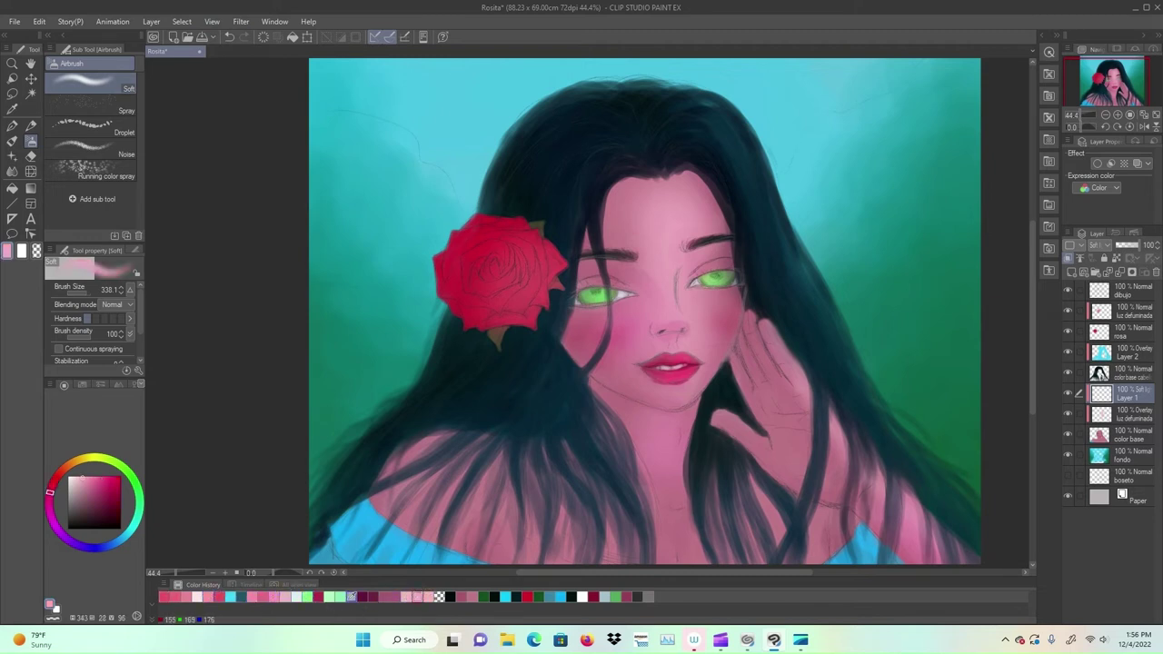
{"action": "left_click", "coordinate": [218, 595]}
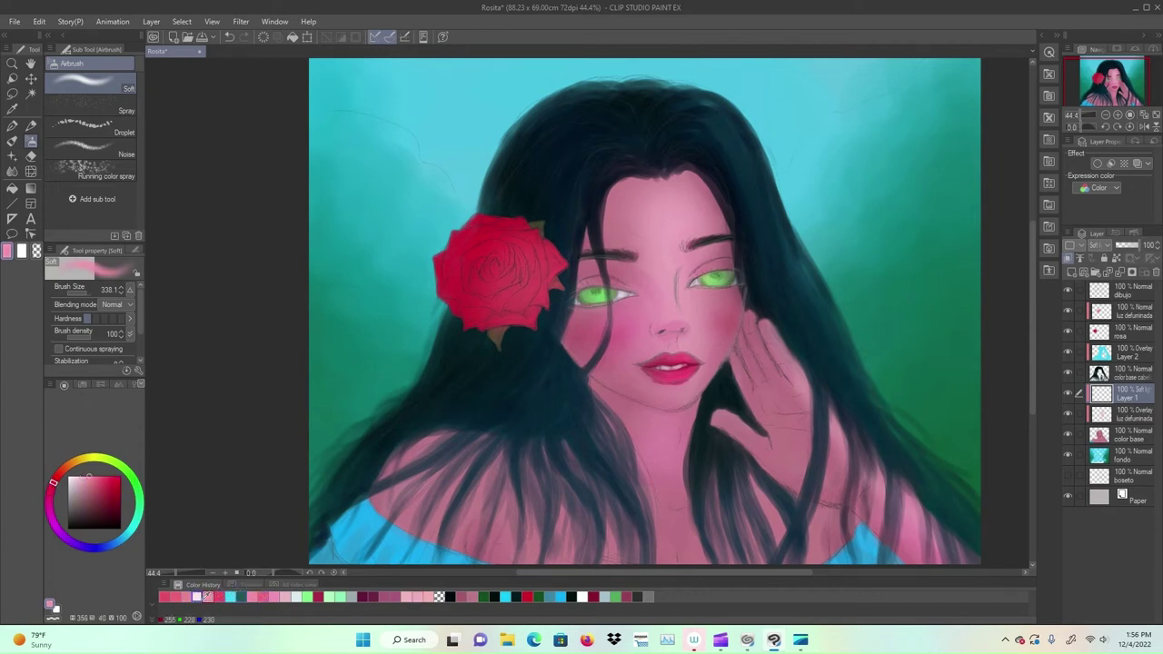
{"action": "left_click", "coordinate": [418, 598]}
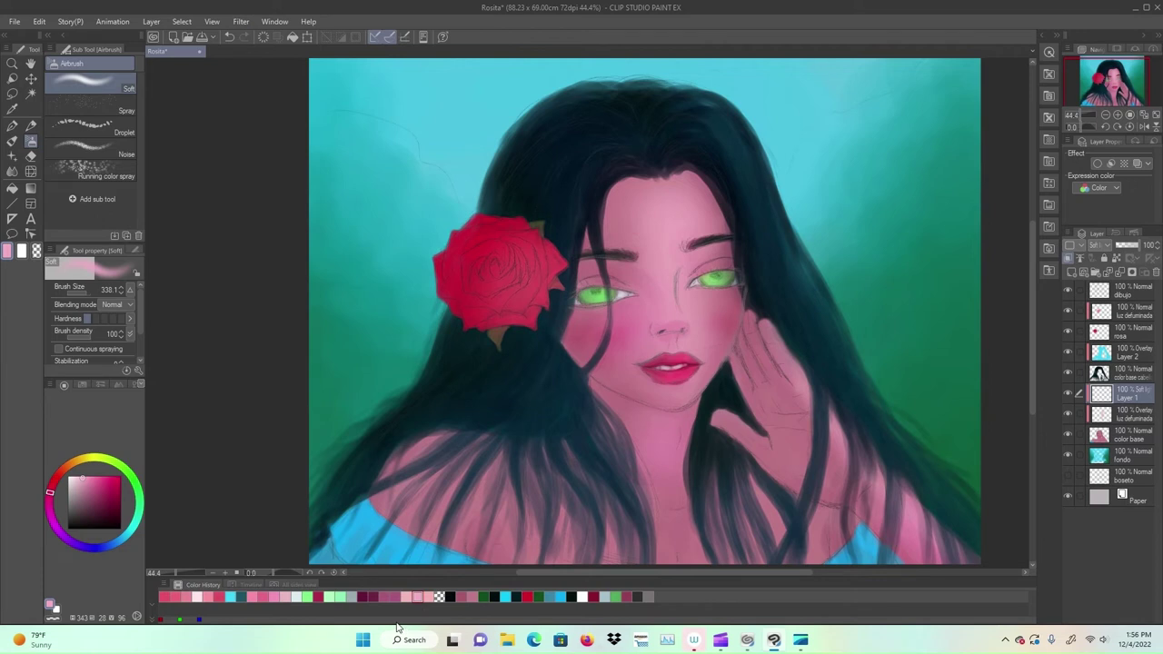
{"action": "left_click", "coordinate": [292, 594]}
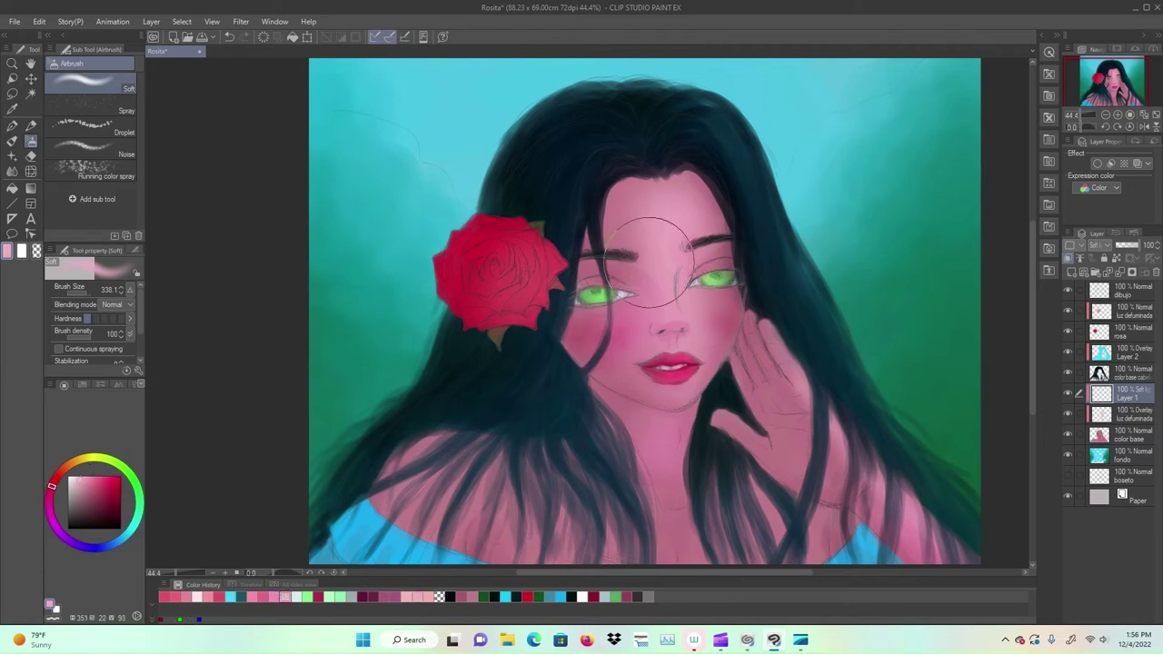
{"action": "left_click", "coordinate": [13, 142]}
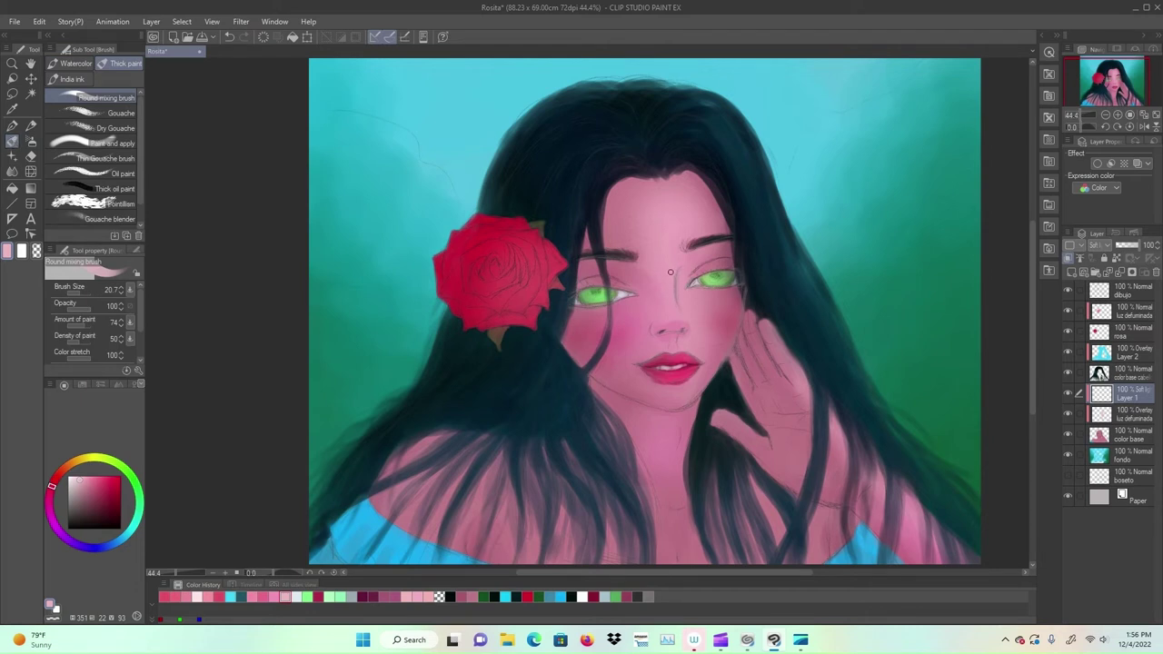
{"action": "left_click_drag", "start_coordinate": [671, 273], "coordinate": [673, 312]}
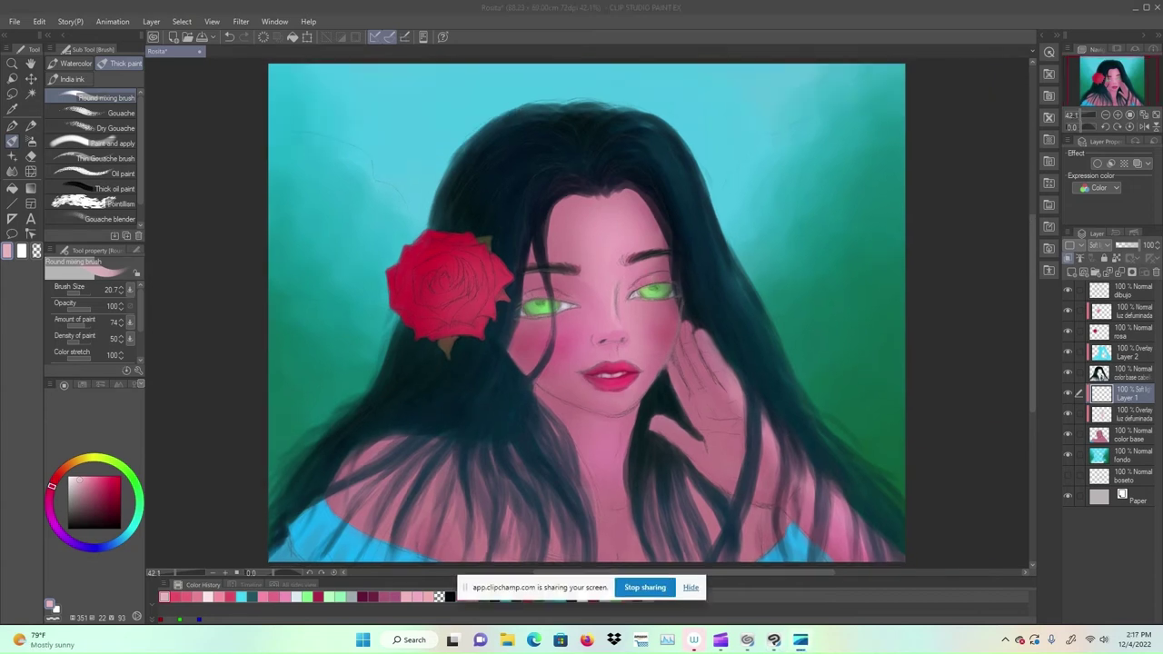
Step: Paint pale pink highlights around the eyes and forehead, enlarging the Round mixing brush to 95
{"action": "left_click", "coordinate": [688, 587]}
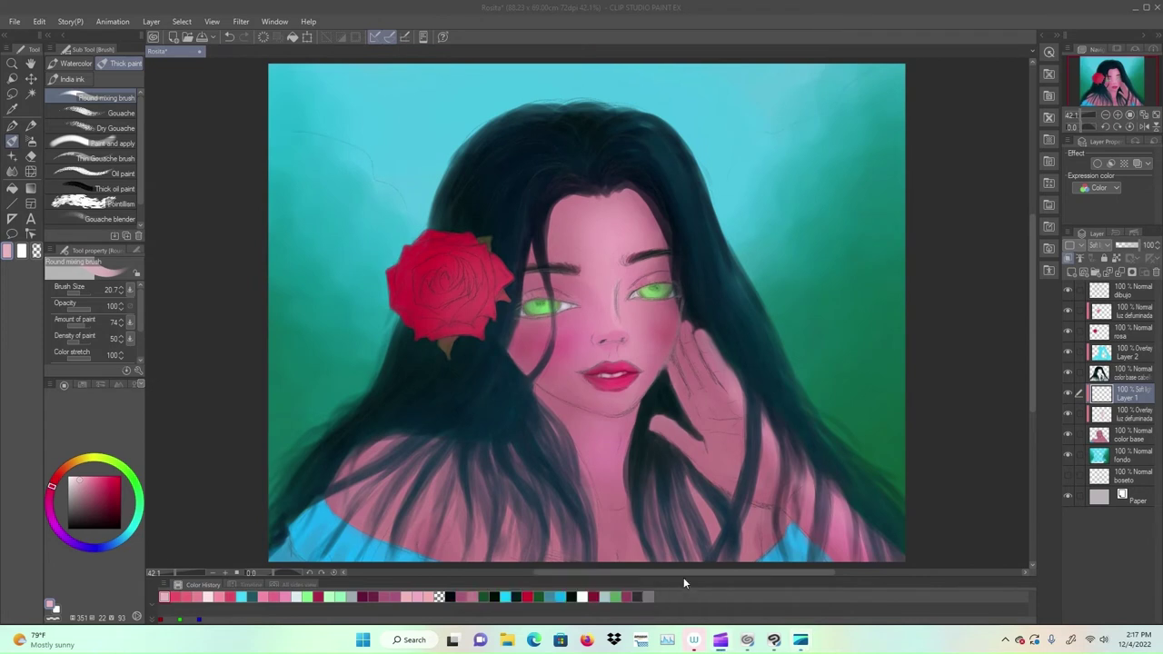
{"action": "left_click", "coordinate": [655, 284]}
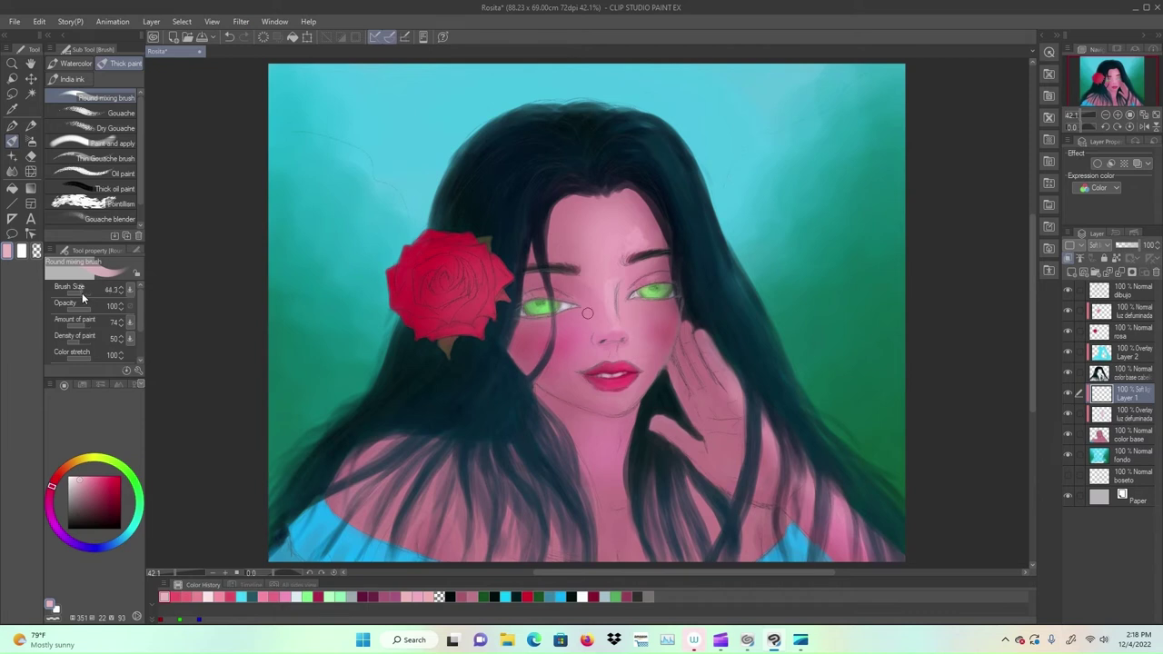
{"action": "left_click_drag", "start_coordinate": [82, 297], "coordinate": [85, 298]}
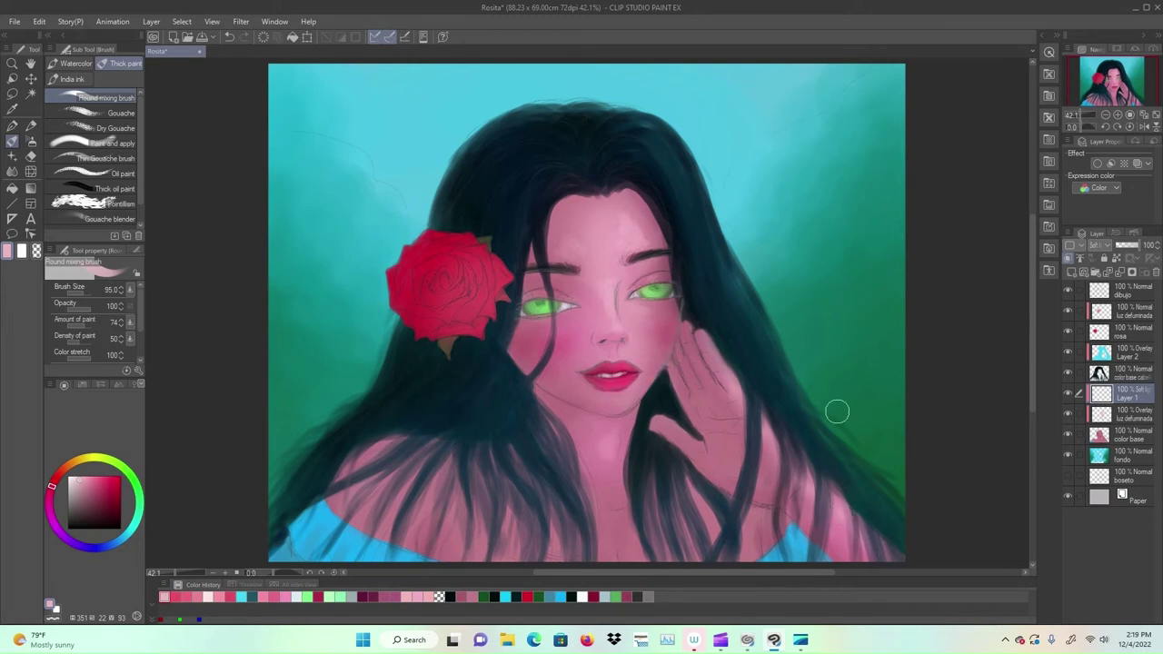
Step: Undo the broad chin stroke and repaint the chin highlight in a slightly different pale pink with a brush size of 34.4
{"action": "left_click_drag", "start_coordinate": [629, 398], "coordinate": [609, 400]}
{"action": "key", "text": "ctrl+z"}
{"action": "left_click", "coordinate": [79, 292]}
{"action": "left_click", "coordinate": [50, 491]}
{"action": "left_click", "coordinate": [81, 478]}
{"action": "left_click_drag", "start_coordinate": [631, 409], "coordinate": [615, 422]}
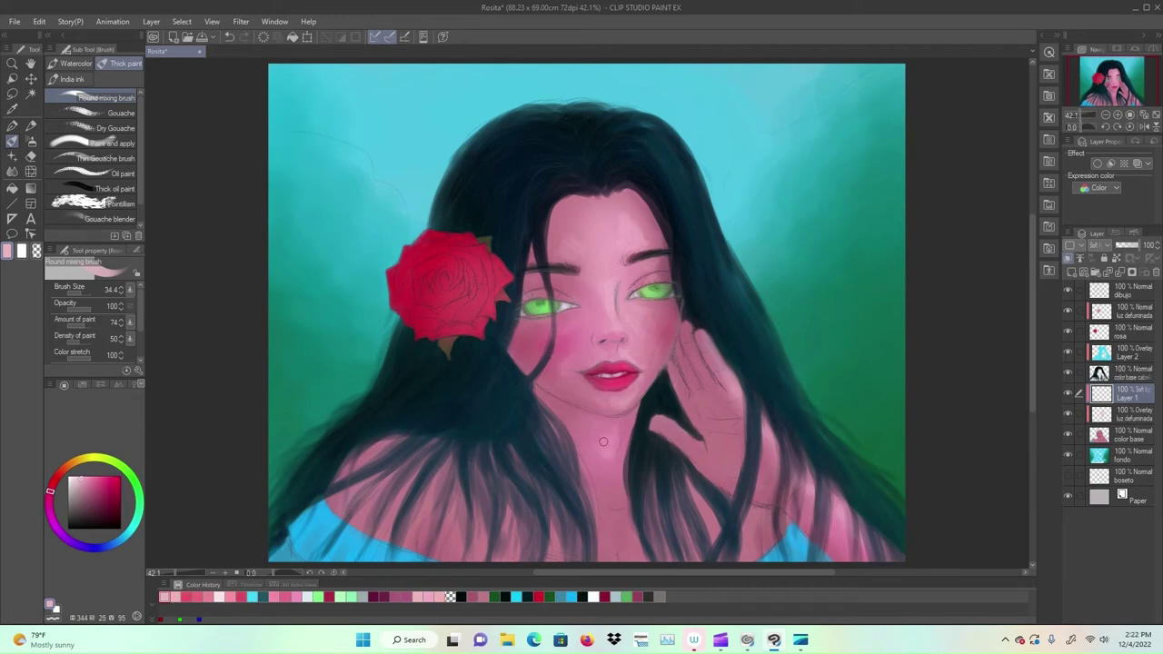
Step: Paint pale pink highlights on the neck, chest, shoulders and hand, and soften them with the Blend tool
{"action": "left_click_drag", "start_coordinate": [486, 551], "coordinate": [503, 472]}
{"action": "left_click", "coordinate": [84, 293]}
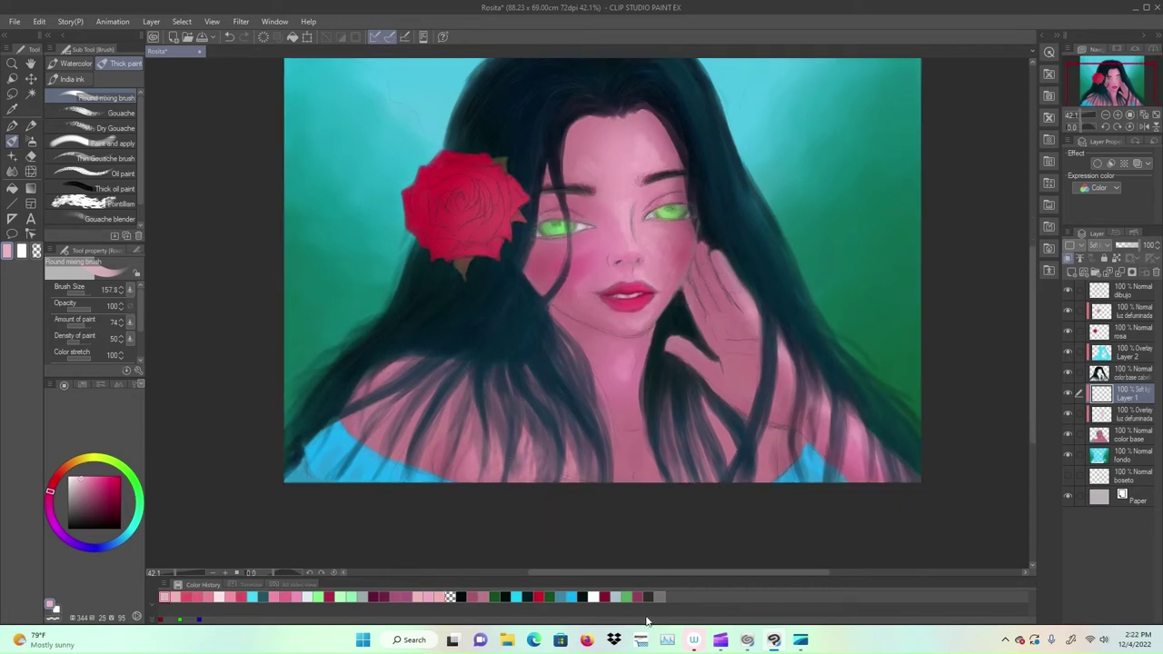
{"action": "left_click", "coordinate": [11, 173]}
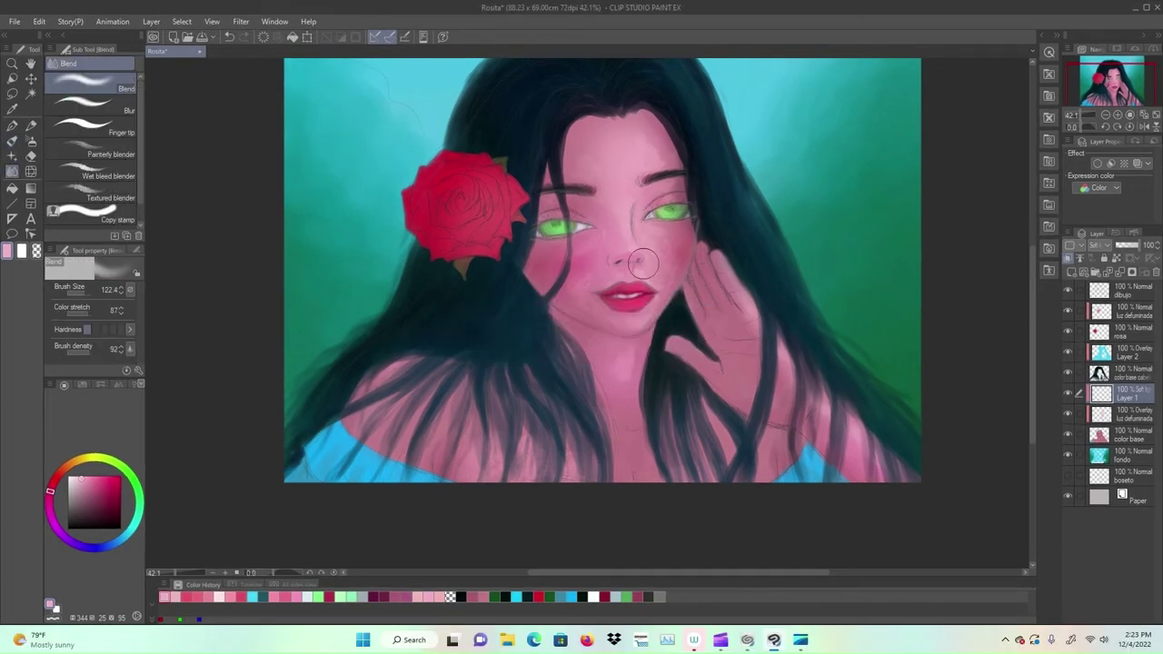
{"action": "left_click", "coordinate": [11, 141]}
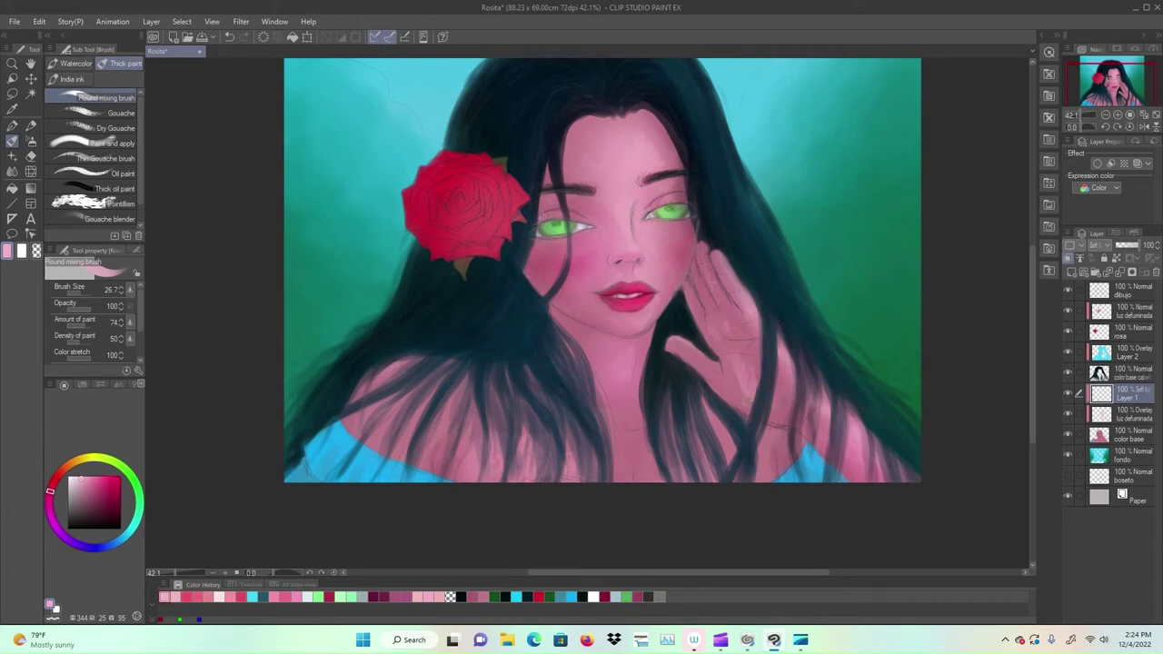
{"action": "key", "text": "j"}
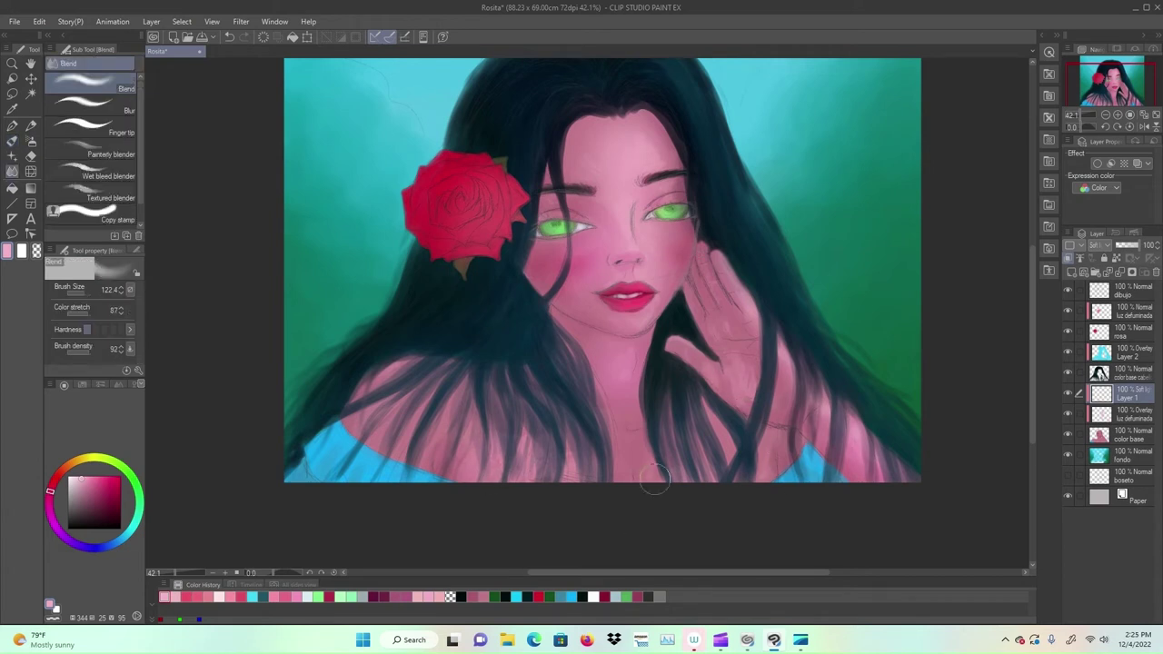
Step: Add a clipped Soft light layer above the hair's Layer 2 and choose light cyan as the drawing color
{"action": "left_click", "coordinate": [1129, 348]}
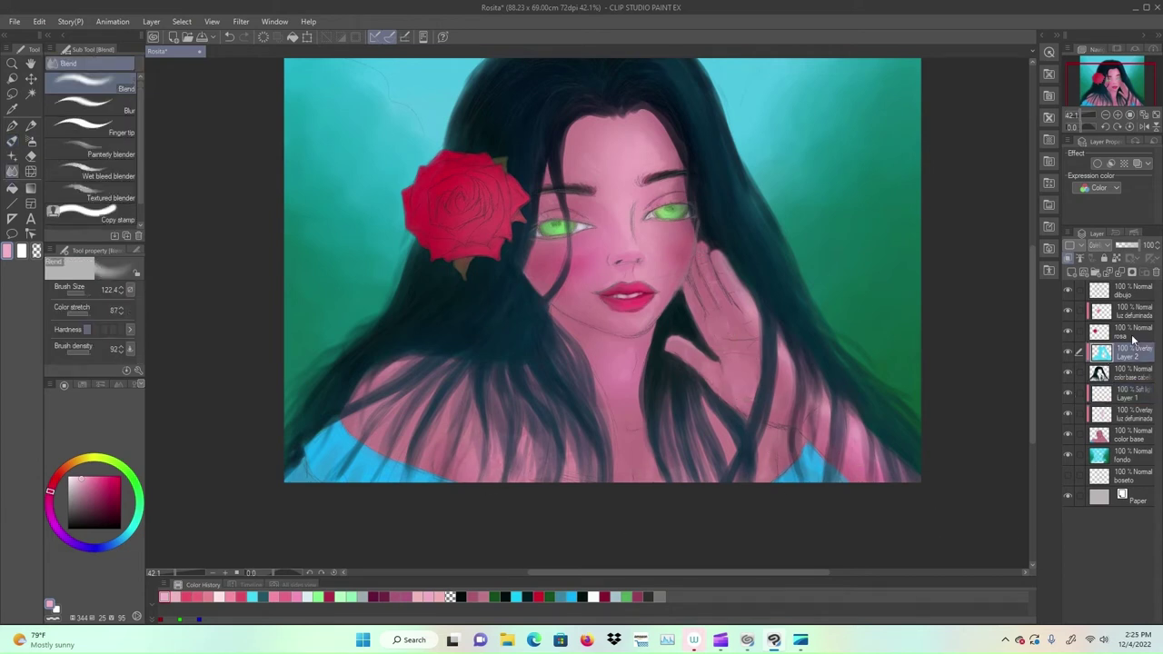
{"action": "key", "text": "ctrl+shift+n"}
{"action": "key", "text": "ctrl+alt+g"}
{"action": "left_click", "coordinate": [1098, 245]}
{"action": "left_click", "coordinate": [1114, 414]}
{"action": "left_click", "coordinate": [251, 598]}
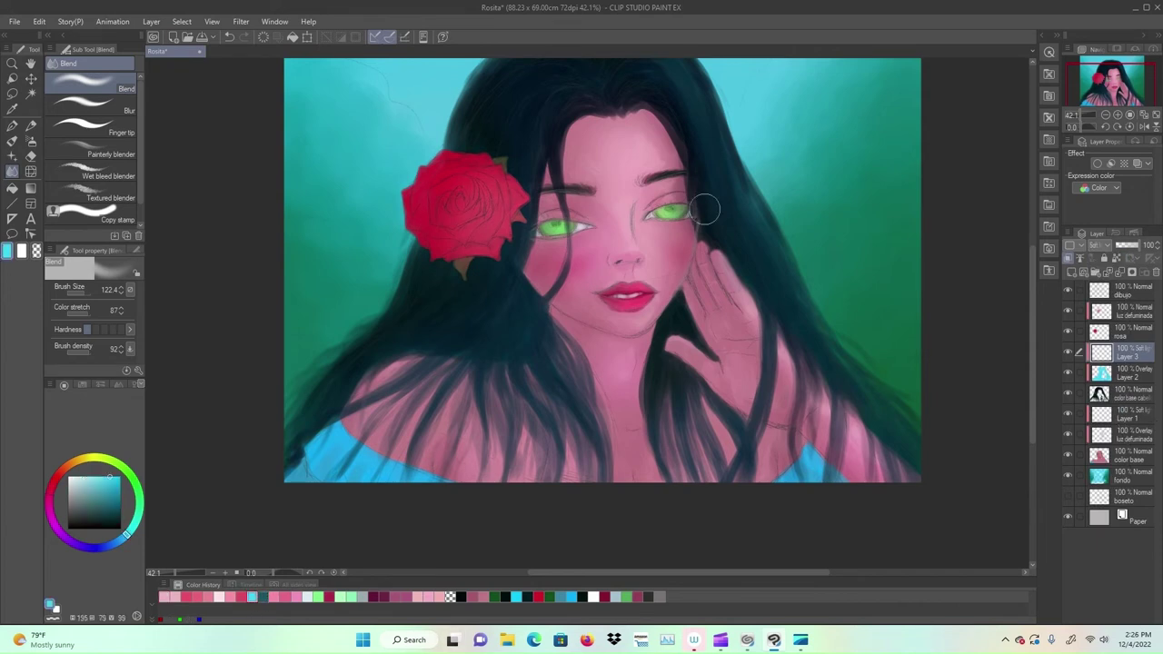
Step: Brighten the eyes on Layer 1 with pale green using the Soft airbrush at size 20.7
{"action": "left_click", "coordinate": [1127, 415]}
{"action": "left_click", "coordinate": [341, 597]}
{"action": "left_click", "coordinate": [30, 143]}
{"action": "left_click", "coordinate": [31, 143]}
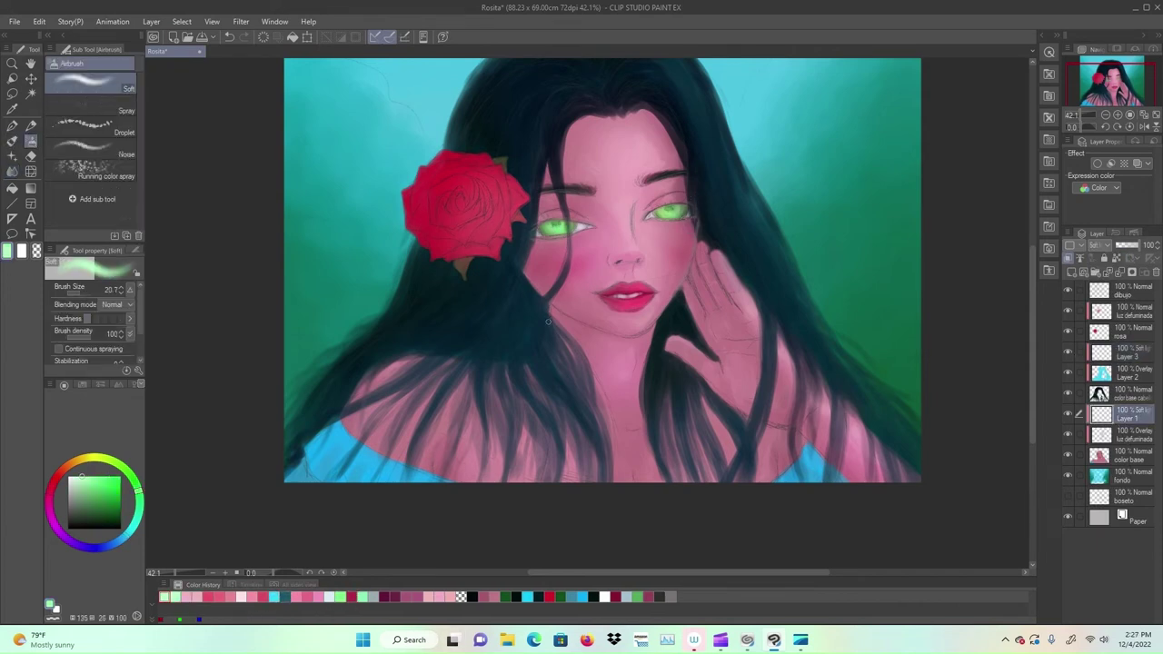
Step: Airbrush soft pale pink highlights onto the upper and lower lips, lightening the pink between strokes
{"action": "left_click", "coordinate": [186, 597]}
{"action": "scroll", "coordinate": [658, 300], "scroll_direction": "up", "scroll_amount": 3}
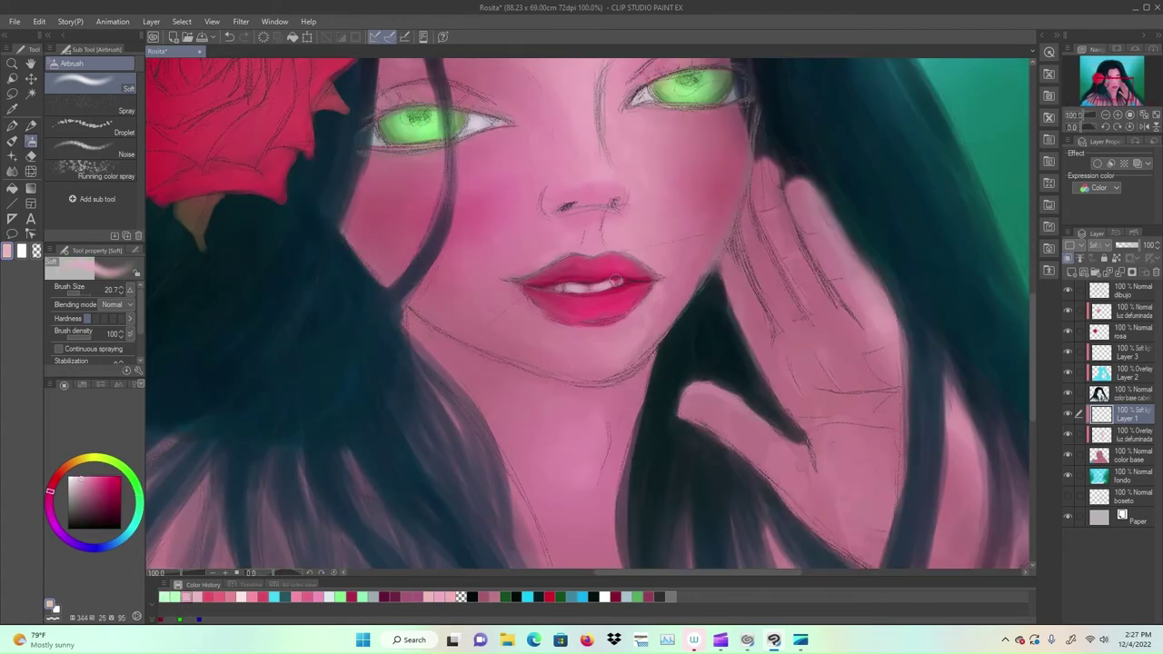
{"action": "mouse_move", "coordinate": [614, 264]}
{"action": "left_mouse_down"}
{"action": "mouse_move", "coordinate": [592, 269]}
{"action": "mouse_move", "coordinate": [631, 261]}
{"action": "mouse_move", "coordinate": [554, 271]}
{"action": "left_mouse_up"}
{"action": "left_click", "coordinate": [77, 477]}
{"action": "left_click_drag", "start_coordinate": [589, 307], "coordinate": [636, 296]}
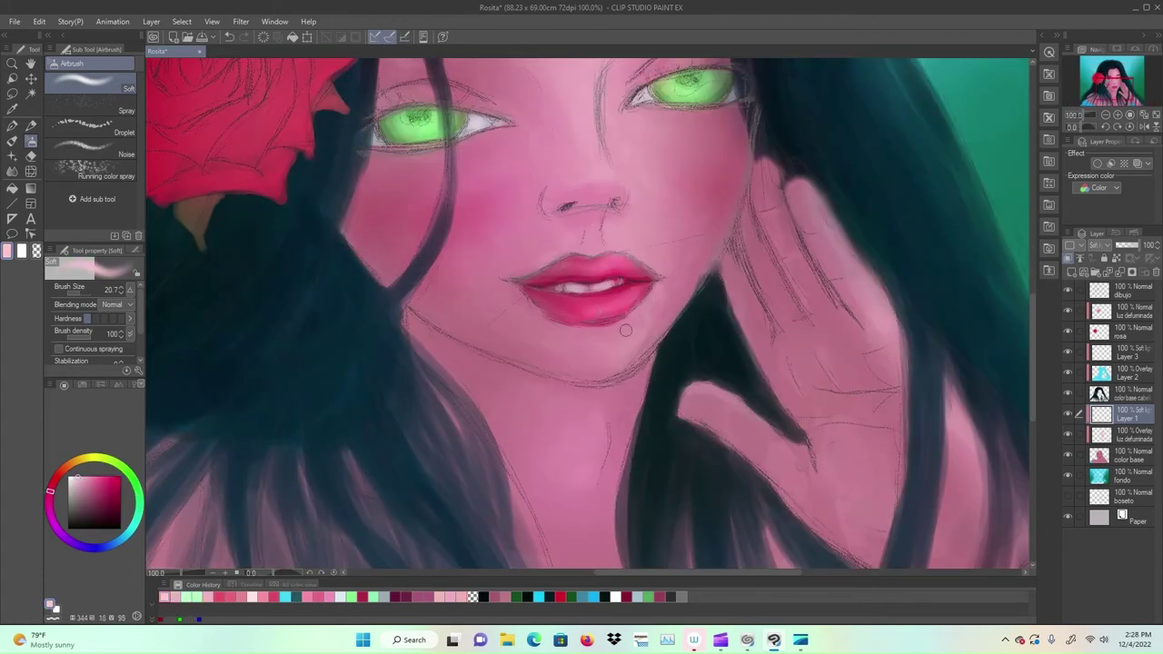
Step: Add fine pale pink highlights to the lips with a 4.5 airbrush and soften the facial highlights with the Blend tool
{"action": "left_click", "coordinate": [75, 294]}
{"action": "mouse_move", "coordinate": [546, 299]}
{"action": "left_mouse_down"}
{"action": "mouse_move", "coordinate": [586, 301]}
{"action": "mouse_move", "coordinate": [578, 274]}
{"action": "left_mouse_up"}
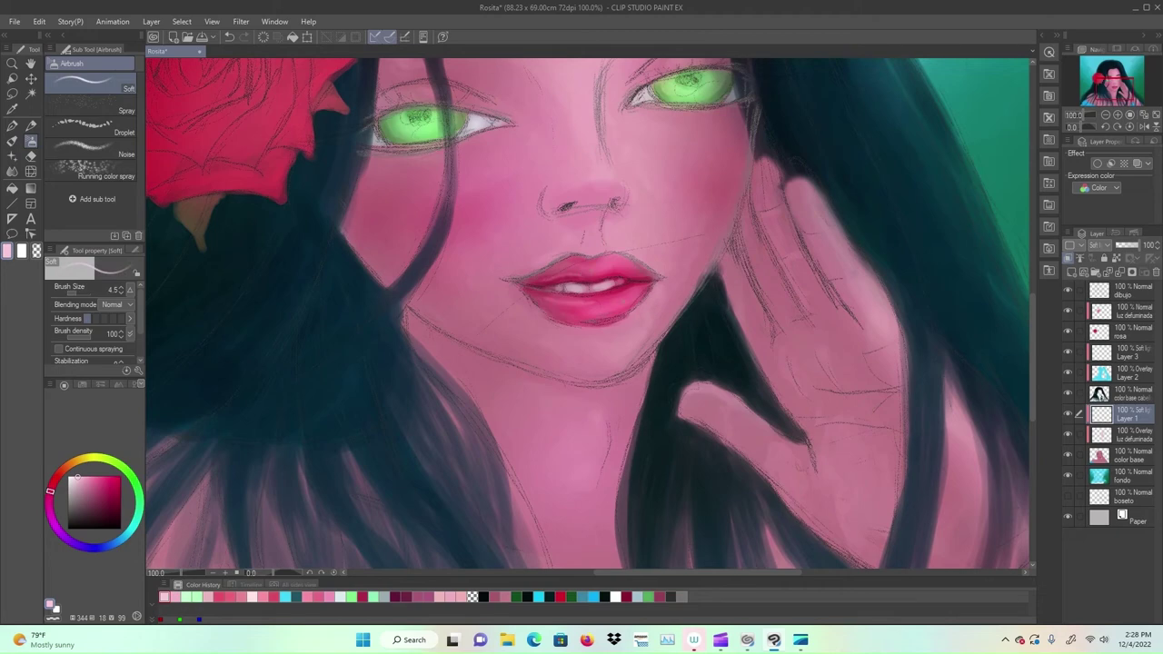
{"action": "key", "text": "j"}
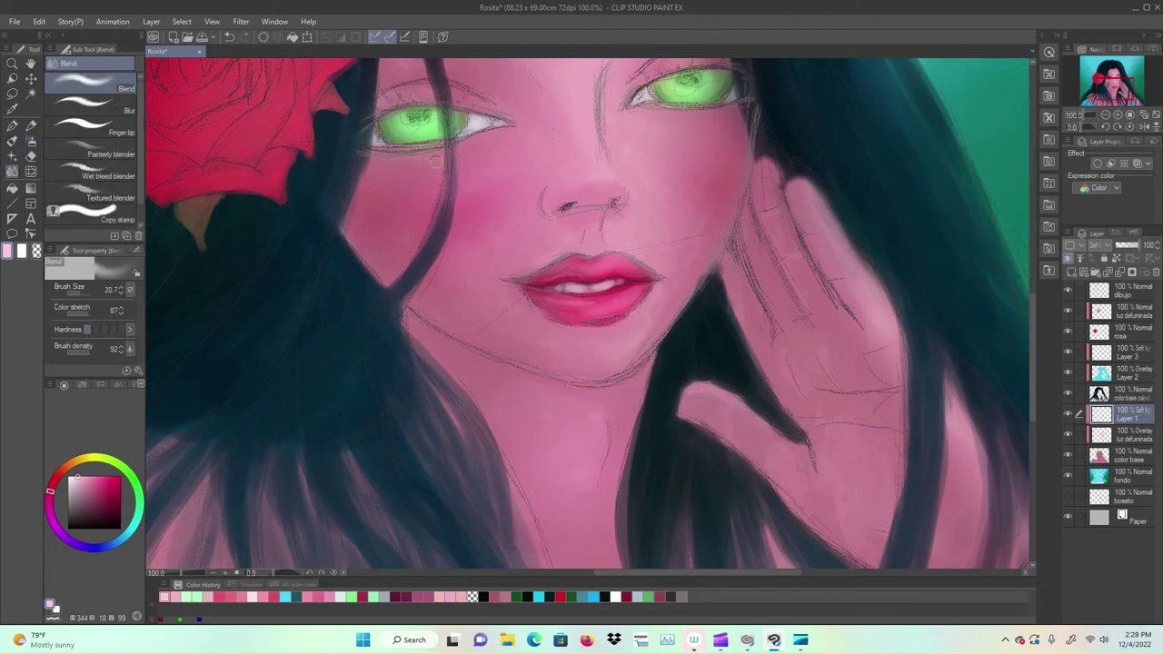
{"action": "key", "text": "b"}
{"action": "scroll", "coordinate": [700, 430], "scroll_direction": "down", "scroll_amount": 4}
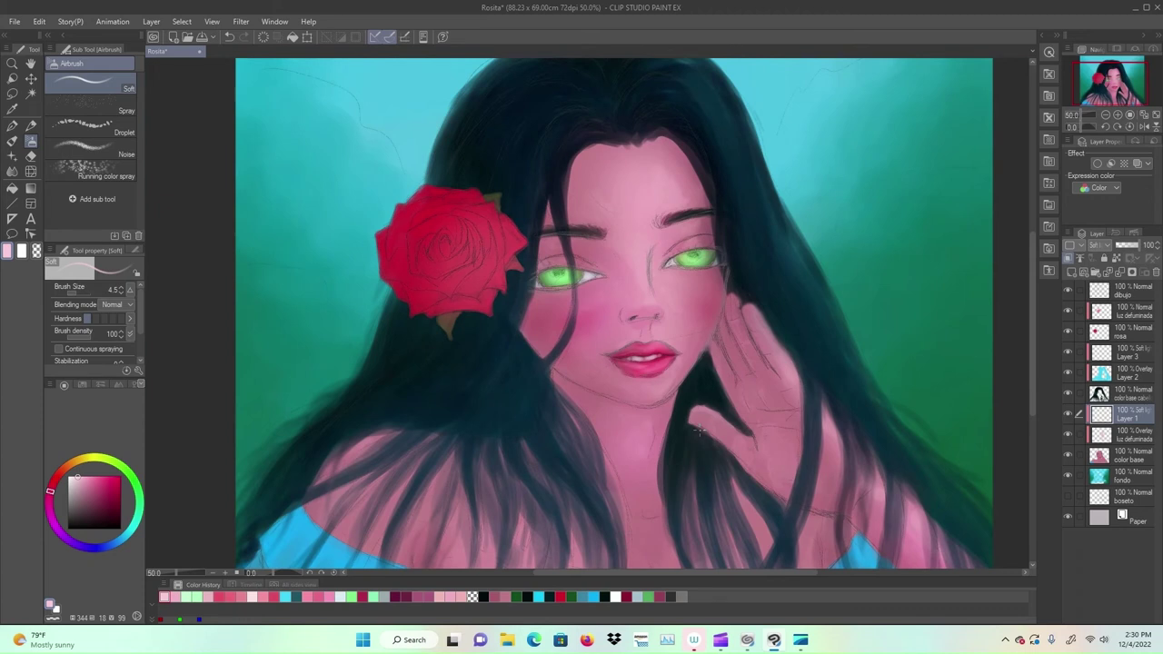
Step: Paint pale cyan highlight strands beside the face on Layer 3 with a 73.7 Round mixing brush, undoing the stray stroke
{"action": "left_click", "coordinate": [127, 535]}
{"action": "left_click", "coordinate": [82, 479]}
{"action": "left_click", "coordinate": [1130, 373]}
{"action": "left_click", "coordinate": [1130, 353]}
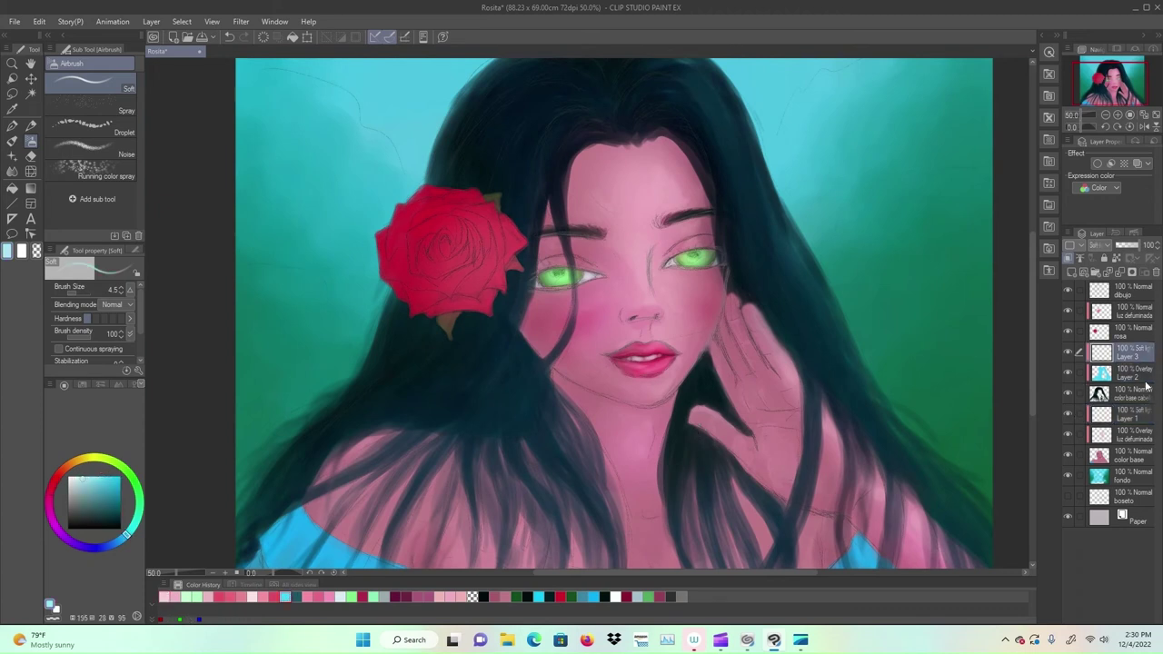
{"action": "left_click", "coordinate": [12, 141]}
{"action": "left_click", "coordinate": [82, 292]}
{"action": "mouse_move", "coordinate": [565, 131]}
{"action": "left_mouse_down"}
{"action": "mouse_move", "coordinate": [517, 388]}
{"action": "mouse_move", "coordinate": [463, 421]}
{"action": "left_mouse_up"}
{"action": "left_click_drag", "start_coordinate": [607, 409], "coordinate": [559, 509]}
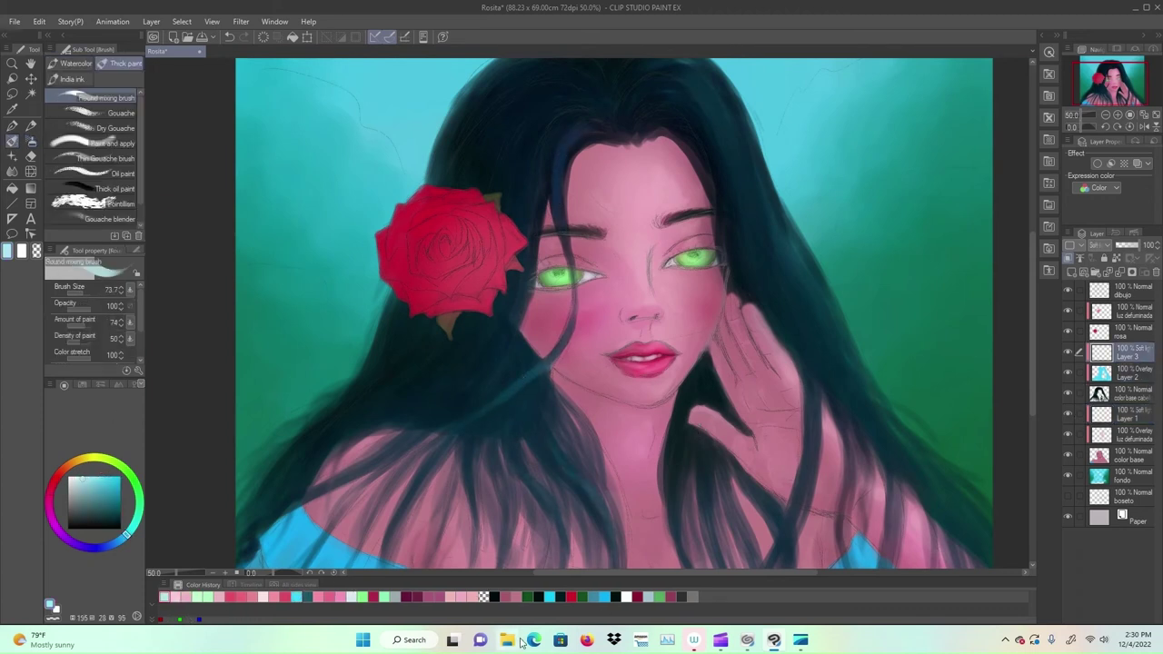
{"action": "key", "text": "ctrl+z"}
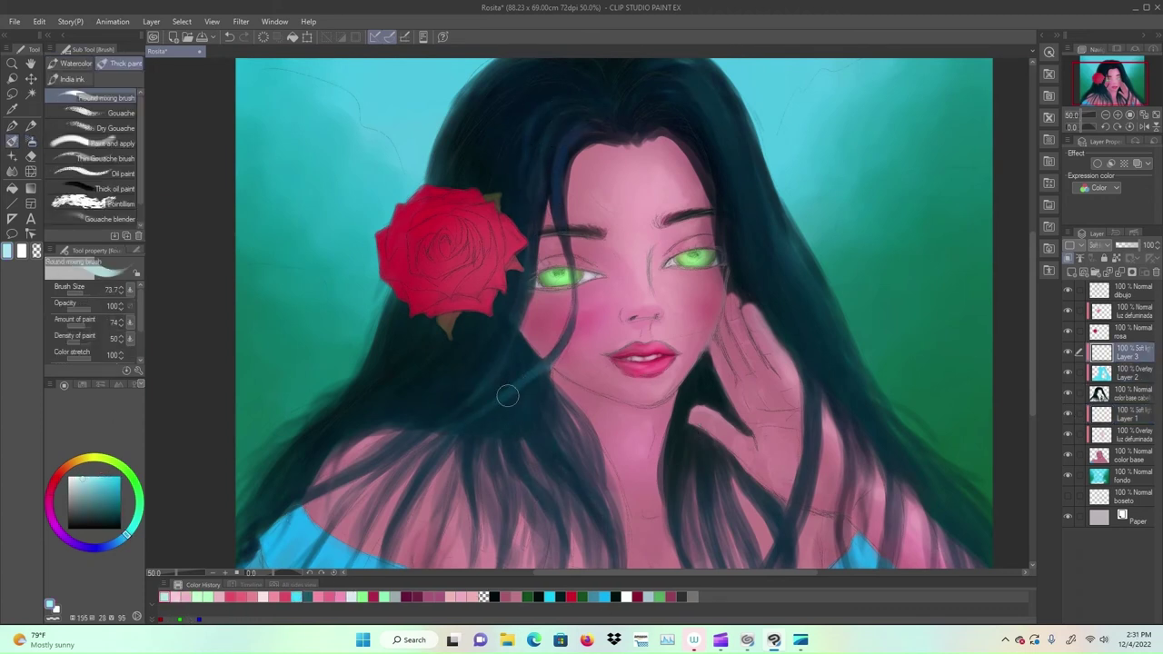
Step: Extend the pale cyan highlight strands across both sides of the hair, enlarging the Round mixing brush to 95
{"action": "left_click_drag", "start_coordinate": [500, 353], "coordinate": [410, 450]}
{"action": "left_click_drag", "start_coordinate": [496, 361], "coordinate": [460, 400]}
{"action": "key", "text": "]"}
{"action": "mouse_move", "coordinate": [580, 115]}
{"action": "left_mouse_down"}
{"action": "mouse_move", "coordinate": [589, 217]}
{"action": "mouse_move", "coordinate": [515, 384]}
{"action": "left_mouse_up"}
{"action": "key", "text": "ctrl+z"}
{"action": "left_click_drag", "start_coordinate": [557, 174], "coordinate": [515, 227]}
{"action": "mouse_move", "coordinate": [700, 191]}
{"action": "left_mouse_down"}
{"action": "mouse_move", "coordinate": [738, 242]}
{"action": "mouse_move", "coordinate": [811, 537]}
{"action": "left_mouse_up"}
{"action": "left_click_drag", "start_coordinate": [791, 448], "coordinate": [749, 355]}
{"action": "scroll", "coordinate": [749, 361], "scroll_direction": "down", "scroll_amount": 1}
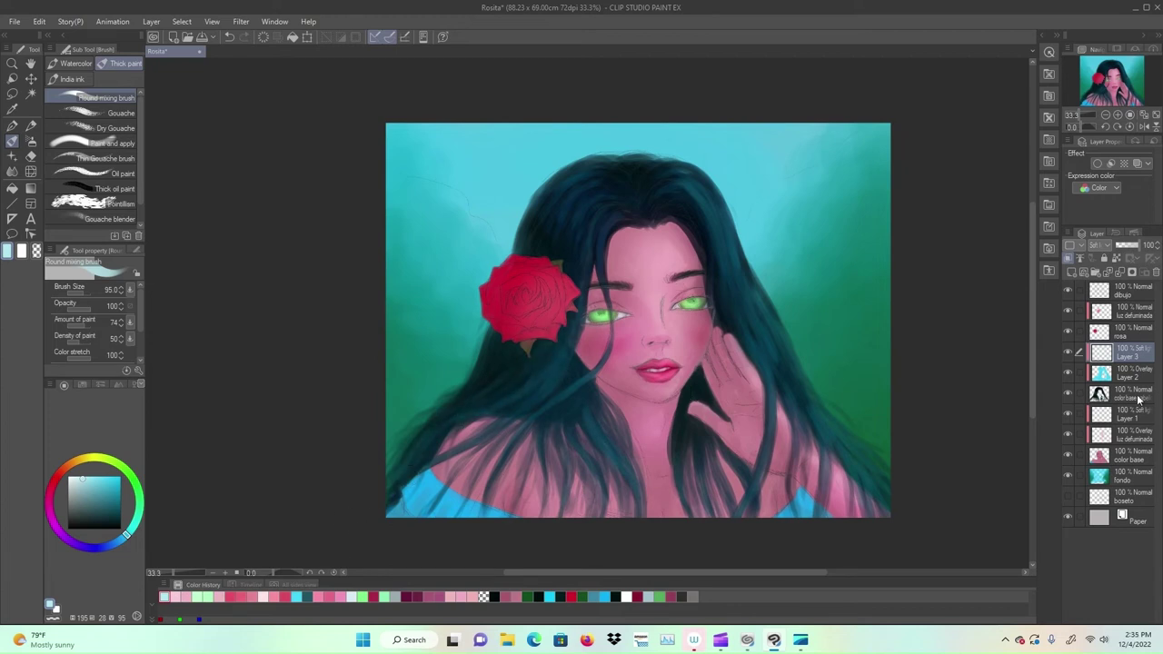
Step: Add a clipped Soft light layer above the rose's luz defuminada layer and set luz defuminada to Overlay
{"action": "left_click", "coordinate": [1106, 312]}
{"action": "left_click", "coordinate": [1071, 272]}
{"action": "left_click", "coordinate": [1069, 259]}
{"action": "left_click", "coordinate": [1097, 244]}
{"action": "left_click", "coordinate": [1124, 401]}
{"action": "left_click", "coordinate": [1118, 331]}
{"action": "left_click", "coordinate": [1098, 244]}
{"action": "left_click", "coordinate": [1109, 394]}
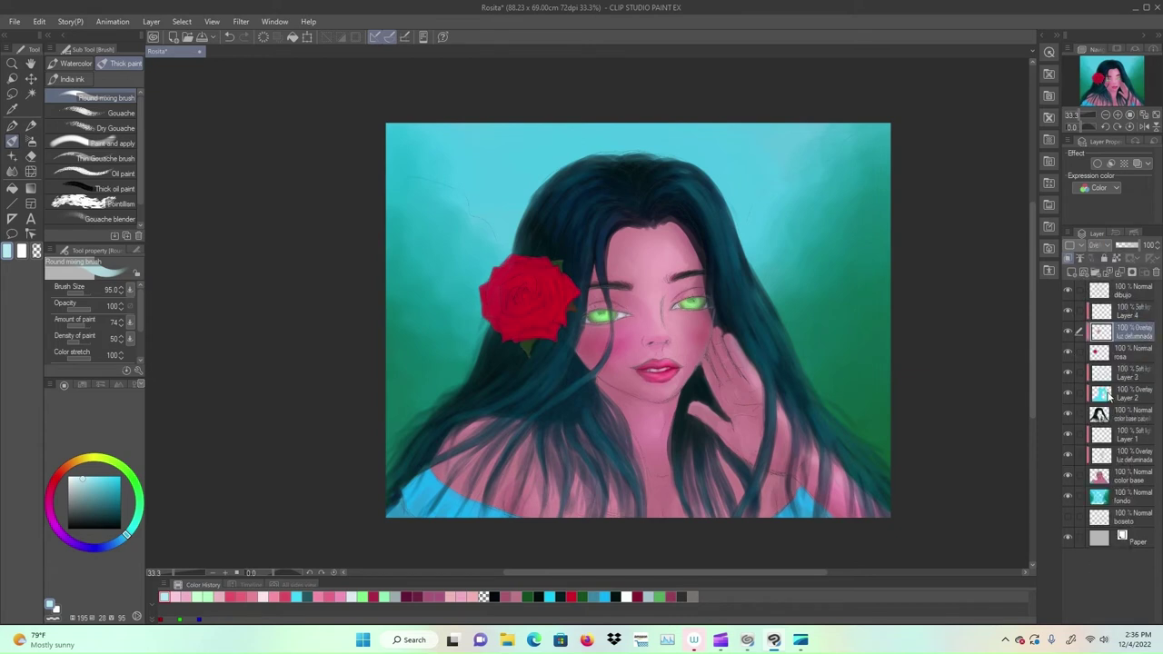
Step: Airbrush soft pink light over the rose on luz defuminada and carve out the petal shapes with the Hard eraser, enlarging it to 44.3
{"action": "key", "text": "e"}
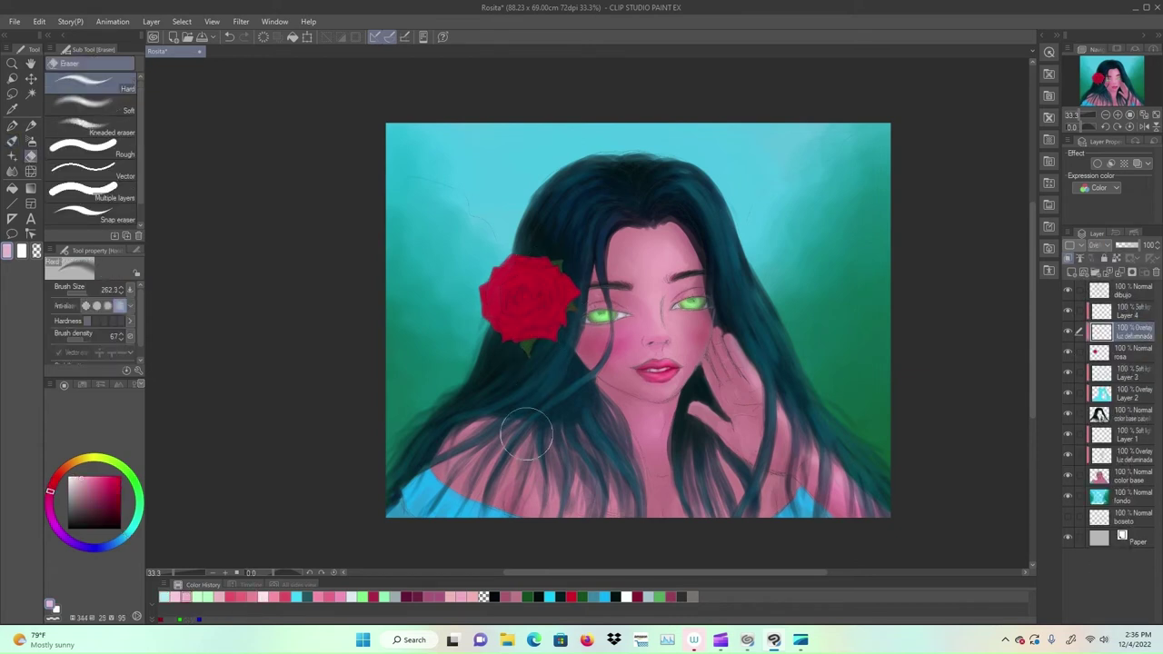
{"action": "key", "text": "b"}
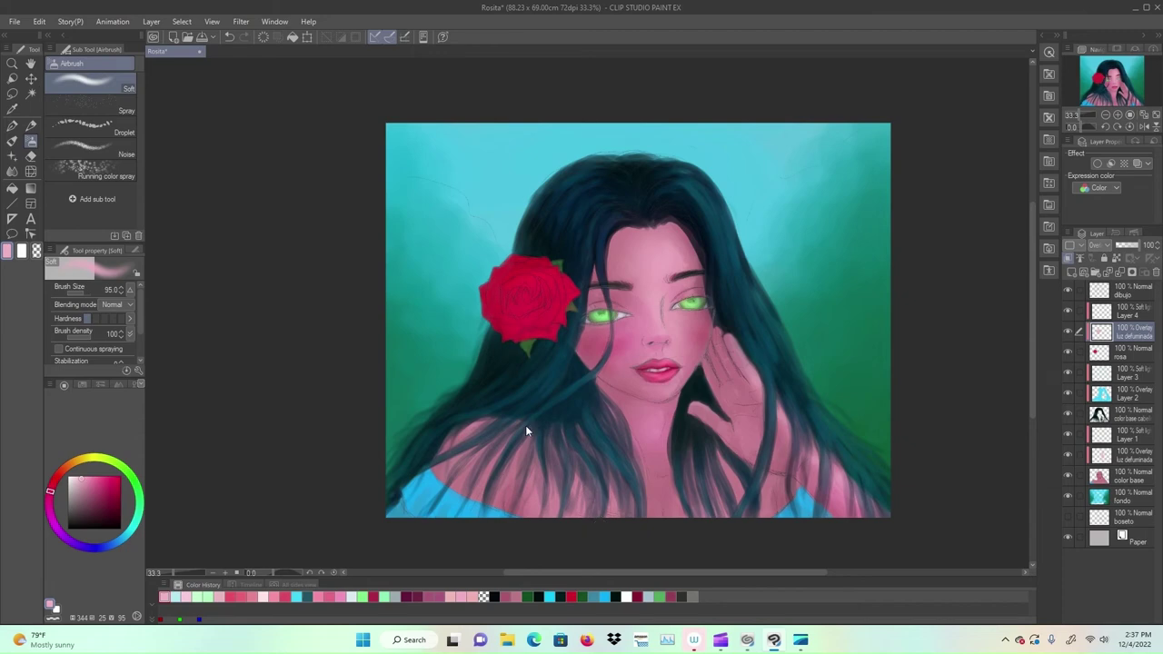
{"action": "scroll", "coordinate": [525, 426], "scroll_direction": "up", "scroll_amount": 3}
{"action": "key", "text": "e"}
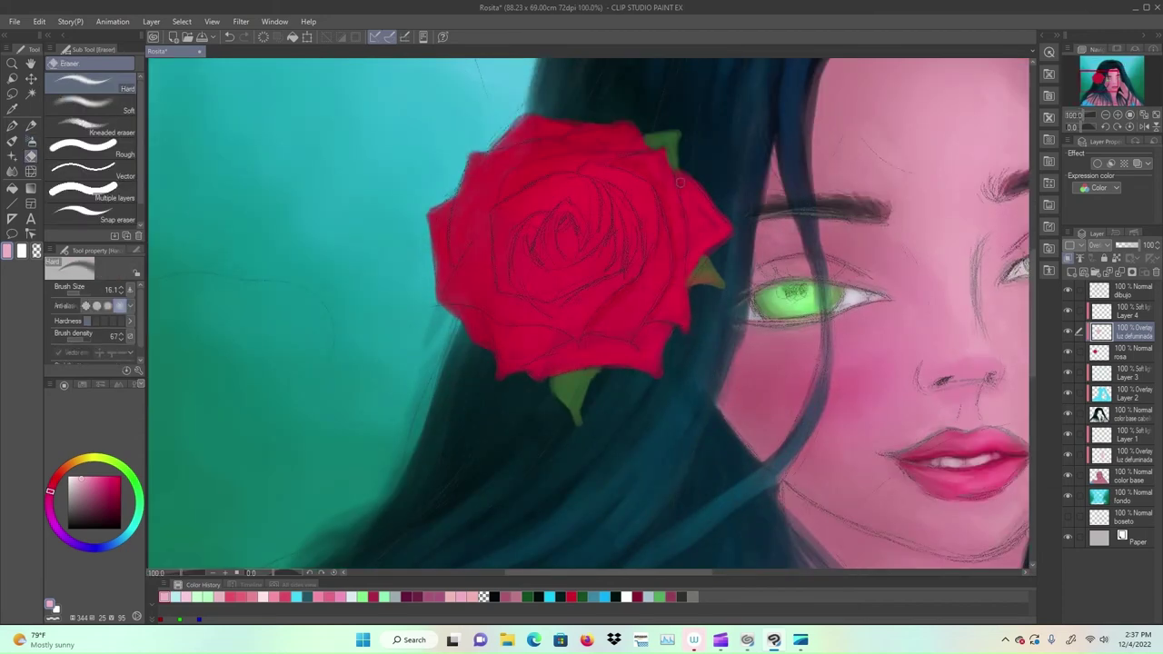
{"action": "key", "text": "]"}
{"action": "left_click_drag", "start_coordinate": [622, 203], "coordinate": [619, 228]}
Step: Paint pale pink highlights along the rose's petal edges on Layer 4, reducing the Round mixing brush to 26.7
{"action": "key", "text": "alt+bracketright"}
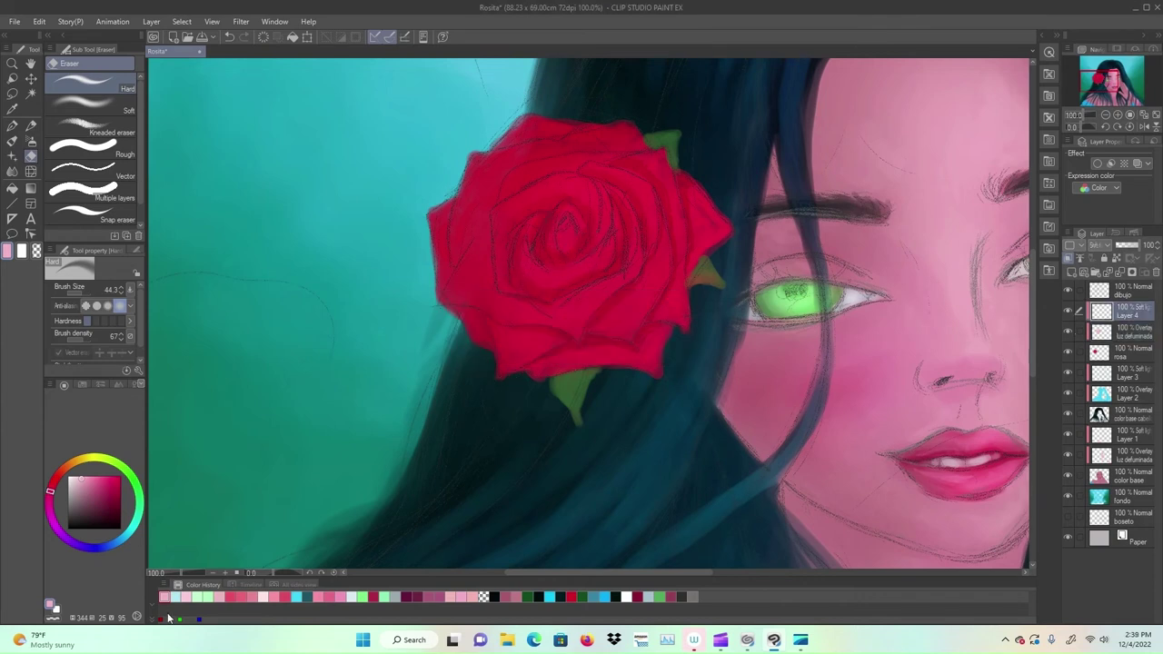
{"action": "key", "text": "b"}
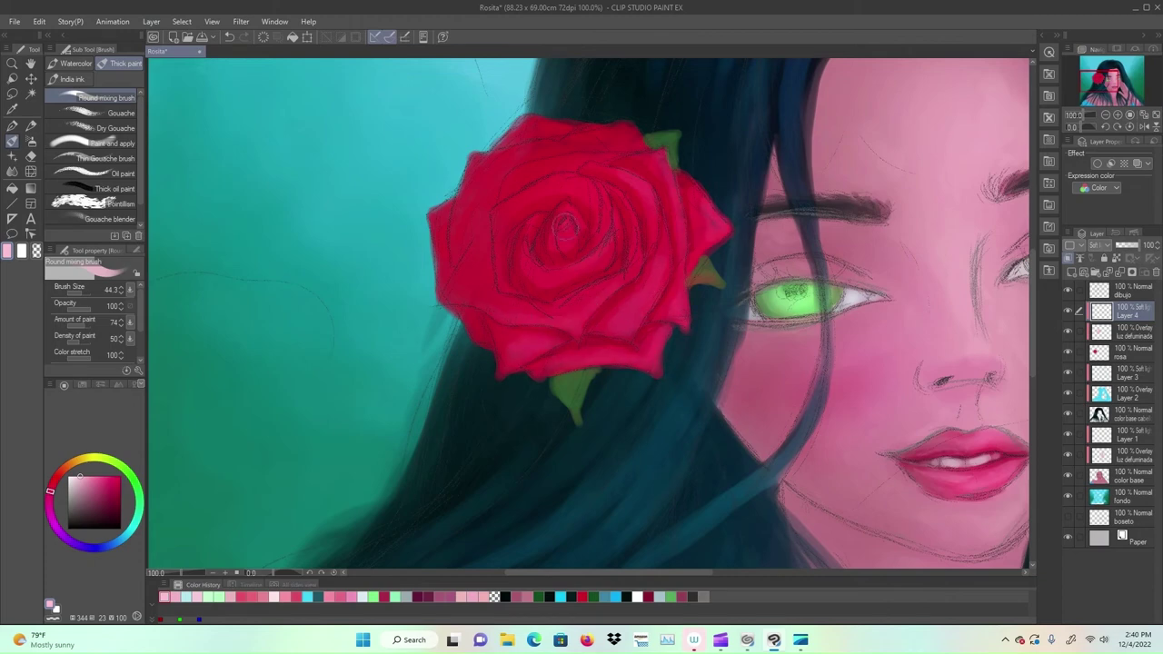
{"action": "key", "text": "bracketleft"}
{"action": "key", "text": "bracketleft"}
{"action": "left_click_drag", "start_coordinate": [494, 214], "coordinate": [505, 304]}
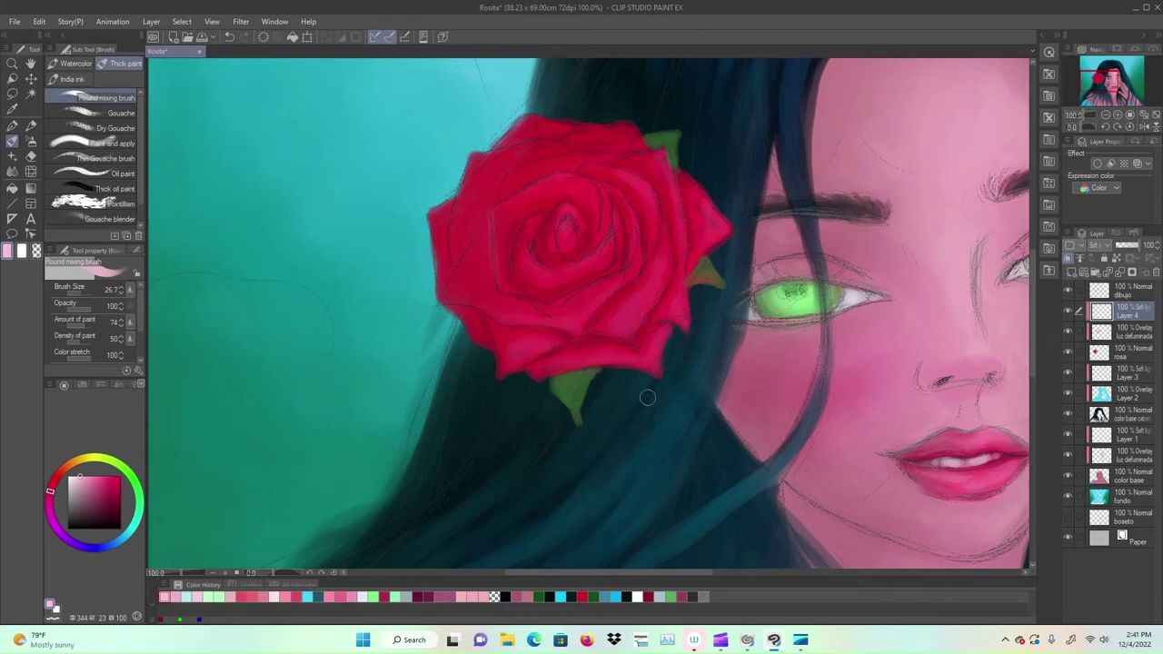
Step: Paint light blue highlights on both sides of the blue dress on Layer 1 with the Round mixing brush at 73.7
{"action": "scroll", "coordinate": [647, 397], "scroll_direction": "down", "scroll_amount": 3}
{"action": "left_click", "coordinate": [612, 599]}
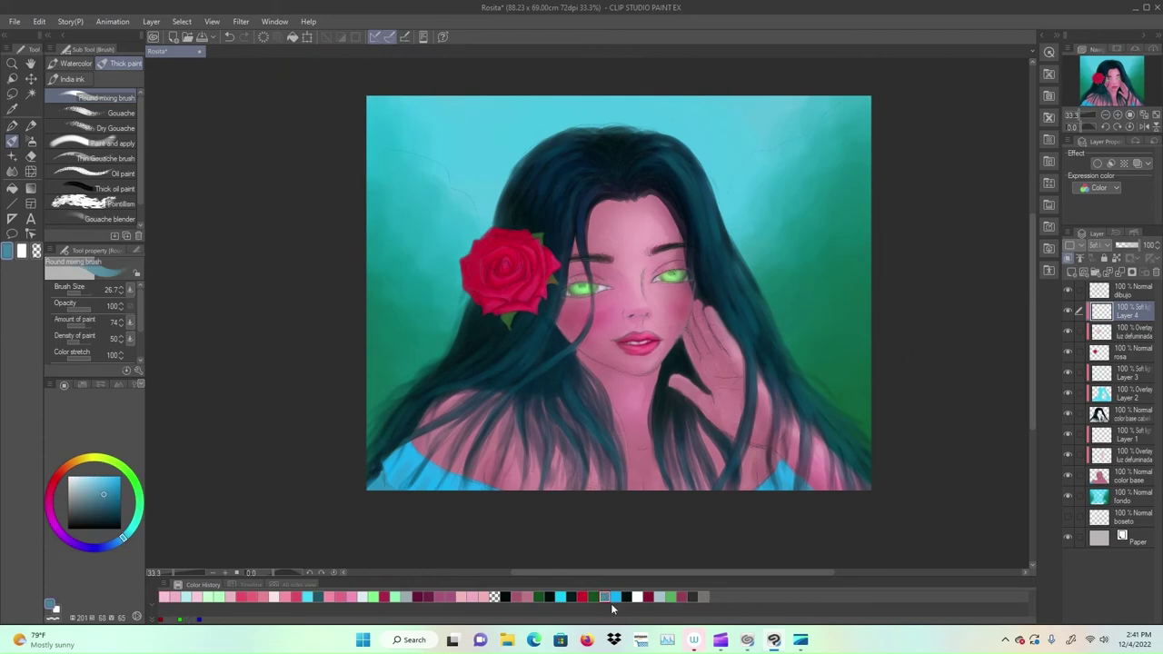
{"action": "left_click_drag", "start_coordinate": [107, 482], "coordinate": [93, 476]}
{"action": "left_click", "coordinate": [80, 294]}
{"action": "left_click_drag", "start_coordinate": [399, 473], "coordinate": [370, 504]}
{"action": "left_click", "coordinate": [1123, 438]}
{"action": "left_click_drag", "start_coordinate": [412, 462], "coordinate": [385, 486]}
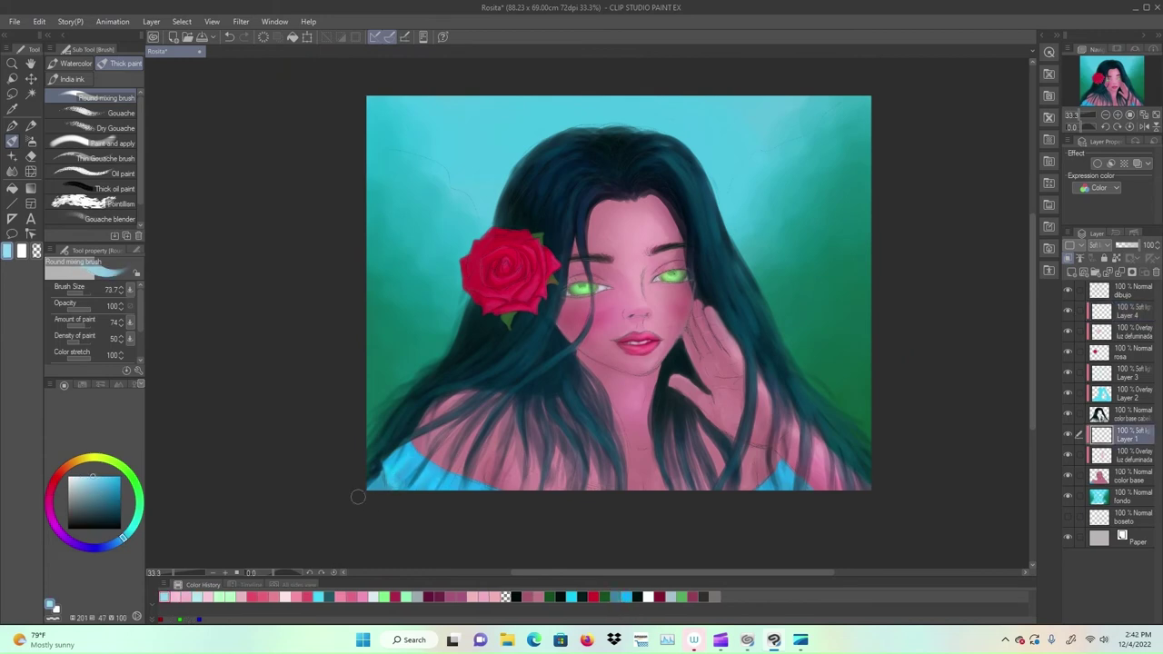
{"action": "left_click_drag", "start_coordinate": [783, 496], "coordinate": [779, 482]}
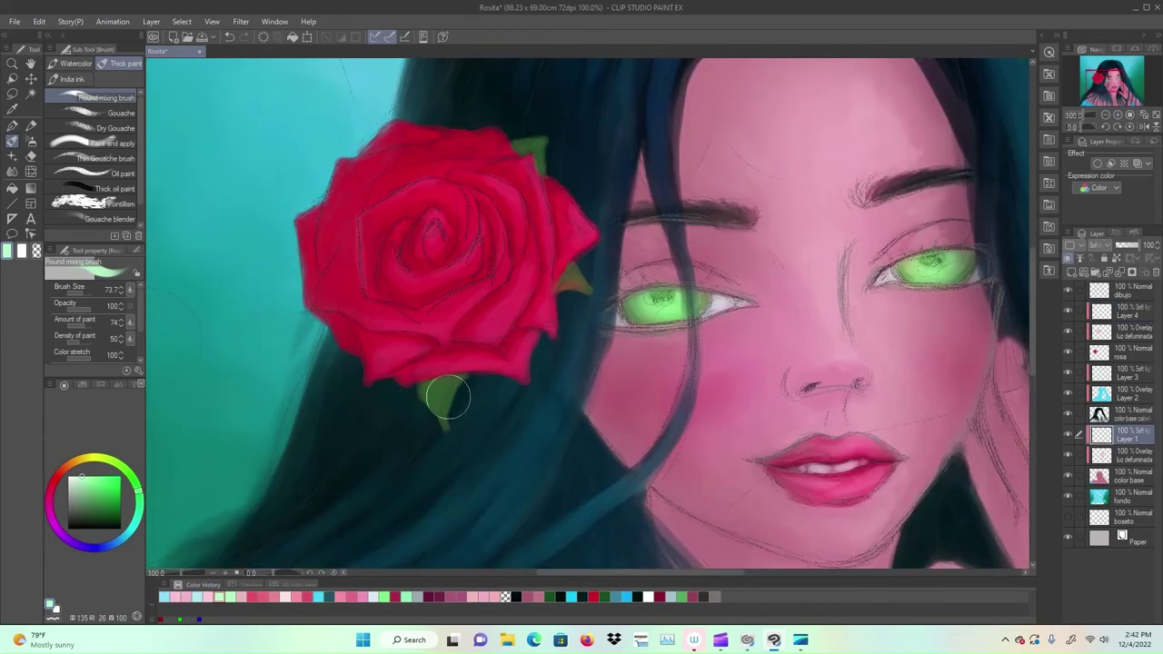
Step: Paint pale green highlights on the rose's lower leaf on Layer 4 with the Round mixing brush
{"action": "left_click", "coordinate": [1123, 311]}
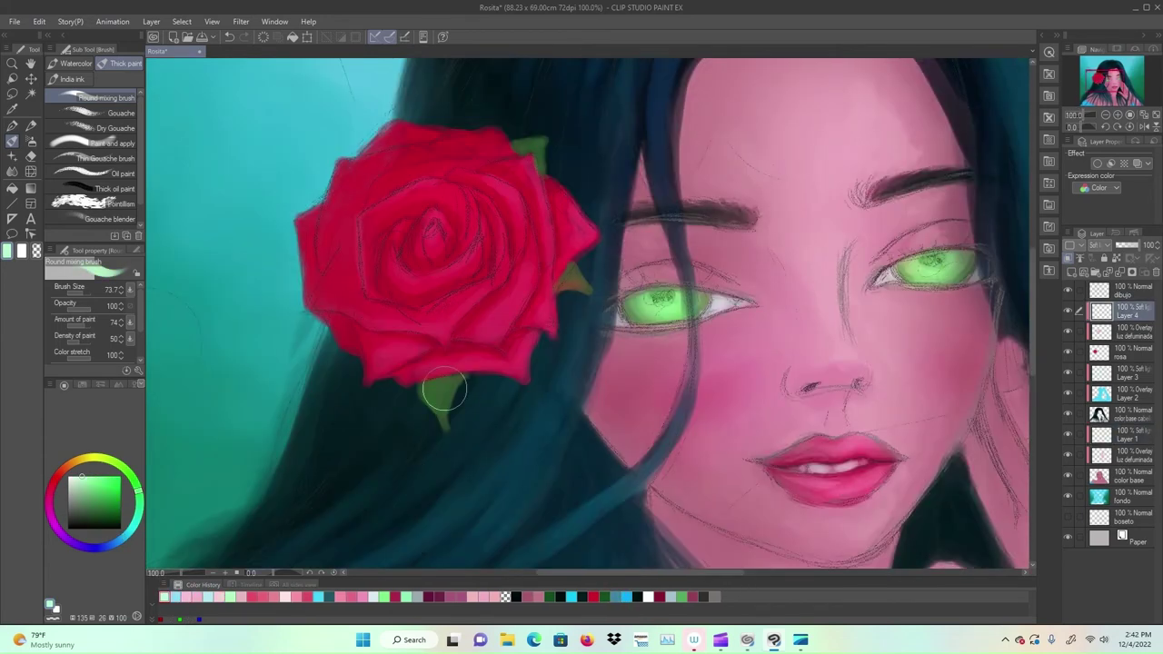
{"action": "left_click", "coordinate": [445, 390]}
{"action": "key", "text": "ctrl+0"}
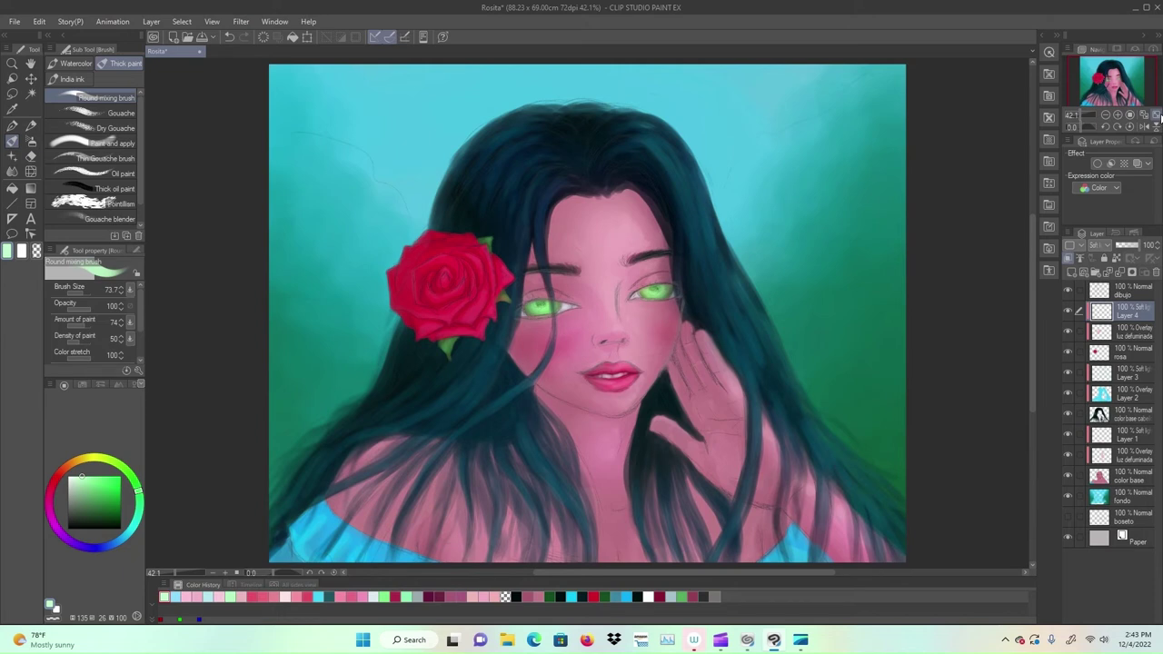
Step: Set the Blend tool's brush size to 34.4 and add a new layer above the hair's Layer 3
{"action": "left_click", "coordinate": [11, 173]}
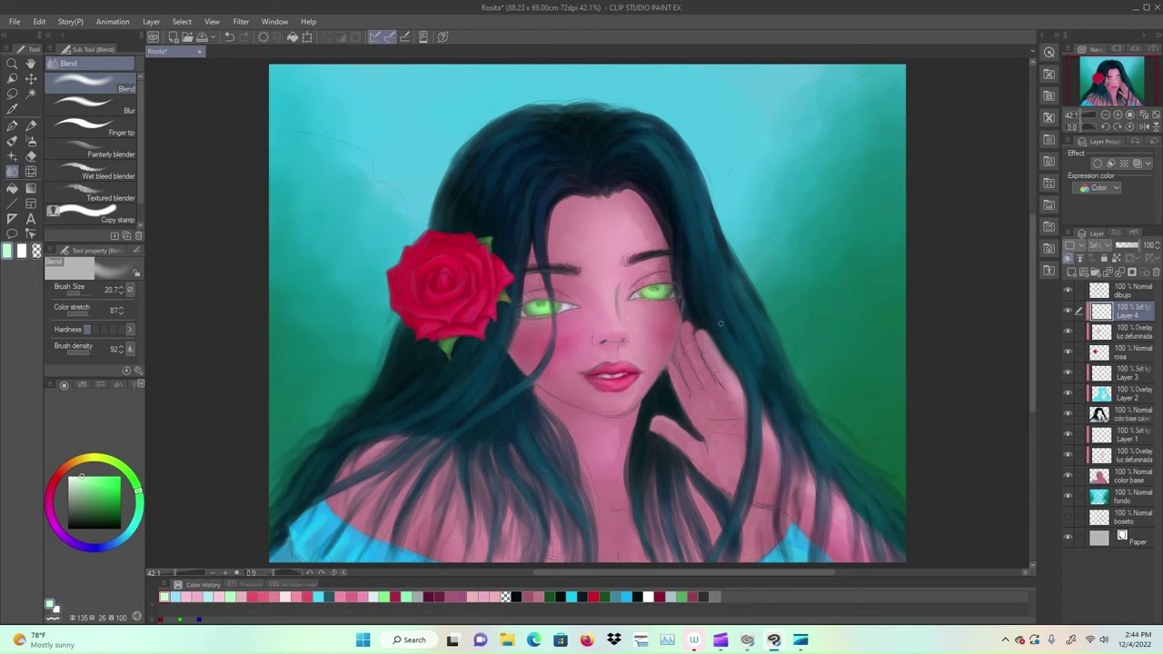
{"action": "left_click", "coordinate": [80, 292]}
{"action": "left_click", "coordinate": [1106, 380]}
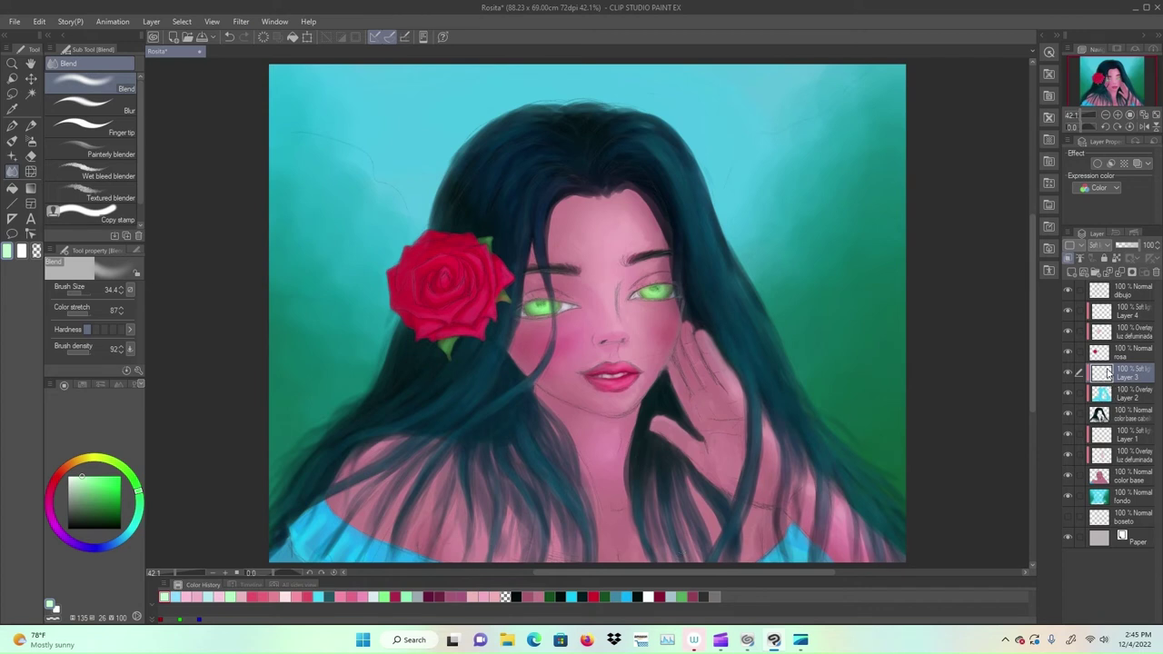
{"action": "left_click", "coordinate": [1104, 274]}
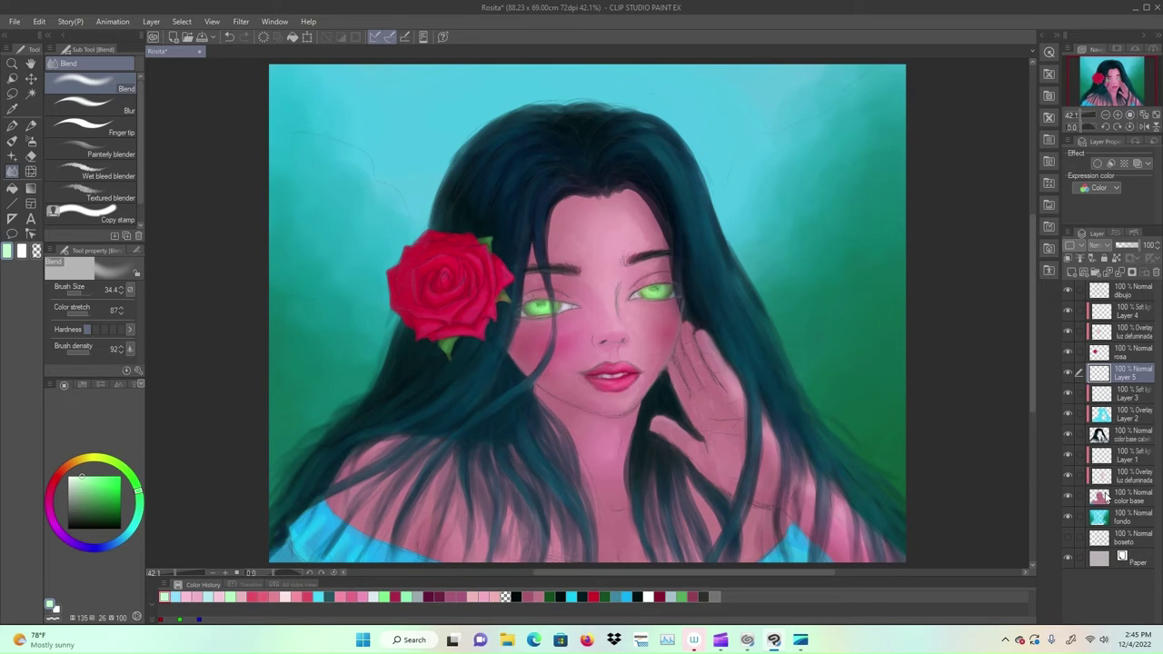
Step: Add a new layer above the skin's Layer 1 and set its blending mode to Hard light
{"action": "left_click", "coordinate": [1109, 459]}
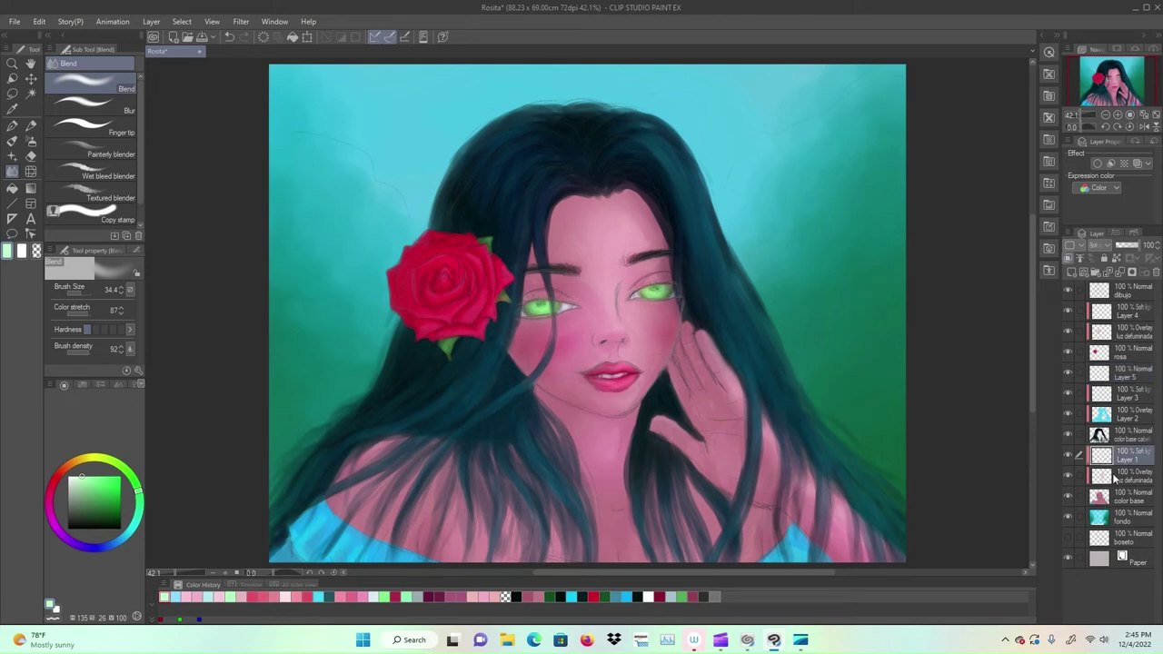
{"action": "left_click", "coordinate": [1072, 272]}
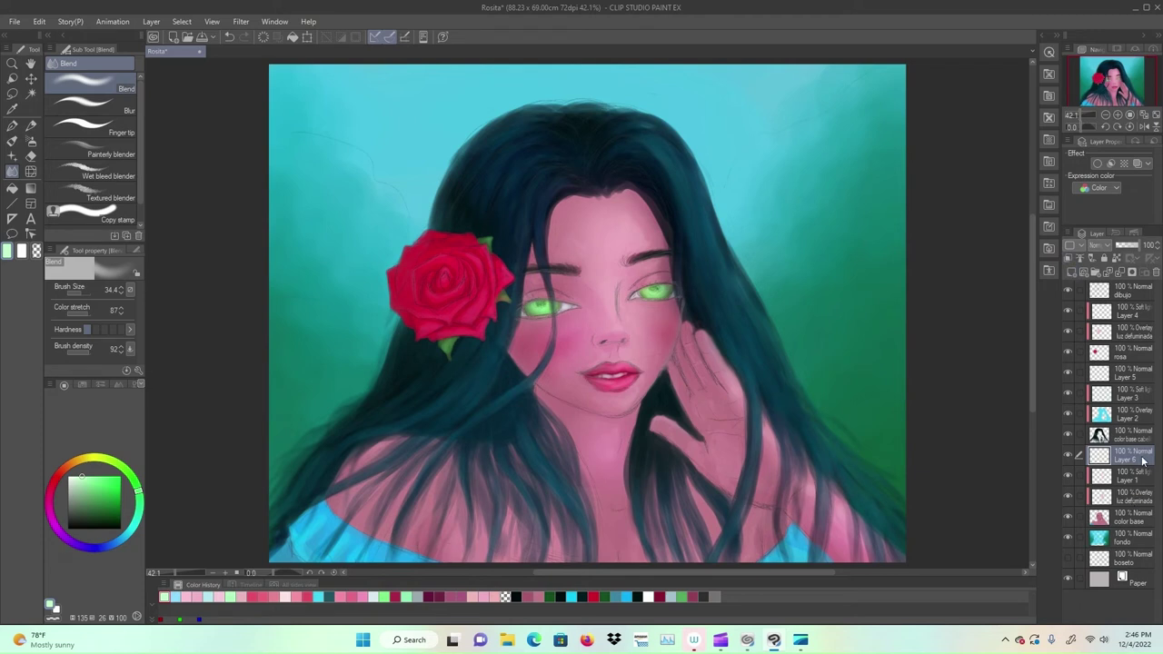
{"action": "left_click", "coordinate": [1116, 246]}
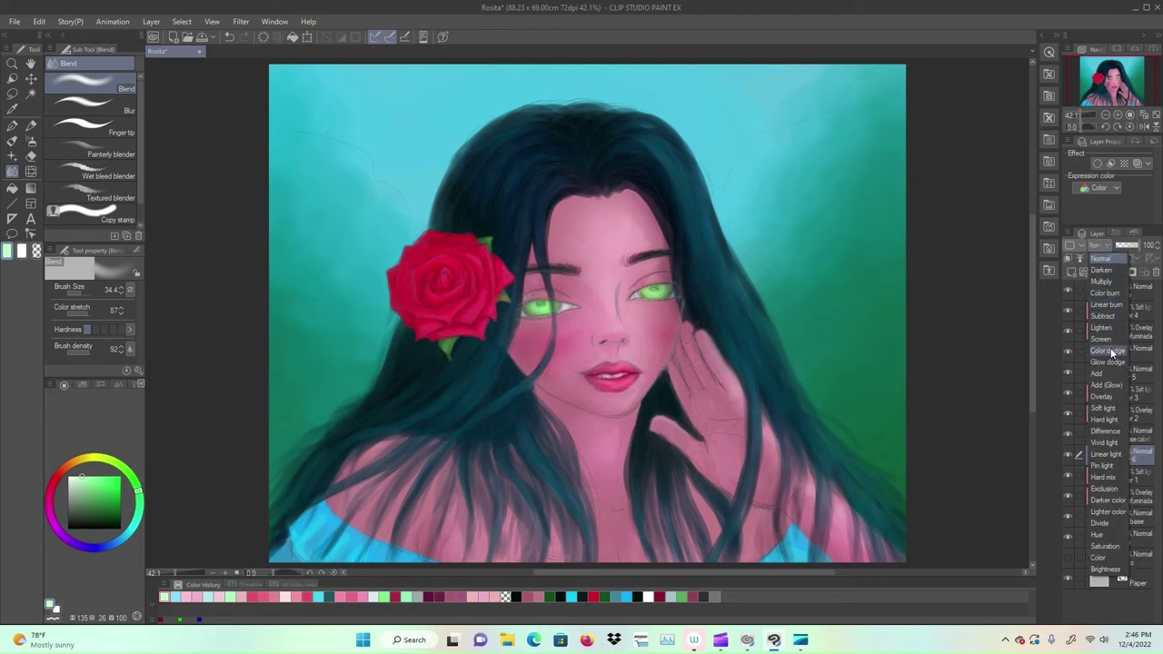
{"action": "left_click", "coordinate": [1114, 420]}
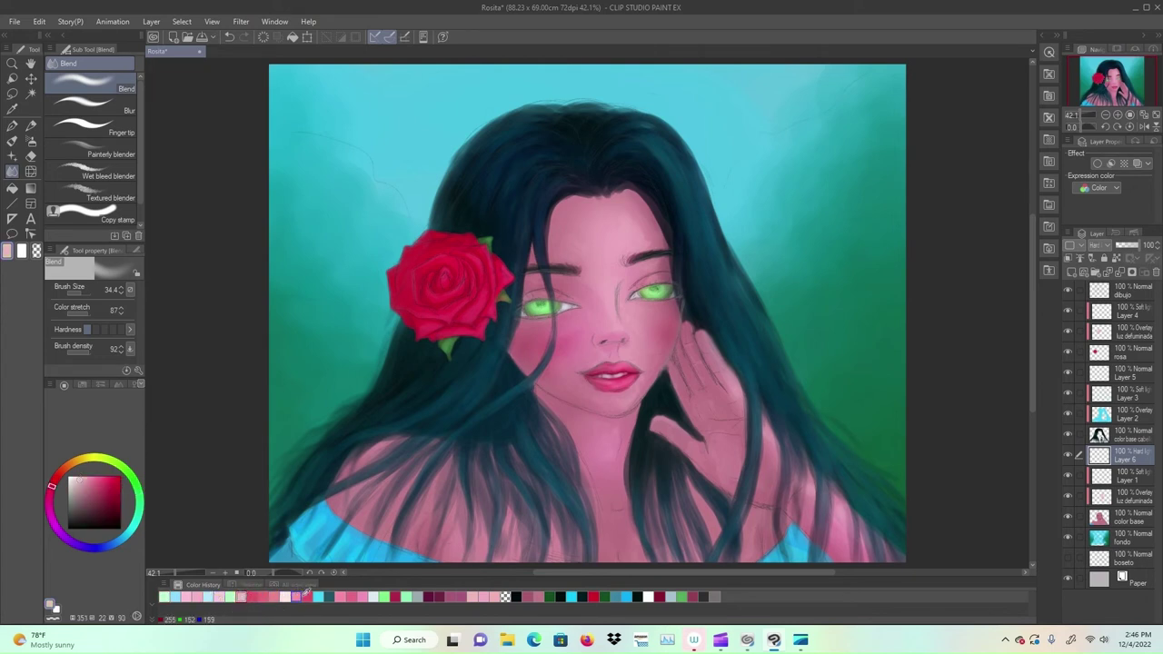
Step: Choose a light pink and stroke along the jaw edge beside the hand on the Hard light layer
{"action": "left_click", "coordinate": [297, 596]}
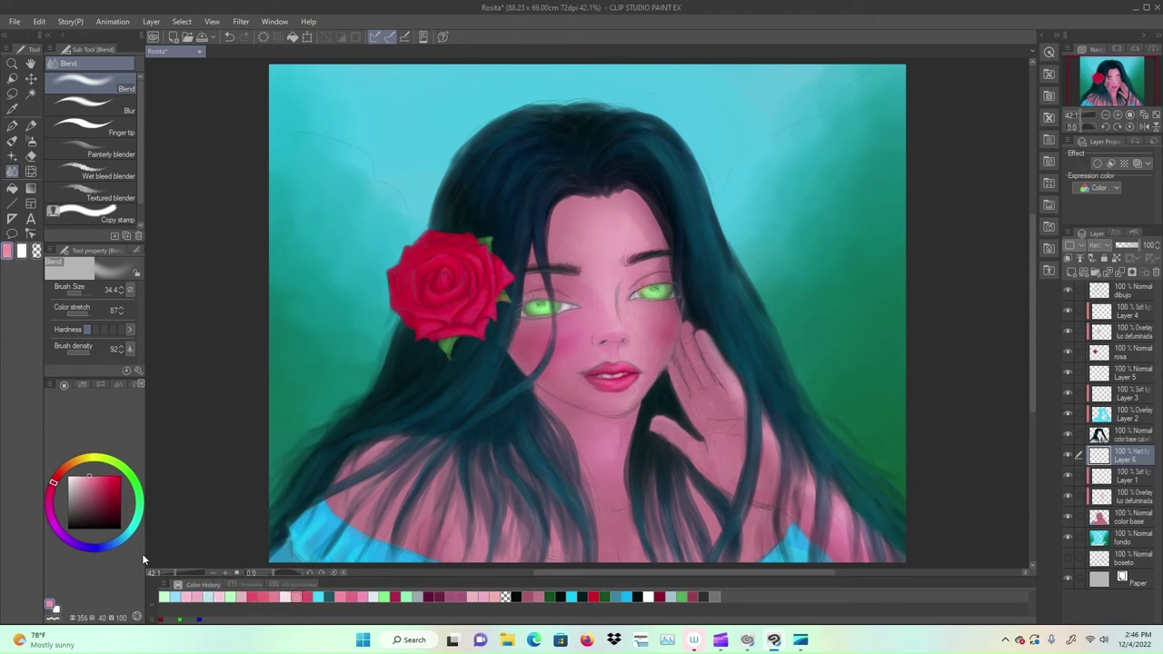
{"action": "left_click", "coordinate": [342, 595]}
{"action": "scroll", "coordinate": [534, 347], "scroll_direction": "up", "scroll_amount": 1}
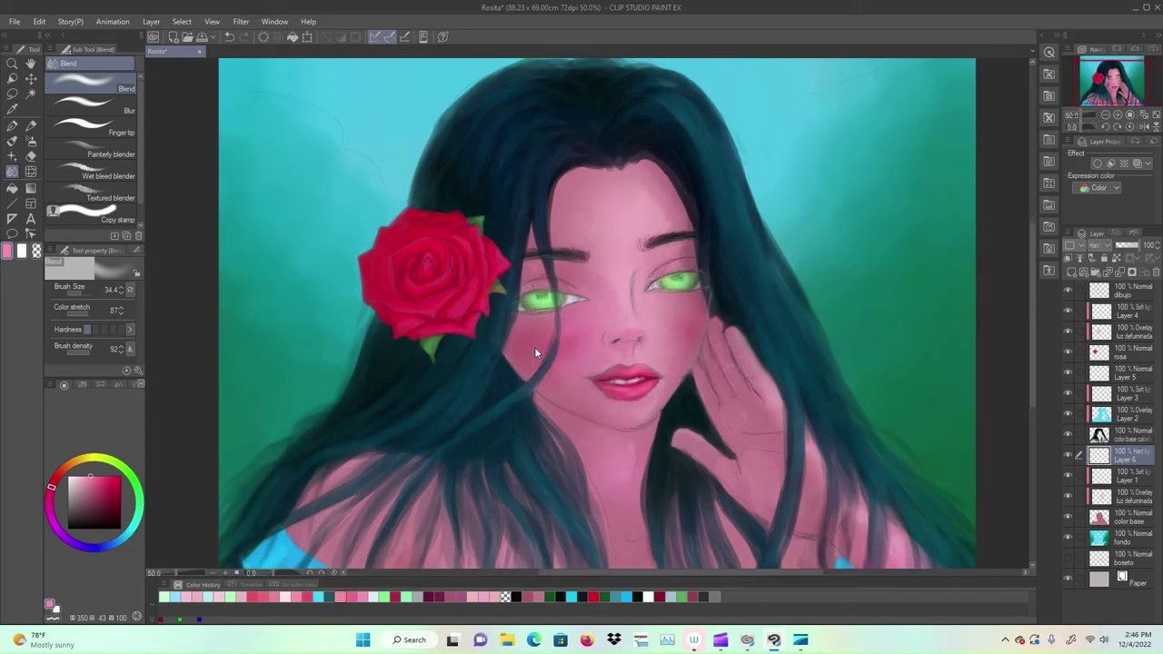
{"action": "scroll", "coordinate": [534, 347], "scroll_direction": "up", "scroll_amount": 2}
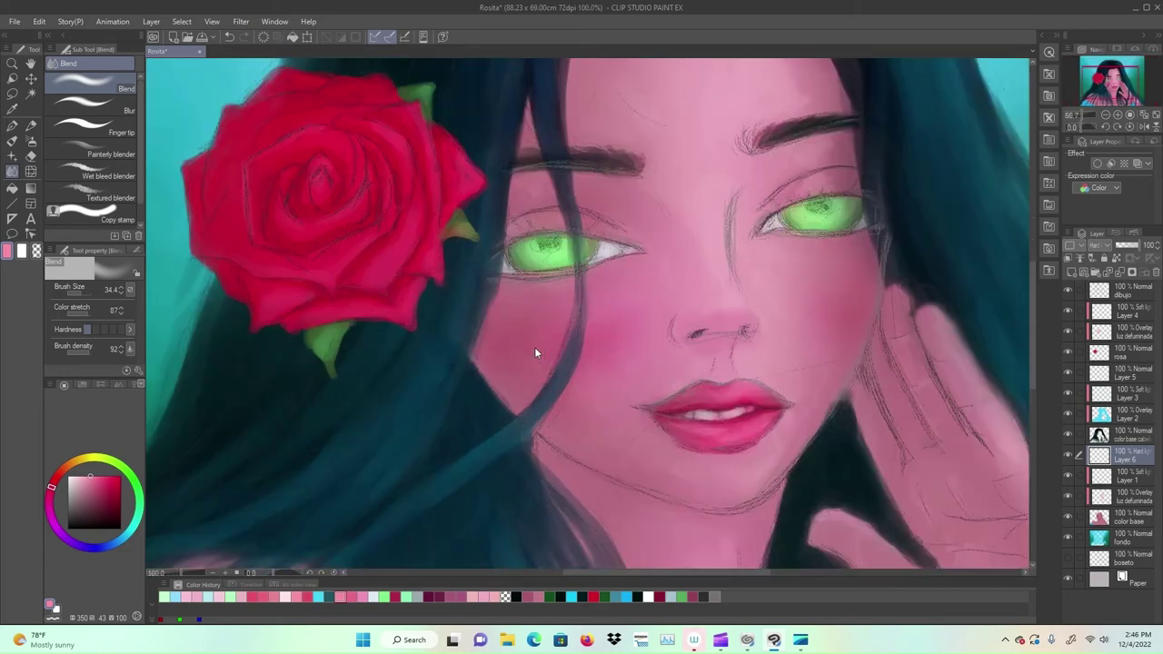
{"action": "mouse_move", "coordinate": [709, 458]}
{"action": "left_mouse_down"}
{"action": "mouse_move", "coordinate": [700, 464]}
{"action": "mouse_move", "coordinate": [605, 353]}
{"action": "left_mouse_up"}
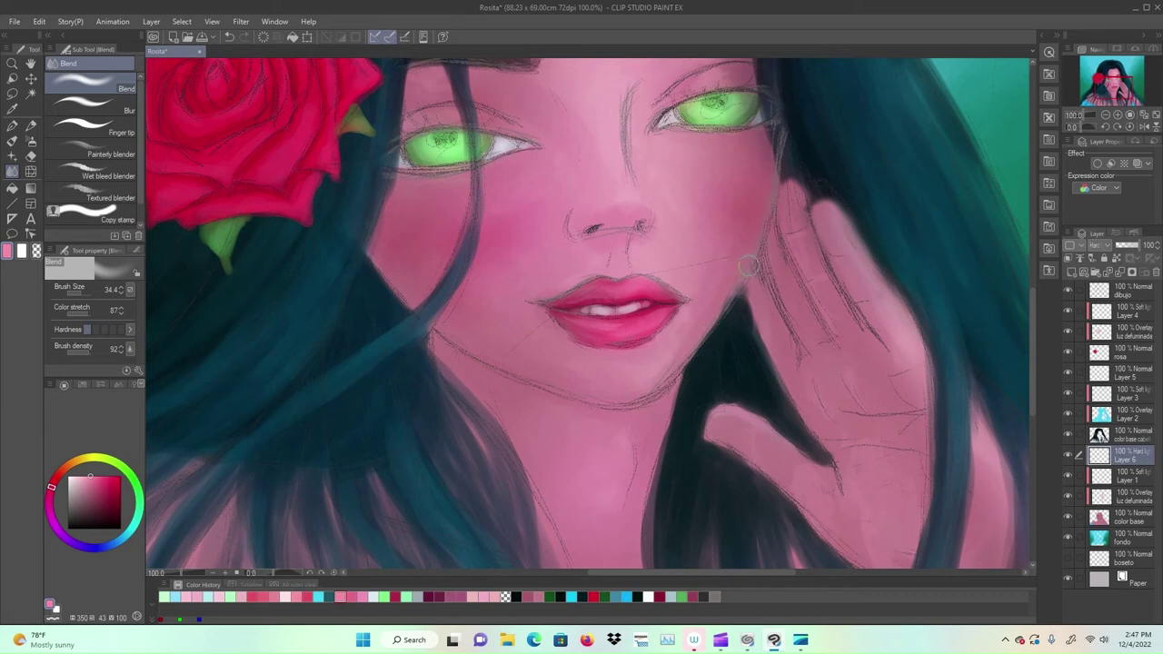
{"action": "left_click_drag", "start_coordinate": [743, 272], "coordinate": [707, 324]}
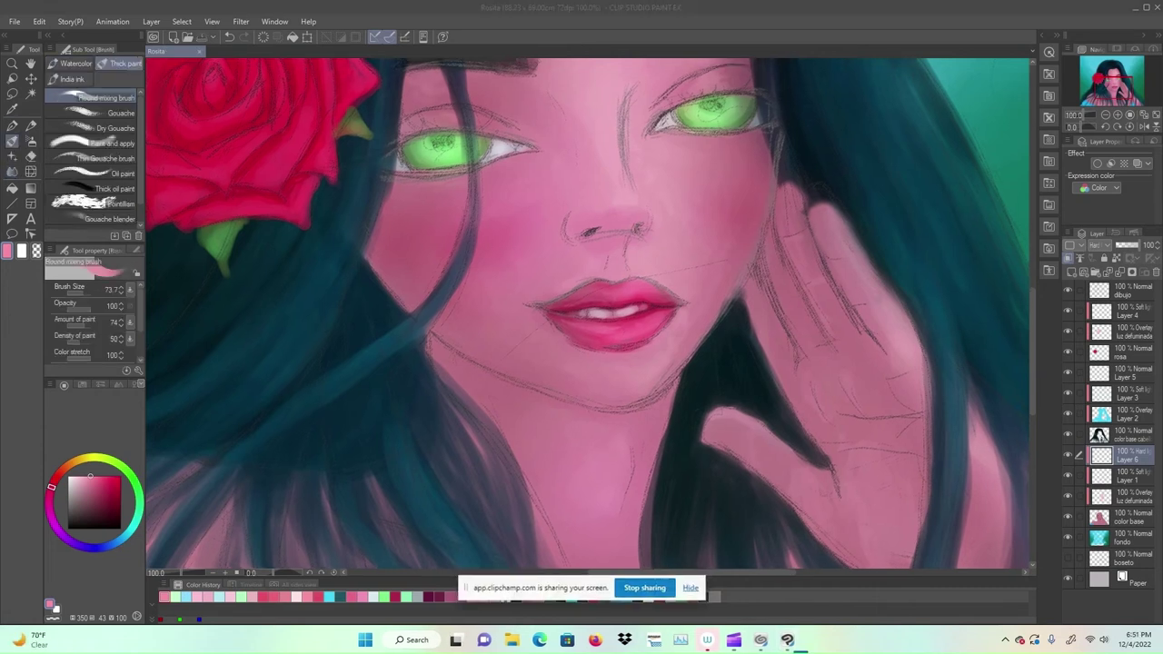
Step: Paint pale pink highlights on the nose with a 44.3 Round mixing brush, checking them with the dibujo sketch layer hidden
{"action": "left_click", "coordinate": [691, 588]}
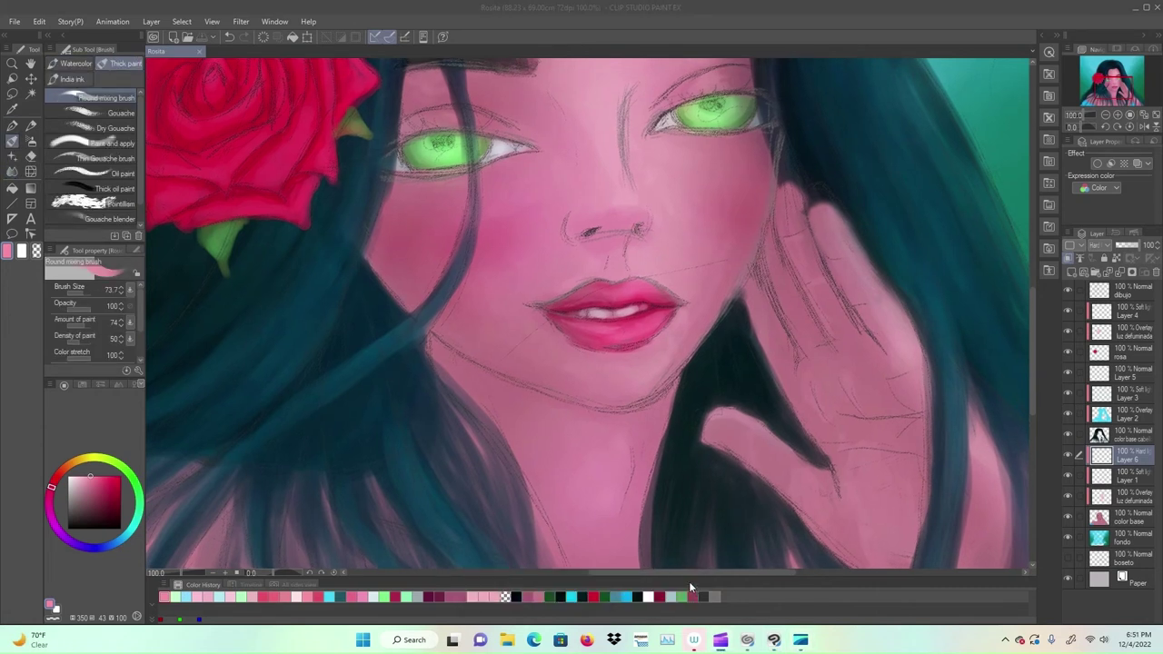
{"action": "left_click", "coordinate": [13, 145]}
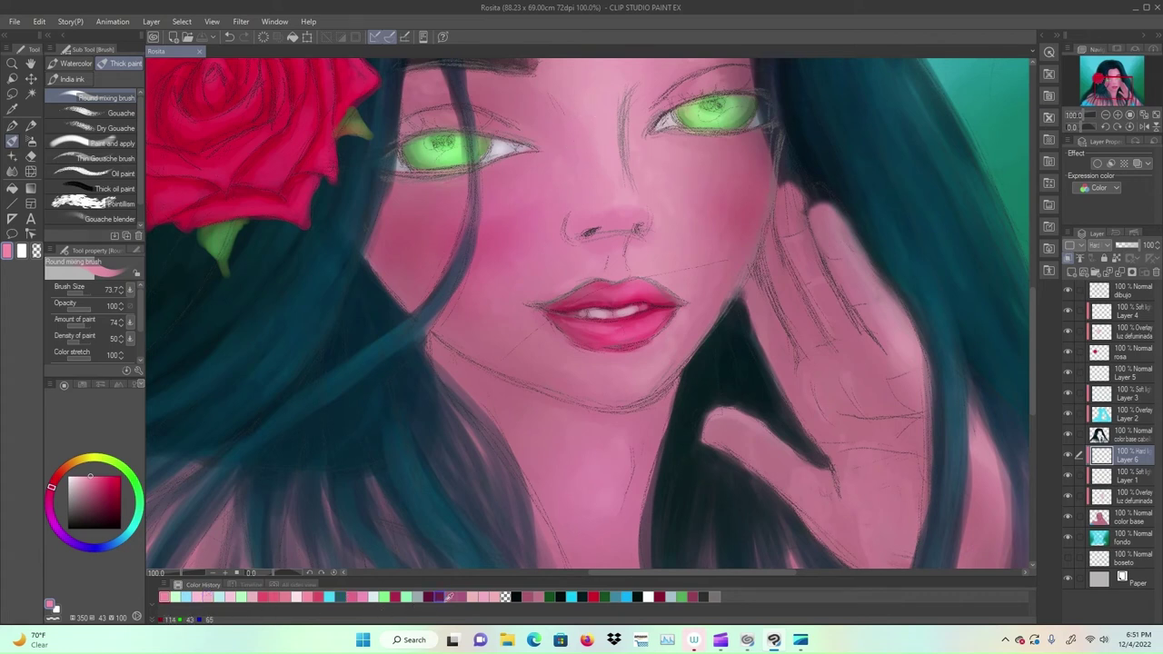
{"action": "left_click", "coordinate": [472, 596]}
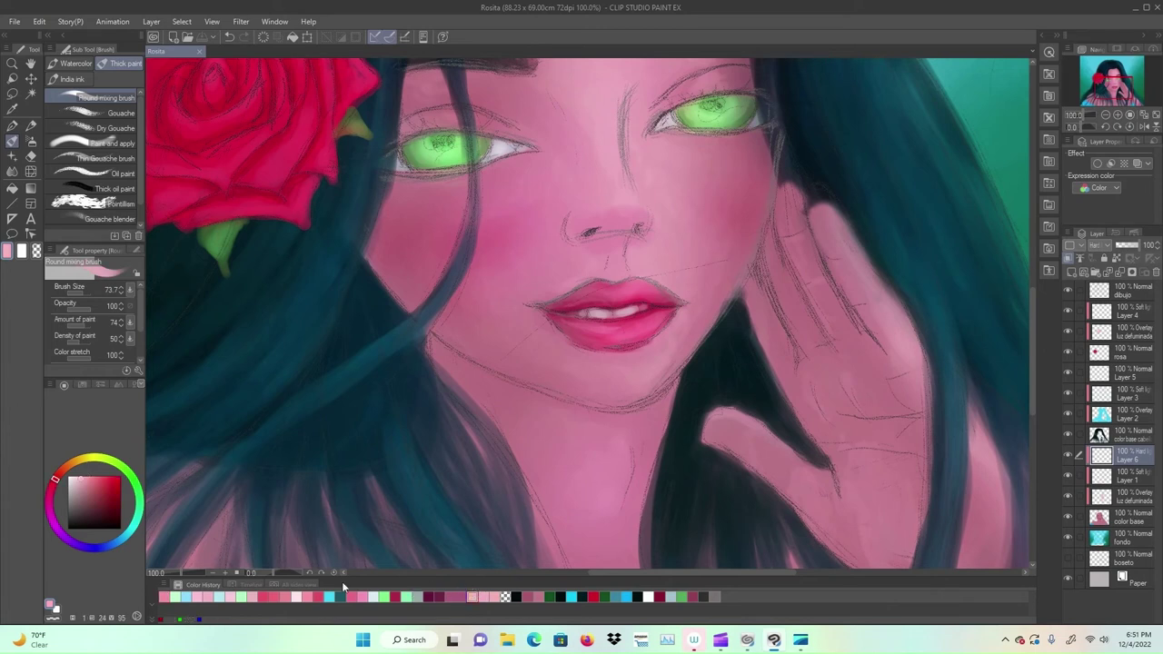
{"action": "left_click", "coordinate": [207, 597]}
{"action": "left_click", "coordinate": [82, 295]}
{"action": "left_click", "coordinate": [632, 200]}
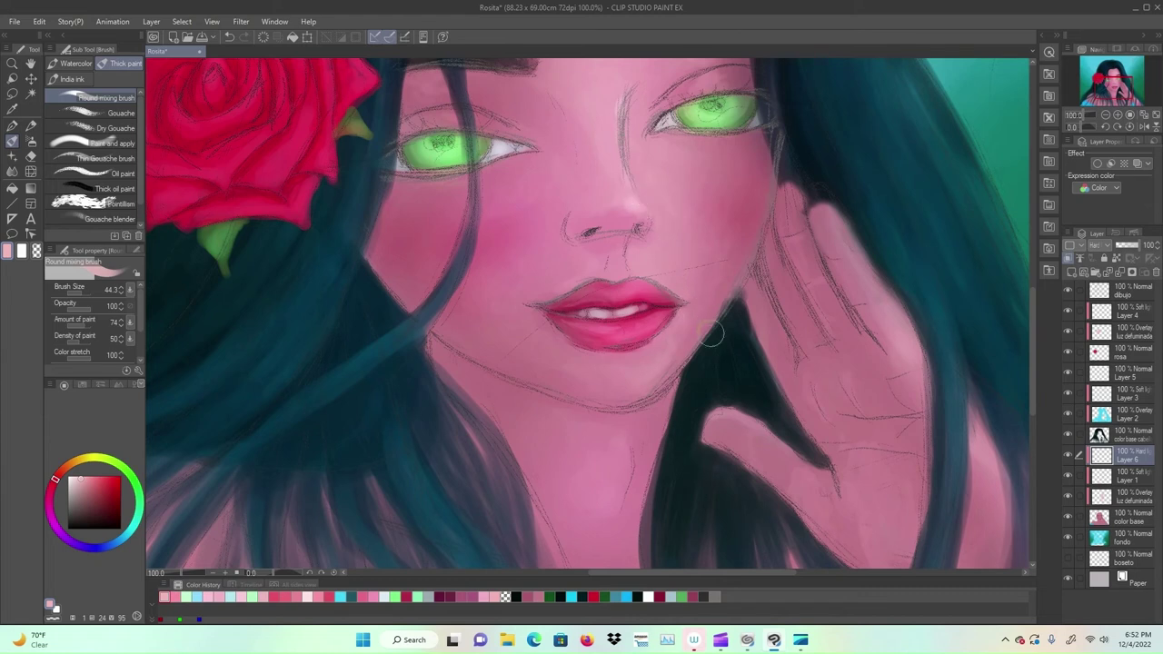
{"action": "left_click", "coordinate": [1069, 289]}
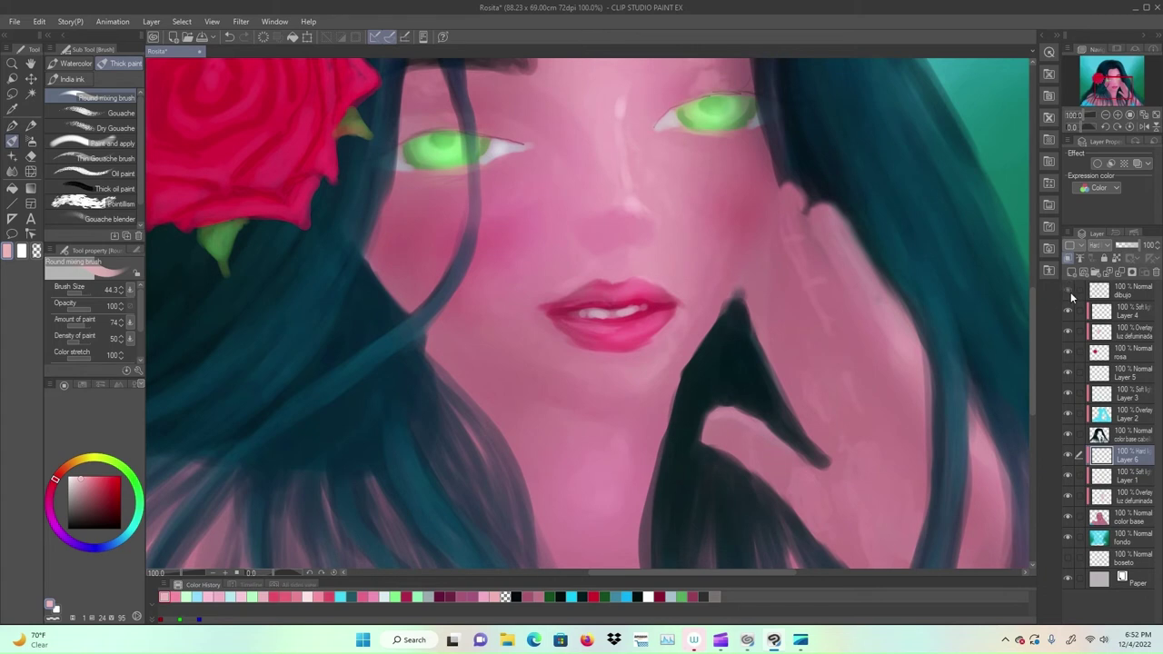
{"action": "left_click", "coordinate": [1068, 290]}
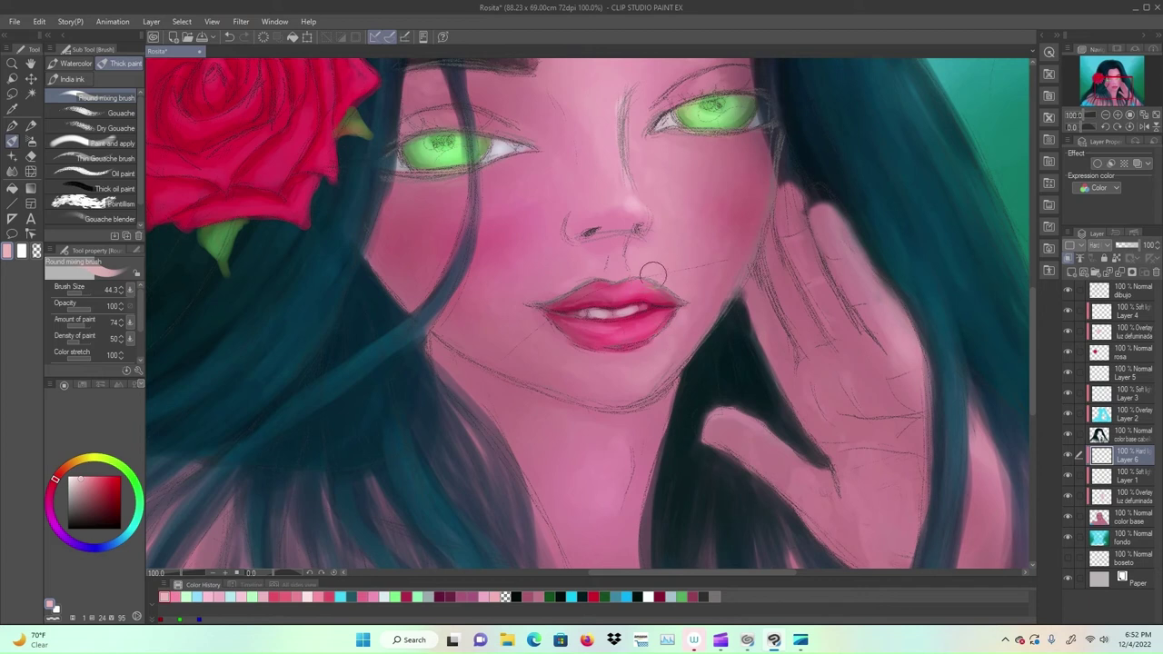
Step: Add small pale pink highlights to the lips with a 16.1 Round mixing brush, checking them without the sketch lines
{"action": "left_click", "coordinate": [80, 291]}
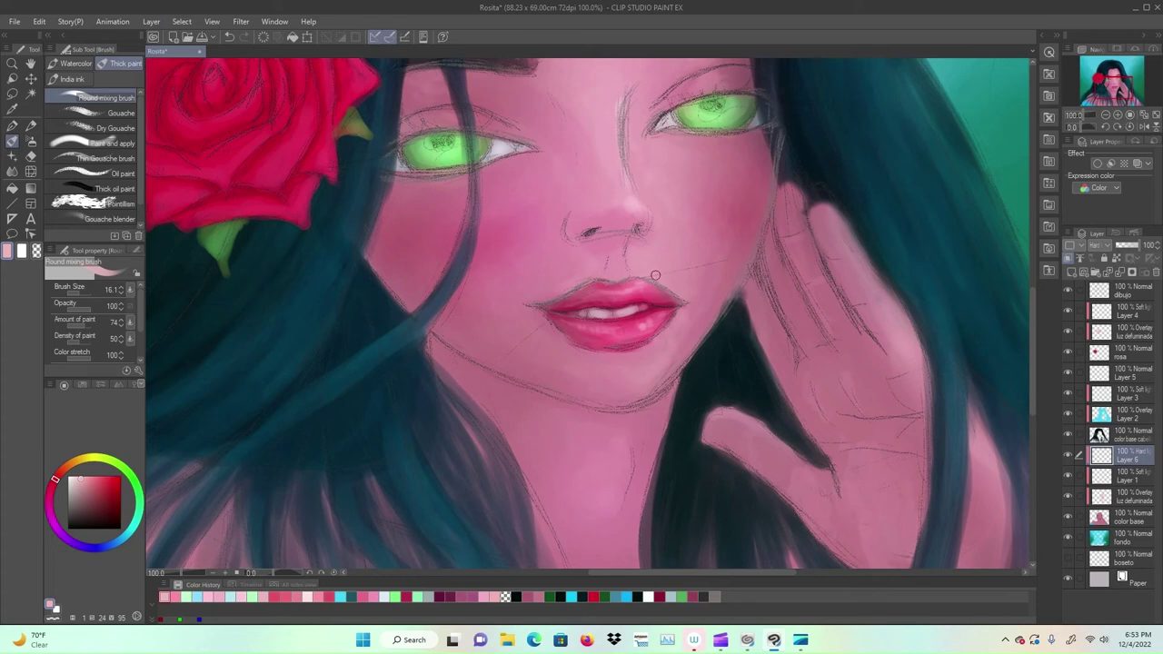
{"action": "left_click", "coordinate": [1069, 289]}
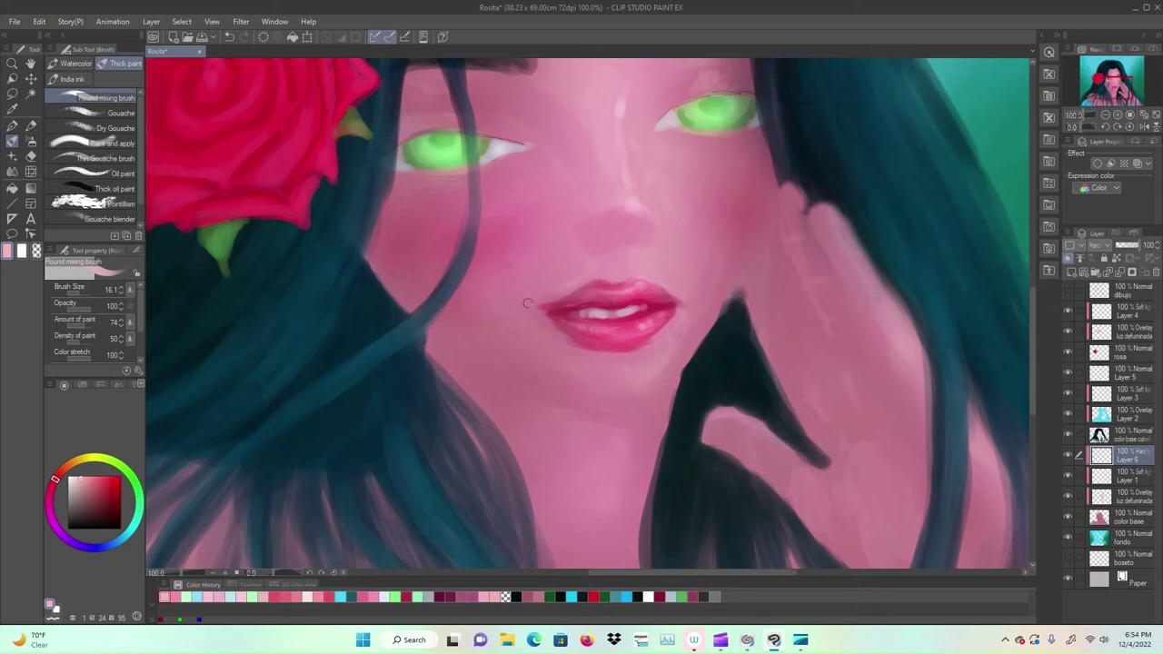
{"action": "left_click", "coordinate": [1071, 290]}
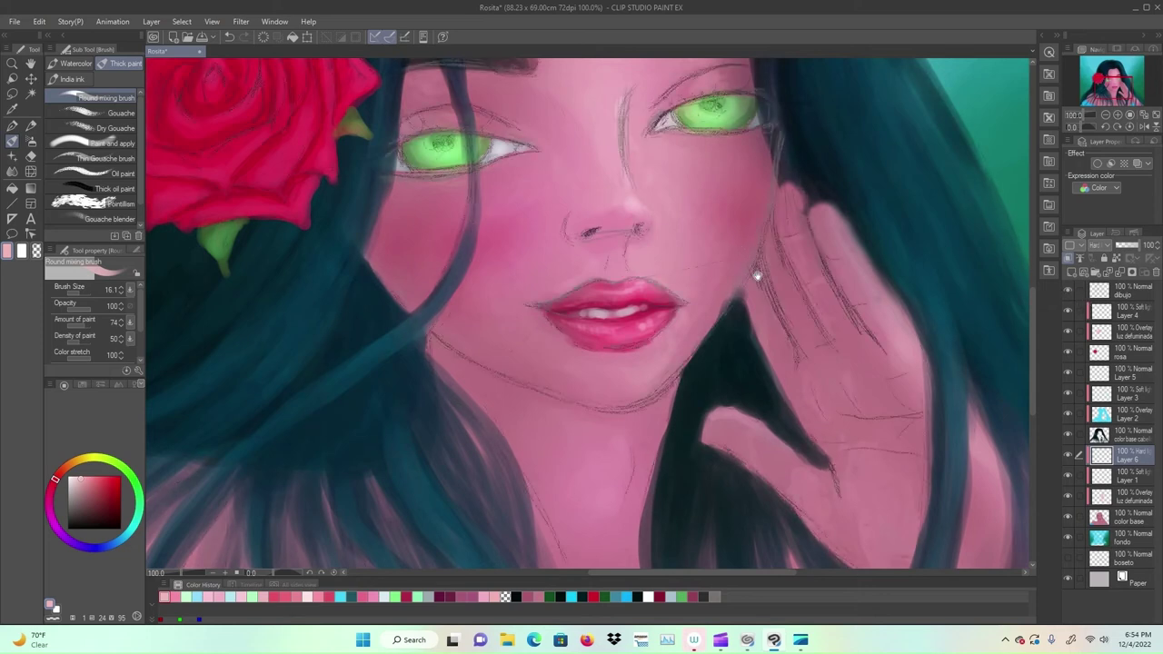
Step: Set the brush colour to a stronger pink (H339 S41 V95) and undo a trial stroke along the chin
{"action": "mouse_move", "coordinate": [761, 267]}
{"action": "left_mouse_down"}
{"action": "mouse_move", "coordinate": [772, 318]}
{"action": "mouse_move", "coordinate": [748, 402]}
{"action": "left_mouse_up"}
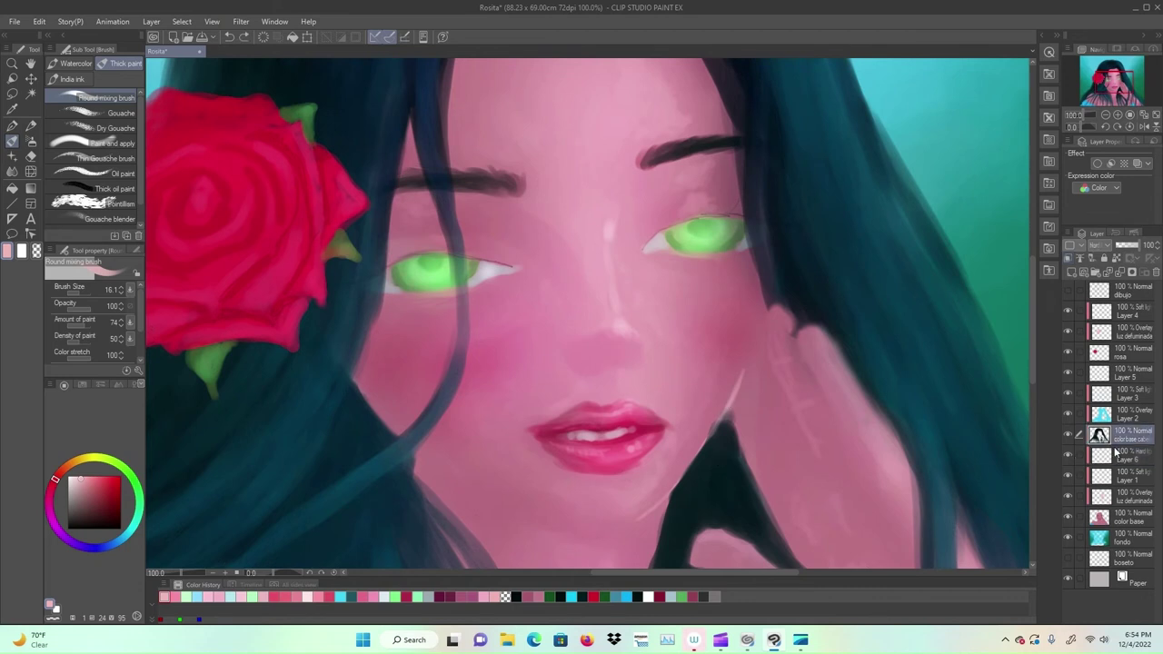
{"action": "key", "text": "e"}
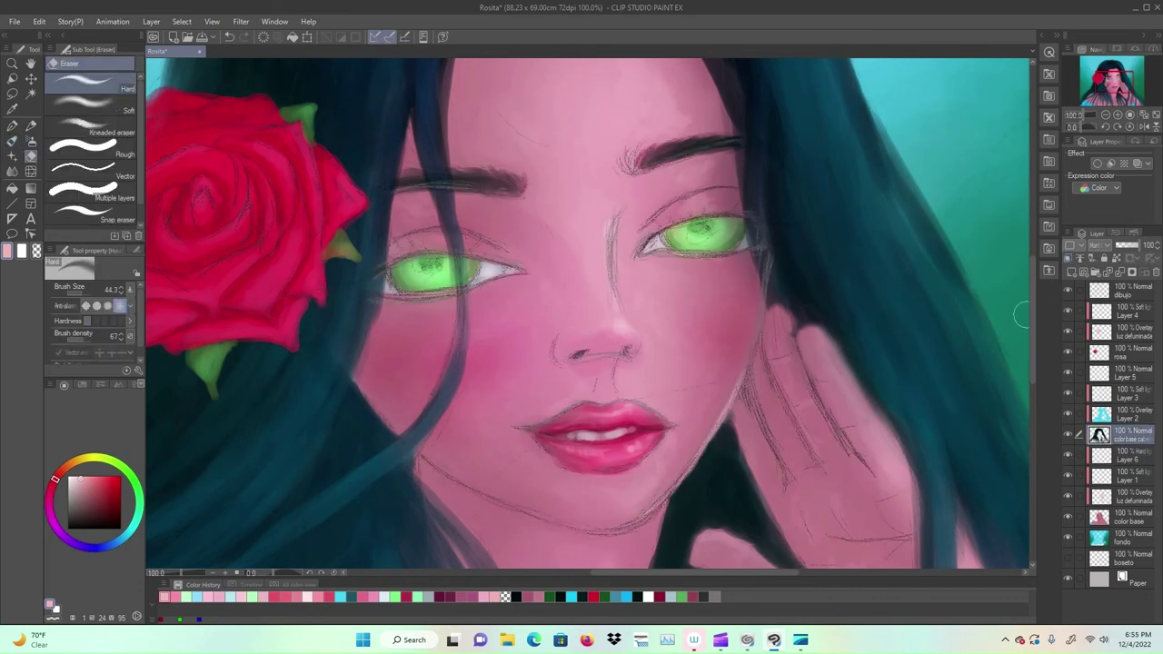
{"action": "key", "text": "b"}
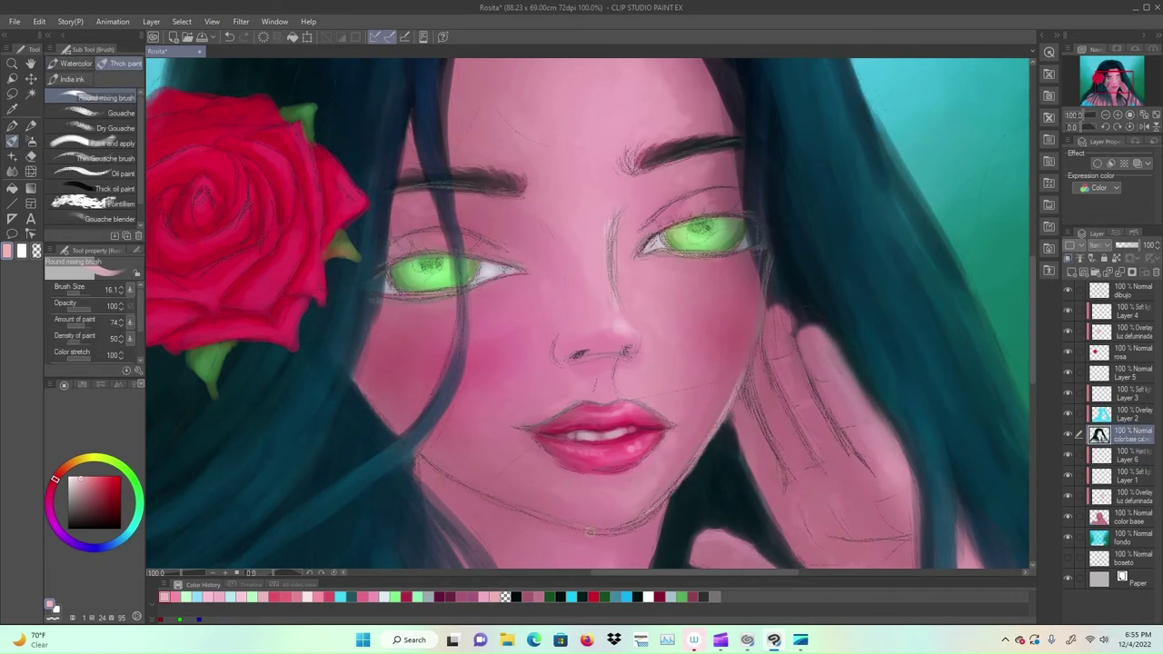
{"action": "left_click", "coordinate": [49, 495]}
{"action": "left_click", "coordinate": [89, 479]}
{"action": "left_click_drag", "start_coordinate": [425, 462], "coordinate": [572, 525]}
{"action": "left_click", "coordinate": [91, 477]}
{"action": "key", "text": "ctrl+z"}
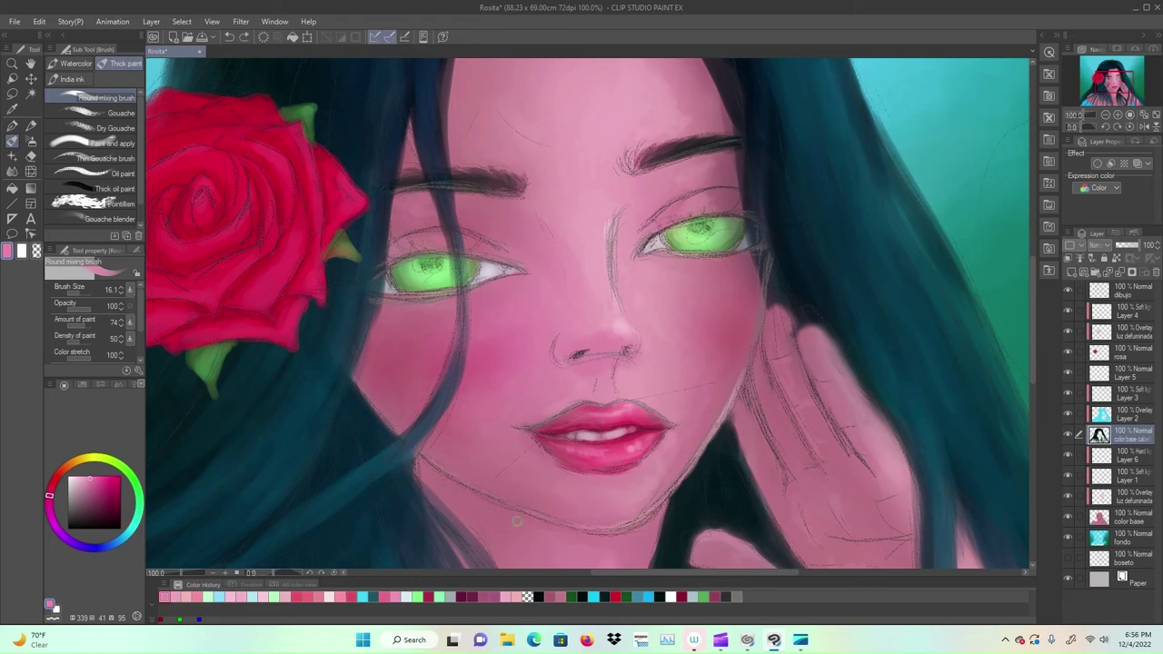
Step: Paint pink highlights on the thumb and upper arm on the skin's Hard light Layer 6 with a 44.3 Round mixing brush
{"action": "key", "text": "alt+["}
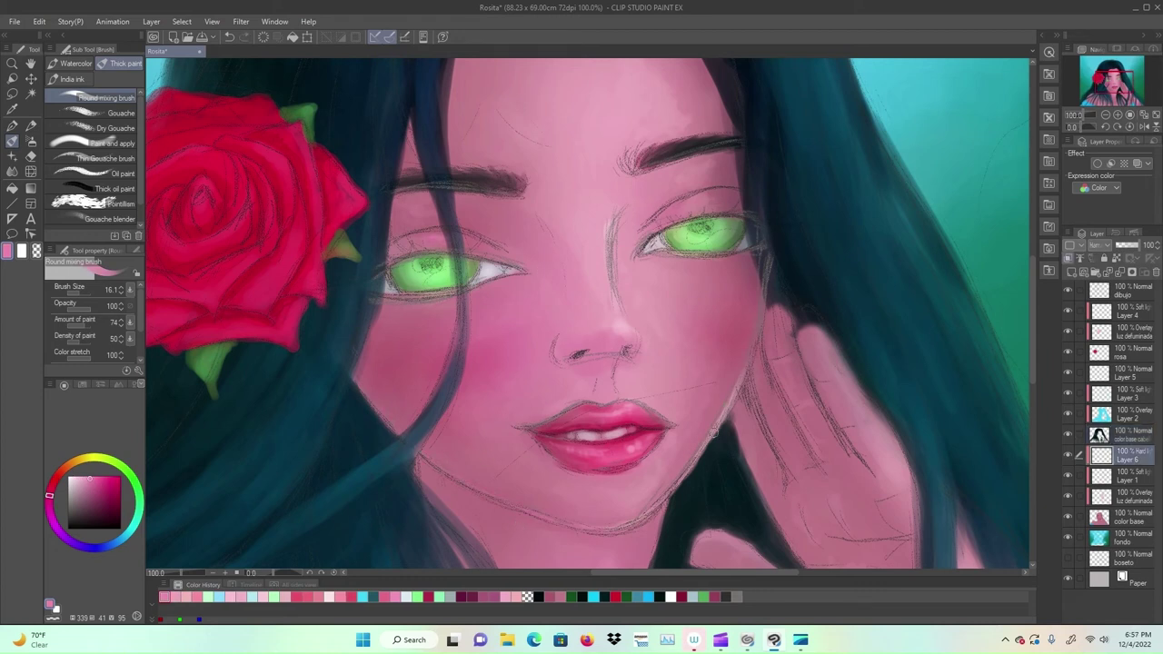
{"action": "left_click", "coordinate": [79, 292]}
{"action": "left_click_drag", "start_coordinate": [763, 468], "coordinate": [719, 324]}
{"action": "left_click_drag", "start_coordinate": [669, 403], "coordinate": [694, 412]}
{"action": "left_click_drag", "start_coordinate": [921, 485], "coordinate": [940, 514]}
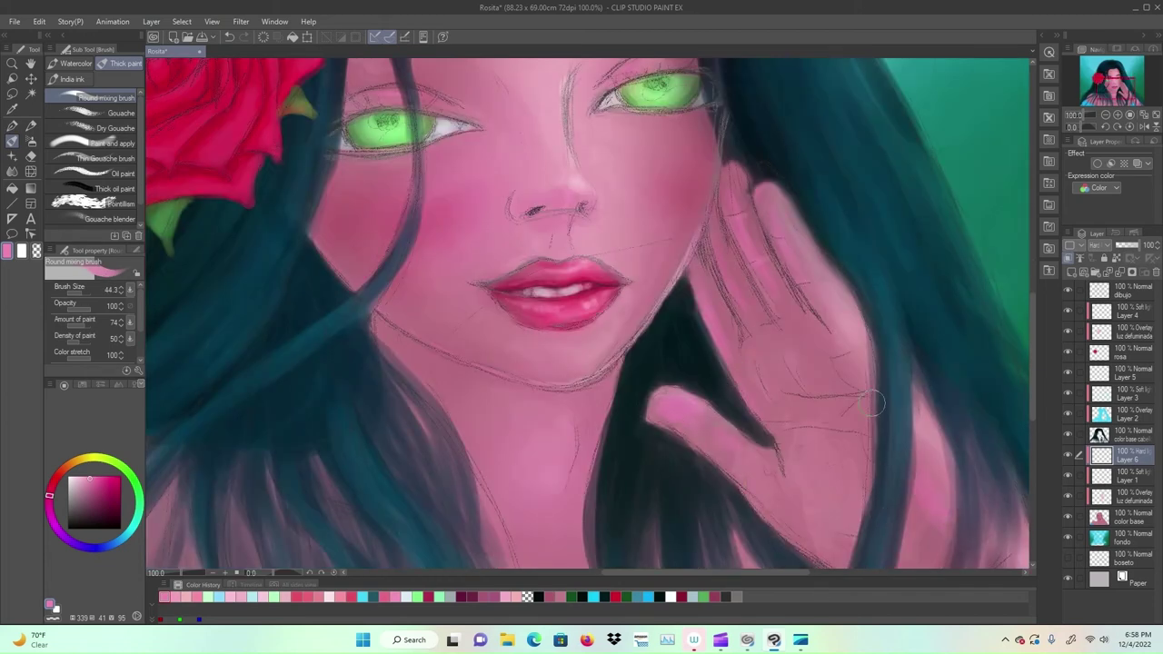
{"action": "mouse_move", "coordinate": [876, 404]}
{"action": "left_mouse_down"}
{"action": "mouse_move", "coordinate": [820, 333]}
{"action": "mouse_move", "coordinate": [806, 209]}
{"action": "left_mouse_up"}
{"action": "key", "text": "ctrl+minus"}
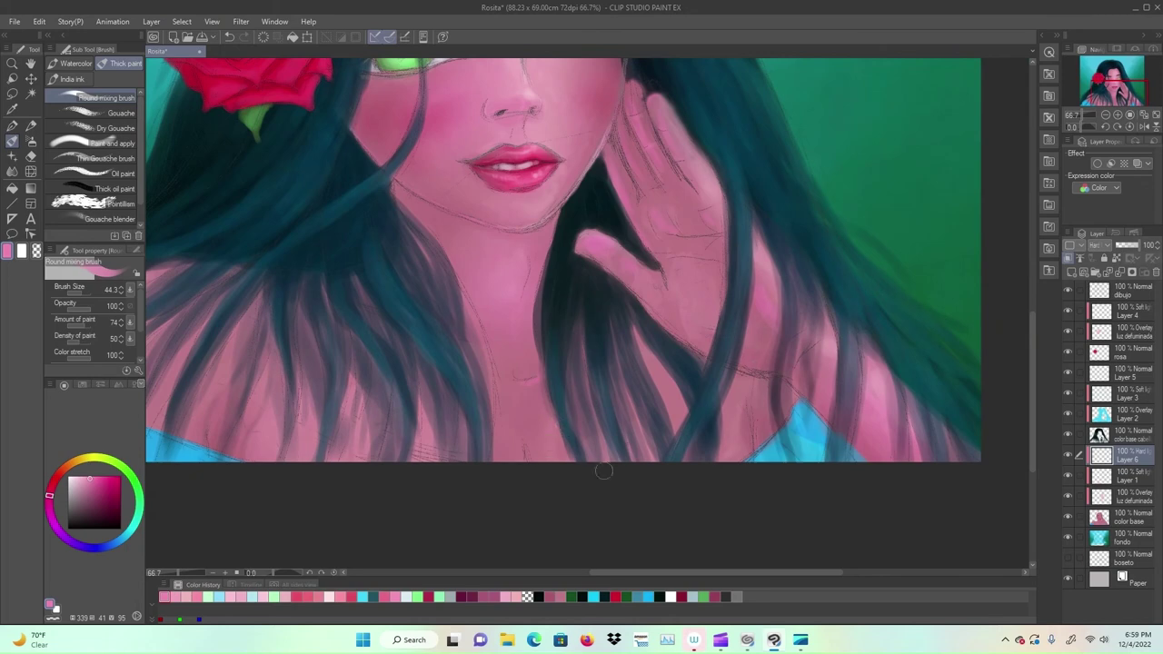
{"action": "left_click_drag", "start_coordinate": [602, 277], "coordinate": [648, 431]}
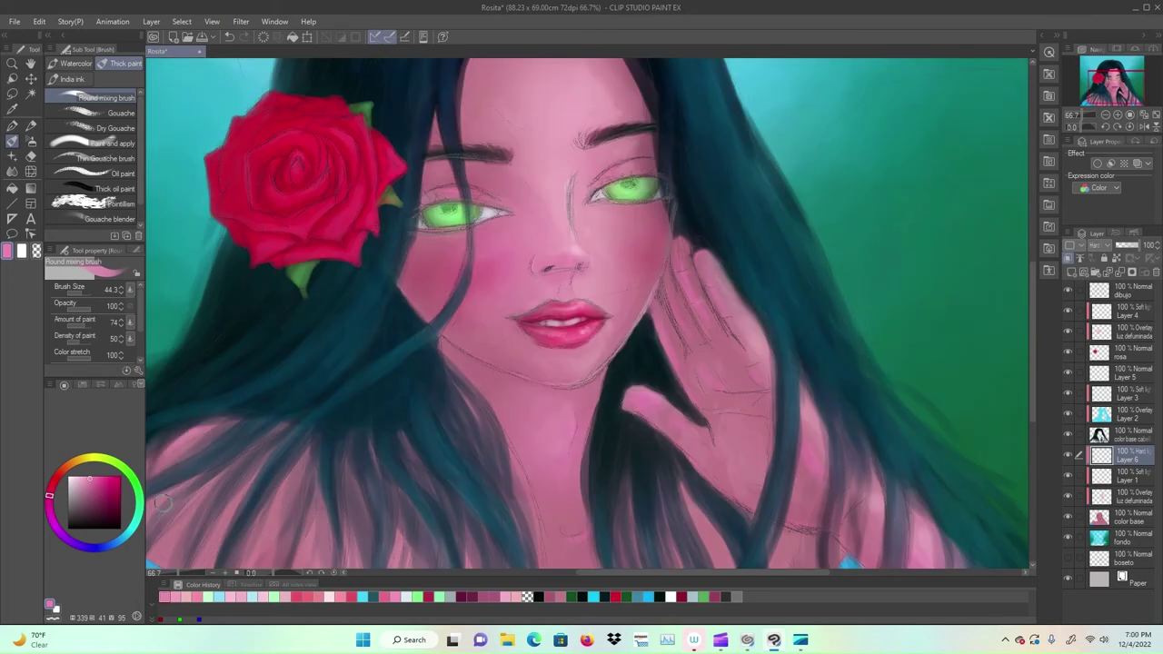
{"action": "scroll", "coordinate": [689, 375], "scroll_direction": "down", "scroll_amount": 1}
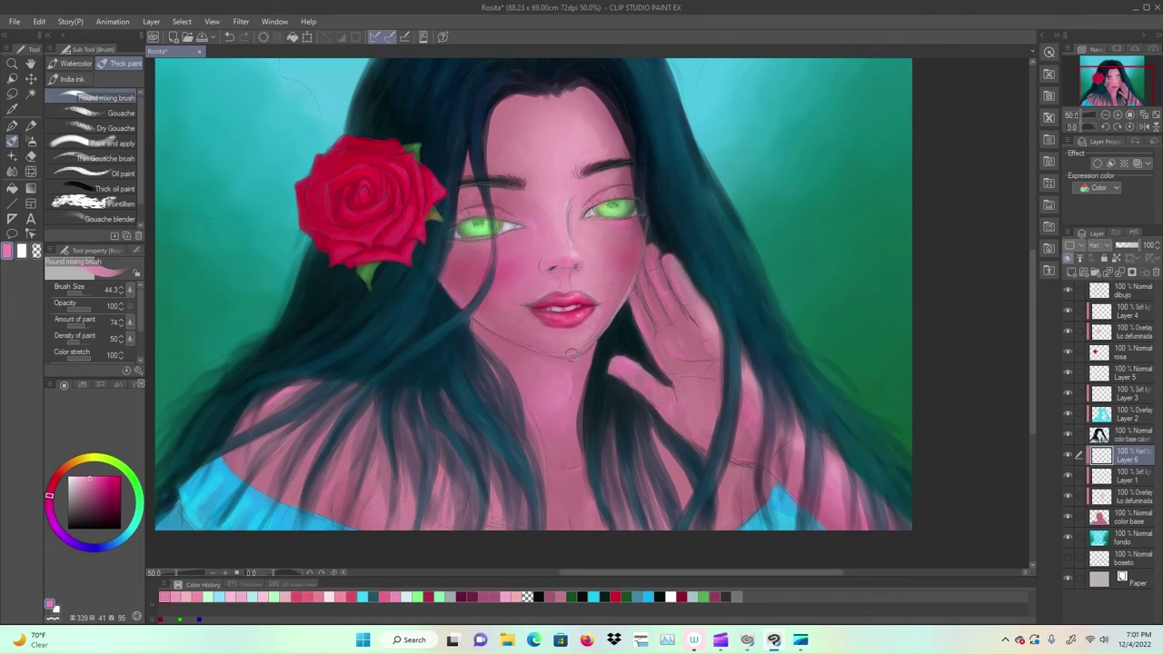
Step: Add a new clipped layer above the hair's Layer 3 and set its blending mode to Hard light
{"action": "left_click", "coordinate": [208, 597]}
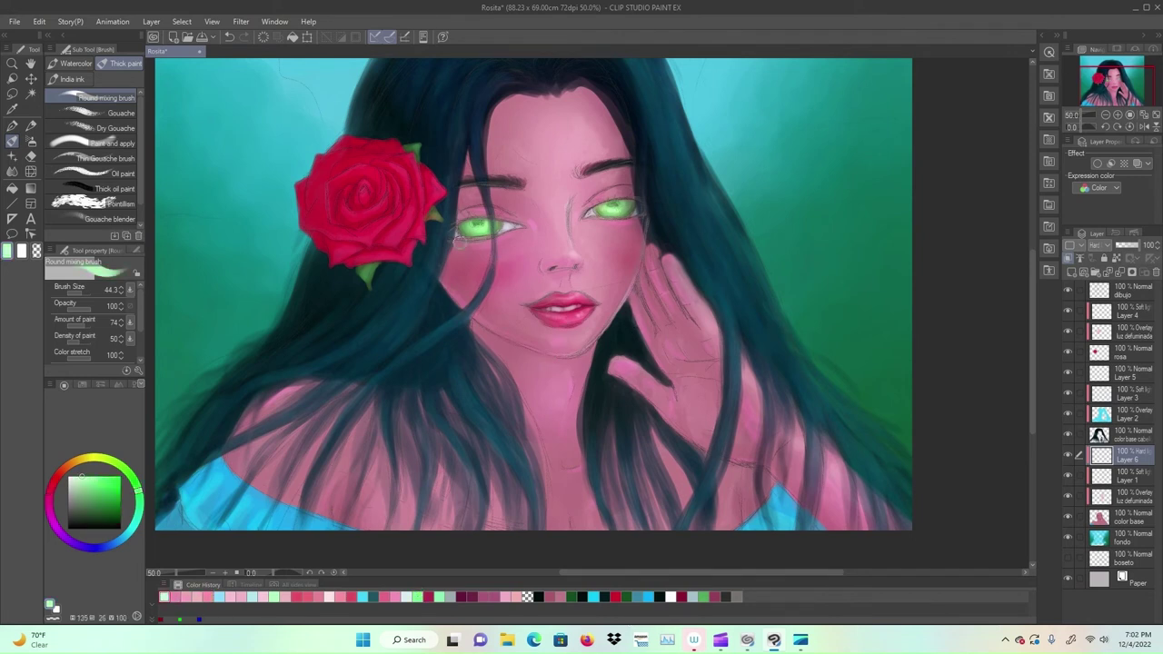
{"action": "left_click", "coordinate": [79, 292]}
{"action": "left_click", "coordinate": [1127, 394]}
{"action": "left_click", "coordinate": [1070, 260]}
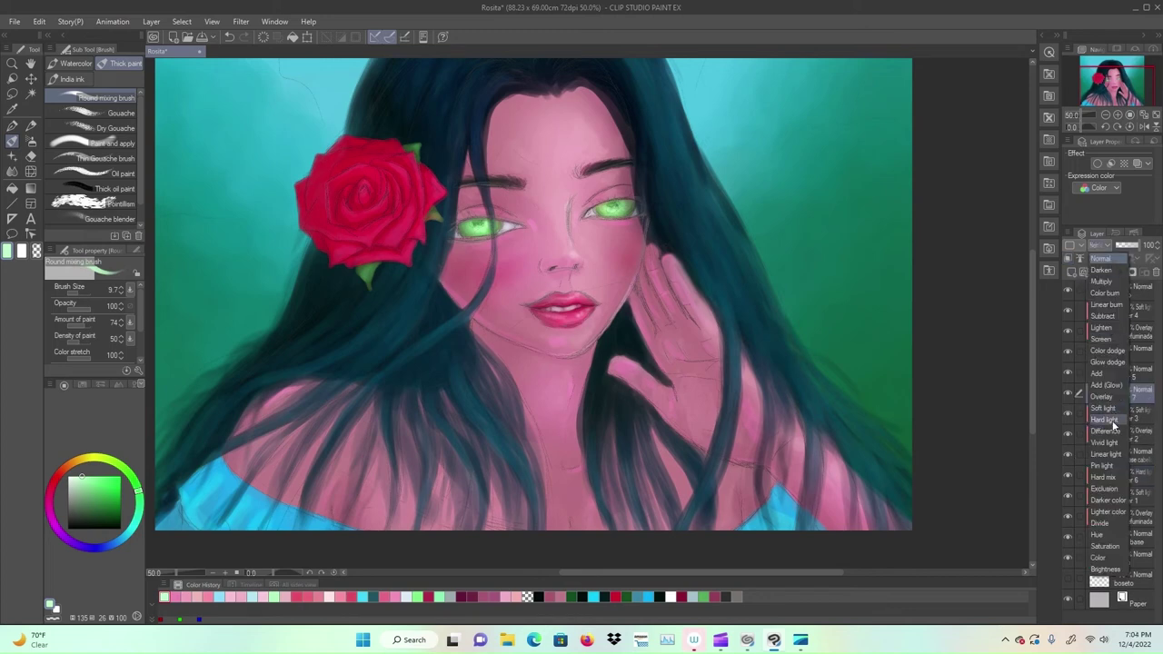
{"action": "scroll", "coordinate": [617, 320], "scroll_direction": "down", "scroll_amount": 2}
{"action": "scroll", "coordinate": [699, 358], "scroll_direction": "up", "scroll_amount": 1}
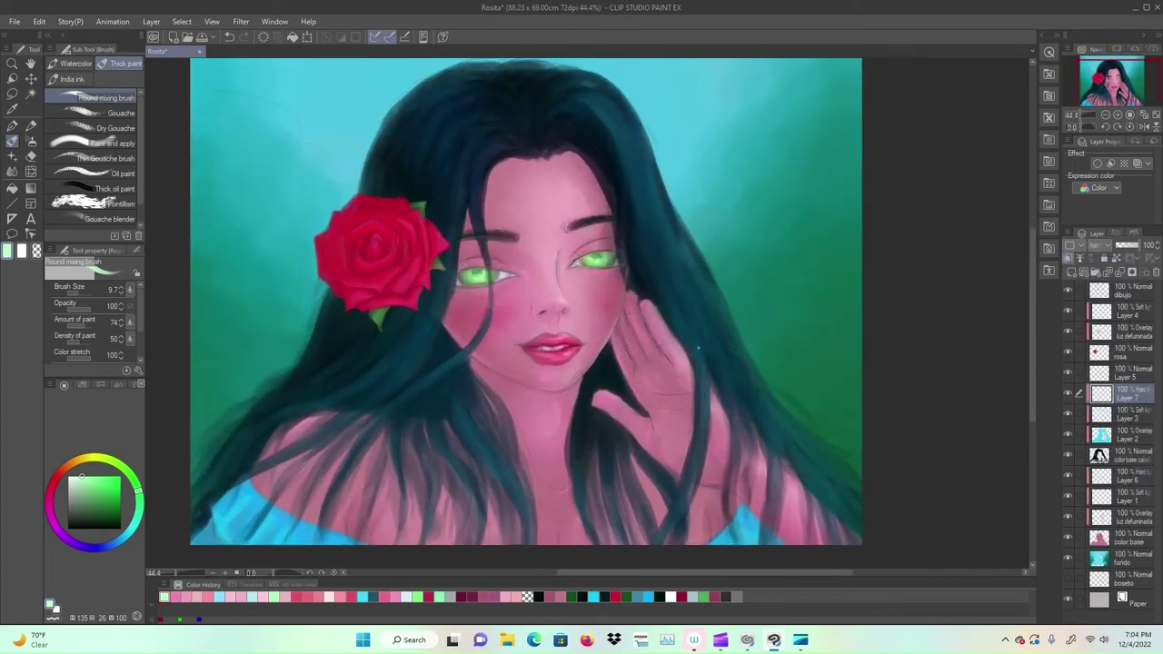
Step: Paint thin light blue highlight strands with a 16.1 Round mixing brush down the hair on the raised hand's side
{"action": "left_click", "coordinate": [252, 597]}
{"action": "left_click", "coordinate": [80, 291]}
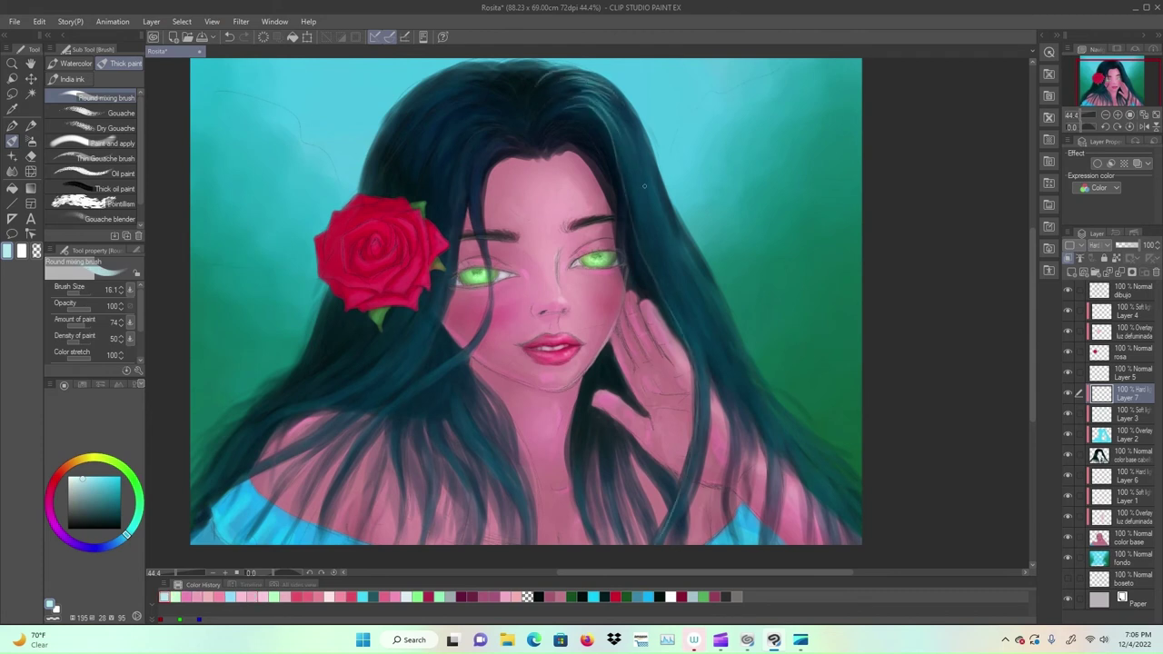
{"action": "mouse_move", "coordinate": [644, 186]}
{"action": "left_mouse_down"}
{"action": "mouse_move", "coordinate": [728, 395]}
{"action": "mouse_move", "coordinate": [734, 515]}
{"action": "left_mouse_up"}
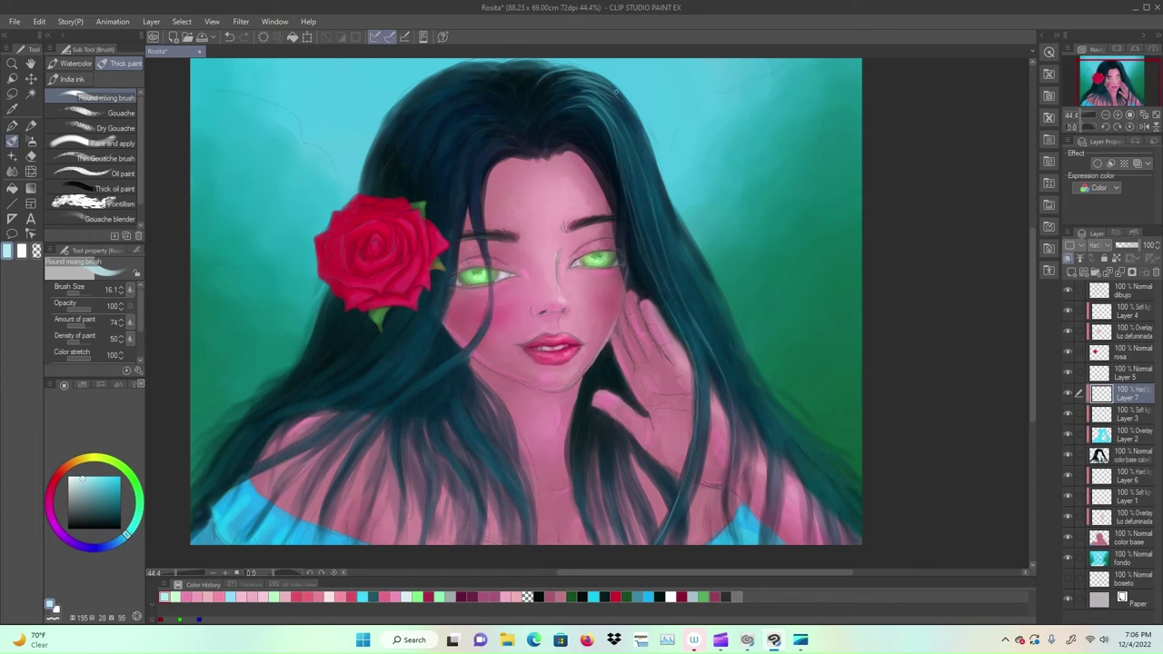
{"action": "left_click_drag", "start_coordinate": [616, 92], "coordinate": [749, 426]}
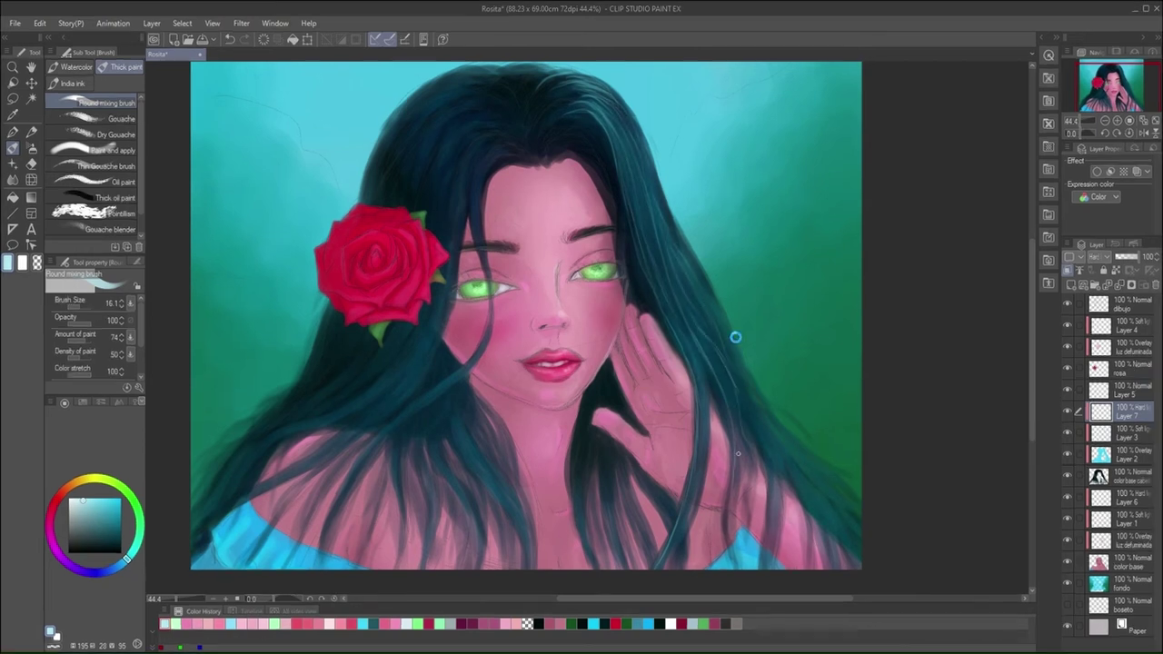
{"action": "left_click_drag", "start_coordinate": [744, 371], "coordinate": [779, 468]}
{"action": "left_click_drag", "start_coordinate": [740, 431], "coordinate": [728, 511]}
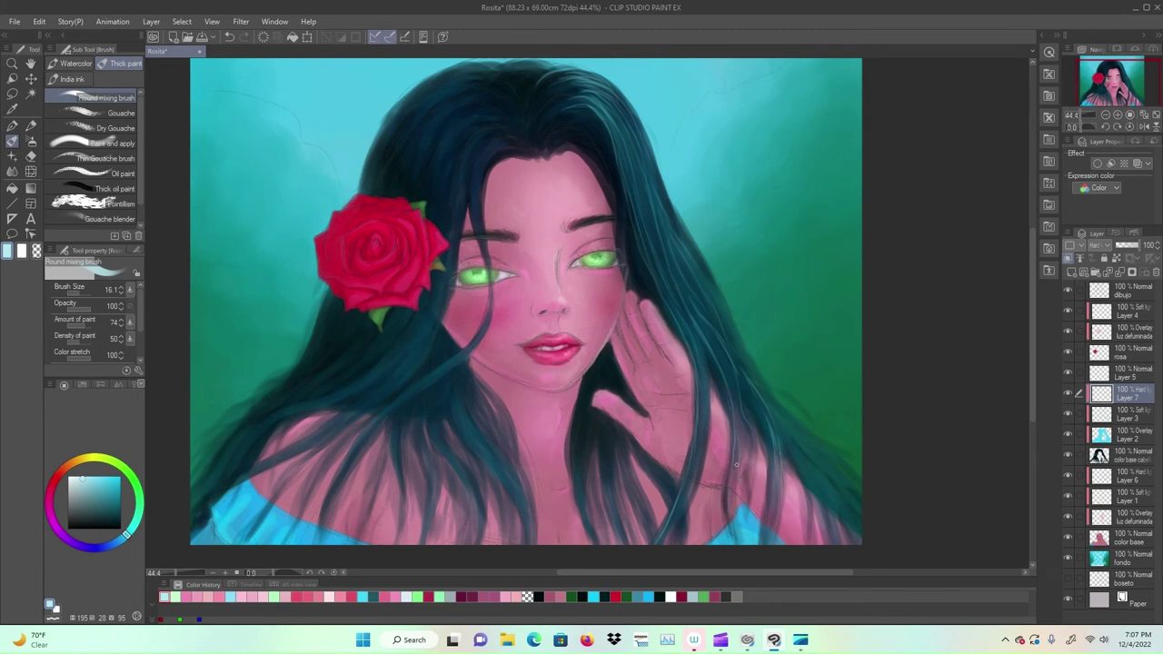
{"action": "left_click_drag", "start_coordinate": [706, 369], "coordinate": [702, 444]}
{"action": "left_click_drag", "start_coordinate": [727, 387], "coordinate": [731, 416]}
{"action": "left_click_drag", "start_coordinate": [756, 405], "coordinate": [776, 486]}
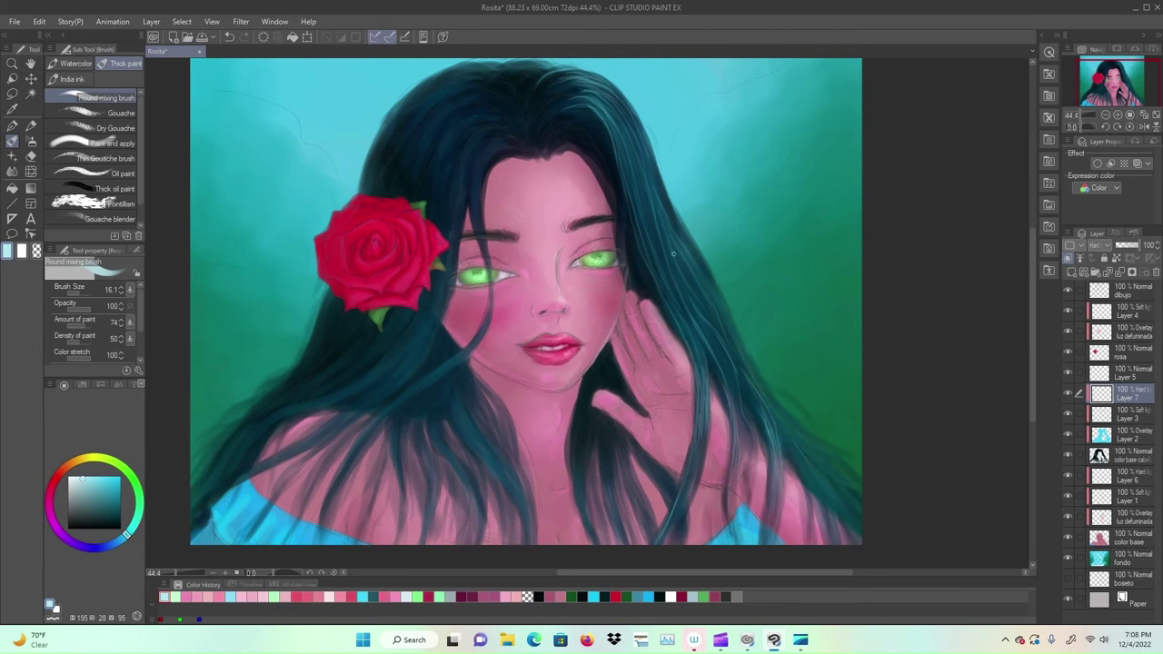
Step: Continue the light blue strands through the hair beside the rose, over the chest and shoulders, and around the crown
{"action": "left_click_drag", "start_coordinate": [506, 144], "coordinate": [346, 477]}
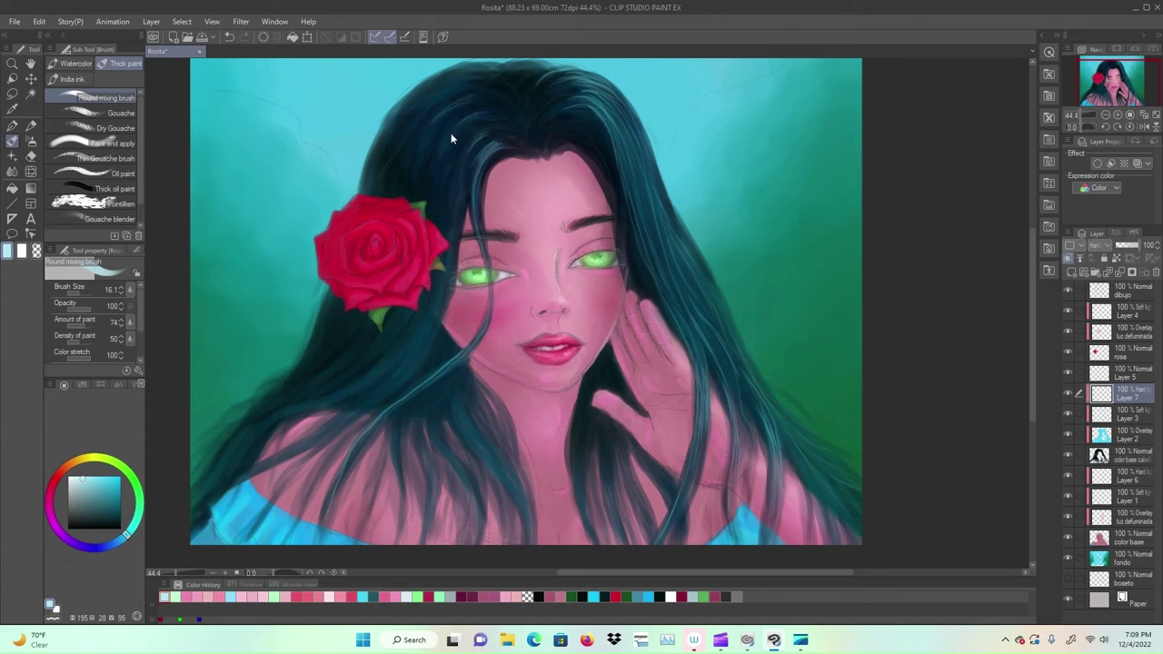
{"action": "mouse_move", "coordinate": [455, 240]}
{"action": "left_mouse_down"}
{"action": "mouse_move", "coordinate": [454, 281]}
{"action": "mouse_move", "coordinate": [310, 443]}
{"action": "mouse_move", "coordinate": [447, 284]}
{"action": "mouse_move", "coordinate": [303, 411]}
{"action": "mouse_move", "coordinate": [421, 320]}
{"action": "mouse_move", "coordinate": [279, 418]}
{"action": "left_mouse_up"}
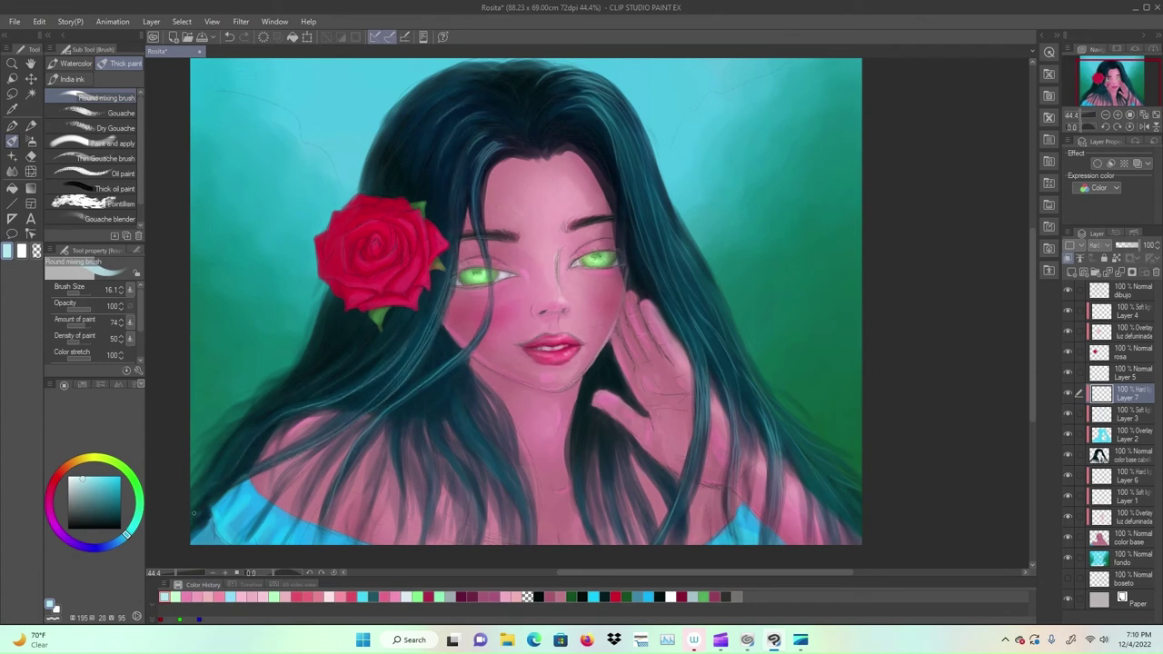
{"action": "mouse_move", "coordinate": [471, 422]}
{"action": "left_mouse_down"}
{"action": "mouse_move", "coordinate": [518, 502]}
{"action": "mouse_move", "coordinate": [450, 458]}
{"action": "left_mouse_up"}
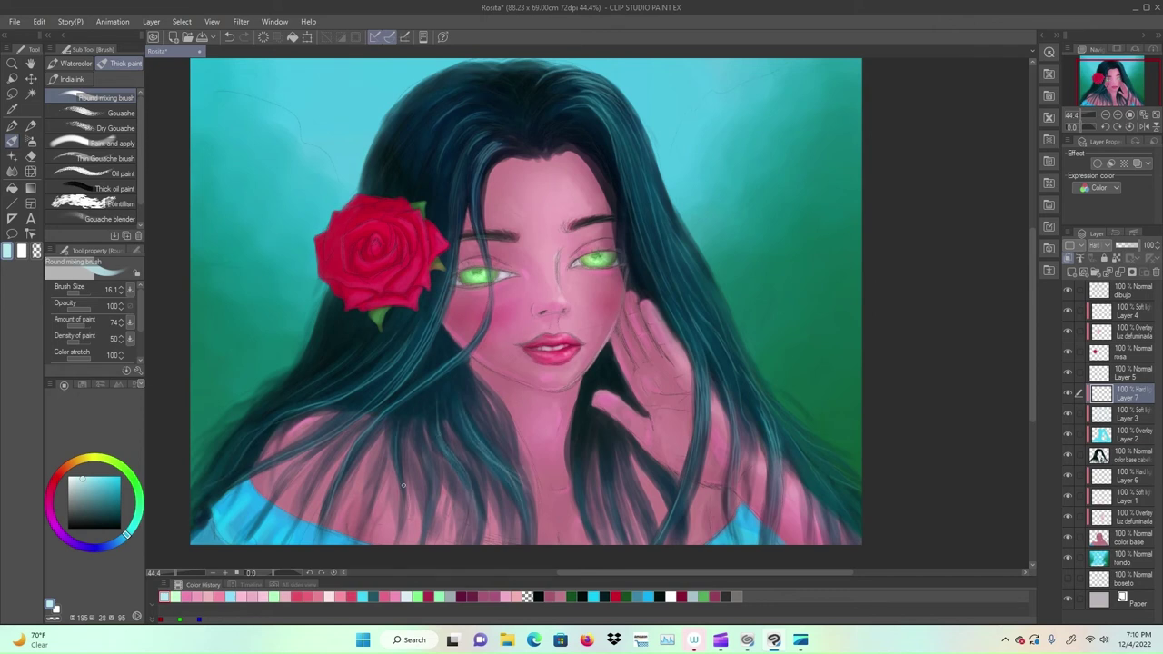
{"action": "left_click_drag", "start_coordinate": [584, 436], "coordinate": [574, 527]}
{"action": "mouse_move", "coordinate": [809, 465]}
{"action": "left_mouse_down"}
{"action": "mouse_move", "coordinate": [807, 527]}
{"action": "mouse_move", "coordinate": [840, 495]}
{"action": "left_mouse_up"}
{"action": "mouse_move", "coordinate": [558, 108]}
{"action": "left_mouse_down"}
{"action": "mouse_move", "coordinate": [600, 91]}
{"action": "mouse_move", "coordinate": [647, 182]}
{"action": "left_mouse_up"}
{"action": "left_click_drag", "start_coordinate": [615, 107], "coordinate": [627, 189]}
{"action": "mouse_move", "coordinate": [579, 118]}
{"action": "left_mouse_down"}
{"action": "mouse_move", "coordinate": [601, 187]}
{"action": "mouse_move", "coordinate": [520, 156]}
{"action": "left_mouse_up"}
{"action": "left_click", "coordinate": [1127, 455]}
{"action": "left_click", "coordinate": [11, 171]}
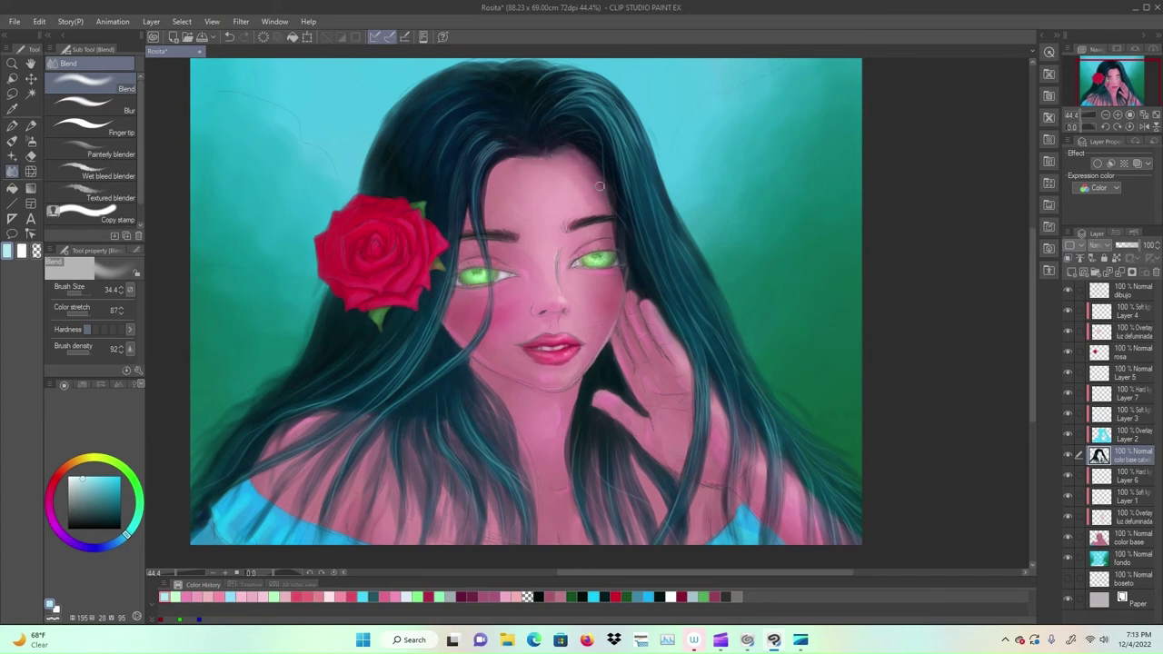
{"action": "key", "text": "b"}
Step: Add more light blue strands on the hair's Hard light Layer 7, from beside the forehead down past the raised hand
{"action": "left_click", "coordinate": [627, 218], "text": "ctrl+shift"}
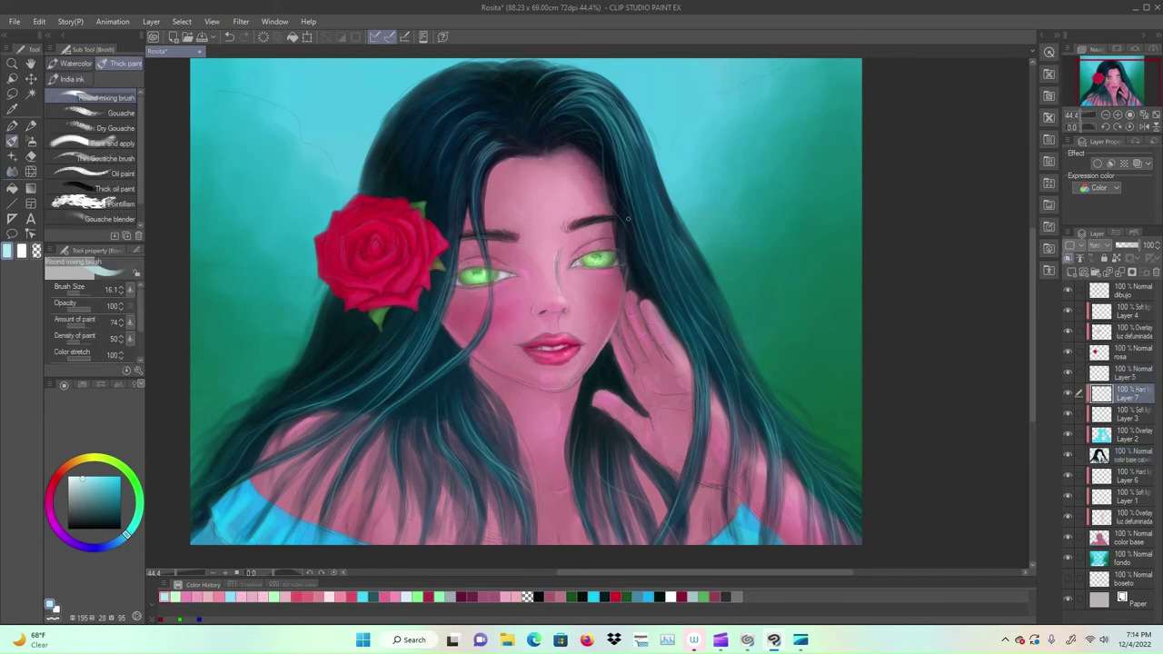
{"action": "mouse_move", "coordinate": [616, 189]}
{"action": "left_mouse_down"}
{"action": "mouse_move", "coordinate": [660, 291]}
{"action": "mouse_move", "coordinate": [711, 335]}
{"action": "mouse_move", "coordinate": [711, 390]}
{"action": "left_mouse_up"}
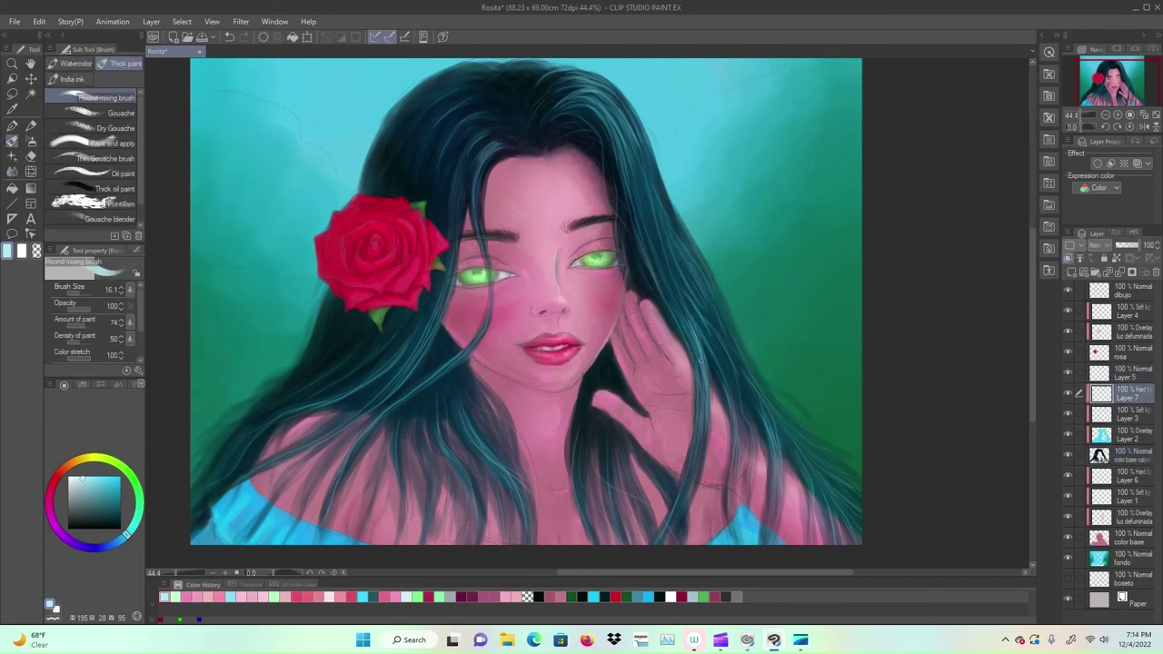
{"action": "left_click_drag", "start_coordinate": [709, 347], "coordinate": [740, 422]}
{"action": "left_click_drag", "start_coordinate": [714, 347], "coordinate": [738, 424]}
{"action": "left_click_drag", "start_coordinate": [751, 385], "coordinate": [778, 447]}
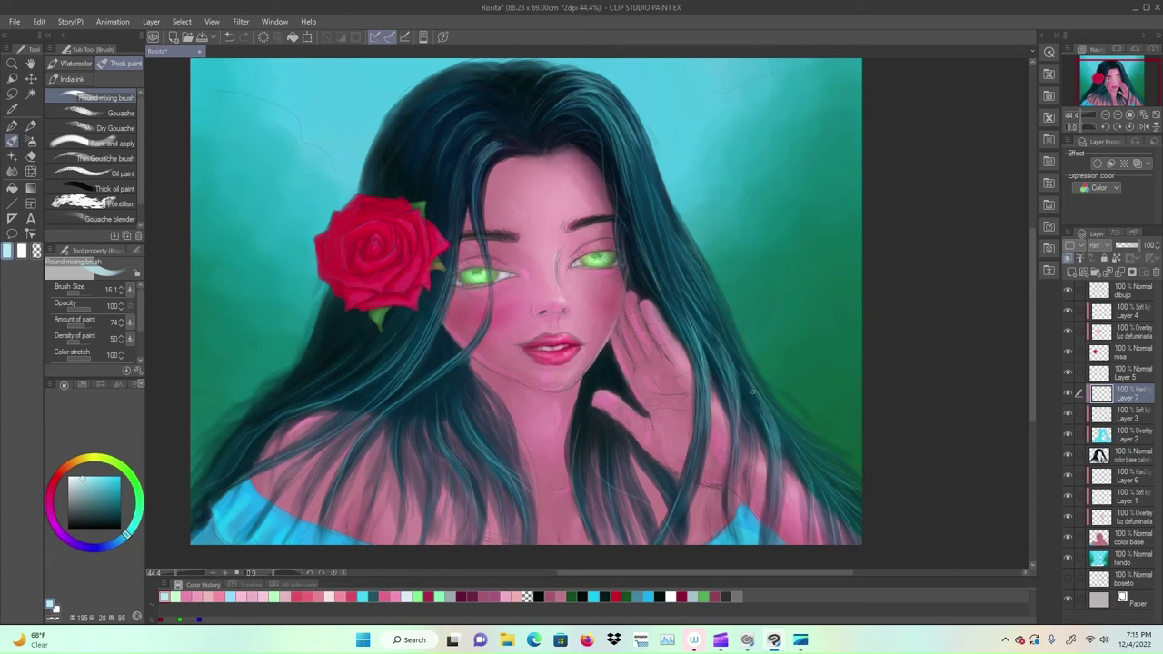
{"action": "left_click_drag", "start_coordinate": [732, 385], "coordinate": [736, 427]}
{"action": "mouse_move", "coordinate": [701, 354]}
{"action": "left_mouse_down"}
{"action": "mouse_move", "coordinate": [705, 422]}
{"action": "mouse_move", "coordinate": [664, 544]}
{"action": "left_mouse_up"}
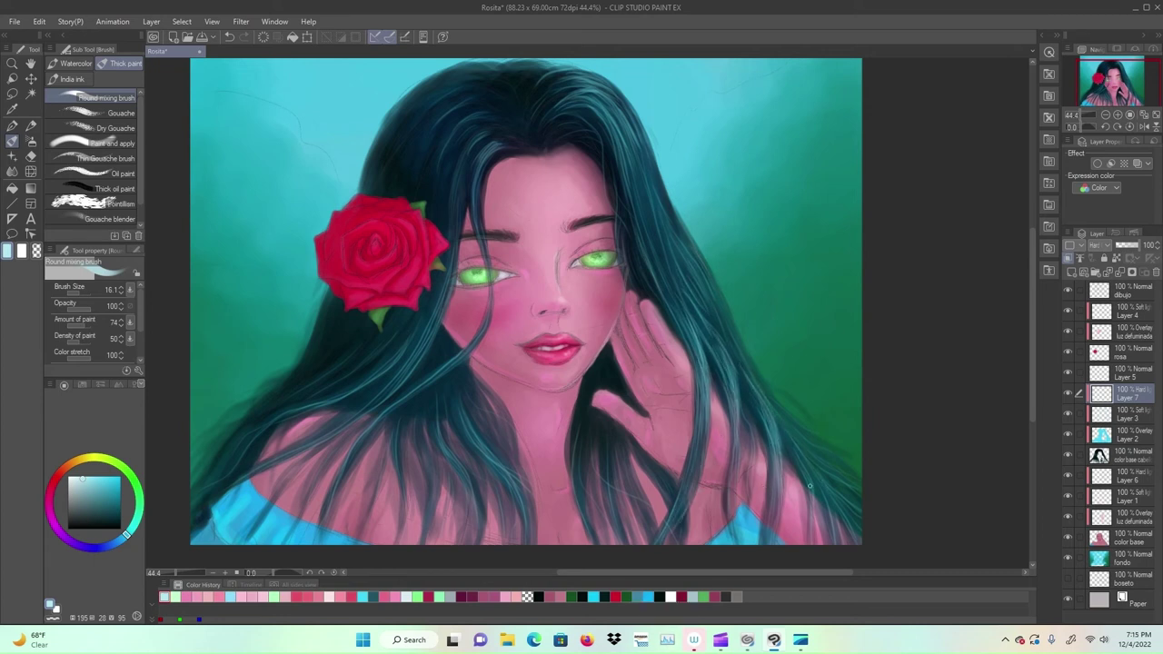
Step: Paint additional light blue strands on Layer 7 in the hair framing the forehead on the rose's side
{"action": "left_click_drag", "start_coordinate": [484, 156], "coordinate": [471, 260]}
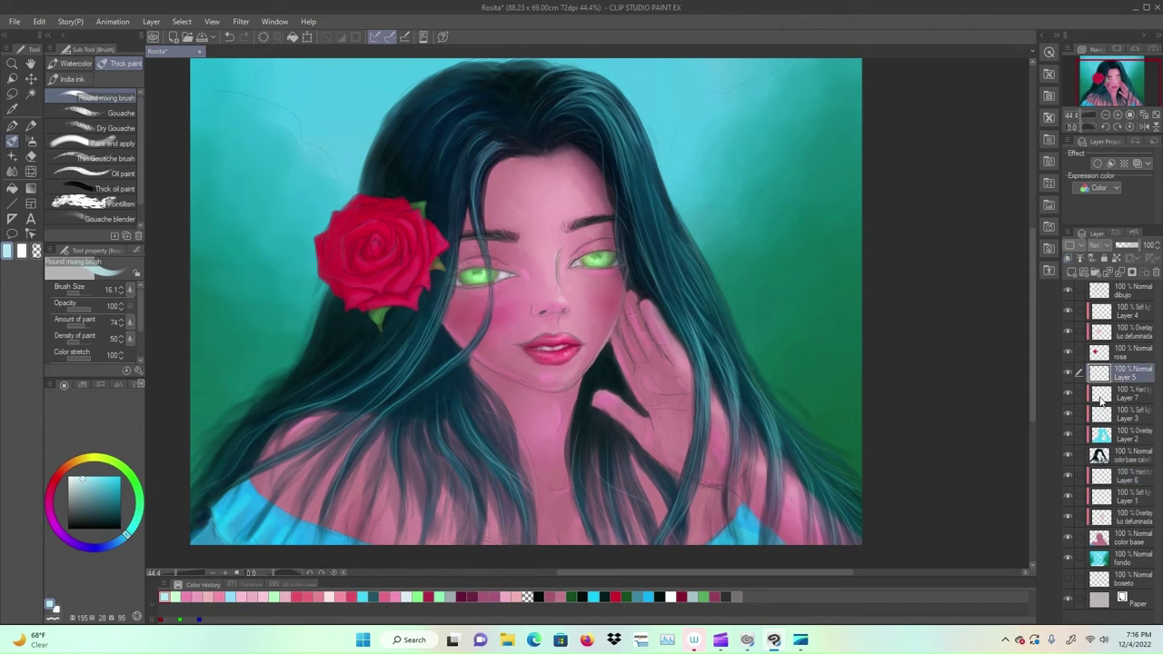
{"action": "mouse_move", "coordinate": [462, 153]}
{"action": "left_mouse_down"}
{"action": "mouse_move", "coordinate": [453, 262]}
{"action": "mouse_move", "coordinate": [458, 218]}
{"action": "left_mouse_up"}
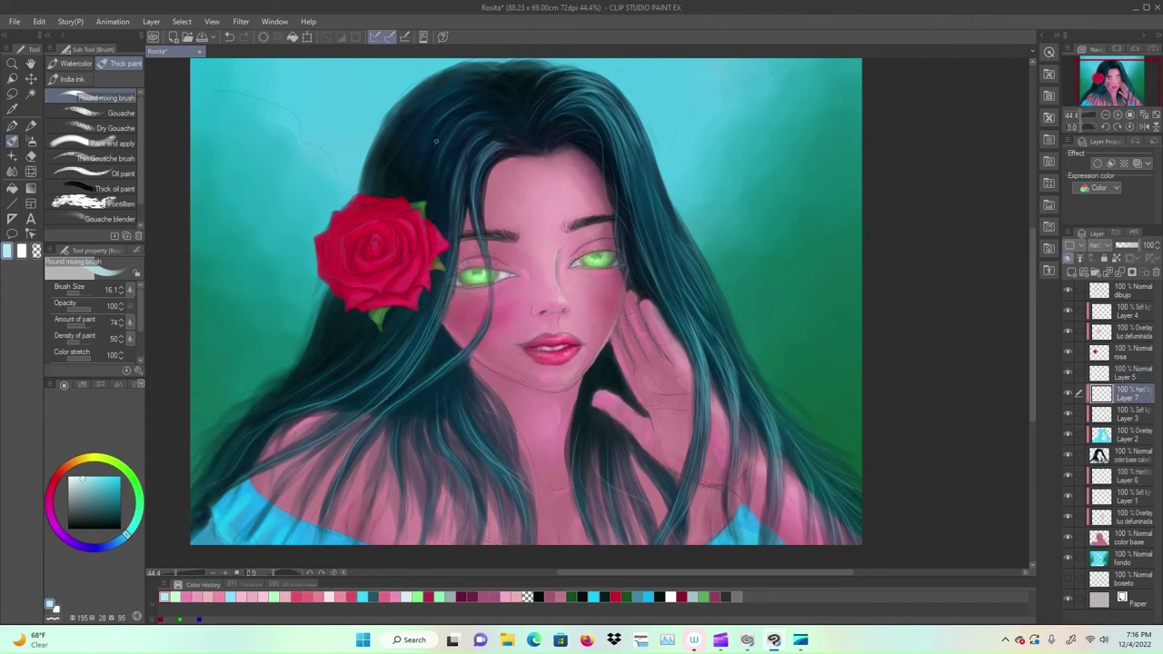
{"action": "left_click_drag", "start_coordinate": [498, 151], "coordinate": [474, 217]}
{"action": "left_click_drag", "start_coordinate": [476, 146], "coordinate": [454, 261]}
Step: Change the brush colour to a light violet-blue (hue 242) and paint highlight strands across the crown of the hair
{"action": "left_click_drag", "start_coordinate": [127, 531], "coordinate": [93, 548]}
{"action": "left_click_drag", "start_coordinate": [446, 103], "coordinate": [475, 135]}
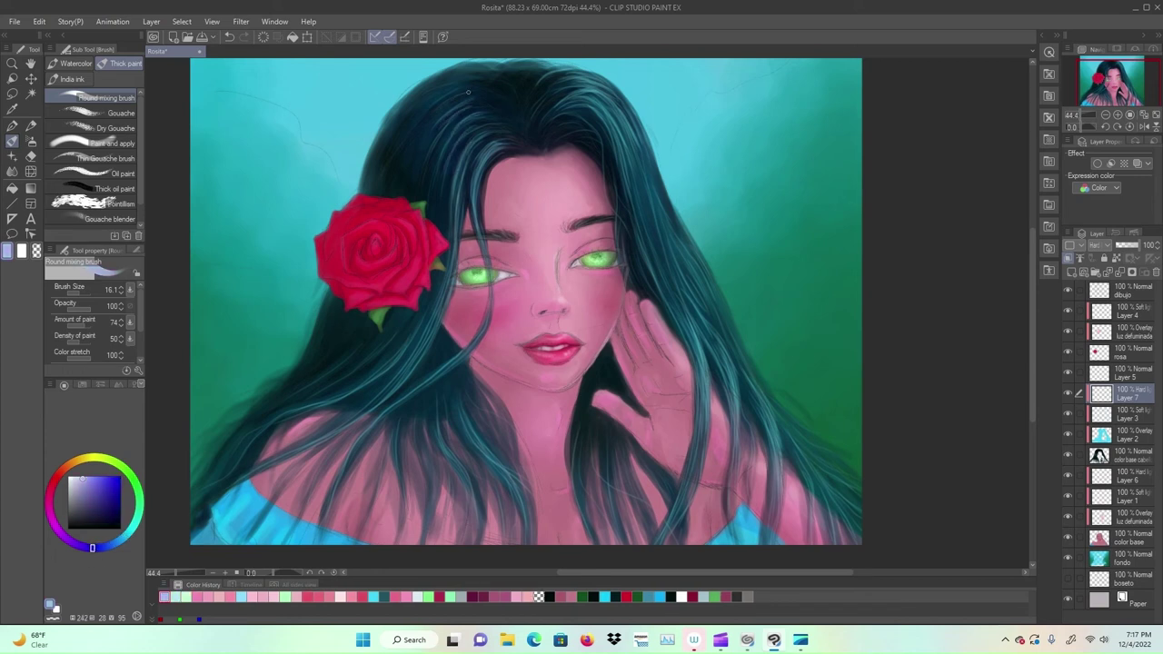
{"action": "left_click_drag", "start_coordinate": [572, 92], "coordinate": [548, 112]}
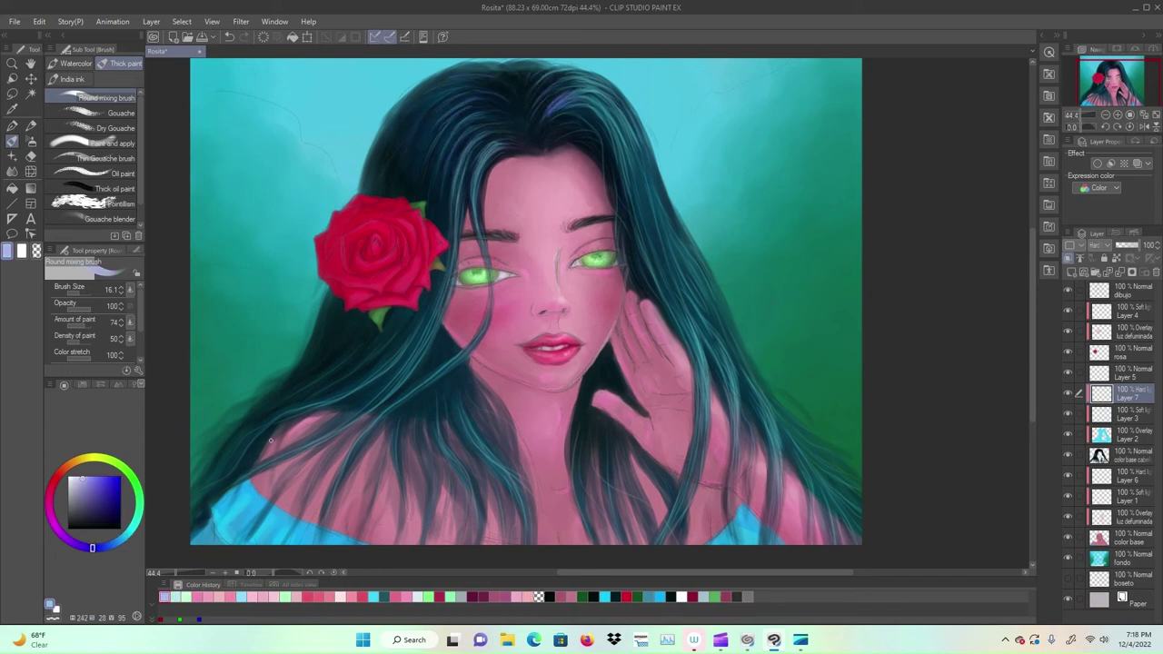
{"action": "left_click_drag", "start_coordinate": [427, 80], "coordinate": [435, 131]}
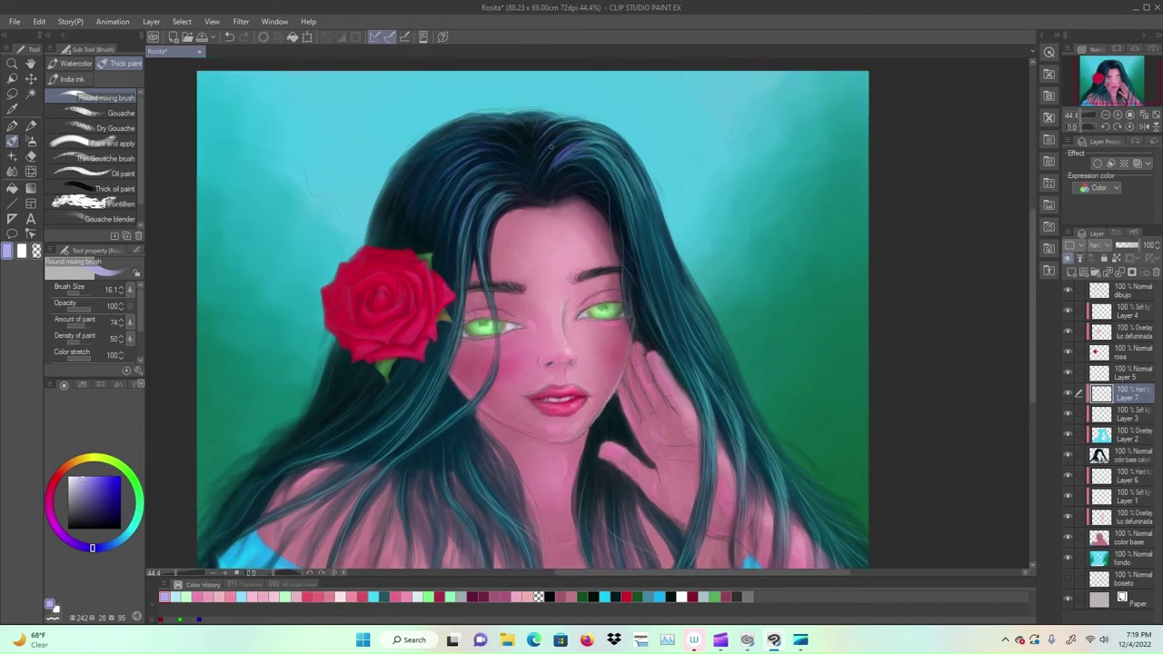
Step: Soften the hair highlights at the crown and beside the raised hand using the Blend tool at size 34.4
{"action": "key", "text": "j"}
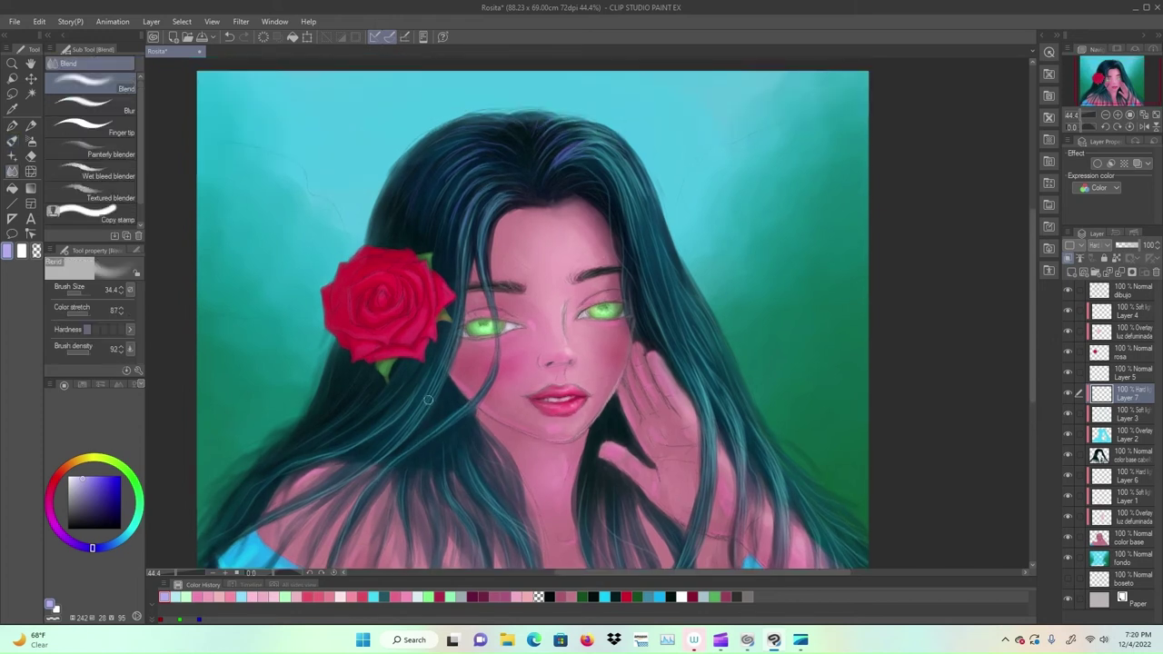
{"action": "left_click_drag", "start_coordinate": [554, 163], "coordinate": [607, 144]}
{"action": "left_click_drag", "start_coordinate": [687, 379], "coordinate": [708, 427]}
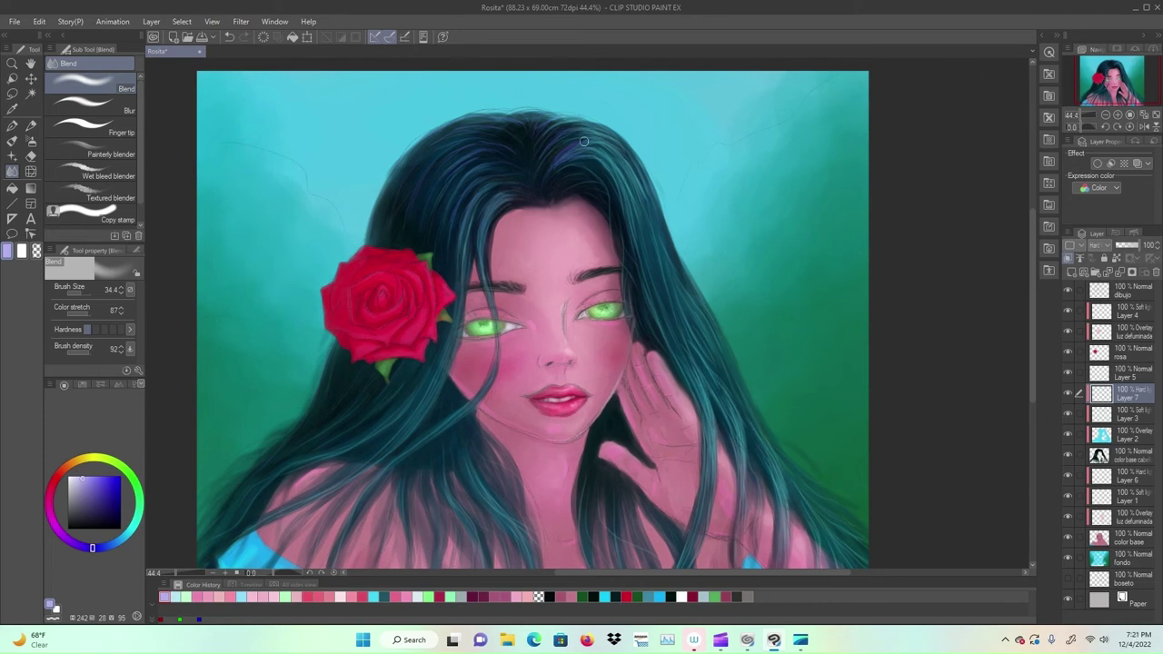
Step: Move Layer 5 above the rose's Layer 4, directly below the dibujo sketch layer
{"action": "left_click", "coordinate": [1127, 497]}
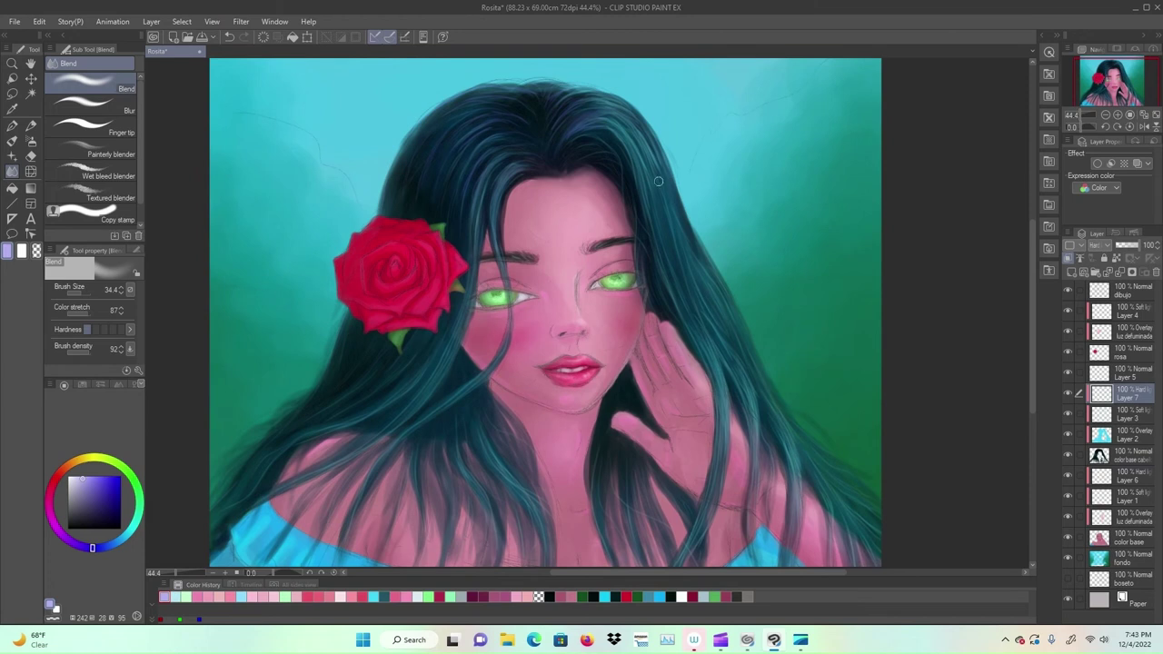
{"action": "left_click", "coordinate": [1075, 372]}
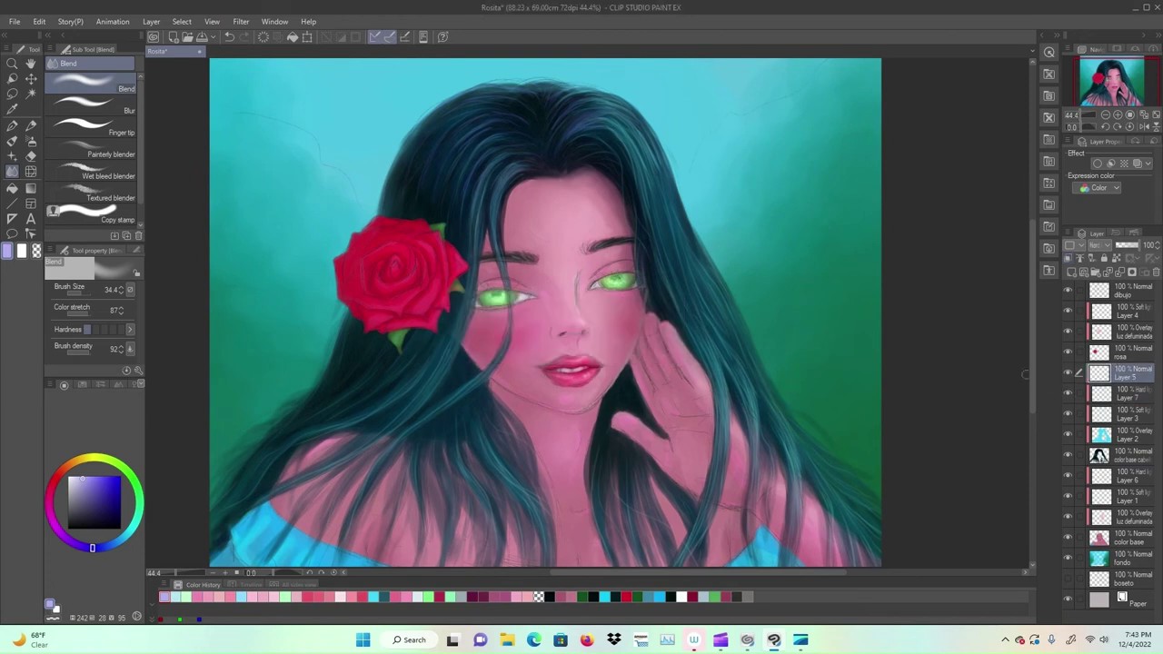
{"action": "left_click_drag", "start_coordinate": [1076, 372], "coordinate": [1104, 307]}
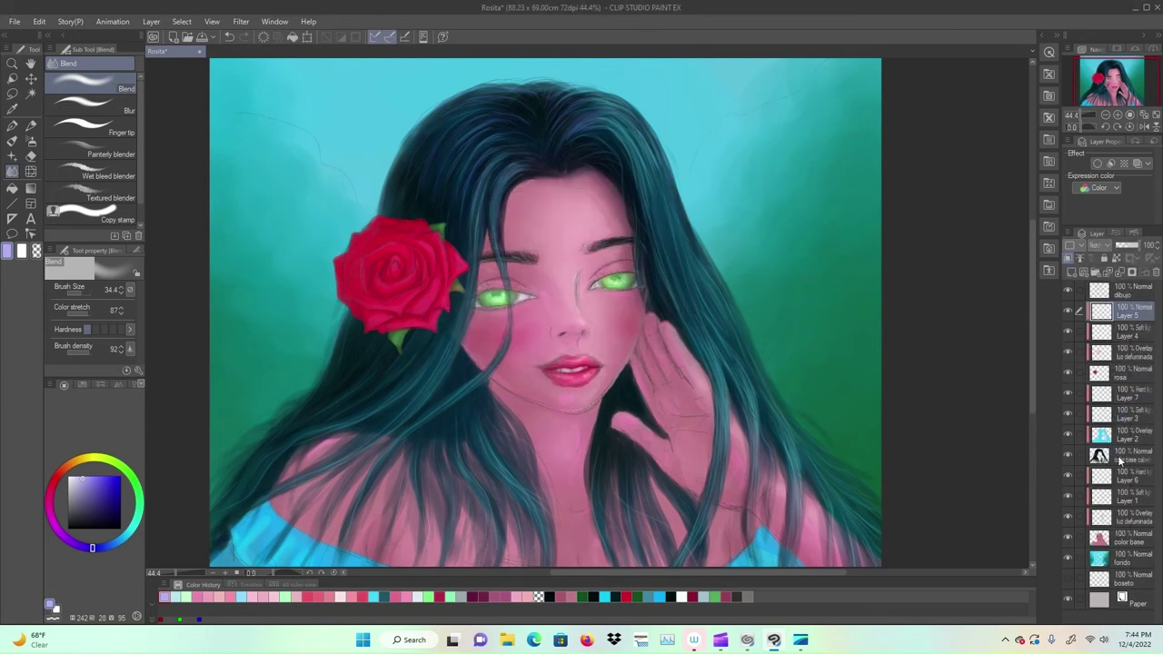
Step: Paint light pink highlights along the rose's petal edges on Layer 5 with the Round mixing brush at size 16.1, adding light green to its leaves
{"action": "left_click", "coordinate": [95, 471]}
{"action": "key", "text": "b"}
{"action": "scroll", "coordinate": [413, 381], "scroll_direction": "up", "scroll_amount": 4}
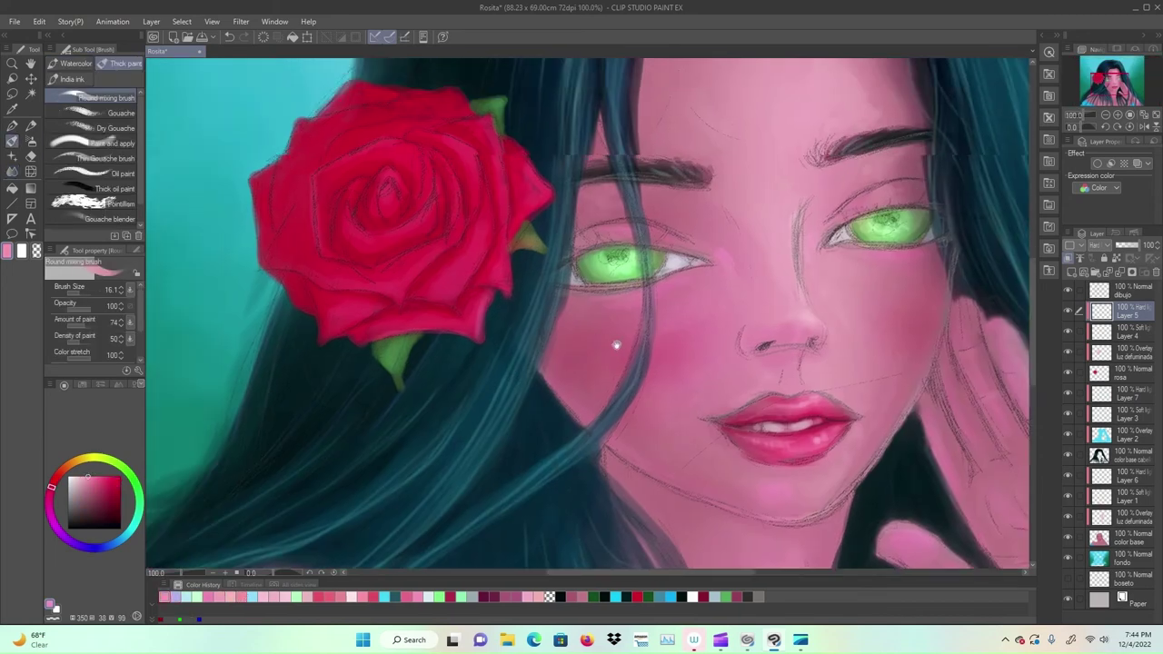
{"action": "left_click_drag", "start_coordinate": [449, 367], "coordinate": [499, 344]}
{"action": "mouse_move", "coordinate": [520, 338]}
{"action": "left_mouse_down"}
{"action": "mouse_move", "coordinate": [562, 282]}
{"action": "mouse_move", "coordinate": [391, 297]}
{"action": "left_mouse_up"}
{"action": "left_click_drag", "start_coordinate": [412, 256], "coordinate": [395, 287]}
{"action": "left_click", "coordinate": [49, 499]}
{"action": "left_click_drag", "start_coordinate": [400, 227], "coordinate": [418, 166]}
{"action": "mouse_move", "coordinate": [438, 145]}
{"action": "left_mouse_down"}
{"action": "mouse_move", "coordinate": [573, 120]}
{"action": "mouse_move", "coordinate": [590, 143]}
{"action": "left_mouse_up"}
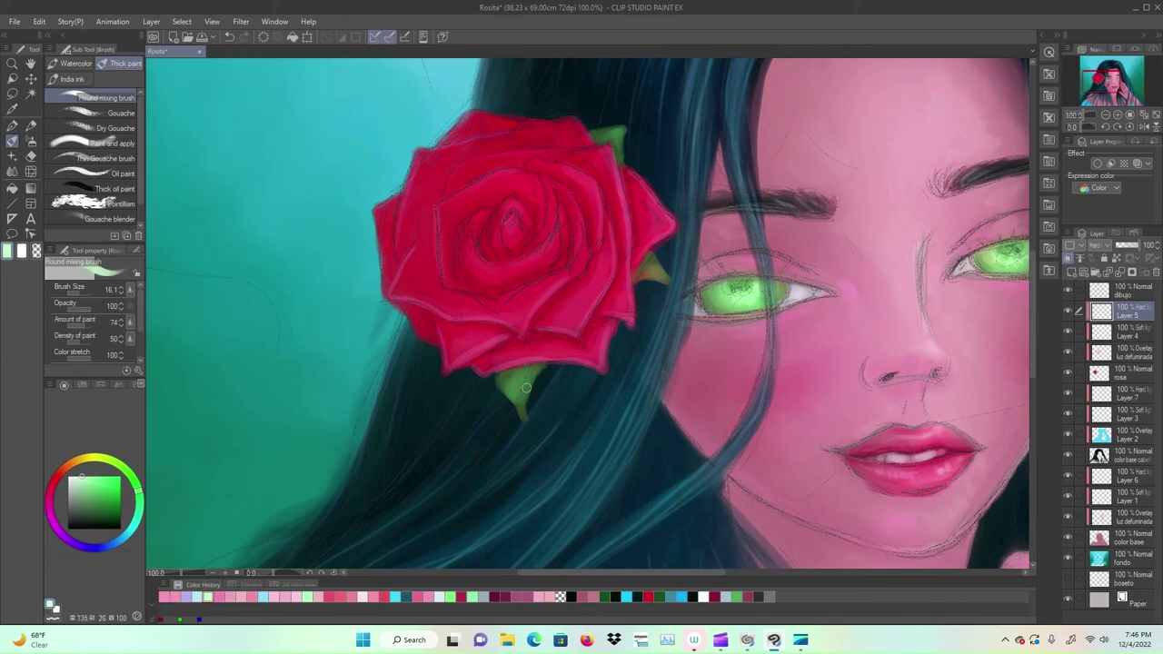
Step: Soften the rose highlights with the Blend tool at size 34.4 and check the portrait in a horizontally flipped view
{"action": "scroll", "coordinate": [679, 446], "scroll_direction": "down", "scroll_amount": 3}
{"action": "scroll", "coordinate": [680, 446], "scroll_direction": "down", "scroll_amount": 1}
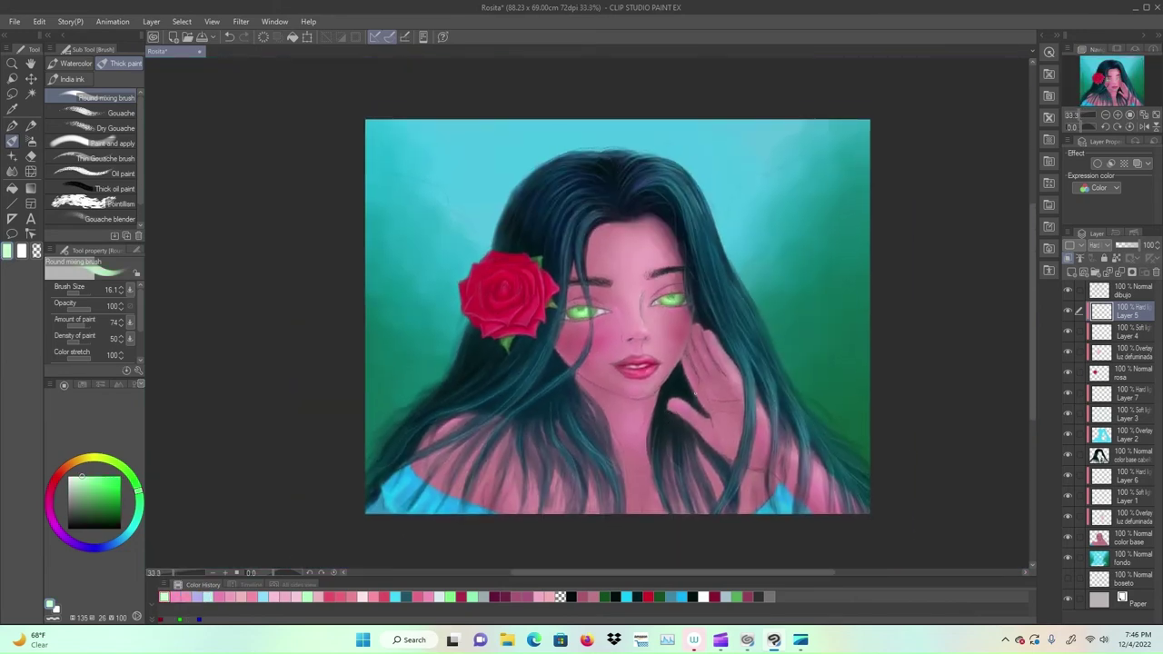
{"action": "key", "text": "j"}
{"action": "scroll", "coordinate": [506, 288], "scroll_direction": "up", "scroll_amount": 2}
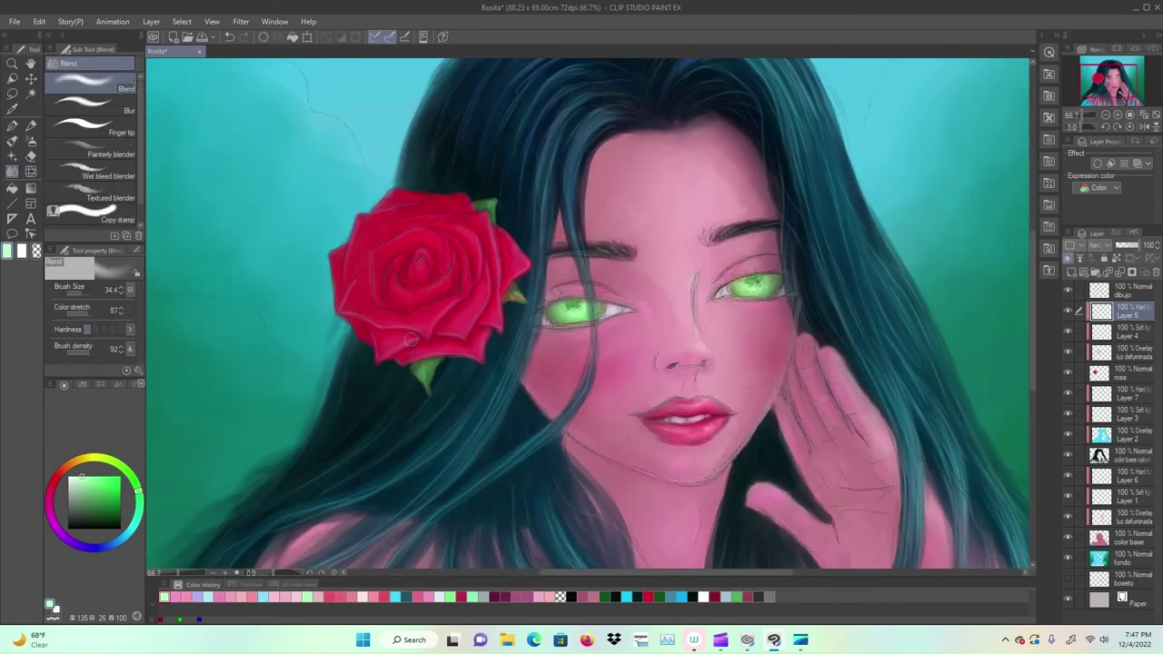
{"action": "scroll", "coordinate": [511, 264], "scroll_direction": "down", "scroll_amount": 1}
{"action": "left_click", "coordinate": [1144, 126]}
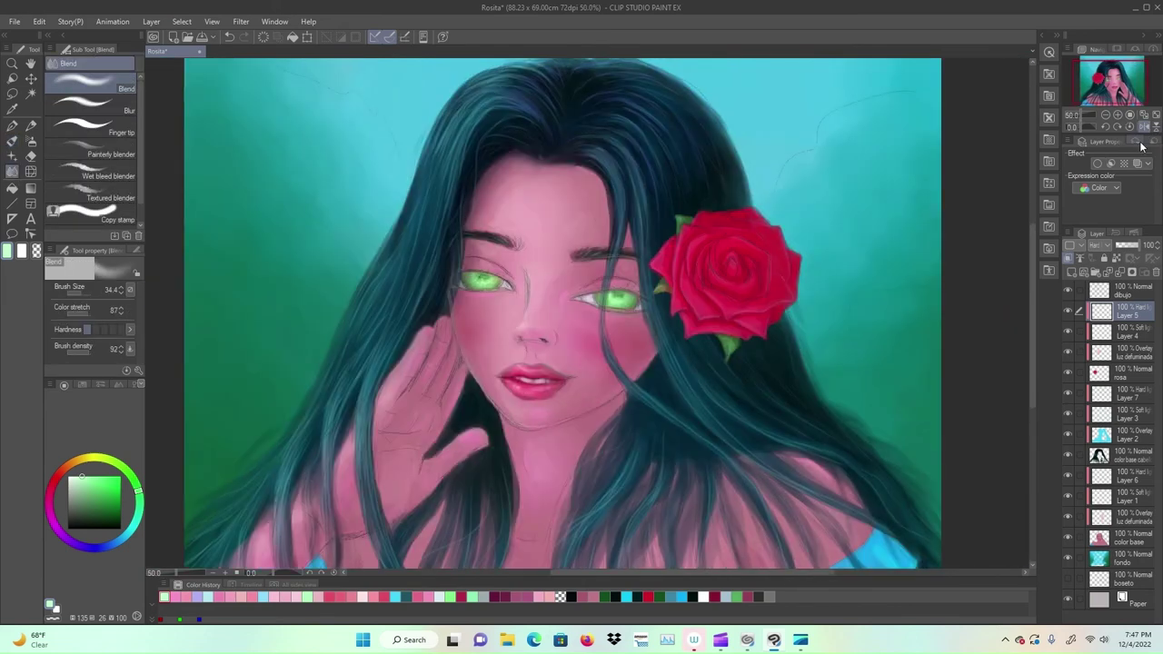
{"action": "left_click", "coordinate": [1144, 127]}
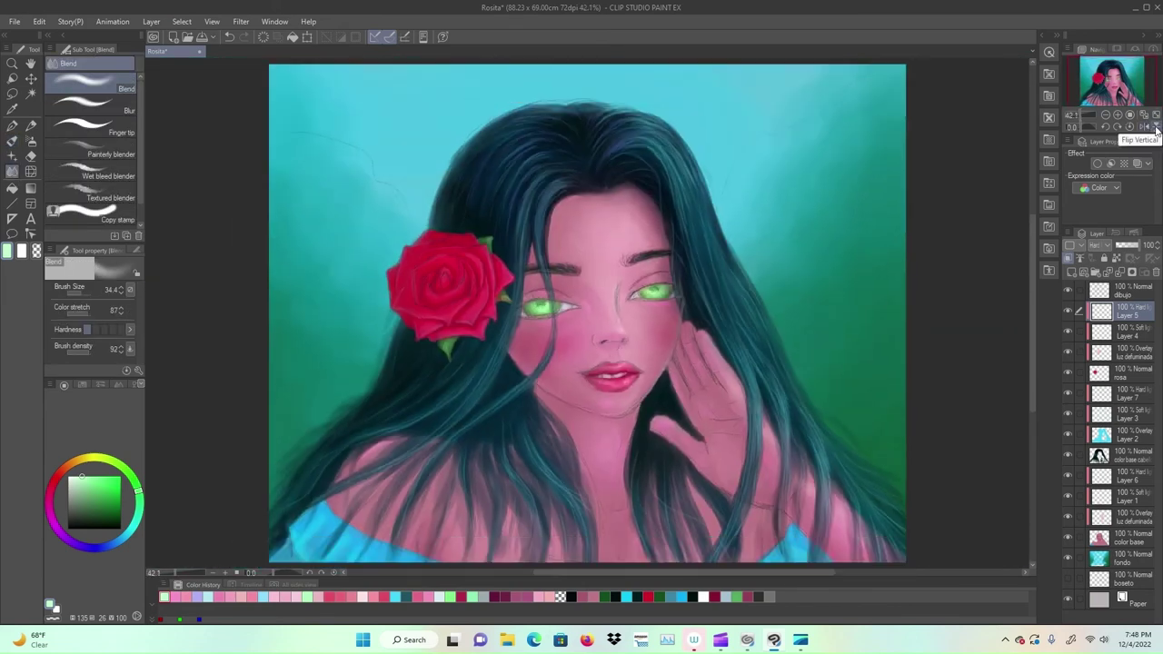
Step: Add a clipped layer above Layer 6 and set its blending mode to Multiply
{"action": "left_click", "coordinate": [1112, 479]}
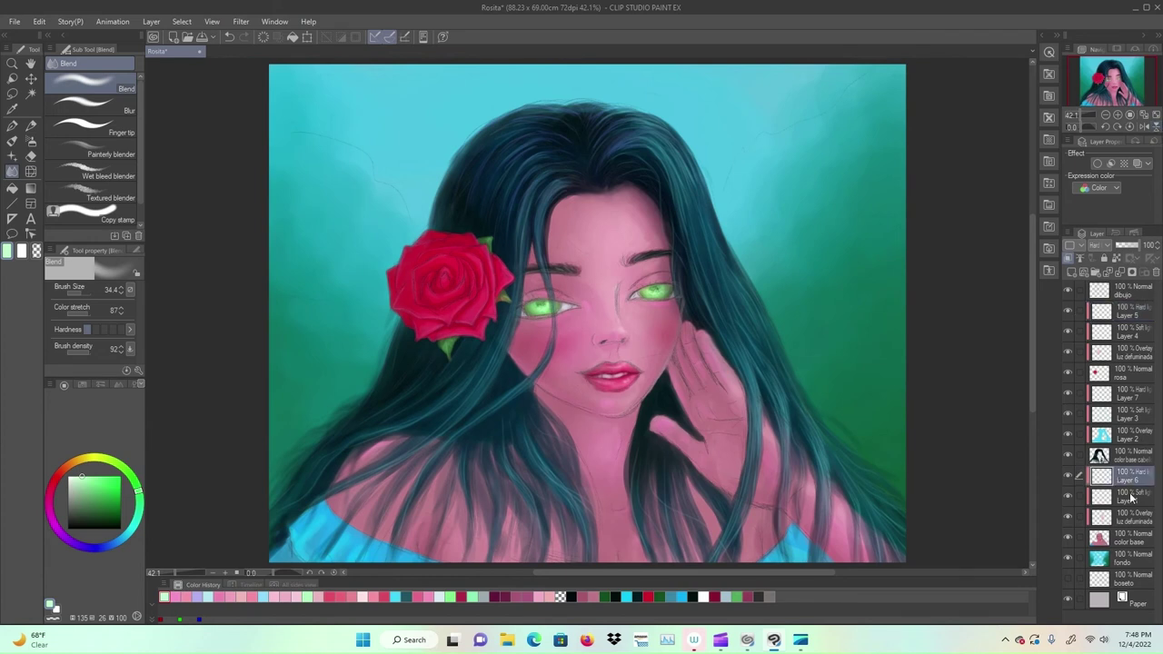
{"action": "left_click", "coordinate": [1073, 272]}
{"action": "left_click", "coordinate": [1069, 258]}
{"action": "left_click", "coordinate": [1102, 244]}
{"action": "left_click", "coordinate": [1106, 282]}
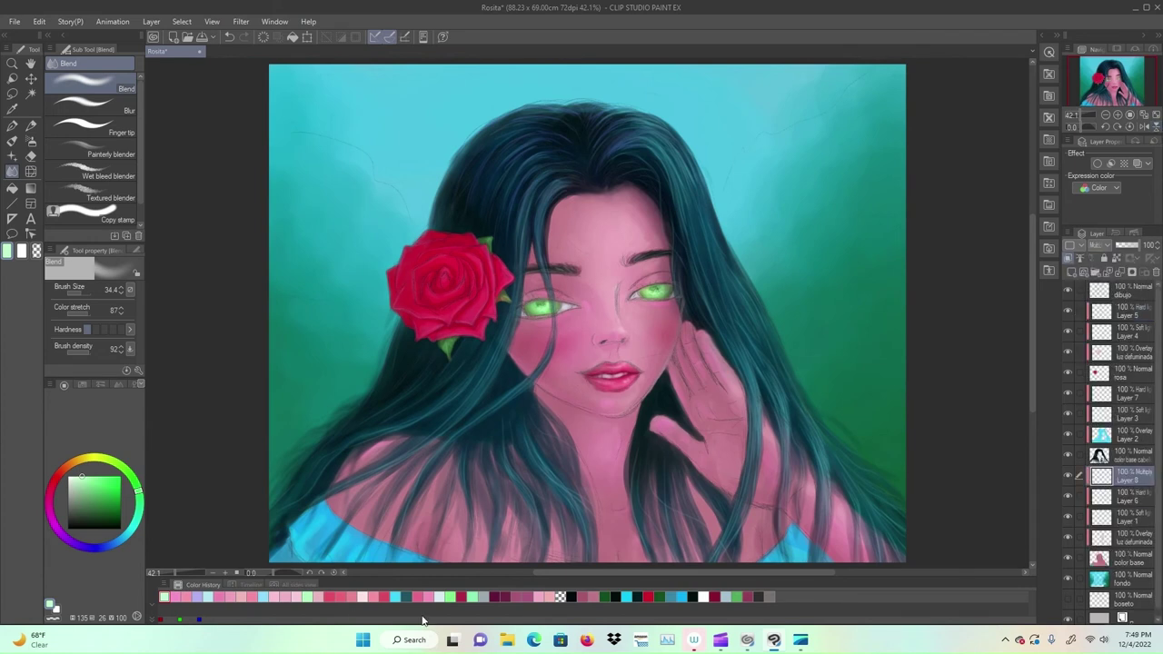
Step: Shade the sides of the face and the raised hand in dark pink (hue 347) with the Soft airbrush at size 262.3
{"action": "left_click", "coordinate": [753, 596]}
{"action": "left_click", "coordinate": [31, 141]}
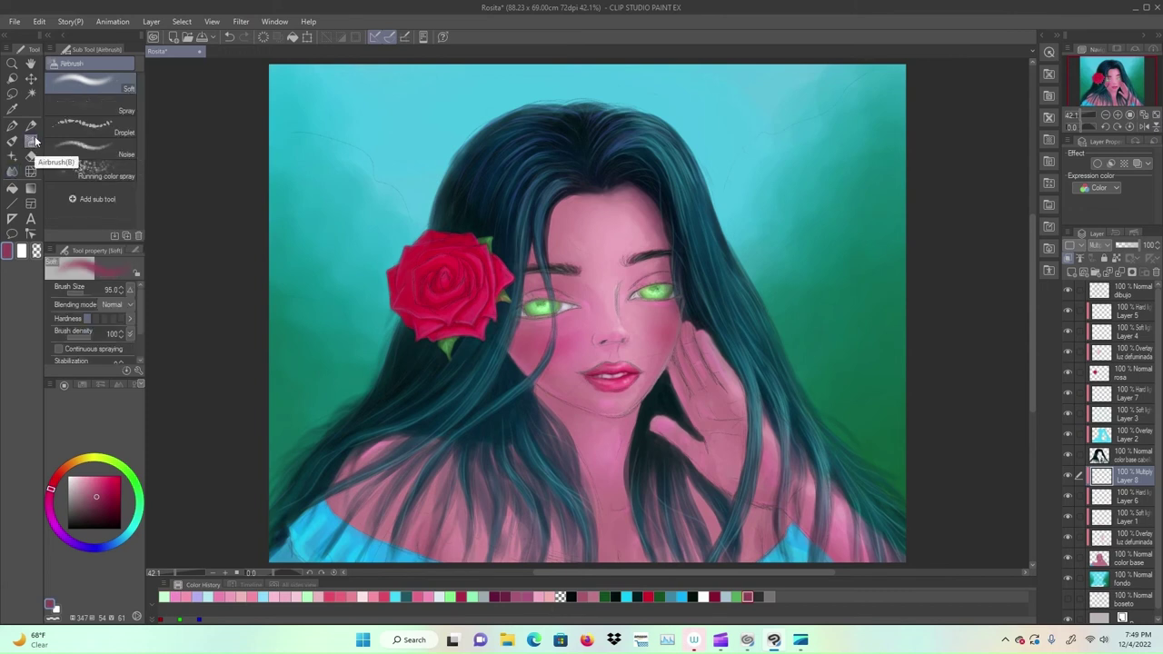
{"action": "left_click_drag", "start_coordinate": [80, 293], "coordinate": [86, 293]}
{"action": "left_click_drag", "start_coordinate": [682, 259], "coordinate": [665, 364]}
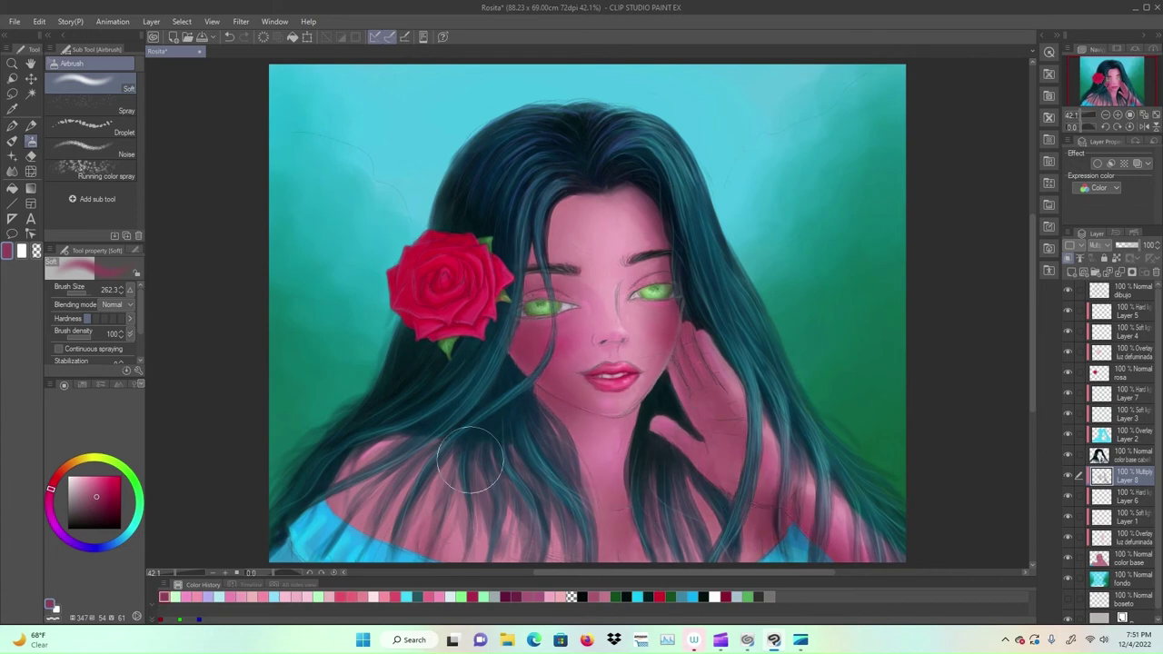
{"action": "left_click_drag", "start_coordinate": [567, 199], "coordinate": [523, 354]}
Step: Shade the neck, chest and shoulders in dark pink and the dress in grey-blue (hue 201) on Layer 8 with the Soft airbrush at size 122.4
{"action": "left_click", "coordinate": [76, 293]}
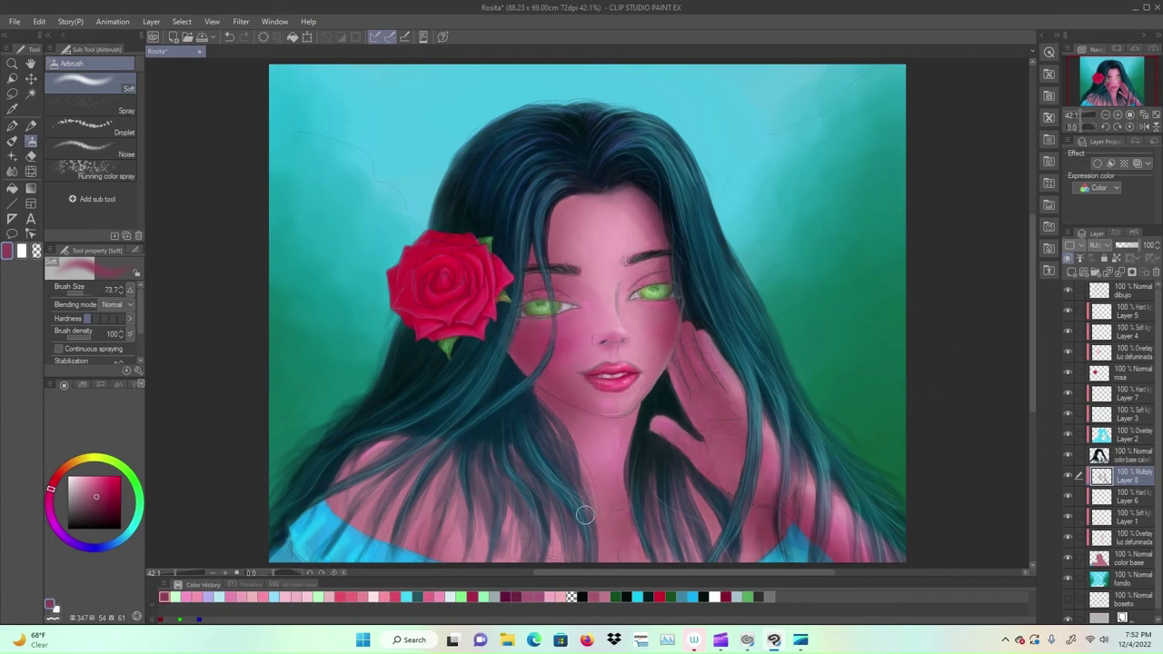
{"action": "left_click", "coordinate": [84, 293]}
{"action": "left_click_drag", "start_coordinate": [472, 496], "coordinate": [563, 545]}
{"action": "left_click_drag", "start_coordinate": [431, 452], "coordinate": [376, 536]}
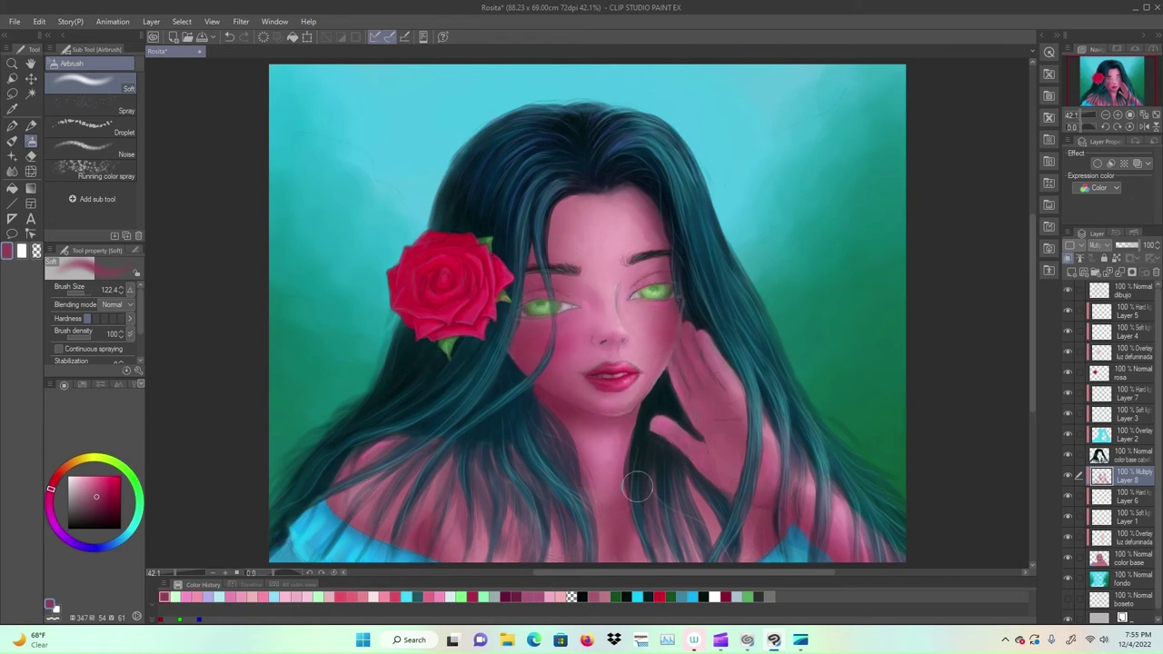
{"action": "left_click", "coordinate": [290, 551], "text": "alt"}
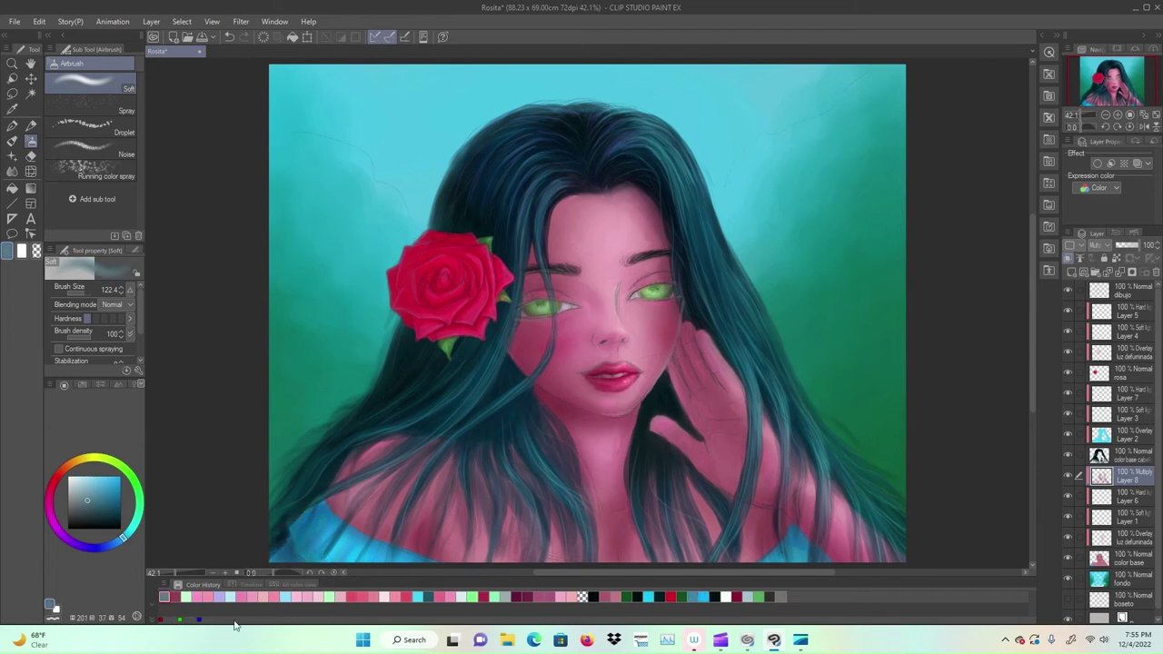
{"action": "left_click", "coordinate": [714, 484], "text": "alt"}
Step: Add a clipped Multiply layer above the hair's Layer 7
{"action": "left_click", "coordinate": [1131, 393]}
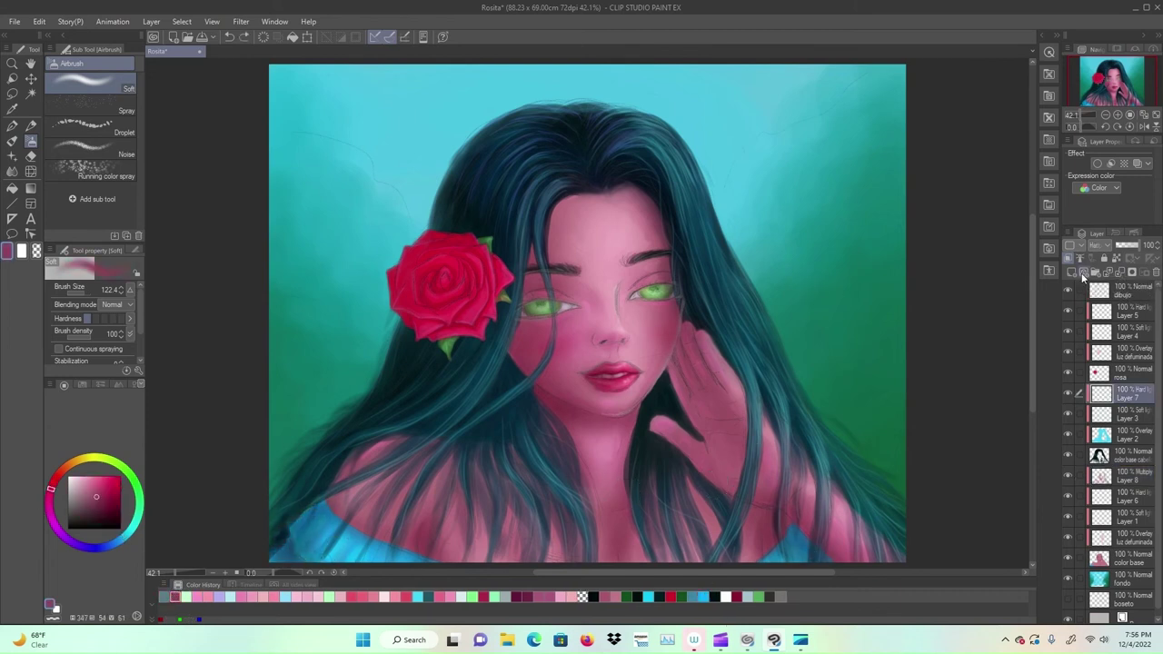
{"action": "left_click", "coordinate": [1073, 271]}
{"action": "left_click", "coordinate": [1105, 245]}
{"action": "left_click", "coordinate": [1126, 297]}
Step: Shade the hair in greyish violet (hue 255) with the Soft airbrush at size 203.5 and clean up the shading with the Hard eraser
{"action": "left_click", "coordinate": [428, 597]}
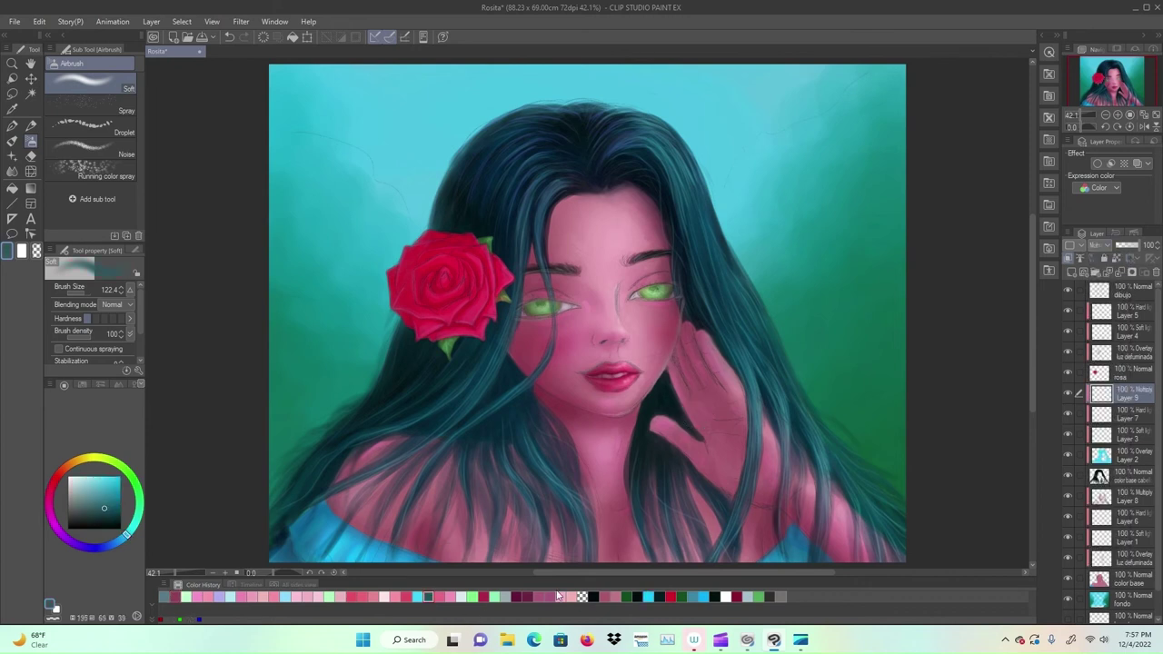
{"action": "left_click", "coordinate": [92, 548]}
{"action": "left_click", "coordinate": [74, 496]}
{"action": "key", "text": "]"}
{"action": "left_click_drag", "start_coordinate": [732, 364], "coordinate": [724, 527]}
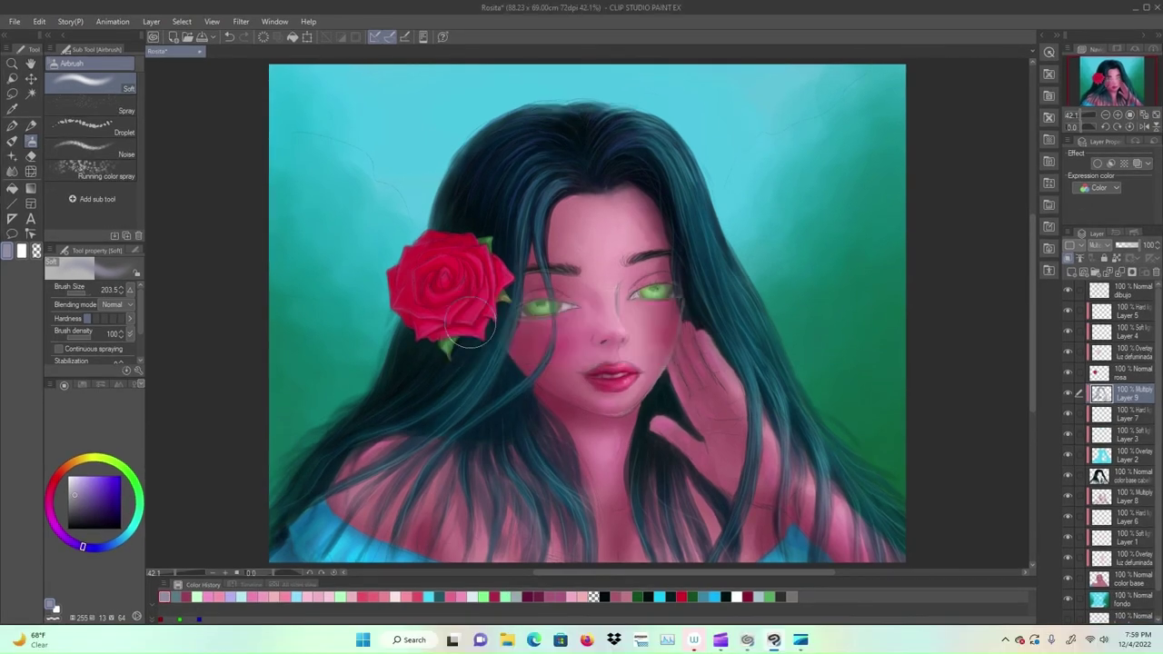
{"action": "key", "text": "e"}
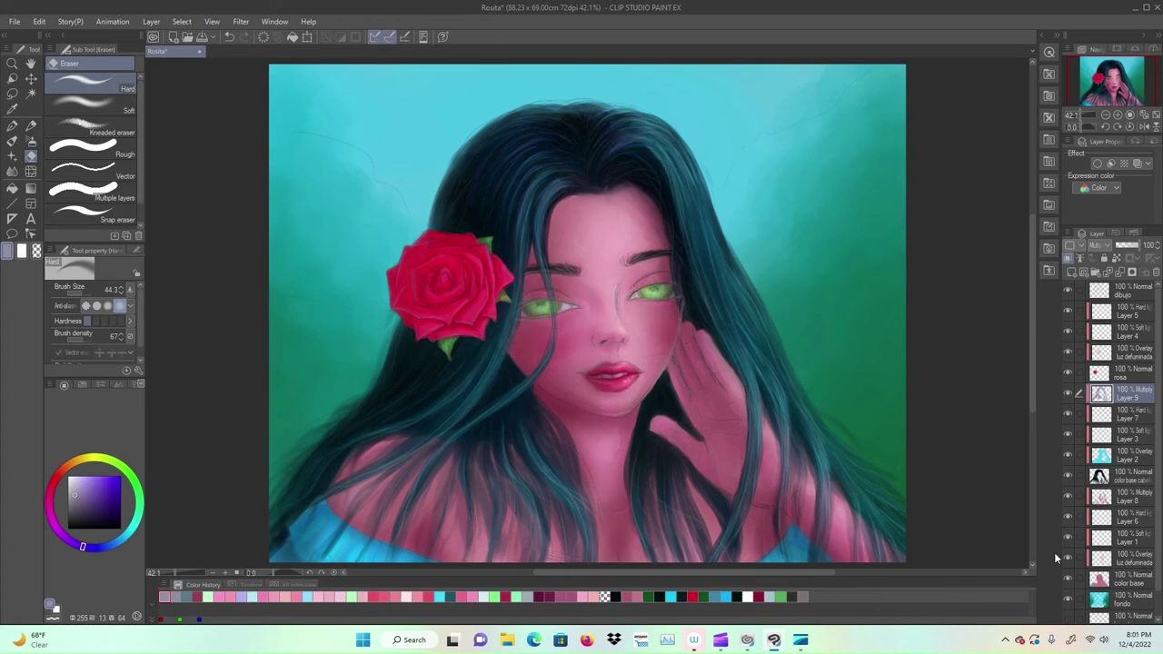
Step: Erase the Multiply shading over the eyes on Layer 8 with the Hard eraser at size 44.3
{"action": "left_click", "coordinate": [1125, 496]}
{"action": "scroll", "coordinate": [592, 314], "scroll_direction": "up", "scroll_amount": 5}
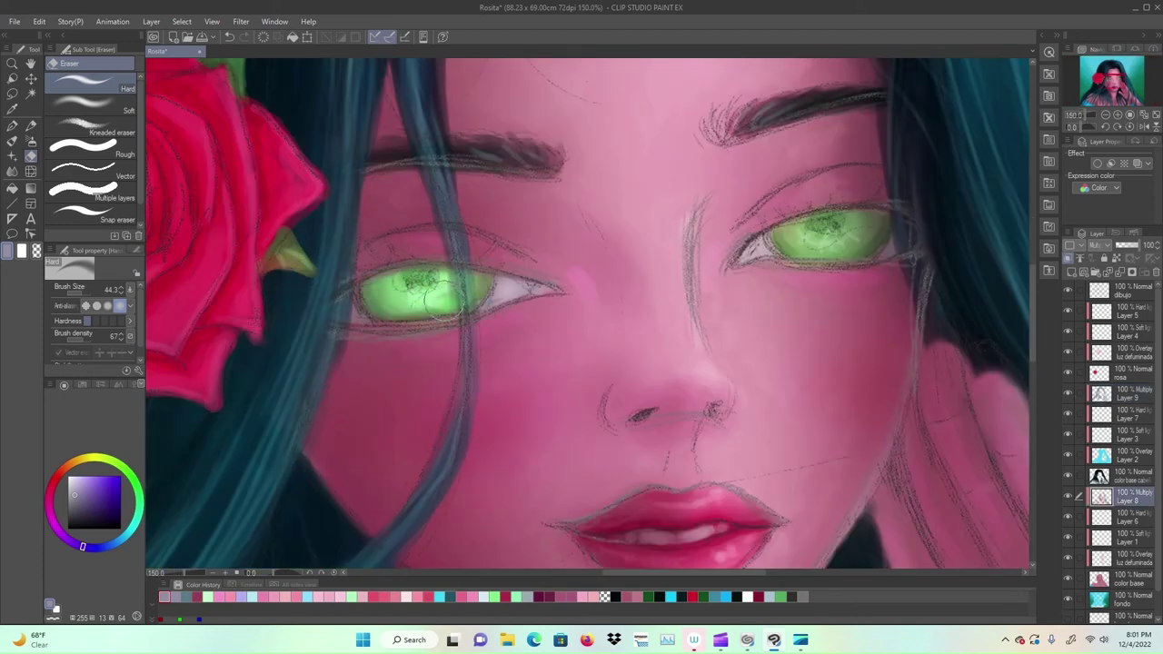
{"action": "scroll", "coordinate": [659, 409], "scroll_direction": "down", "scroll_amount": 5}
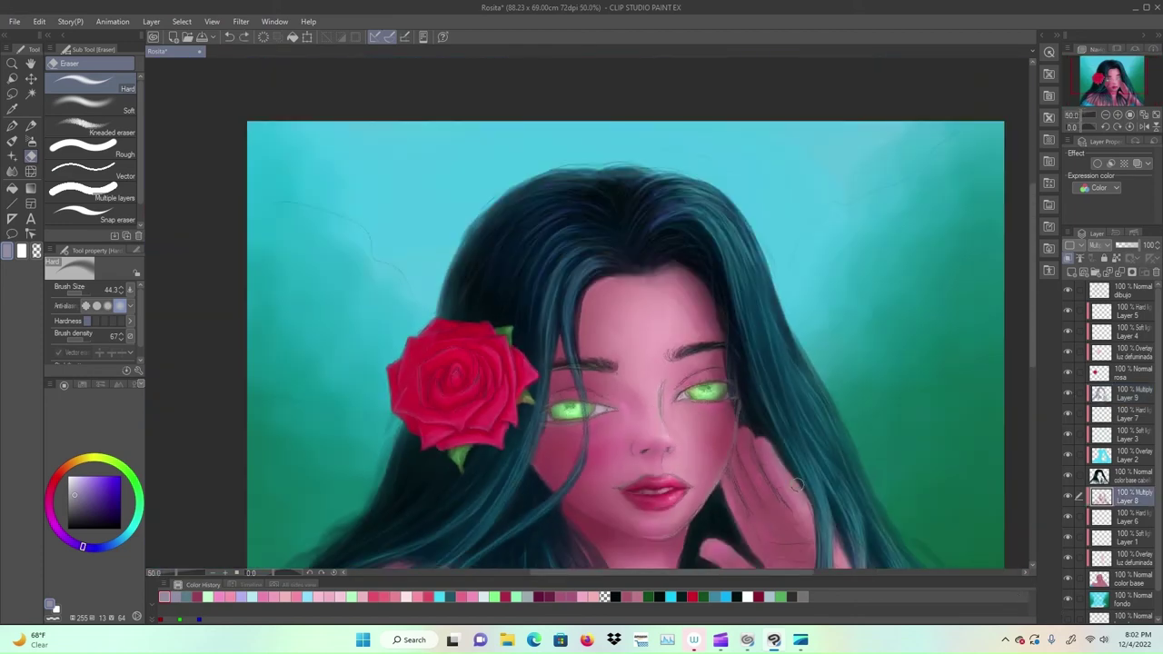
Step: Hide the dibujo sketch while refining the hair edges around the face on the hair base colour layer with the Eraser and Blend tools
{"action": "left_click_drag", "start_coordinate": [797, 485], "coordinate": [752, 374]}
{"action": "left_click", "coordinate": [1068, 290]}
{"action": "left_click", "coordinate": [1109, 474]}
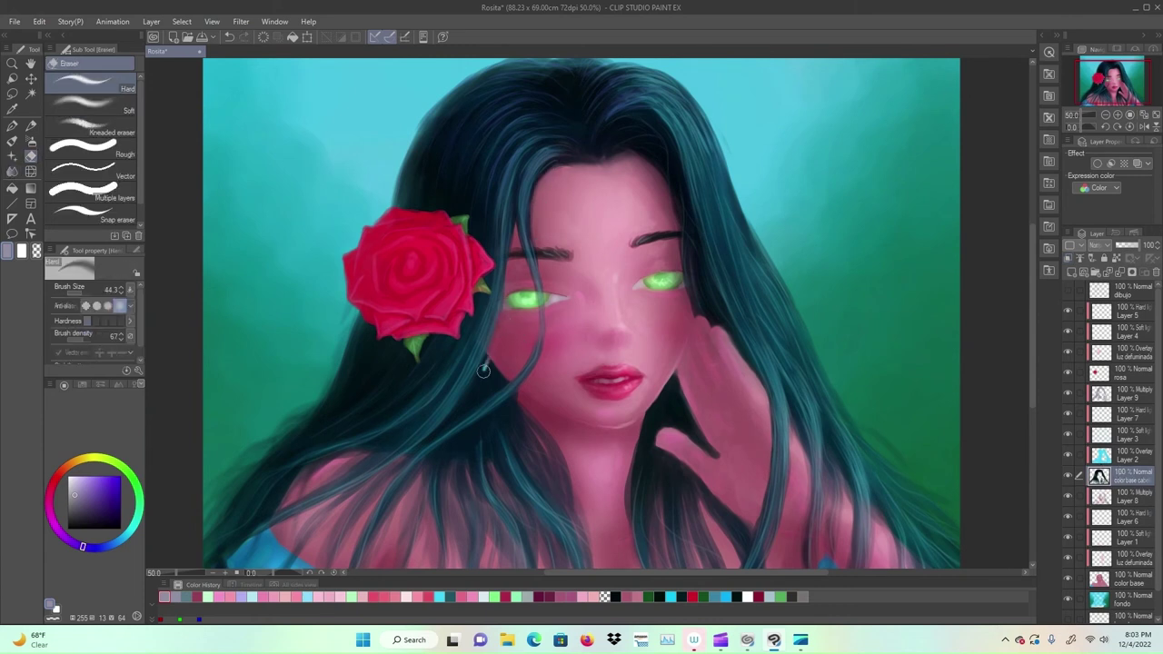
{"action": "key", "text": "j"}
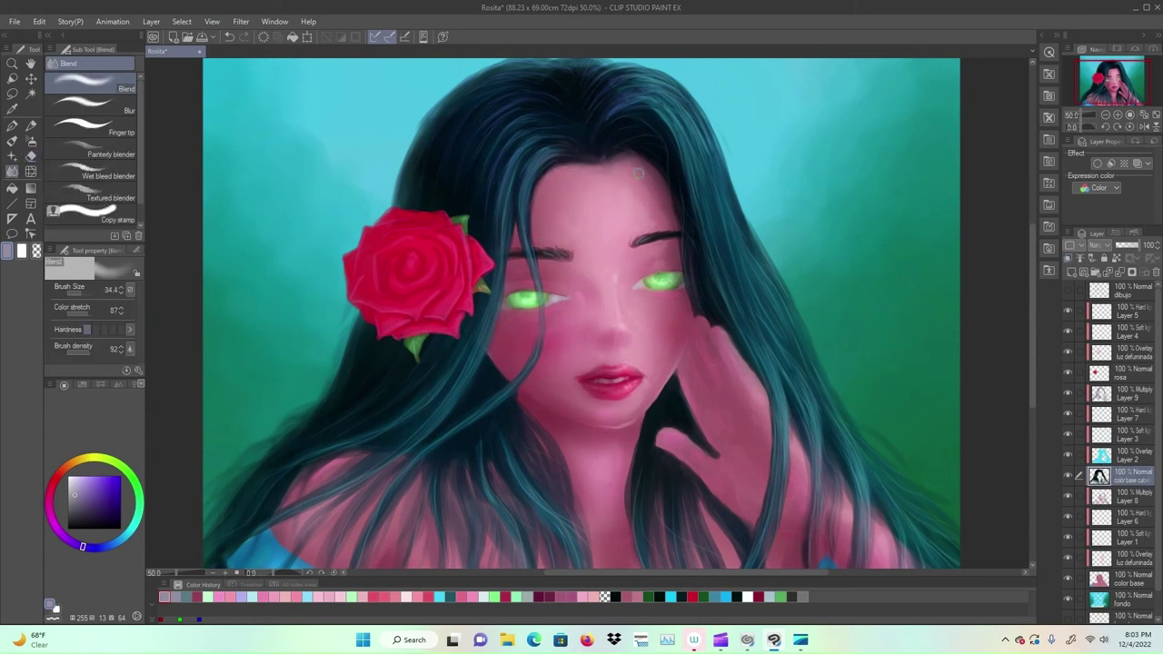
{"action": "left_click", "coordinate": [1068, 291]}
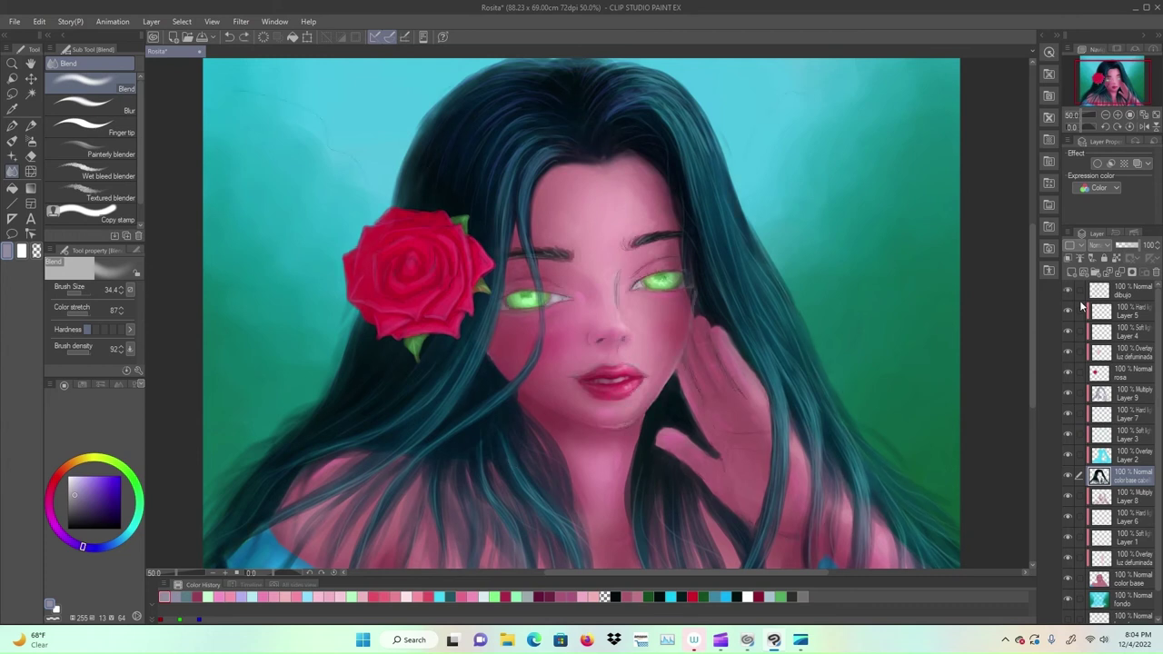
Step: Set Layer 10 to Multiply and shade the rose in dark red (hue 356) with the Soft airbrush at sizes 203.5 and 57.2
{"action": "left_click", "coordinate": [1105, 246]}
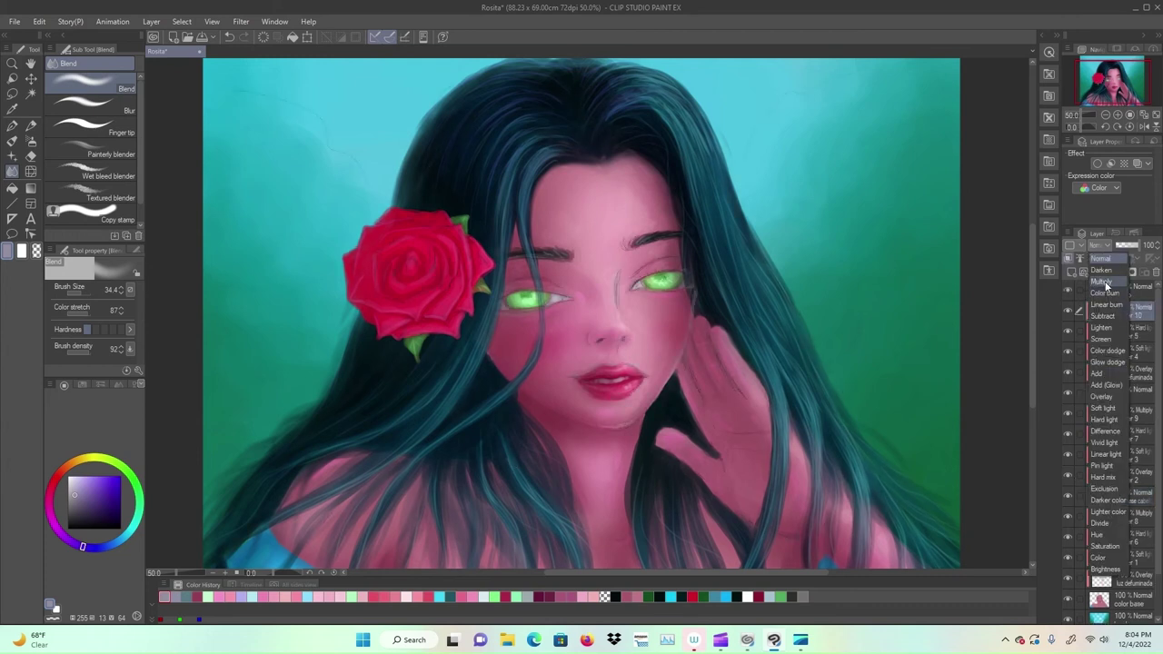
{"action": "left_click", "coordinate": [1106, 285]}
{"action": "left_click", "coordinate": [693, 598]}
{"action": "left_click_drag", "start_coordinate": [116, 492], "coordinate": [112, 509]}
{"action": "key", "text": "b"}
{"action": "left_click_drag", "start_coordinate": [418, 243], "coordinate": [373, 309]}
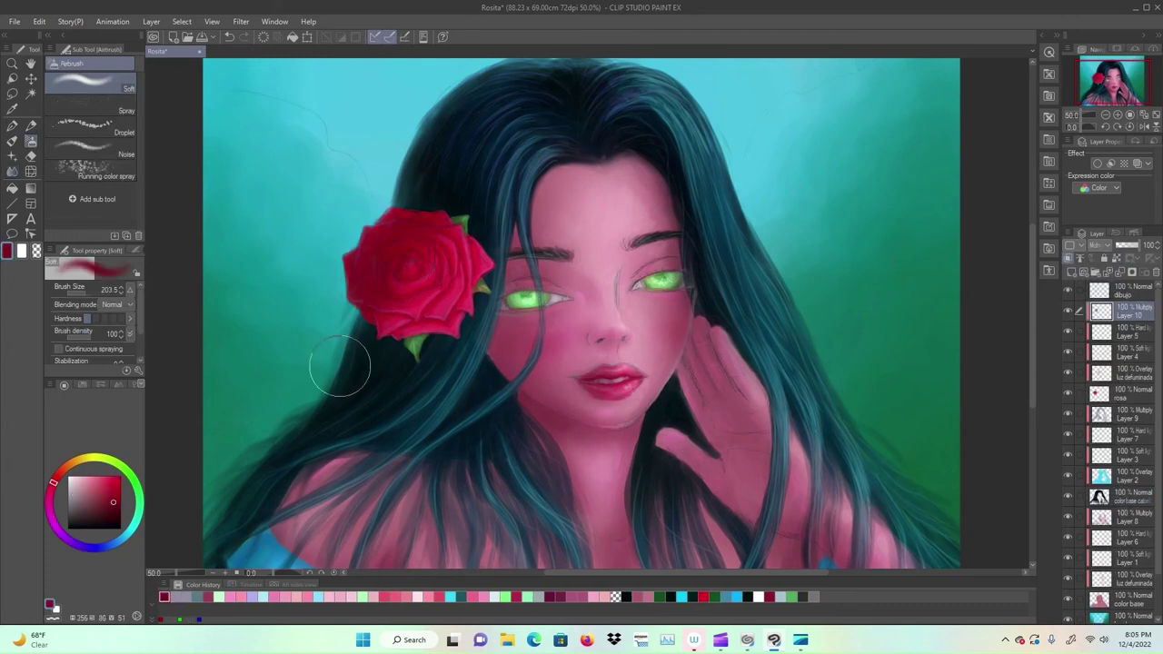
{"action": "left_click_drag", "start_coordinate": [429, 280], "coordinate": [452, 275]}
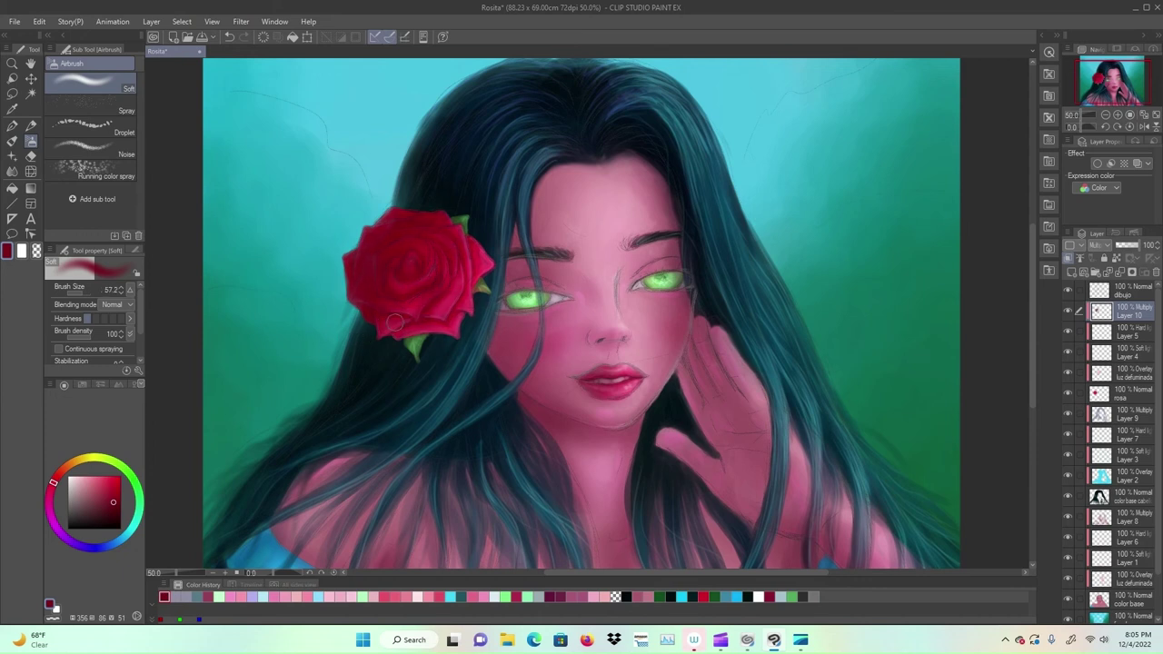
Step: Lighten the rose petals with the Hard eraser at size 95 and shade the rose's leaves in dark green (hue 137)
{"action": "key", "text": "e"}
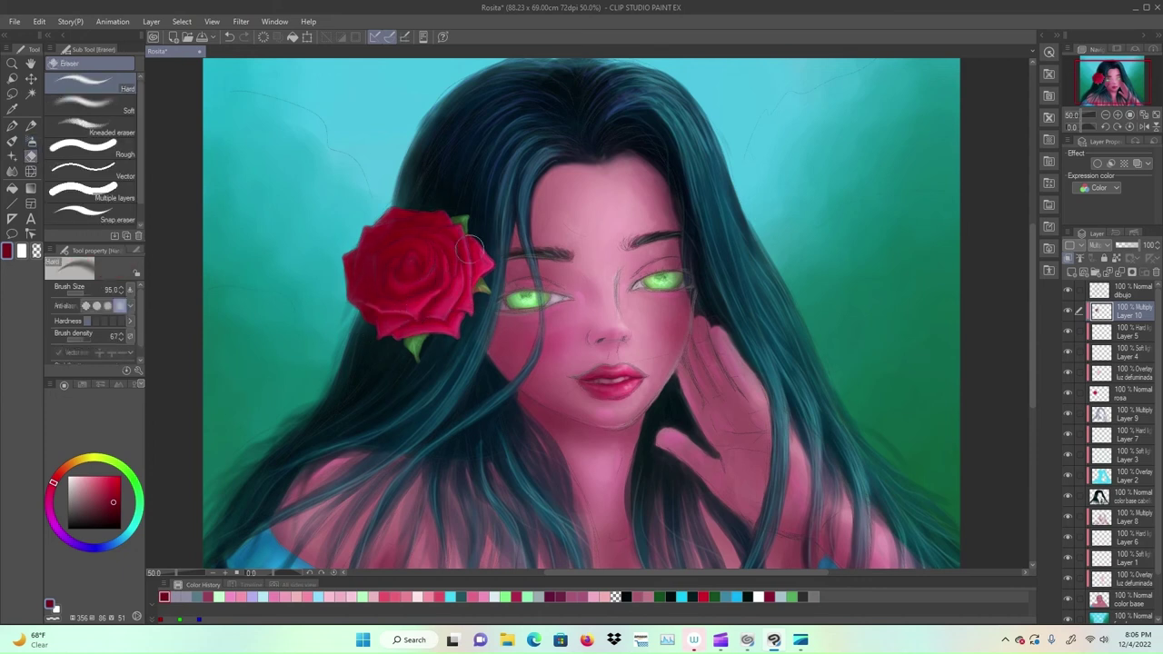
{"action": "mouse_move", "coordinate": [429, 262]}
{"action": "left_mouse_down"}
{"action": "mouse_move", "coordinate": [427, 313]}
{"action": "mouse_move", "coordinate": [399, 310]}
{"action": "mouse_move", "coordinate": [375, 287]}
{"action": "mouse_move", "coordinate": [431, 254]}
{"action": "mouse_move", "coordinate": [370, 303]}
{"action": "mouse_move", "coordinate": [382, 237]}
{"action": "mouse_move", "coordinate": [364, 233]}
{"action": "mouse_move", "coordinate": [400, 211]}
{"action": "left_mouse_up"}
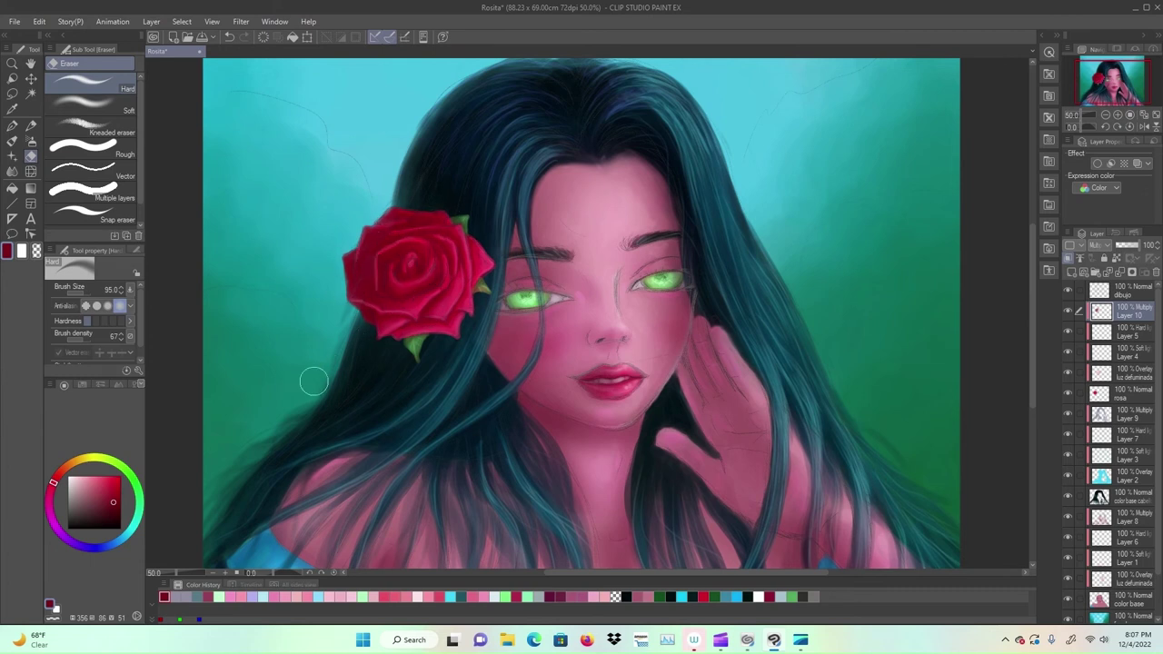
{"action": "key", "text": "j"}
{"action": "left_click", "coordinate": [400, 441], "text": "alt"}
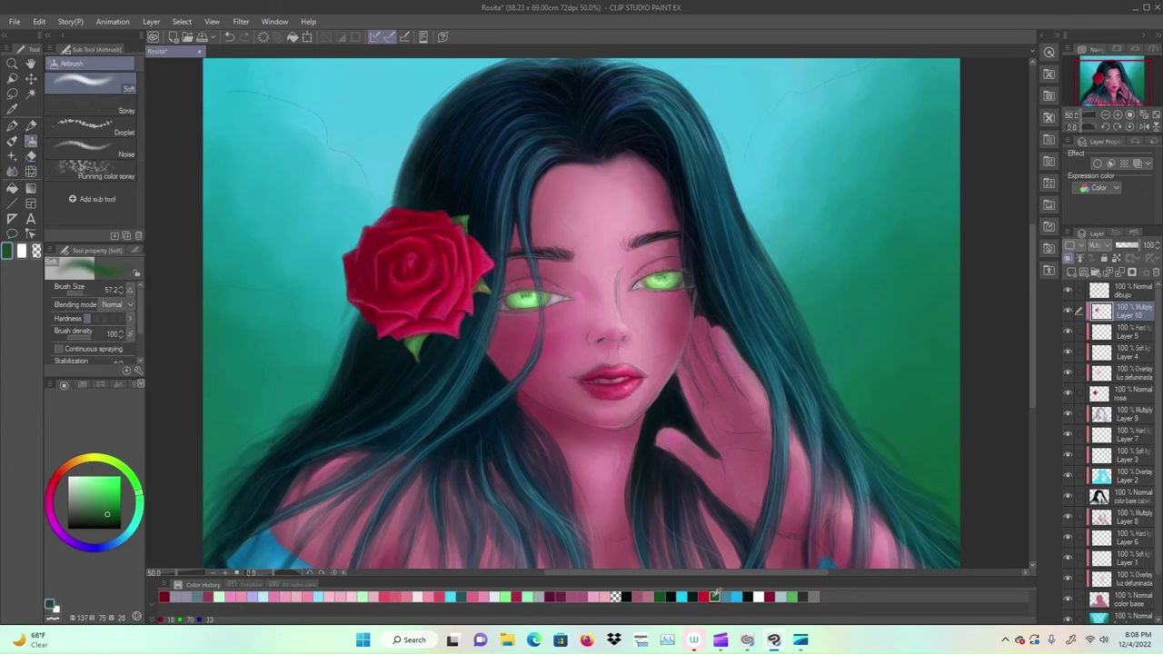
{"action": "key", "text": "e"}
{"action": "key", "text": "j"}
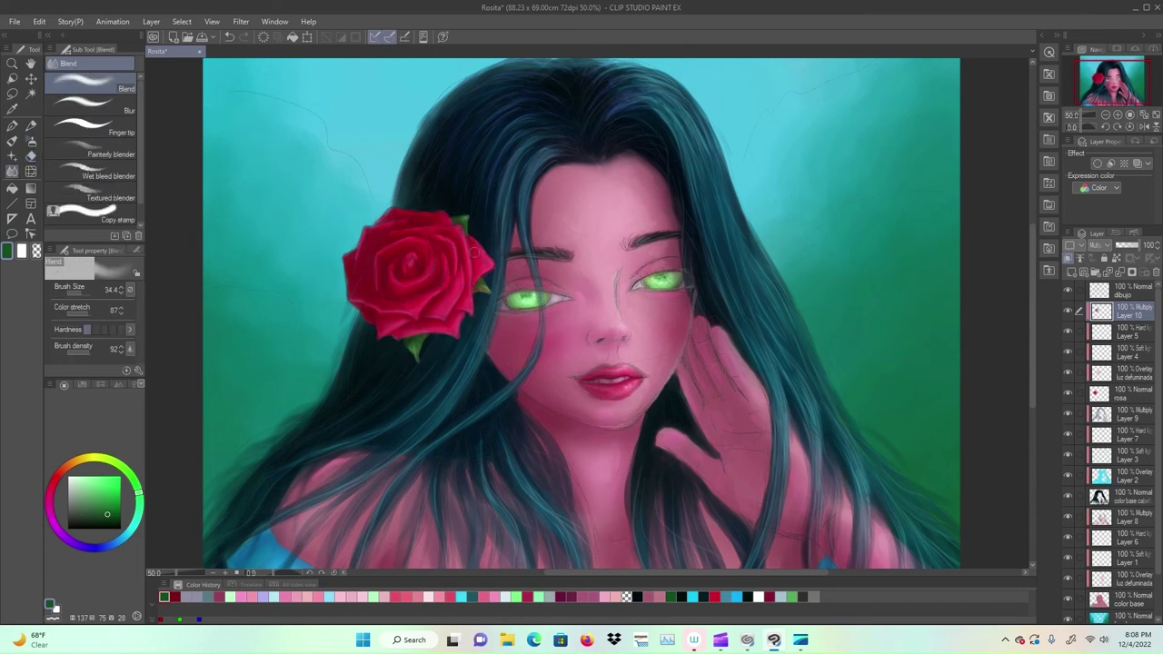
Step: Switch to the skin's Multiply Layer 8 and set the brush colour to a dark green (hue 129)
{"action": "left_click", "coordinate": [1108, 522]}
{"action": "left_click", "coordinate": [136, 487]}
{"action": "left_click", "coordinate": [103, 506]}
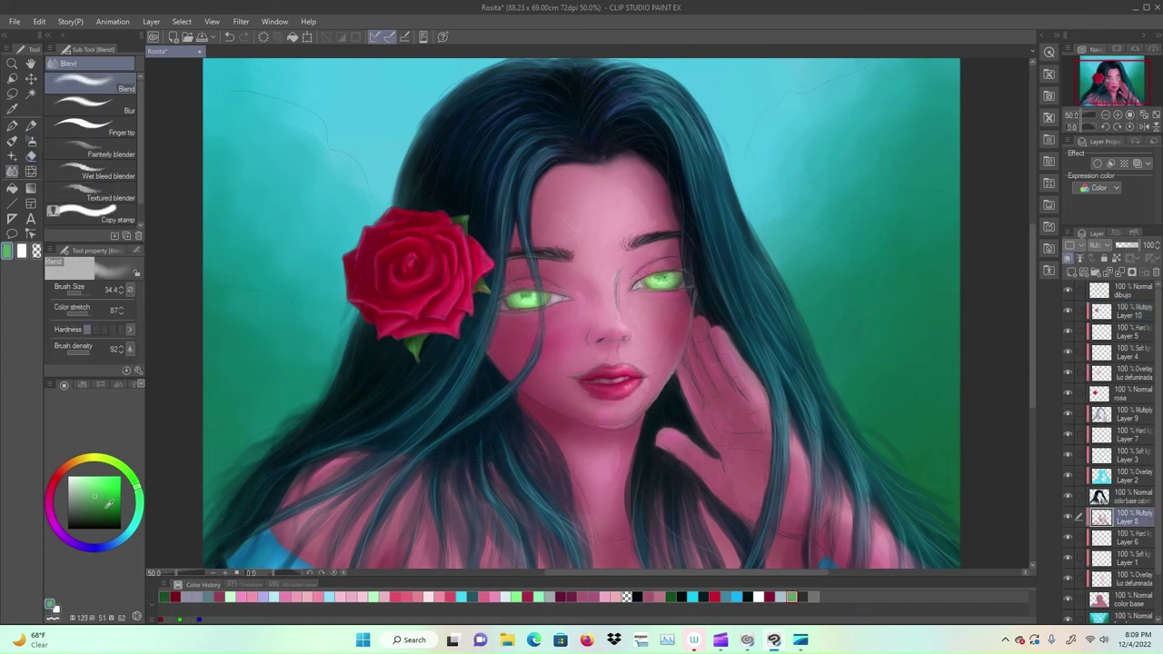
Step: Try shading both irises in green with the Soft airbrush at size 57.2
{"action": "key", "text": "b"}
{"action": "left_click_drag", "start_coordinate": [520, 298], "coordinate": [544, 297]}
{"action": "left_click_drag", "start_coordinate": [649, 282], "coordinate": [673, 280]}
{"action": "left_click", "coordinate": [772, 280], "text": "alt"}
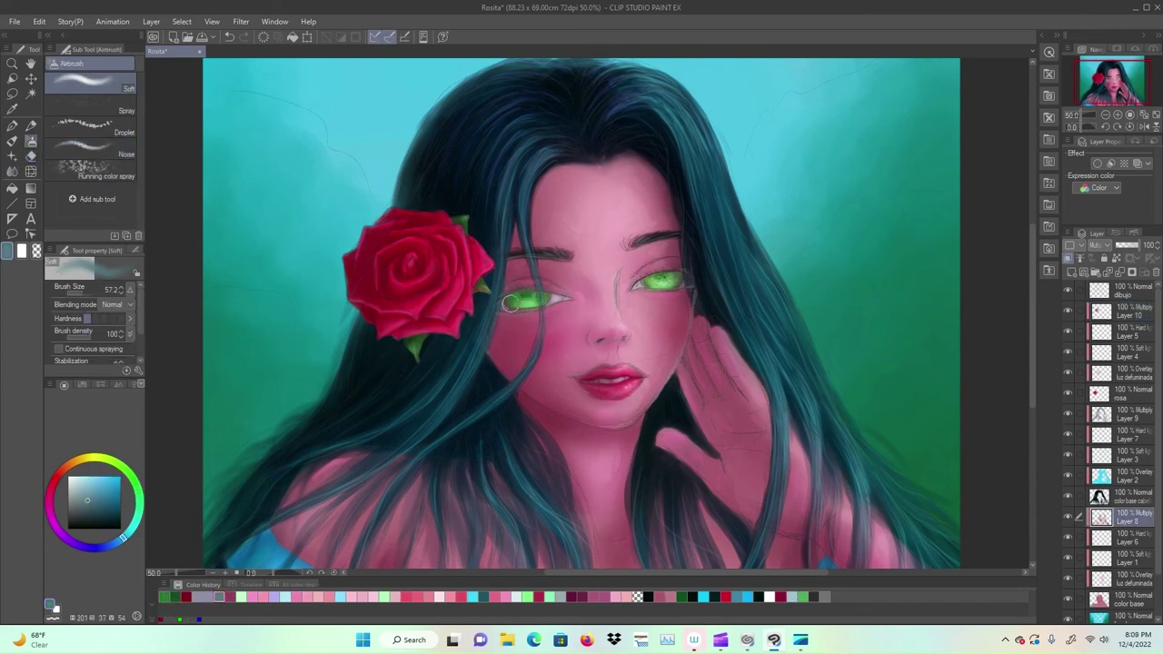
Step: Shade the upper part of both irises in dark green (hue 129) with the Soft airbrush at size 26.7
{"action": "left_click", "coordinate": [175, 596]}
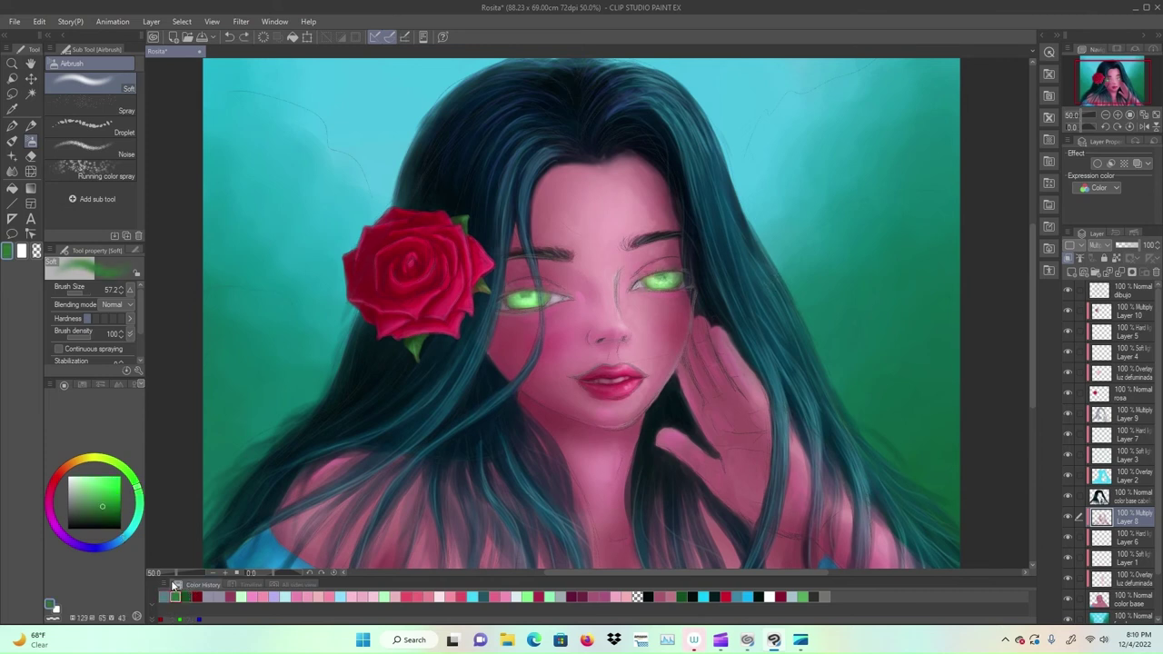
{"action": "key", "text": "["}
{"action": "mouse_move", "coordinate": [509, 297]}
{"action": "left_mouse_down"}
{"action": "mouse_move", "coordinate": [556, 298]}
{"action": "mouse_move", "coordinate": [545, 296]}
{"action": "left_mouse_up"}
{"action": "left_click_drag", "start_coordinate": [648, 278], "coordinate": [678, 276]}
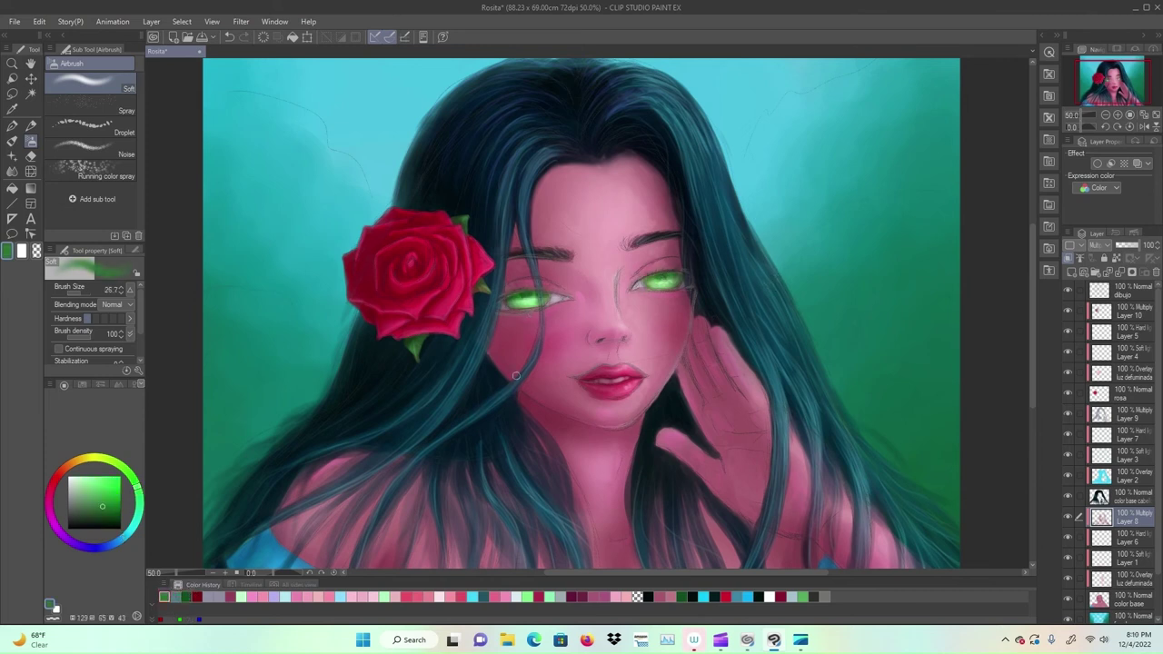
Step: Shade the whites of both eyes in grey-blue and deepen the irises with more dark green
{"action": "left_click", "coordinate": [175, 596]}
{"action": "left_click_drag", "start_coordinate": [550, 300], "coordinate": [562, 300]}
{"action": "left_click_drag", "start_coordinate": [634, 284], "coordinate": [645, 282]}
{"action": "left_click", "coordinate": [175, 596]}
{"action": "left_click_drag", "start_coordinate": [517, 301], "coordinate": [551, 301]}
{"action": "left_click_drag", "start_coordinate": [645, 284], "coordinate": [680, 283]}
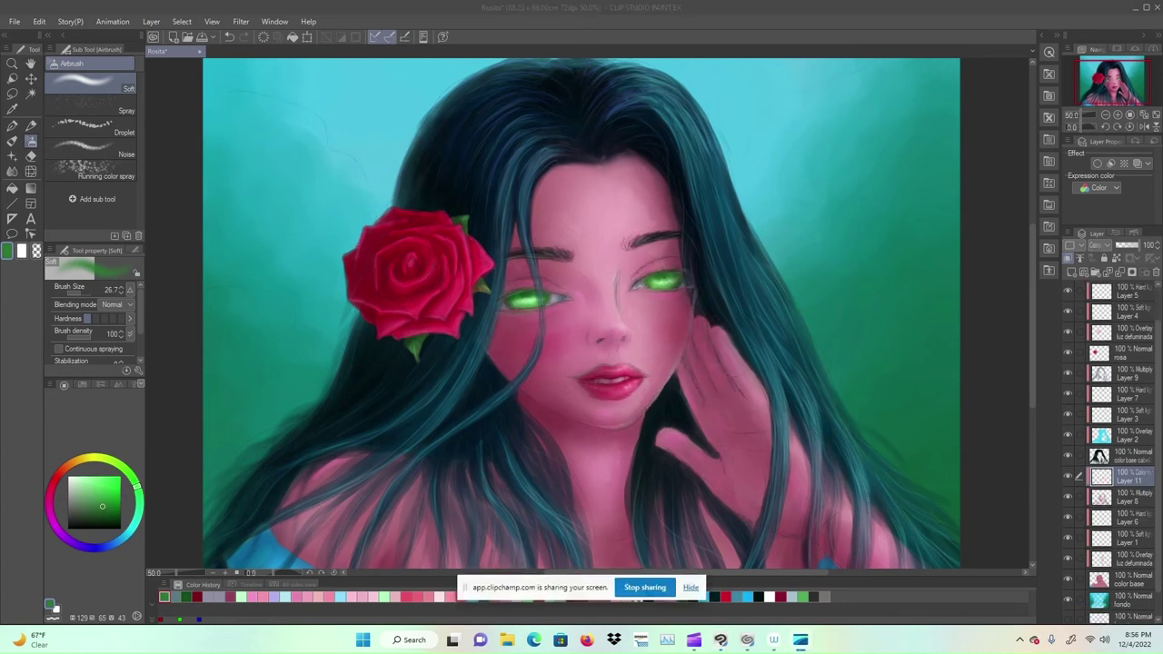
{"action": "left_click", "coordinate": [690, 587]}
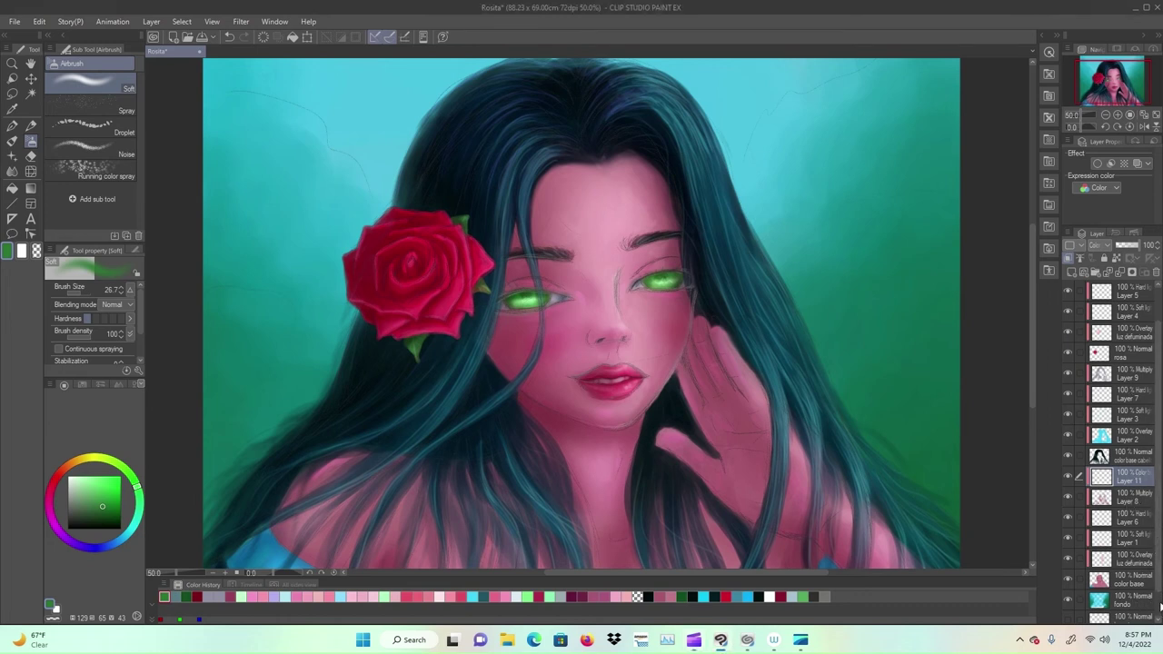
Step: Add a new layer directly above the skin's Multiply Layer 8 and set its blending mode to Darken
{"action": "scroll", "coordinate": [1159, 591], "scroll_direction": "down", "scroll_amount": 2}
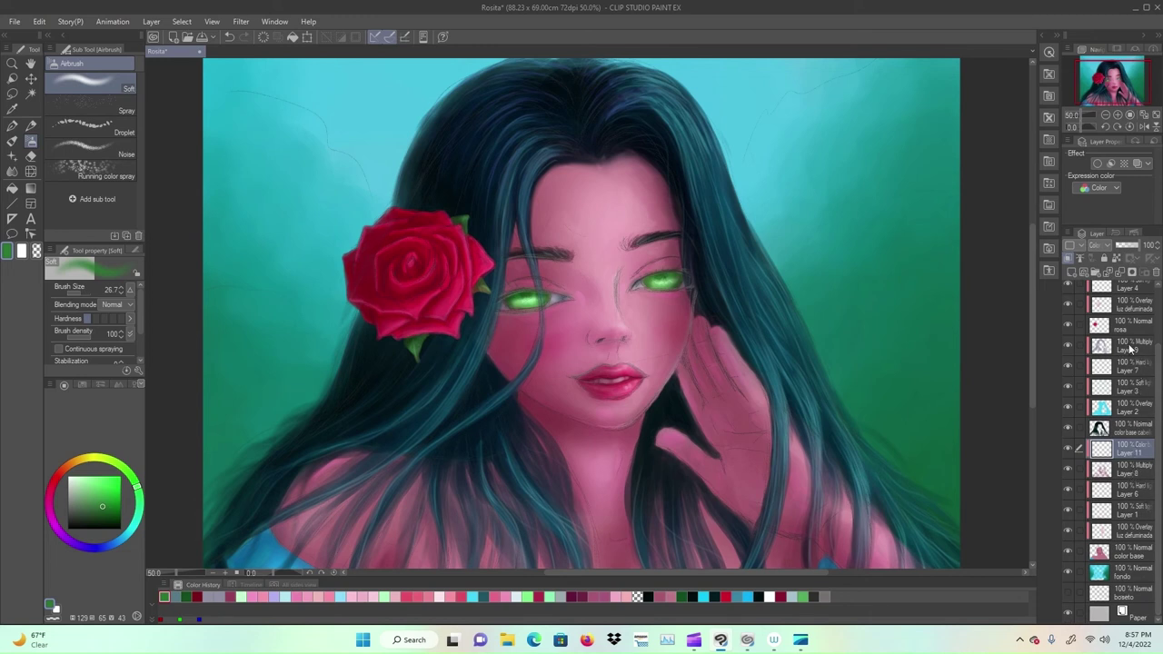
{"action": "left_click_drag", "start_coordinate": [1159, 384], "coordinate": [1160, 341]}
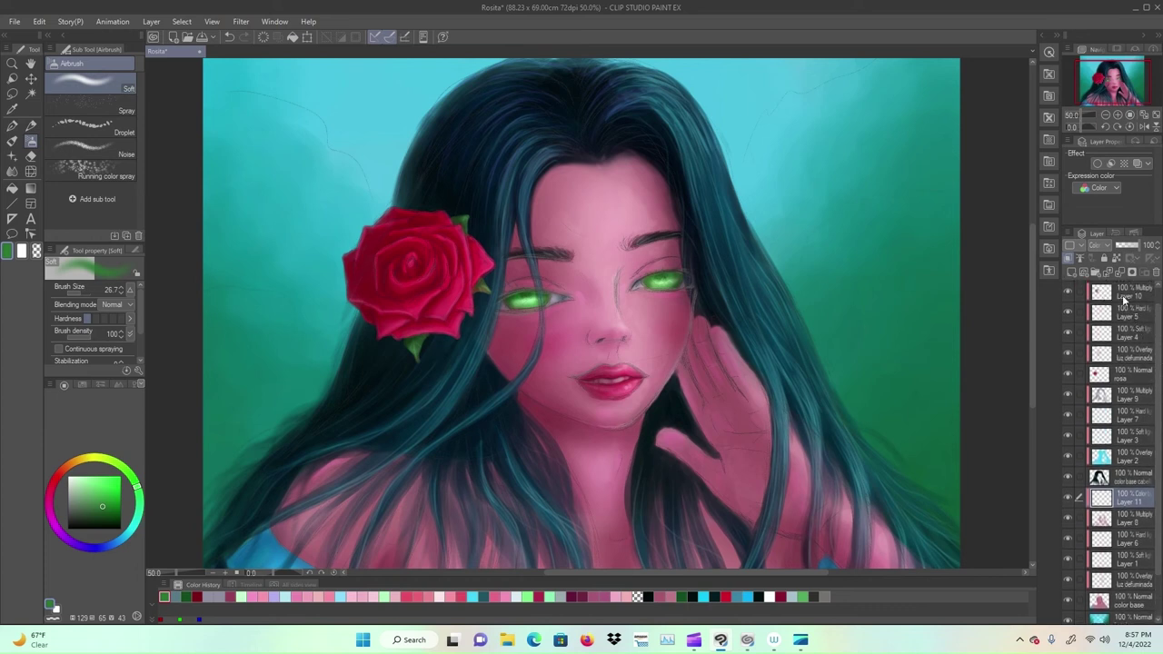
{"action": "scroll", "coordinate": [1106, 557], "scroll_direction": "down", "scroll_amount": 2}
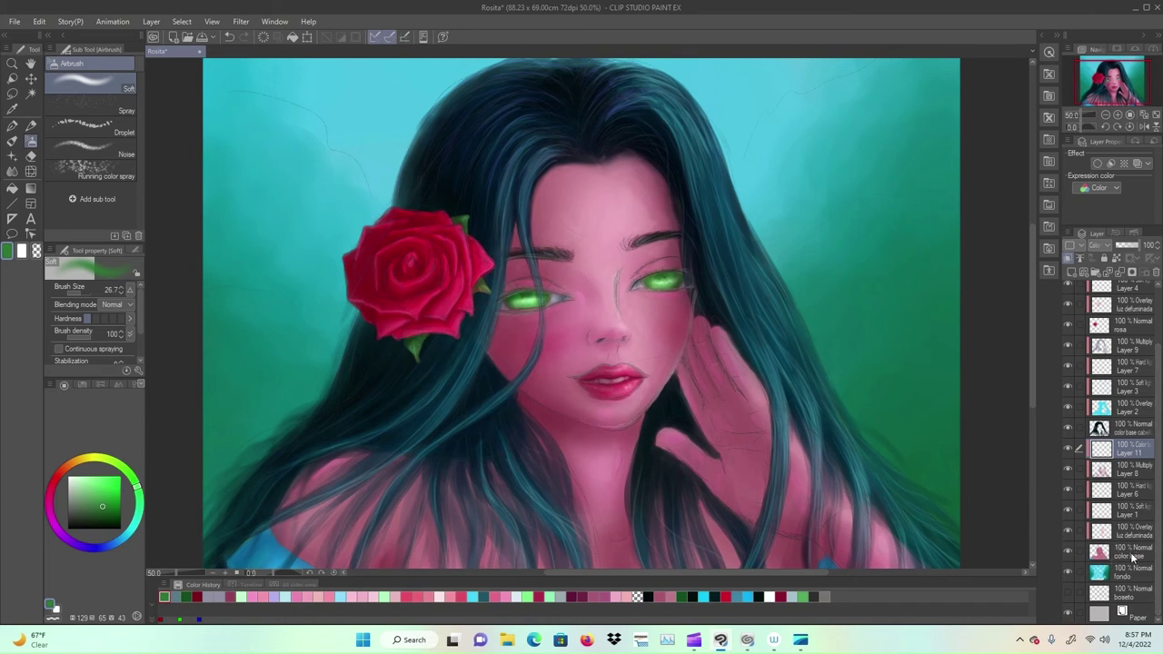
{"action": "left_click", "coordinate": [1106, 470]}
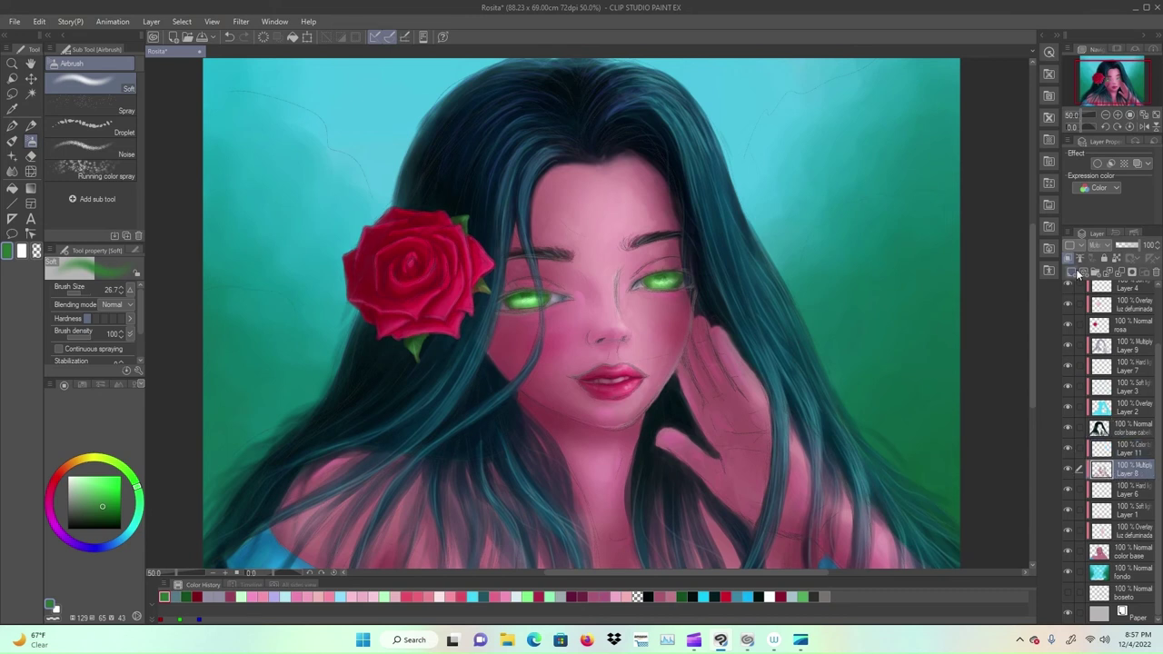
{"action": "left_click", "coordinate": [1078, 274]}
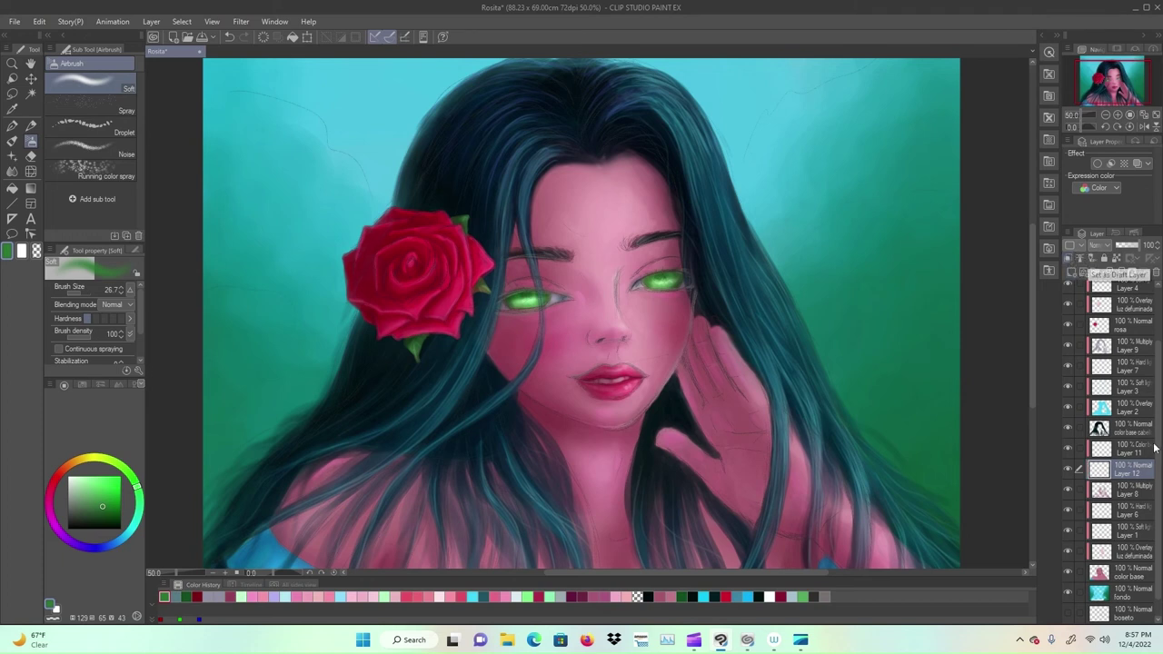
{"action": "left_click", "coordinate": [1111, 247]}
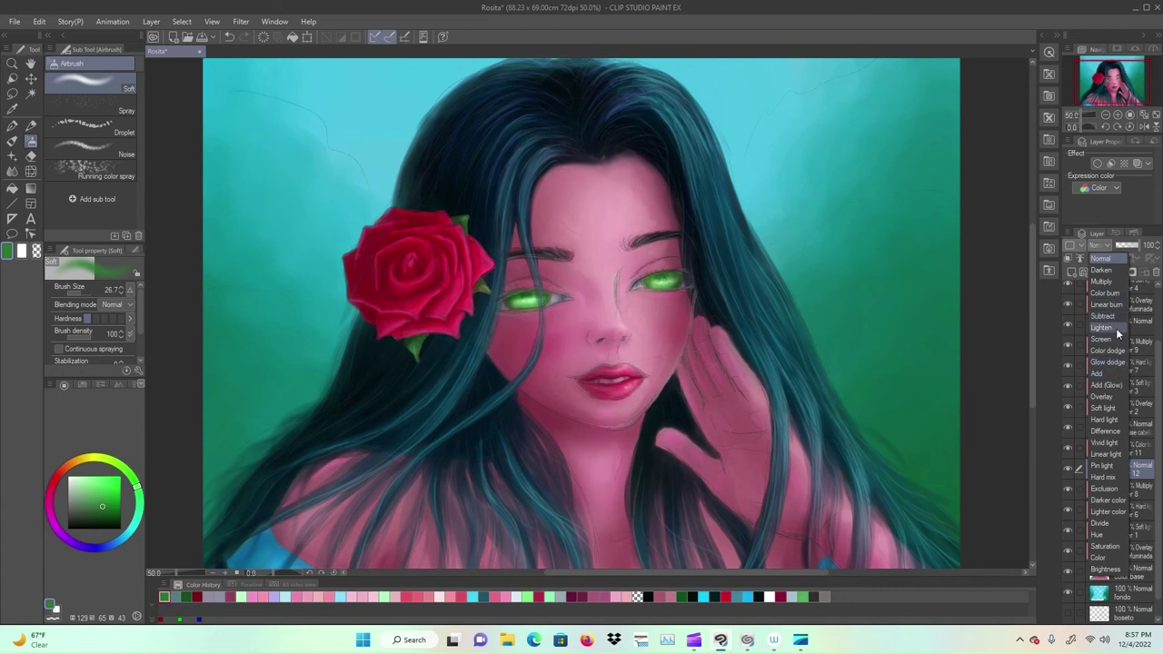
{"action": "left_click", "coordinate": [1108, 271]}
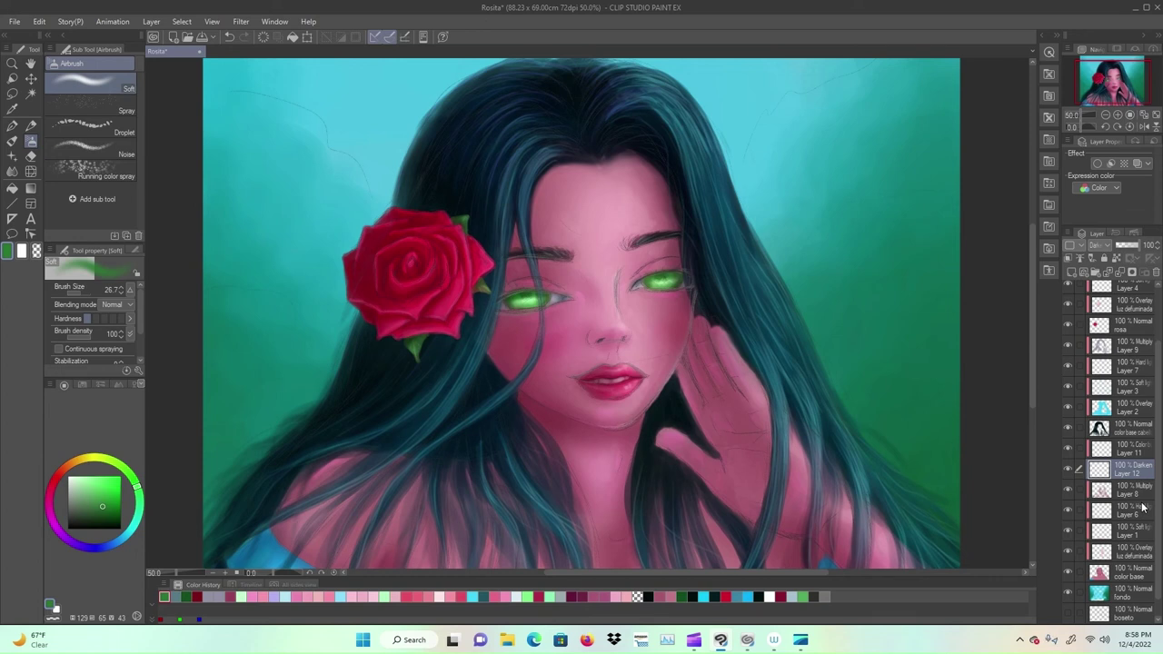
Step: Shade the forehead's edge along the hair in dark pink (hue 347) with the Round mixing brush, up to size 44.3
{"action": "left_click", "coordinate": [233, 596]}
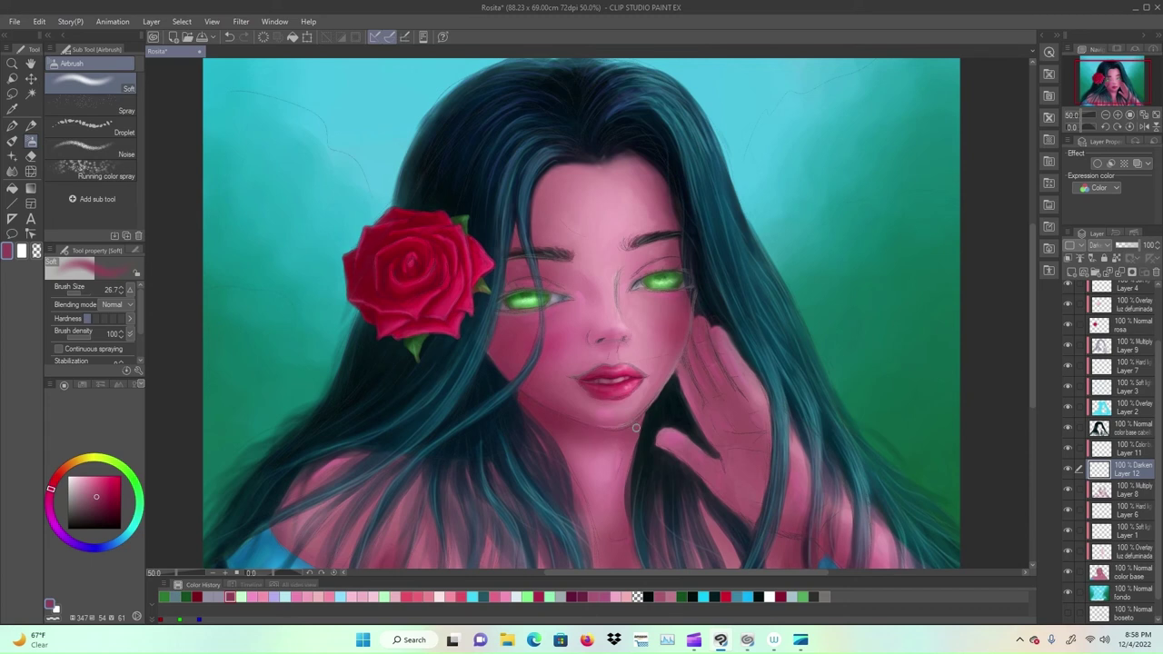
{"action": "key", "text": "b"}
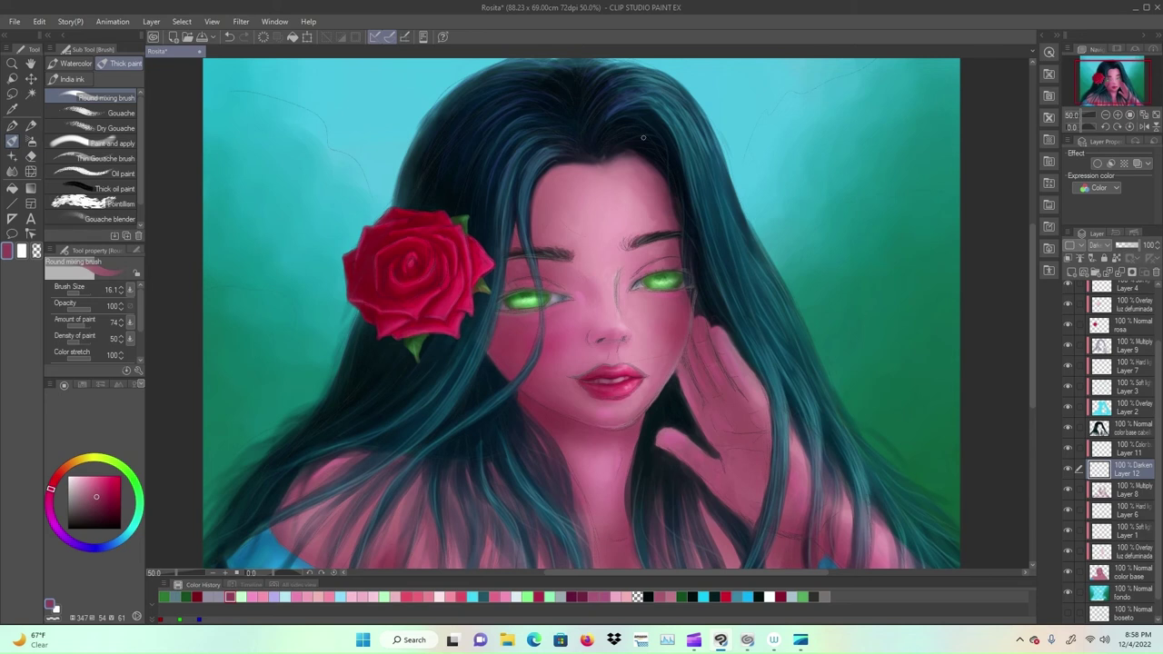
{"action": "left_click", "coordinate": [653, 172]}
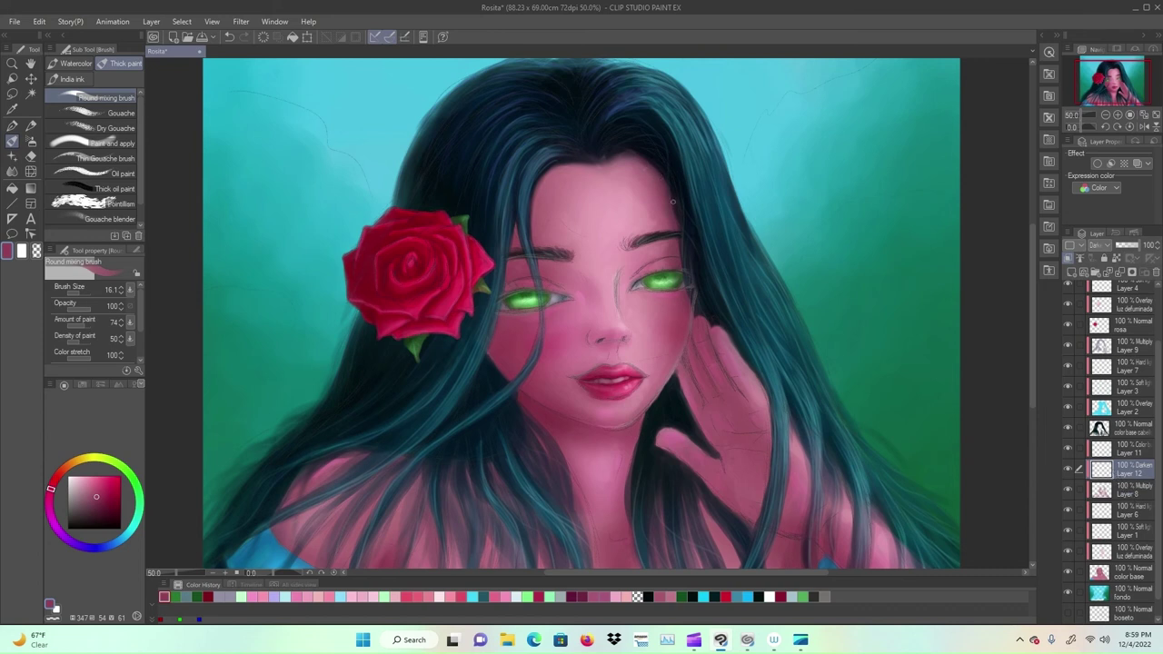
{"action": "left_click_drag", "start_coordinate": [76, 291], "coordinate": [82, 293]}
{"action": "left_click", "coordinate": [102, 498]}
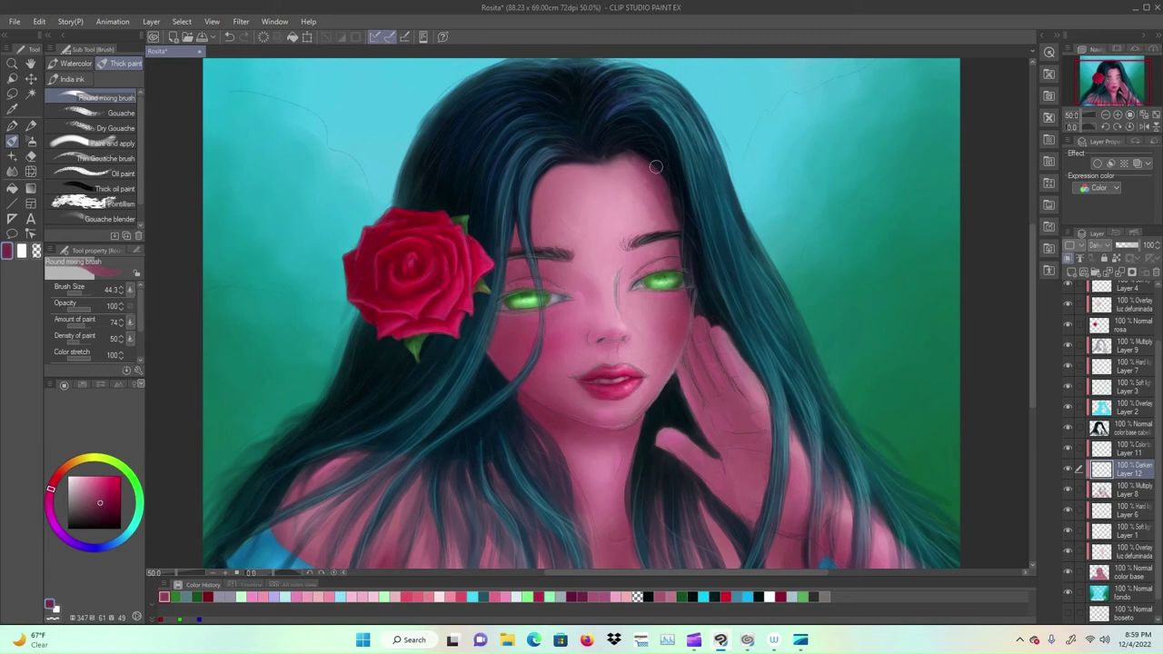
{"action": "mouse_move", "coordinate": [655, 167]}
{"action": "left_mouse_down"}
{"action": "mouse_move", "coordinate": [666, 191]}
{"action": "mouse_move", "coordinate": [662, 181]}
{"action": "left_mouse_up"}
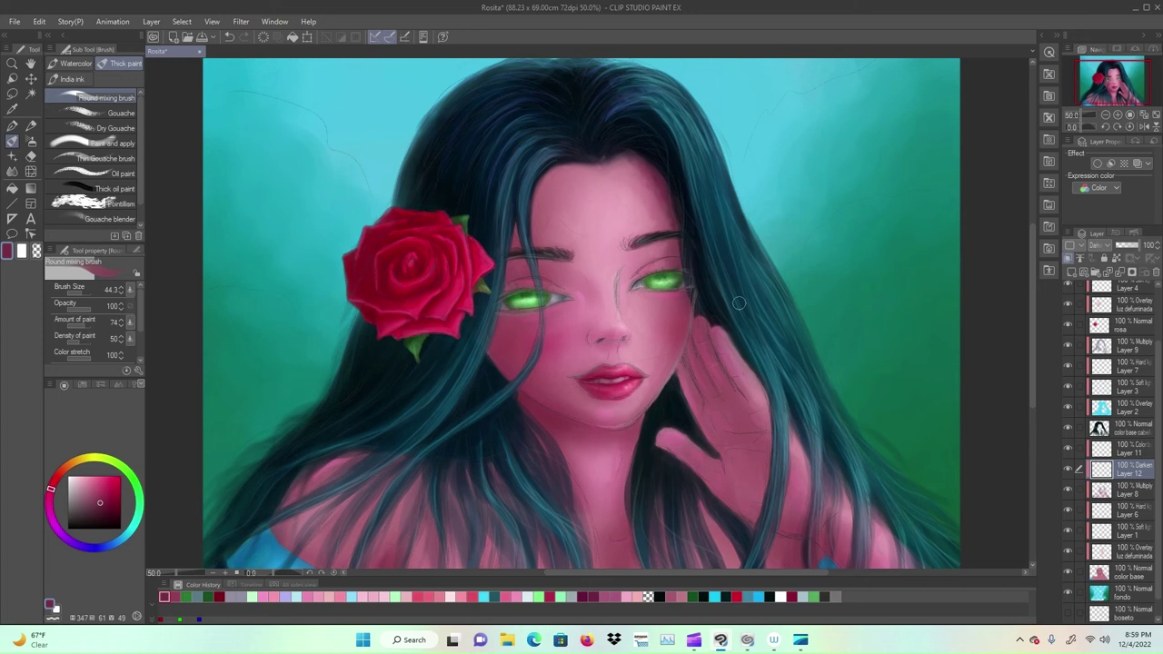
{"action": "left_click", "coordinate": [31, 155]}
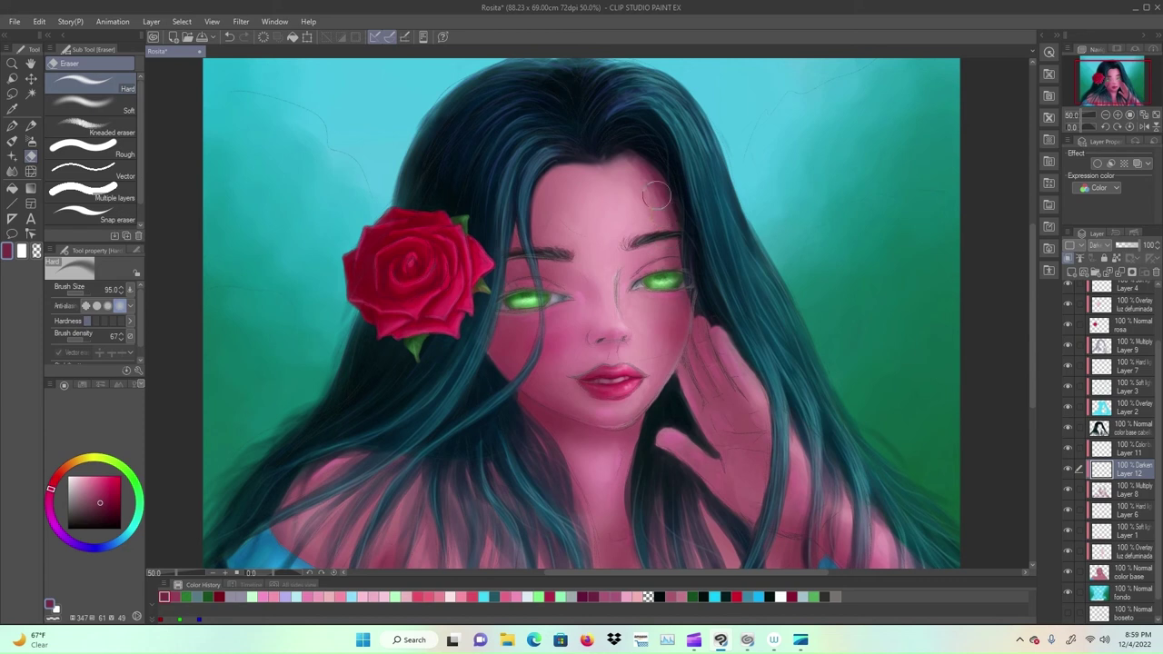
{"action": "key", "text": "ctrl+z"}
{"action": "left_click", "coordinate": [13, 143]}
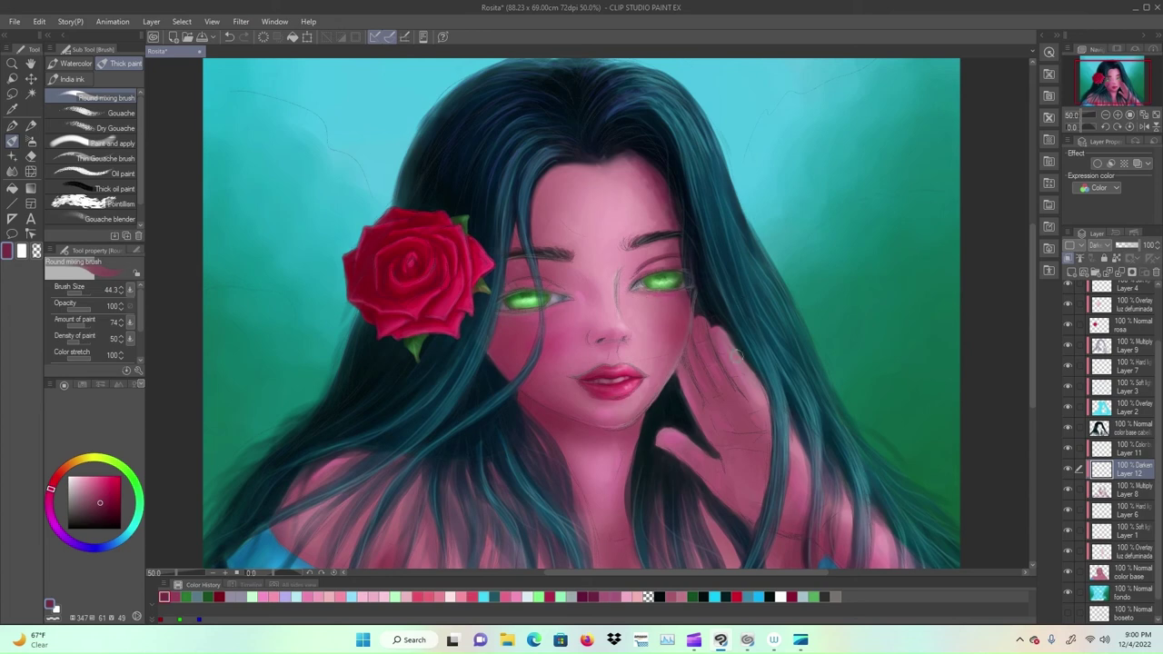
Step: Shade the hand-side edge of the face from temple to jaw with the Round mixing brush at size 57.2
{"action": "scroll", "coordinate": [736, 355], "scroll_direction": "up", "scroll_amount": 3}
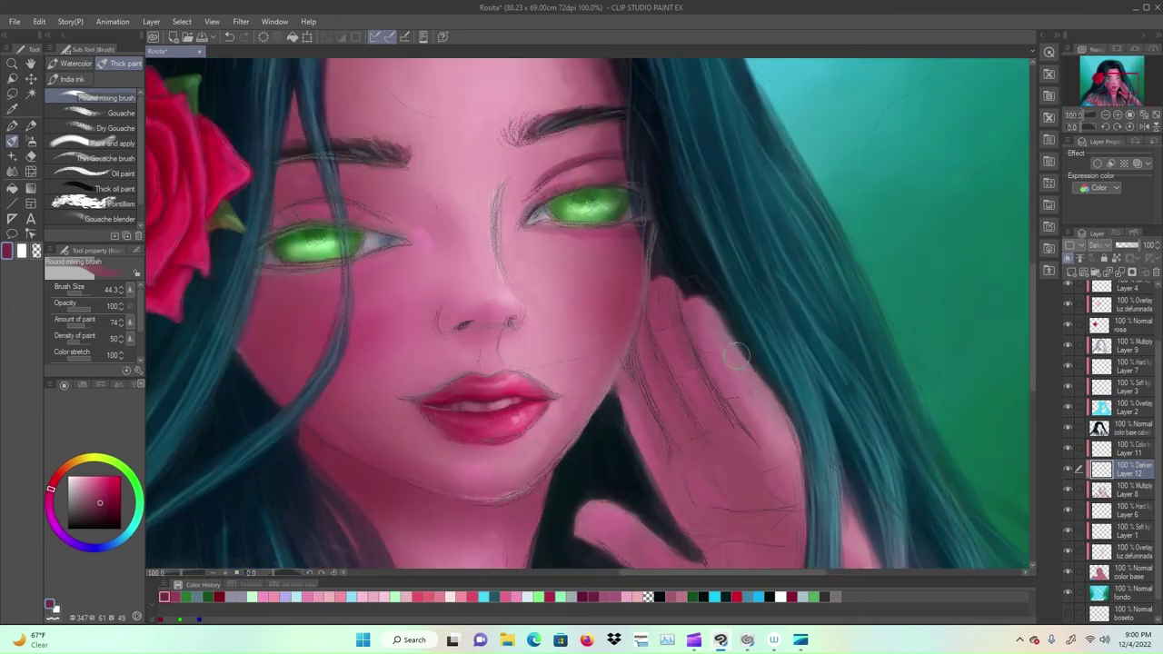
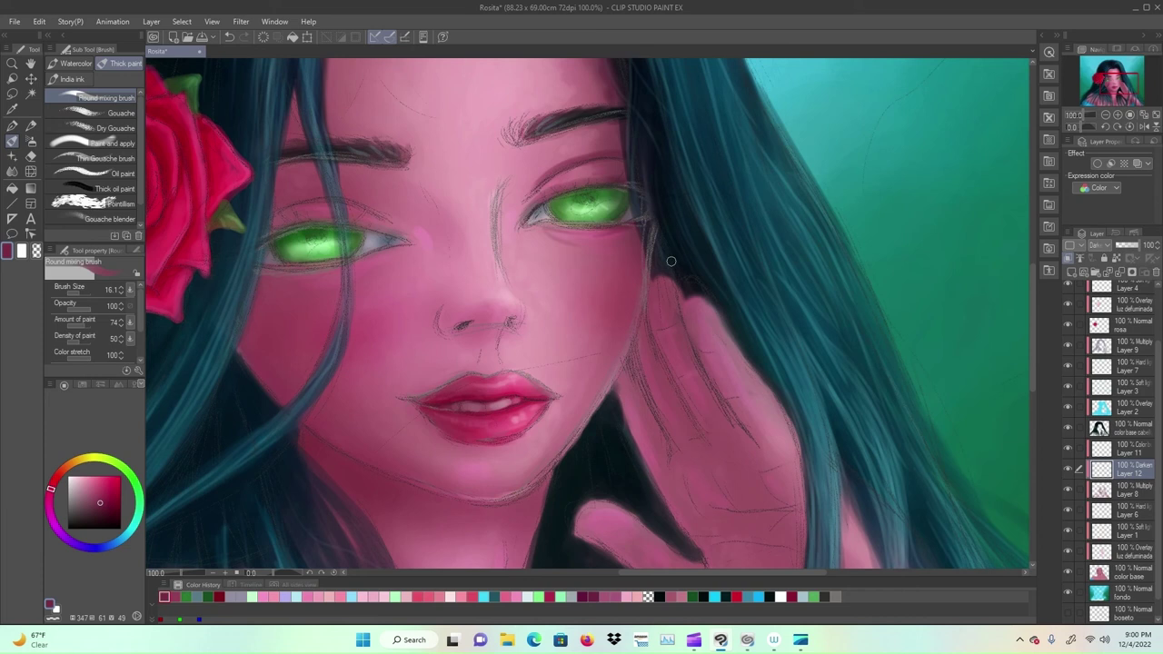
{"action": "left_click_drag", "start_coordinate": [78, 297], "coordinate": [83, 298]}
{"action": "mouse_move", "coordinate": [624, 242]}
{"action": "left_mouse_down"}
{"action": "mouse_move", "coordinate": [639, 269]}
{"action": "mouse_move", "coordinate": [600, 233]}
{"action": "mouse_move", "coordinate": [579, 236]}
{"action": "mouse_move", "coordinate": [631, 245]}
{"action": "mouse_move", "coordinate": [633, 288]}
{"action": "mouse_move", "coordinate": [639, 261]}
{"action": "mouse_move", "coordinate": [633, 311]}
{"action": "mouse_move", "coordinate": [622, 256]}
{"action": "mouse_move", "coordinate": [630, 283]}
{"action": "mouse_move", "coordinate": [608, 245]}
{"action": "mouse_move", "coordinate": [621, 351]}
{"action": "mouse_move", "coordinate": [630, 330]}
{"action": "mouse_move", "coordinate": [623, 347]}
{"action": "mouse_move", "coordinate": [614, 340]}
{"action": "mouse_move", "coordinate": [597, 395]}
{"action": "mouse_move", "coordinate": [624, 337]}
{"action": "mouse_move", "coordinate": [607, 392]}
{"action": "left_mouse_up"}
{"action": "mouse_move", "coordinate": [628, 296]}
{"action": "left_mouse_down"}
{"action": "mouse_move", "coordinate": [623, 248]}
{"action": "mouse_move", "coordinate": [640, 278]}
{"action": "mouse_move", "coordinate": [643, 265]}
{"action": "mouse_move", "coordinate": [643, 197]}
{"action": "mouse_move", "coordinate": [618, 161]}
{"action": "left_mouse_up"}
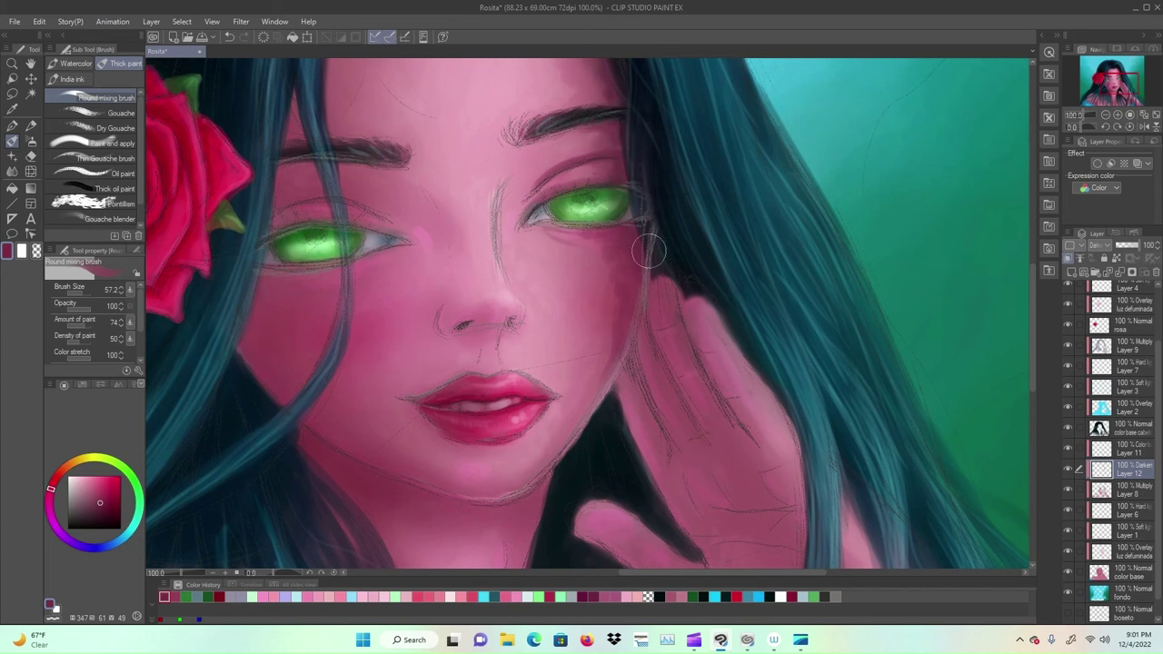
{"action": "mouse_move", "coordinate": [656, 300]}
{"action": "left_mouse_down"}
{"action": "mouse_move", "coordinate": [625, 304]}
{"action": "mouse_move", "coordinate": [625, 340]}
{"action": "mouse_move", "coordinate": [587, 443]}
{"action": "left_mouse_up"}
Step: Shade the eyelid and brow area of the hand-side eye, the nostrils and the groove beneath the nose
{"action": "mouse_move", "coordinate": [551, 189]}
{"action": "left_mouse_down"}
{"action": "mouse_move", "coordinate": [533, 192]}
{"action": "mouse_move", "coordinate": [551, 179]}
{"action": "mouse_move", "coordinate": [528, 189]}
{"action": "mouse_move", "coordinate": [537, 213]}
{"action": "mouse_move", "coordinate": [553, 198]}
{"action": "mouse_move", "coordinate": [537, 175]}
{"action": "mouse_move", "coordinate": [505, 196]}
{"action": "mouse_move", "coordinate": [500, 187]}
{"action": "mouse_move", "coordinate": [519, 169]}
{"action": "mouse_move", "coordinate": [511, 182]}
{"action": "mouse_move", "coordinate": [538, 175]}
{"action": "mouse_move", "coordinate": [493, 209]}
{"action": "mouse_move", "coordinate": [506, 189]}
{"action": "left_mouse_up"}
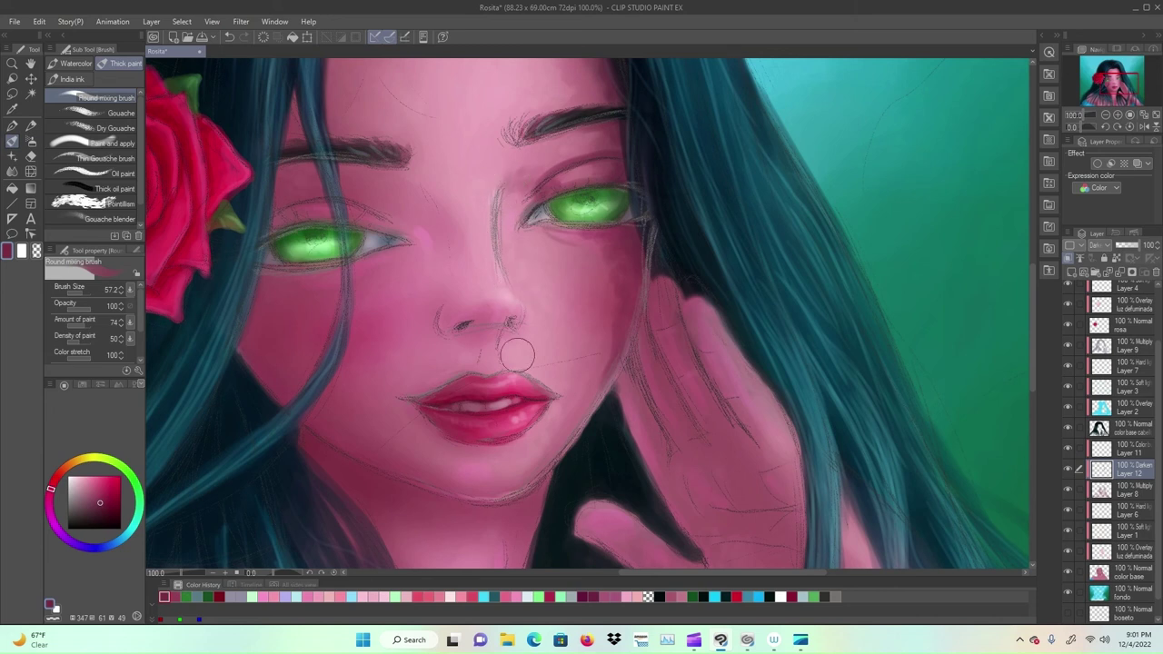
{"action": "mouse_move", "coordinate": [517, 354]}
{"action": "left_mouse_down"}
{"action": "mouse_move", "coordinate": [556, 355]}
{"action": "mouse_move", "coordinate": [559, 335]}
{"action": "left_mouse_up"}
{"action": "mouse_move", "coordinate": [467, 319]}
{"action": "left_mouse_down"}
{"action": "mouse_move", "coordinate": [497, 314]}
{"action": "mouse_move", "coordinate": [488, 334]}
{"action": "mouse_move", "coordinate": [483, 307]}
{"action": "mouse_move", "coordinate": [443, 332]}
{"action": "mouse_move", "coordinate": [437, 313]}
{"action": "mouse_move", "coordinate": [432, 322]}
{"action": "mouse_move", "coordinate": [441, 314]}
{"action": "mouse_move", "coordinate": [443, 331]}
{"action": "mouse_move", "coordinate": [475, 325]}
{"action": "mouse_move", "coordinate": [481, 335]}
{"action": "mouse_move", "coordinate": [456, 339]}
{"action": "mouse_move", "coordinate": [511, 357]}
{"action": "mouse_move", "coordinate": [497, 357]}
{"action": "mouse_move", "coordinate": [506, 366]}
{"action": "mouse_move", "coordinate": [472, 344]}
{"action": "mouse_move", "coordinate": [493, 339]}
{"action": "mouse_move", "coordinate": [490, 363]}
{"action": "mouse_move", "coordinate": [518, 377]}
{"action": "mouse_move", "coordinate": [545, 371]}
{"action": "mouse_move", "coordinate": [514, 329]}
{"action": "left_mouse_up"}
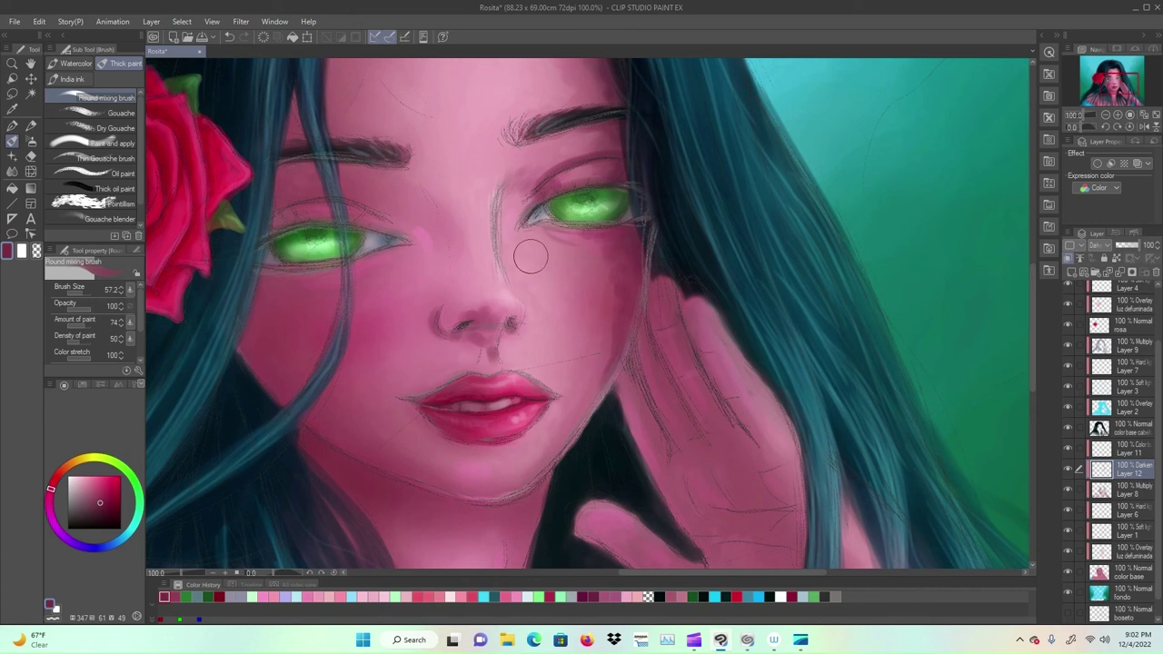
{"action": "mouse_move", "coordinate": [522, 141]}
{"action": "left_mouse_down"}
{"action": "mouse_move", "coordinate": [509, 135]}
{"action": "mouse_move", "coordinate": [531, 138]}
{"action": "left_mouse_up"}
Step: Darken the forehead along the hairline and down the temple on the rose side with the size 57.2 brush
{"action": "left_click_drag", "start_coordinate": [587, 271], "coordinate": [717, 447]}
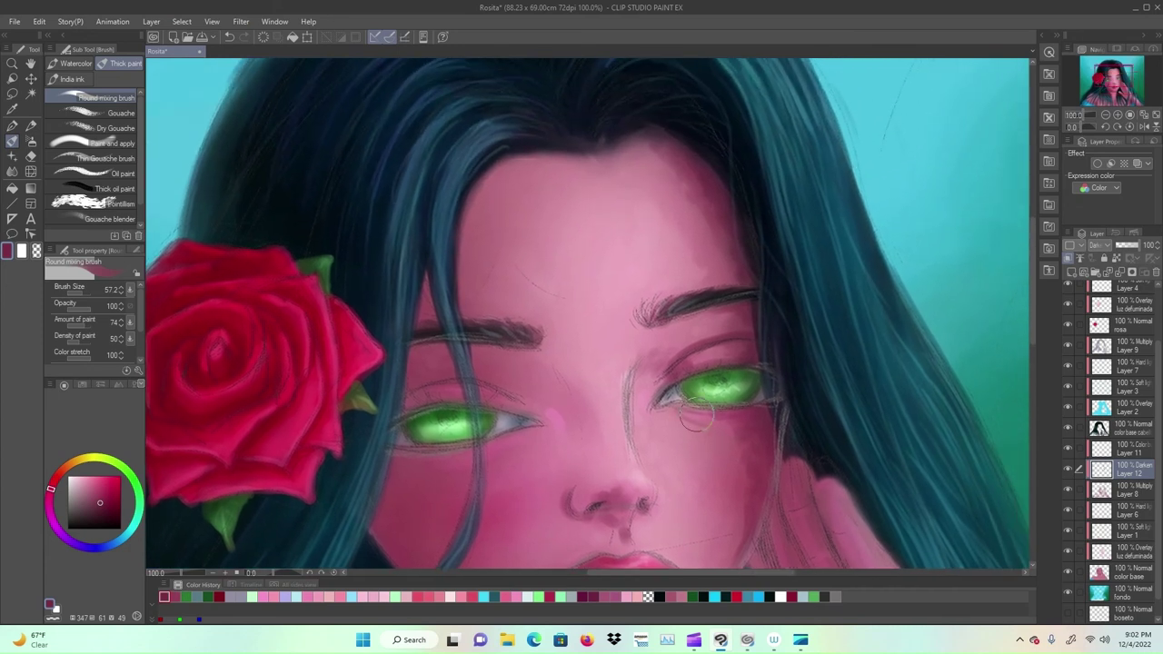
{"action": "mouse_move", "coordinate": [654, 136]}
{"action": "left_mouse_down"}
{"action": "mouse_move", "coordinate": [641, 139]}
{"action": "mouse_move", "coordinate": [699, 147]}
{"action": "left_mouse_up"}
{"action": "mouse_move", "coordinate": [476, 184]}
{"action": "left_mouse_down"}
{"action": "mouse_move", "coordinate": [507, 166]}
{"action": "mouse_move", "coordinate": [471, 202]}
{"action": "mouse_move", "coordinate": [527, 158]}
{"action": "mouse_move", "coordinate": [472, 211]}
{"action": "mouse_move", "coordinate": [513, 171]}
{"action": "mouse_move", "coordinate": [469, 218]}
{"action": "mouse_move", "coordinate": [459, 264]}
{"action": "mouse_move", "coordinate": [483, 188]}
{"action": "mouse_move", "coordinate": [460, 262]}
{"action": "mouse_move", "coordinate": [485, 201]}
{"action": "mouse_move", "coordinate": [530, 163]}
{"action": "mouse_move", "coordinate": [477, 220]}
{"action": "mouse_move", "coordinate": [485, 202]}
{"action": "mouse_move", "coordinate": [461, 275]}
{"action": "mouse_move", "coordinate": [426, 293]}
{"action": "mouse_move", "coordinate": [428, 283]}
{"action": "mouse_move", "coordinate": [437, 312]}
{"action": "left_mouse_up"}
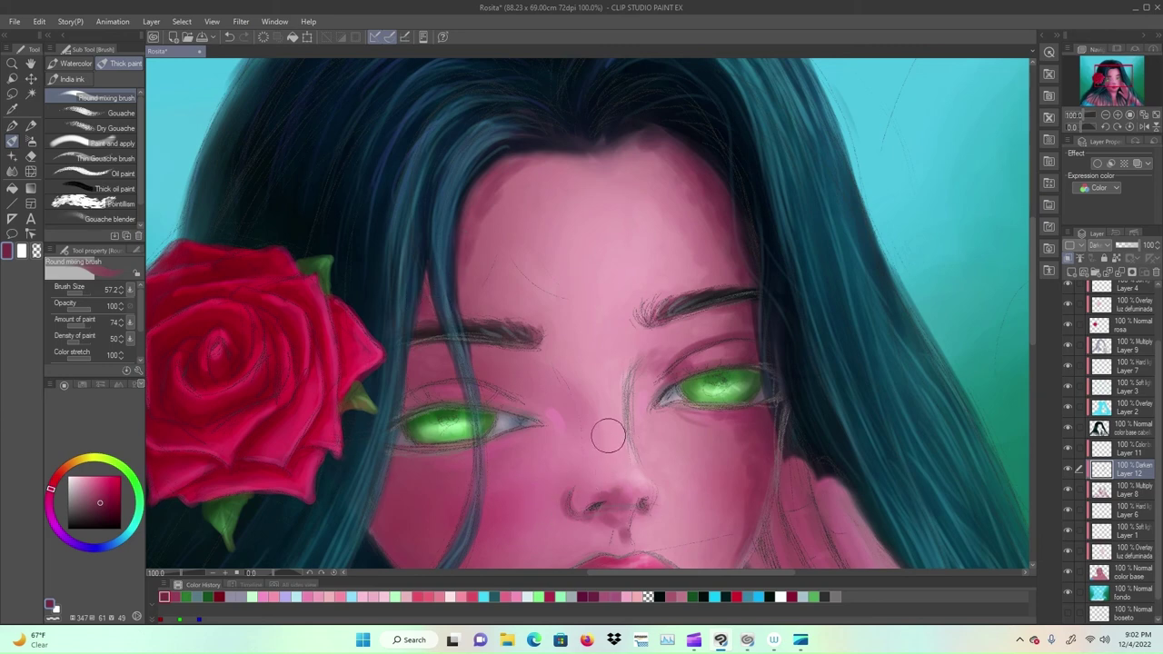
Step: Shade around the rose-side eye, its inner brow and the cheek in dark pink, using brush sizes 26.7 and 95
{"action": "scroll", "coordinate": [608, 436], "scroll_direction": "down", "scroll_amount": 1}
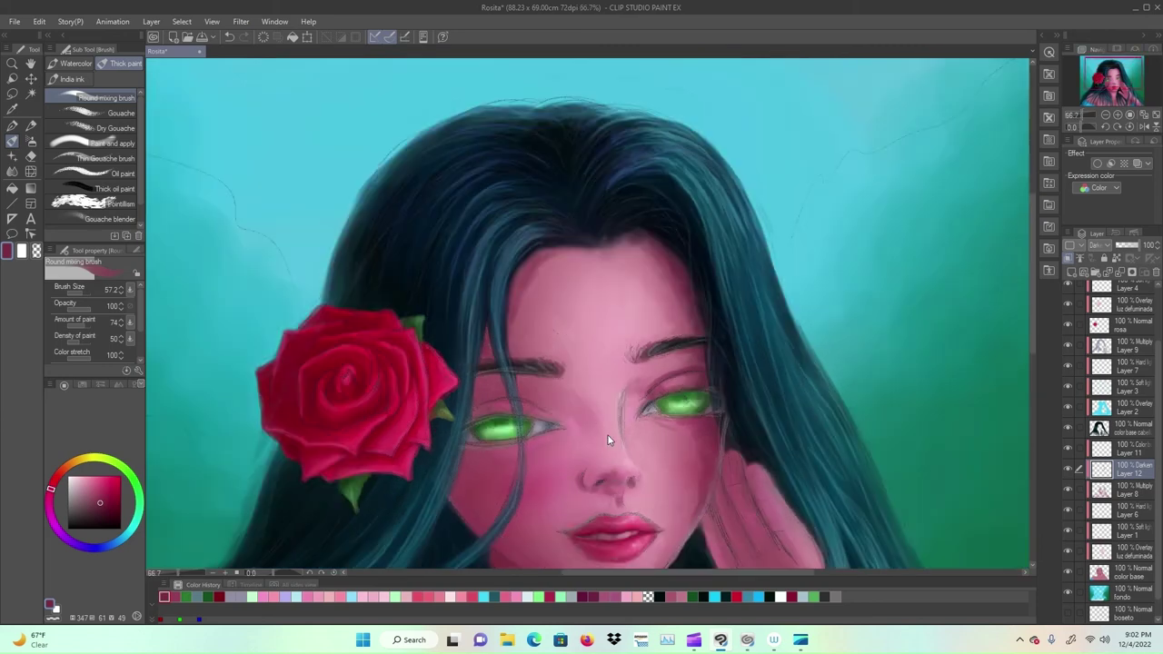
{"action": "left_click_drag", "start_coordinate": [660, 465], "coordinate": [681, 364]}
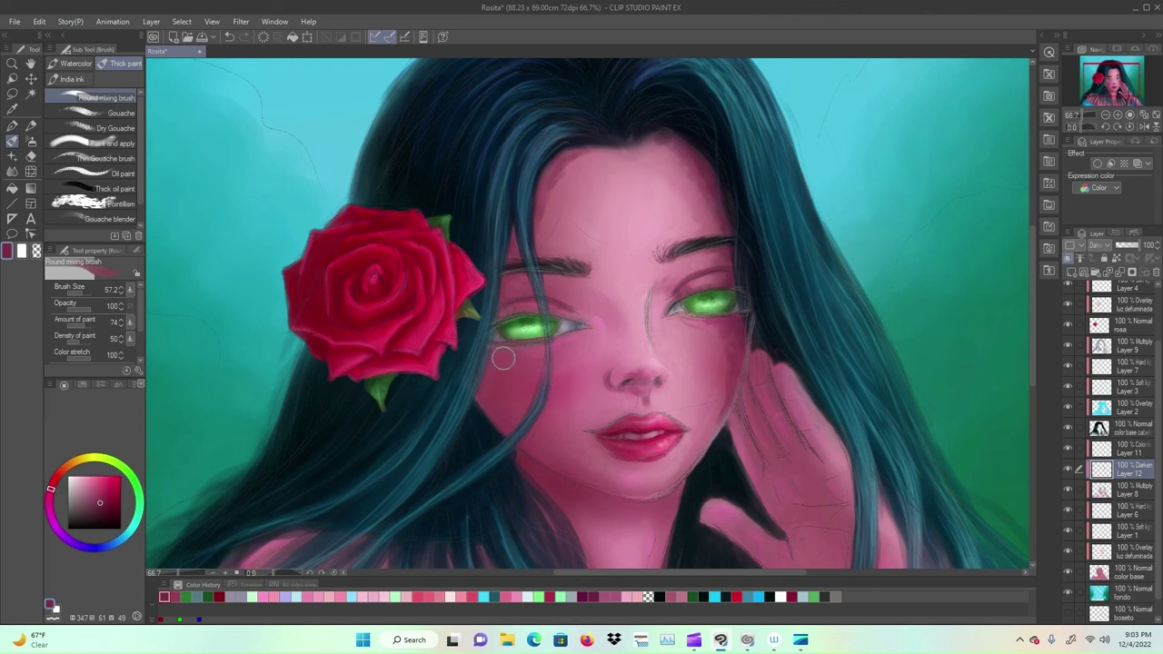
{"action": "left_click_drag", "start_coordinate": [505, 362], "coordinate": [587, 326]}
{"action": "left_click", "coordinate": [73, 294]}
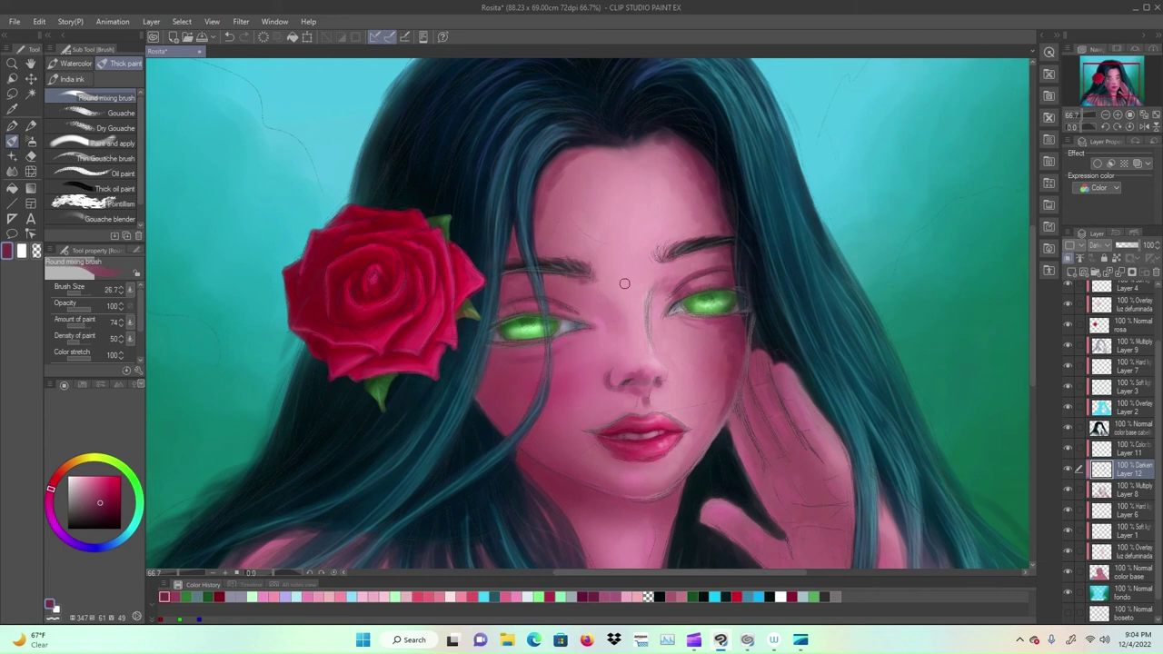
{"action": "left_click", "coordinate": [80, 292]}
{"action": "left_click_drag", "start_coordinate": [561, 285], "coordinate": [595, 295]}
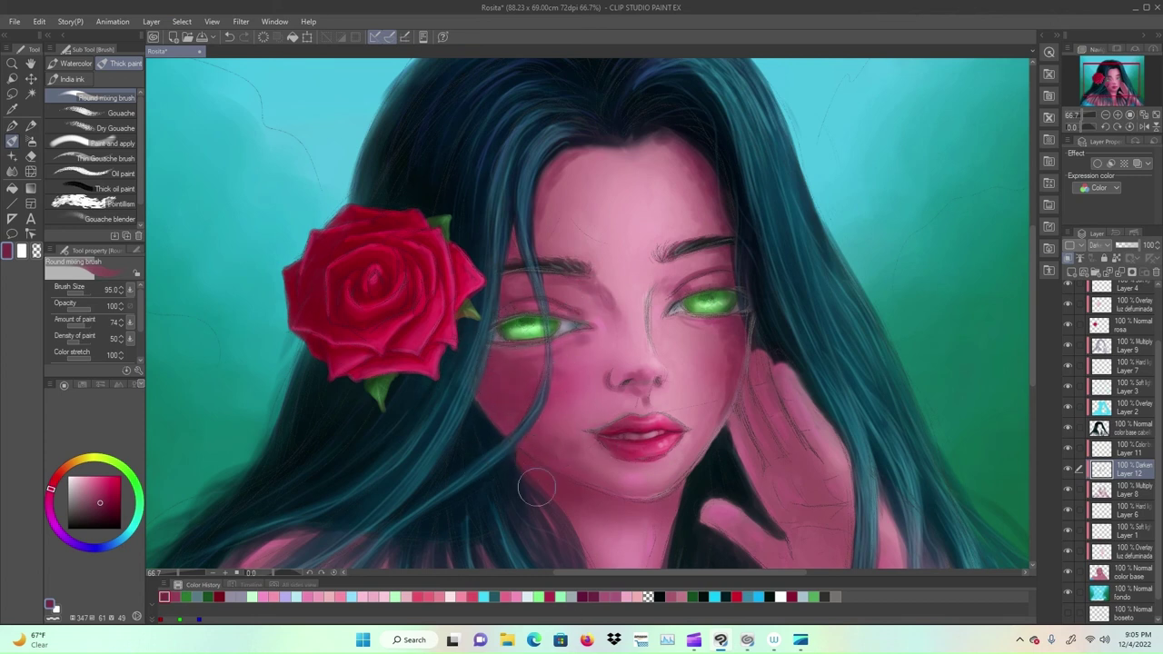
Step: Set the brush to hue 344 and size 34.4 and shade the neck, the hollow between the collarbones and the chest
{"action": "left_click", "coordinate": [50, 492]}
{"action": "left_click", "coordinate": [74, 293]}
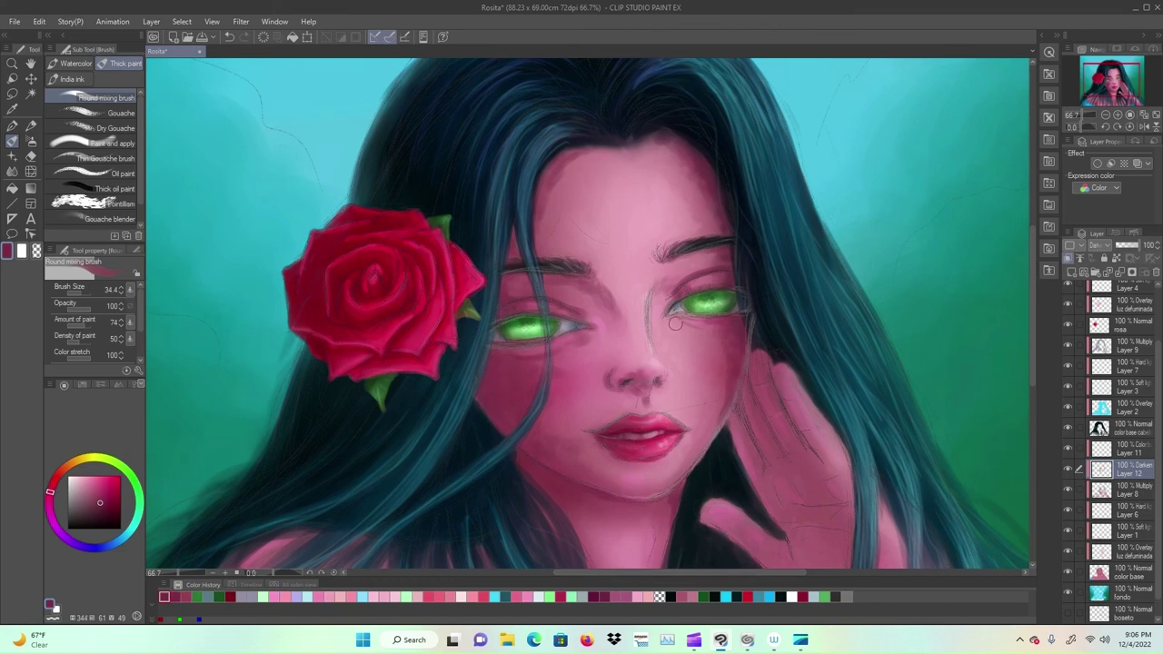
{"action": "scroll", "coordinate": [553, 531], "scroll_direction": "down", "scroll_amount": 3}
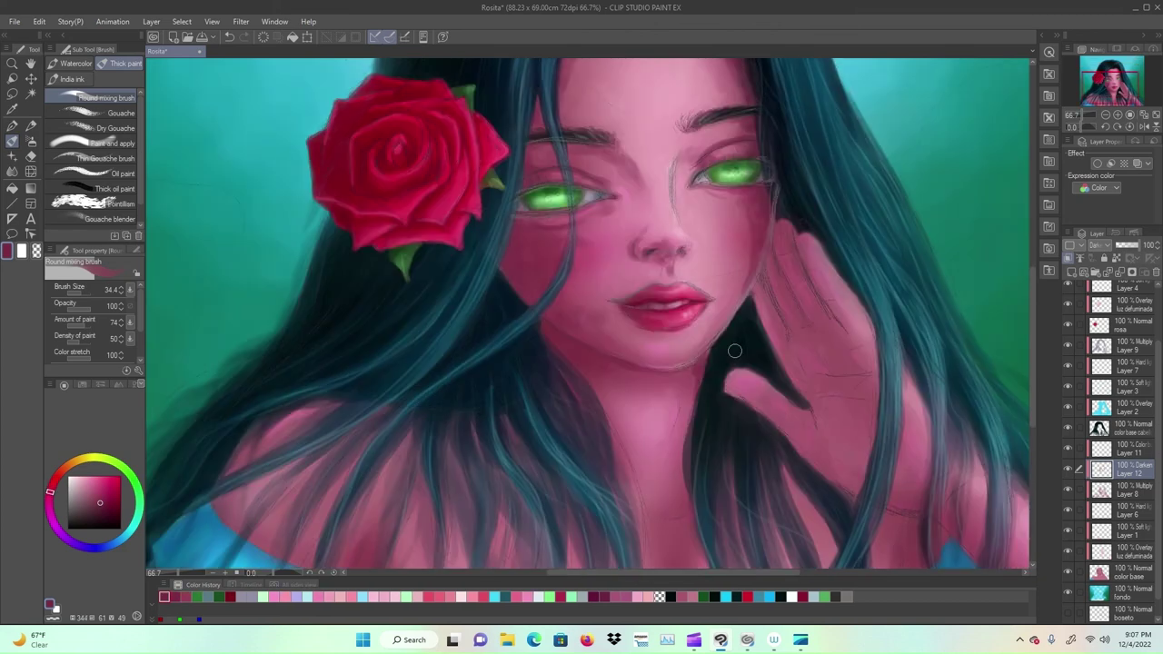
{"action": "scroll", "coordinate": [671, 506], "scroll_direction": "down", "scroll_amount": 3}
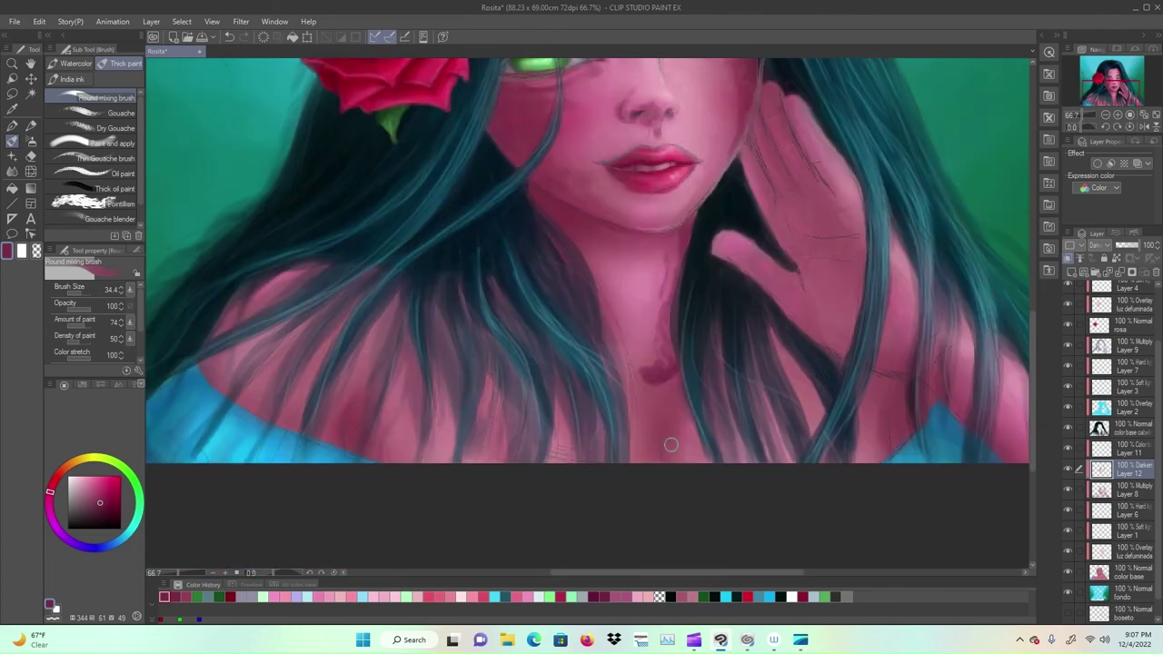
{"action": "left_click_drag", "start_coordinate": [886, 454], "coordinate": [743, 559]}
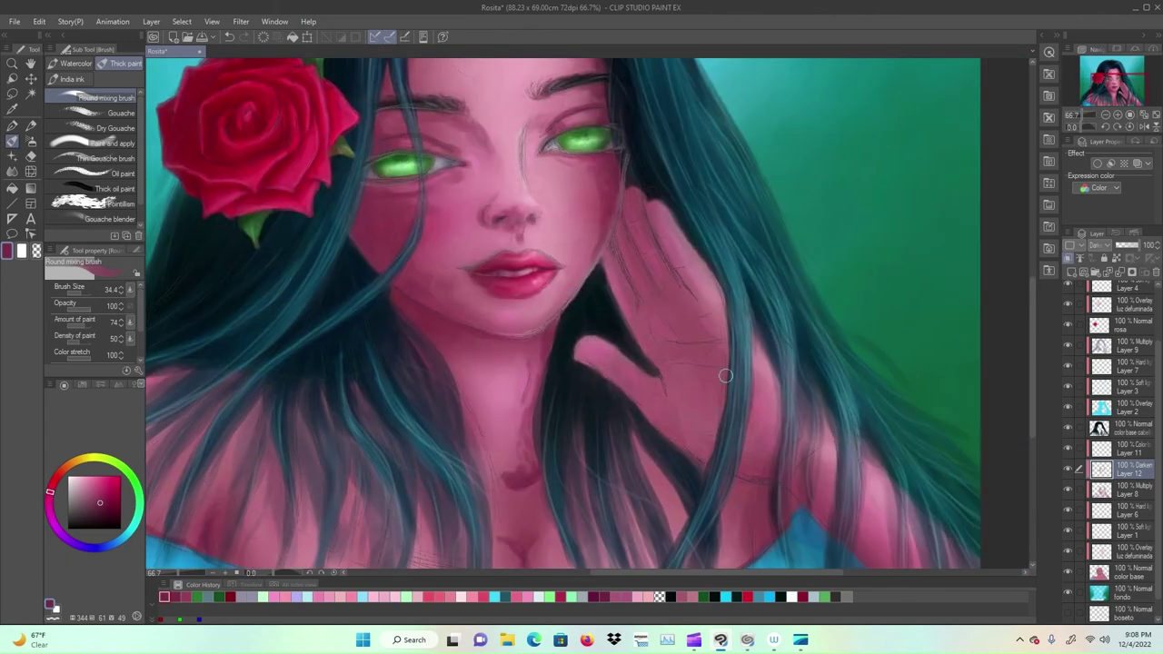
Step: Shade the raised hand's fingers, palm and wrist at brush size 34.4, and broaden the skin shadows at size 122.4
{"action": "mouse_move", "coordinate": [620, 253]}
{"action": "left_mouse_down"}
{"action": "mouse_move", "coordinate": [633, 293]}
{"action": "mouse_move", "coordinate": [675, 280]}
{"action": "left_mouse_up"}
{"action": "left_click_drag", "start_coordinate": [663, 232], "coordinate": [687, 281]}
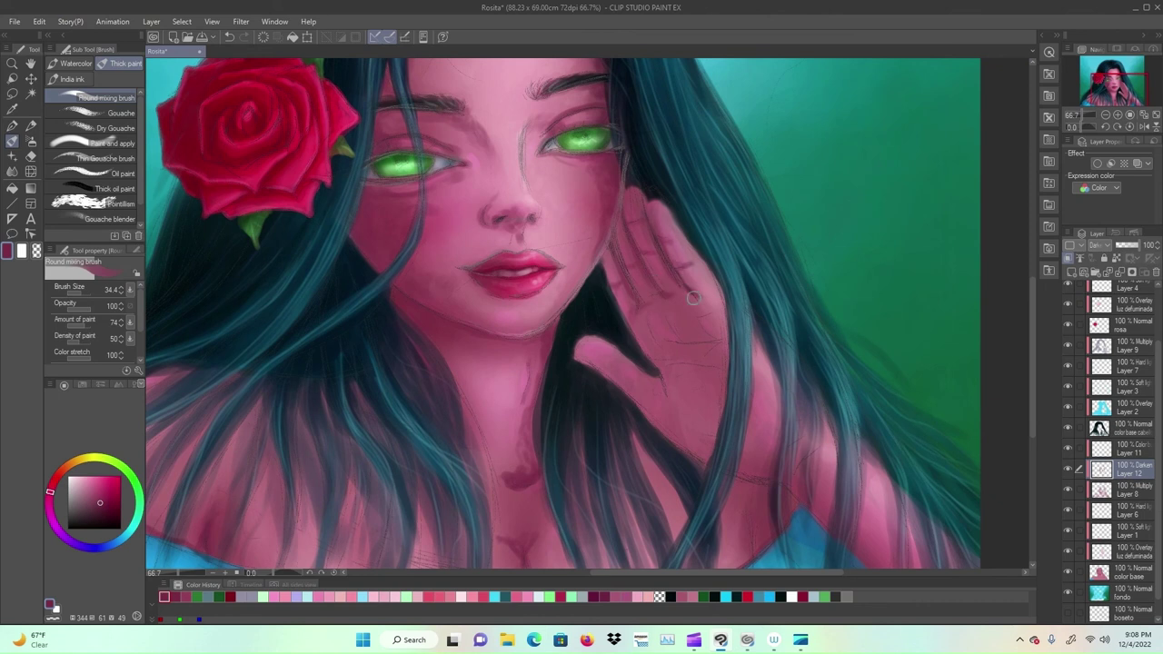
{"action": "mouse_move", "coordinate": [714, 338]}
{"action": "left_mouse_down"}
{"action": "mouse_move", "coordinate": [699, 355]}
{"action": "mouse_move", "coordinate": [727, 403]}
{"action": "mouse_move", "coordinate": [725, 426]}
{"action": "mouse_move", "coordinate": [809, 459]}
{"action": "left_mouse_up"}
{"action": "key", "text": "]"}
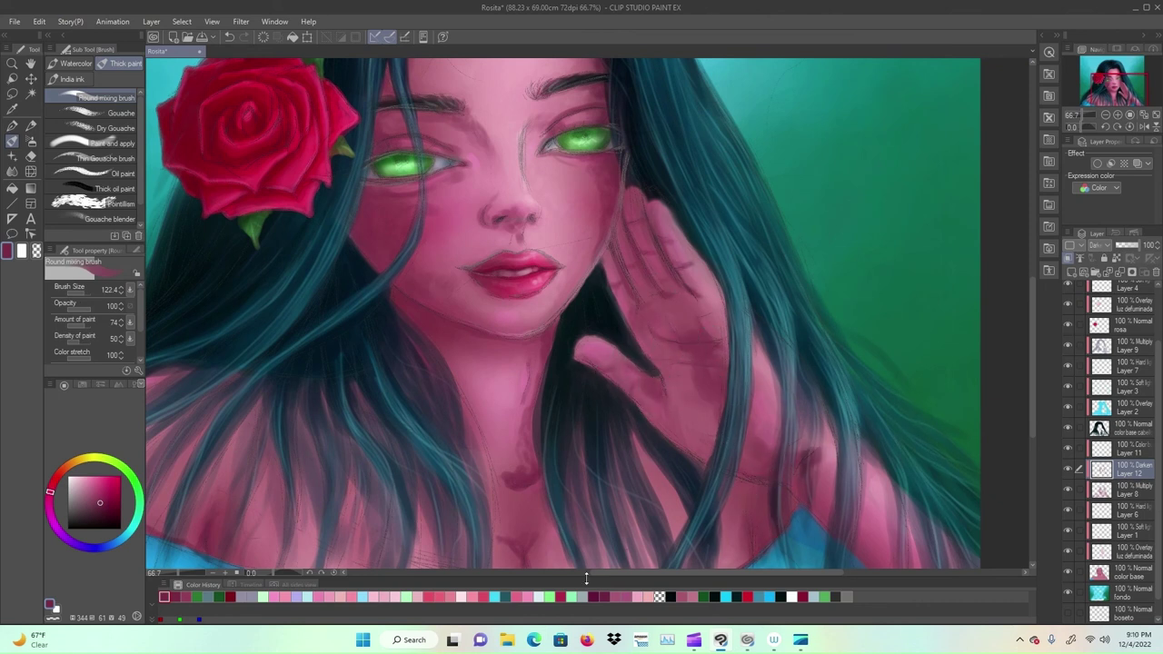
{"action": "mouse_move", "coordinate": [527, 468]}
{"action": "left_mouse_down"}
{"action": "mouse_move", "coordinate": [465, 447]}
{"action": "mouse_move", "coordinate": [663, 384]}
{"action": "left_mouse_up"}
{"action": "mouse_move", "coordinate": [769, 291]}
{"action": "left_mouse_down"}
{"action": "mouse_move", "coordinate": [763, 317]}
{"action": "mouse_move", "coordinate": [672, 433]}
{"action": "left_mouse_up"}
Step: Darken the rims and centres of both irises in dark green (hue 137) at brush size 16.1, and hide the dibujo sketch layer
{"action": "key", "text": "ctrl+0"}
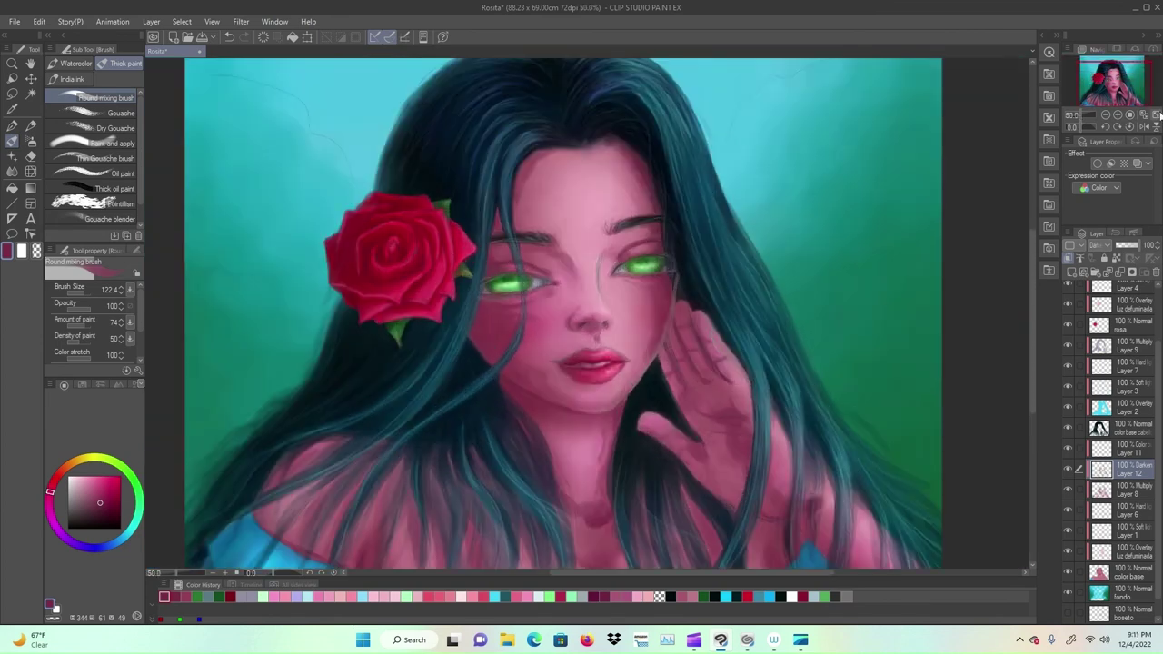
{"action": "key", "text": "ctrl+plus"}
{"action": "key", "text": "ctrl+plus"}
{"action": "key", "text": "ctrl+plus"}
{"action": "key", "text": "ctrl+plus"}
{"action": "left_click", "coordinate": [79, 292]}
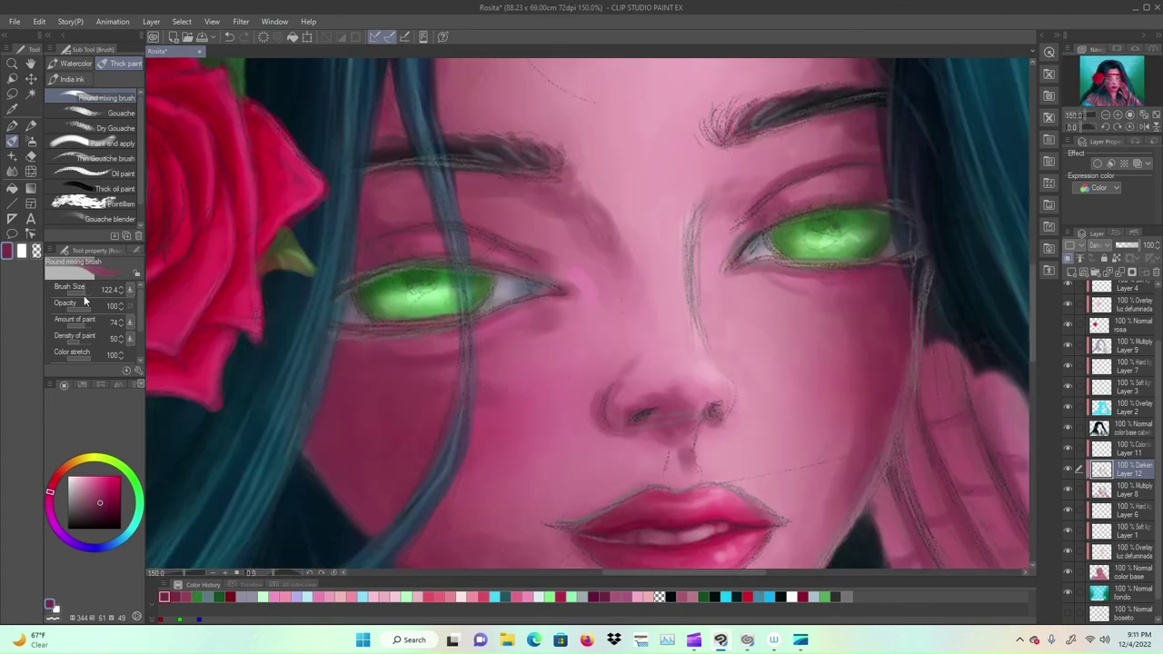
{"action": "left_click", "coordinate": [482, 281], "text": "alt"}
{"action": "left_click_drag", "start_coordinate": [367, 291], "coordinate": [376, 320]}
{"action": "mouse_move", "coordinate": [428, 272]}
{"action": "left_mouse_down"}
{"action": "mouse_move", "coordinate": [482, 302]}
{"action": "mouse_move", "coordinate": [396, 302]}
{"action": "mouse_move", "coordinate": [453, 312]}
{"action": "left_mouse_up"}
{"action": "left_click_drag", "start_coordinate": [818, 220], "coordinate": [846, 238]}
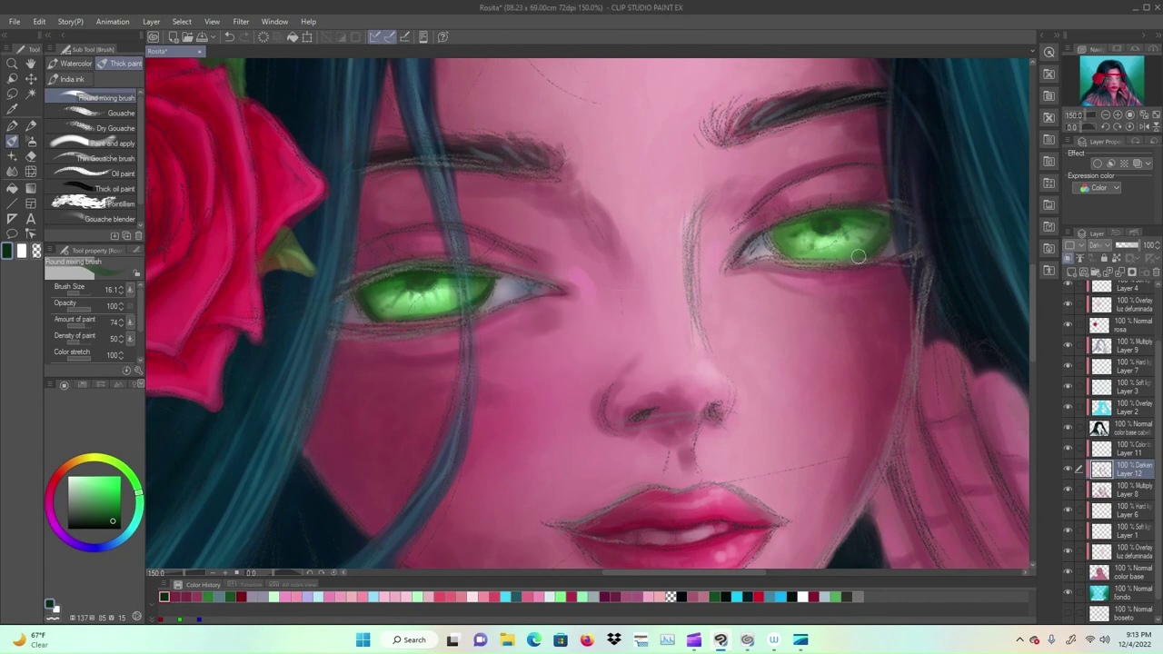
{"action": "scroll", "coordinate": [1080, 289], "scroll_direction": "up", "scroll_amount": 2}
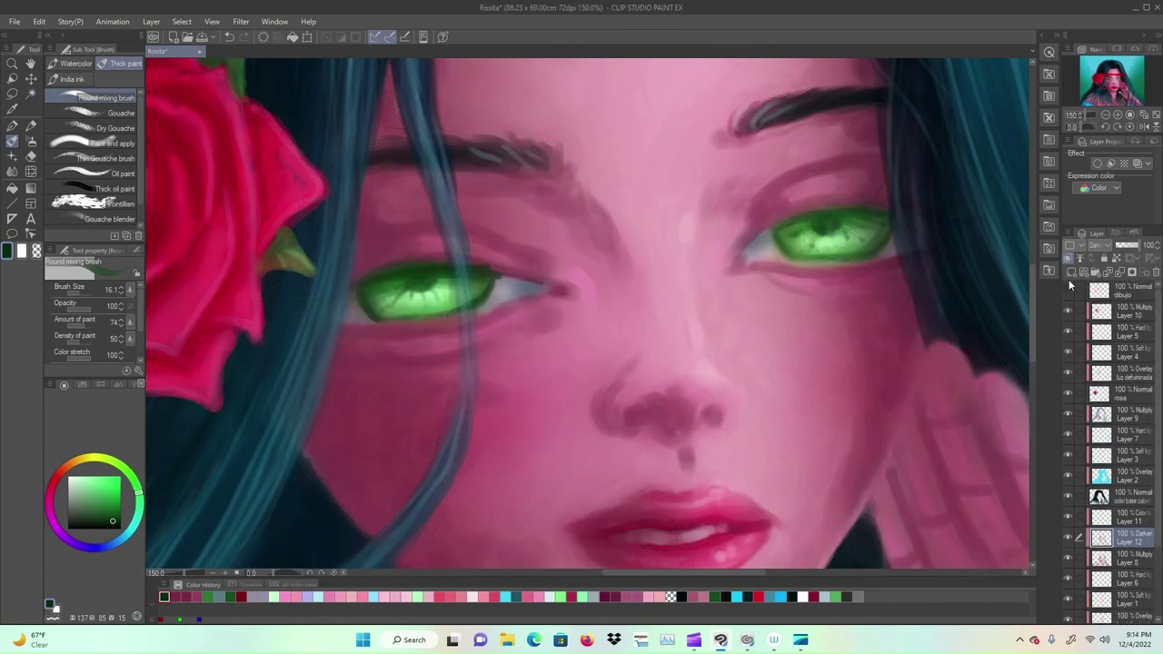
Step: Smooth the dark shadows on the neck, chest and raised hand with the Blend tool at brush size 34.4
{"action": "scroll", "coordinate": [670, 295], "scroll_direction": "down", "scroll_amount": 4}
{"action": "scroll", "coordinate": [670, 296], "scroll_direction": "down", "scroll_amount": 1}
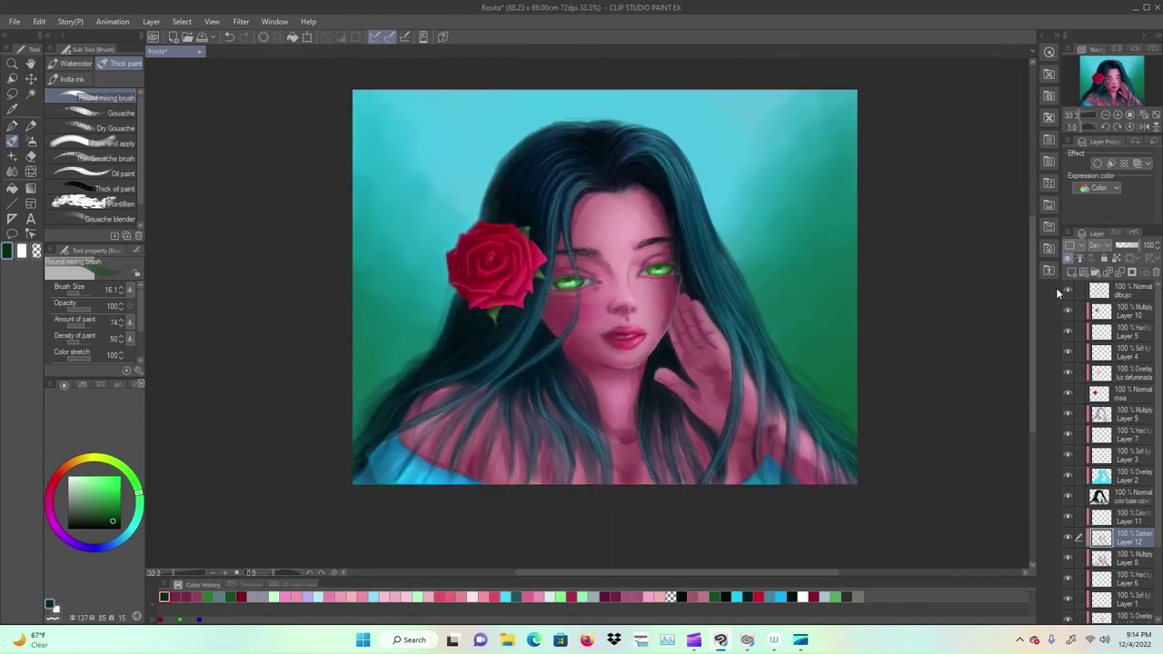
{"action": "key", "text": "ctrl+plus"}
{"action": "key", "text": "j"}
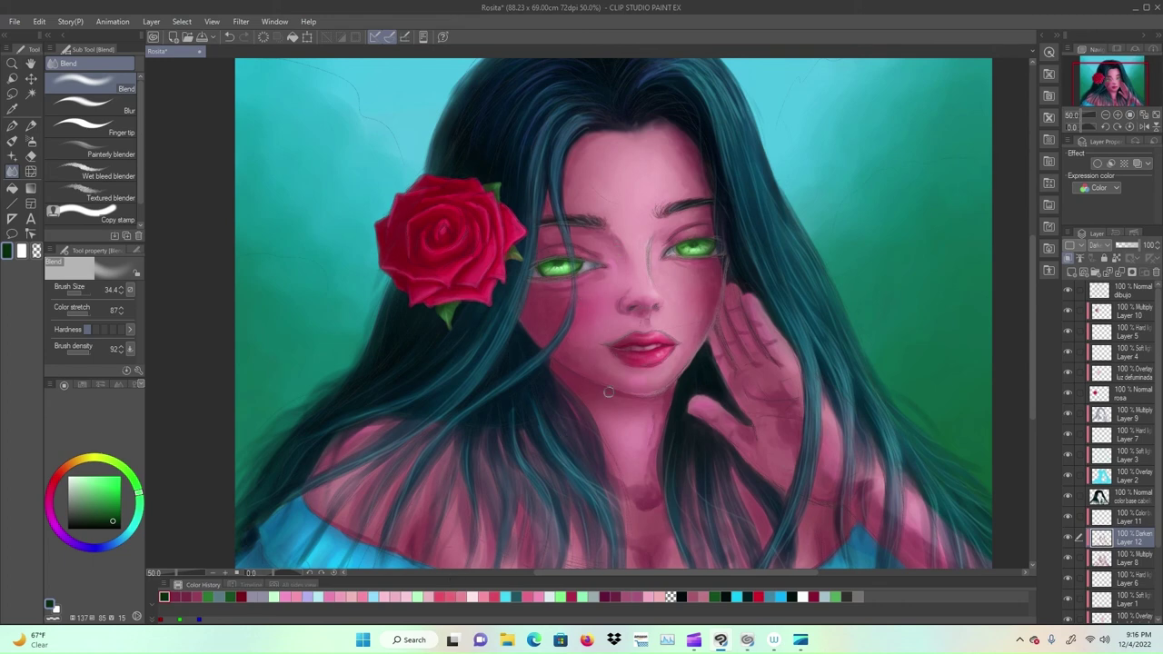
{"action": "left_click_drag", "start_coordinate": [637, 558], "coordinate": [632, 469]}
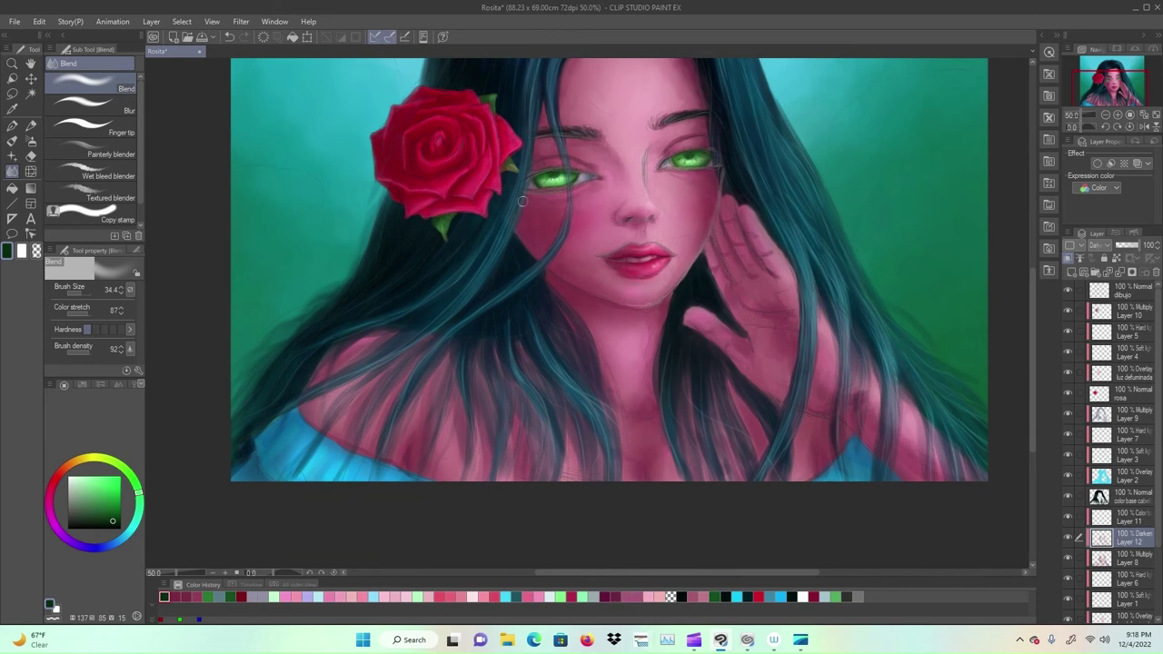
Step: Compare the whole portrait with the dibujo sketch layer hidden and shown
{"action": "left_click", "coordinate": [1143, 116]}
{"action": "left_click", "coordinate": [1068, 288]}
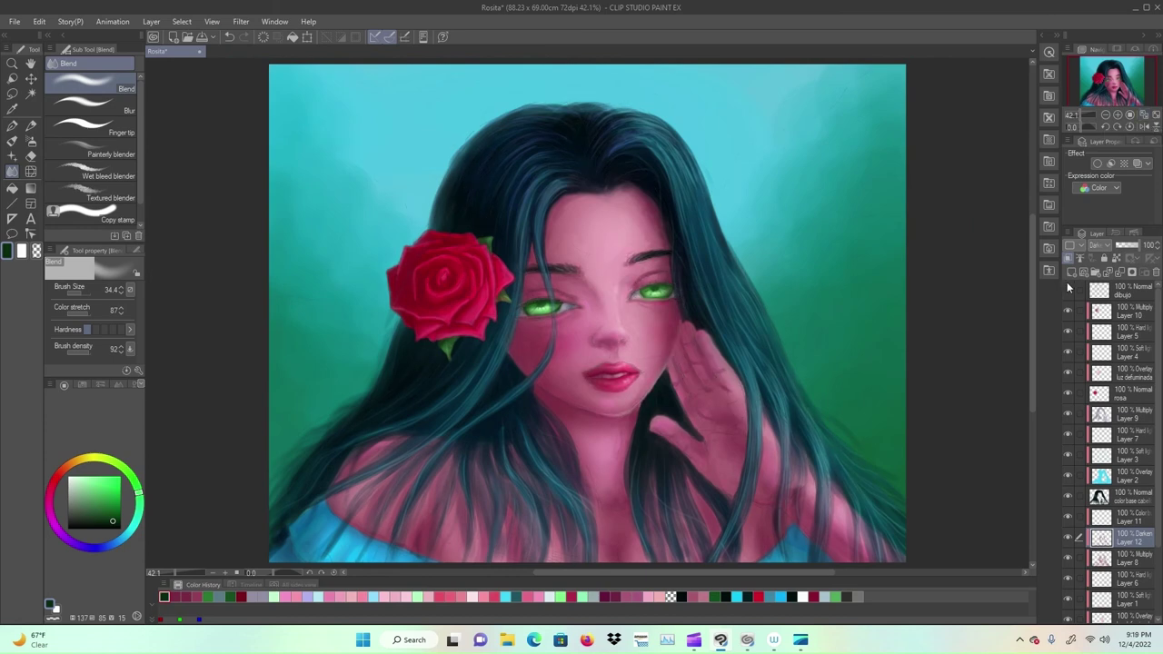
{"action": "left_click", "coordinate": [1069, 289]}
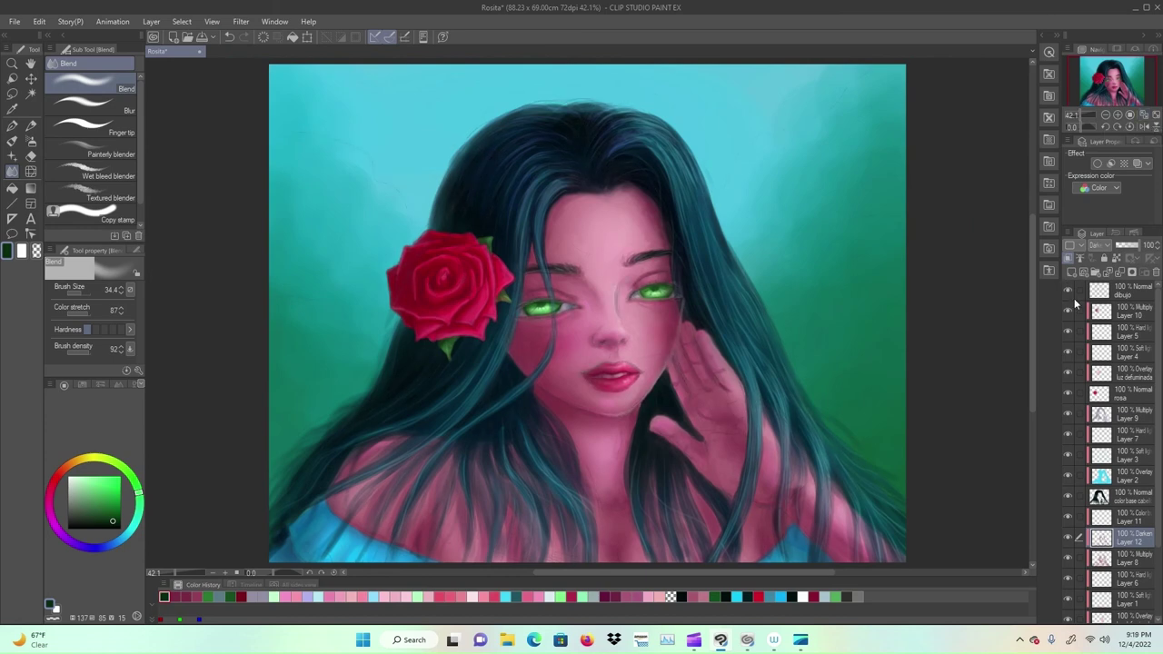
Step: Add a clipped layer above the hair's Multiply layer, Layer 9, and set its blending mode to Darken
{"action": "key", "text": "ctrl+alt+0"}
{"action": "key", "text": "b"}
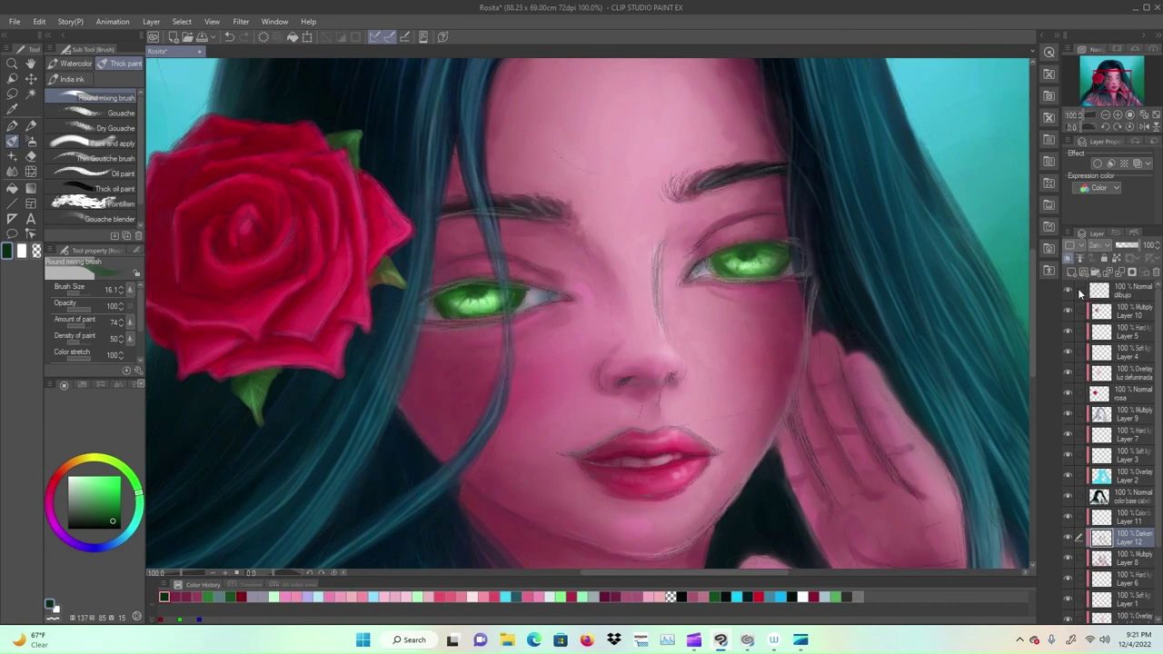
{"action": "key", "text": "ctrl+minus"}
{"action": "key", "text": "ctrl+minus"}
{"action": "left_click", "coordinate": [1122, 413]}
{"action": "left_click", "coordinate": [1072, 272]}
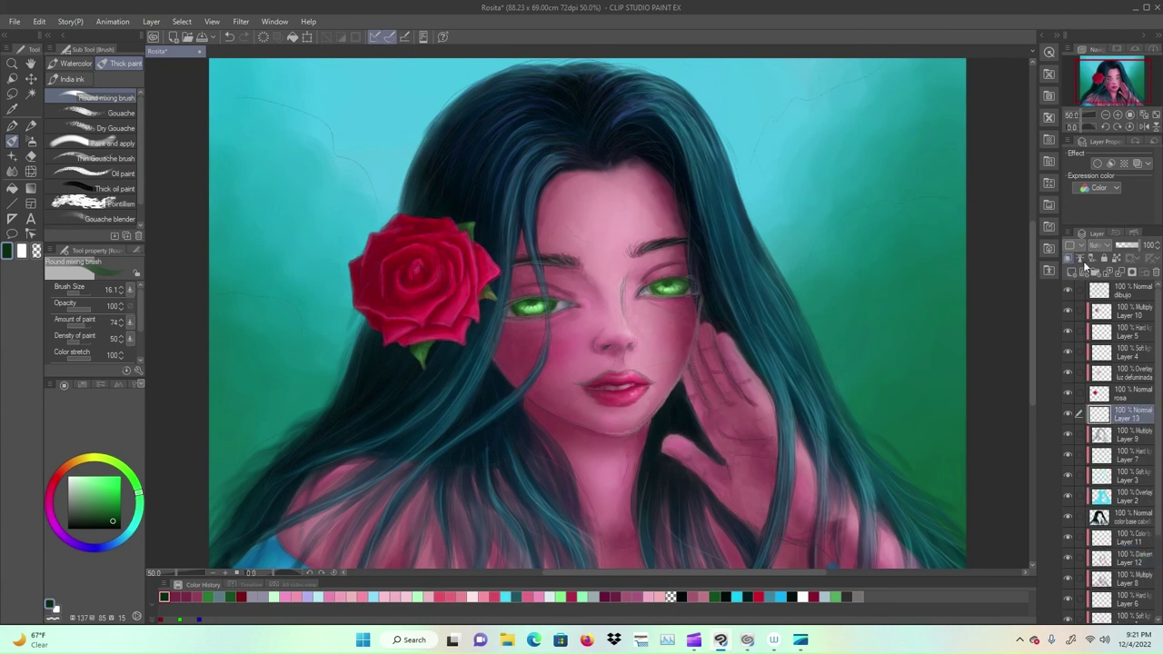
{"action": "left_click", "coordinate": [1097, 246]}
{"action": "left_click", "coordinate": [1098, 269]}
Step: Deepen the hair shadows around the parting and between the strands in near-black blue (hue 206) at brush size 26.7, and blend them
{"action": "key", "text": "]"}
{"action": "left_click", "coordinate": [681, 597]}
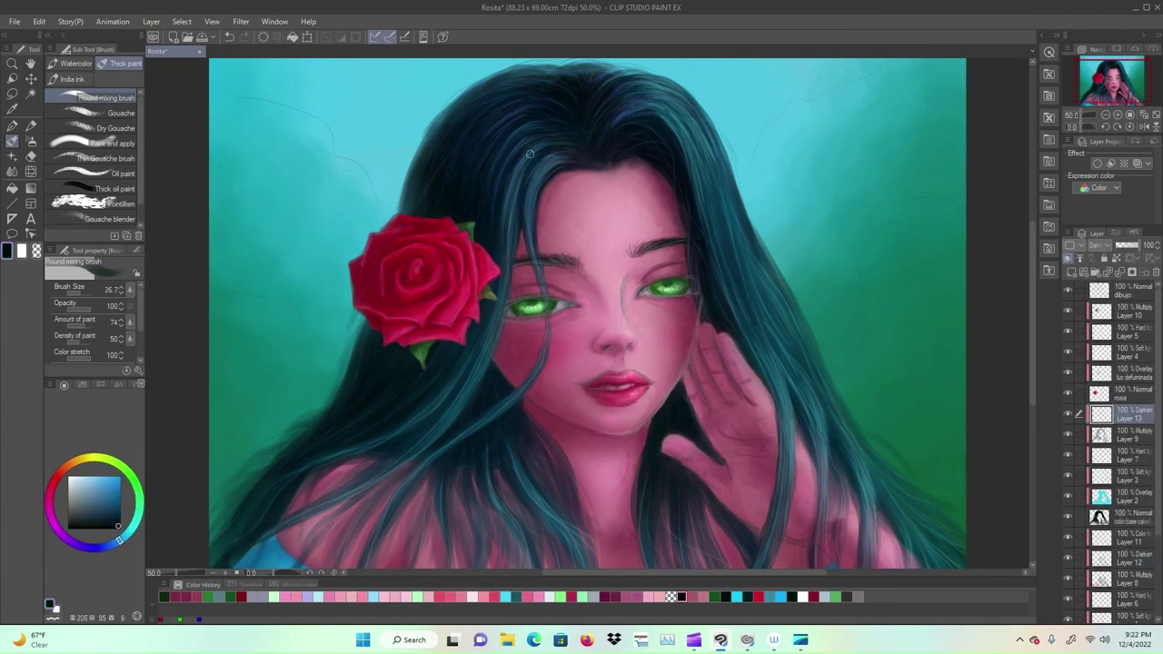
{"action": "left_click_drag", "start_coordinate": [622, 143], "coordinate": [666, 132]}
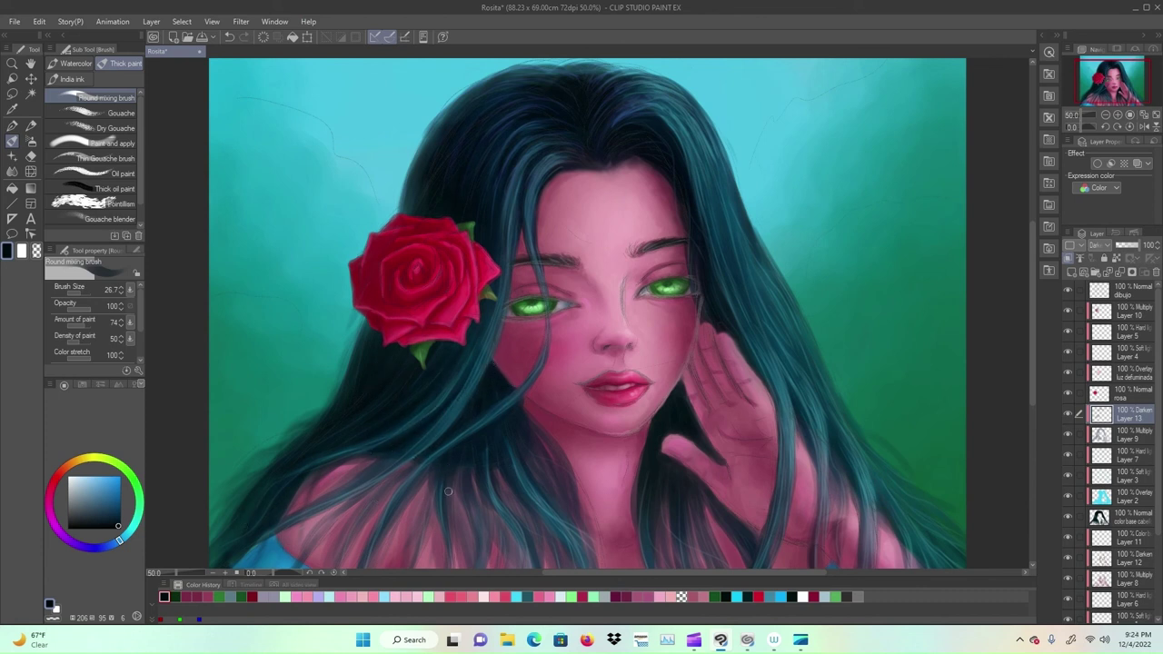
{"action": "key", "text": "j"}
{"action": "key", "text": "b"}
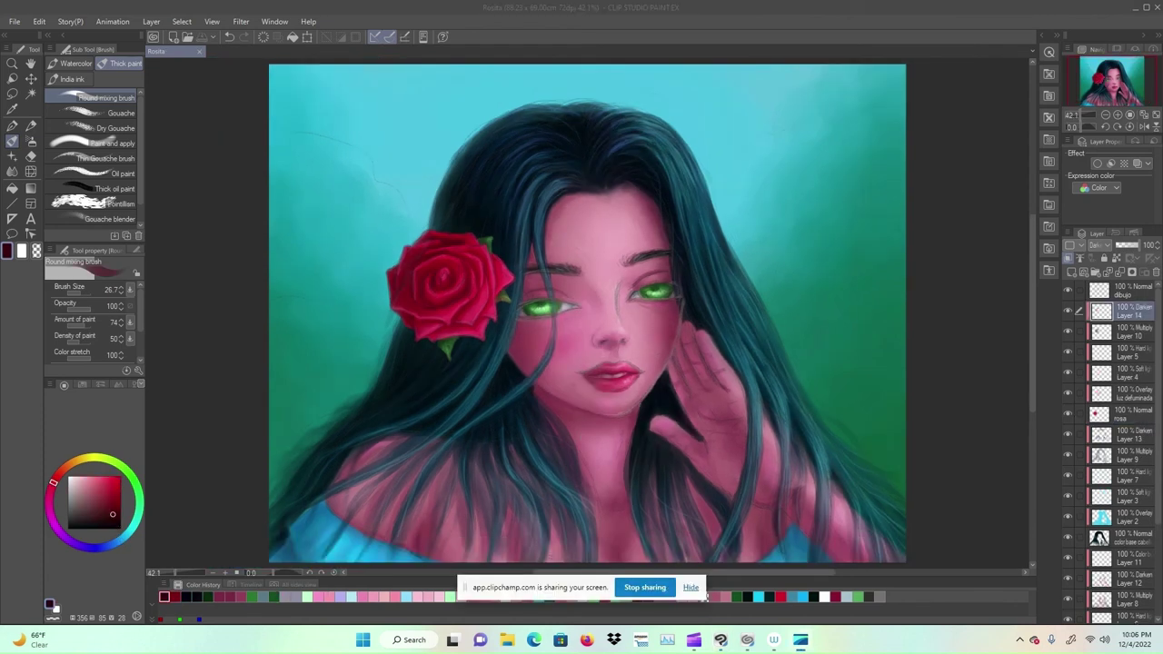
Step: Select the skin's Color burn layer, Layer 11, and widen the layer list so the full layer names can be read
{"action": "left_click", "coordinate": [690, 588]}
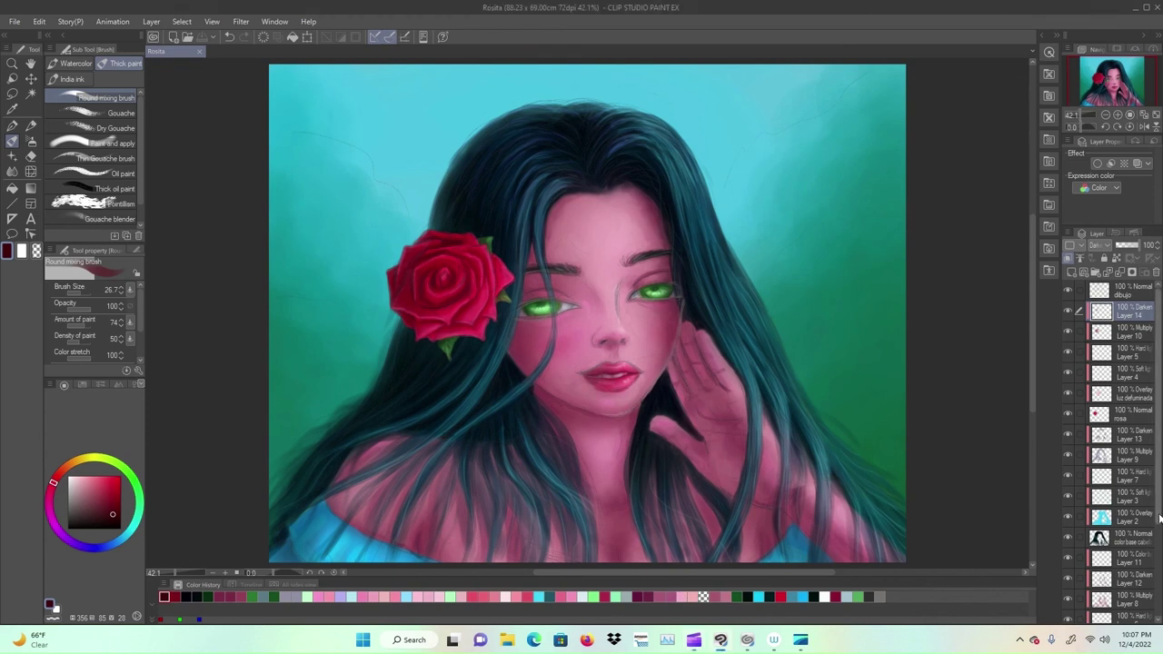
{"action": "scroll", "coordinate": [1160, 517], "scroll_direction": "down", "scroll_amount": 3}
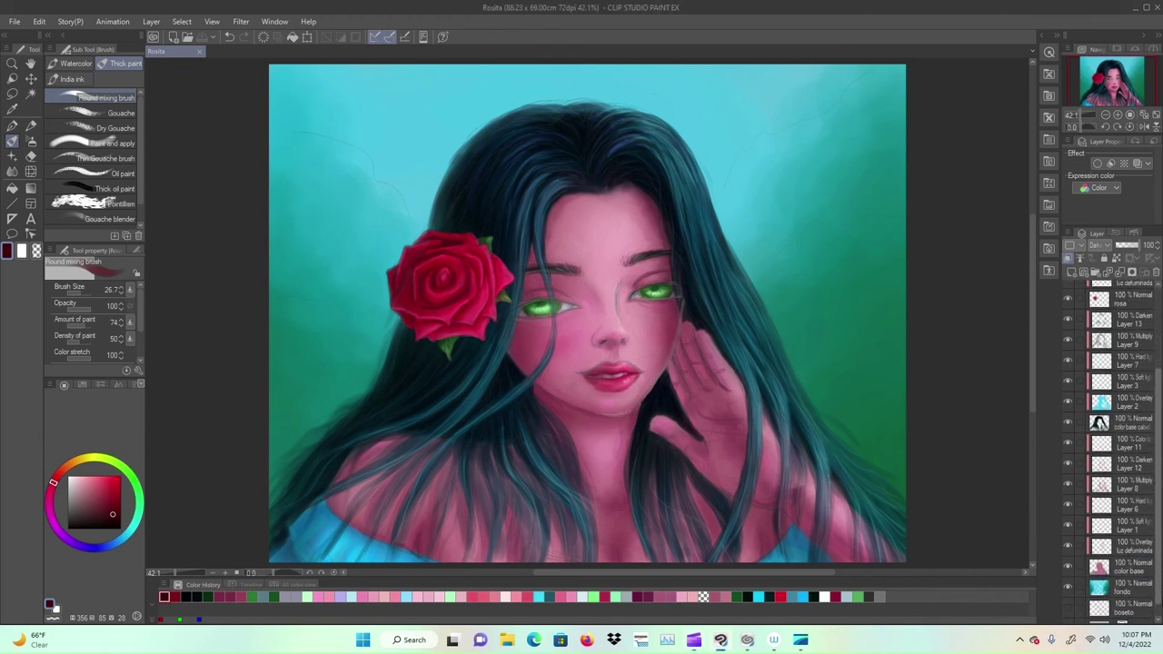
{"action": "scroll", "coordinate": [1148, 439], "scroll_direction": "down", "scroll_amount": 1}
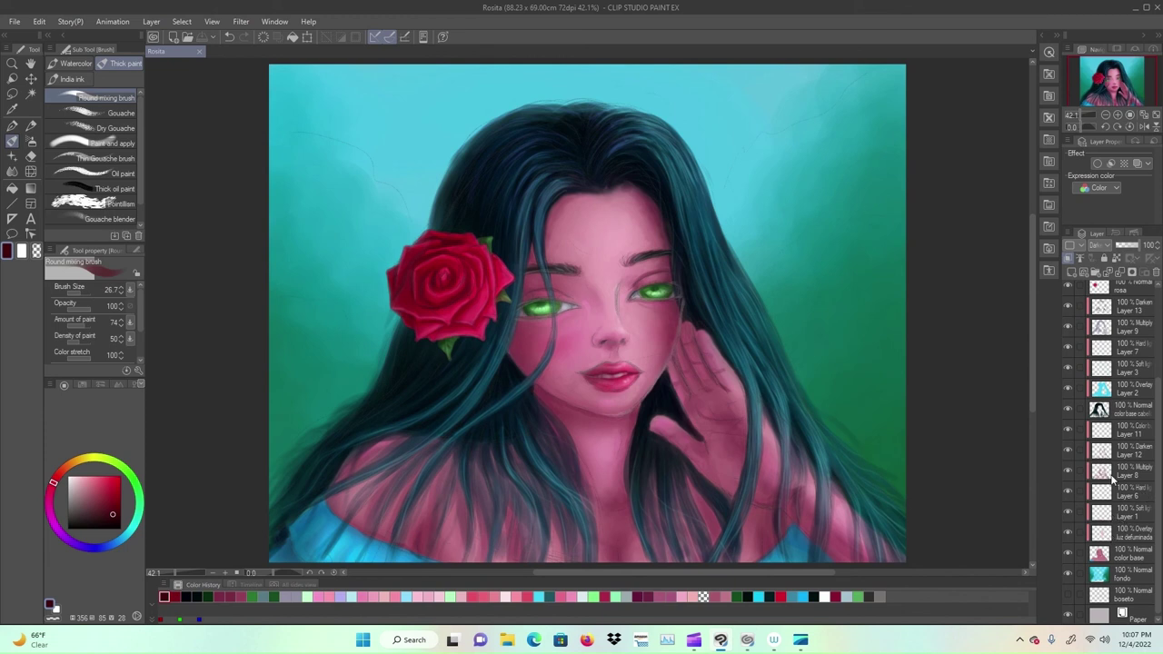
{"action": "left_click", "coordinate": [1105, 433]}
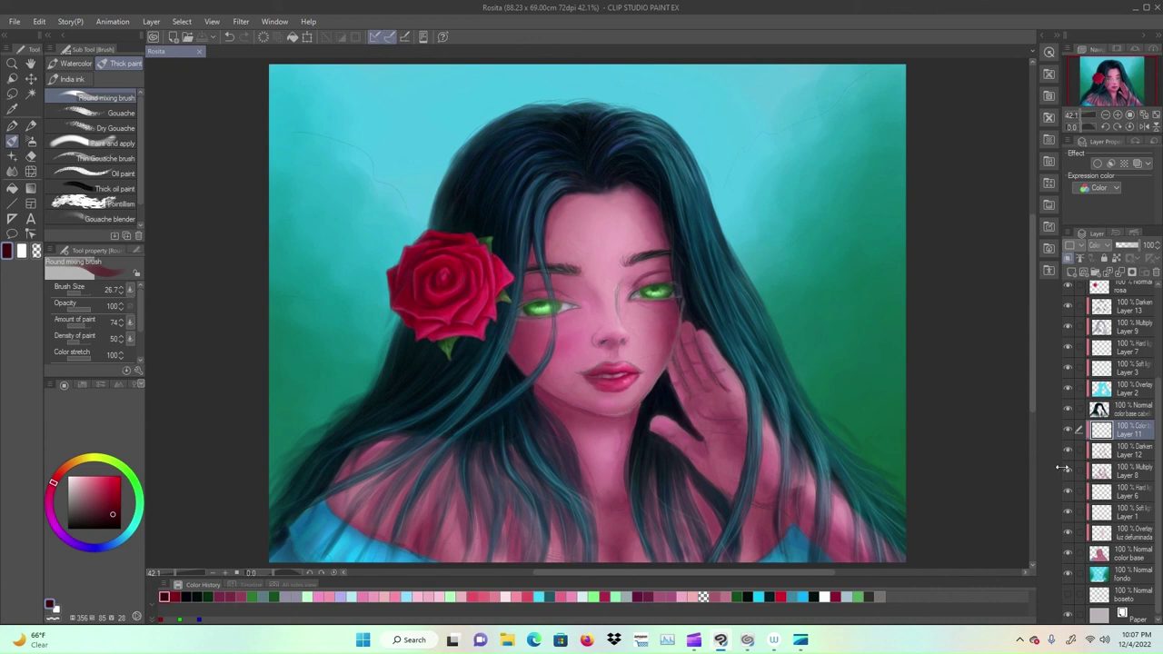
{"action": "left_click_drag", "start_coordinate": [1061, 468], "coordinate": [1016, 471]}
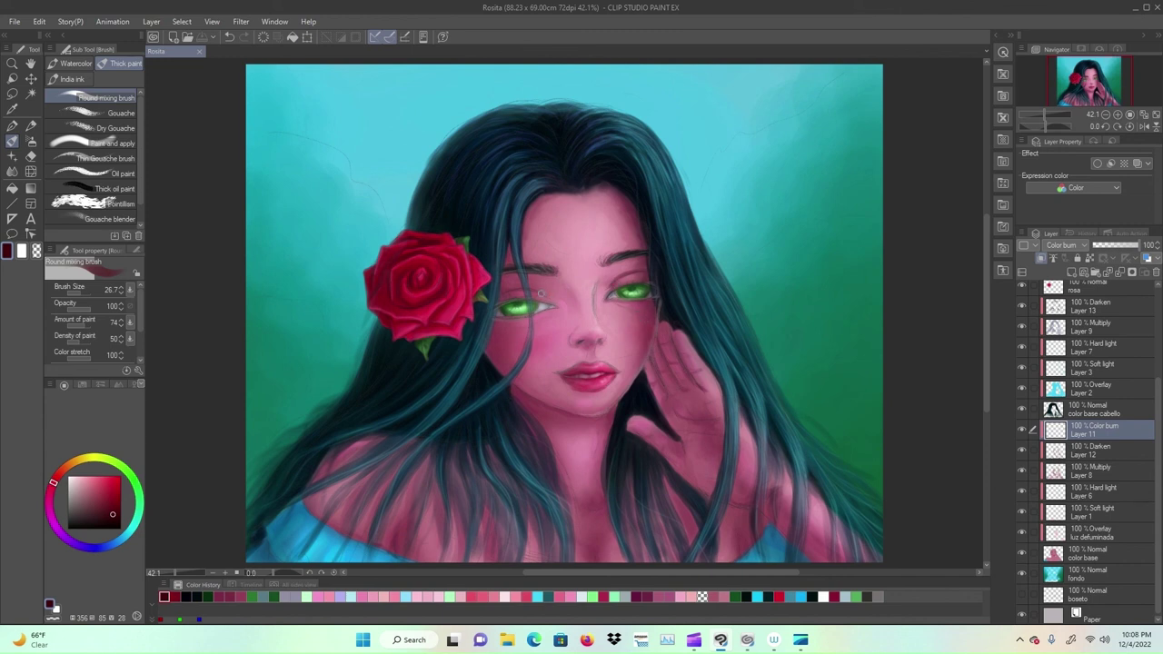
Step: Draw the eyelid crease of the rose-side eye in dark red (hue 356) at brush size 26.7
{"action": "left_click_drag", "start_coordinate": [541, 293], "coordinate": [505, 291]}
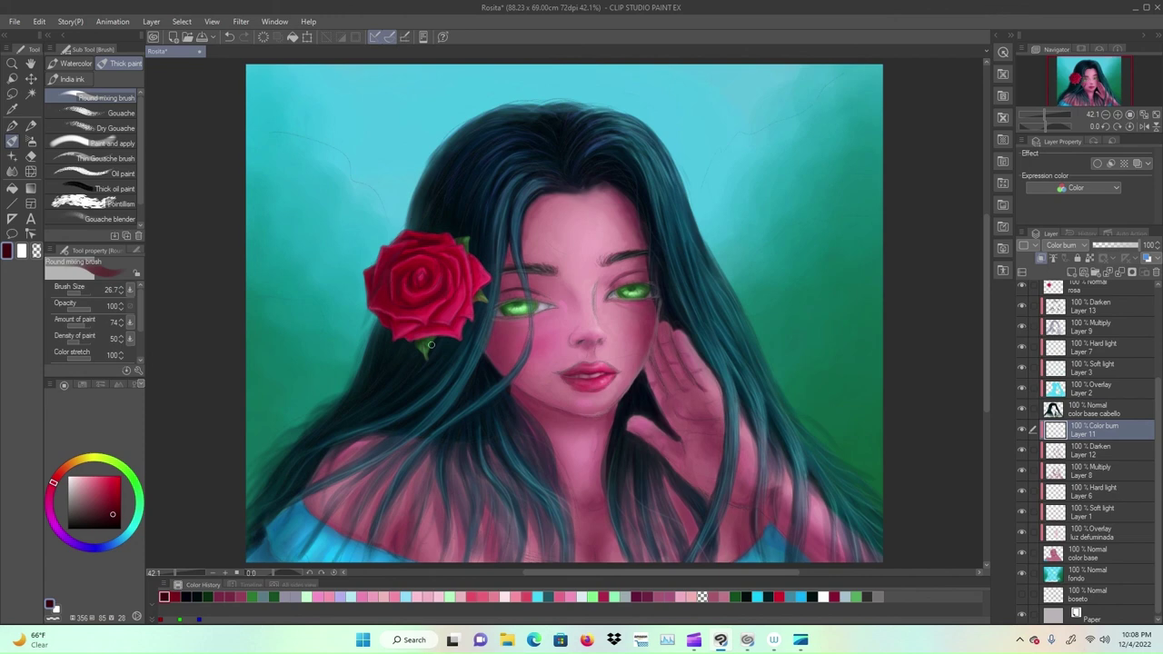
{"action": "scroll", "coordinate": [430, 343], "scroll_direction": "up", "scroll_amount": 1}
{"action": "scroll", "coordinate": [431, 343], "scroll_direction": "up", "scroll_amount": 4}
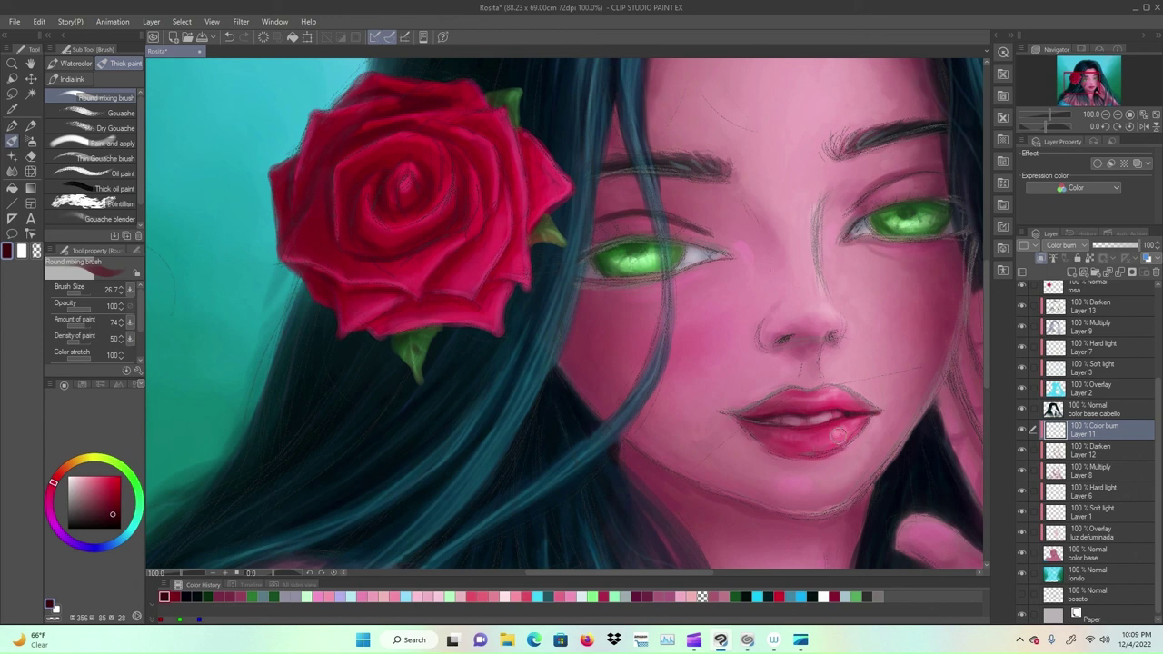
Step: Reduce the Round mixing brush to size 12.5 and darken the line between the lips and the mouth corners
{"action": "key", "text": "e"}
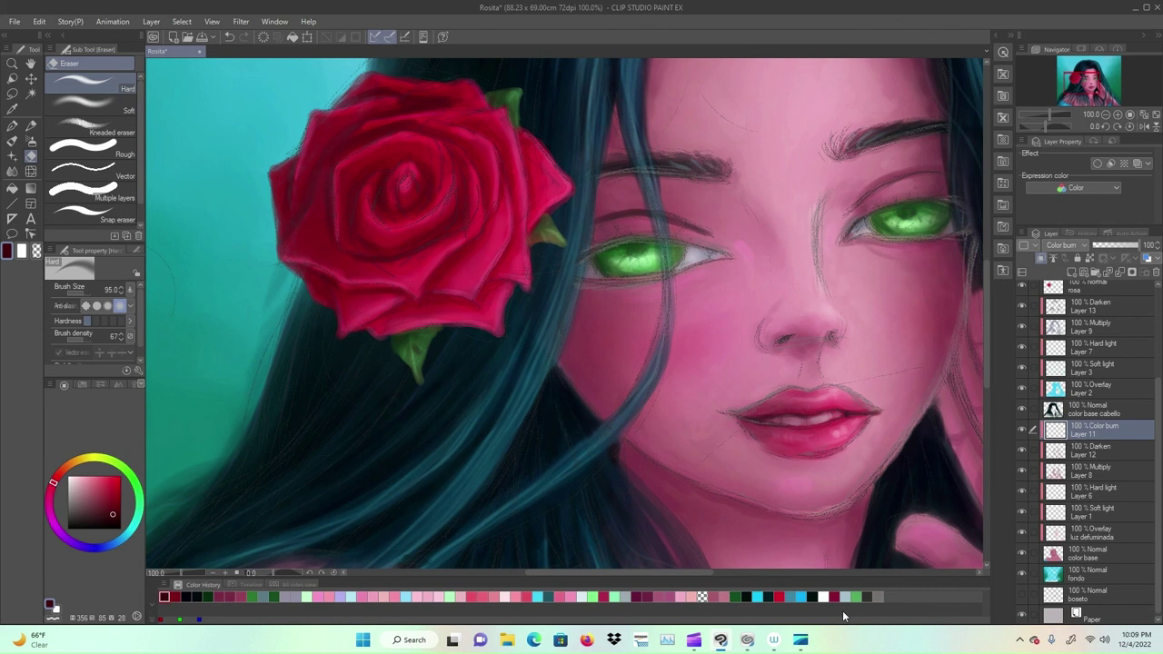
{"action": "left_click", "coordinate": [13, 142]}
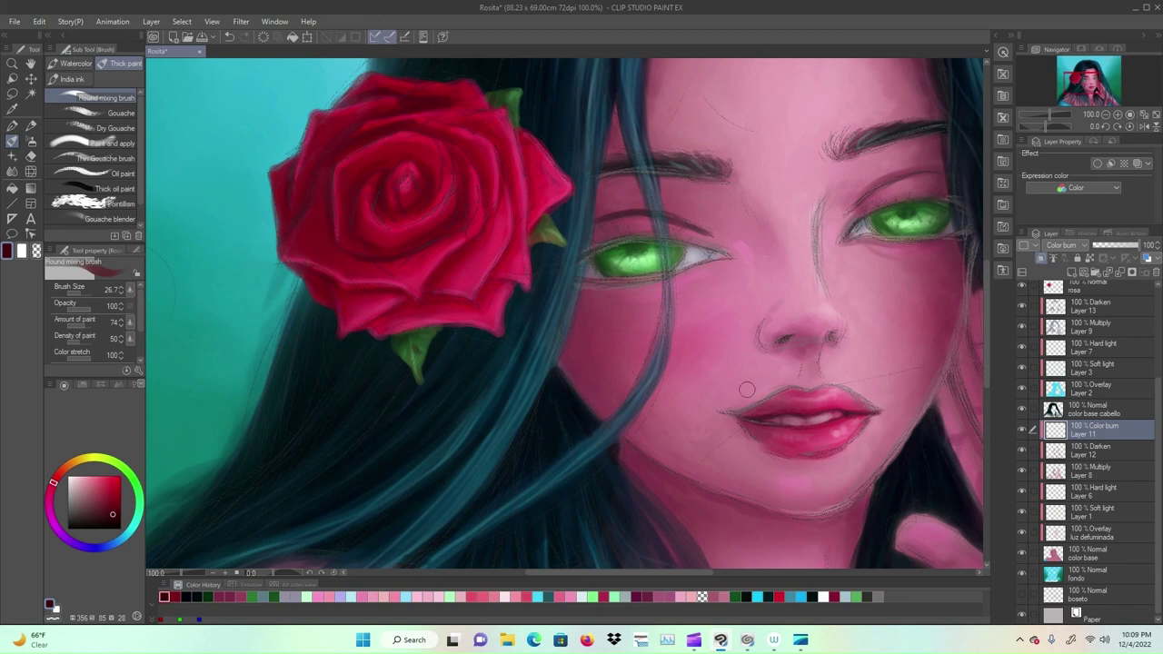
{"action": "left_click_drag", "start_coordinate": [81, 298], "coordinate": [81, 300]}
{"action": "left_click_drag", "start_coordinate": [750, 421], "coordinate": [732, 413]}
Step: Hide the dibujo sketch layer, keeping the rosa layer visible
{"action": "left_click", "coordinate": [1023, 288]}
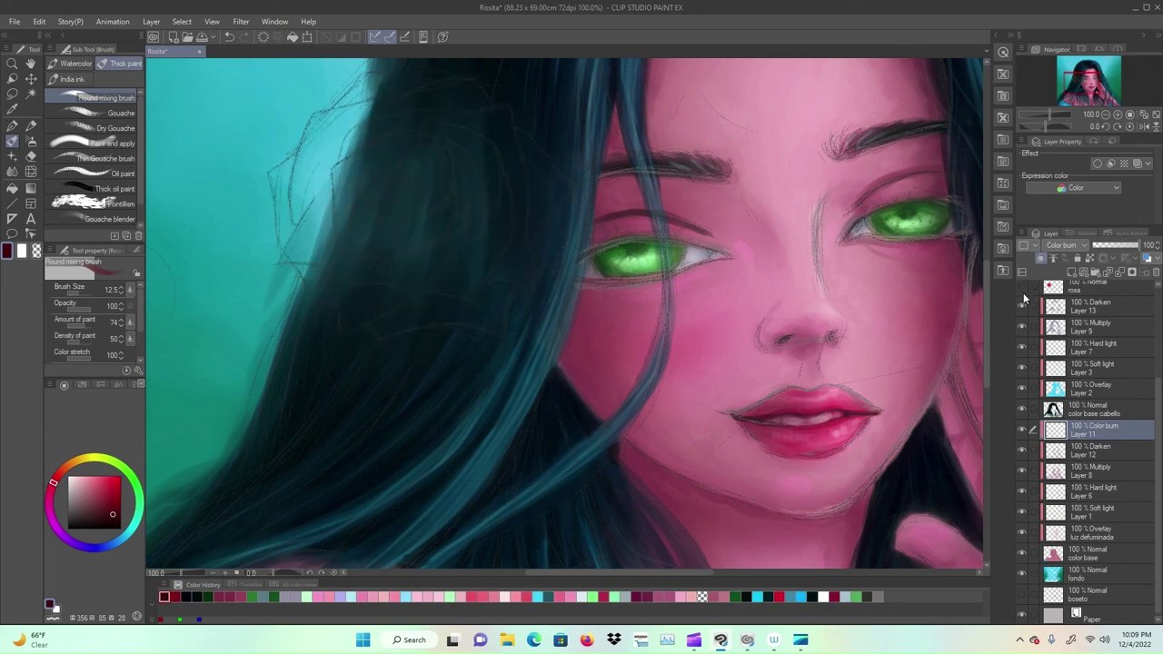
{"action": "left_click", "coordinate": [1023, 287]}
{"action": "scroll", "coordinate": [1045, 304], "scroll_direction": "up", "scroll_amount": 3}
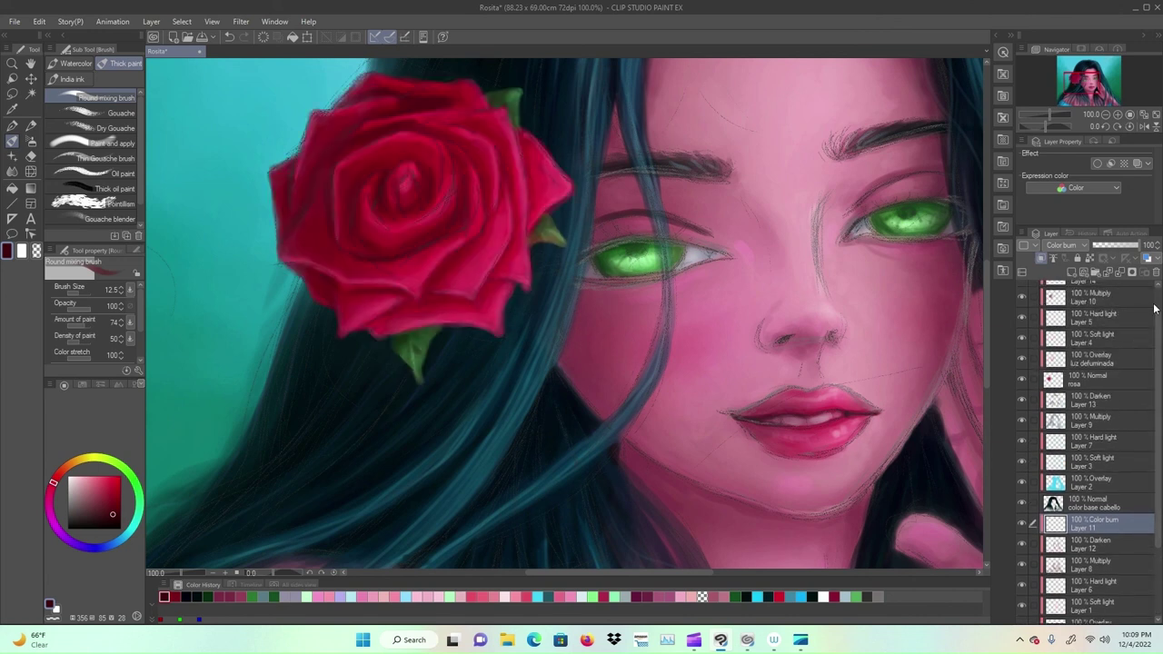
{"action": "scroll", "coordinate": [1159, 316], "scroll_direction": "up", "scroll_amount": 1}
{"action": "scroll", "coordinate": [1159, 316], "scroll_direction": "up", "scroll_amount": 1}
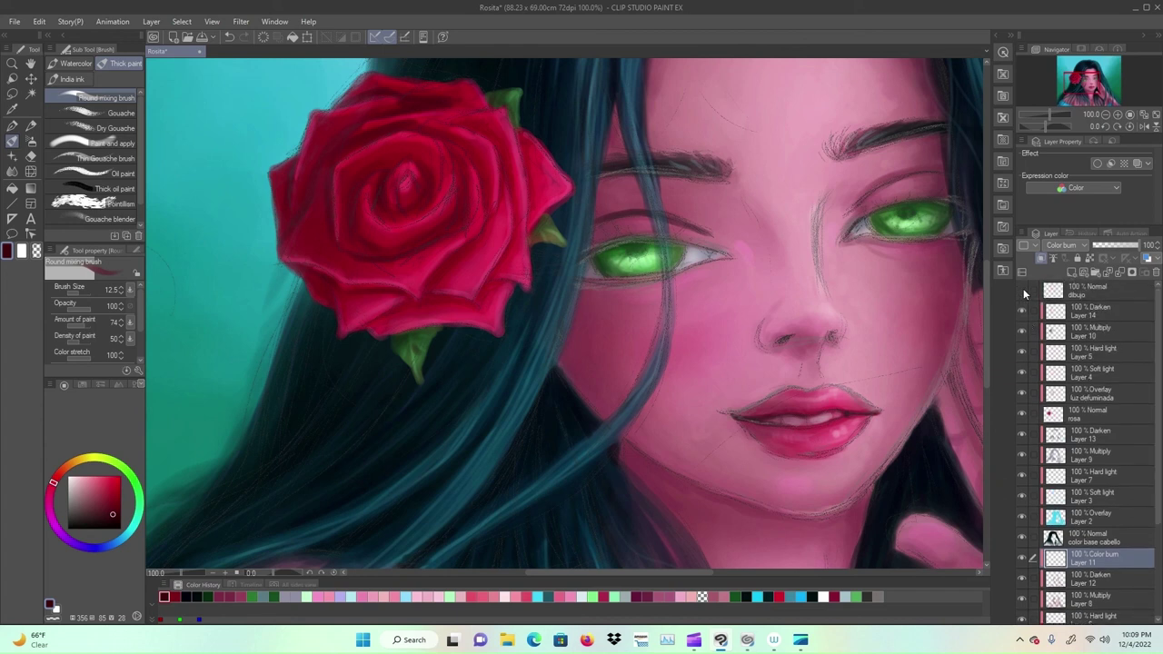
{"action": "left_click", "coordinate": [1027, 296]}
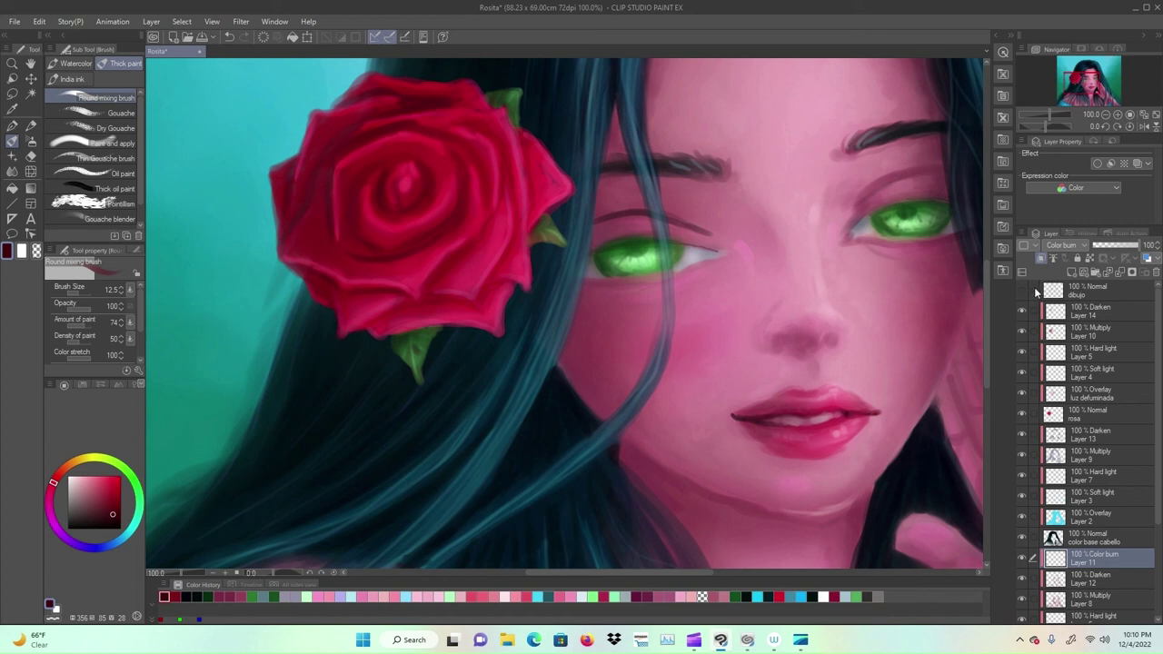
Step: Clean up the shadow around the lower lip on the Multiply layer, Layer 8, with the Hard eraser at size 16.1
{"action": "scroll", "coordinate": [1036, 291], "scroll_direction": "down", "scroll_amount": 3}
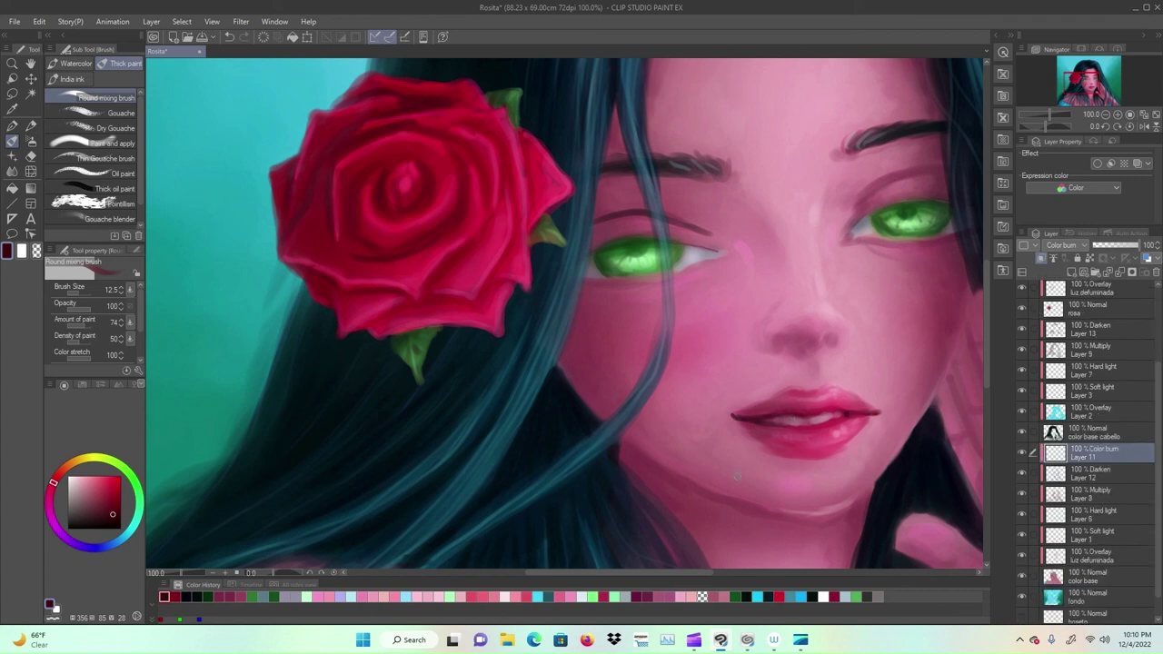
{"action": "key", "text": "e"}
{"action": "key", "text": "alt+bracketleft"}
{"action": "key", "text": "alt+bracketleft"}
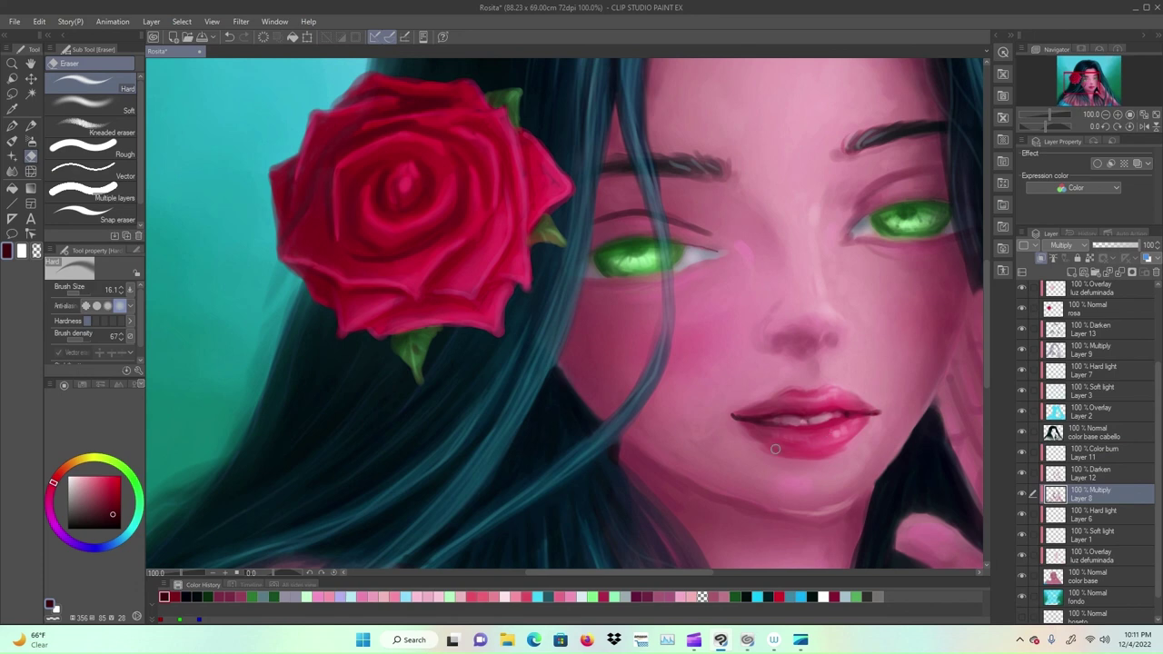
Step: Return to the Color burn layer and define the nostrils, the nose wing and the lip line in dark red at size 12.5
{"action": "key", "text": "alt+bracketright"}
{"action": "key", "text": "alt+bracketright"}
{"action": "key", "text": "b"}
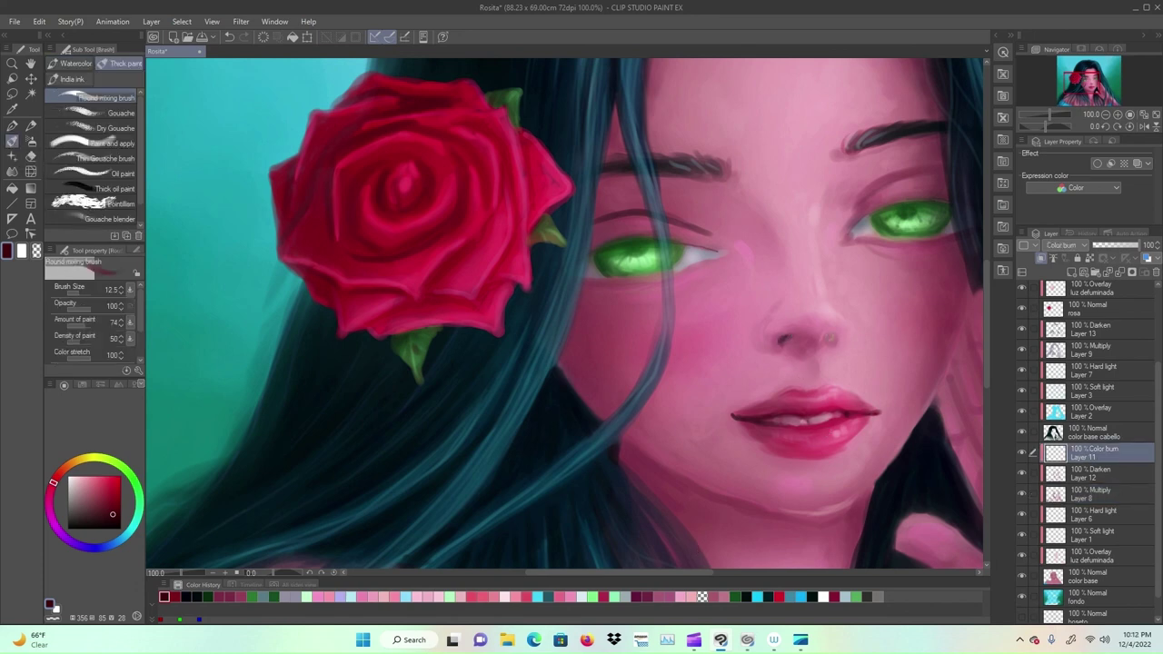
{"action": "left_click_drag", "start_coordinate": [776, 454], "coordinate": [629, 484]}
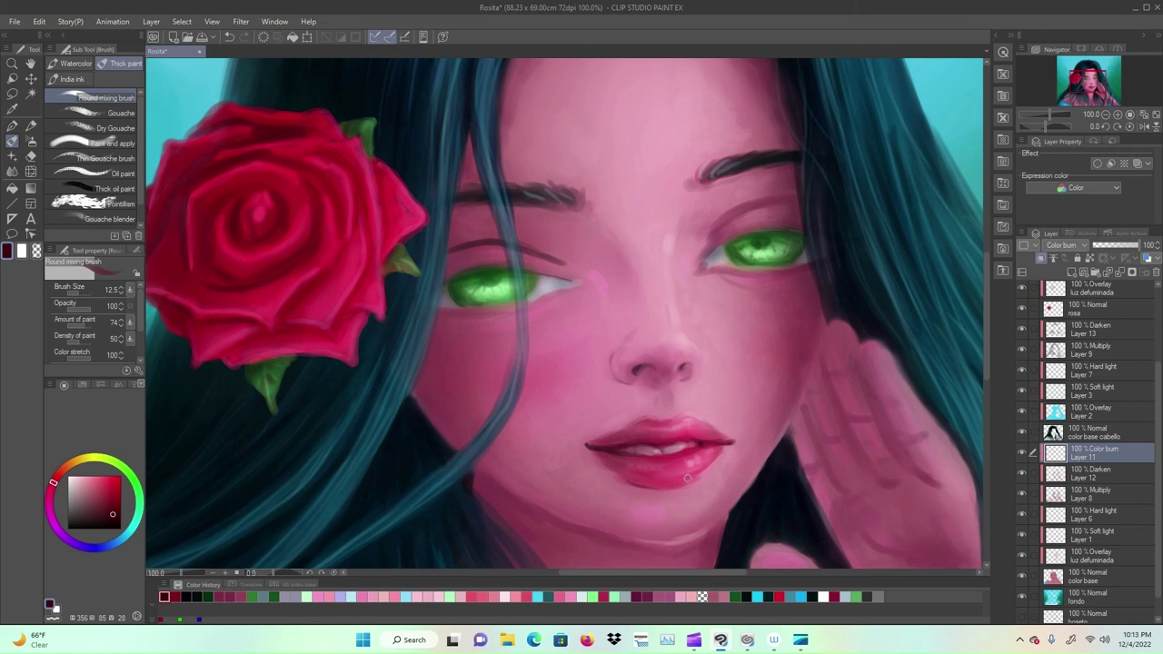
{"action": "left_click_drag", "start_coordinate": [696, 449], "coordinate": [624, 455]}
Step: Line the lids and crease of the hand-side eye and darken its eyebrow in dark red at brush size 12.5
{"action": "mouse_move", "coordinate": [712, 231]}
{"action": "left_mouse_down"}
{"action": "mouse_move", "coordinate": [746, 209]}
{"action": "mouse_move", "coordinate": [702, 267]}
{"action": "mouse_move", "coordinate": [801, 228]}
{"action": "left_mouse_up"}
{"action": "left_click_drag", "start_coordinate": [722, 242], "coordinate": [796, 225]}
{"action": "mouse_move", "coordinate": [727, 264]}
{"action": "left_mouse_down"}
{"action": "mouse_move", "coordinate": [740, 238]}
{"action": "mouse_move", "coordinate": [710, 264]}
{"action": "mouse_move", "coordinate": [724, 248]}
{"action": "mouse_move", "coordinate": [733, 270]}
{"action": "mouse_move", "coordinate": [759, 264]}
{"action": "mouse_move", "coordinate": [714, 260]}
{"action": "mouse_move", "coordinate": [811, 267]}
{"action": "mouse_move", "coordinate": [778, 269]}
{"action": "left_mouse_up"}
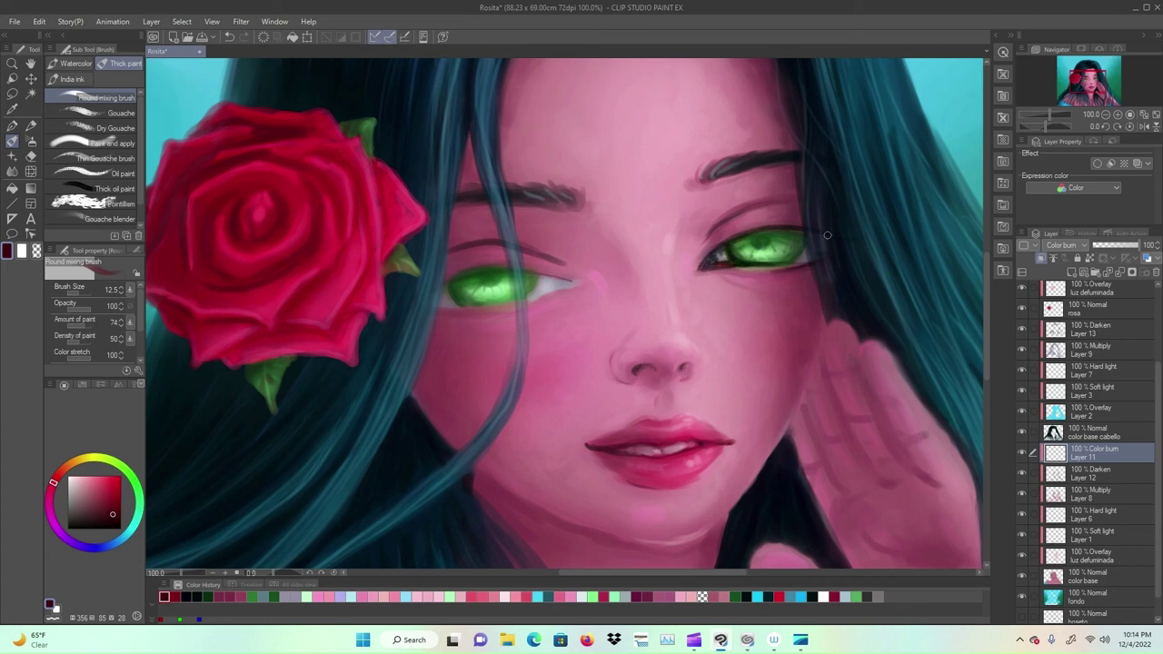
{"action": "left_click_drag", "start_coordinate": [746, 207], "coordinate": [800, 202]}
{"action": "mouse_move", "coordinate": [695, 183]}
{"action": "left_mouse_down"}
{"action": "mouse_move", "coordinate": [710, 167]}
{"action": "mouse_move", "coordinate": [802, 164]}
{"action": "left_mouse_up"}
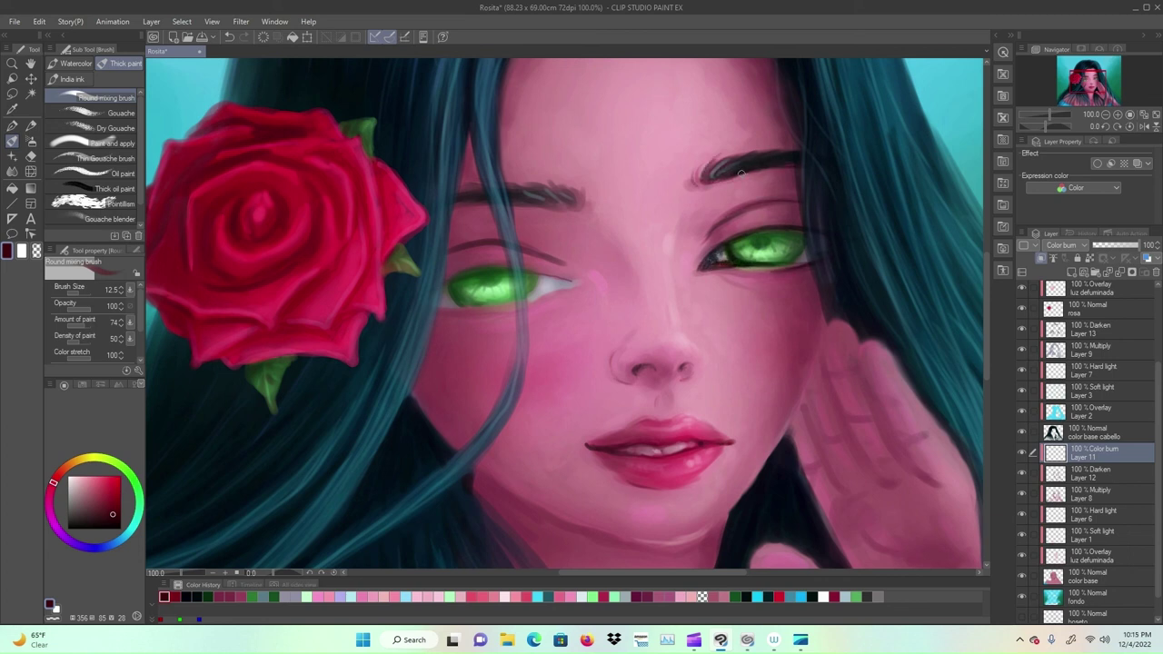
{"action": "left_click_drag", "start_coordinate": [732, 174], "coordinate": [796, 169]}
Step: Clean up the inner corner of the hand-side eye across the skin layers with the Hard eraser at size 16.1, ending on Layer 11
{"action": "key", "text": "e"}
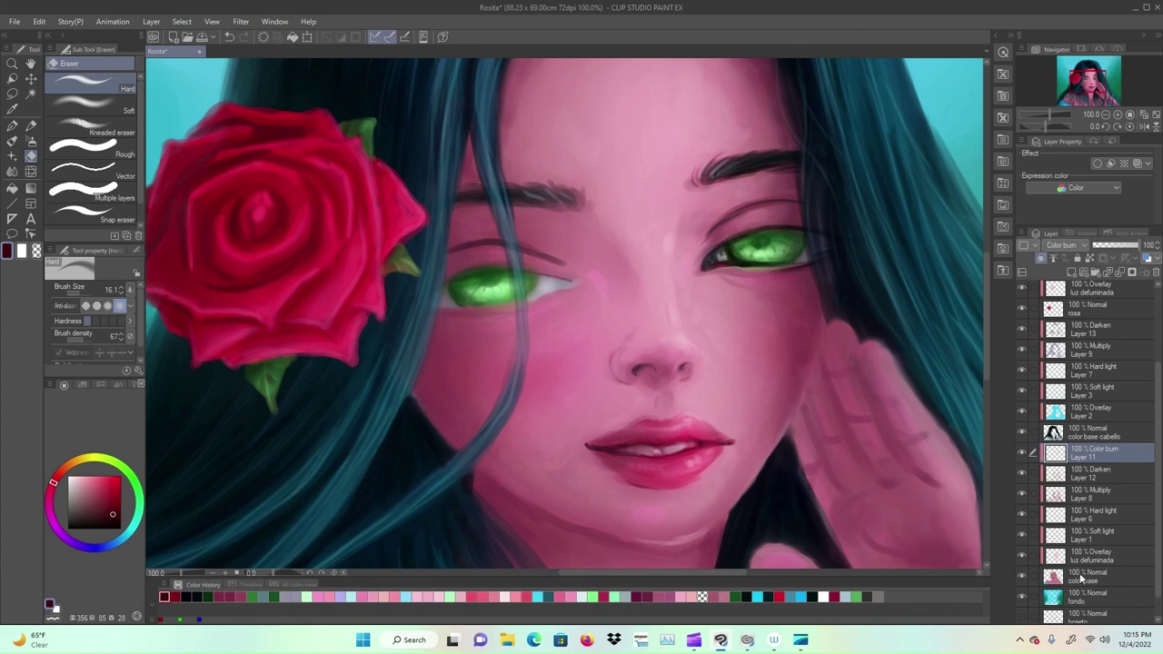
{"action": "left_click", "coordinate": [1055, 514]}
{"action": "left_click", "coordinate": [1054, 535]}
{"action": "key", "text": "alt+bracketleft"}
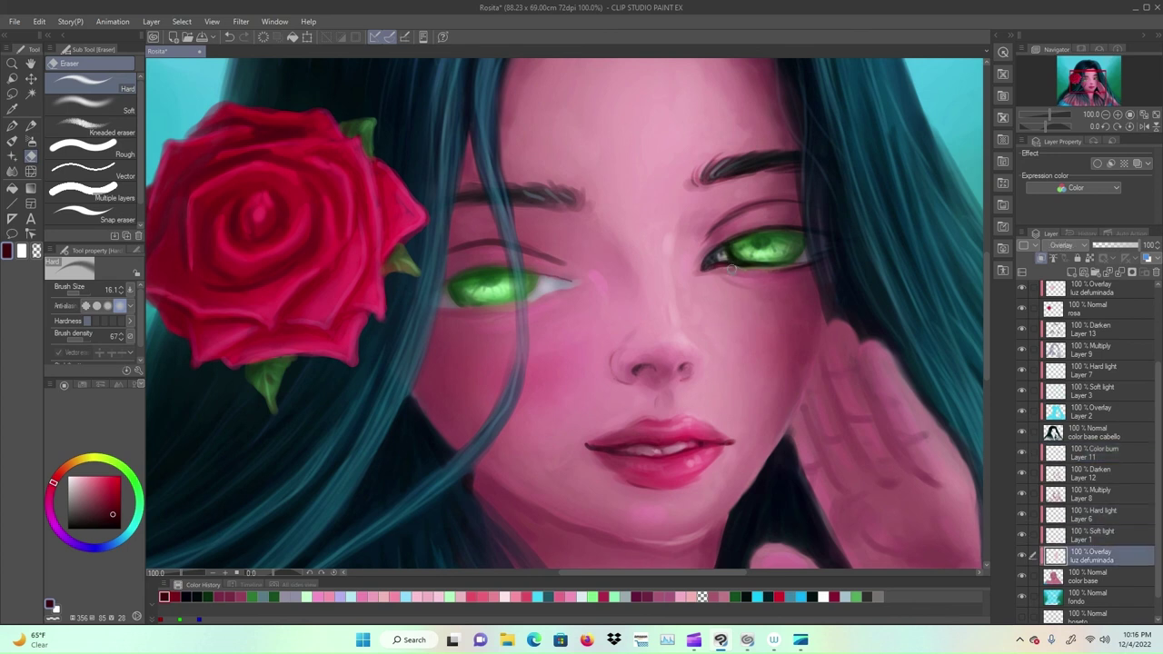
{"action": "key", "text": "alt+bracketright"}
{"action": "key", "text": "alt+bracketright"}
{"action": "key", "text": "alt+bracketright"}
{"action": "key", "text": "alt+bracketright"}
{"action": "key", "text": "alt+bracketright"}
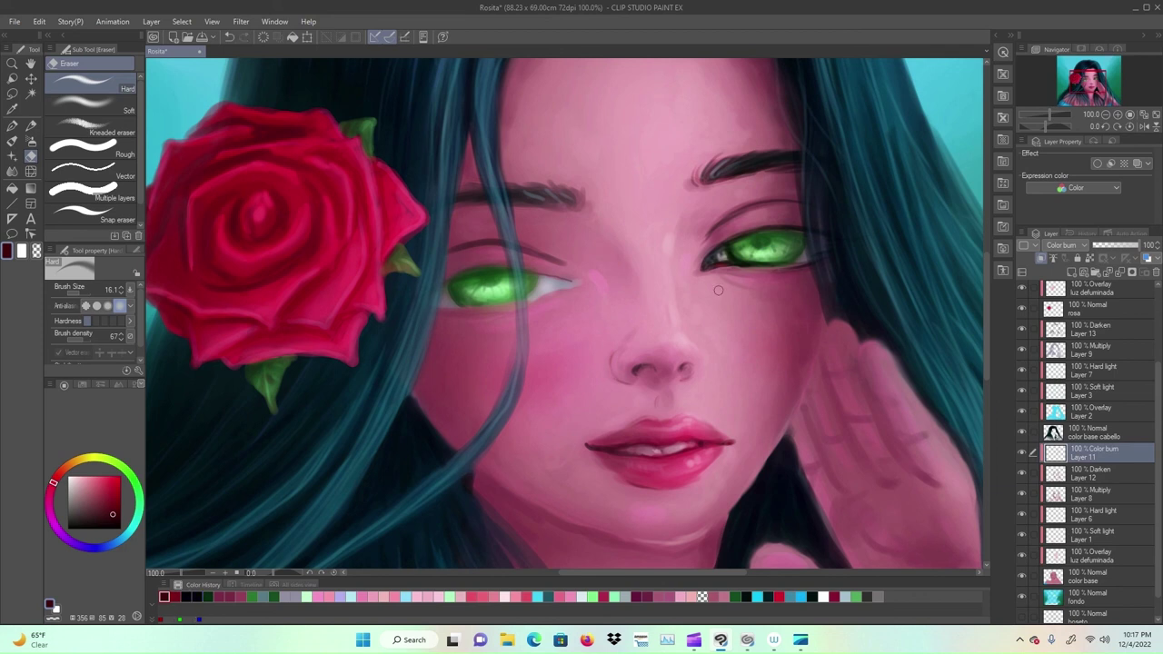
Step: Paint upper lashes on the hand-side eye in dark red at size 12.5 and soften them with Blend at size 34.4
{"action": "key", "text": "b"}
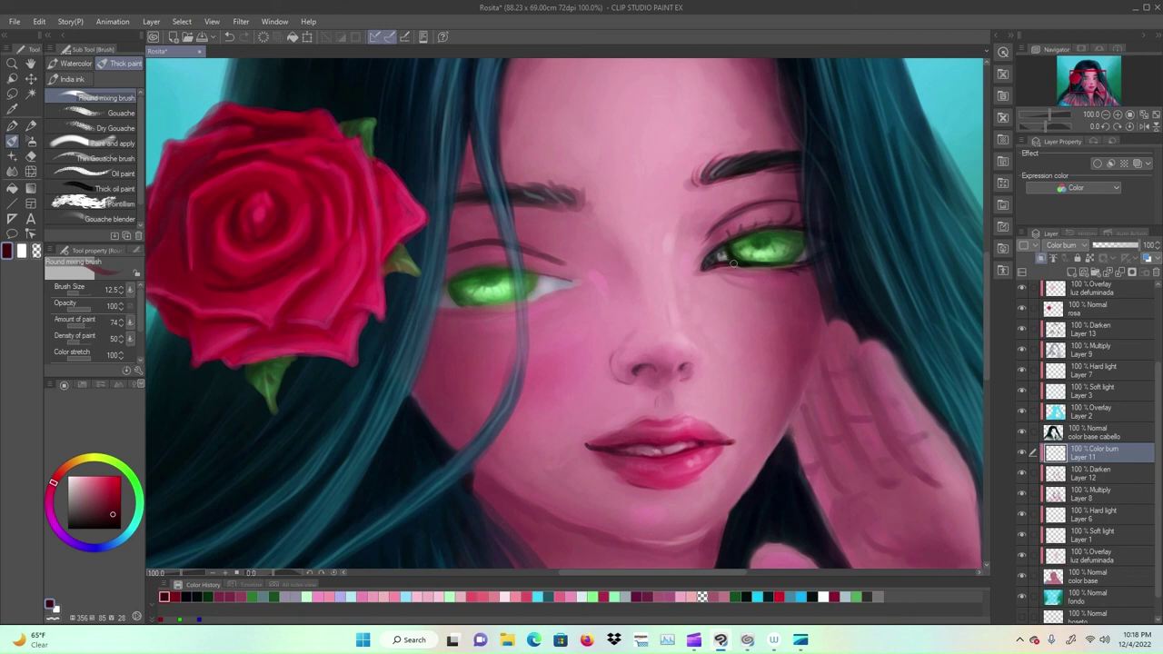
{"action": "left_click_drag", "start_coordinate": [735, 244], "coordinate": [763, 234]}
{"action": "key", "text": "j"}
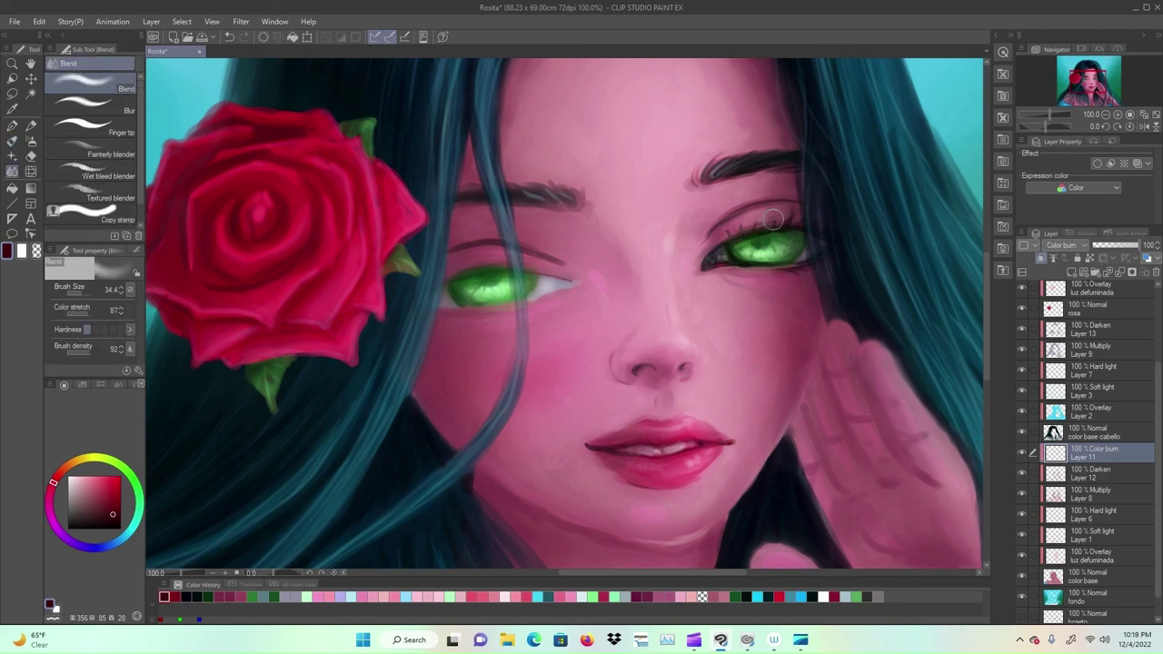
Step: Darken the pupils and iris rims of both eyes in dark green with the Round mixing brush at size 12.5
{"action": "left_click", "coordinate": [12, 142]}
{"action": "left_click", "coordinate": [207, 597]}
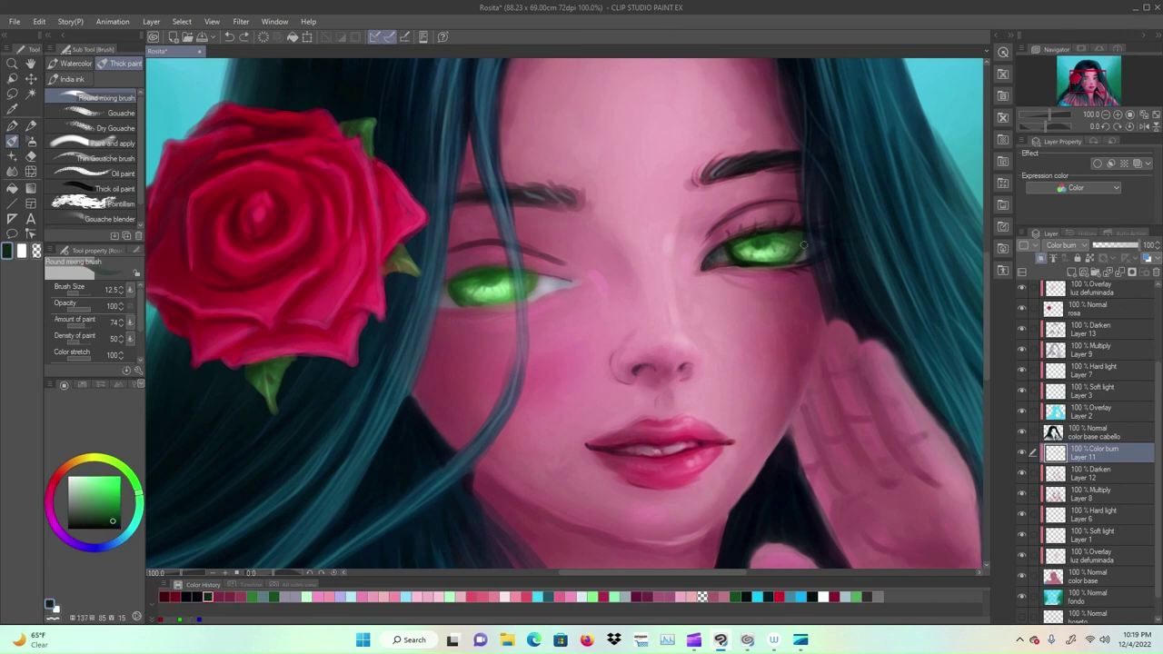
{"action": "mouse_move", "coordinate": [767, 236]}
{"action": "left_mouse_down"}
{"action": "mouse_move", "coordinate": [798, 236]}
{"action": "mouse_move", "coordinate": [738, 249]}
{"action": "left_mouse_up"}
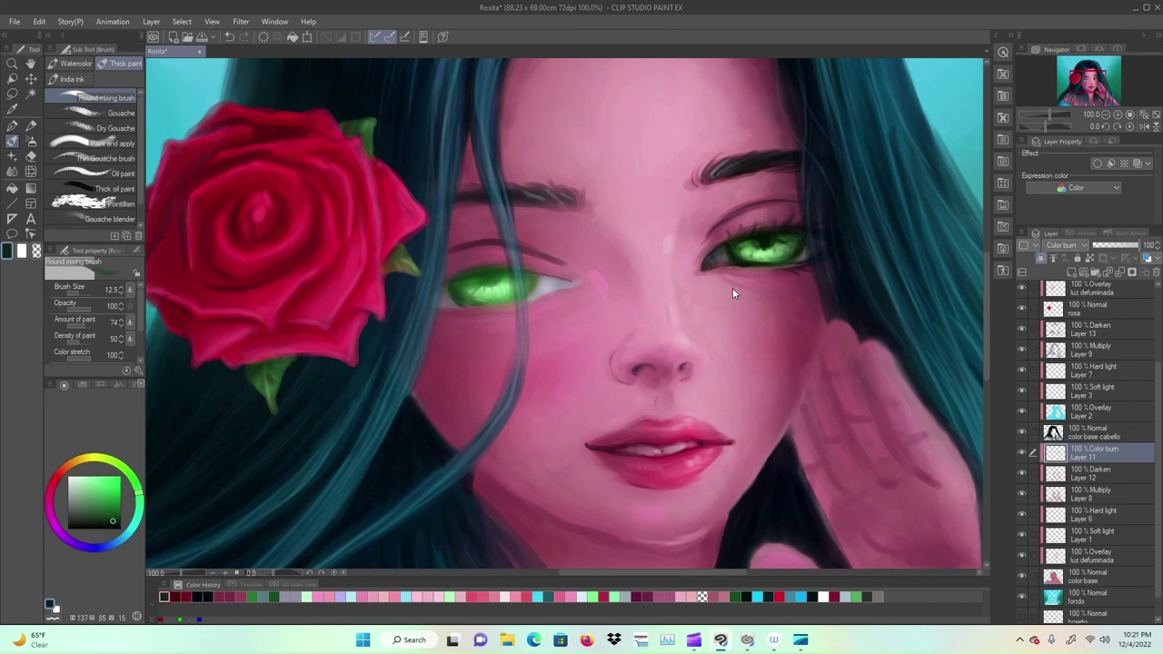
{"action": "scroll", "coordinate": [732, 288], "scroll_direction": "down", "scroll_amount": 3}
{"action": "scroll", "coordinate": [732, 287], "scroll_direction": "up", "scroll_amount": 3}
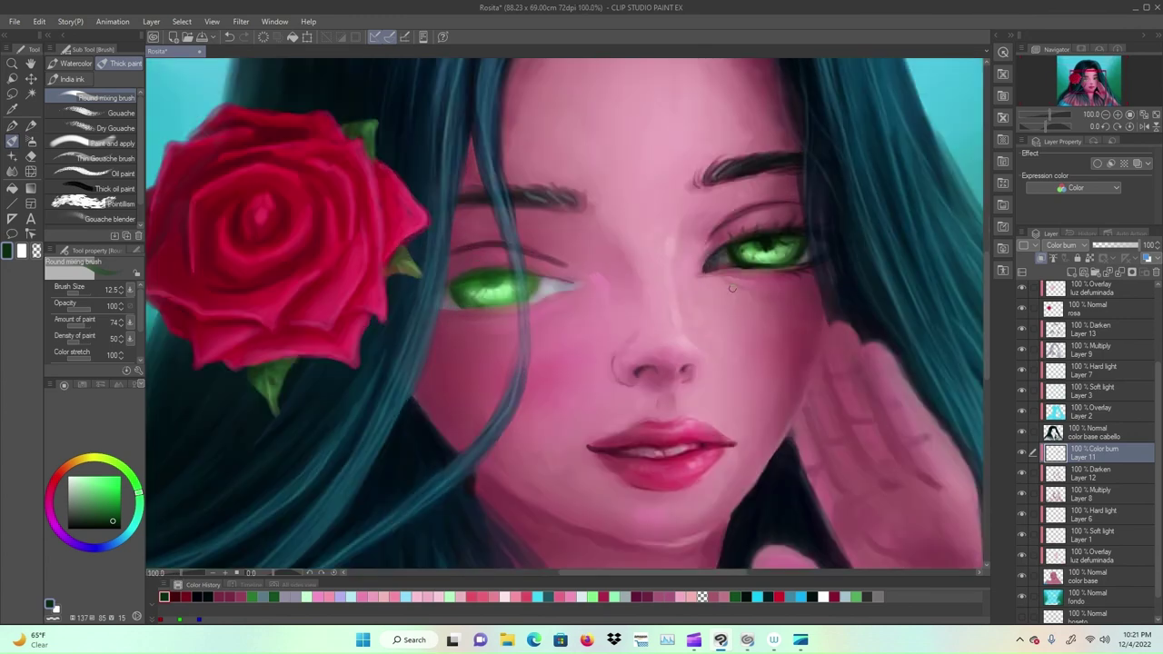
{"action": "mouse_move", "coordinate": [458, 278]}
{"action": "left_mouse_down"}
{"action": "mouse_move", "coordinate": [515, 282]}
{"action": "mouse_move", "coordinate": [506, 296]}
{"action": "mouse_move", "coordinate": [519, 302]}
{"action": "mouse_move", "coordinate": [531, 284]}
{"action": "mouse_move", "coordinate": [479, 282]}
{"action": "mouse_move", "coordinate": [504, 275]}
{"action": "mouse_move", "coordinate": [464, 302]}
{"action": "mouse_move", "coordinate": [515, 299]}
{"action": "mouse_move", "coordinate": [515, 268]}
{"action": "mouse_move", "coordinate": [444, 280]}
{"action": "left_mouse_up"}
Step: Line the lids, crease and inner corner of the rose-side eye and darken the eyebrows in dark red at size 12.5
{"action": "left_click", "coordinate": [176, 597]}
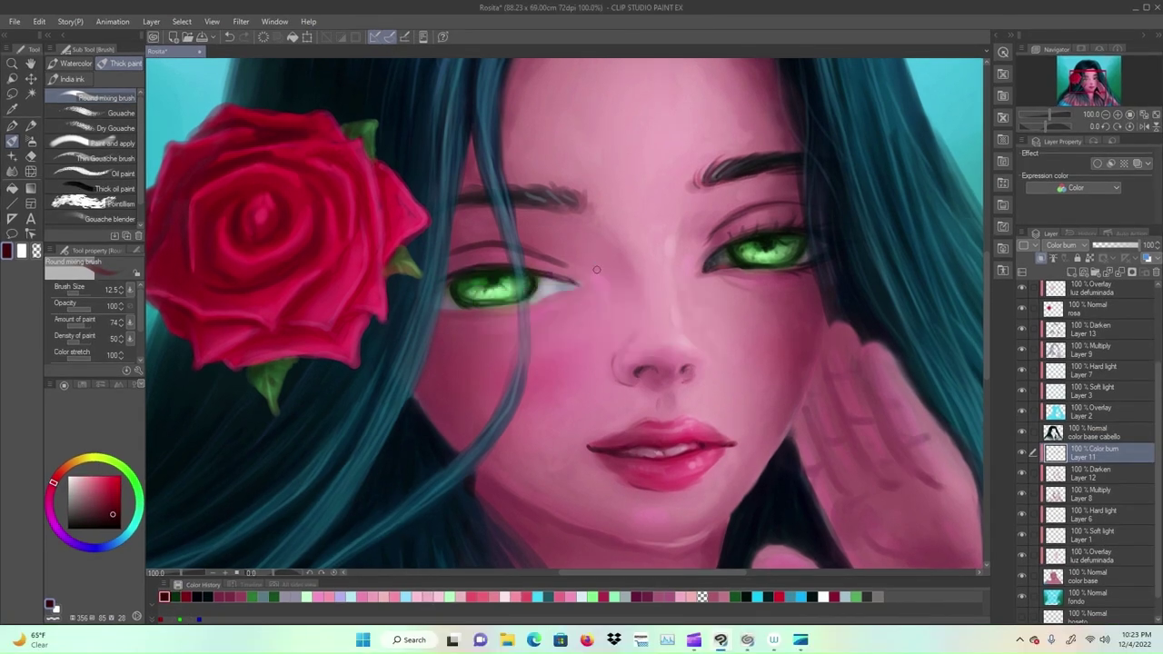
{"action": "left_click_drag", "start_coordinate": [504, 246], "coordinate": [450, 248]}
{"action": "left_click_drag", "start_coordinate": [562, 263], "coordinate": [493, 245]}
{"action": "left_click_drag", "start_coordinate": [567, 210], "coordinate": [454, 208]}
{"action": "left_click_drag", "start_coordinate": [714, 187], "coordinate": [798, 175]}
{"action": "mouse_move", "coordinate": [578, 284]}
{"action": "left_mouse_down"}
{"action": "mouse_move", "coordinate": [465, 314]}
{"action": "mouse_move", "coordinate": [561, 286]}
{"action": "left_mouse_up"}
{"action": "mouse_move", "coordinate": [440, 307]}
{"action": "left_mouse_down"}
{"action": "mouse_move", "coordinate": [489, 311]}
{"action": "mouse_move", "coordinate": [434, 313]}
{"action": "left_mouse_up"}
{"action": "key", "text": "ctrl+z"}
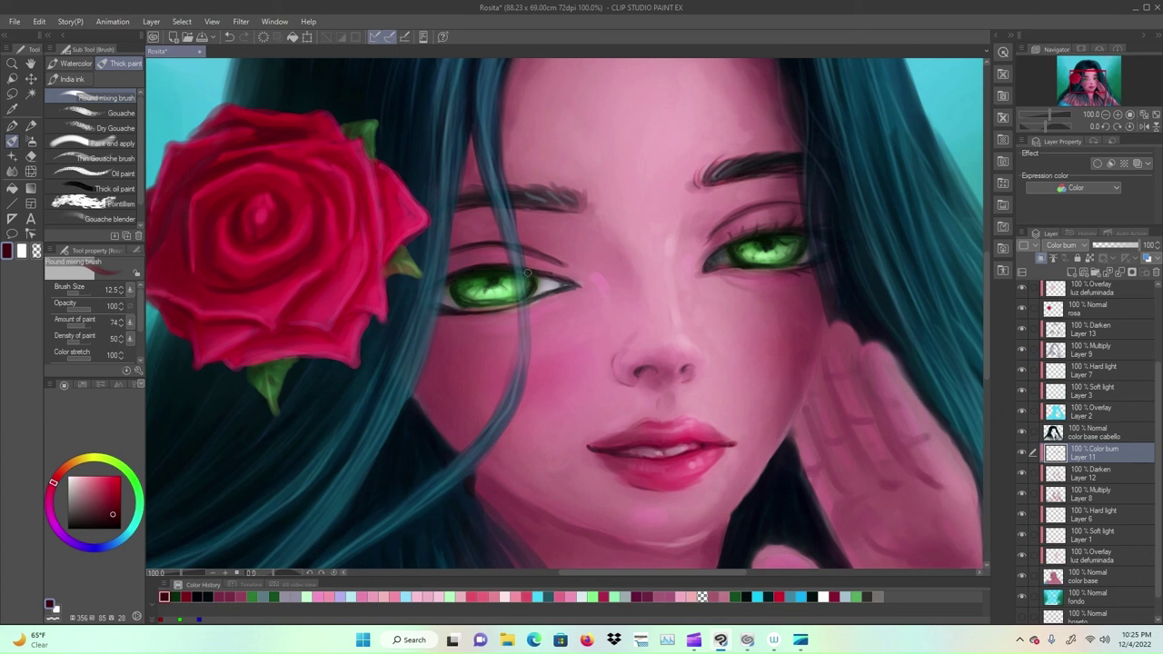
Step: Paint upper and lower lashes on the rose-side eye in dark red at size 12.5
{"action": "mouse_move", "coordinate": [527, 272]}
{"action": "left_mouse_down"}
{"action": "mouse_move", "coordinate": [546, 268]}
{"action": "mouse_move", "coordinate": [462, 271]}
{"action": "left_mouse_up"}
{"action": "mouse_move", "coordinate": [453, 315]}
{"action": "left_mouse_down"}
{"action": "mouse_move", "coordinate": [514, 304]}
{"action": "mouse_move", "coordinate": [498, 310]}
{"action": "left_mouse_up"}
{"action": "left_click", "coordinate": [175, 597]}
{"action": "left_click", "coordinate": [174, 597]}
Step: Highlight the lower lid rims of both eyes in light pink on the Hard light Layer 6
{"action": "left_click", "coordinate": [1090, 515]}
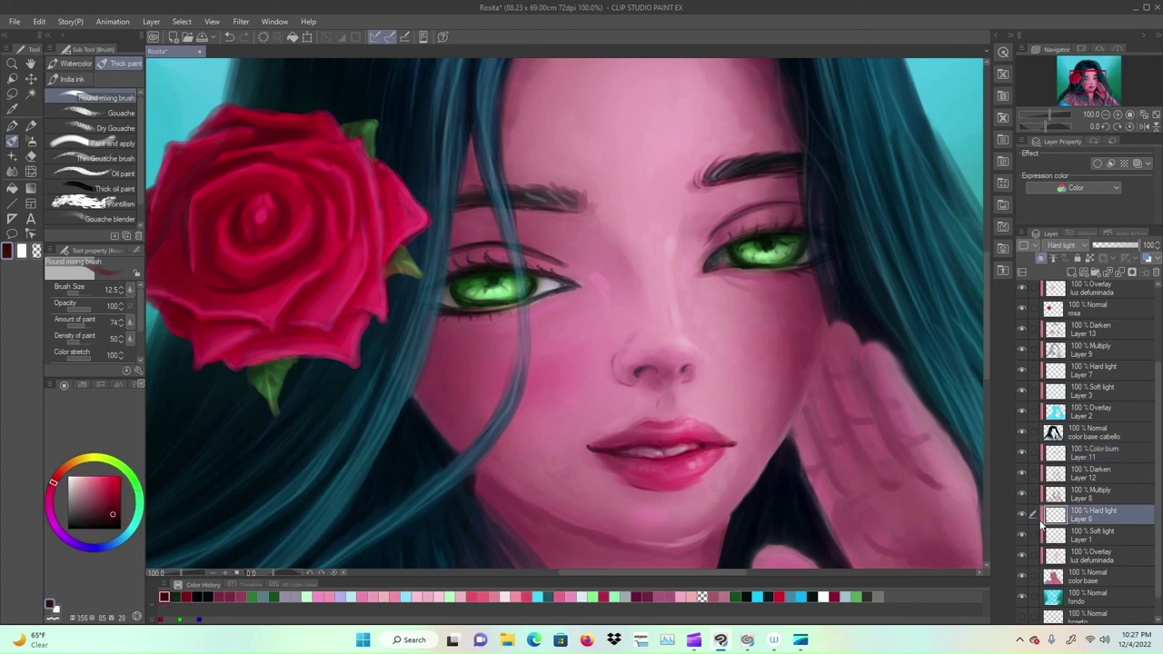
{"action": "left_click", "coordinate": [384, 597]}
{"action": "left_click_drag", "start_coordinate": [779, 269], "coordinate": [797, 268]}
{"action": "left_click_drag", "start_coordinate": [512, 315], "coordinate": [538, 305]}
{"action": "scroll", "coordinate": [436, 351], "scroll_direction": "down", "scroll_amount": 3}
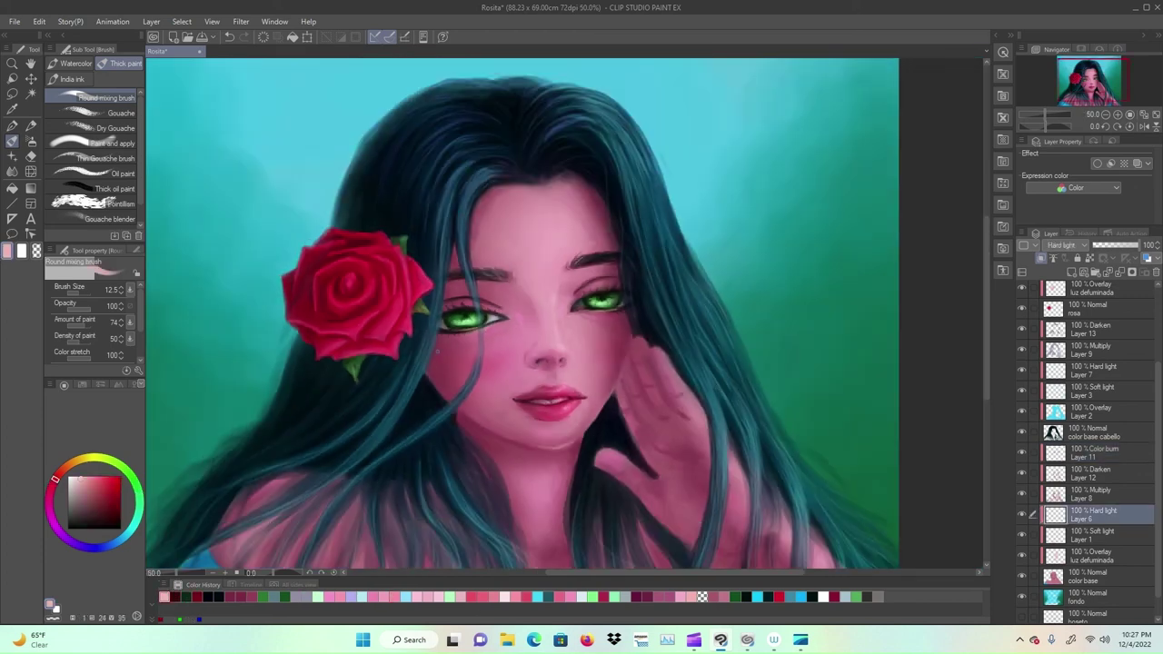
Step: Touch up the forehead's hairline edge on the rose side in dark red at size 12.5
{"action": "scroll", "coordinate": [437, 351], "scroll_direction": "up", "scroll_amount": 4}
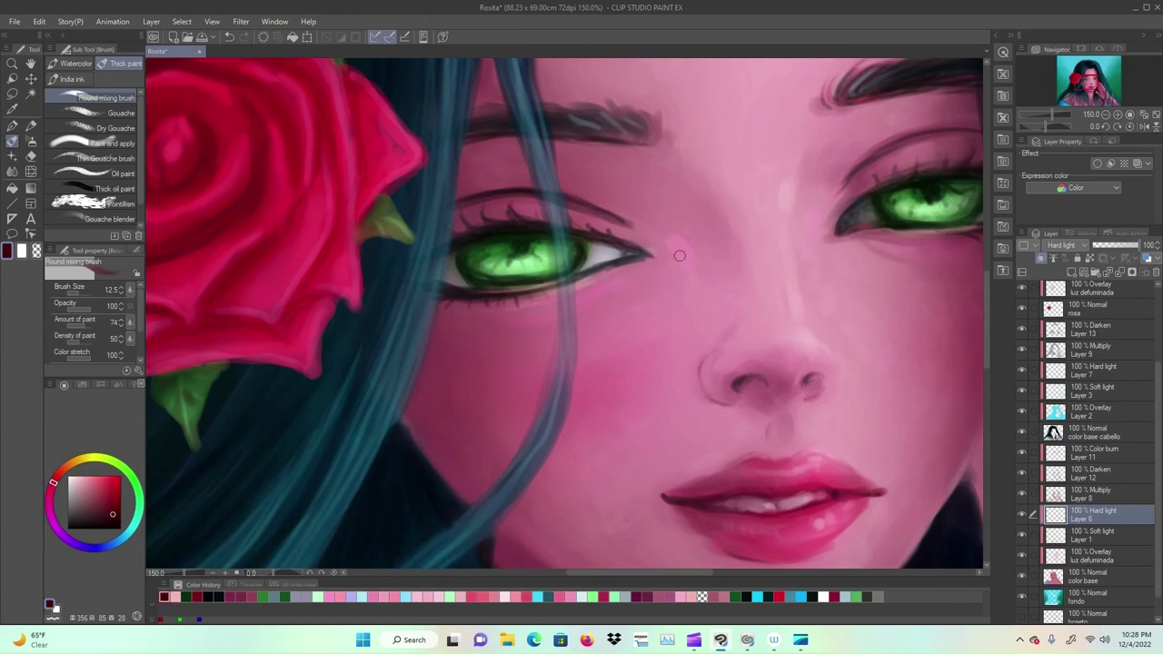
{"action": "left_click", "coordinate": [1095, 68]}
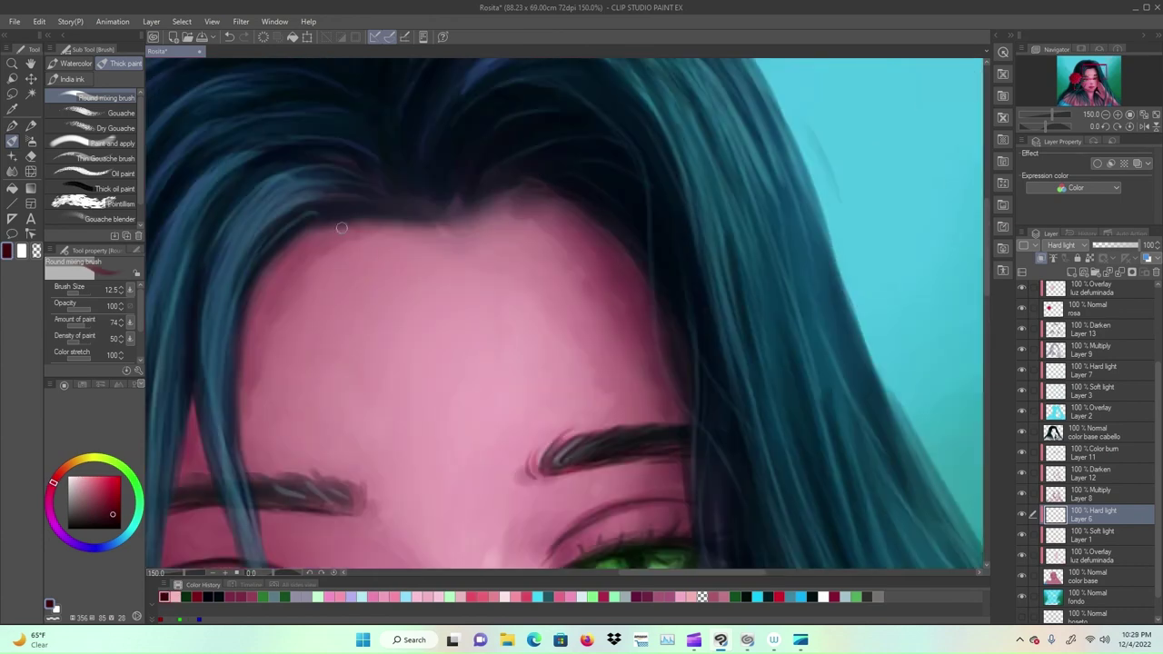
{"action": "left_click_drag", "start_coordinate": [318, 229], "coordinate": [292, 241]}
Step: Outline the cheek and jaw edge against the hand in dark red on the Color burn Layer 11
{"action": "left_click", "coordinate": [1094, 80]}
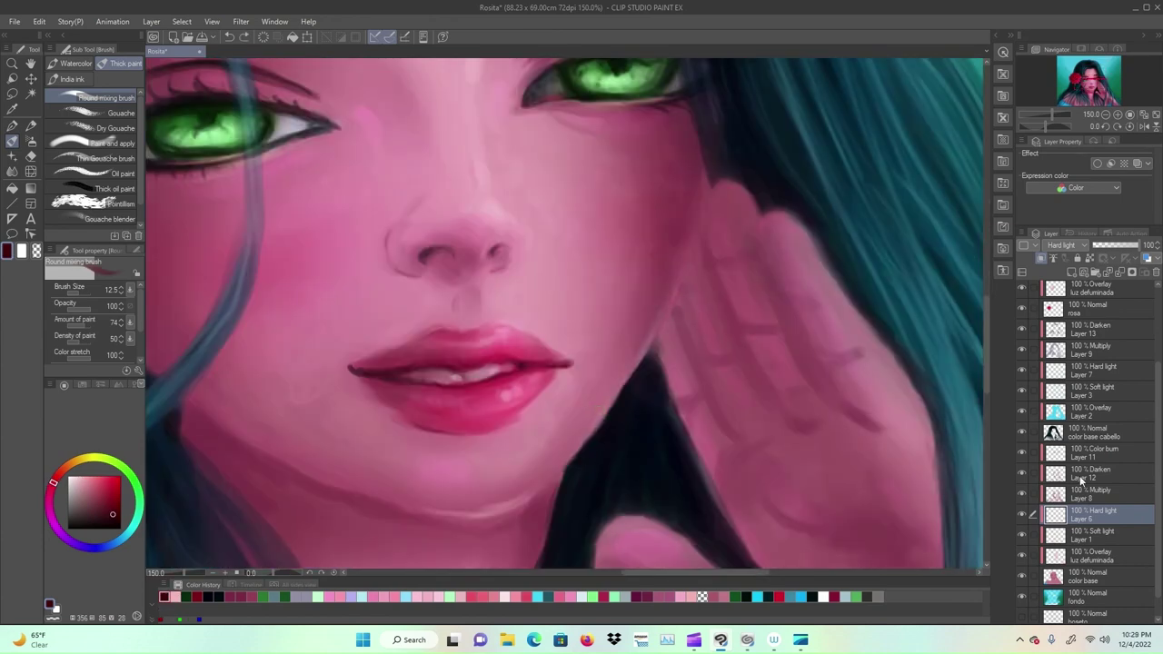
{"action": "left_click", "coordinate": [1086, 453]}
{"action": "left_click_drag", "start_coordinate": [674, 293], "coordinate": [652, 339]}
{"action": "left_click_drag", "start_coordinate": [706, 204], "coordinate": [644, 360]}
{"action": "left_click_drag", "start_coordinate": [675, 298], "coordinate": [661, 356]}
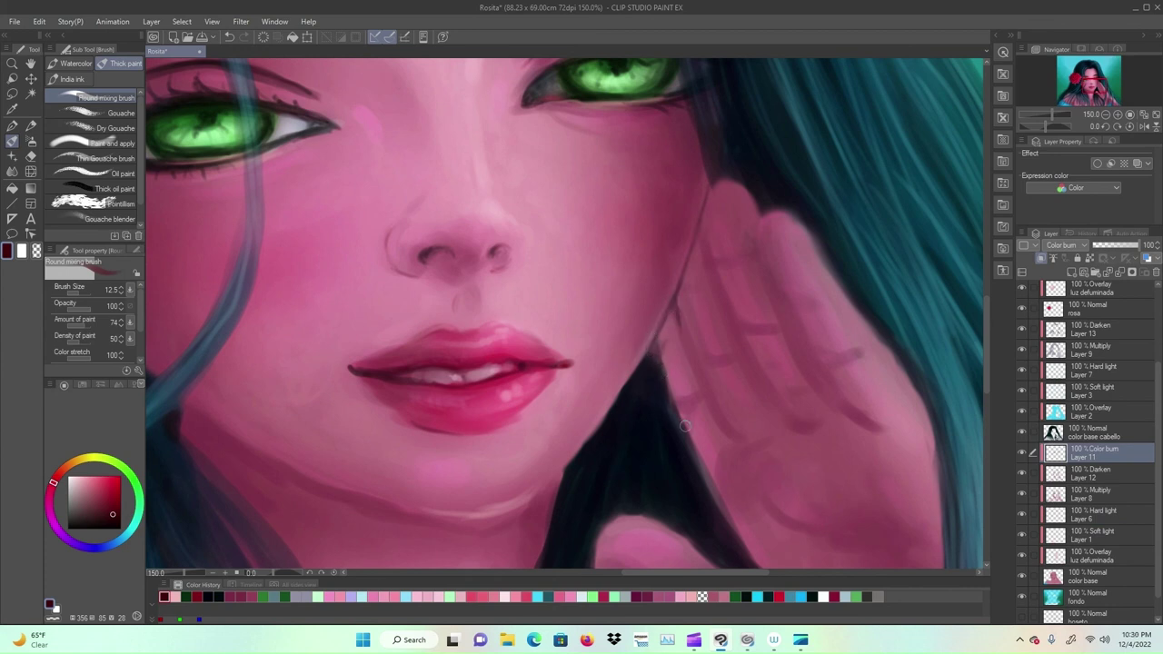
{"action": "mouse_move", "coordinate": [685, 426]}
{"action": "left_mouse_down"}
{"action": "mouse_move", "coordinate": [727, 462]}
{"action": "mouse_move", "coordinate": [716, 412]}
{"action": "mouse_move", "coordinate": [723, 306]}
{"action": "mouse_move", "coordinate": [701, 249]}
{"action": "mouse_move", "coordinate": [721, 309]}
{"action": "left_mouse_up"}
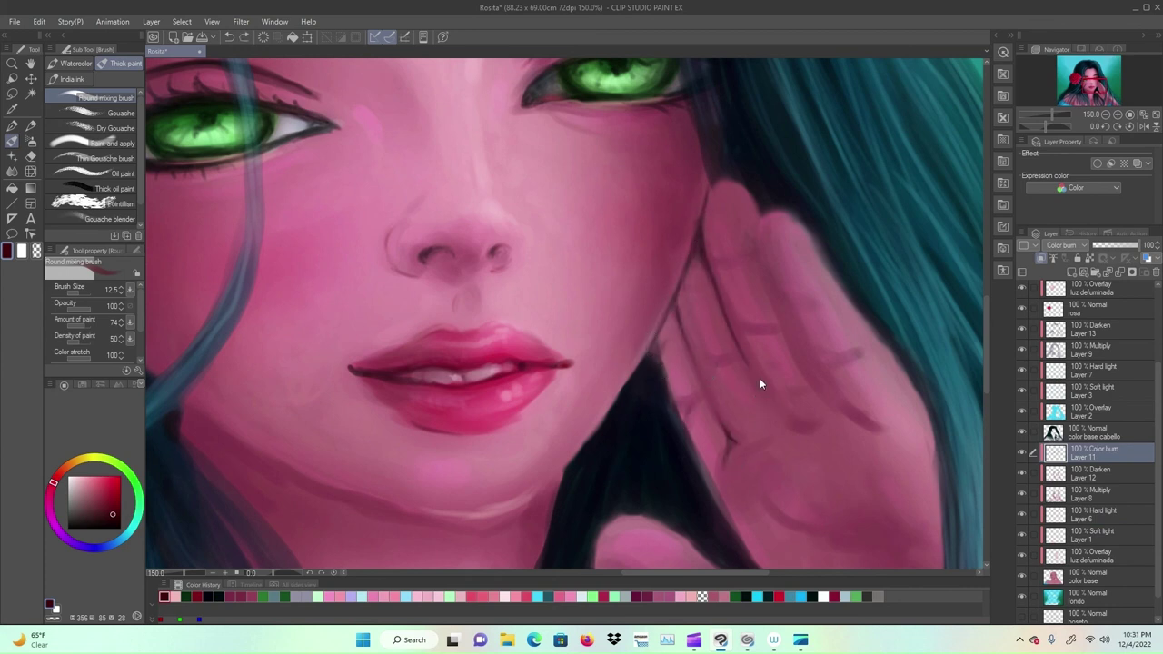
{"action": "key", "text": "ctrl+z"}
{"action": "key", "text": "ctrl+z"}
{"action": "key", "text": "ctrl+z"}
{"action": "key", "text": "ctrl+z"}
{"action": "key", "text": "ctrl+z"}
{"action": "key", "text": "ctrl+z"}
{"action": "key", "text": "ctrl+z"}
Step: Draw the dividing lines between the fingers of the raised hand in dark red at size 12.5
{"action": "left_click_drag", "start_coordinate": [681, 302], "coordinate": [737, 442]}
{"action": "left_click_drag", "start_coordinate": [701, 243], "coordinate": [776, 419]}
{"action": "left_click_drag", "start_coordinate": [714, 272], "coordinate": [701, 135]}
{"action": "left_click_drag", "start_coordinate": [760, 222], "coordinate": [828, 398]}
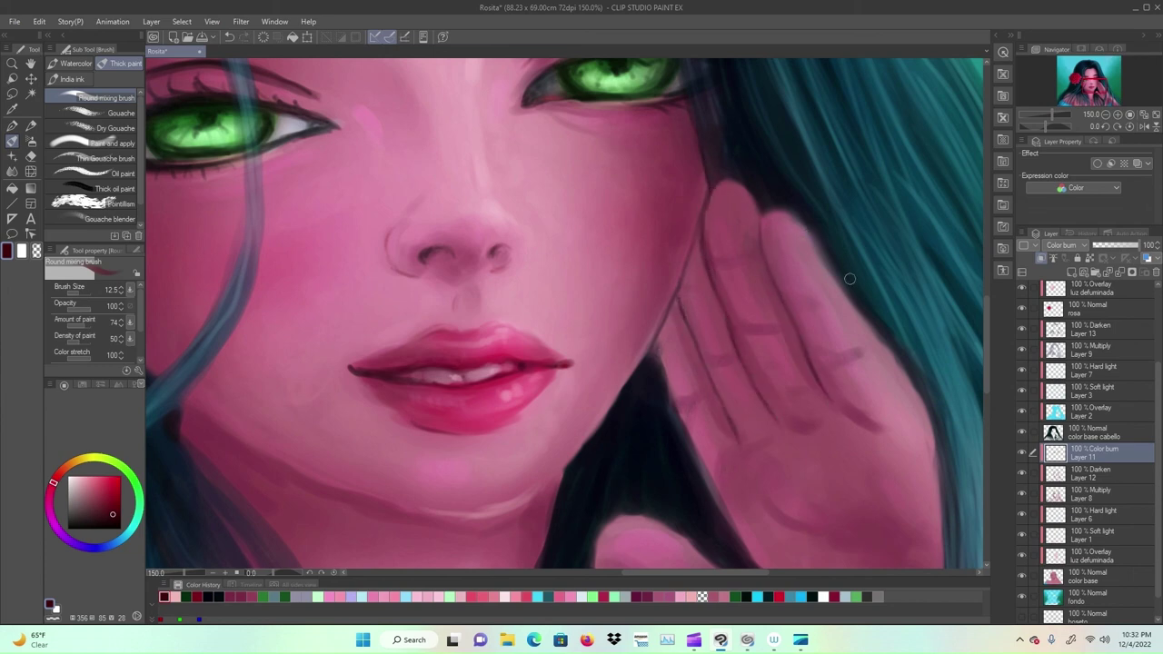
Step: Refine the finger contours and add short dark red creases at the finger bases of the raised hand
{"action": "key", "text": "ctrl+minus"}
{"action": "left_click_drag", "start_coordinate": [833, 472], "coordinate": [738, 394]}
{"action": "key", "text": "ctrl+z"}
{"action": "mouse_move", "coordinate": [629, 253]}
{"action": "left_mouse_down"}
{"action": "mouse_move", "coordinate": [666, 307]}
{"action": "mouse_move", "coordinate": [640, 274]}
{"action": "mouse_move", "coordinate": [596, 287]}
{"action": "left_mouse_up"}
{"action": "left_click_drag", "start_coordinate": [547, 194], "coordinate": [551, 248]}
{"action": "left_click_drag", "start_coordinate": [581, 318], "coordinate": [580, 331]}
{"action": "left_click_drag", "start_coordinate": [608, 310], "coordinate": [675, 314]}
Step: Draw the palm creases across the raised hand in dark red with the Round mixing brush at size 12.5
{"action": "key", "text": "e"}
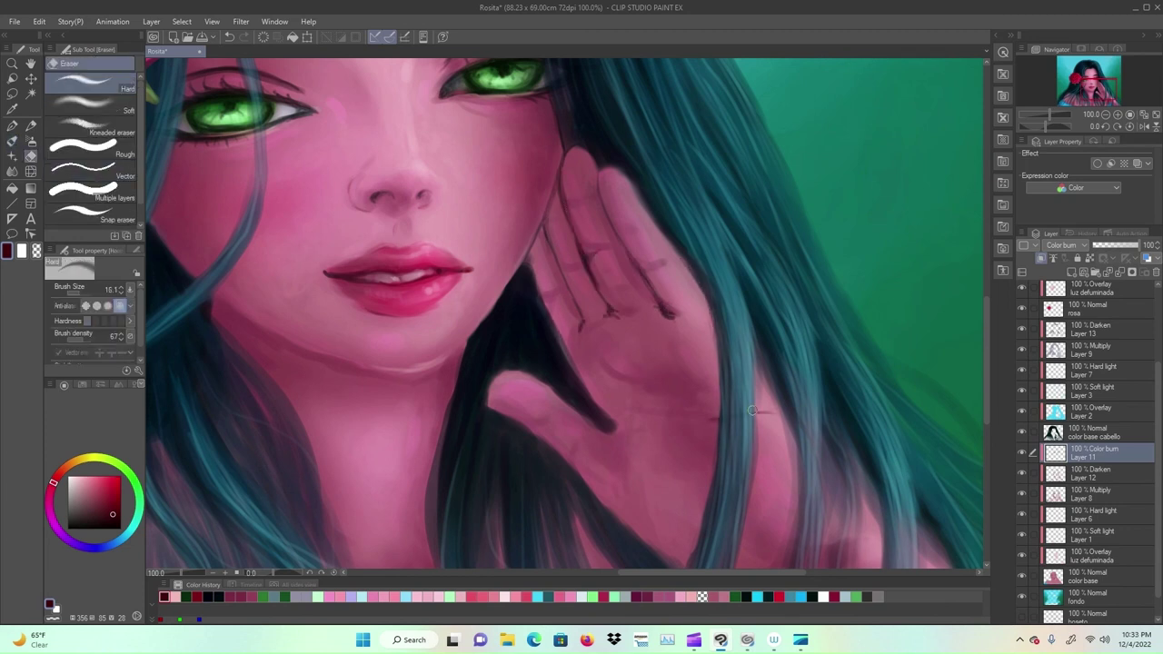
{"action": "key", "text": "b"}
{"action": "left_click_drag", "start_coordinate": [714, 416], "coordinate": [656, 419]}
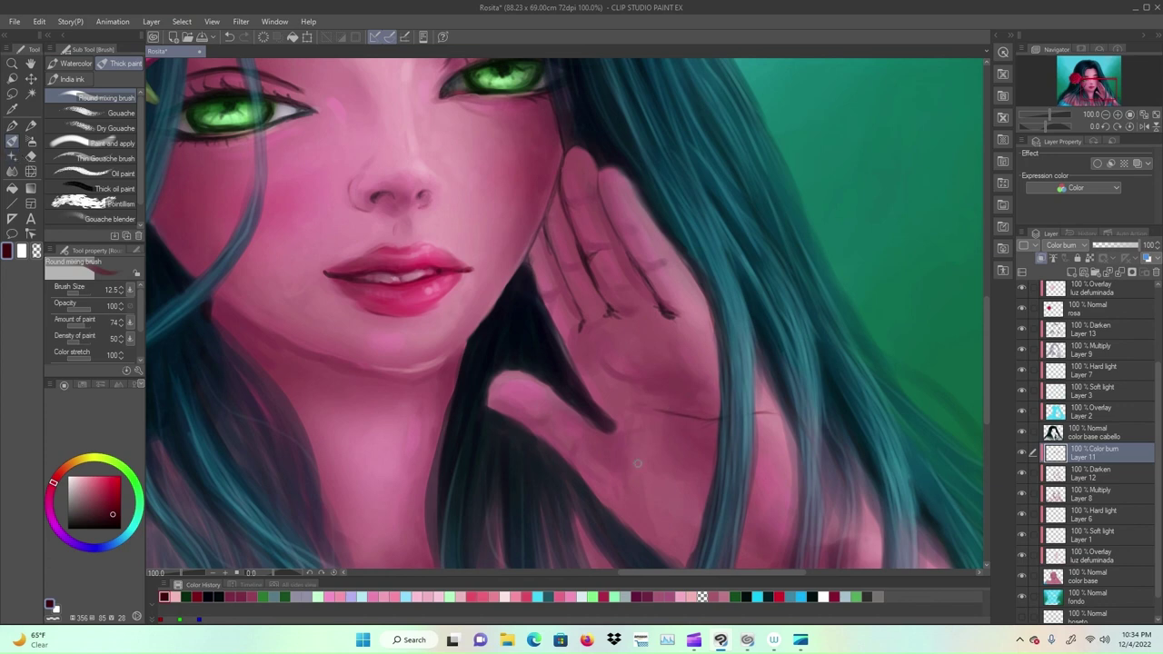
{"action": "left_click_drag", "start_coordinate": [600, 376], "coordinate": [645, 384]}
Step: Clean up the hair edge between thumb and fingers on the color base cabello layer with the Hard eraser at size 16.1
{"action": "left_click", "coordinate": [31, 156]}
{"action": "left_click", "coordinate": [1100, 433]}
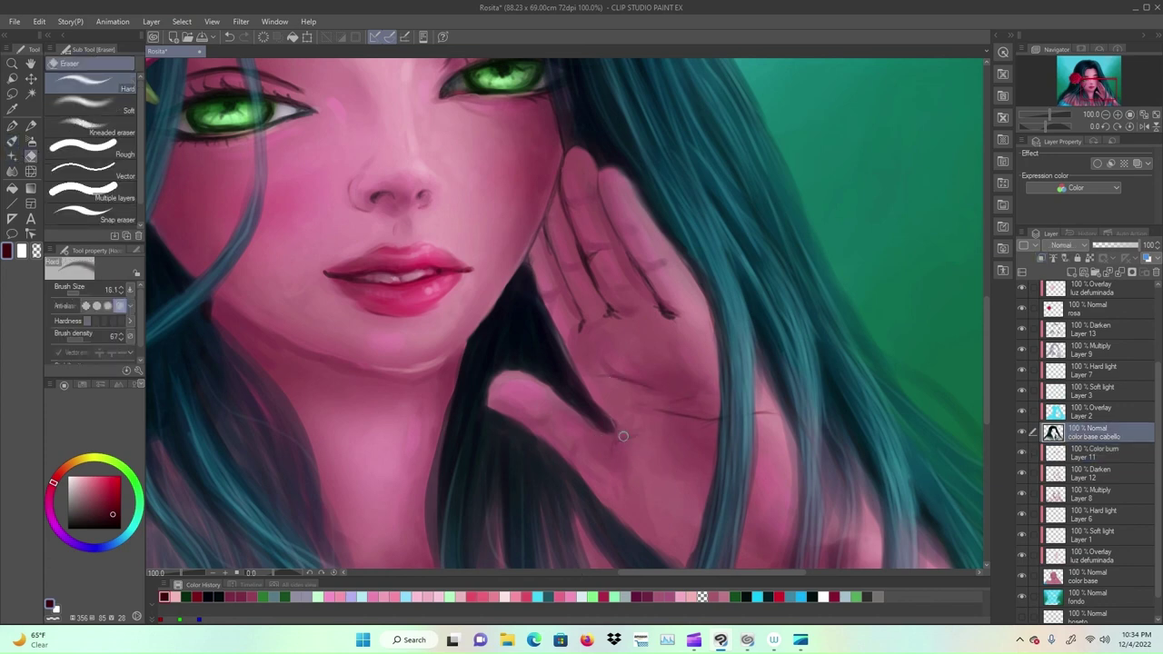
{"action": "left_click_drag", "start_coordinate": [618, 432], "coordinate": [565, 340]}
Step: Return to the Color burn Layer 11 and line the wrist crease and the contours around the blue garment in dark red
{"action": "left_click", "coordinate": [12, 141]}
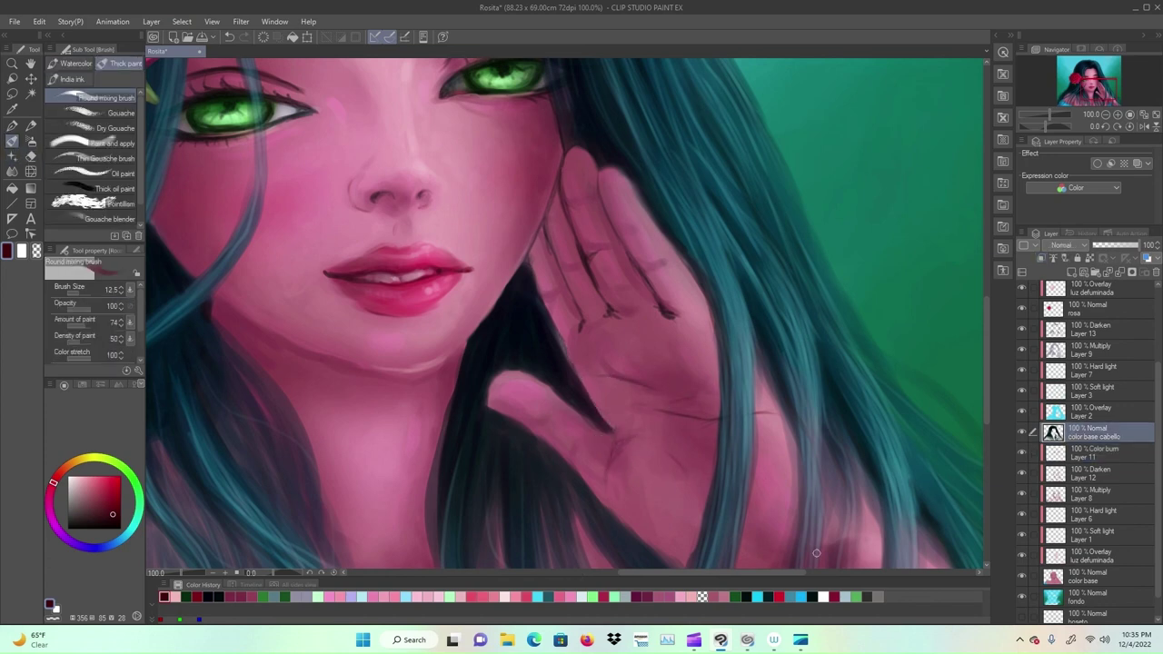
{"action": "left_click_drag", "start_coordinate": [817, 553], "coordinate": [761, 408]}
{"action": "key", "text": "ctrl+z"}
{"action": "left_click", "coordinate": [1087, 458]}
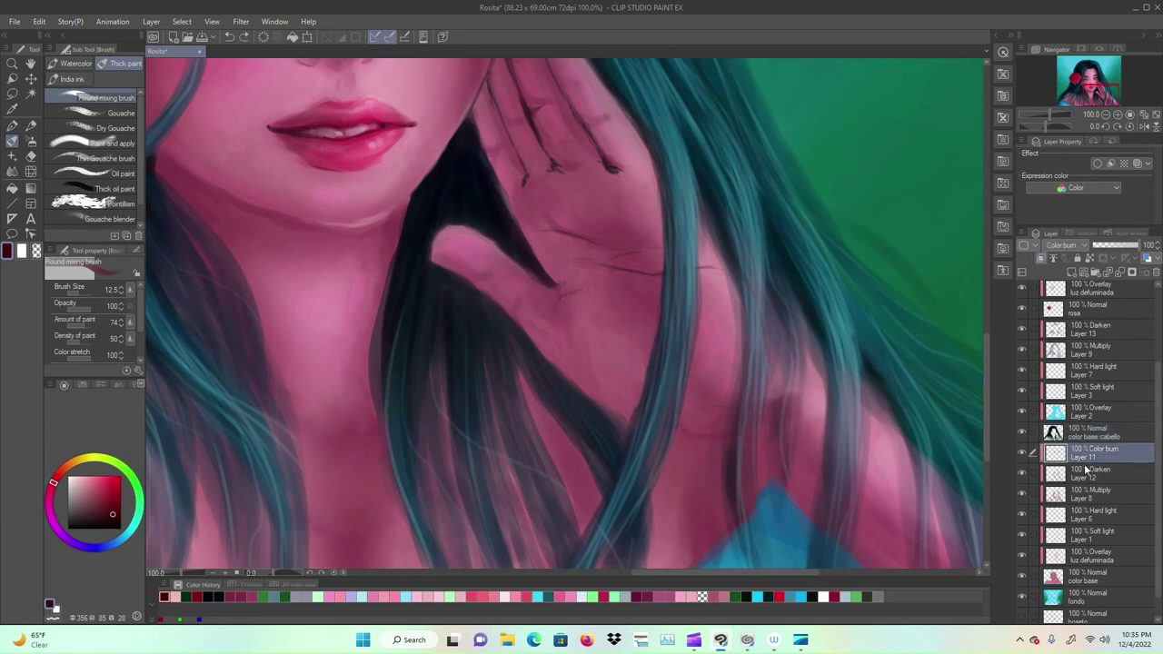
{"action": "left_click_drag", "start_coordinate": [683, 436], "coordinate": [721, 438]}
{"action": "left_click_drag", "start_coordinate": [756, 449], "coordinate": [789, 490]}
{"action": "left_click_drag", "start_coordinate": [770, 482], "coordinate": [687, 562]}
{"action": "scroll", "coordinate": [1051, 319], "scroll_direction": "up", "scroll_amount": 2}
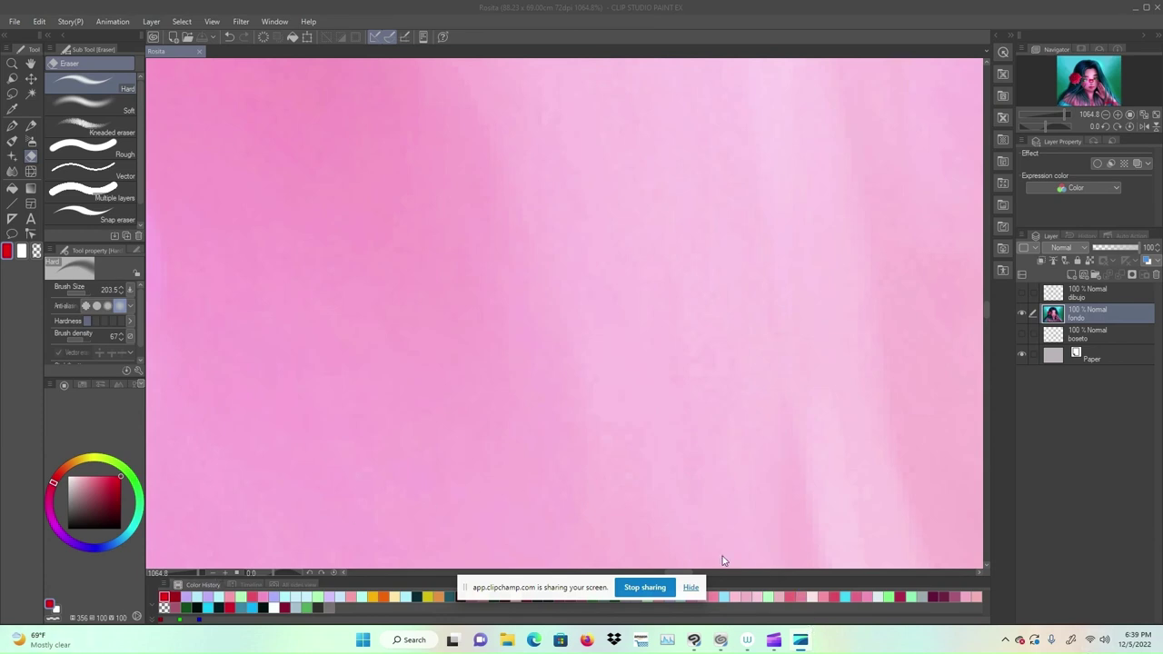
Step: Examine the finished portrait from close facial detail out to the whole canvas with its signature
{"action": "left_click", "coordinate": [693, 588]}
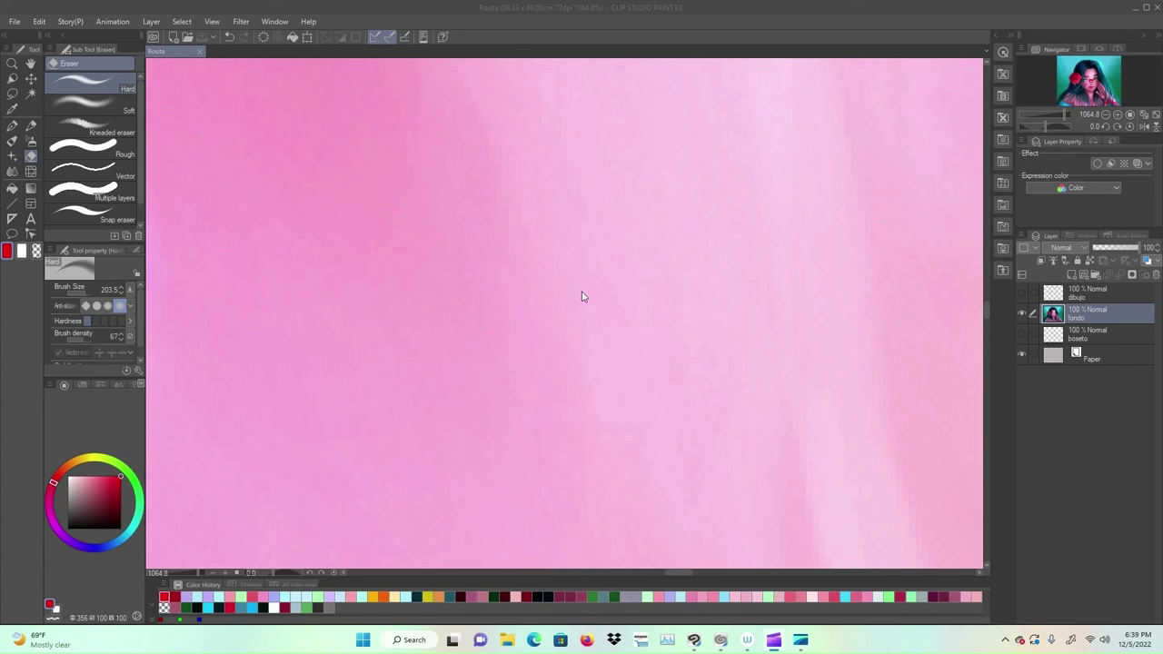
{"action": "scroll", "coordinate": [583, 305], "scroll_direction": "down", "scroll_amount": 1}
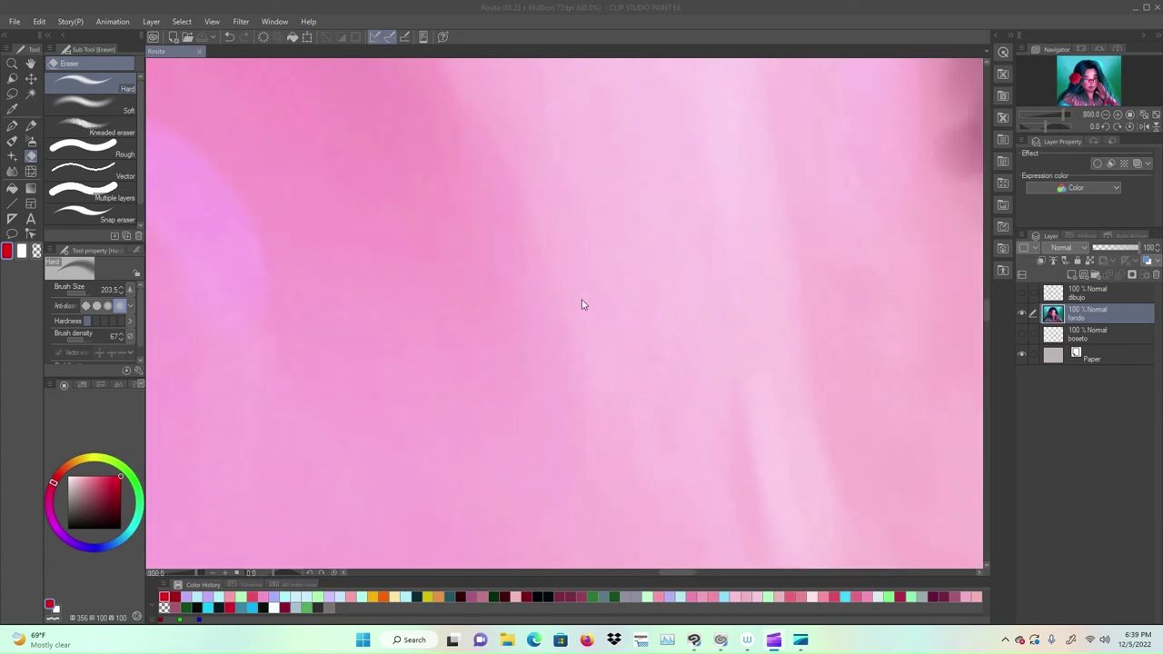
{"action": "scroll", "coordinate": [582, 304], "scroll_direction": "down", "scroll_amount": 1}
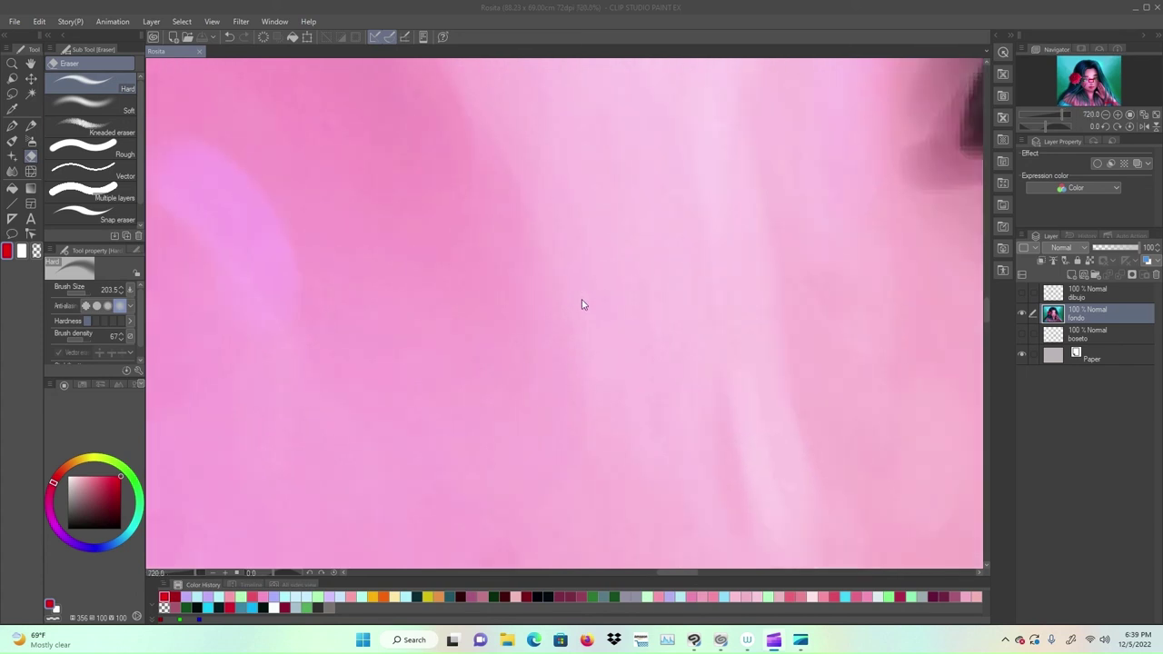
{"action": "scroll", "coordinate": [583, 305], "scroll_direction": "down", "scroll_amount": 2}
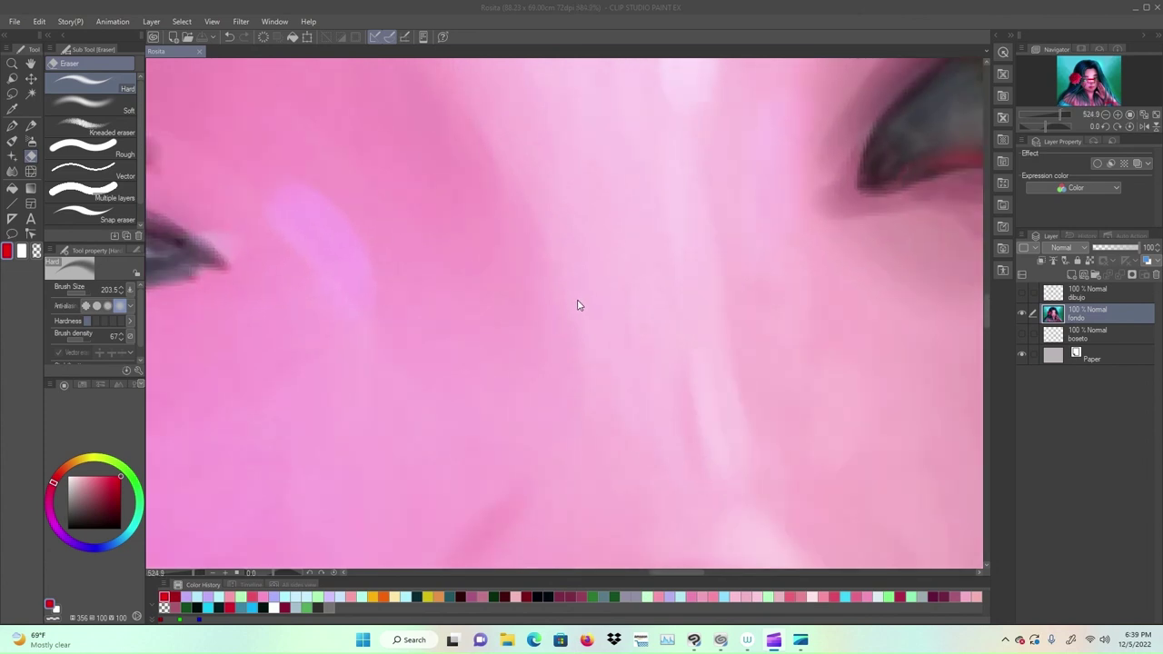
{"action": "scroll", "coordinate": [577, 305], "scroll_direction": "down", "scroll_amount": 1}
{"action": "scroll", "coordinate": [577, 305], "scroll_direction": "down", "scroll_amount": 3}
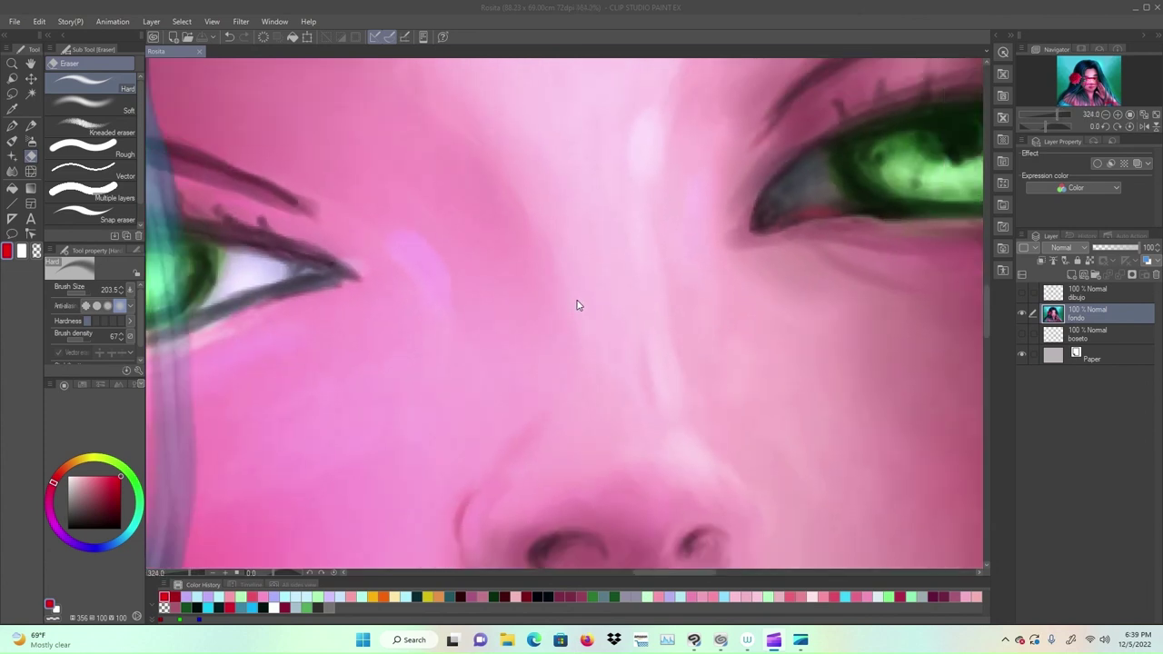
{"action": "scroll", "coordinate": [576, 305], "scroll_direction": "down", "scroll_amount": 4}
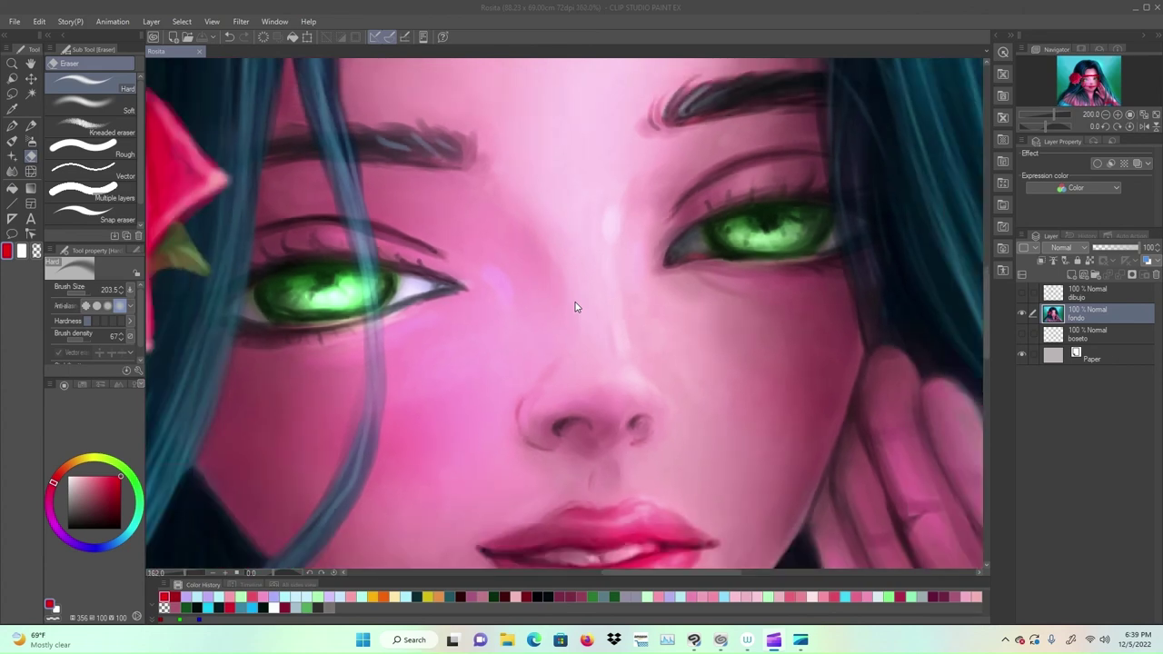
{"action": "scroll", "coordinate": [574, 307], "scroll_direction": "down", "scroll_amount": 4}
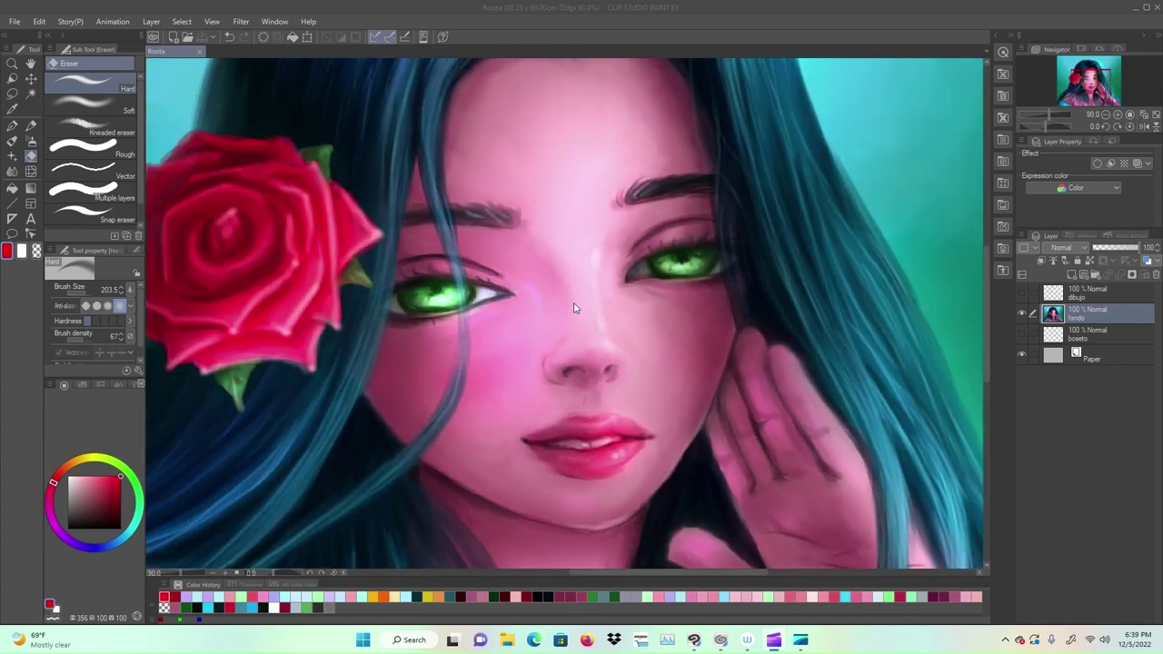
{"action": "scroll", "coordinate": [574, 308], "scroll_direction": "down", "scroll_amount": 1}
{"action": "scroll", "coordinate": [573, 308], "scroll_direction": "down", "scroll_amount": 2}
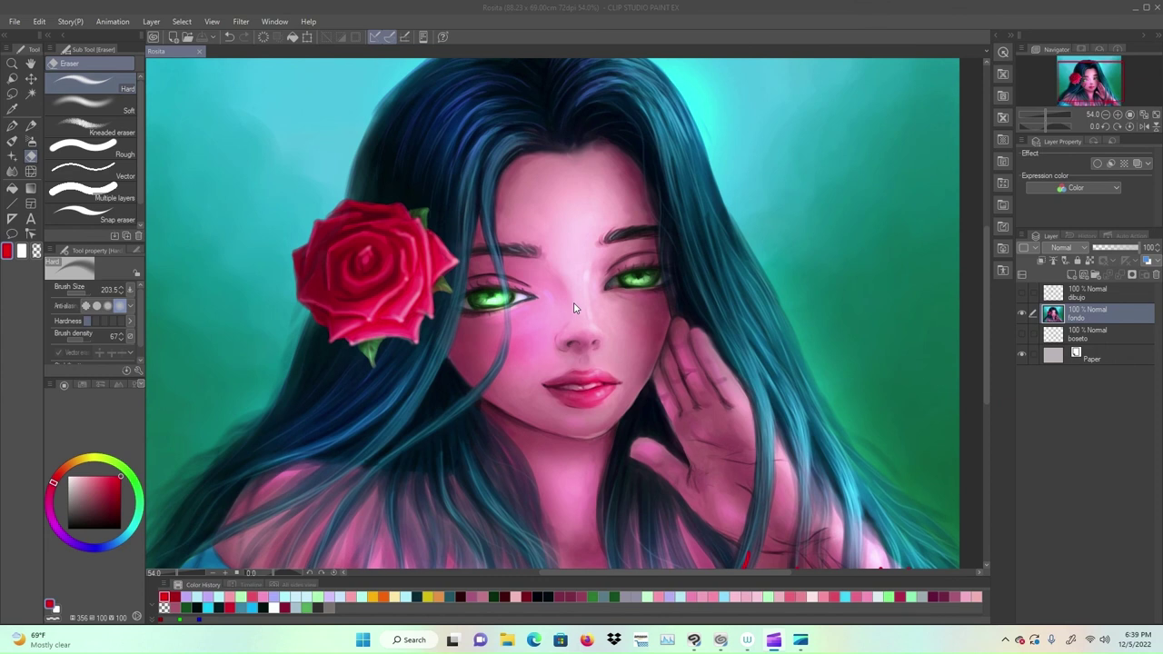
{"action": "scroll", "coordinate": [573, 308], "scroll_direction": "down", "scroll_amount": 1}
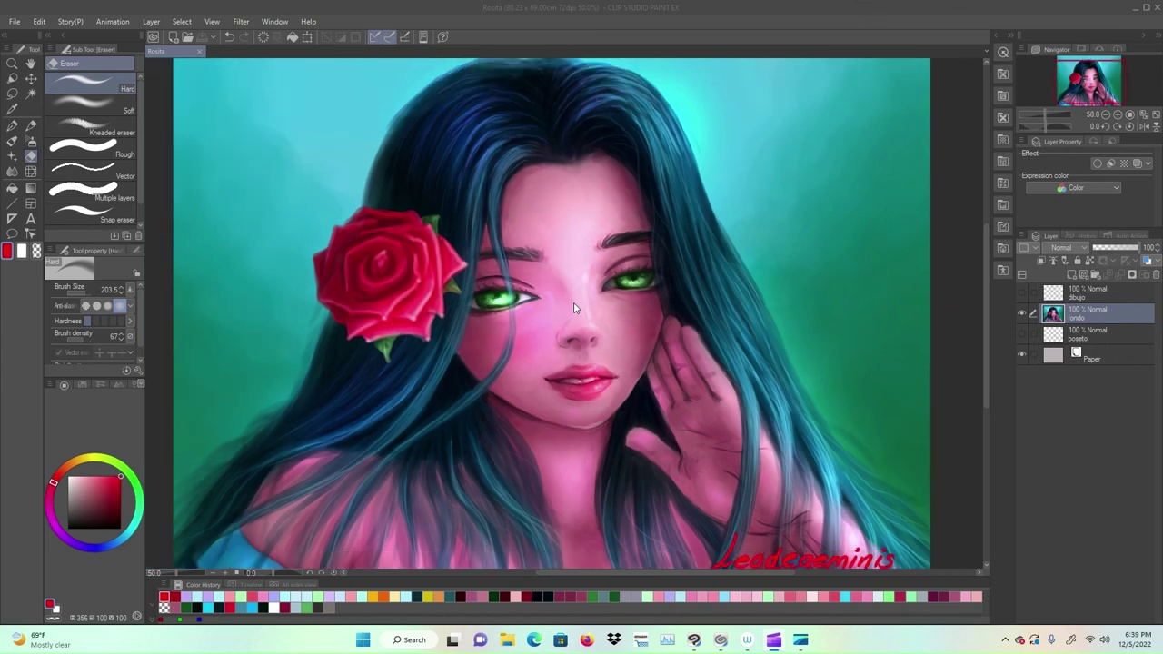
{"action": "scroll", "coordinate": [574, 308], "scroll_direction": "down", "scroll_amount": 1}
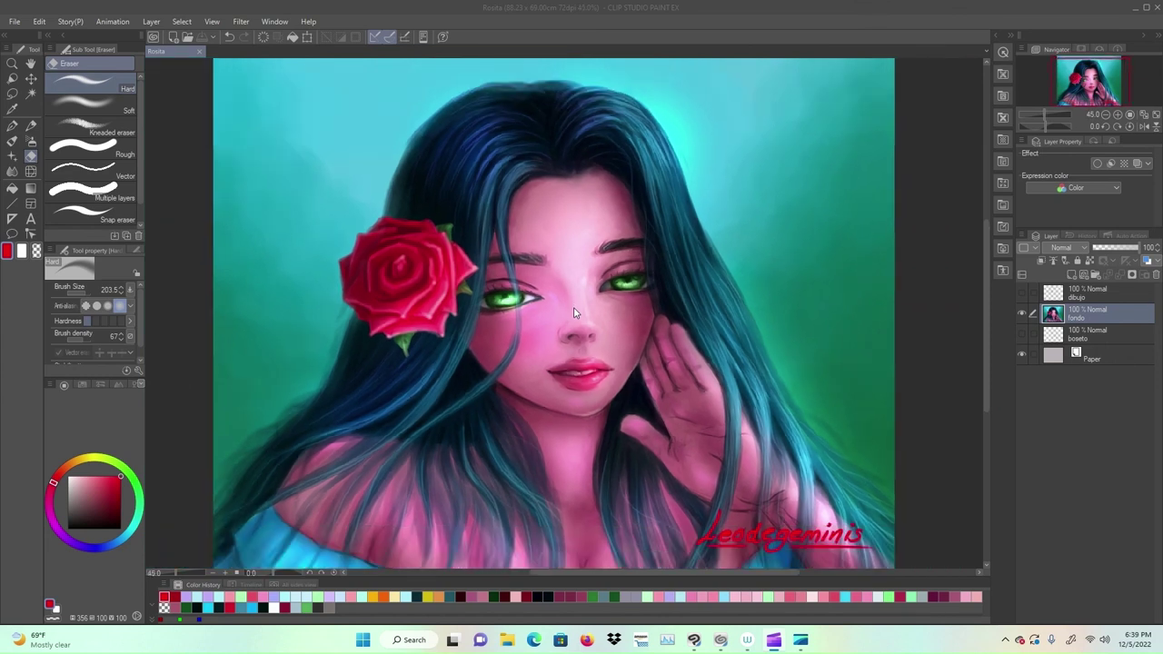
{"action": "left_click", "coordinate": [1156, 118]}
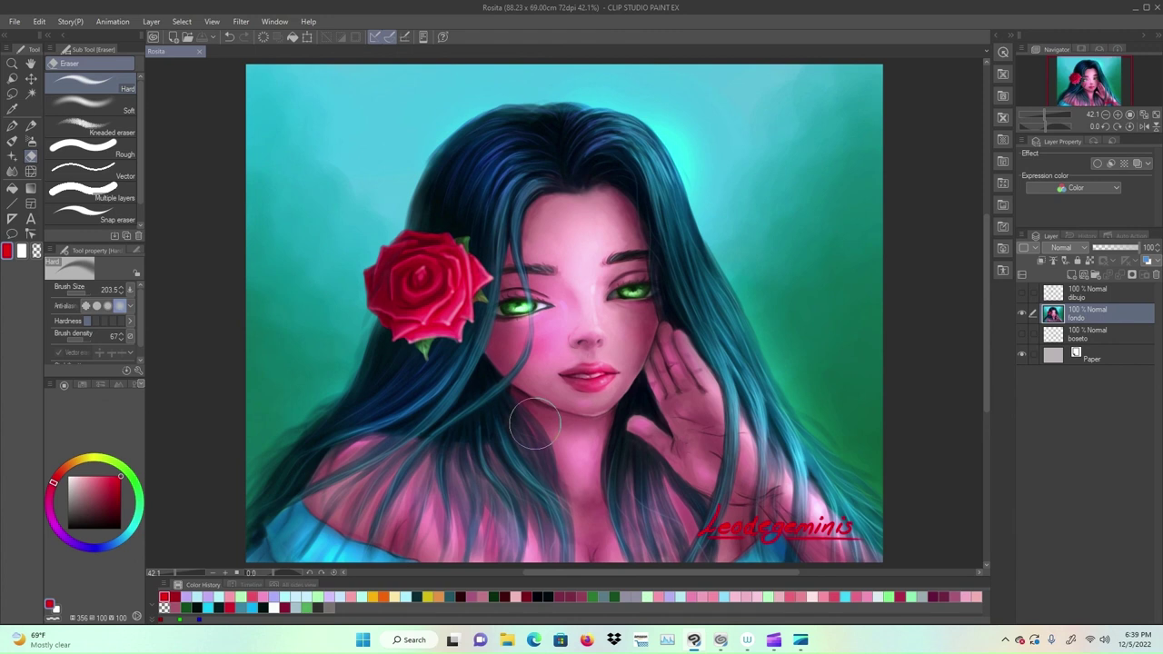
{"action": "scroll", "coordinate": [535, 425], "scroll_direction": "up", "scroll_amount": 1}
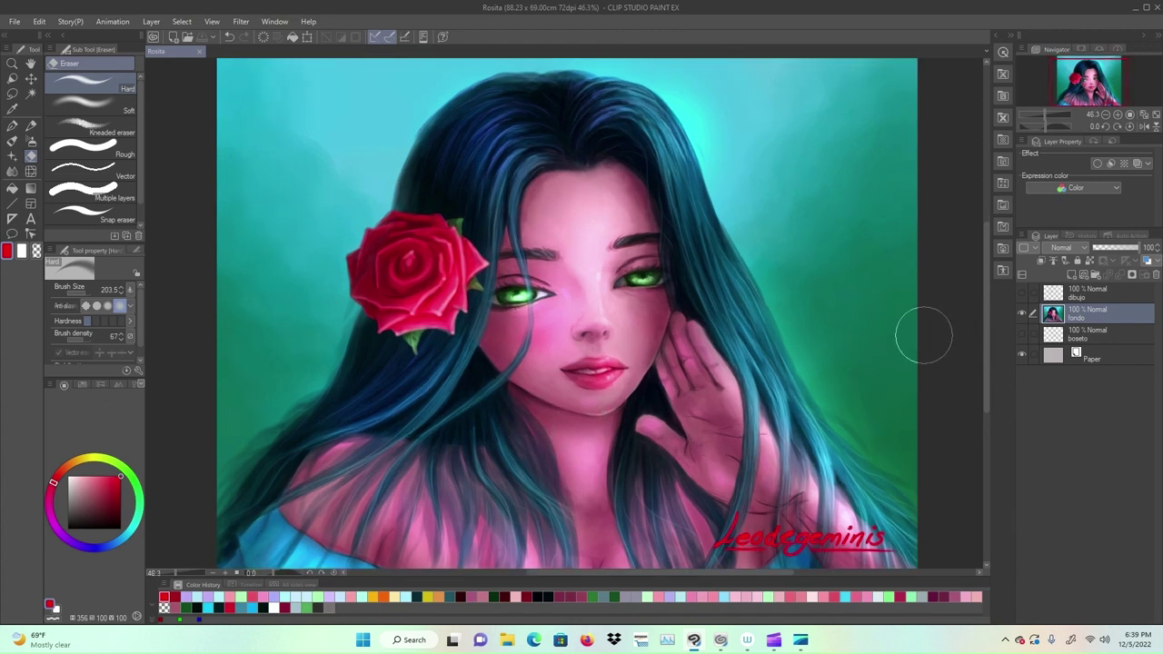